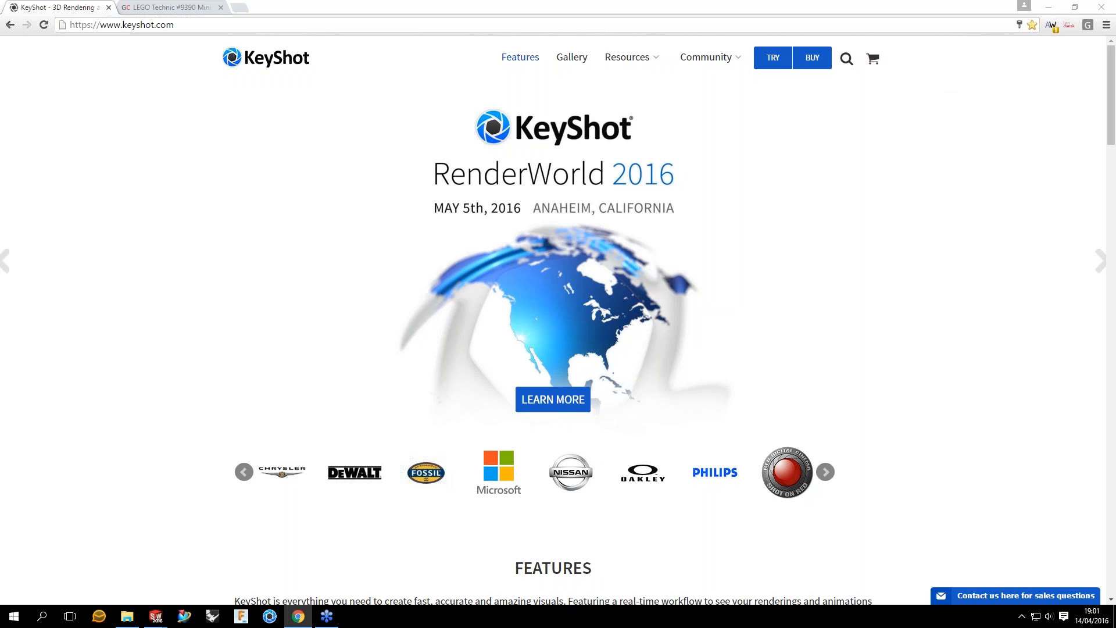
Step: Open the Animation page in the KeyShot Features section and look over its timeline explanation
left_click(520, 57)
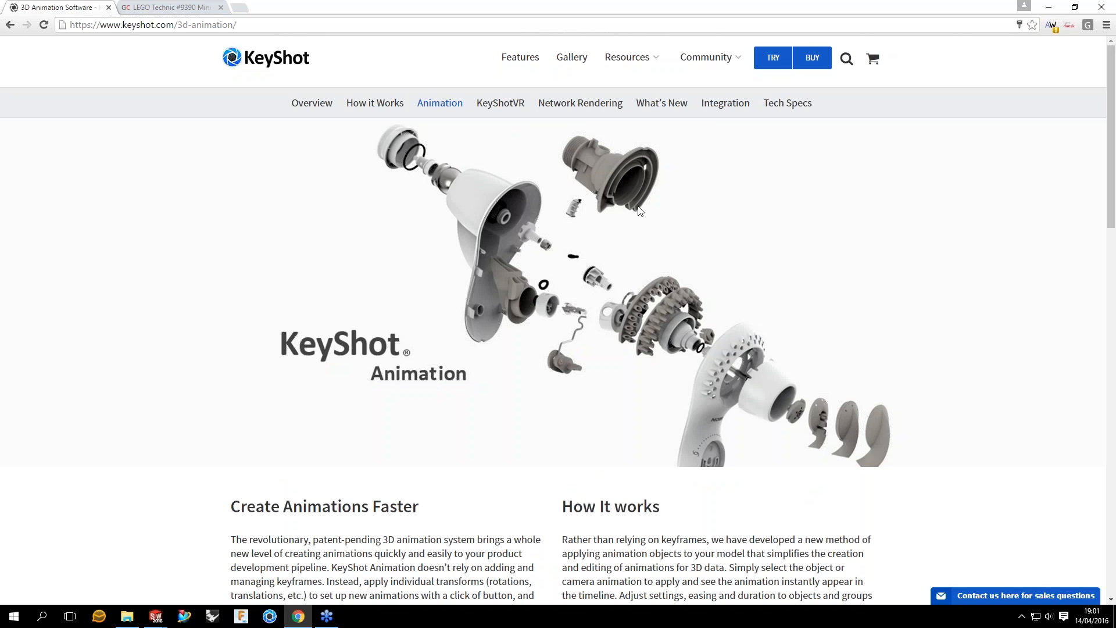
scroll(640, 211, "down", 10)
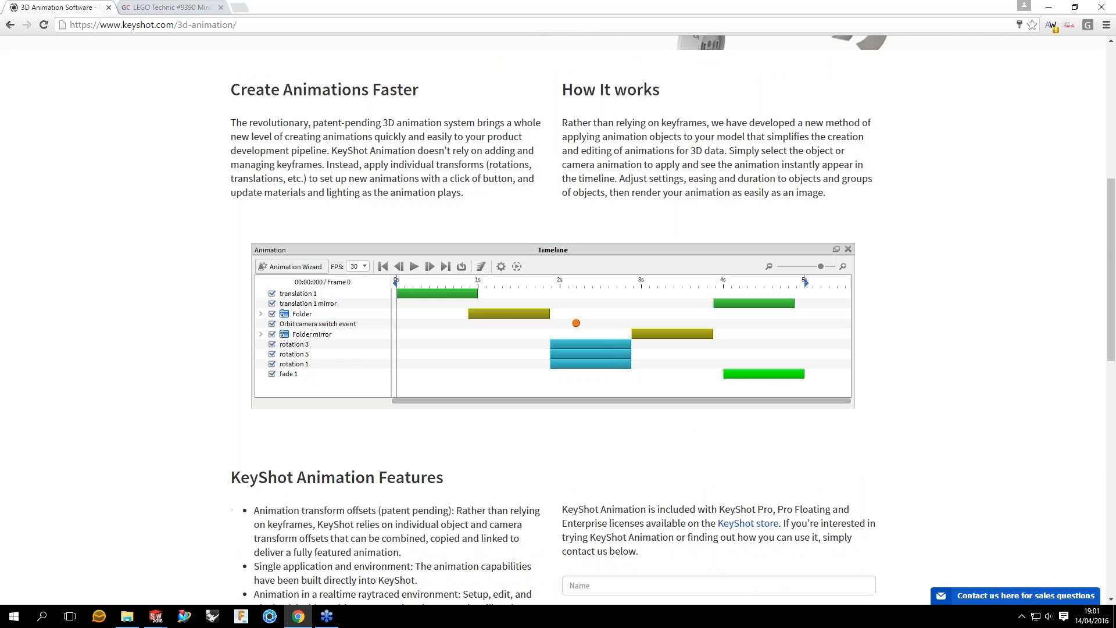
scroll(799, 142, "up", 10)
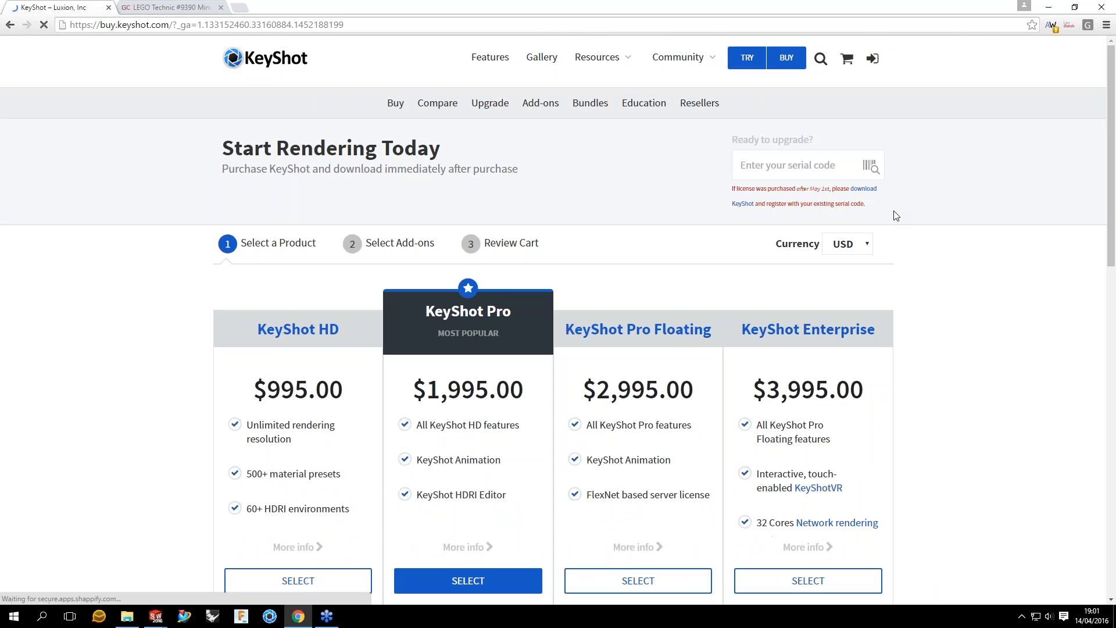
Step: Compare the KeyShot edition prices and features on the Buy page, and go back to the Animation page under Features
scroll(963, 295, "down", 1)
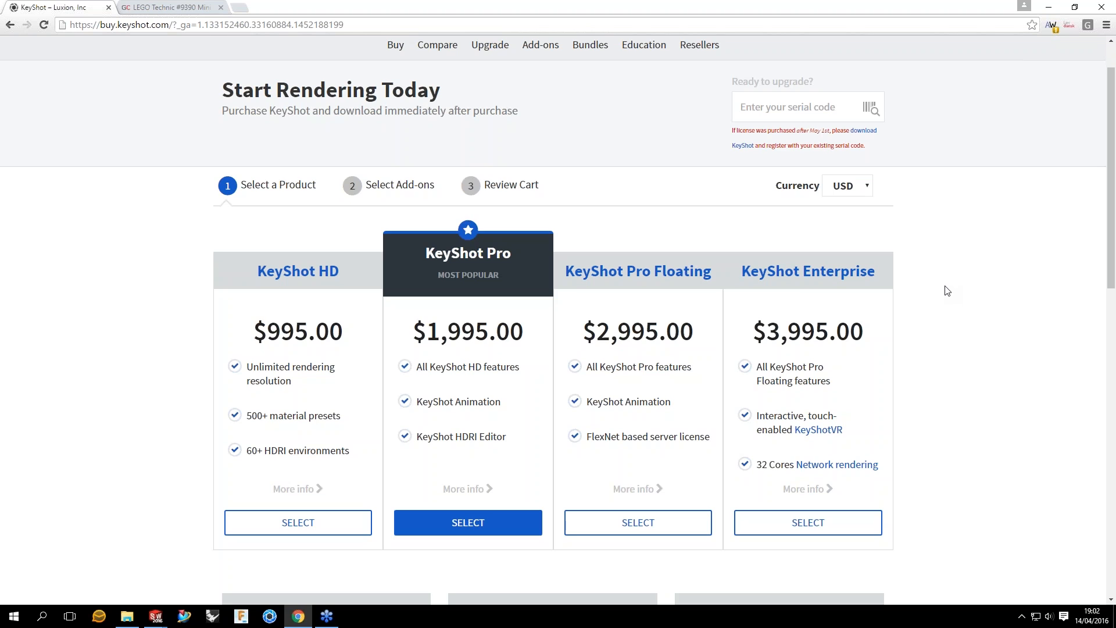
scroll(947, 290, "up", 1)
left_click(490, 57)
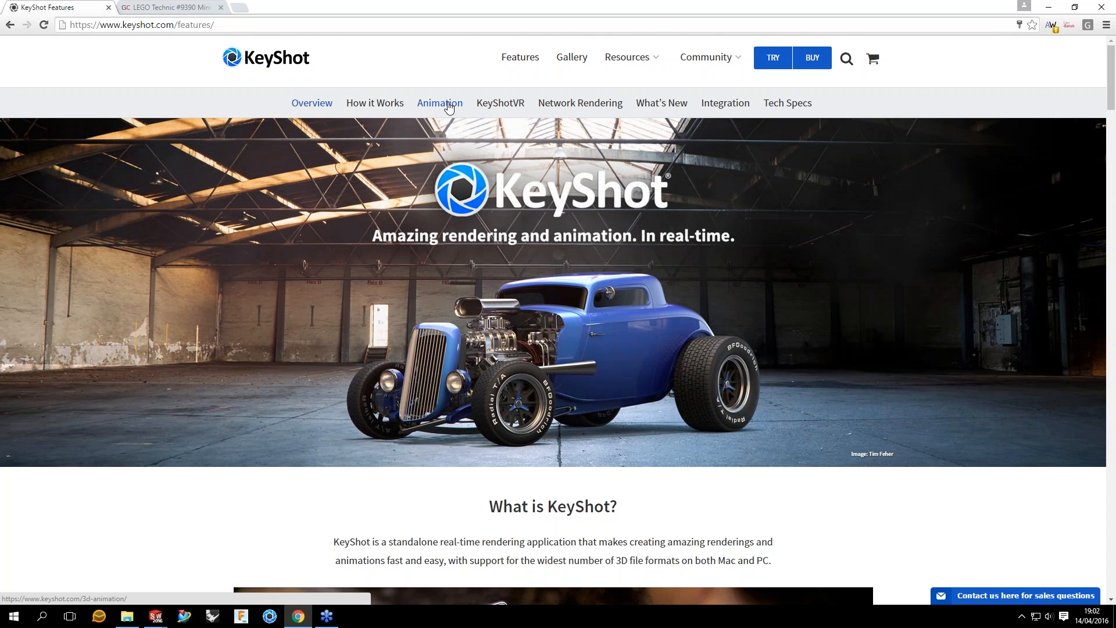
left_click(448, 107)
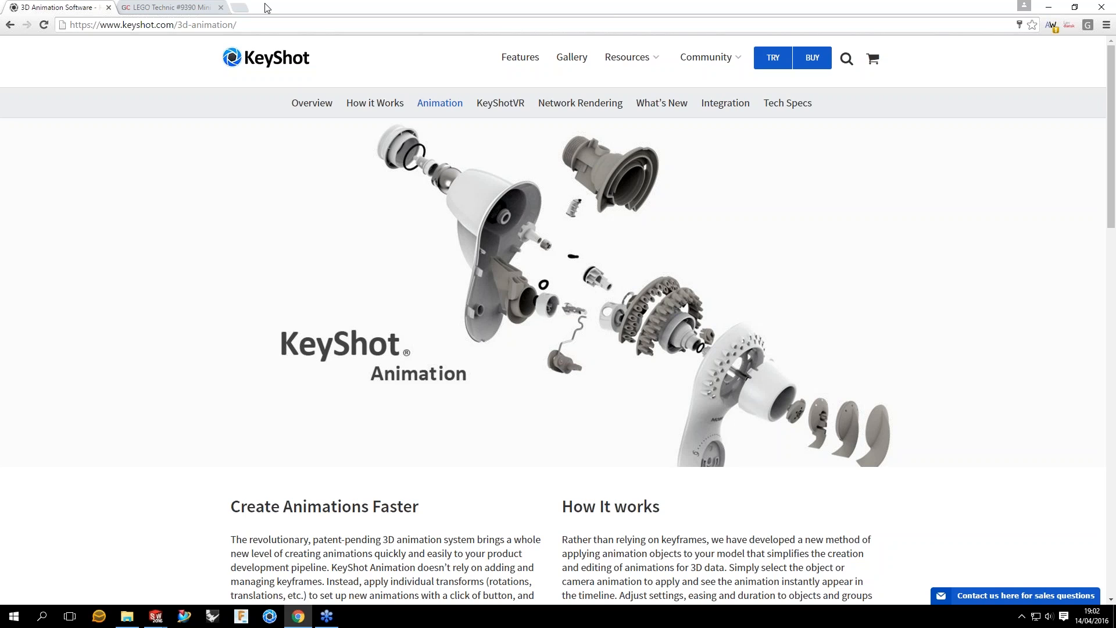
Step: Bring up the GrabCAD LEGO Technic Mini Tow Truck page, and review the original assembly's component list in SOLIDWORKS
left_click(189, 12)
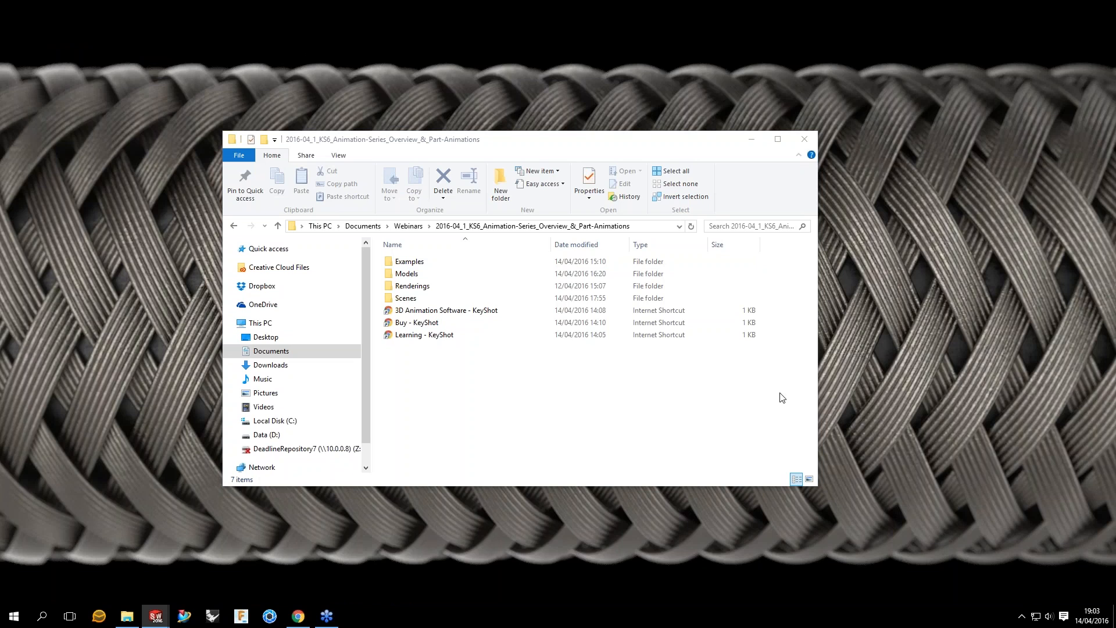
scroll(842, 347, "down", 2)
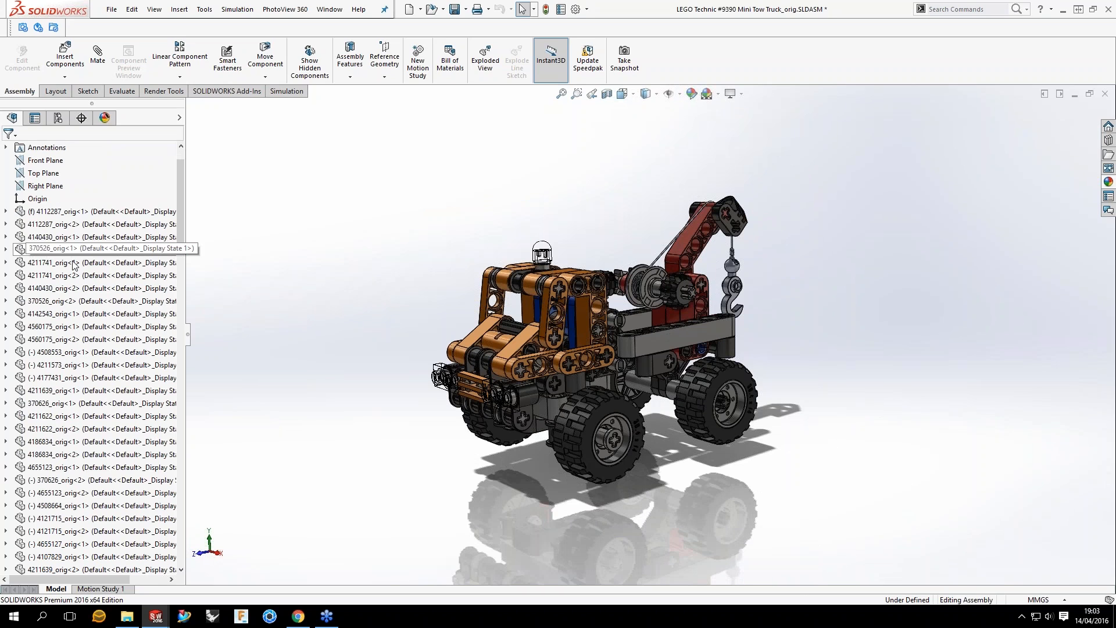
scroll(74, 265, "down", 20)
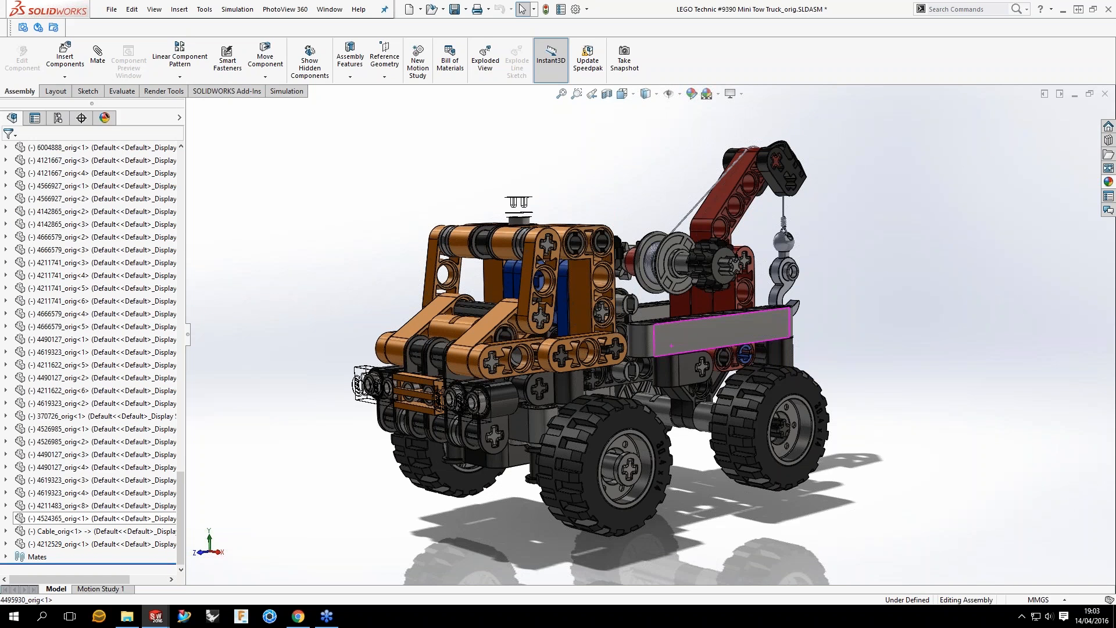
middle_click_drag(671, 345, 672, 372)
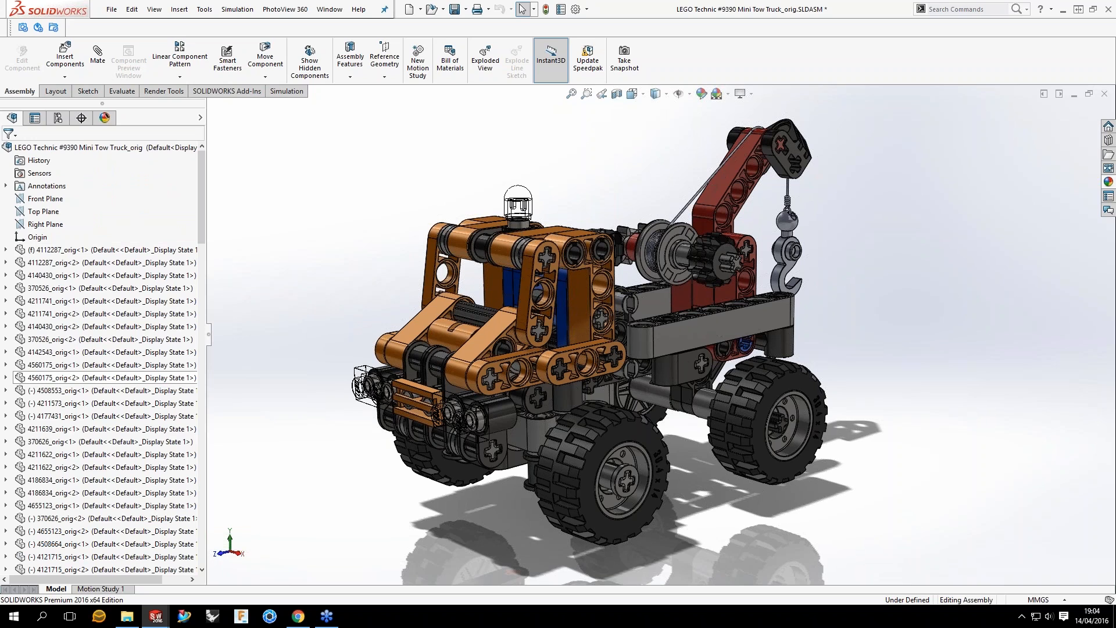
Step: Examine the original truck's front steering linkage from underneath, highlighting the small grey part 4566927<1> beside the front wheel arm
middle_click_drag(424, 224, 401, 119)
scroll(765, 382, "down", 3)
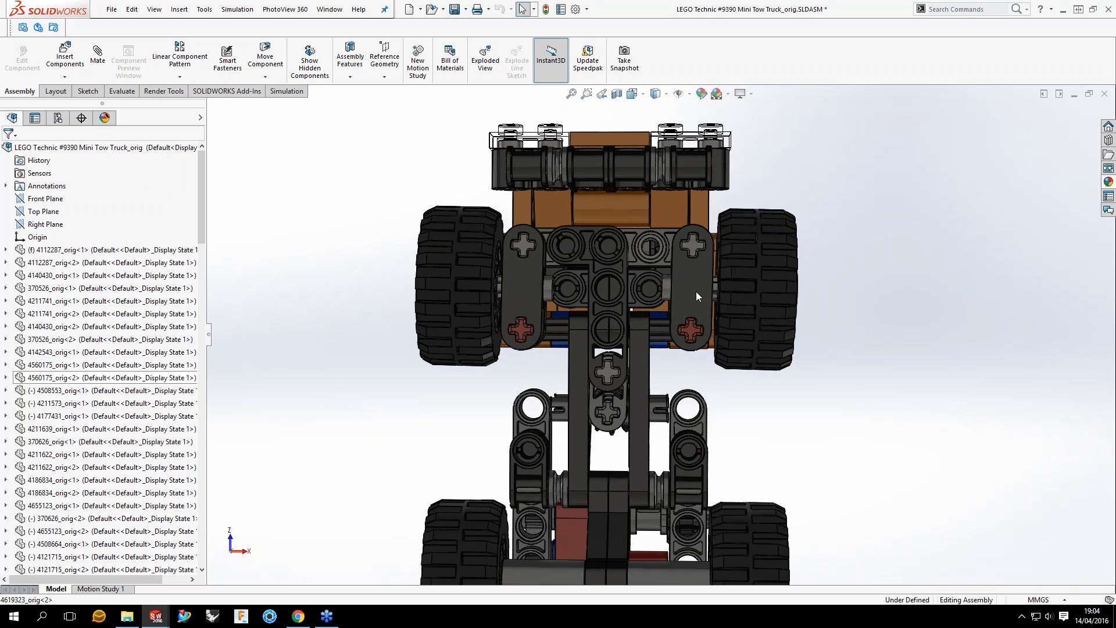
scroll(696, 291, "down", 2)
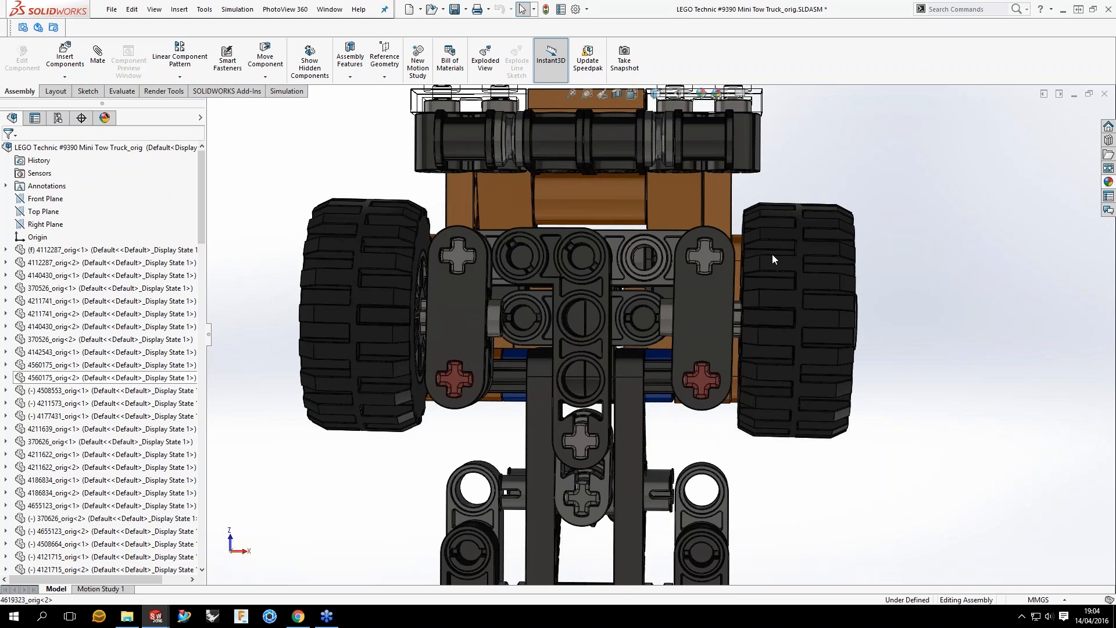
scroll(824, 266, "up", 2)
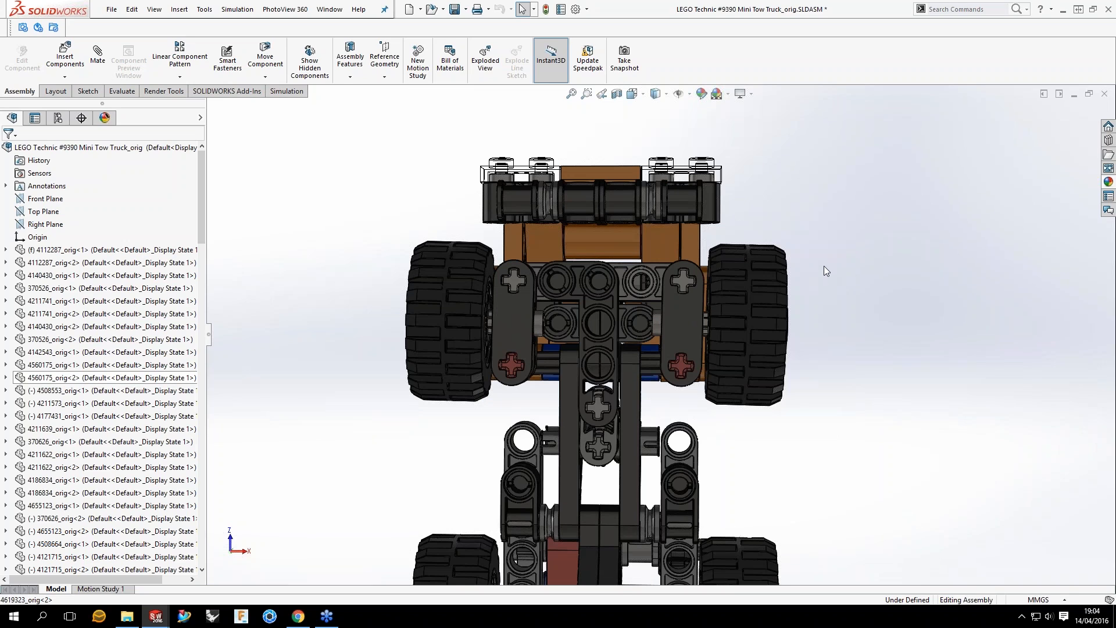
middle_click_drag(824, 266, 831, 298)
scroll(663, 312, "down", 3)
left_click(679, 304)
left_click(639, 318)
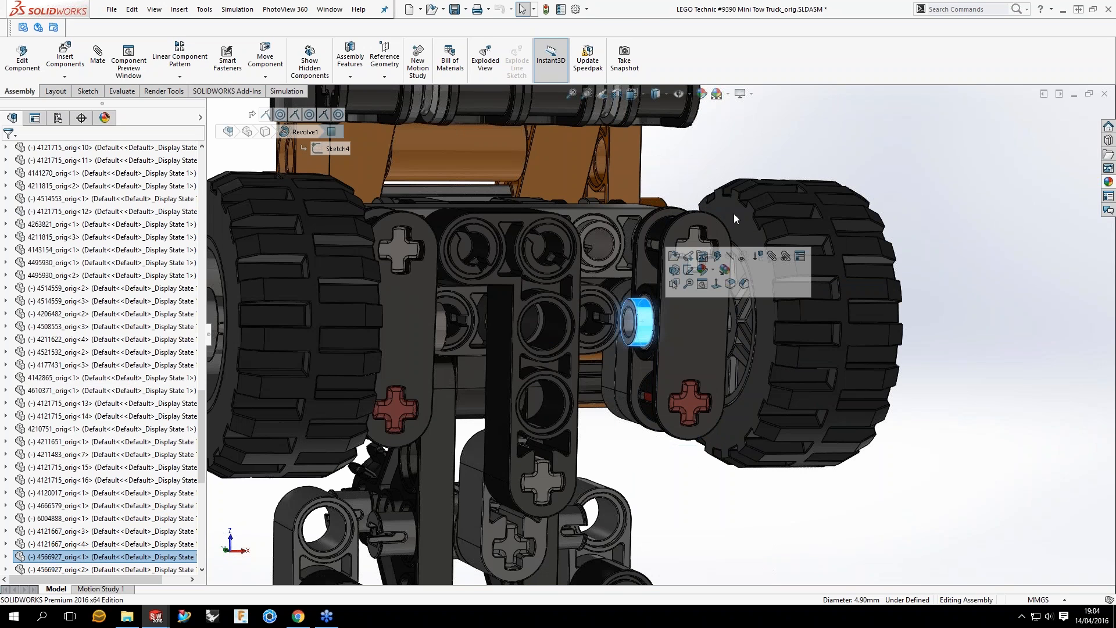
left_click(733, 214)
left_click(959, 355)
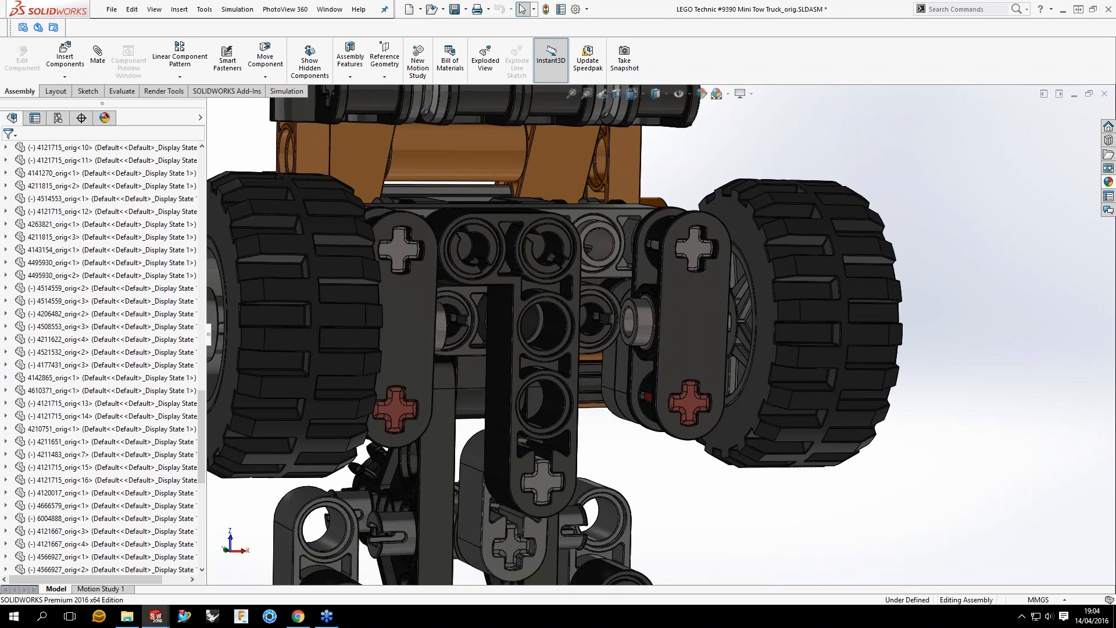
Step: Look over the original truck assembly as a whole, from the underside back to its front and side
scroll(701, 419, "up", 4)
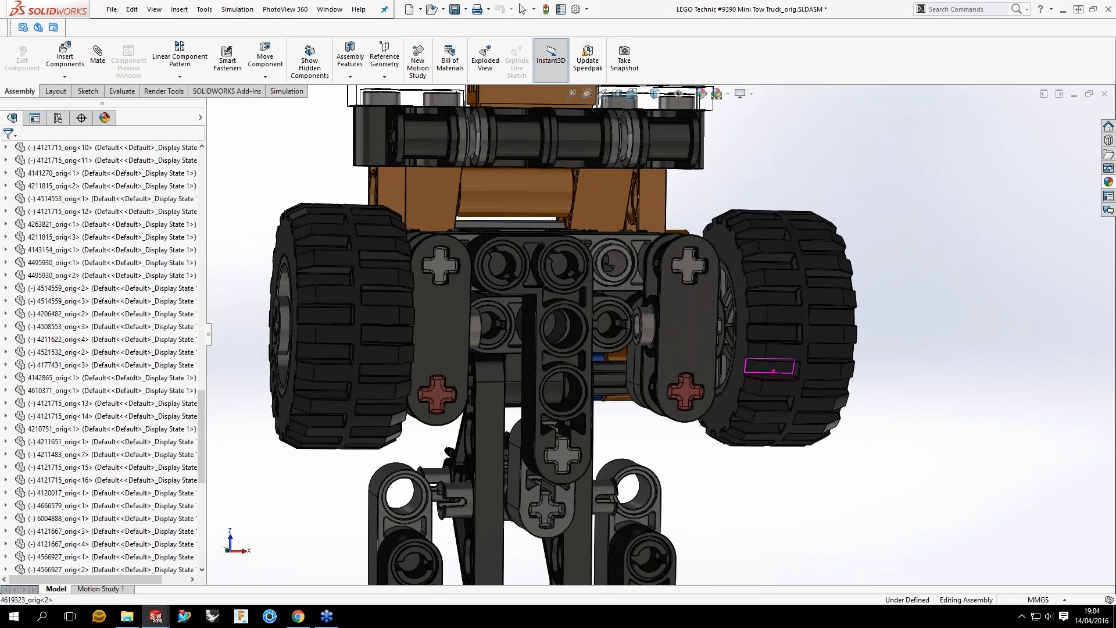
scroll(701, 419, "up", 2)
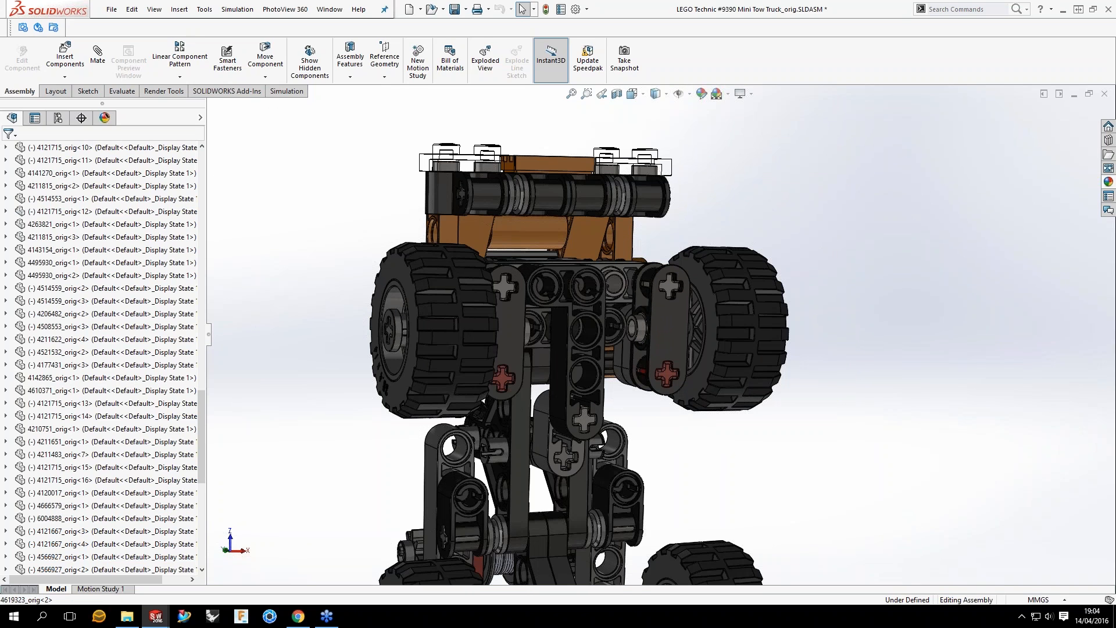
scroll(639, 298, "up", 1)
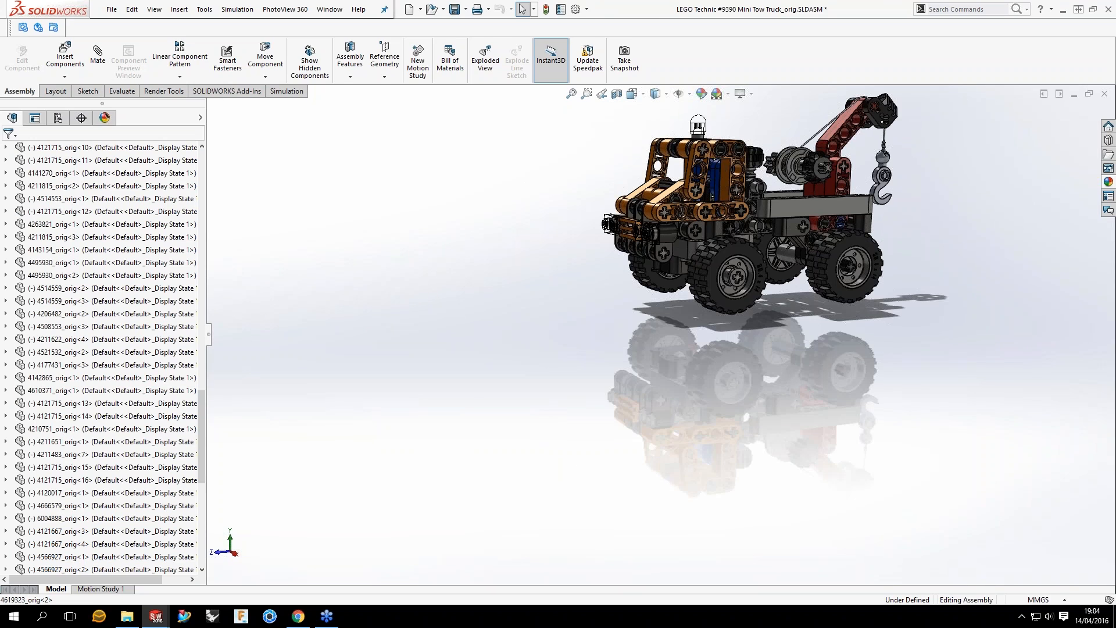
scroll(756, 192, "down", 3)
middle_click_drag(744, 289, 808, 316)
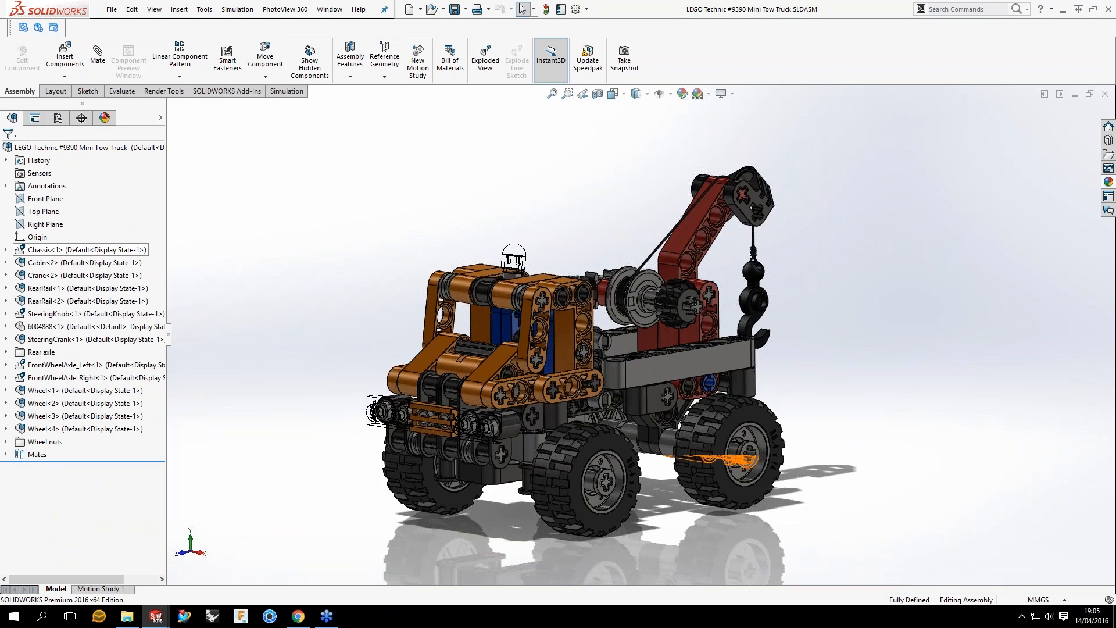
Step: Switch to the regrouped LEGO Technic #9390 Mini Tow Truck assembly and highlight its Chassis subassembly to see which parts it contains
middle_click_drag(668, 407, 687, 400)
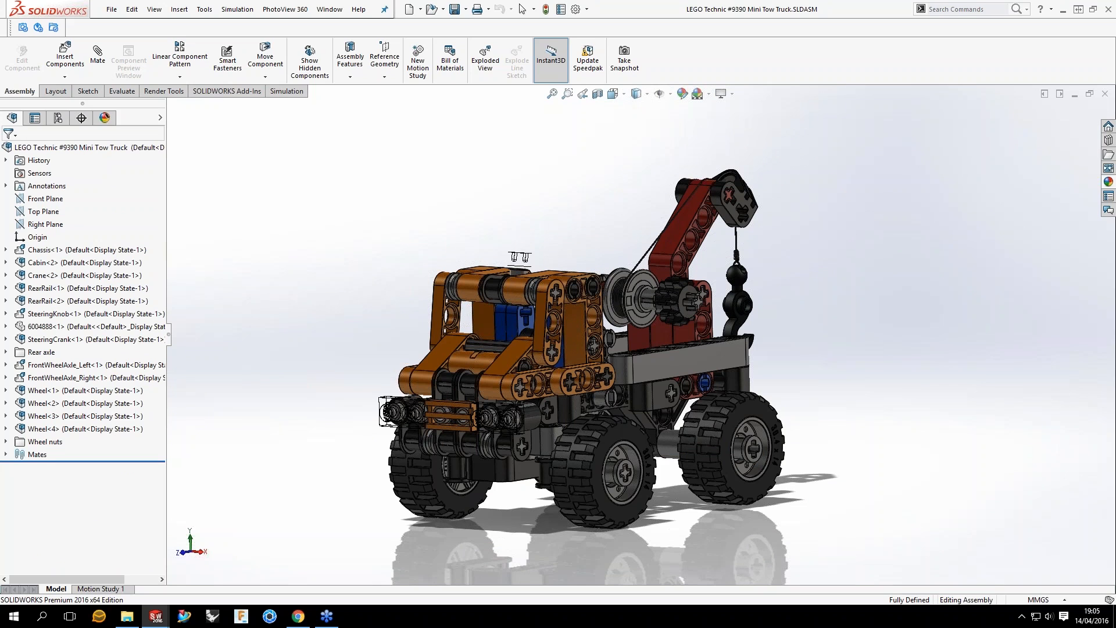
left_click(87, 251)
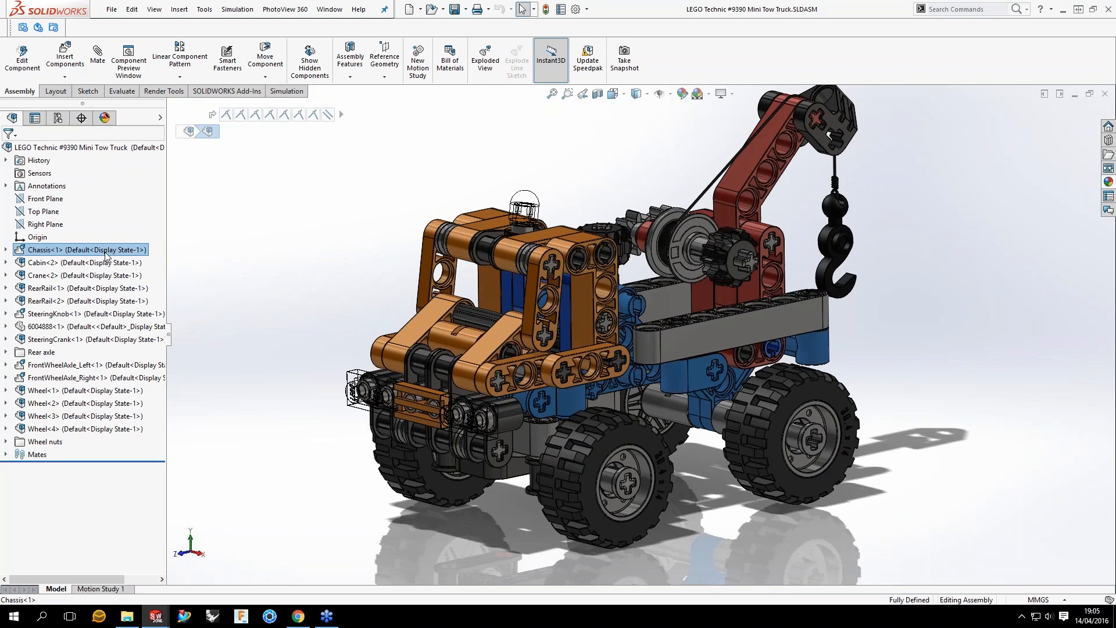
key("Escape")
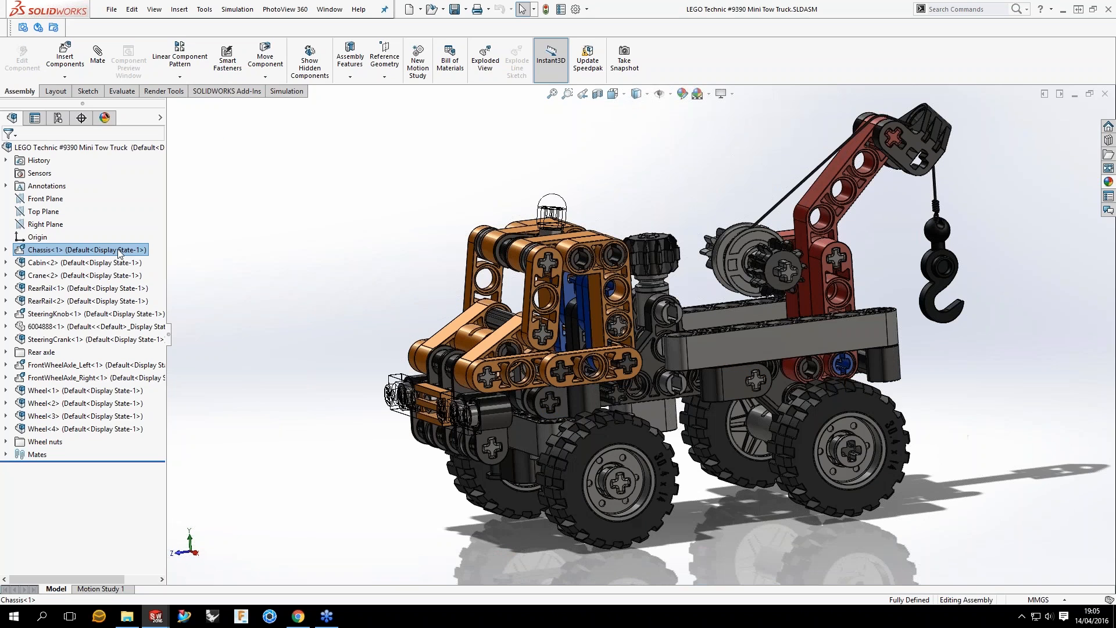
left_click(119, 251)
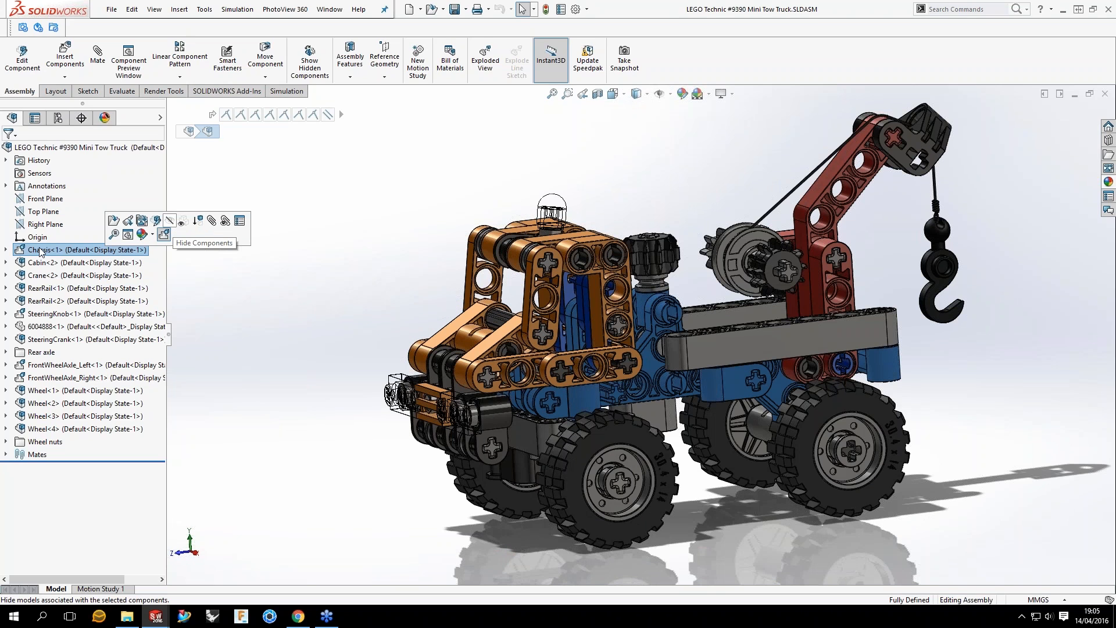
left_click(44, 240)
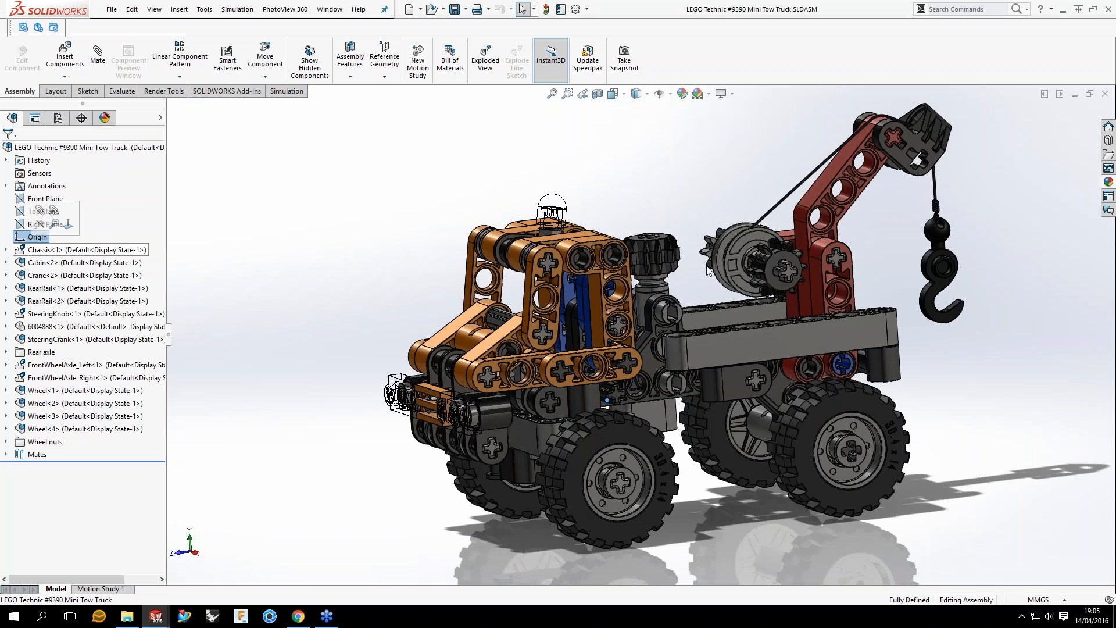
Step: Inspect the separate Chassis assembly document and return to the Mini Tow Truck assembly
key("ctrl+Tab")
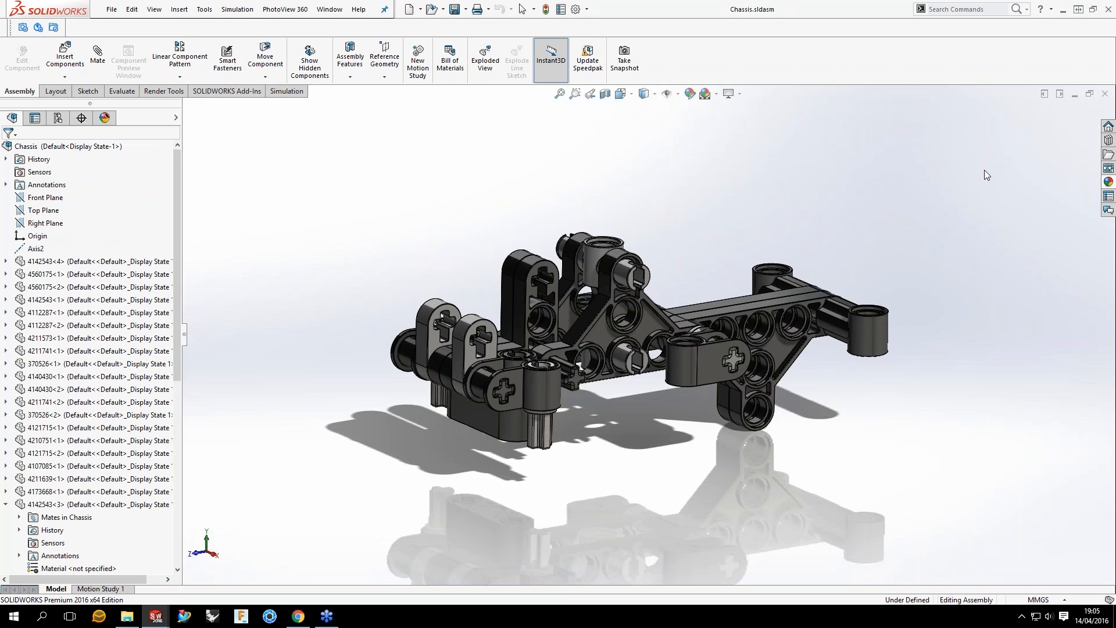
middle_click_drag(985, 170, 699, 173)
key("ctrl+Tab")
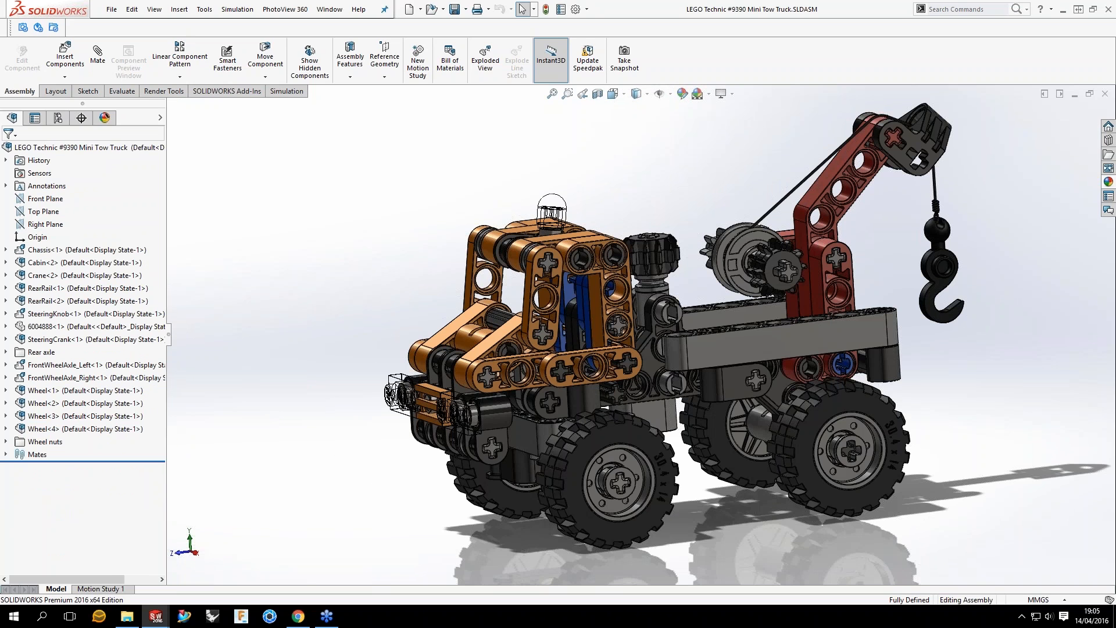
Step: Highlight the Cabin, Crane, both RearRail and SteeringKnob subassemblies one after another to identify them on the truck
middle_click_drag(610, 343, 500, 319)
scroll(633, 341, "up", 1)
left_click(84, 263)
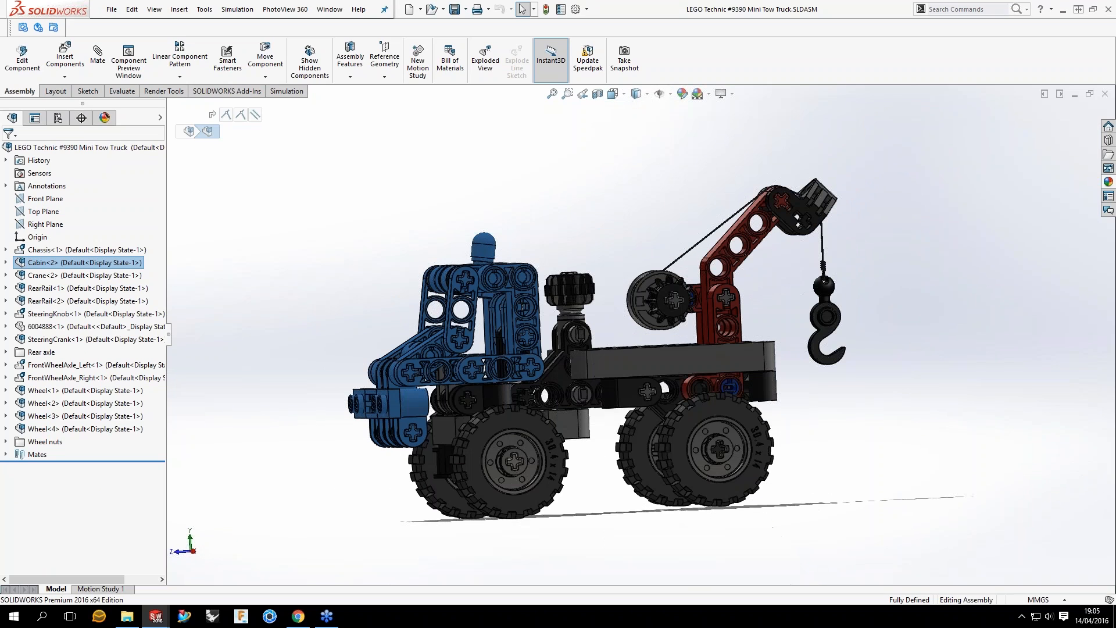
left_click(99, 275)
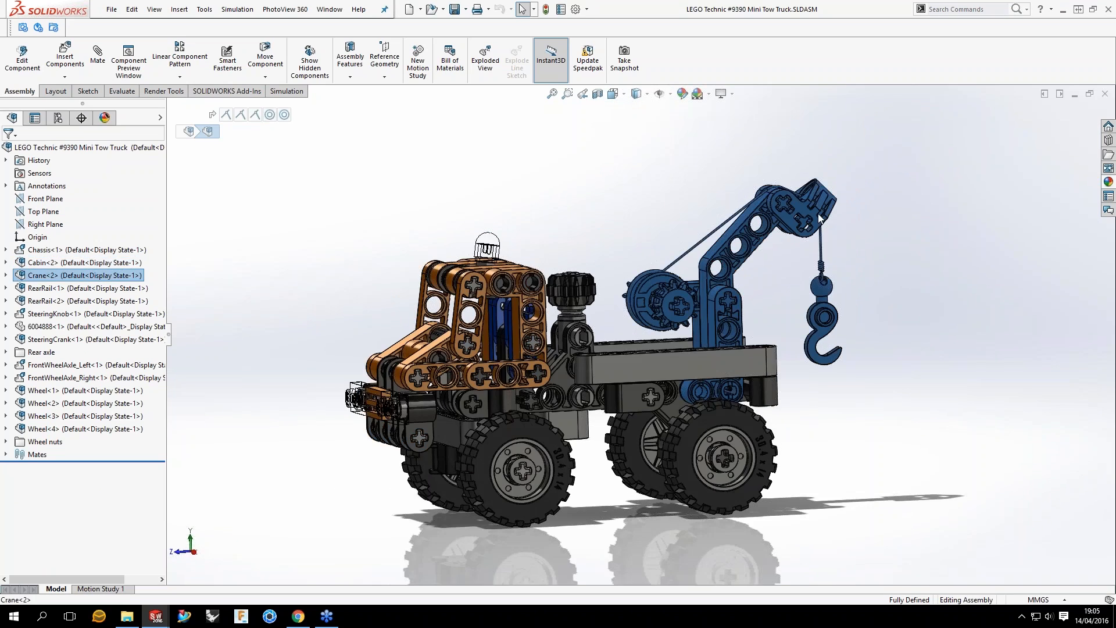
left_click(103, 290)
left_click(96, 301)
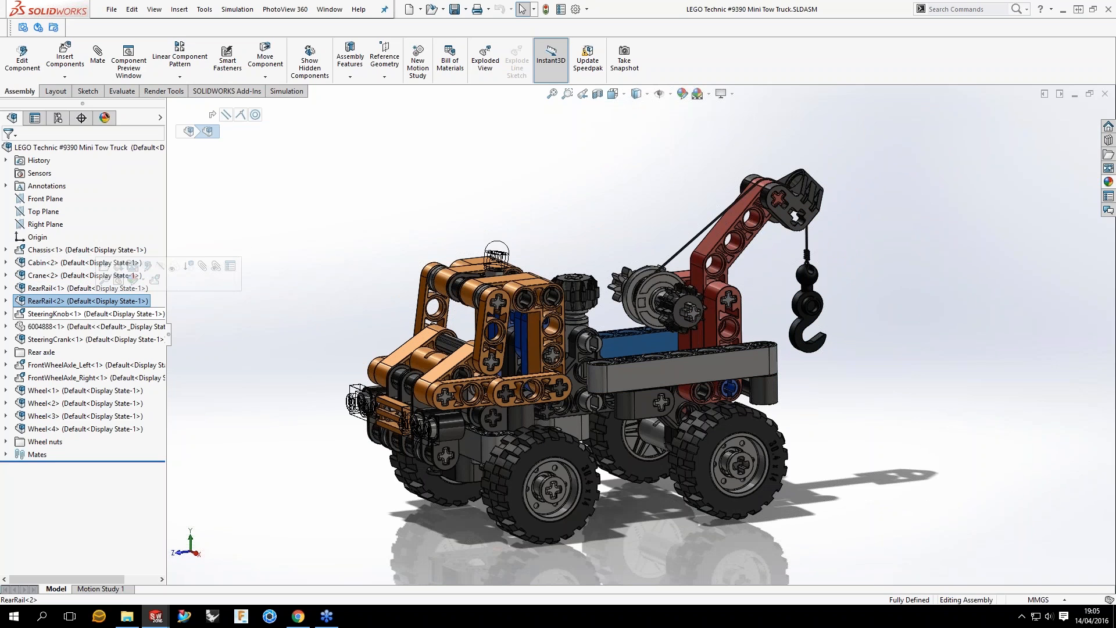
left_click(93, 314)
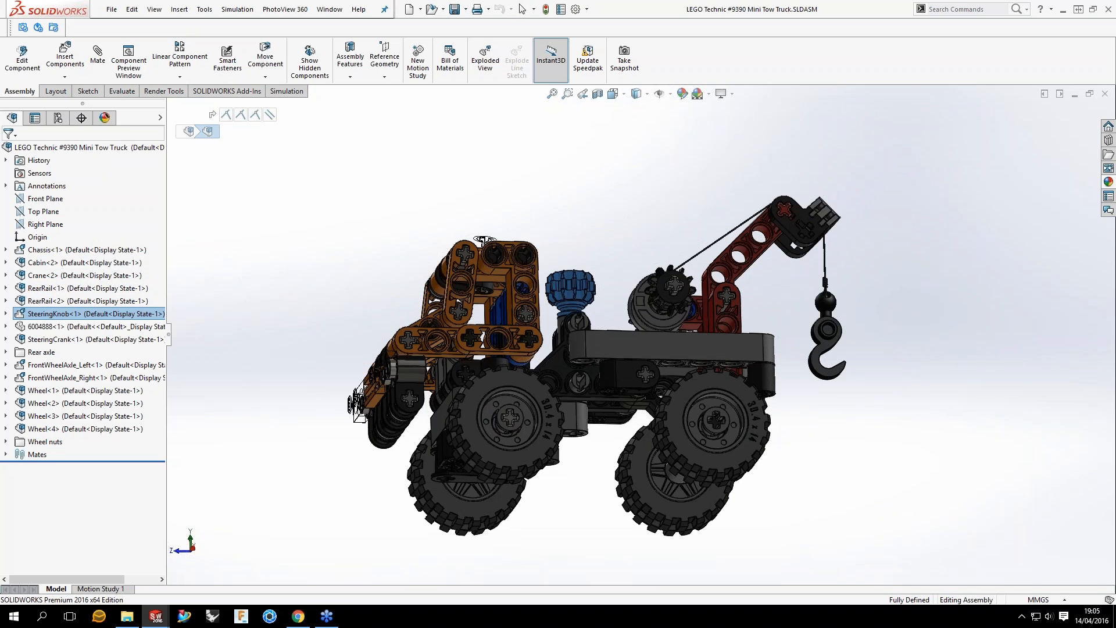
Step: Identify the SteeringCrank, the Rear axle folder's parts and FrontWheelAxle_Left from beneath the truck by highlighting each in turn
middle_click_drag(483, 240, 716, 440)
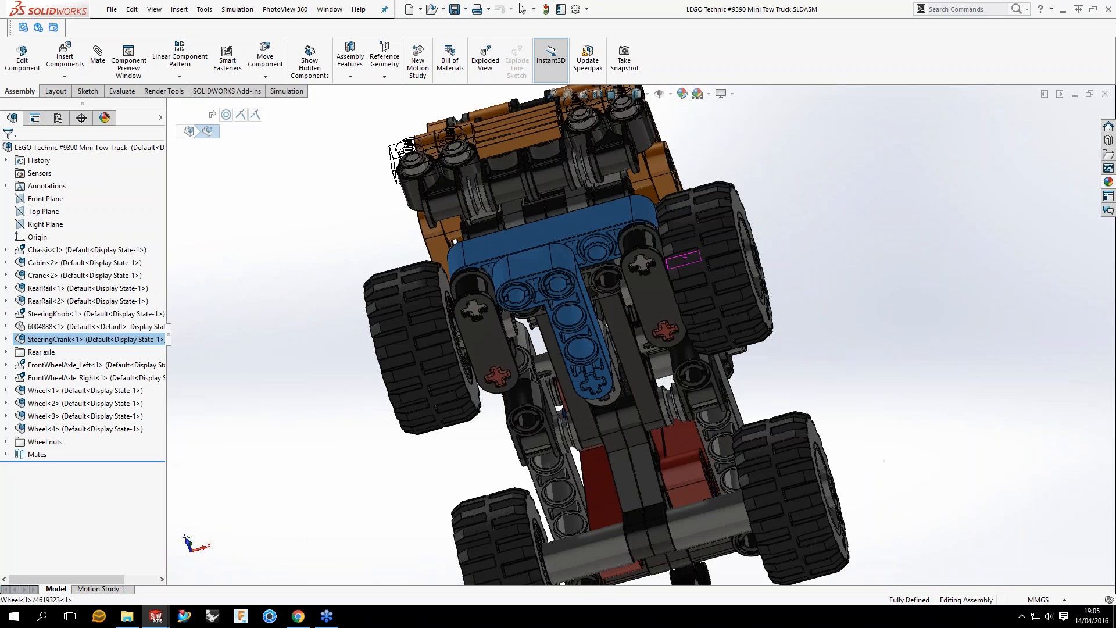
left_click(42, 352)
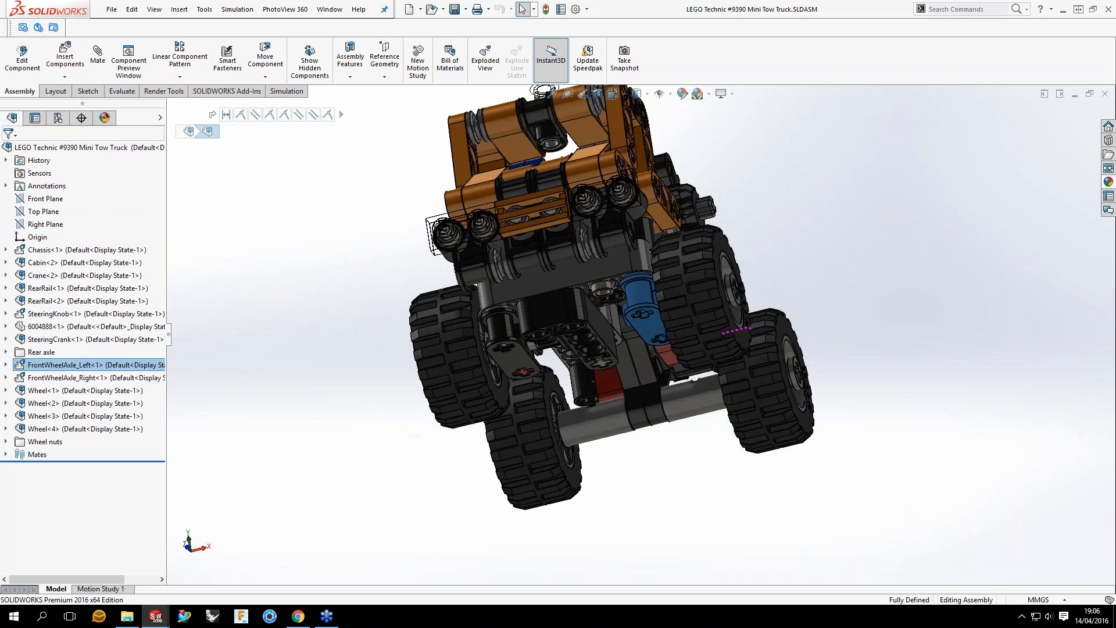
middle_click_drag(593, 308, 660, 281)
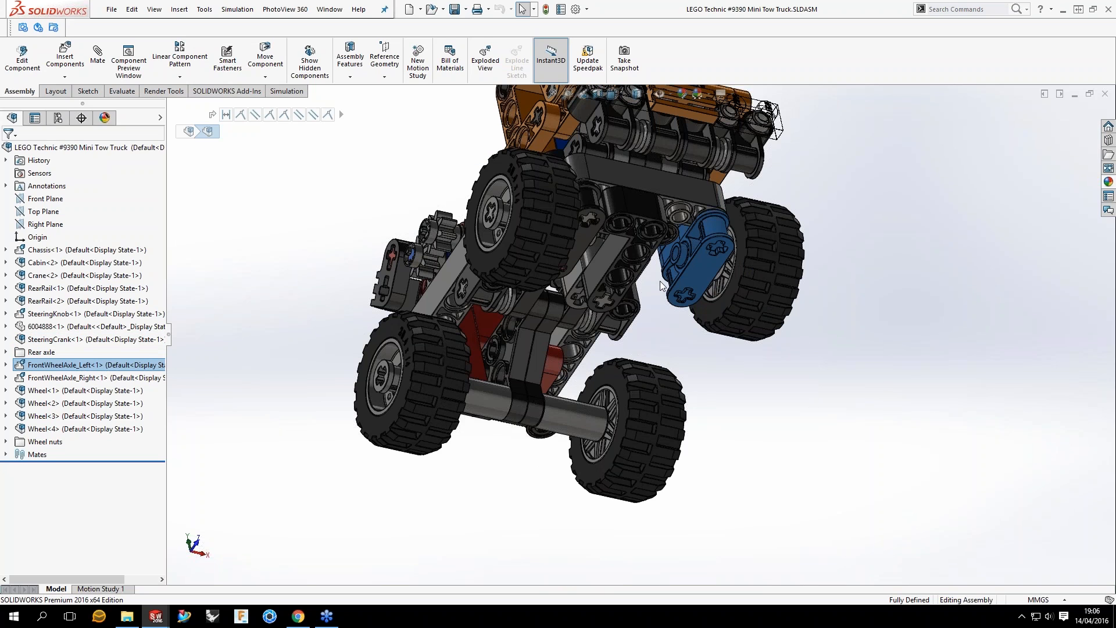
scroll(661, 281, "down", 4)
scroll(497, 441, "up", 2)
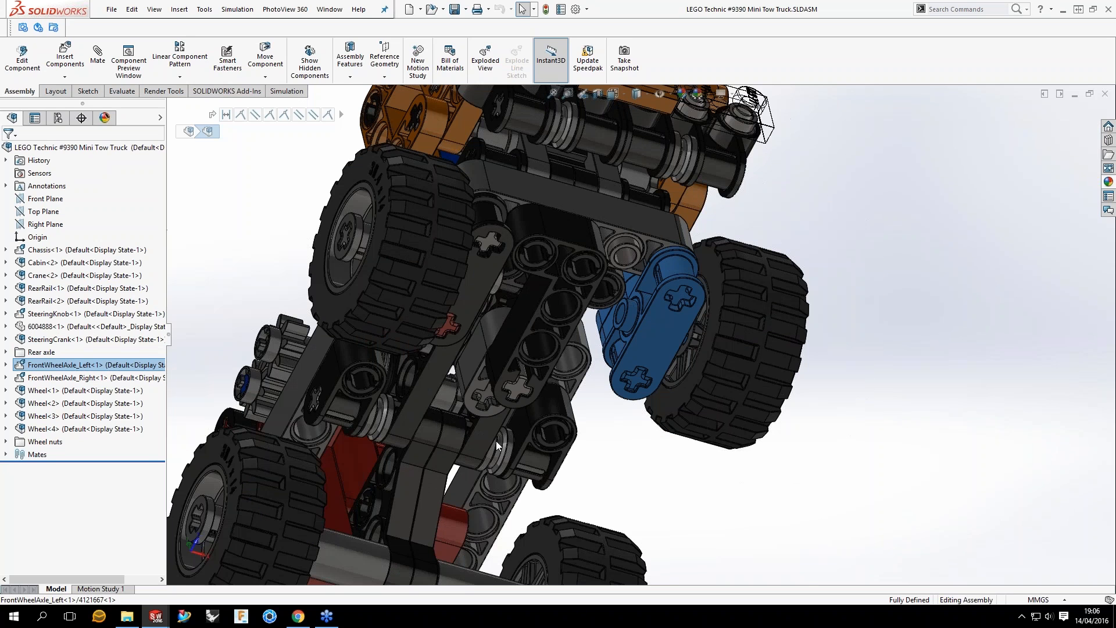
scroll(496, 441, "up", 3)
middle_click_drag(496, 441, 419, 535)
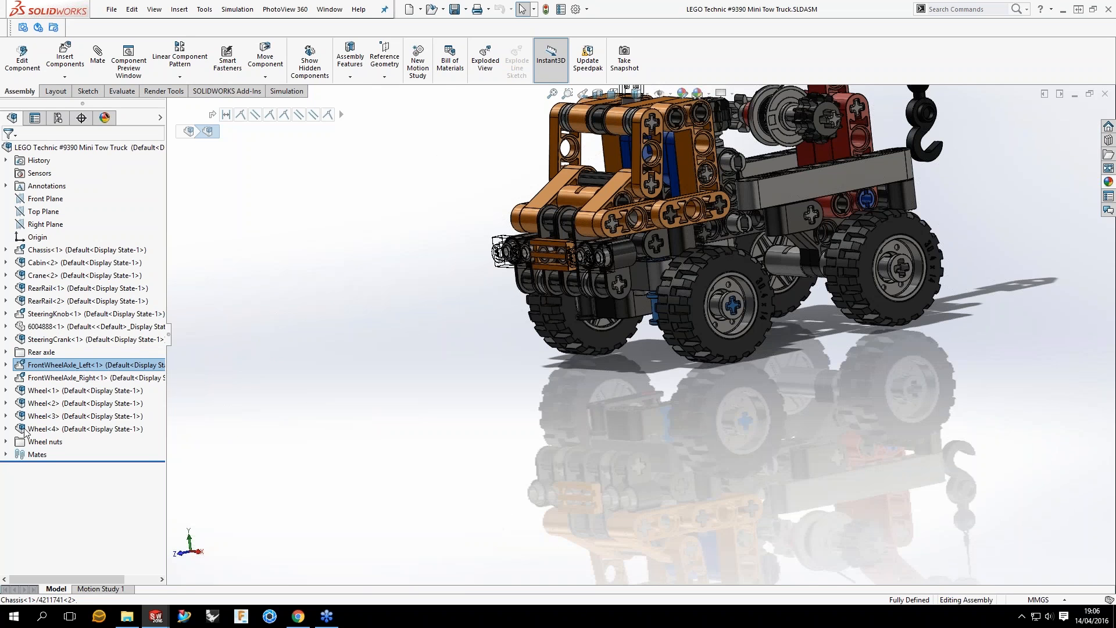
Step: Highlight Wheel<1>, Wheel<2> and Wheel<4> one after another to identify each wheel subassembly on the truck
middle_click_drag(550, 324, 478, 363, "ctrl")
left_click(85, 391)
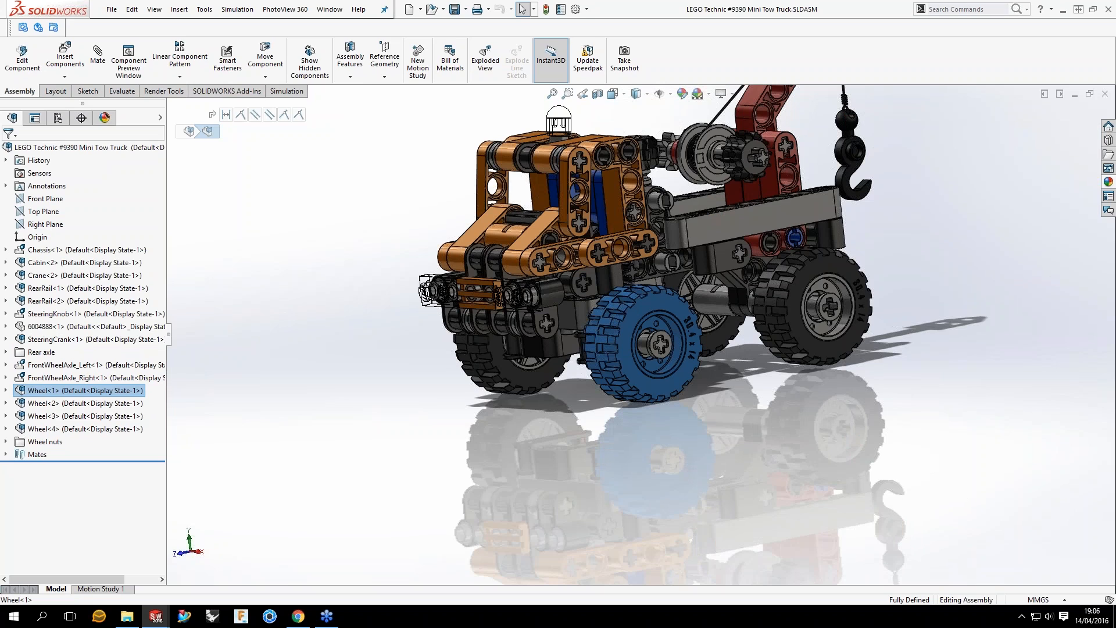
scroll(701, 366, "up", 4)
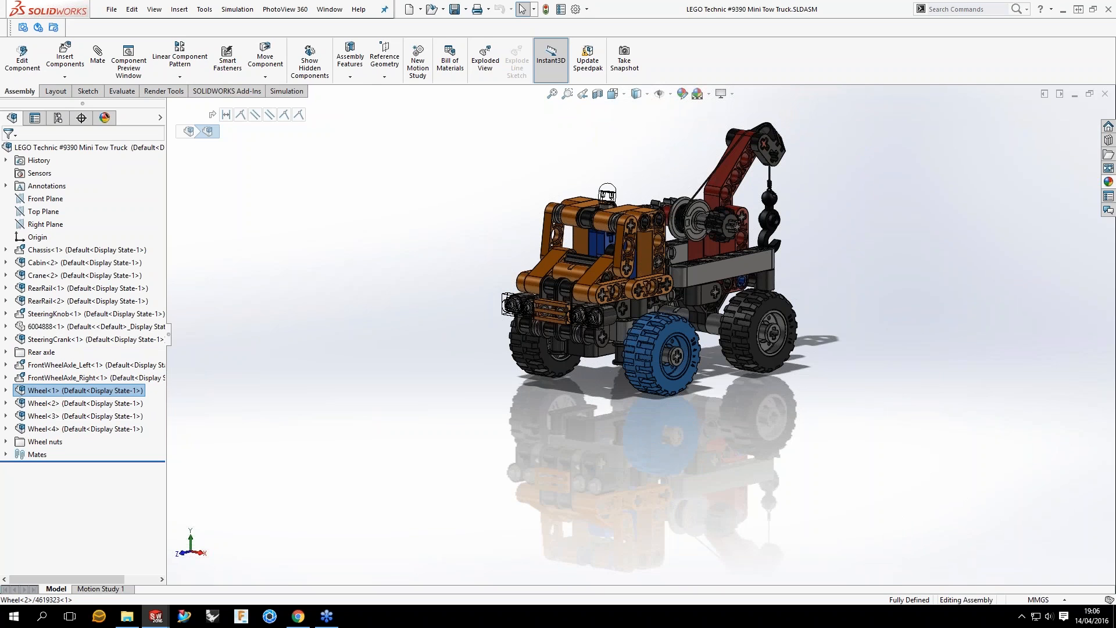
key("f")
left_click(51, 403)
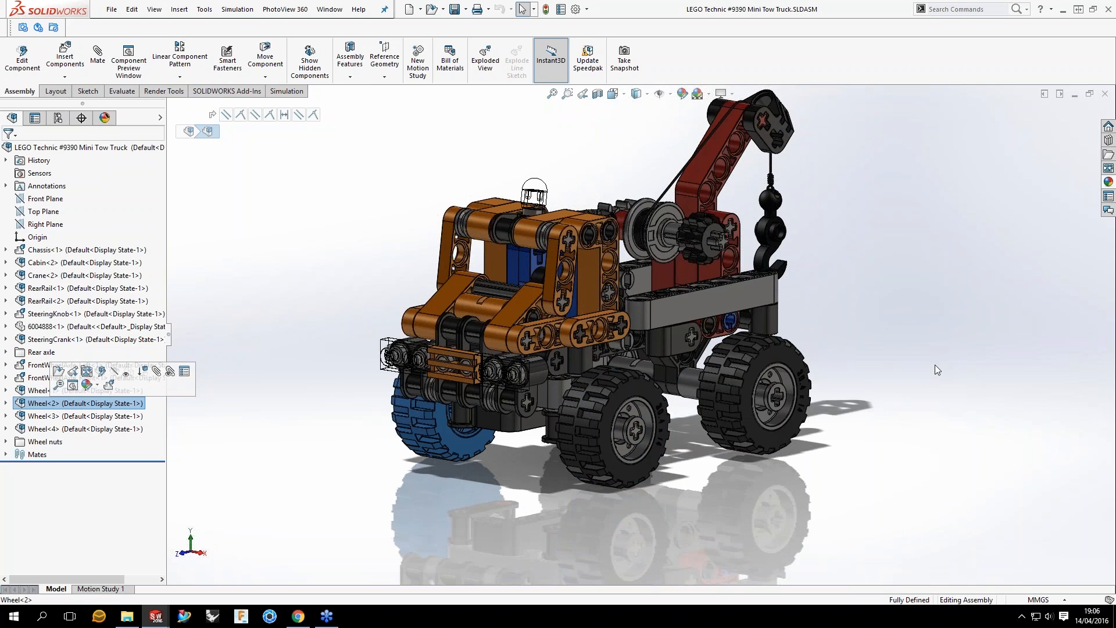
left_click(51, 428)
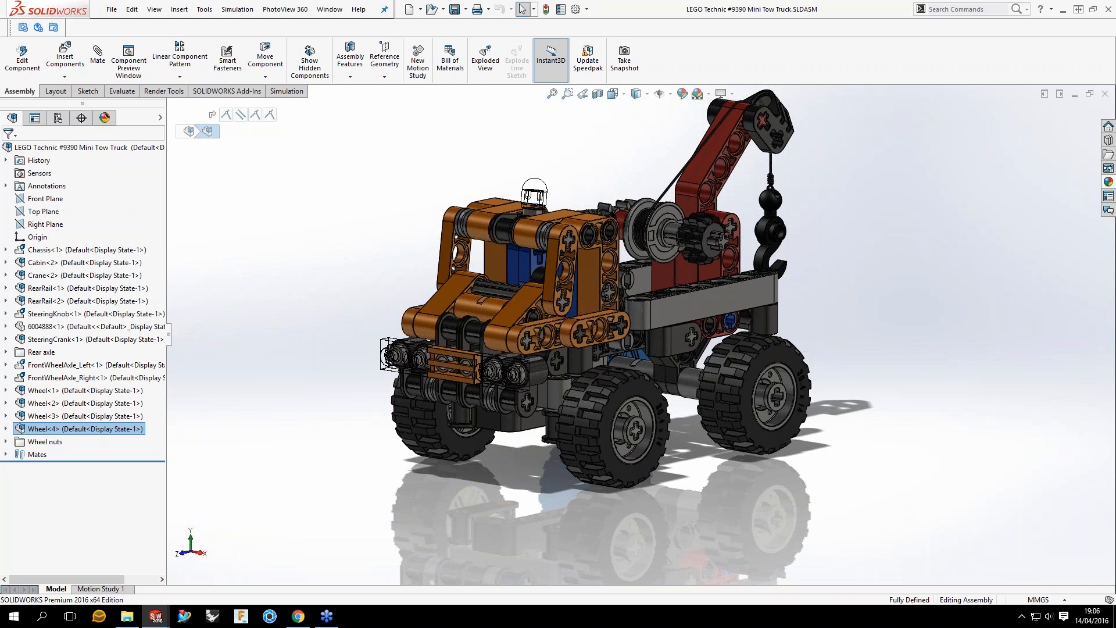
middle_click_drag(639, 348, 640, 340)
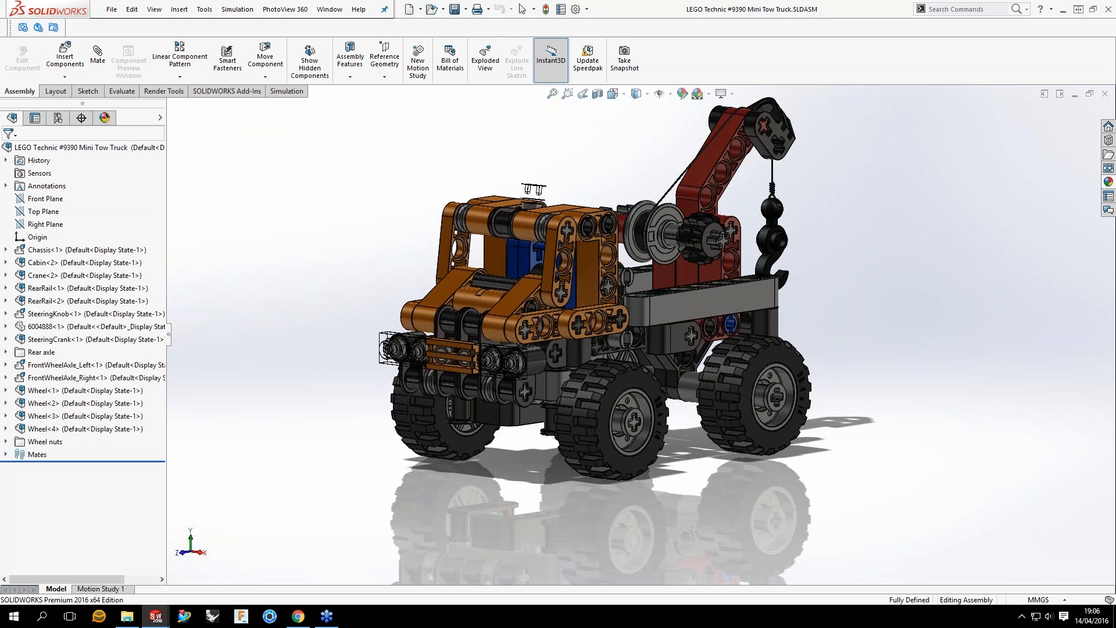
middle_click_drag(605, 198, 579, 182)
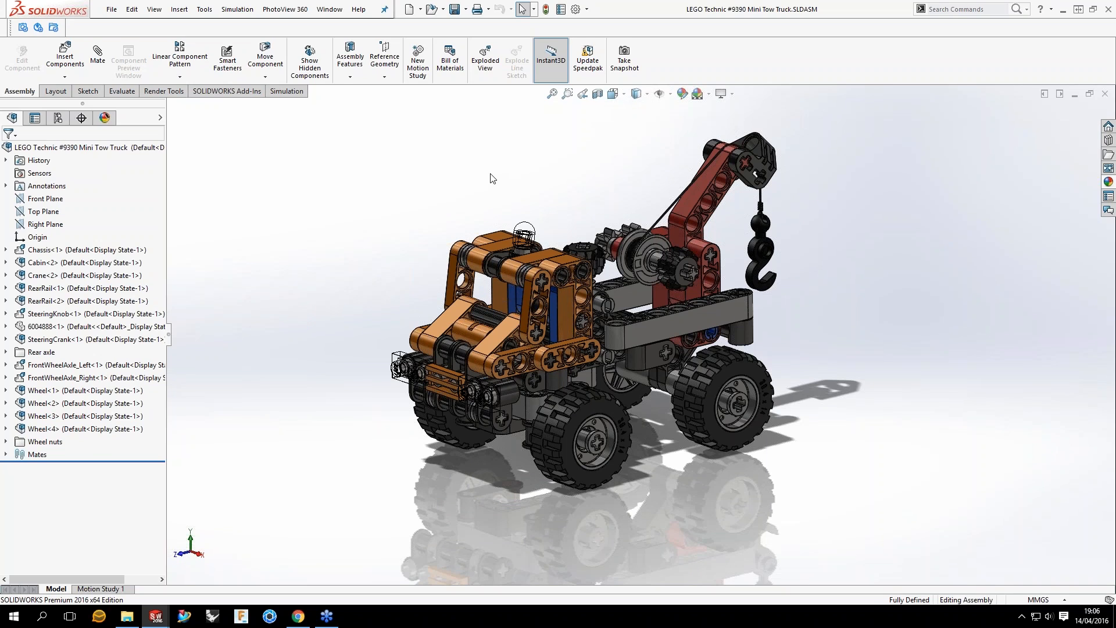
key("f")
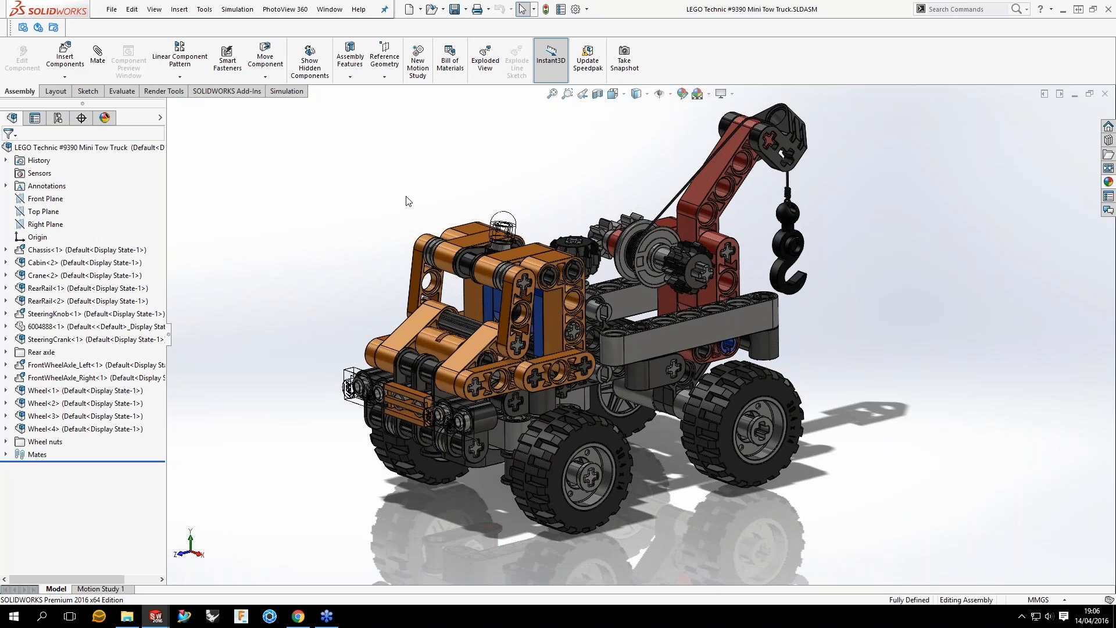
Step: Expand the FrontWheelAxle_Left subassembly and select its origin to locate it beneath the front of the truck
middle_click_drag(528, 417, 496, 347)
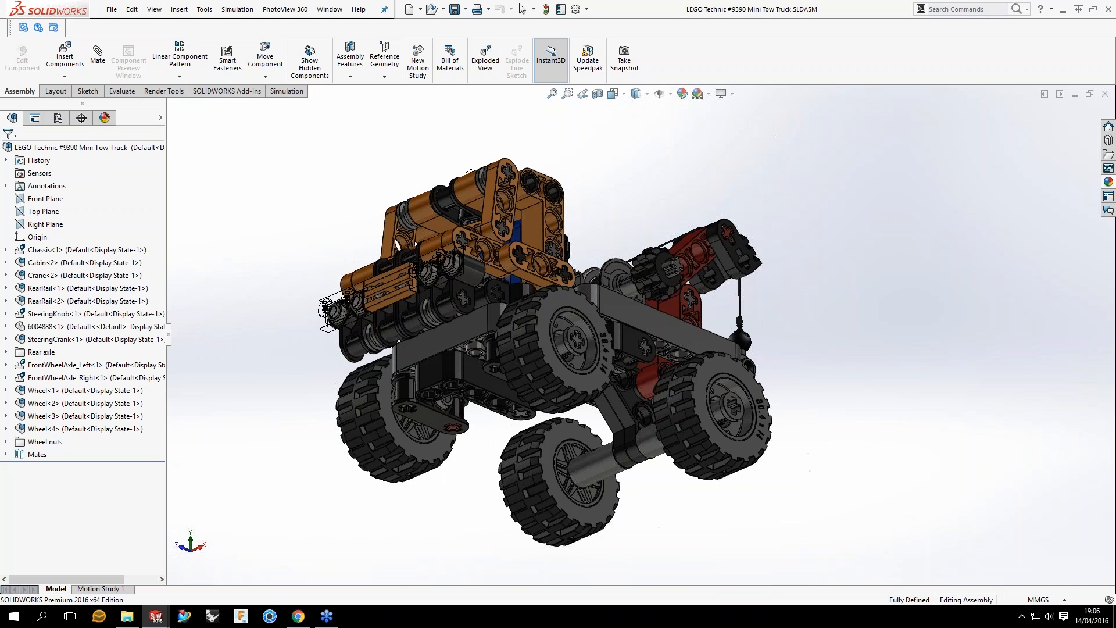
scroll(483, 406, "down", 1)
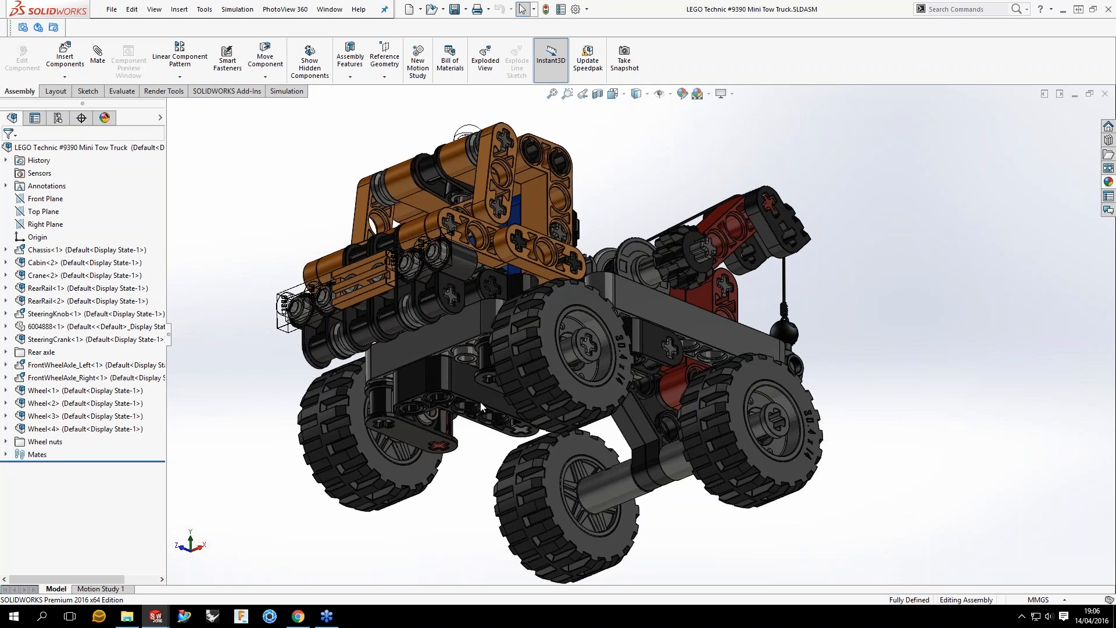
middle_click_drag(480, 402, 580, 406)
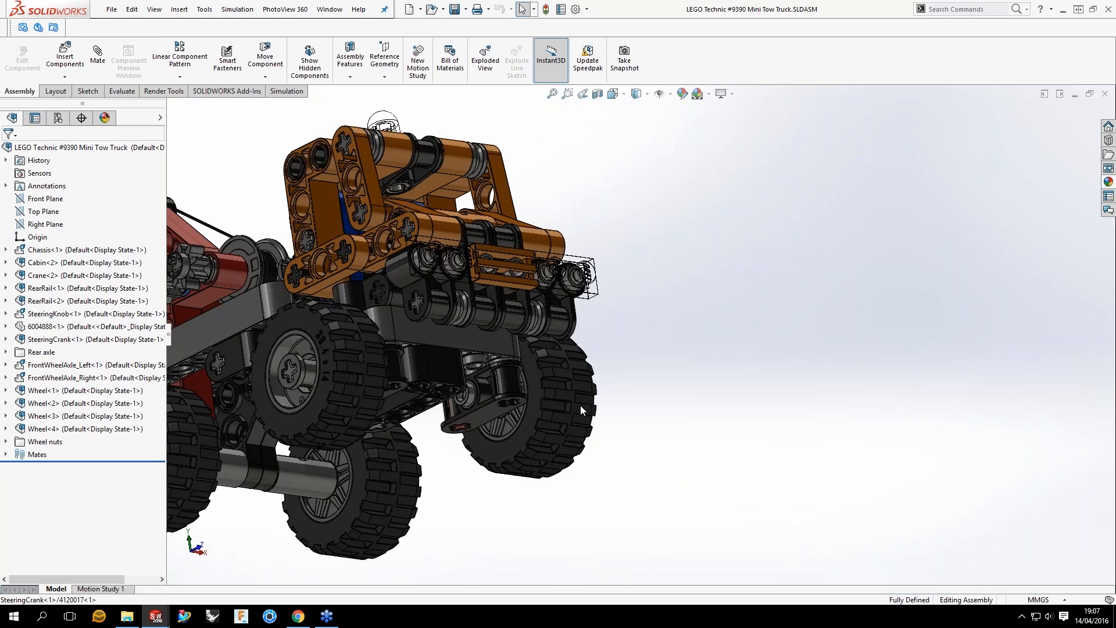
scroll(580, 409, "down", 2)
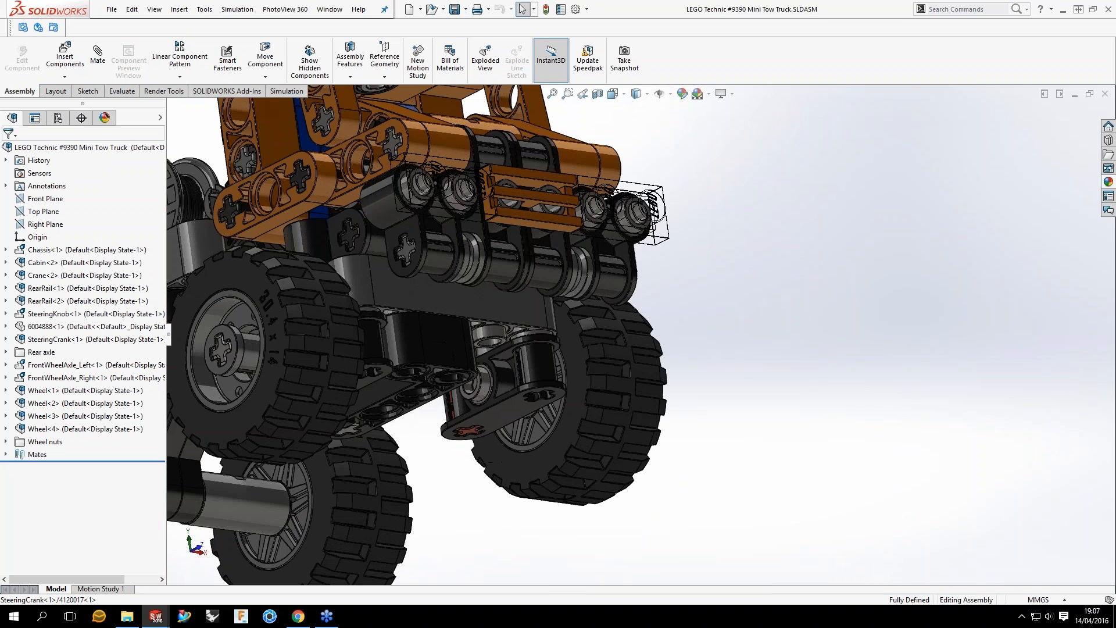
middle_click_drag(574, 432, 899, 288)
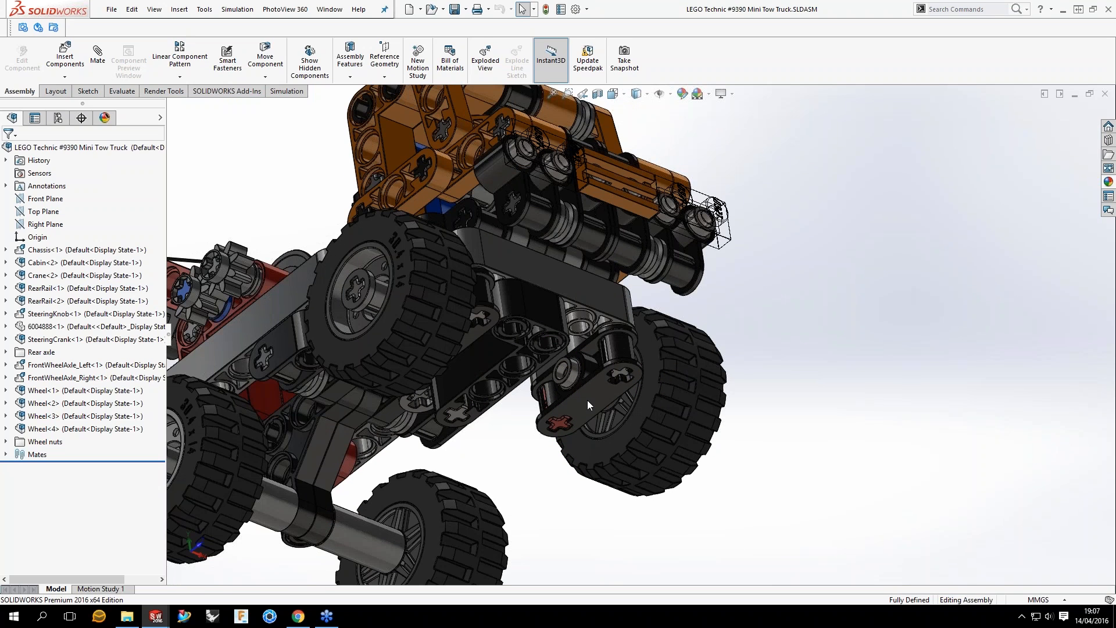
left_click(118, 366)
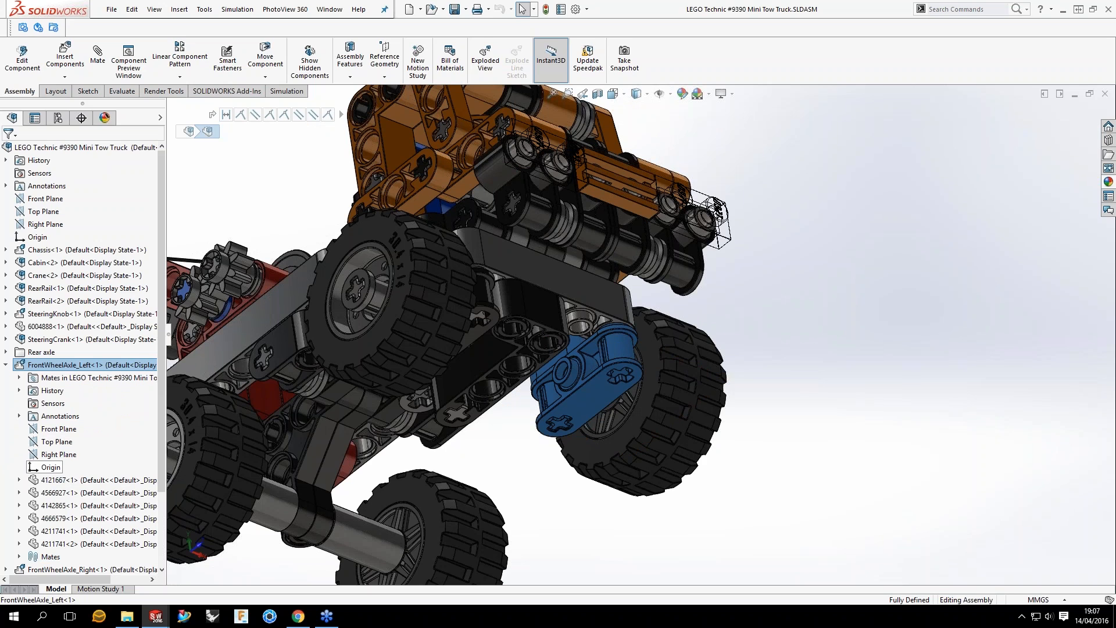
left_click(51, 467)
Step: Examine where the FrontWheelAxle_Left origin lies relative to the front wheel, from the side and from beneath the truck
key("ctrl+4")
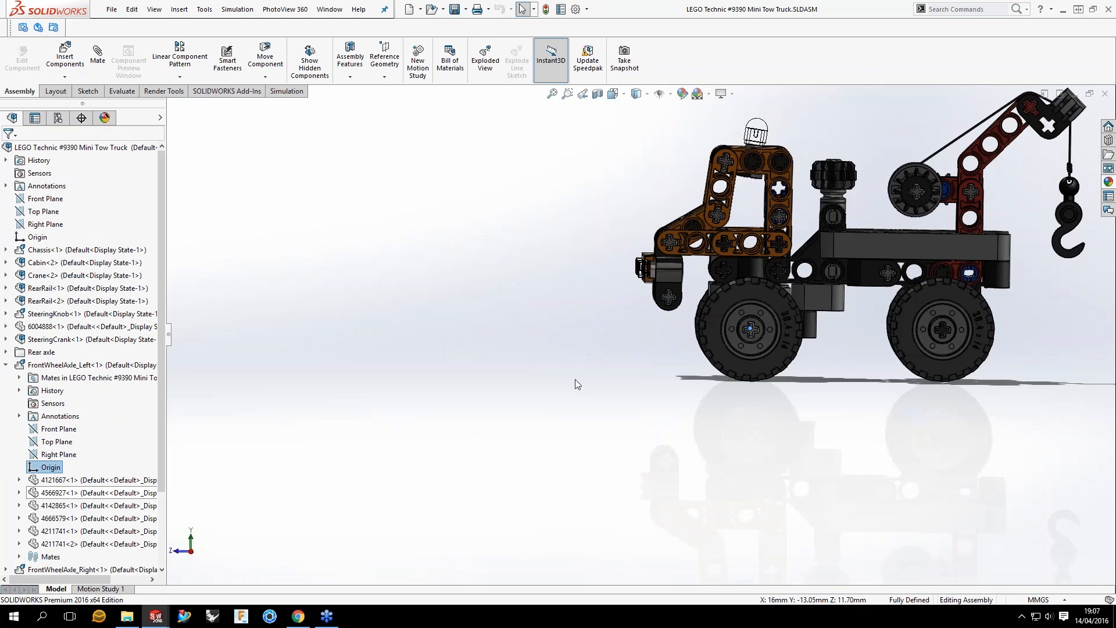
scroll(604, 225, "down", 3)
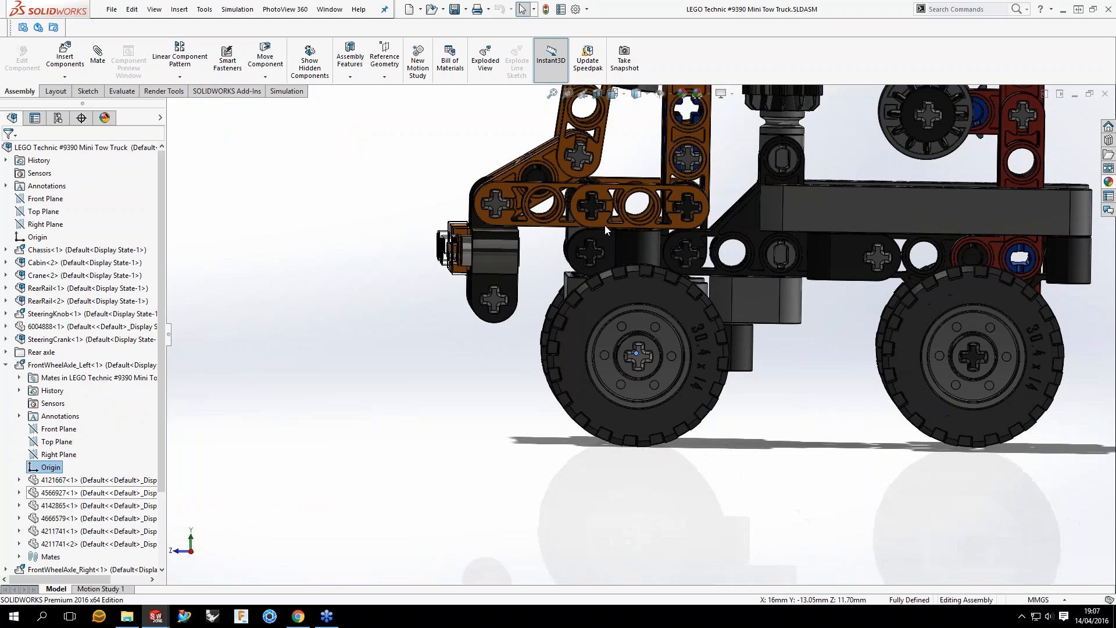
middle_click_drag(604, 225, 695, 396)
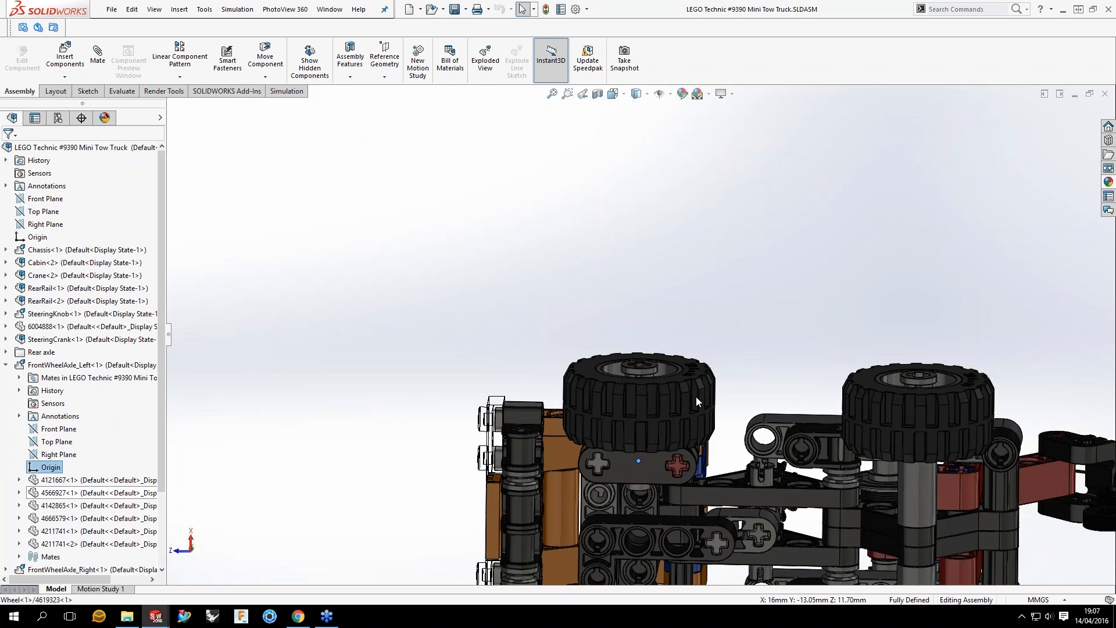
scroll(643, 349, "up", 3)
scroll(603, 337, "down", 5)
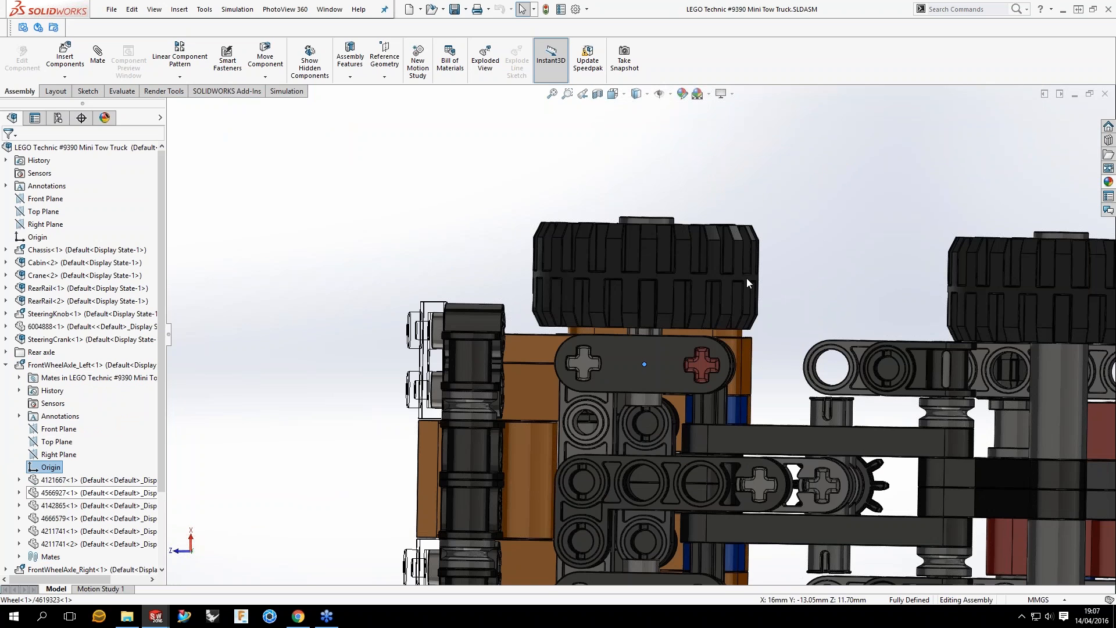
scroll(746, 278, "up", 3)
scroll(779, 262, "down", 3)
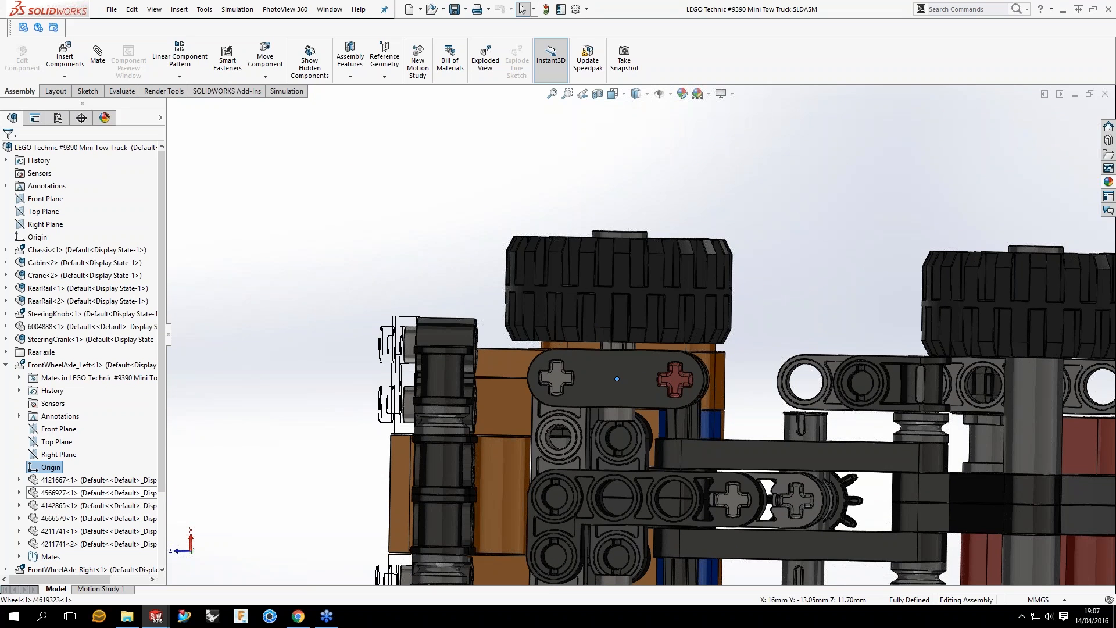
middle_click_drag(924, 331, 926, 361)
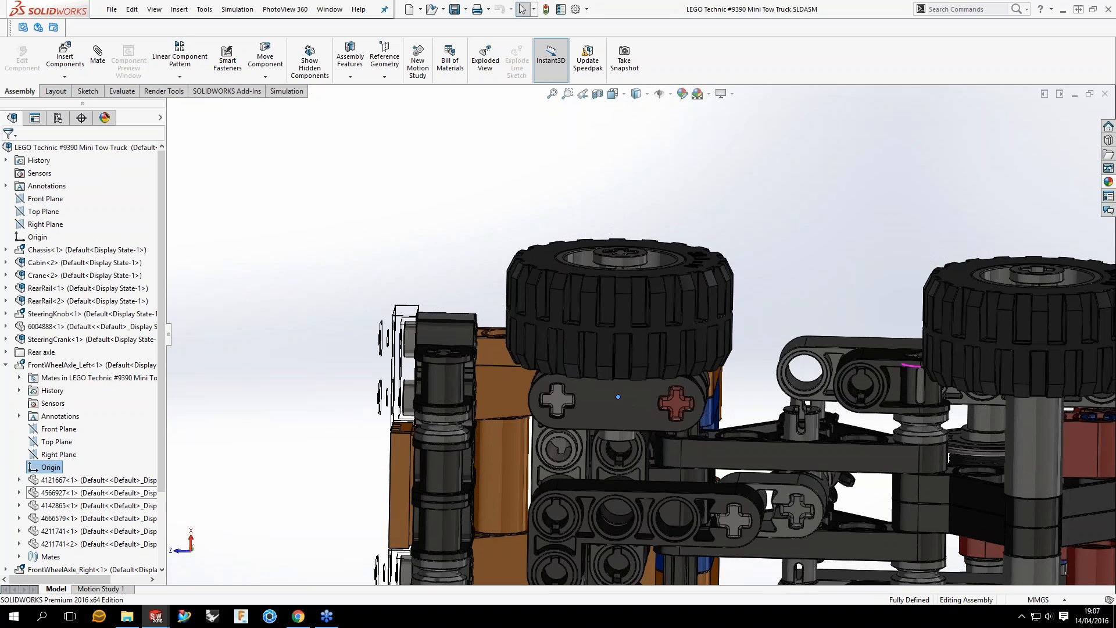
Step: Return to the isometric view of the truck, collapse FrontWheelAxle_Left and clear the selection
key("ctrl+7")
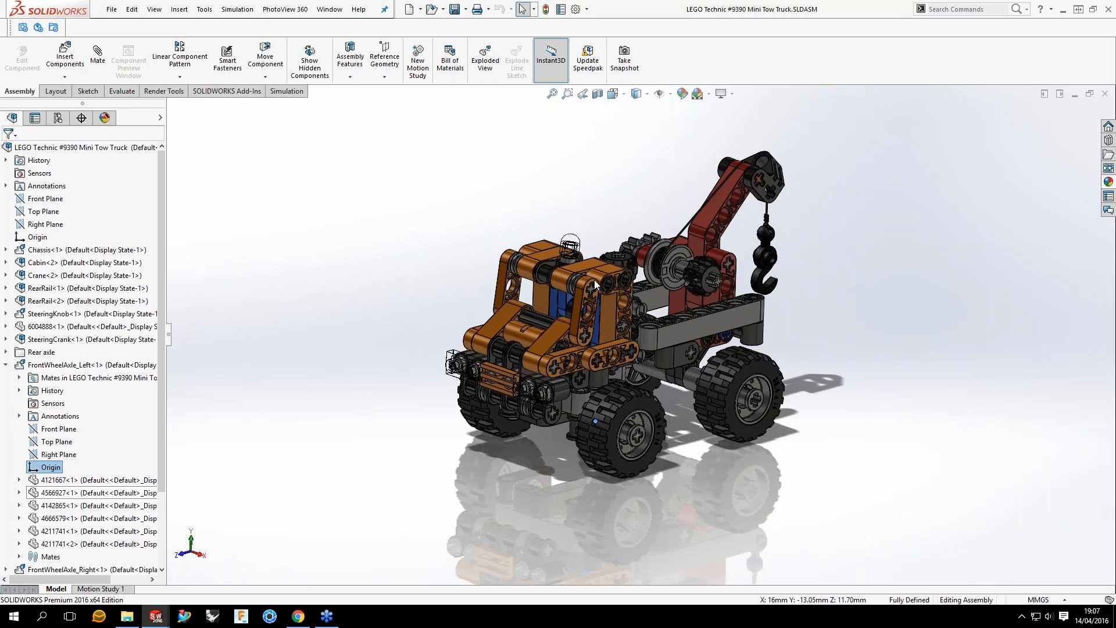
scroll(595, 284, "down", 2)
middle_click_drag(708, 300, 665, 277)
scroll(676, 316, "up", 2)
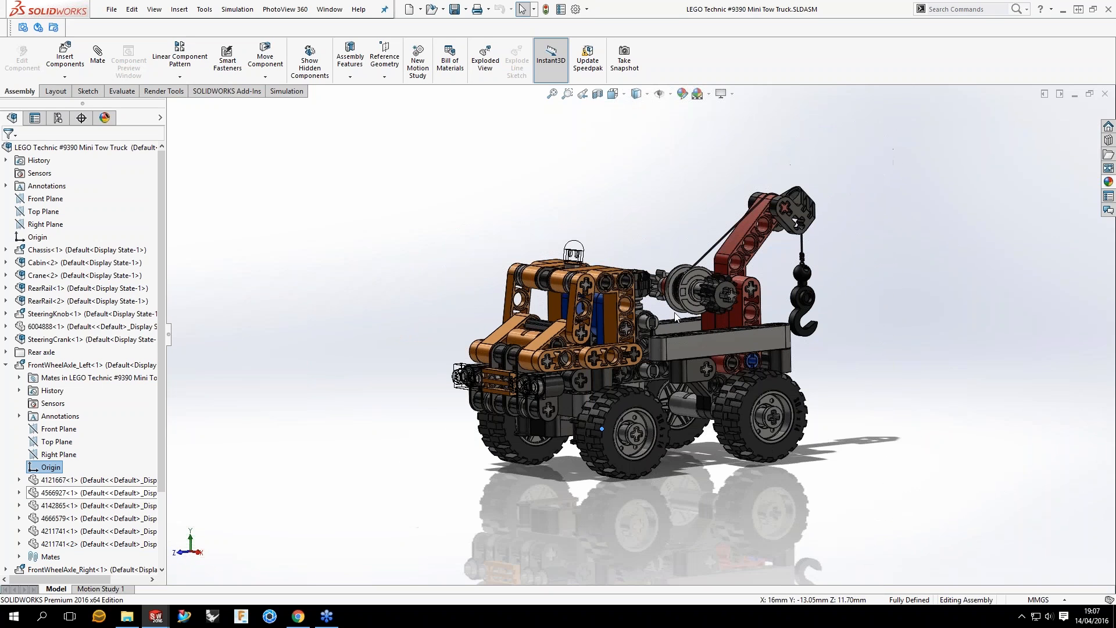
scroll(678, 312, "down", 1)
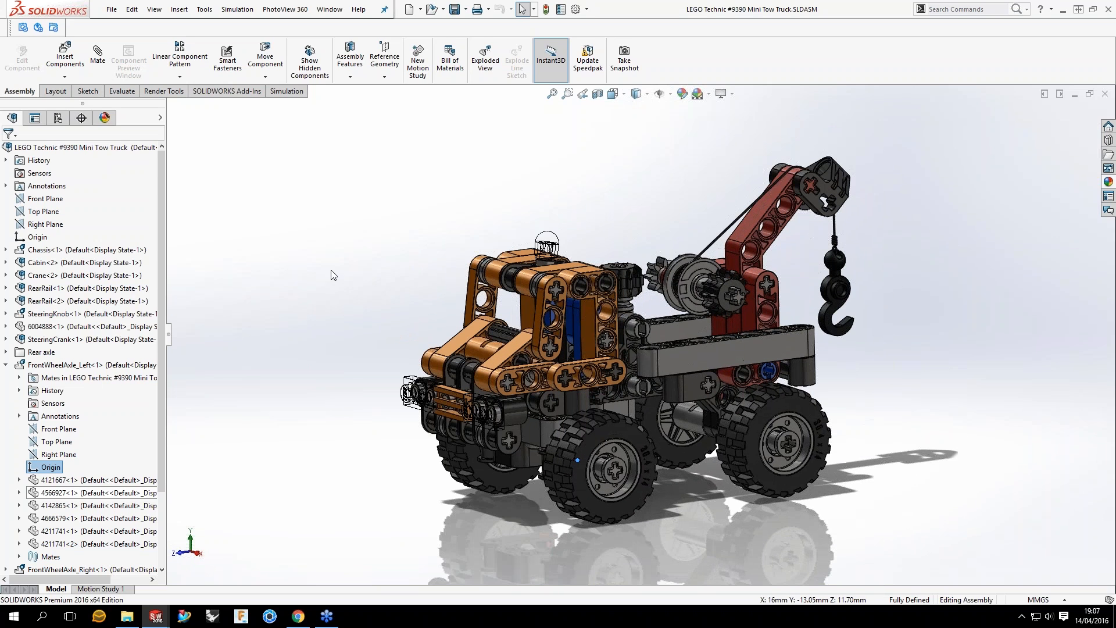
left_click(5, 364)
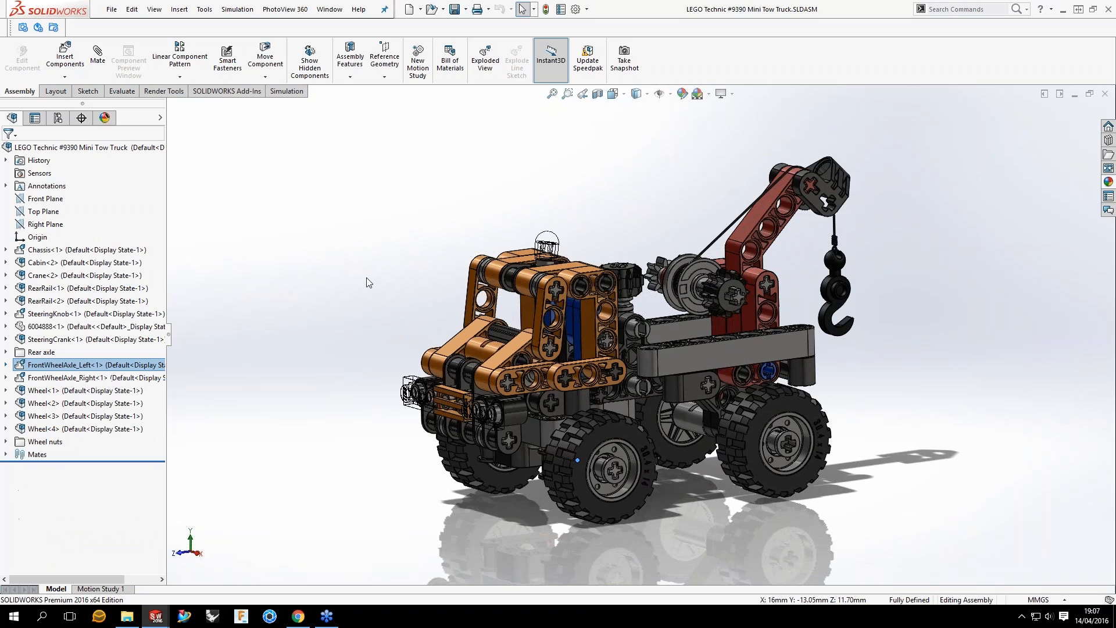
left_click(366, 278)
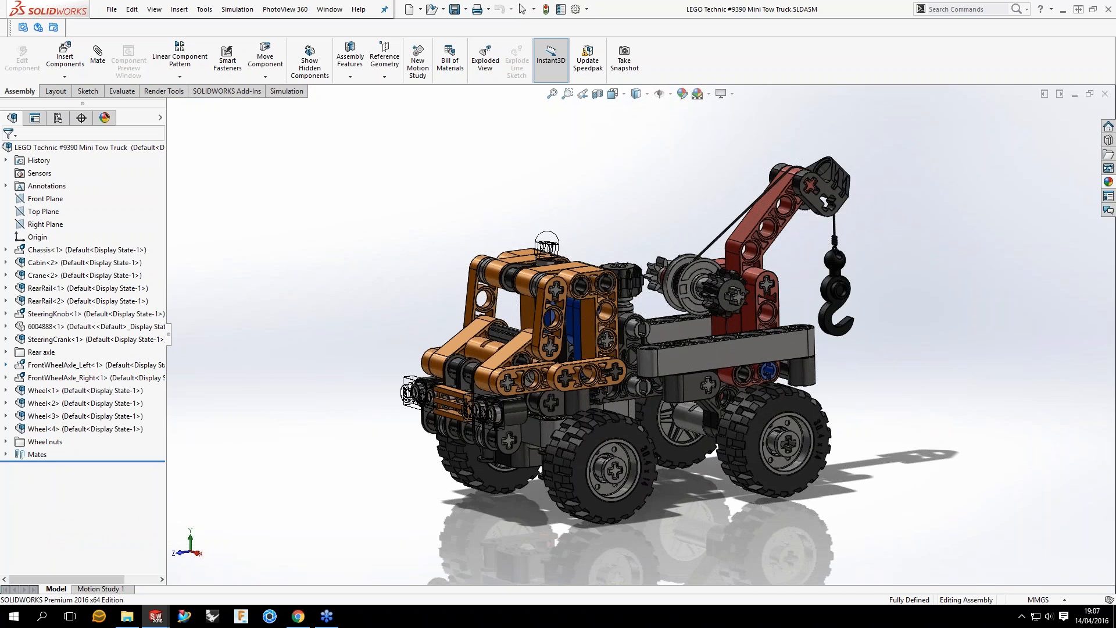
middle_click_drag(366, 277, 373, 277)
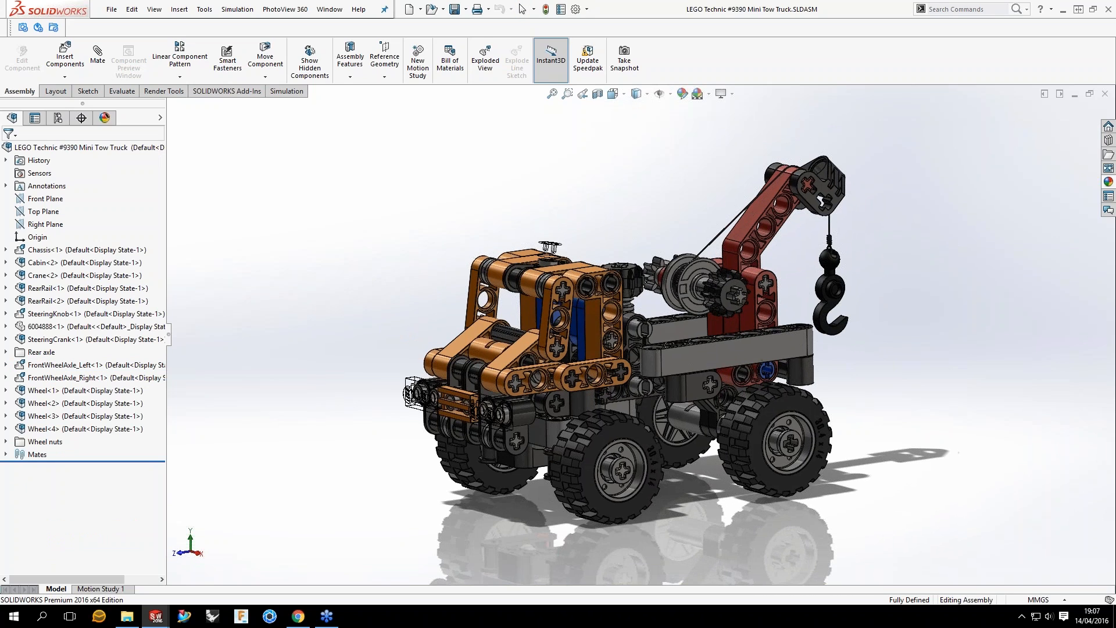
scroll(848, 248, "down", 1)
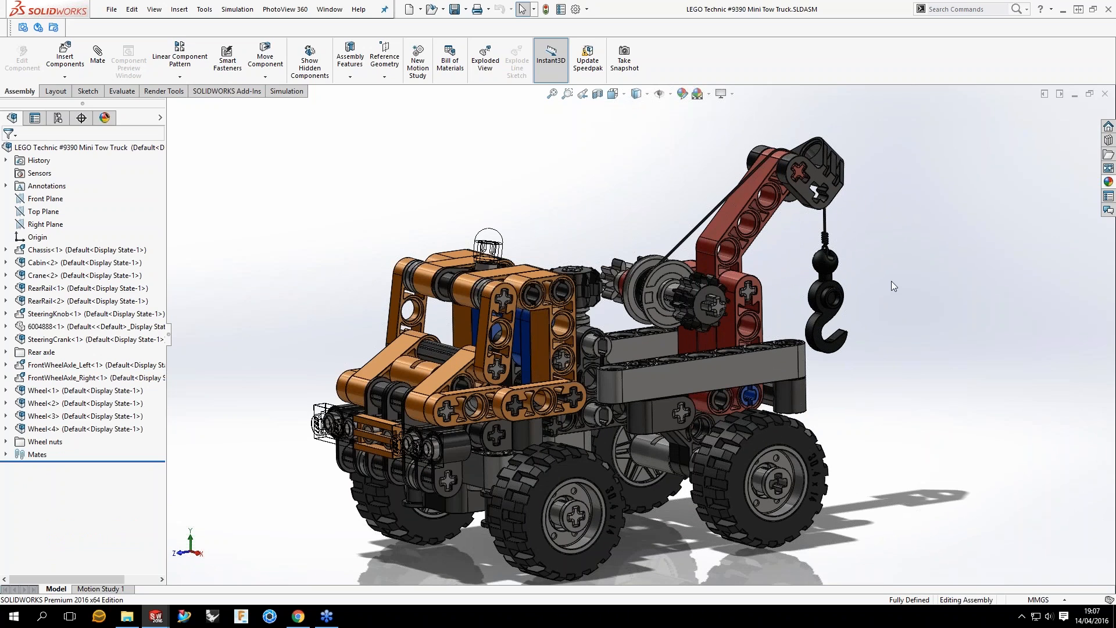
key("f")
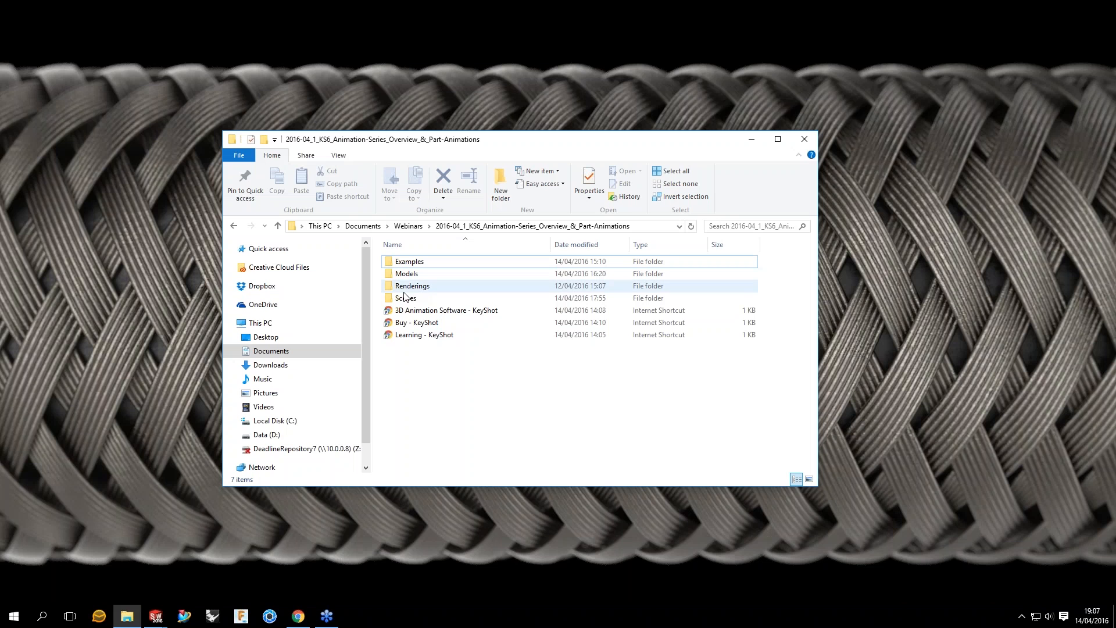
Step: Switch to the Scenes folder in File Explorer and open LEGO Technic #9390 Mini Tow Truck_v03.bip in KeyShot
left_click(489, 293)
double_click(488, 293)
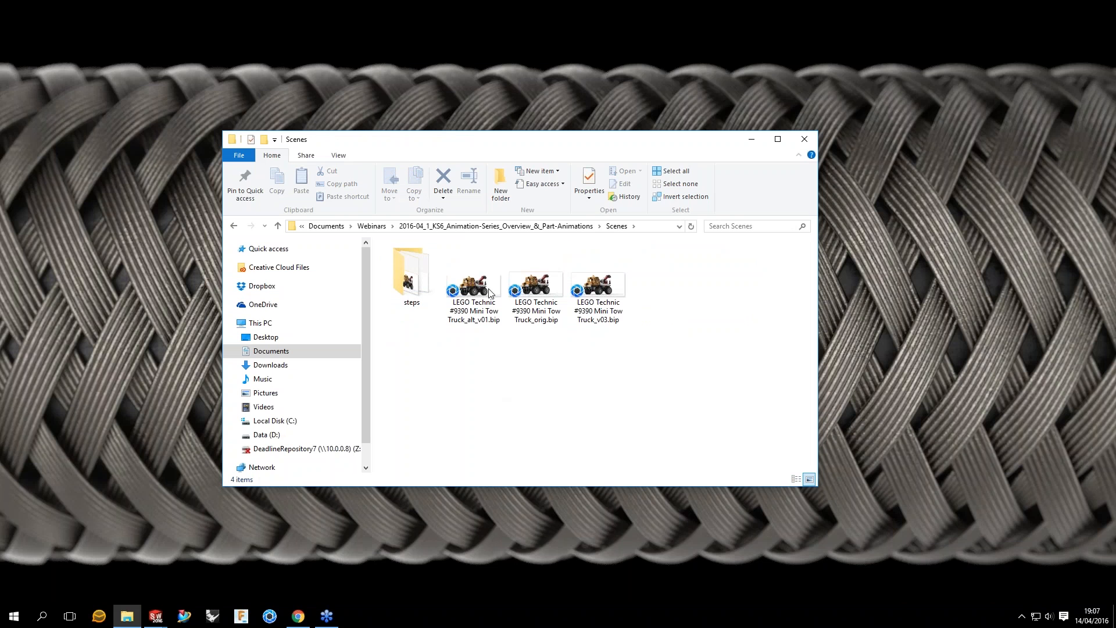
left_click(605, 292)
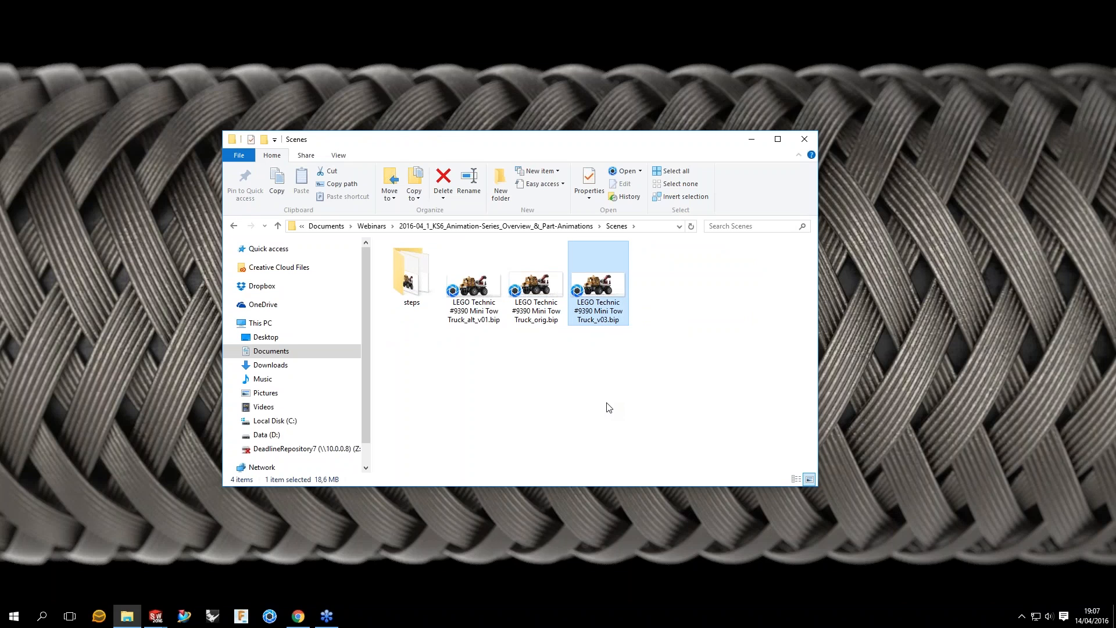
left_click(608, 407)
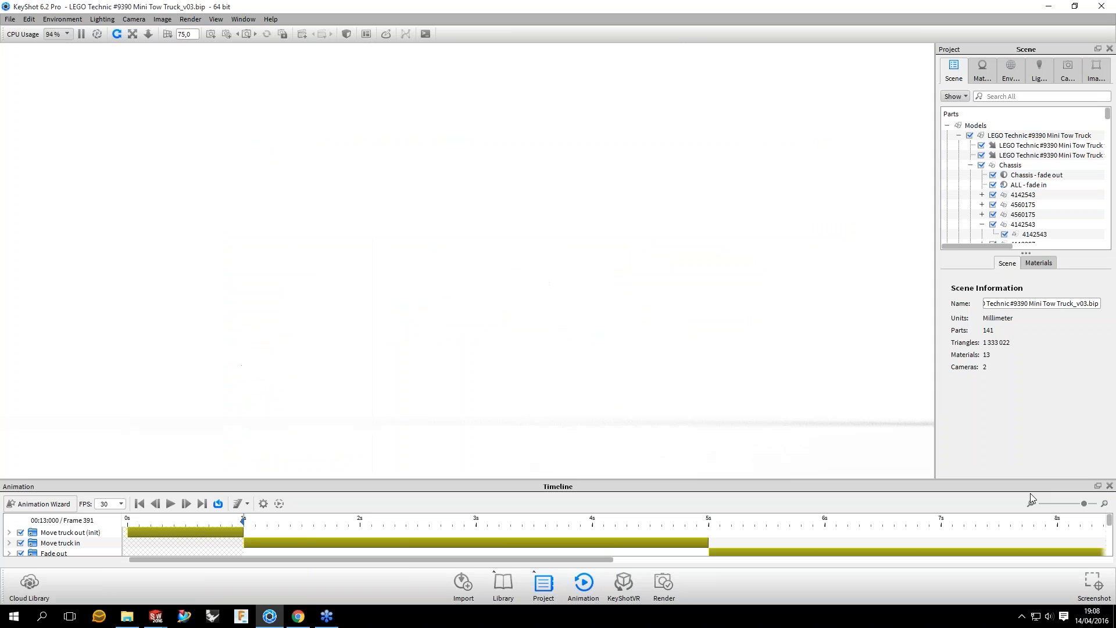
Step: Turn off self shadows in the scene's lighting settings
left_click(1030, 493)
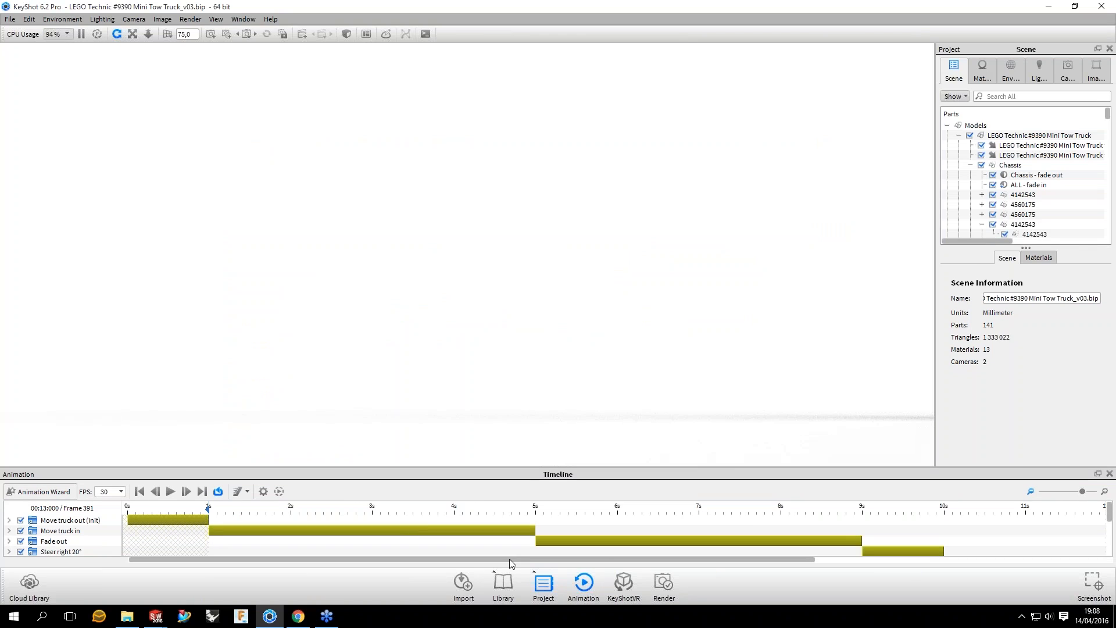
scroll(509, 559, "down", 1)
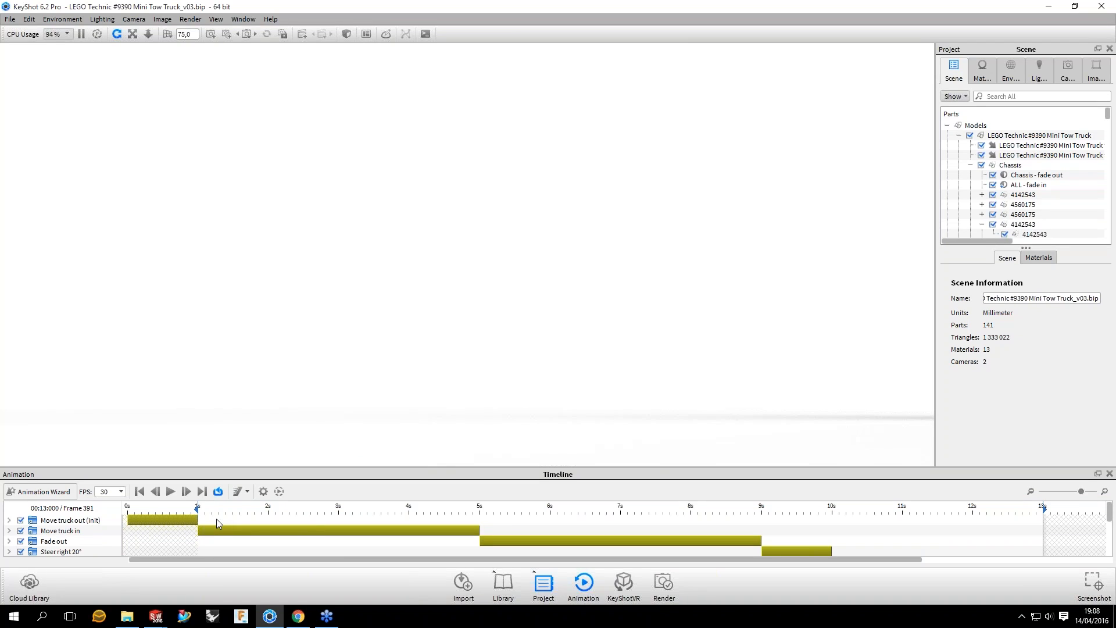
left_click(1038, 70)
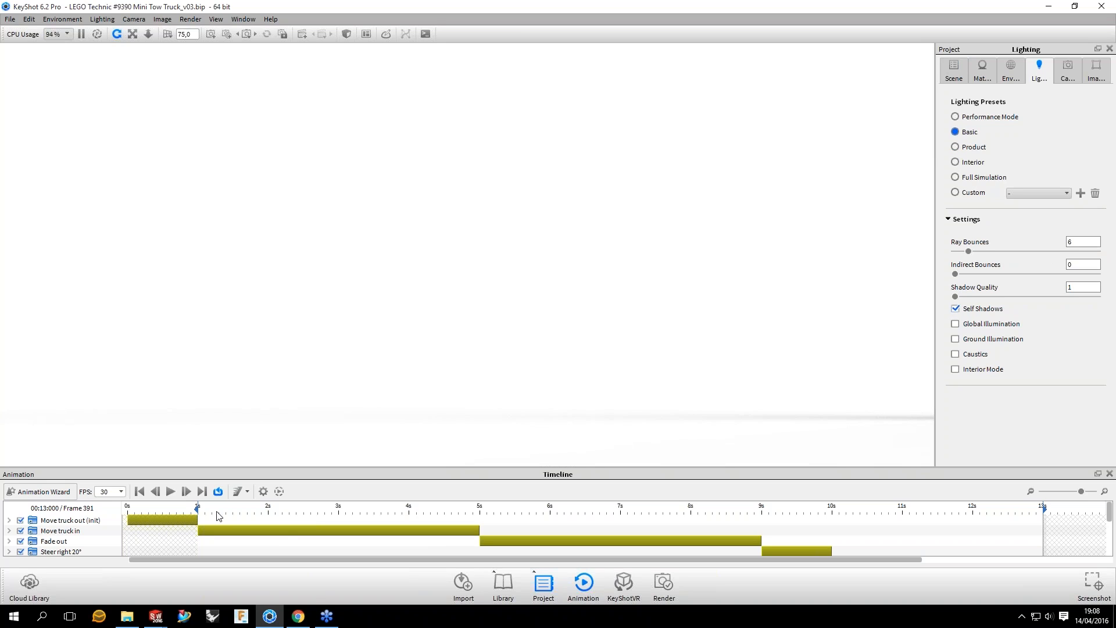
key("s")
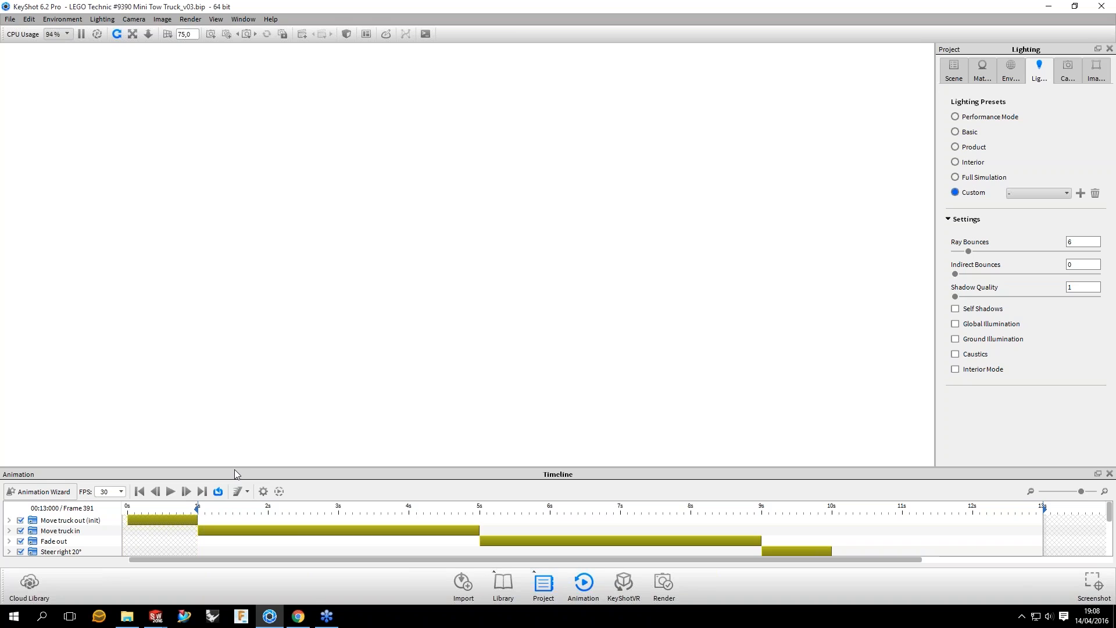
Step: Play the tow truck animation in the timeline to preview it
left_click(222, 519)
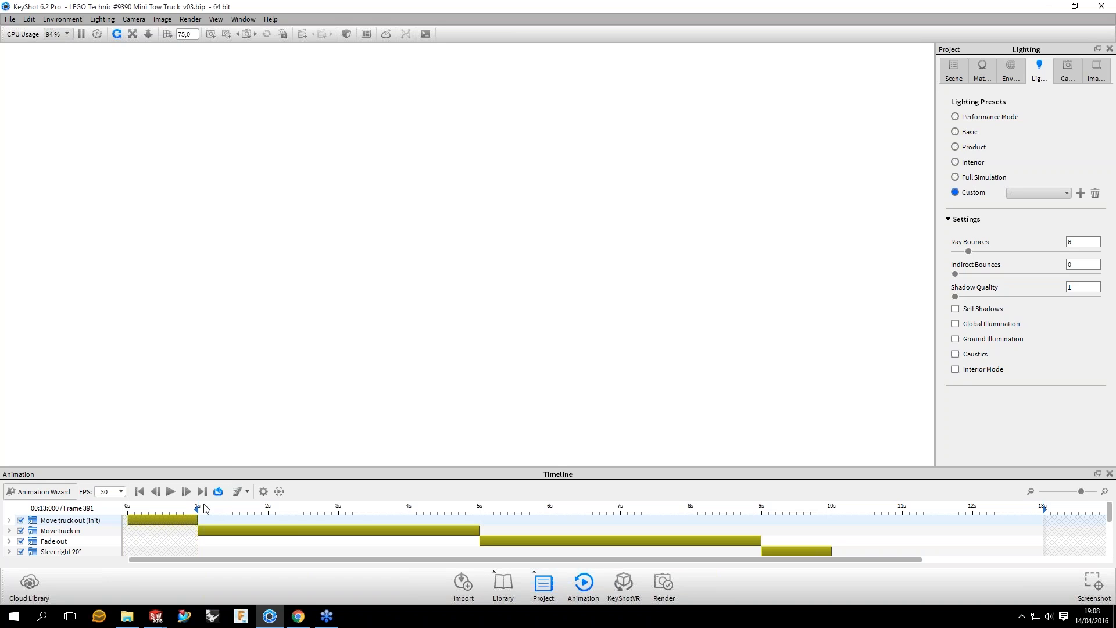
left_click(170, 491)
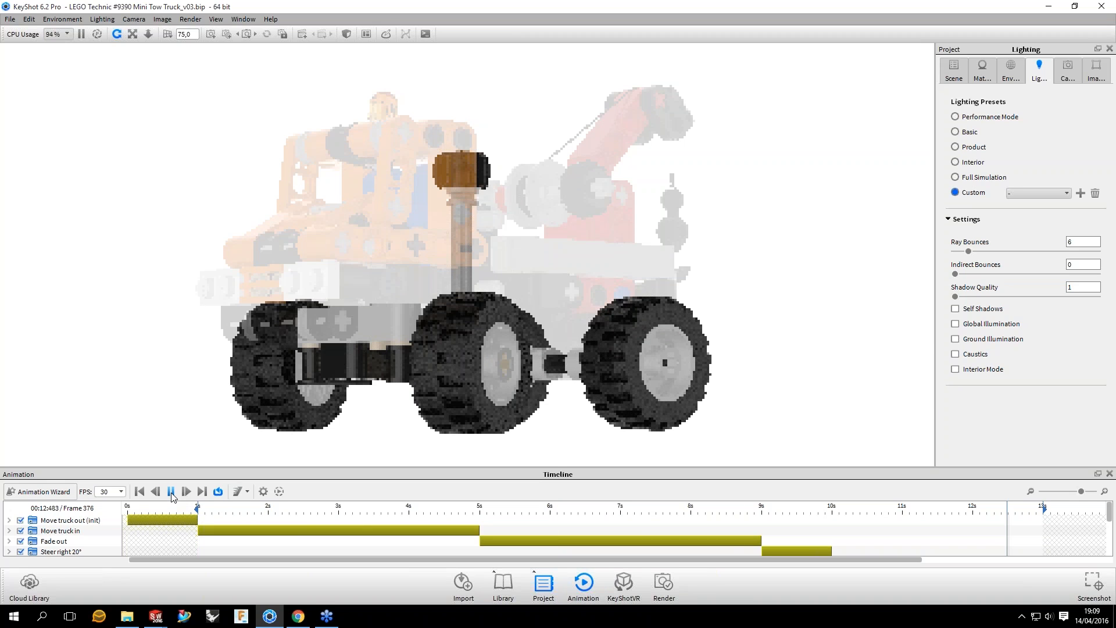
Step: Stop the animation preview and open LEGO Technic #9390 Mini Tow Truck_orig.bip from the Scenes folder
key("space")
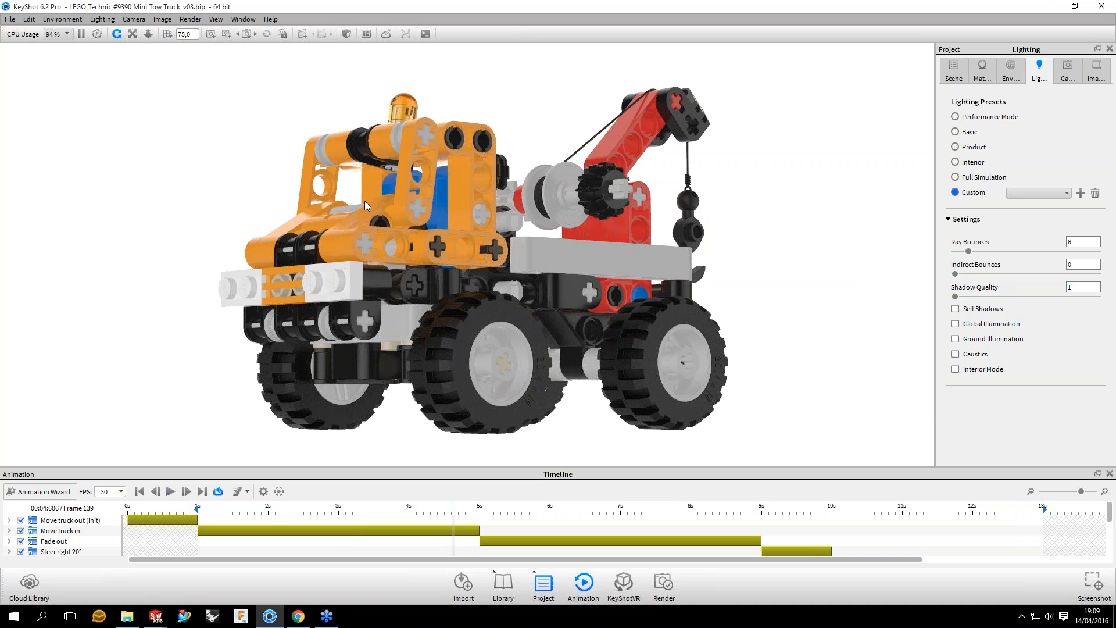
left_click(81, 34)
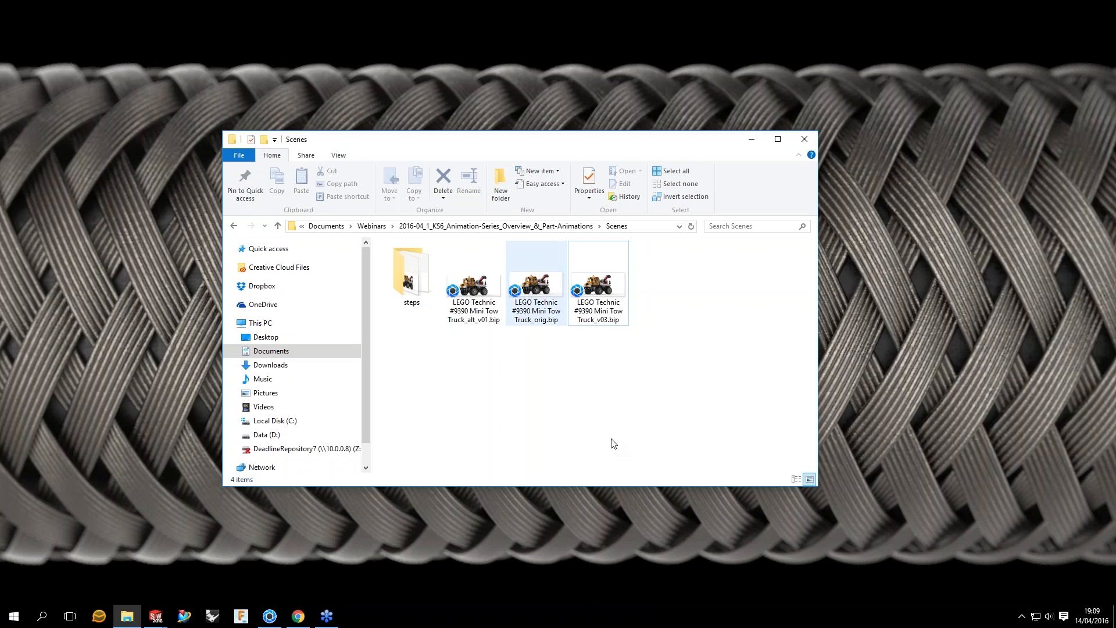
left_click(536, 286)
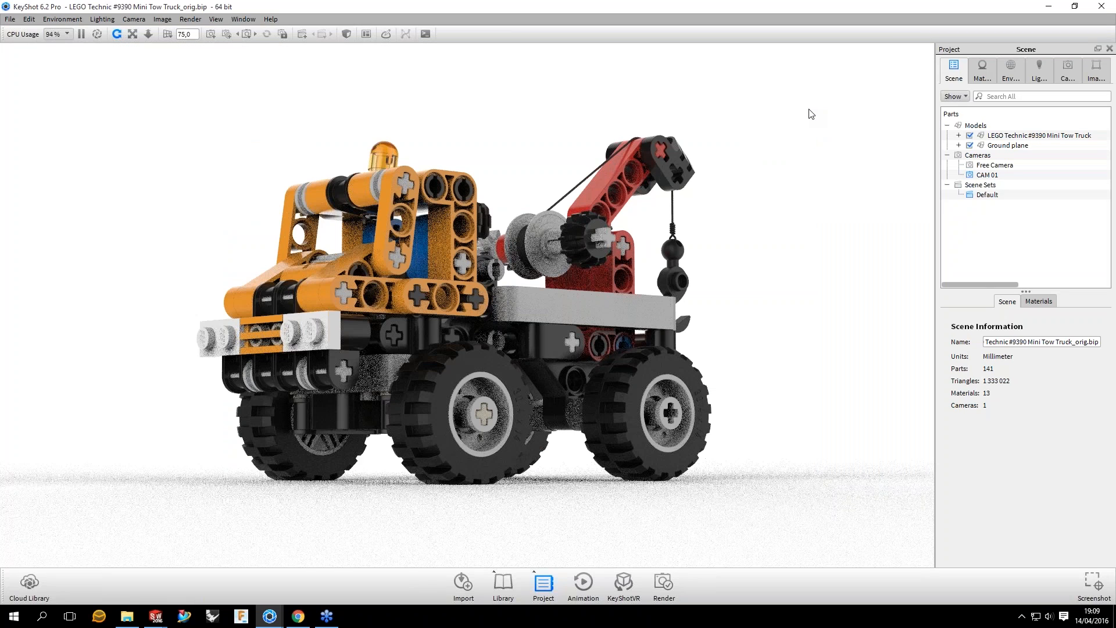
Step: Dismiss the file import dialog without importing anything, and turn off self shadows in the original scene's lighting settings
left_click(464, 583)
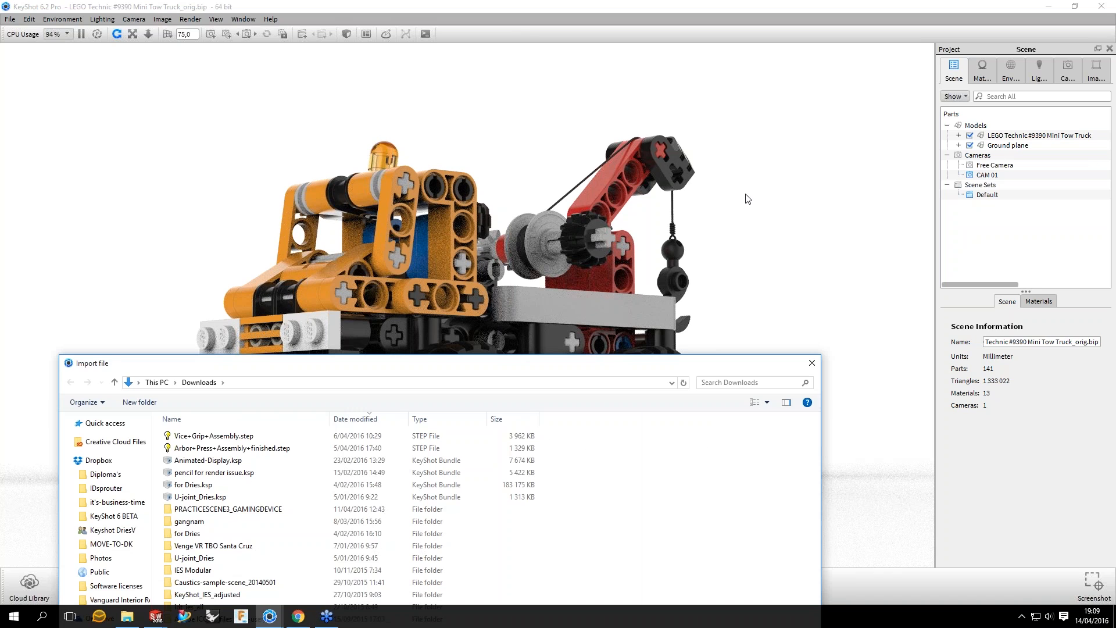
key("Escape")
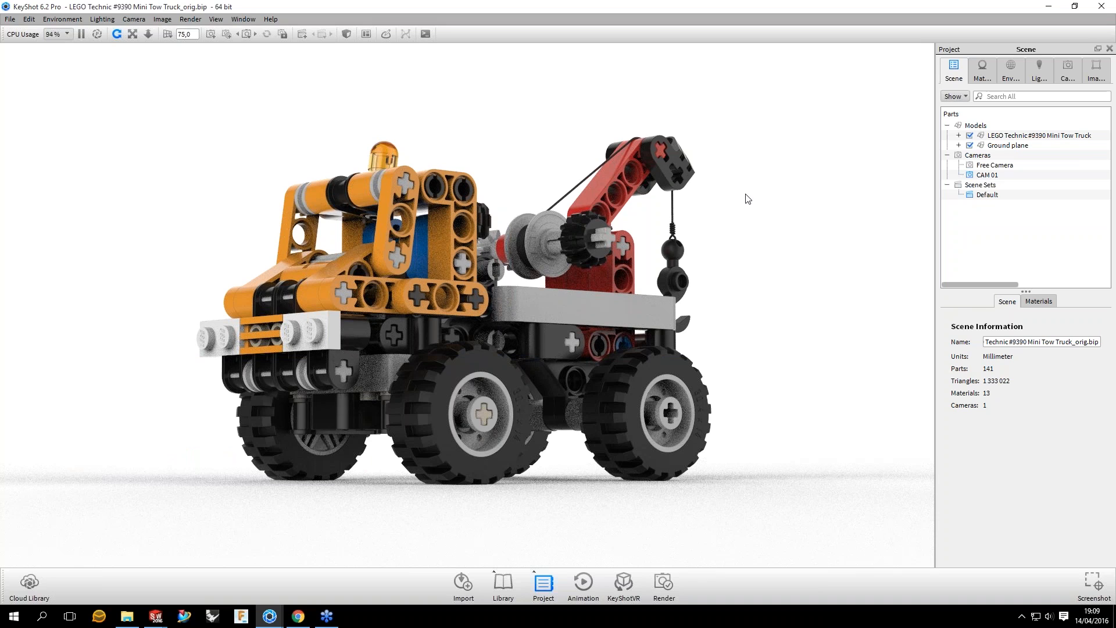
left_click(1031, 65)
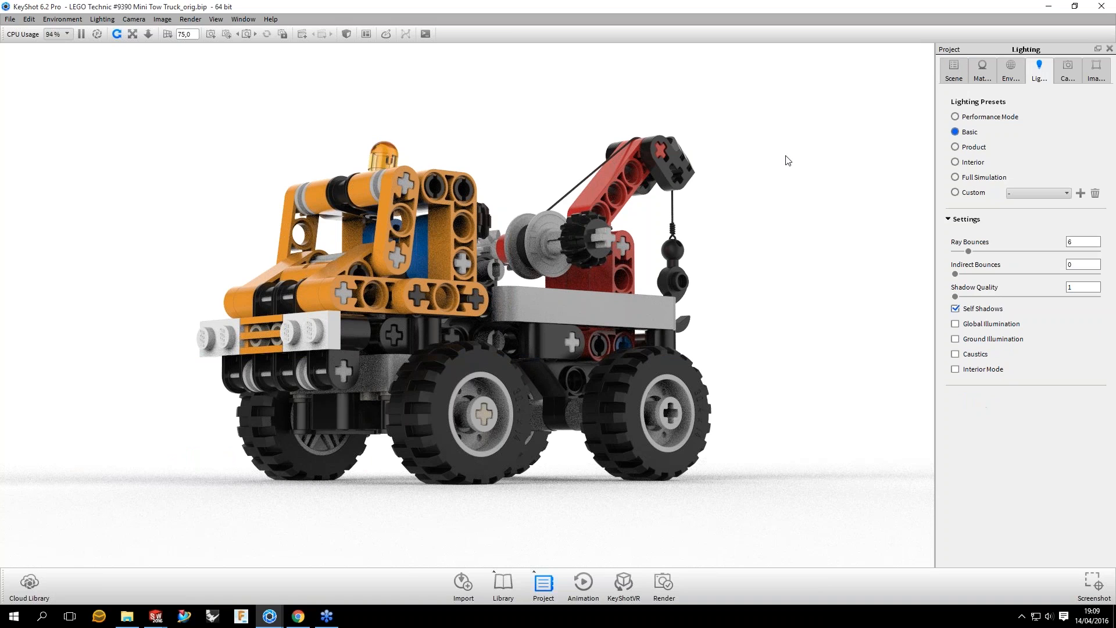
key("s")
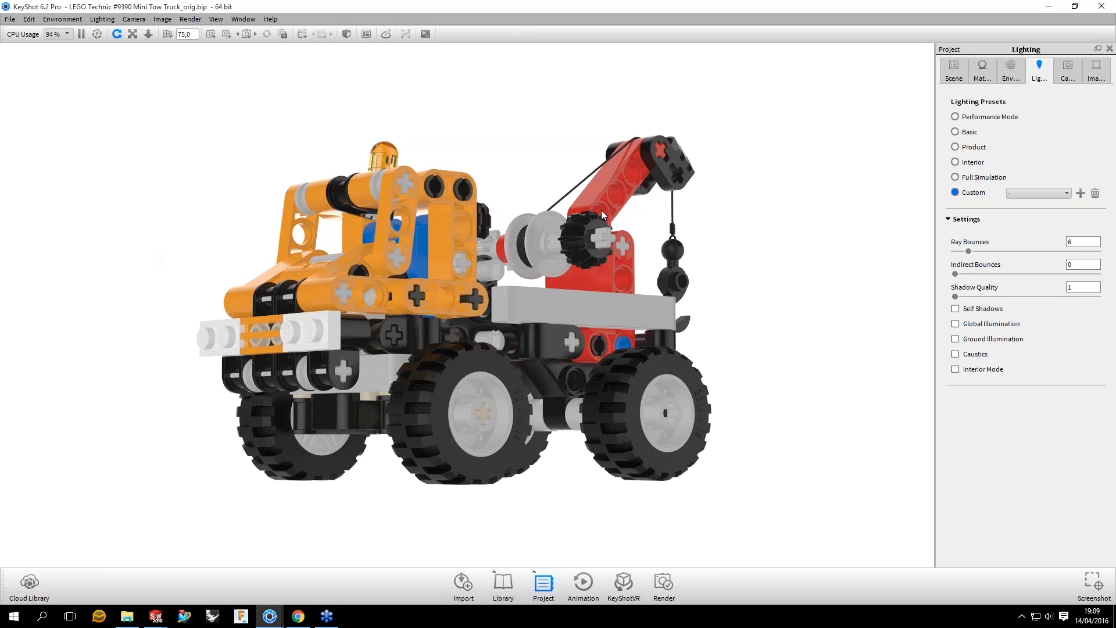
Step: Show the material library, the scene tree and the animation timeline
key("m")
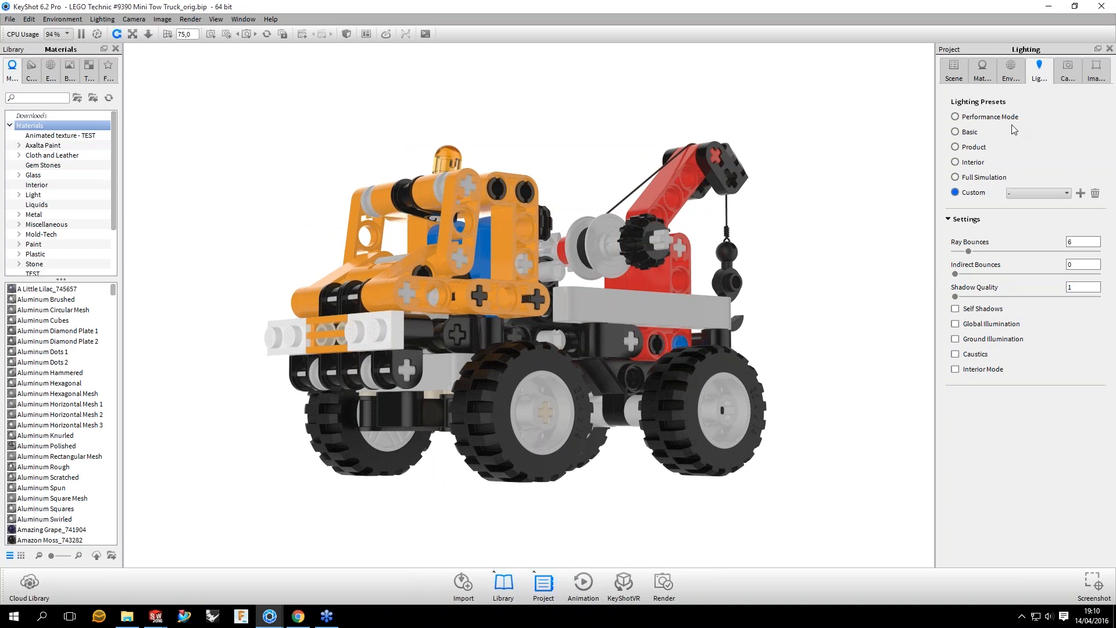
left_click(955, 72)
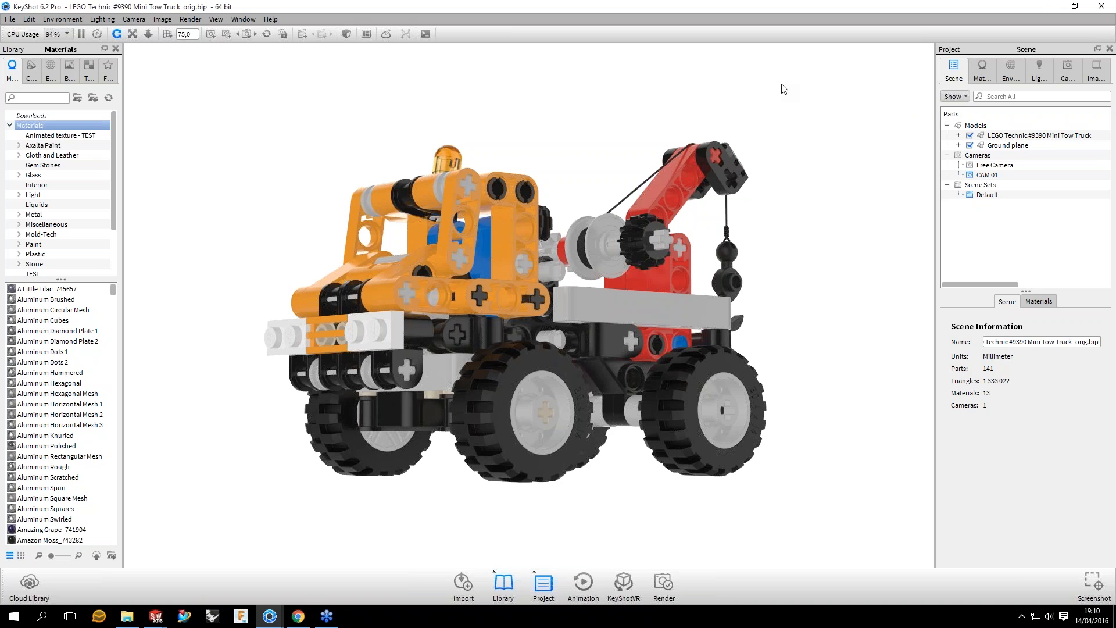
key("a")
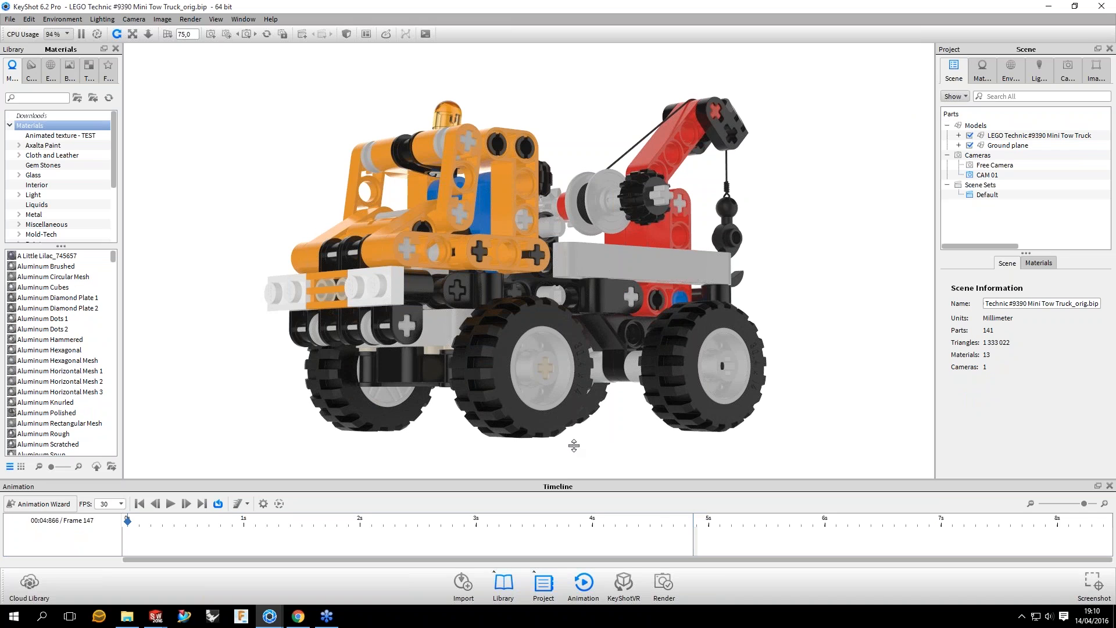
Step: Undock the timeline into a floating window, dock it back below the viewport and adjust its height
left_click_drag(574, 445, 573, 449)
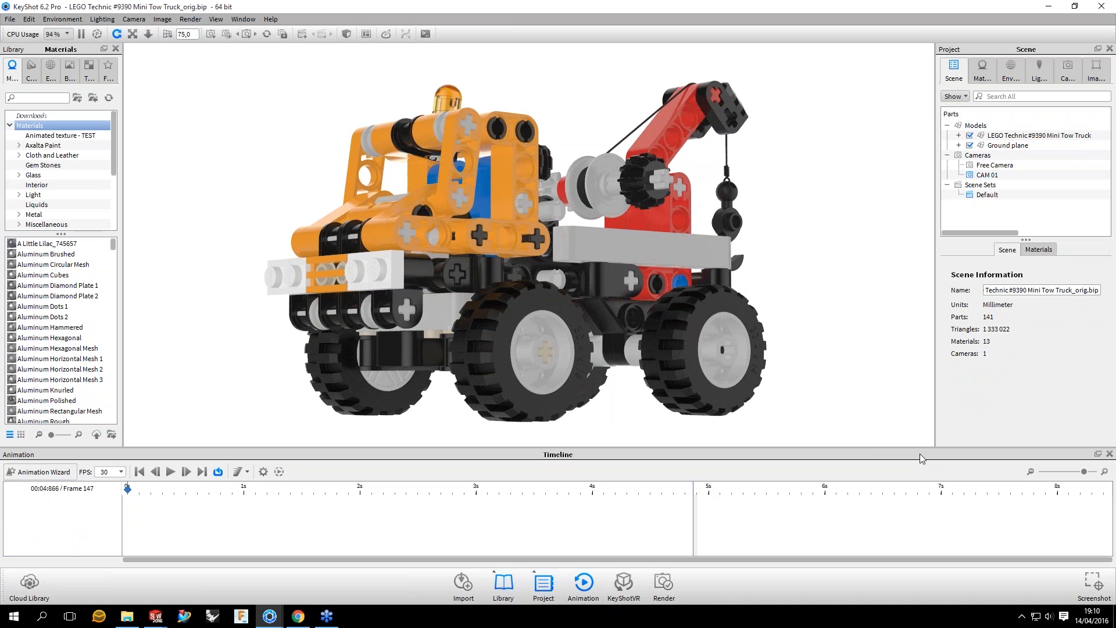
double_click(920, 454)
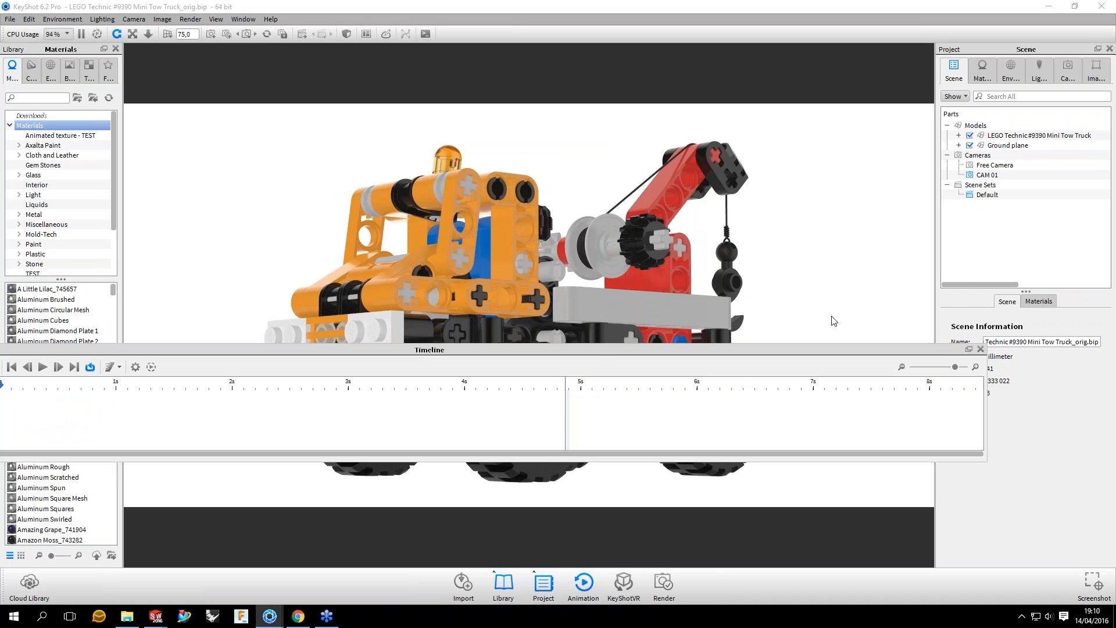
double_click(833, 350)
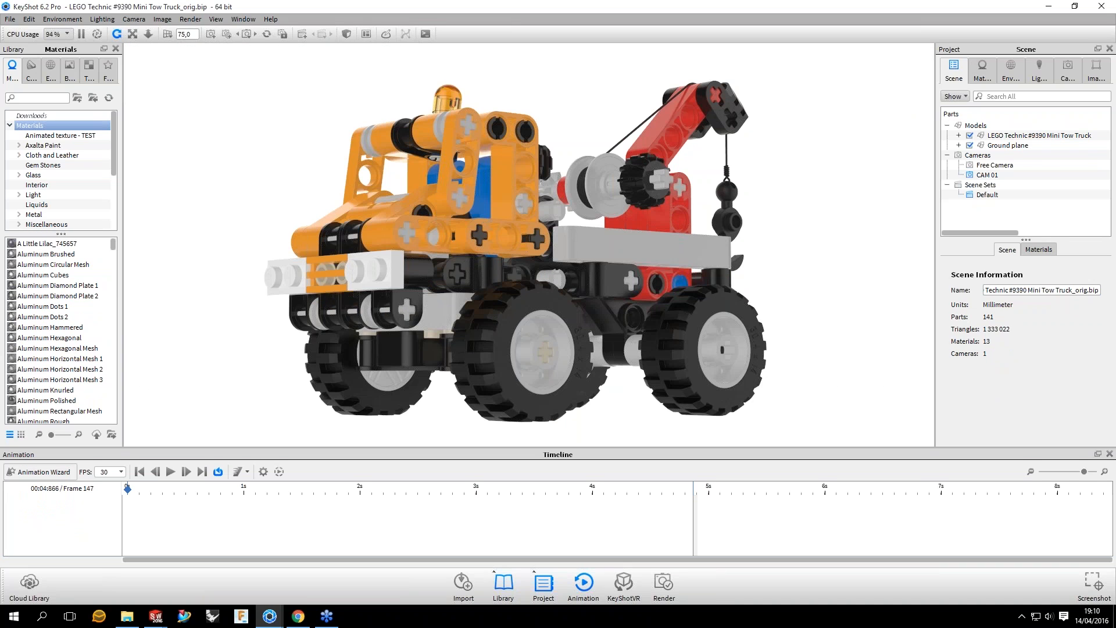
left_click_drag(558, 447, 558, 433)
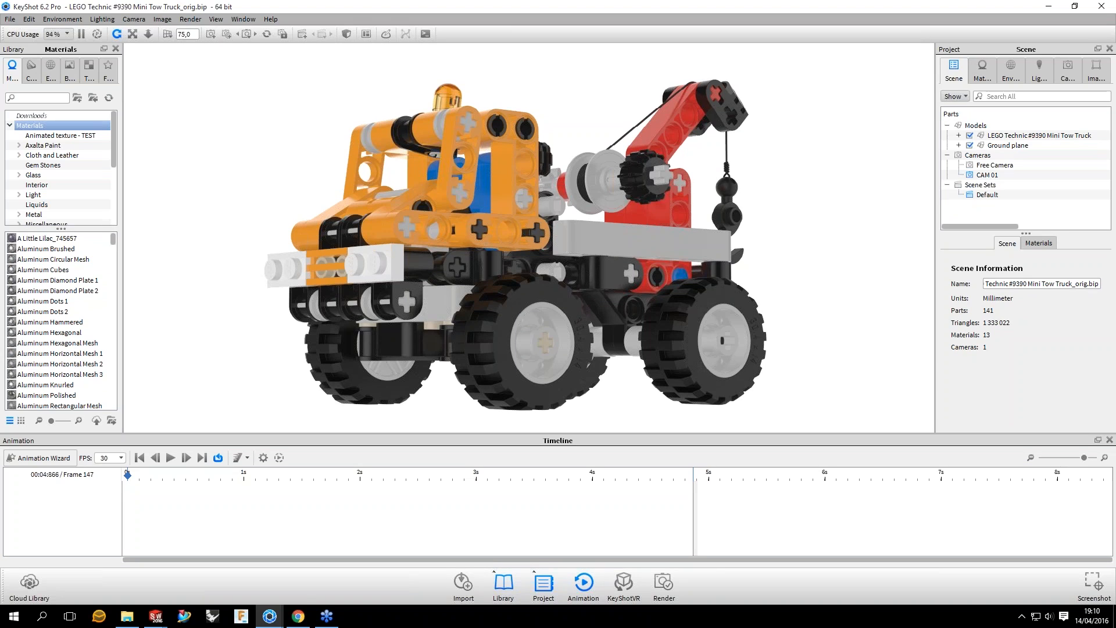
left_click_drag(698, 433, 698, 451)
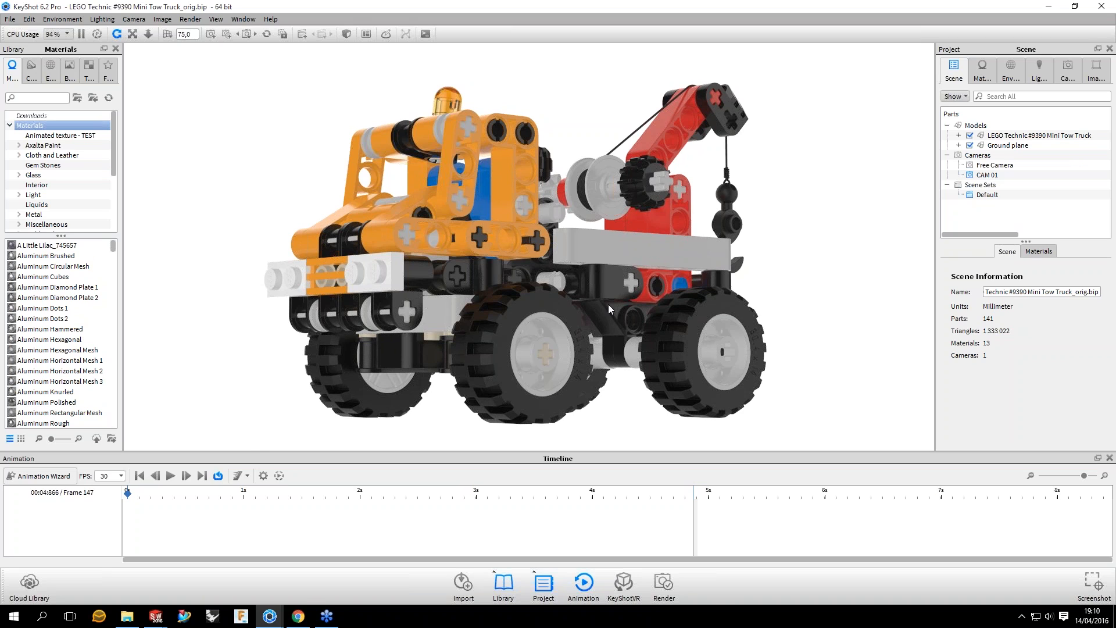
Step: Hide the material library and open the Animation Wizard beside the tow truck
key("m")
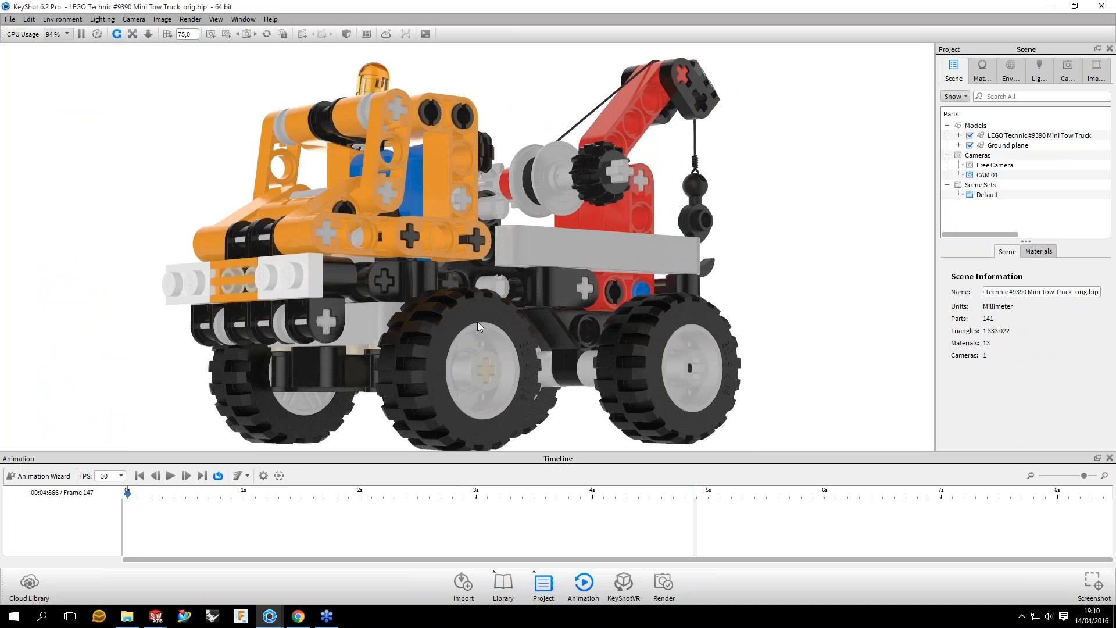
scroll(463, 259, "down", 2)
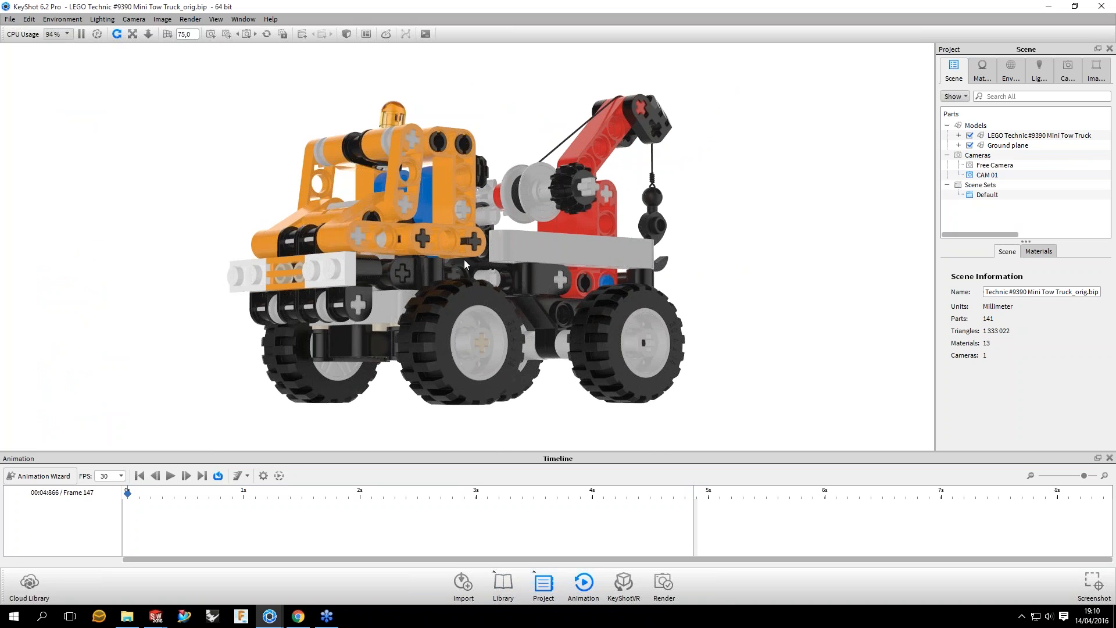
middle_click_drag(463, 260, 466, 259)
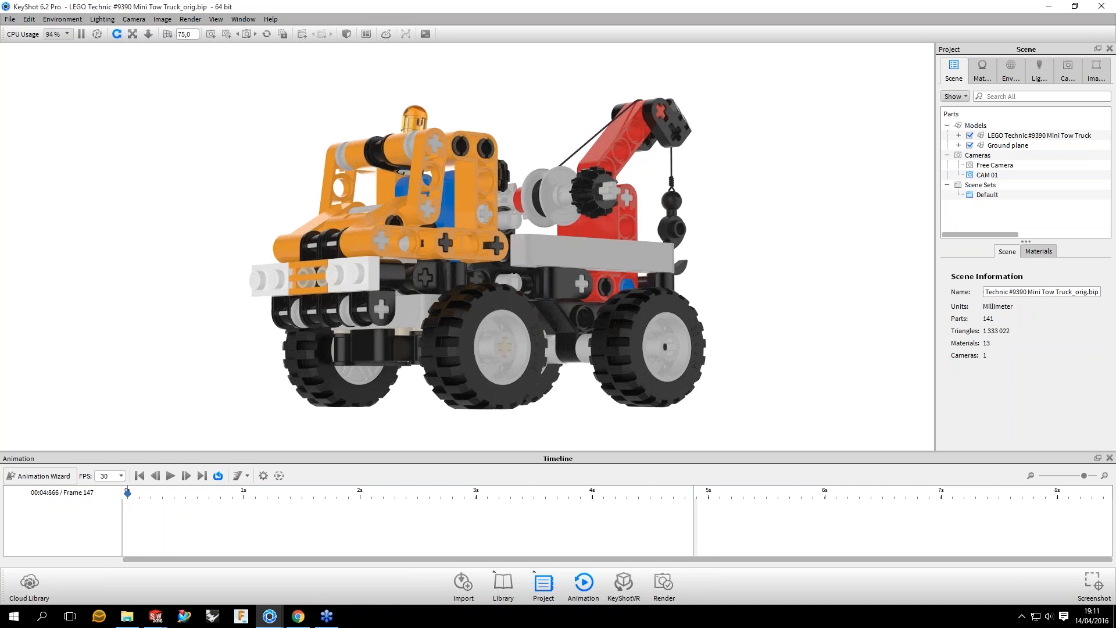
left_click_drag(466, 451, 467, 444)
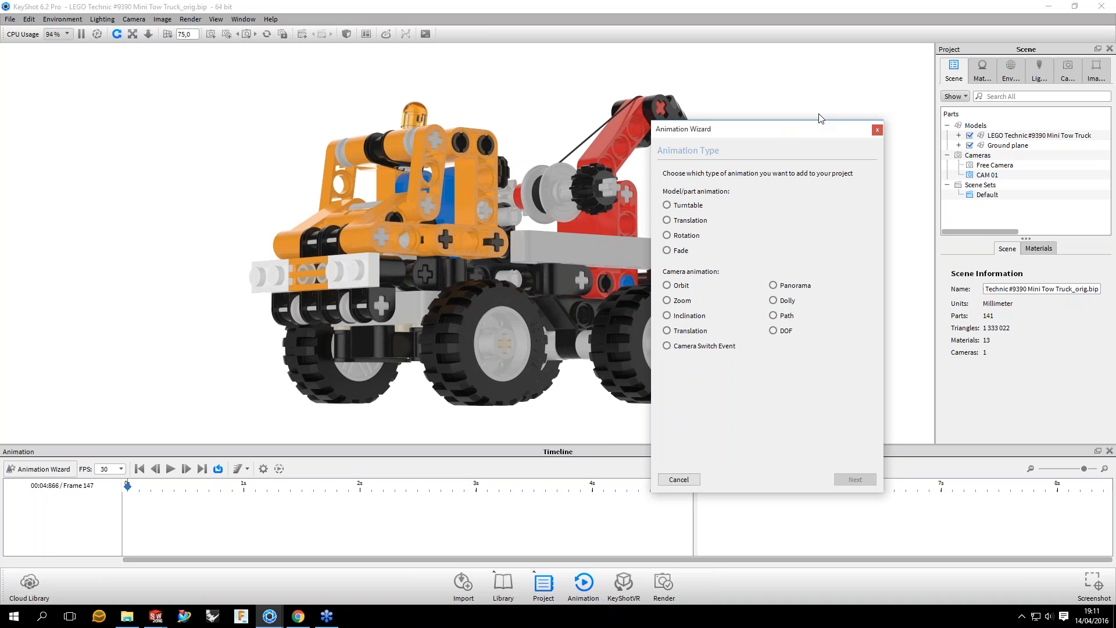
left_click_drag(820, 118, 835, 134)
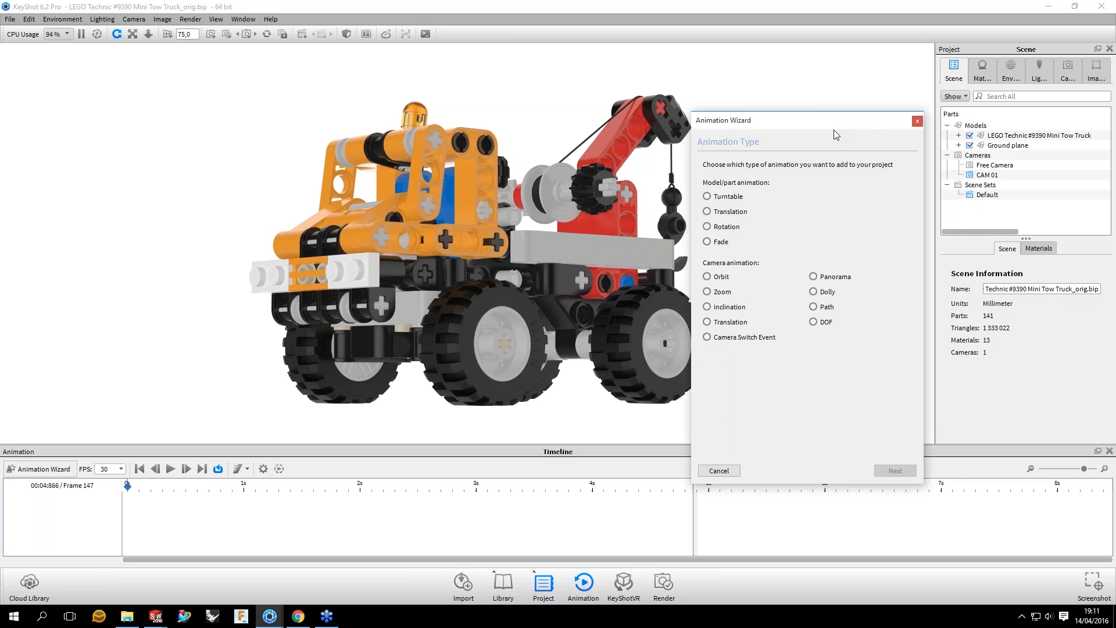
left_click_drag(803, 124, 834, 129)
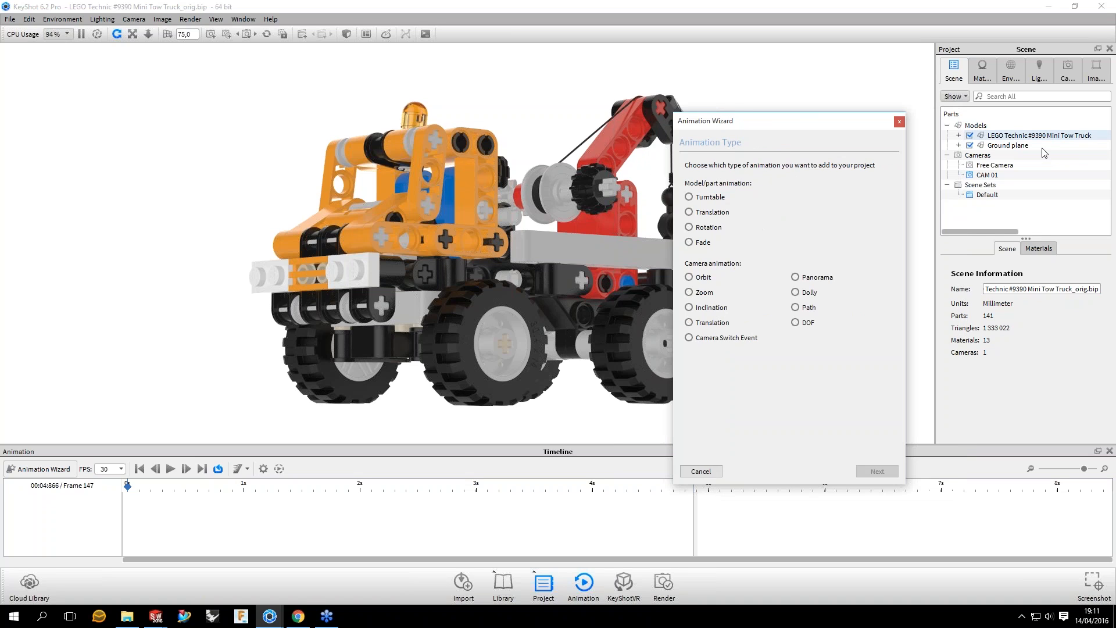
Step: Compare the previews of the Translation, Turntable, Rotation and Fade model/part animation types in the wizard
left_click(714, 218)
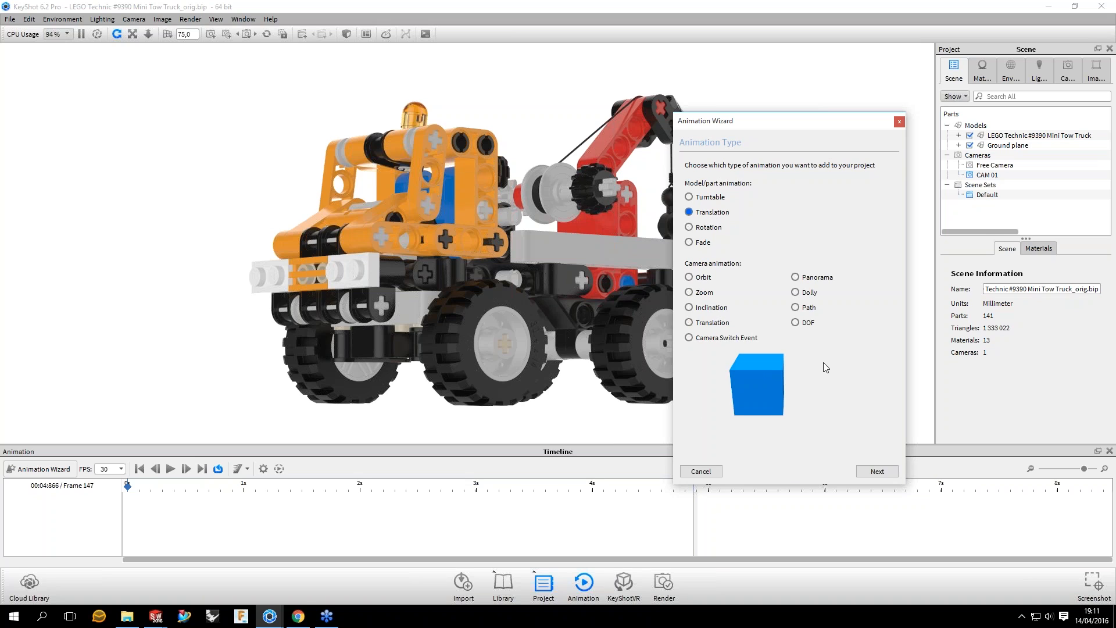
left_click(710, 200)
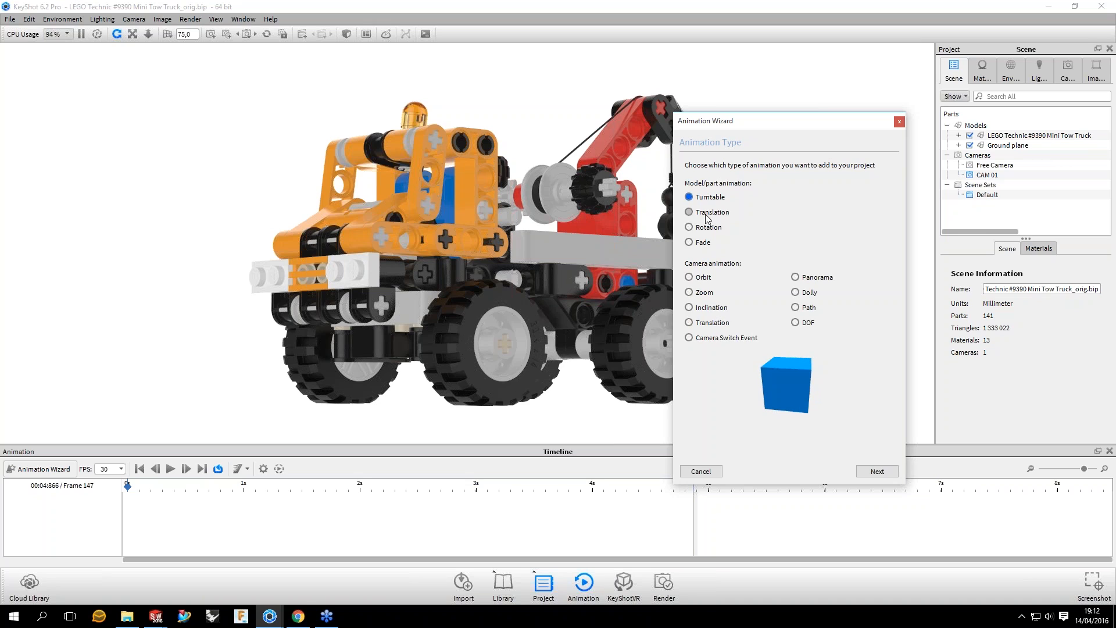
left_click(707, 218)
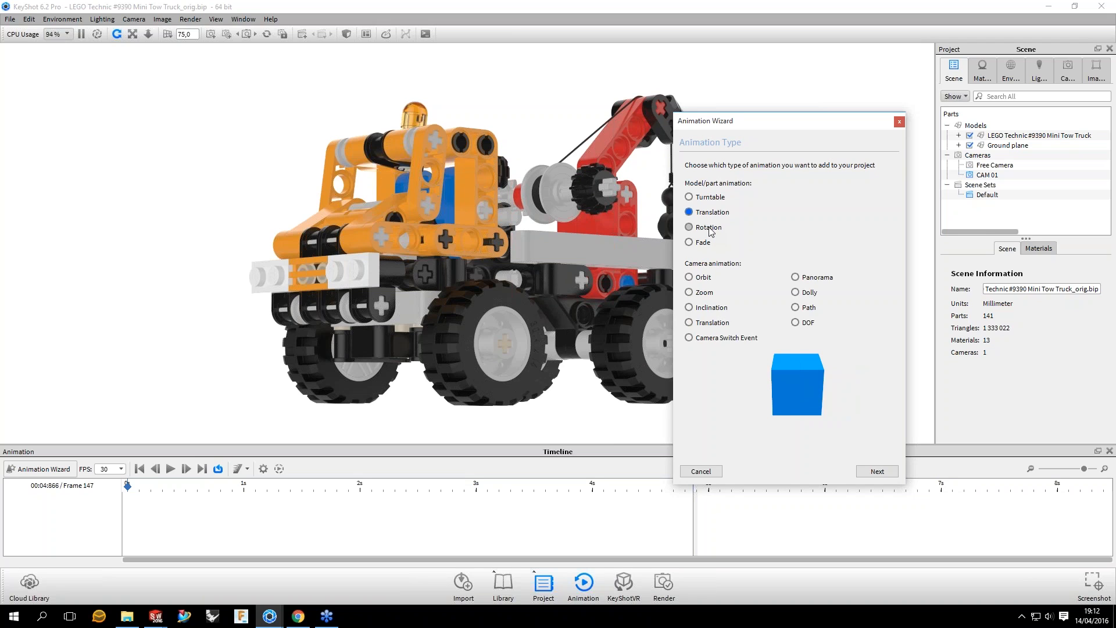
left_click(708, 228)
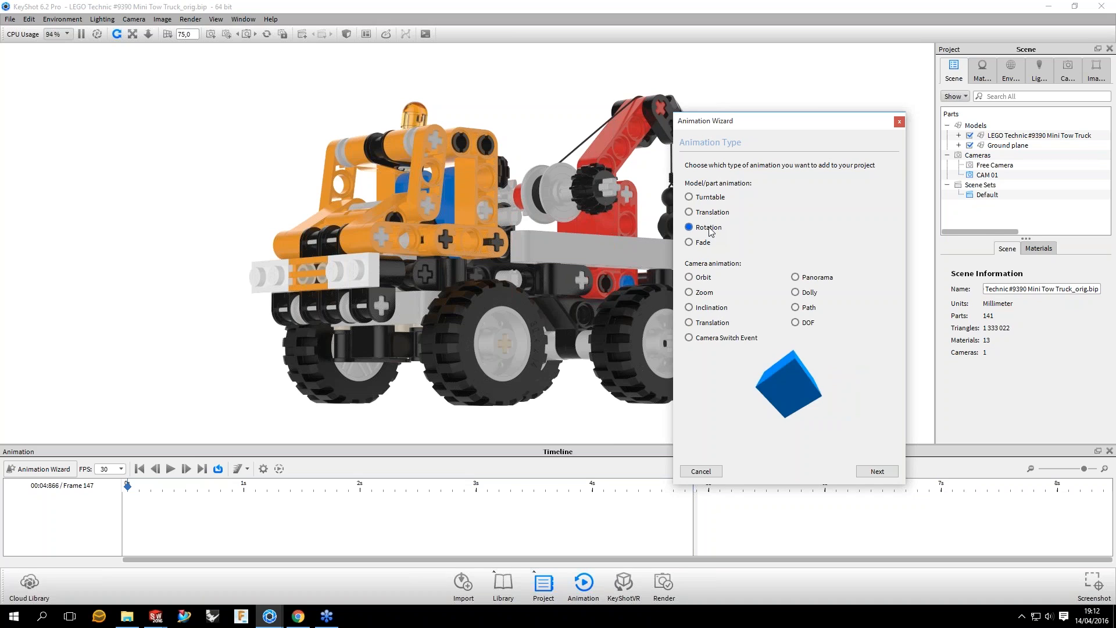
left_click(690, 242)
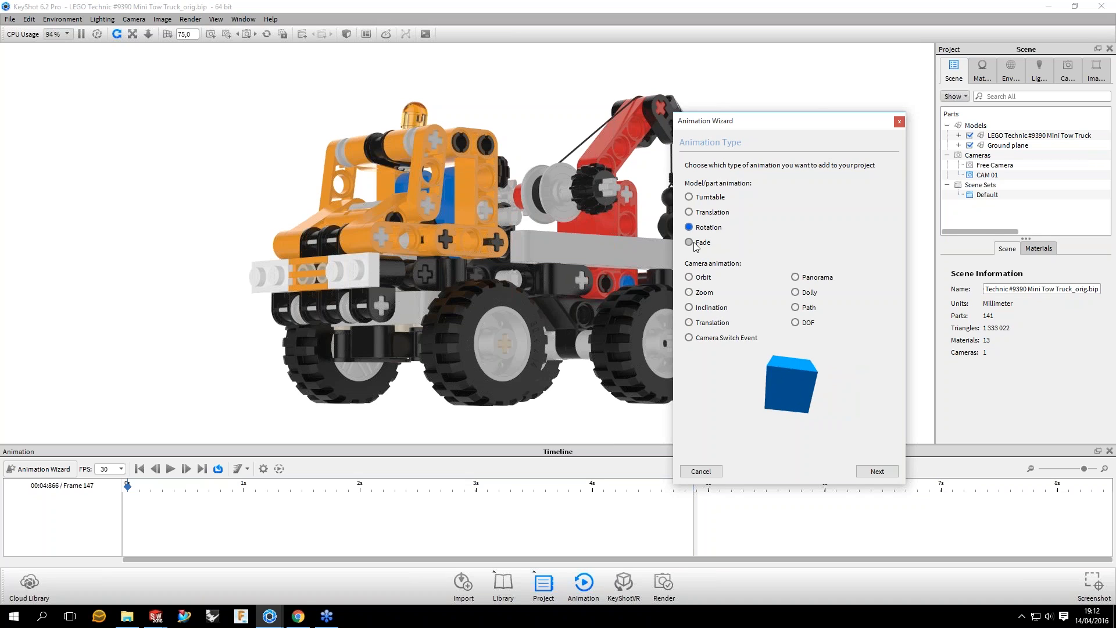
left_click(689, 243)
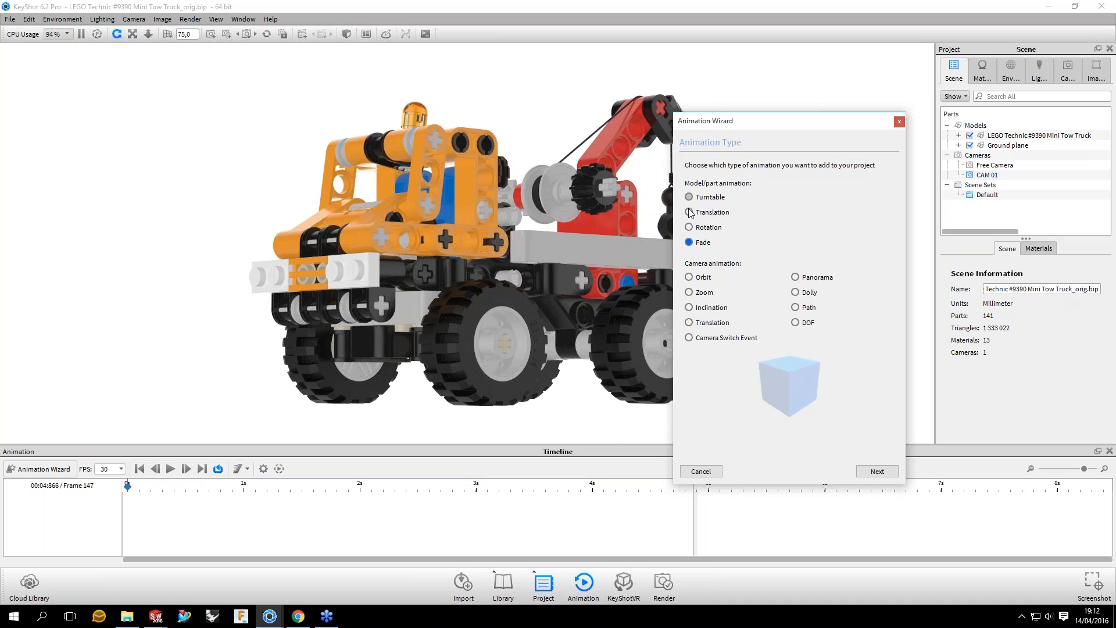
Step: Choose Turntable as the model/part animation type and proceed to the wizard's model selection page
left_click_drag(537, 259, 835, 141)
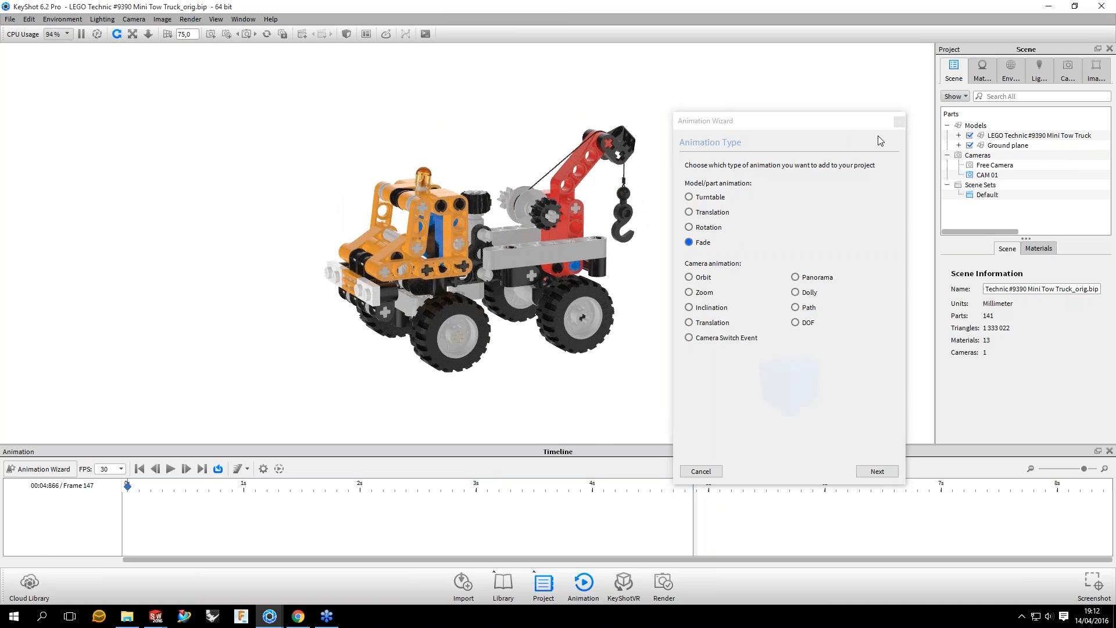
left_click(704, 198)
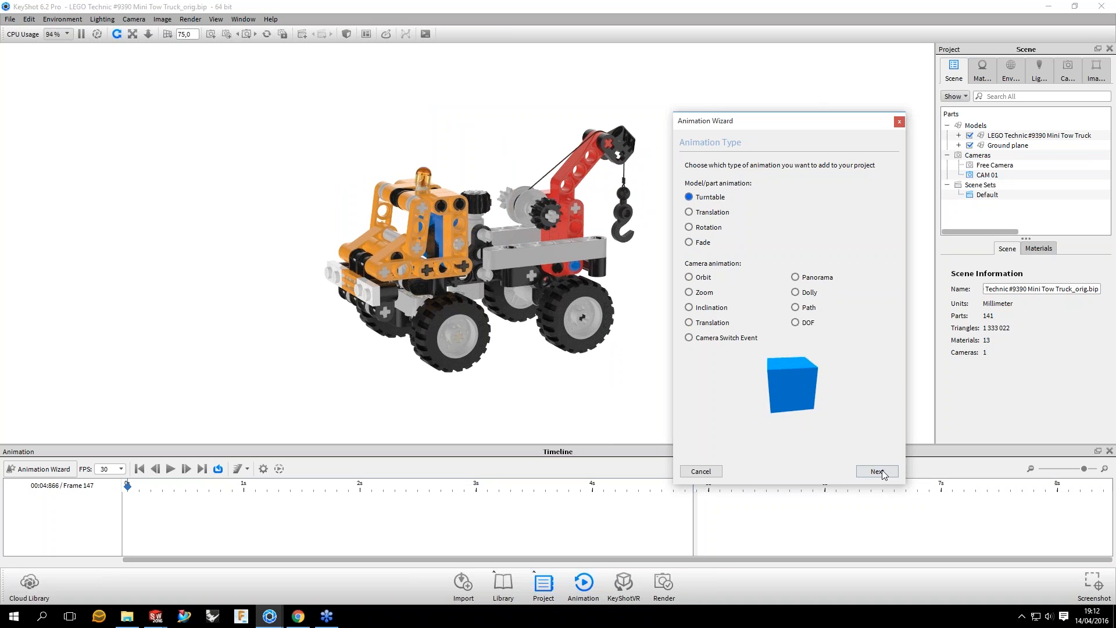
left_click(877, 472)
left_click_drag(762, 129, 737, 63)
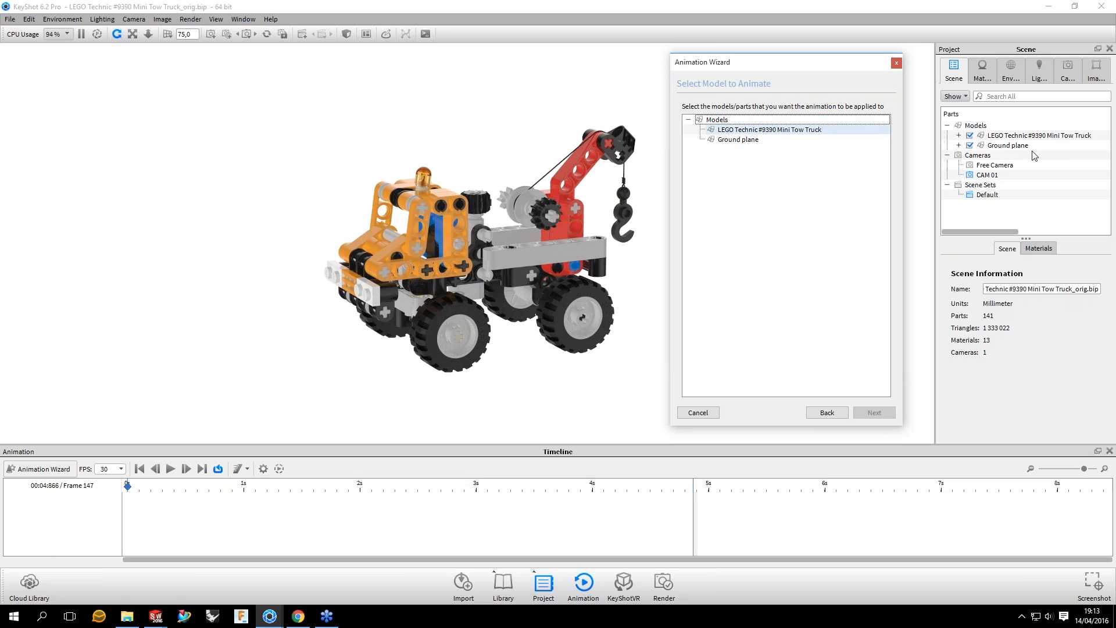
Step: Hide and lock the Ground plane model in the scene tree and clear the selection
left_click(970, 146)
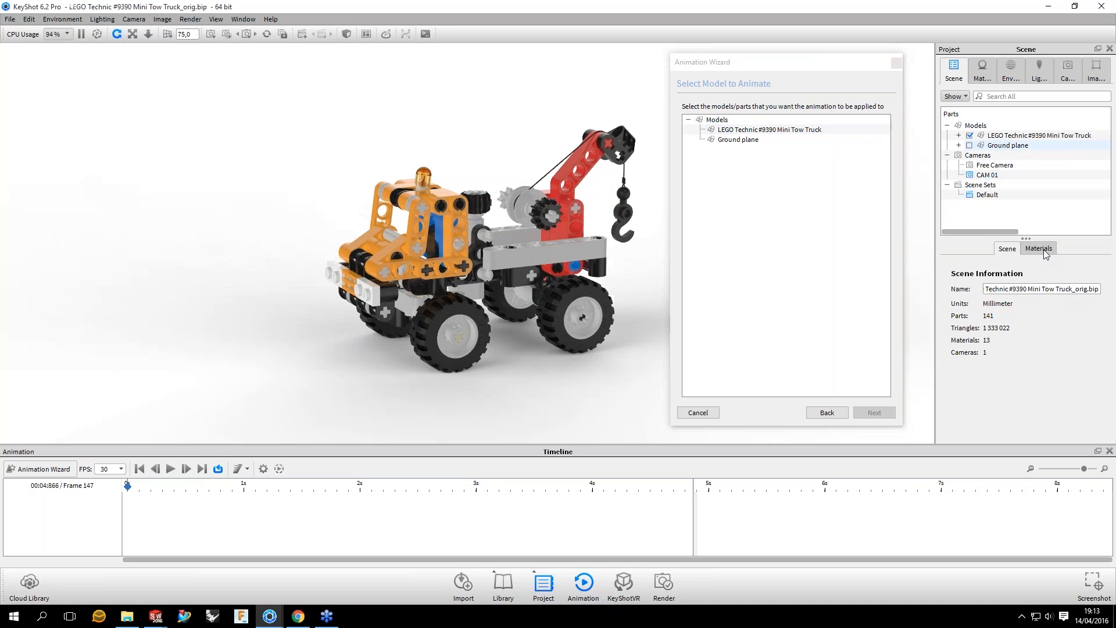
right_click(999, 145)
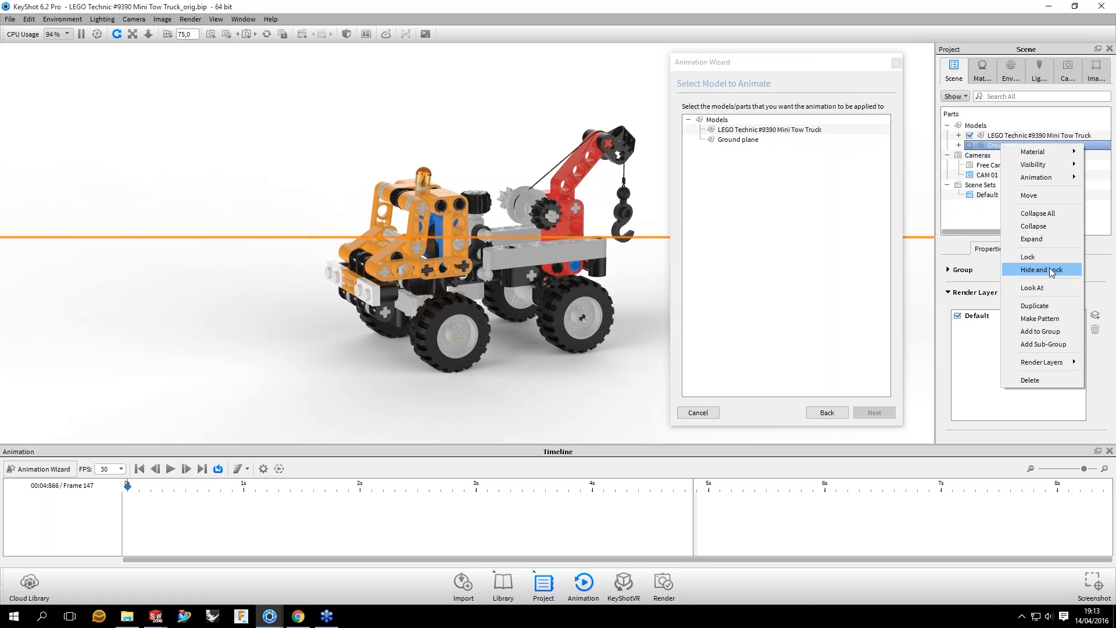
left_click(1051, 271)
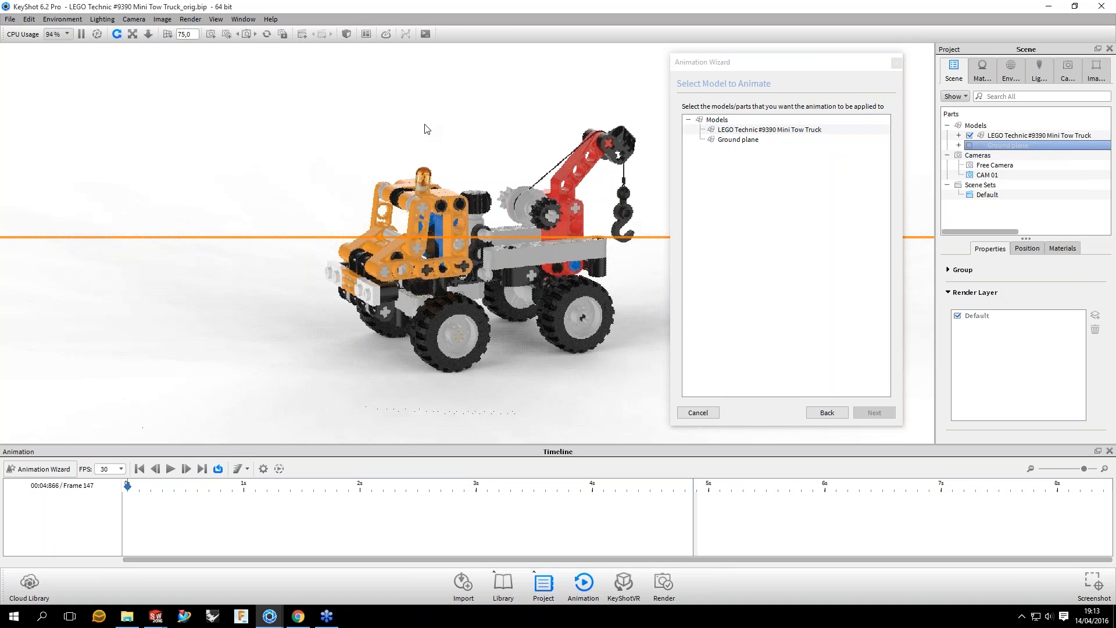
left_click(428, 129)
Step: Select the LEGO Technic #9390 Mini Tow Truck as the model to animate and proceed to the turntable's animation properties
left_click_drag(475, 125, 773, 152)
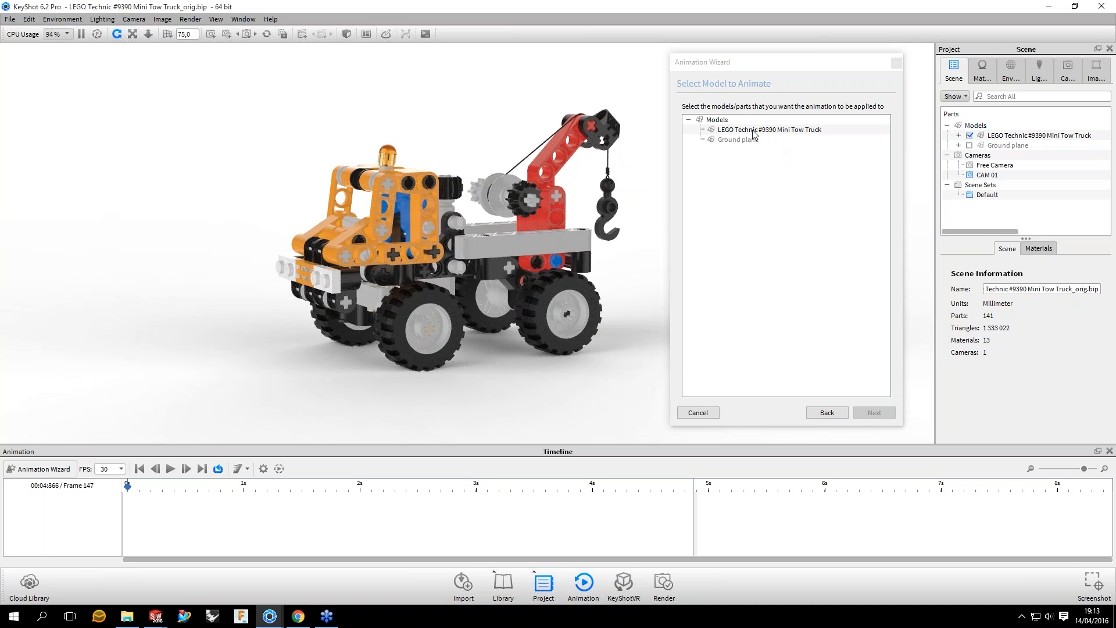
left_click(813, 132)
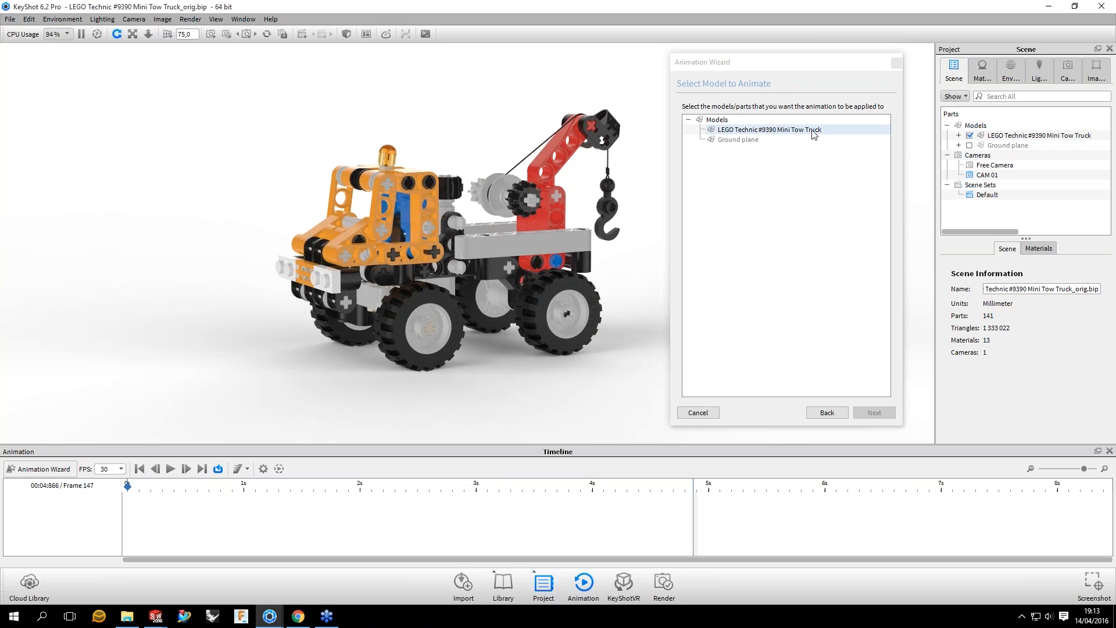
left_click(1003, 136)
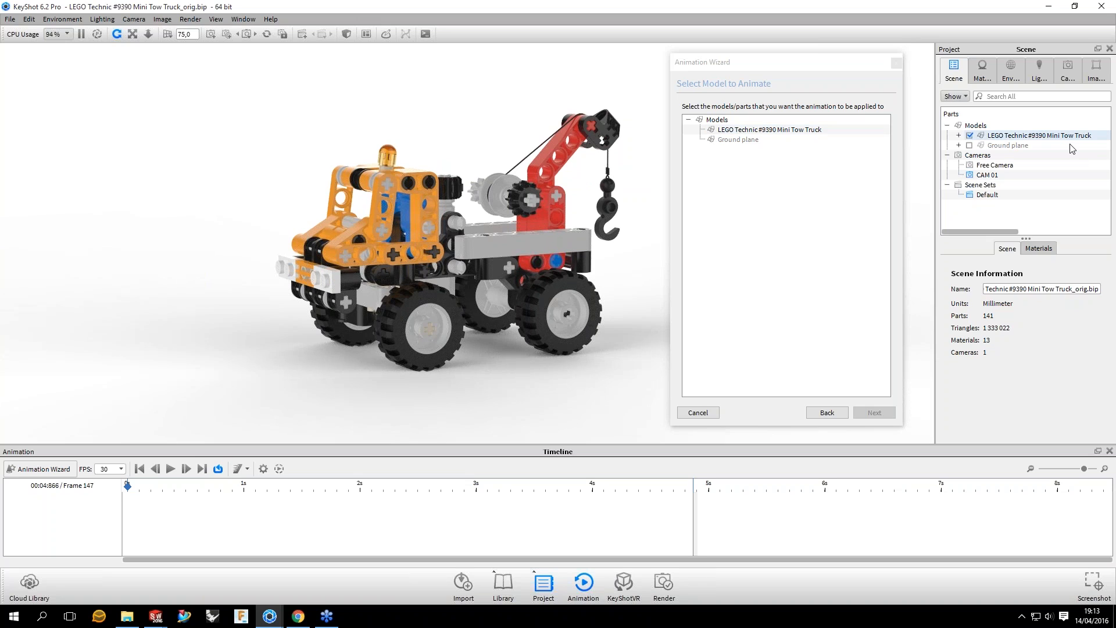
left_click(802, 130)
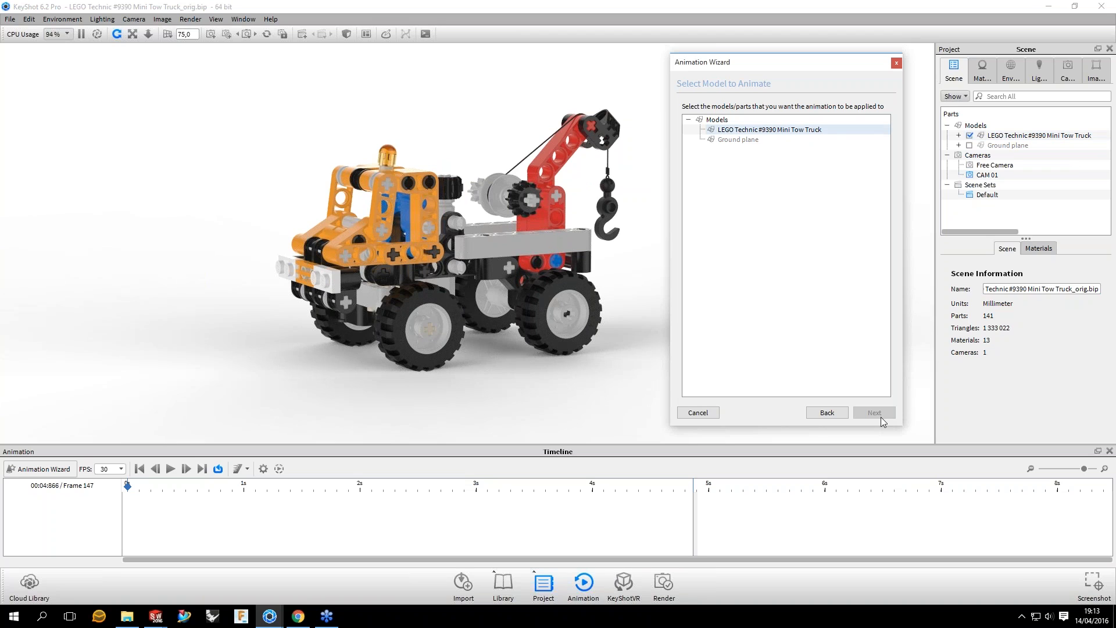
key("Return")
left_click(645, 132)
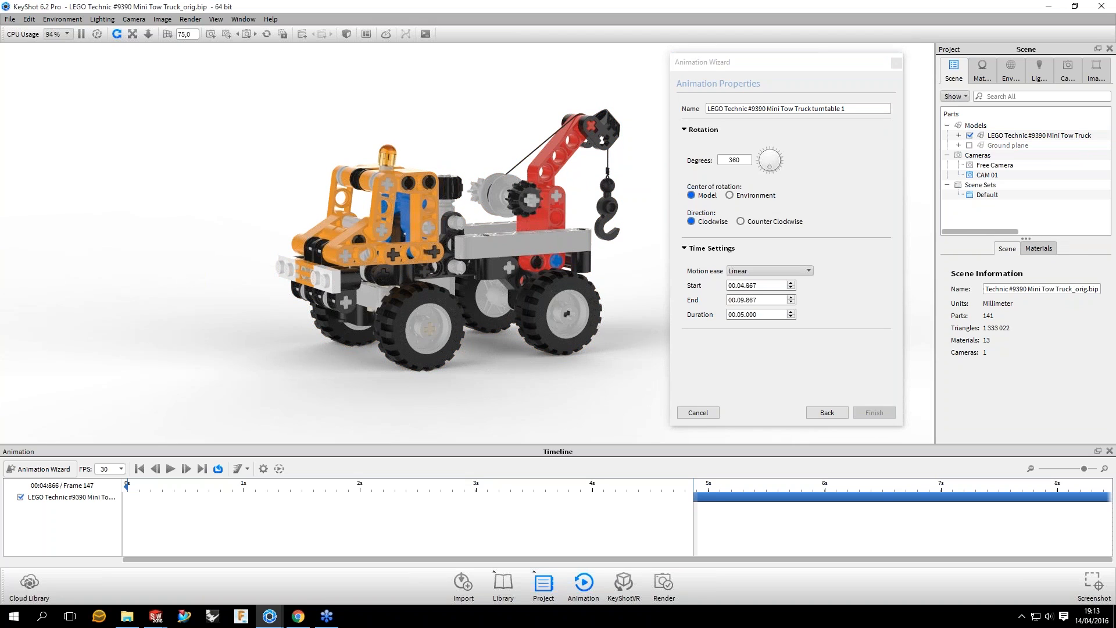
Step: Shift the turntable animation on the timeline so it starts at 0 seconds, keeping the wizard clear of the truck
left_click_drag(779, 63, 792, 72)
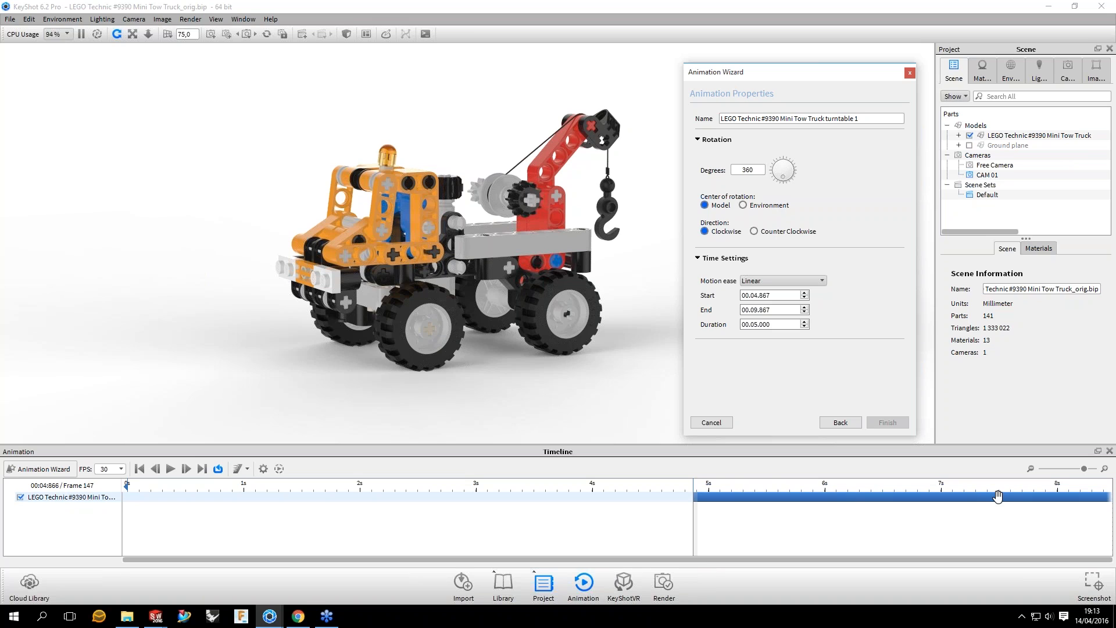
left_click_drag(756, 499, 360, 488)
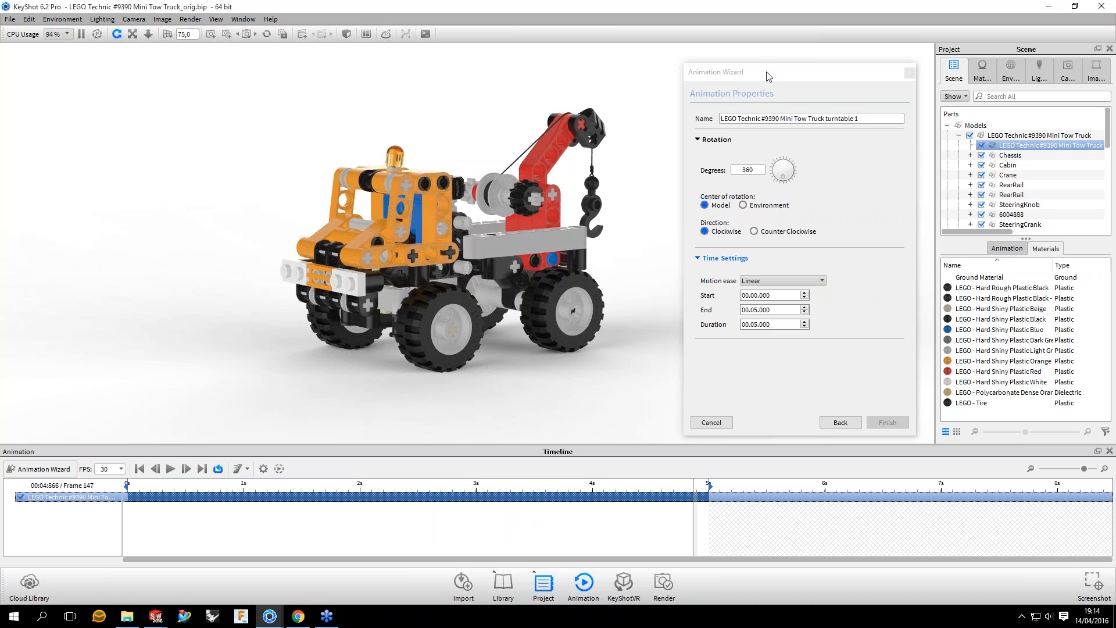
left_click_drag(769, 77, 755, 74)
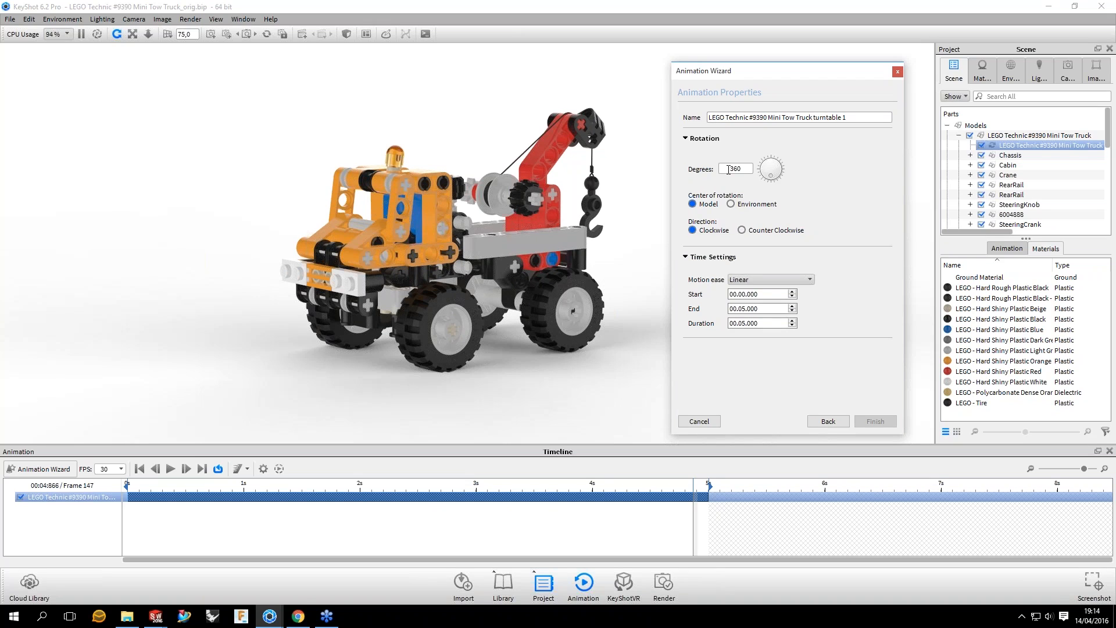
Step: Play back the tow truck's 360-degree turntable animation and turn off timeline looping
double_click(747, 168)
left_click(171, 470)
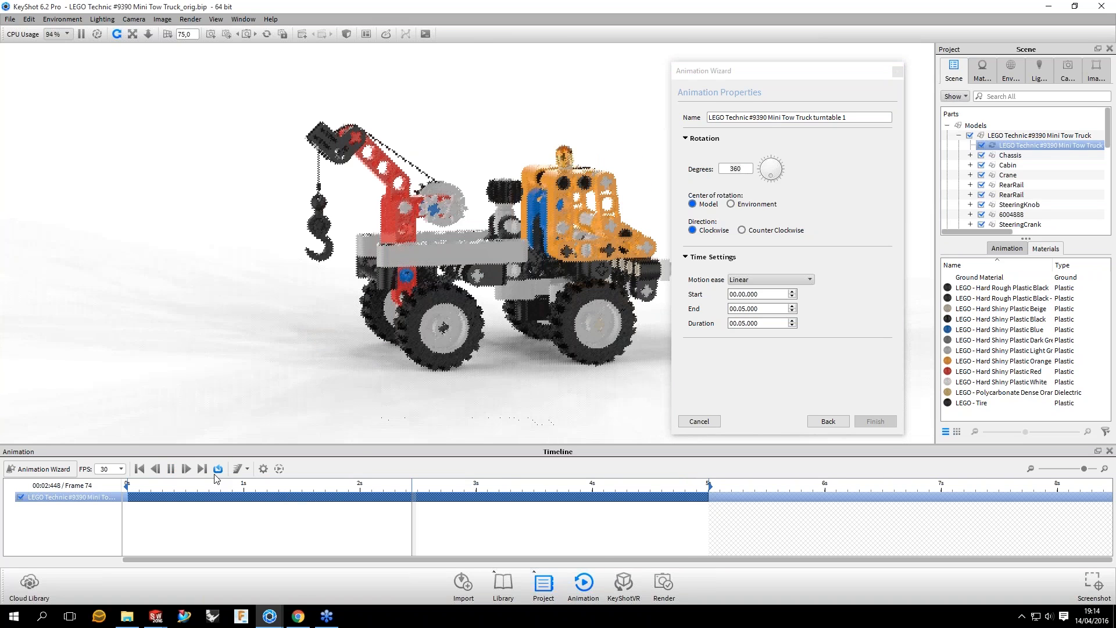
left_click(170, 468)
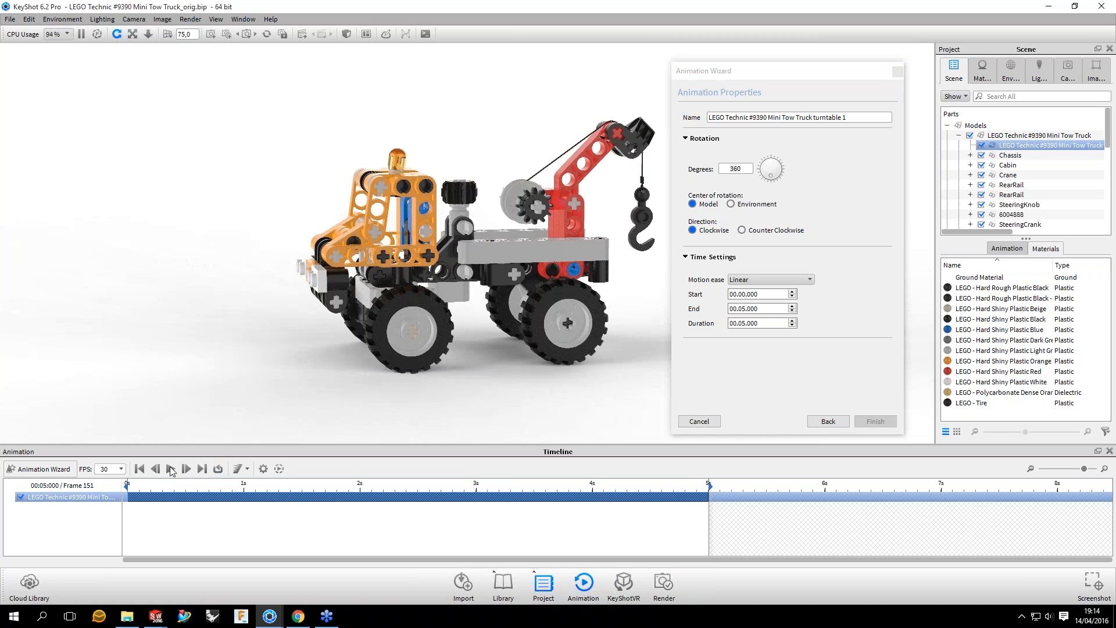
left_click(170, 469)
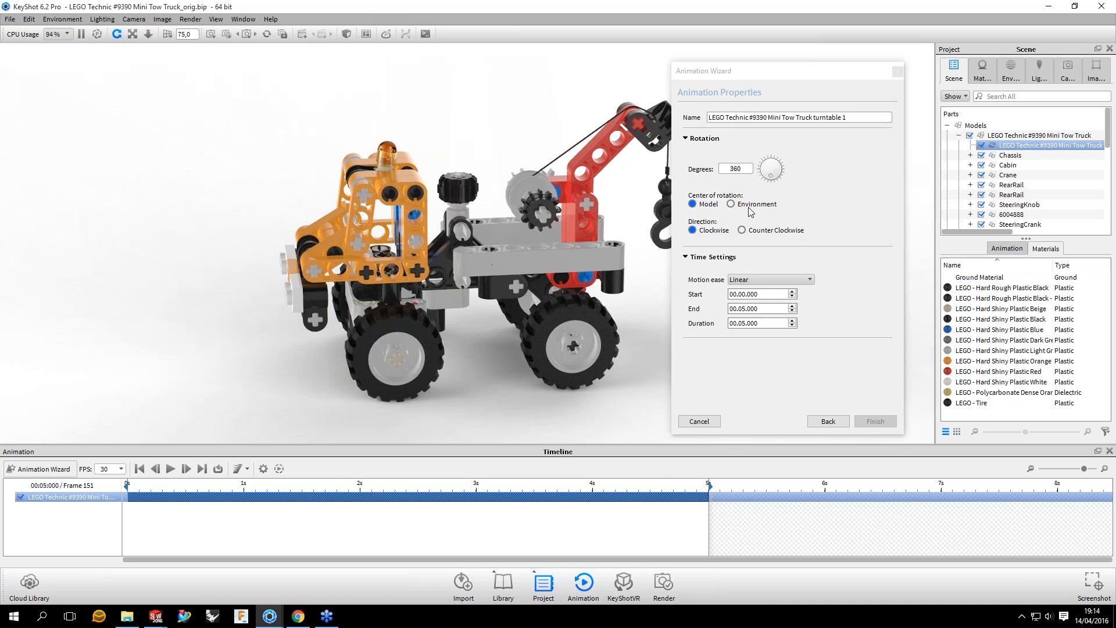
Step: Return the timeline to the first frame and set the turntable's center of rotation to Environment
left_click(751, 74)
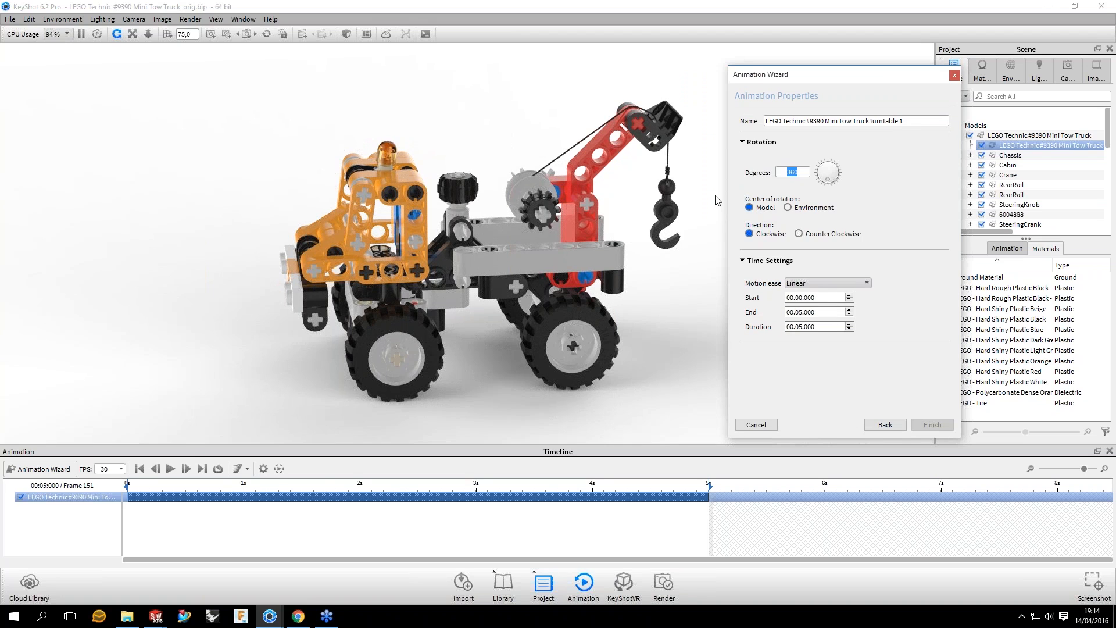
left_click_drag(500, 266, 775, 278)
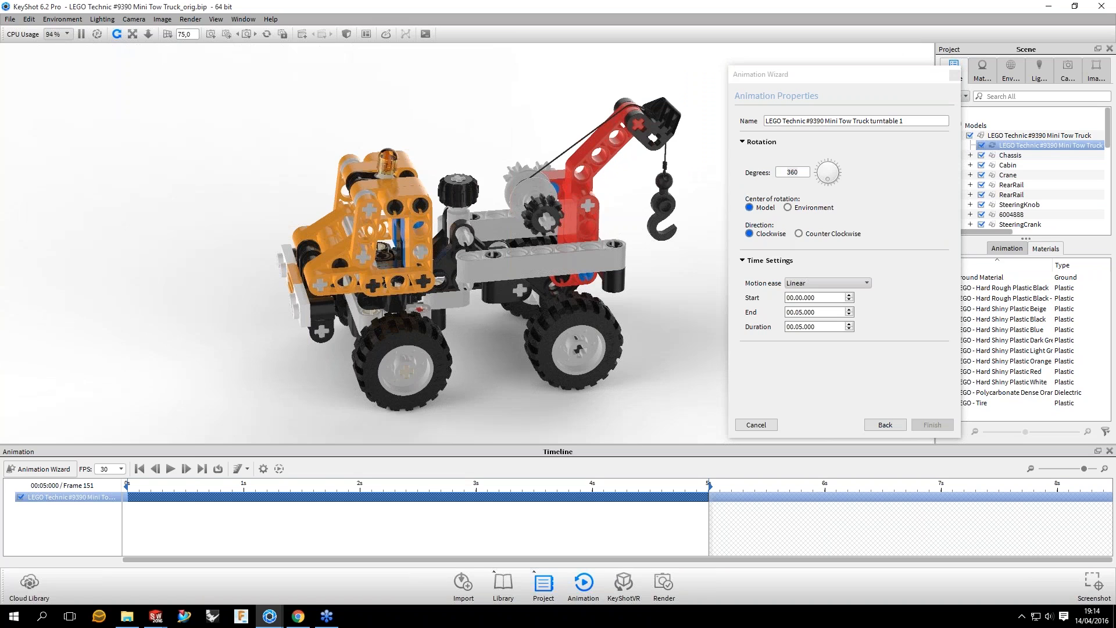
left_click(194, 483)
left_click_drag(209, 482, 127, 483)
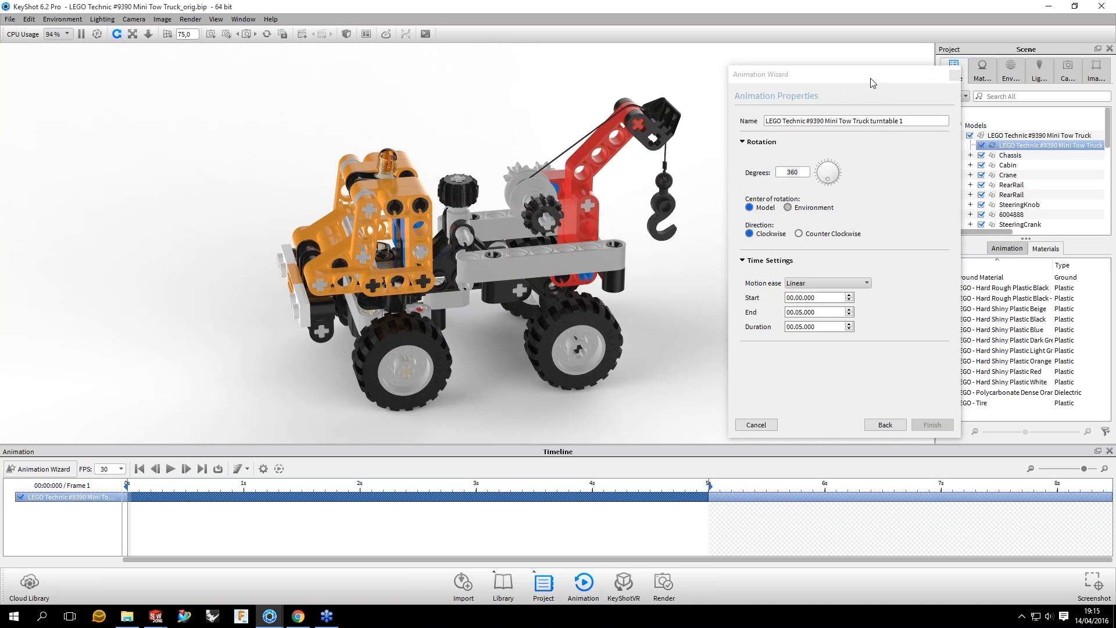
left_click(788, 207)
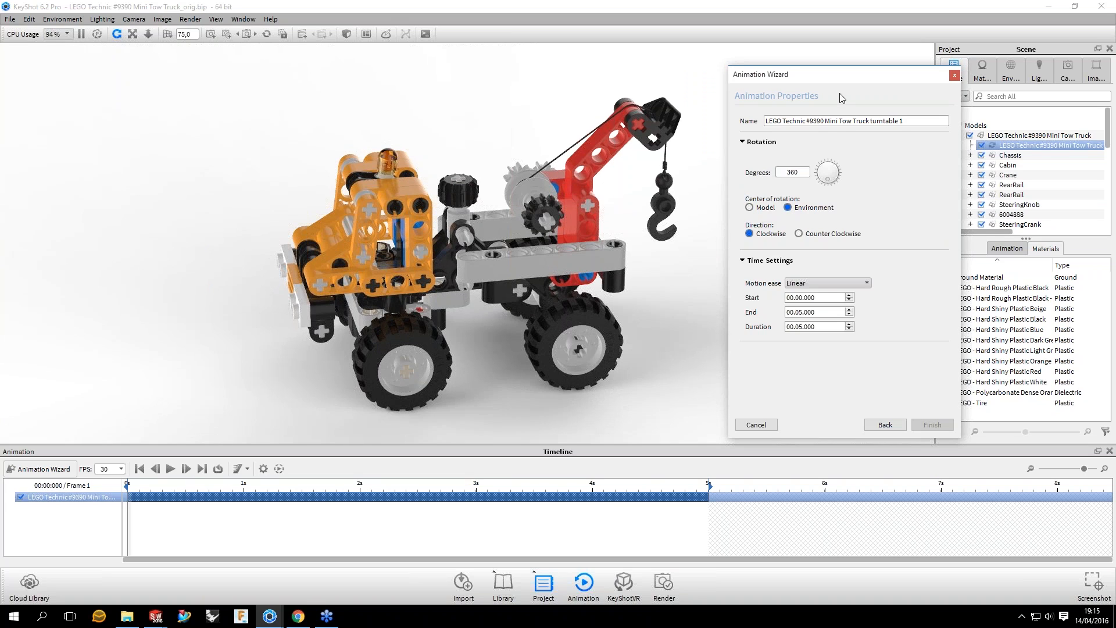
left_click_drag(839, 93, 812, 92)
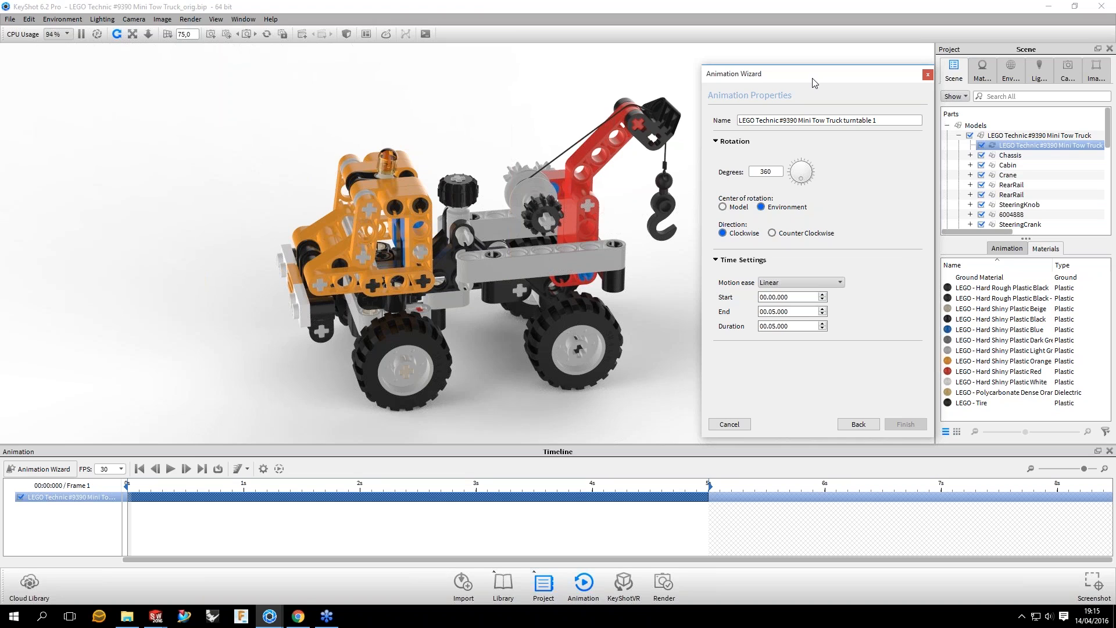
left_click_drag(812, 83, 795, 74)
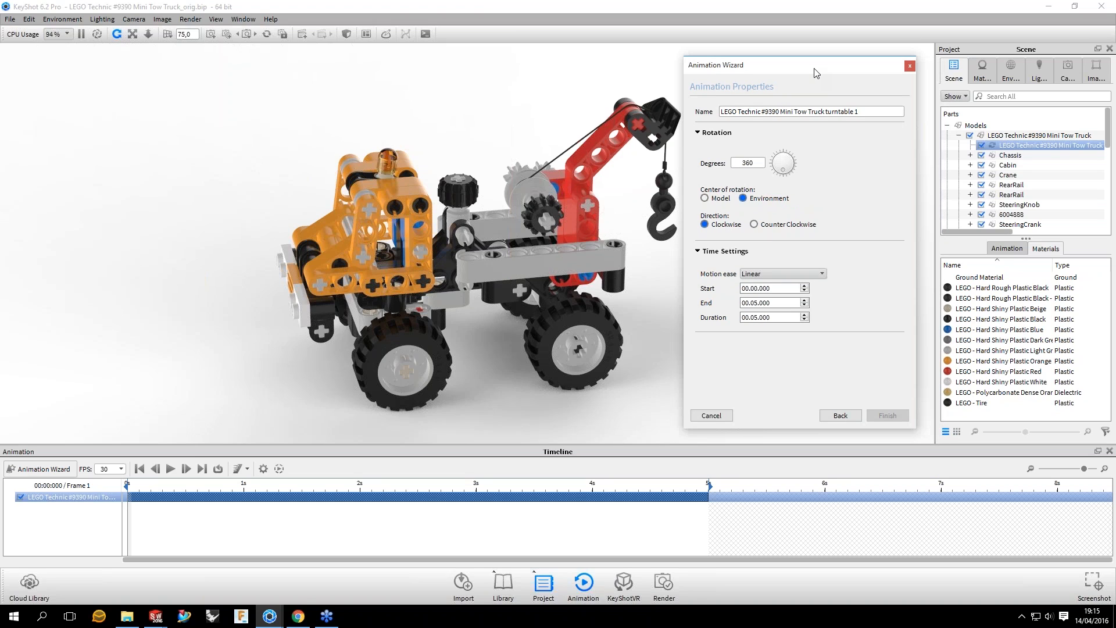
left_click_drag(816, 72, 784, 65)
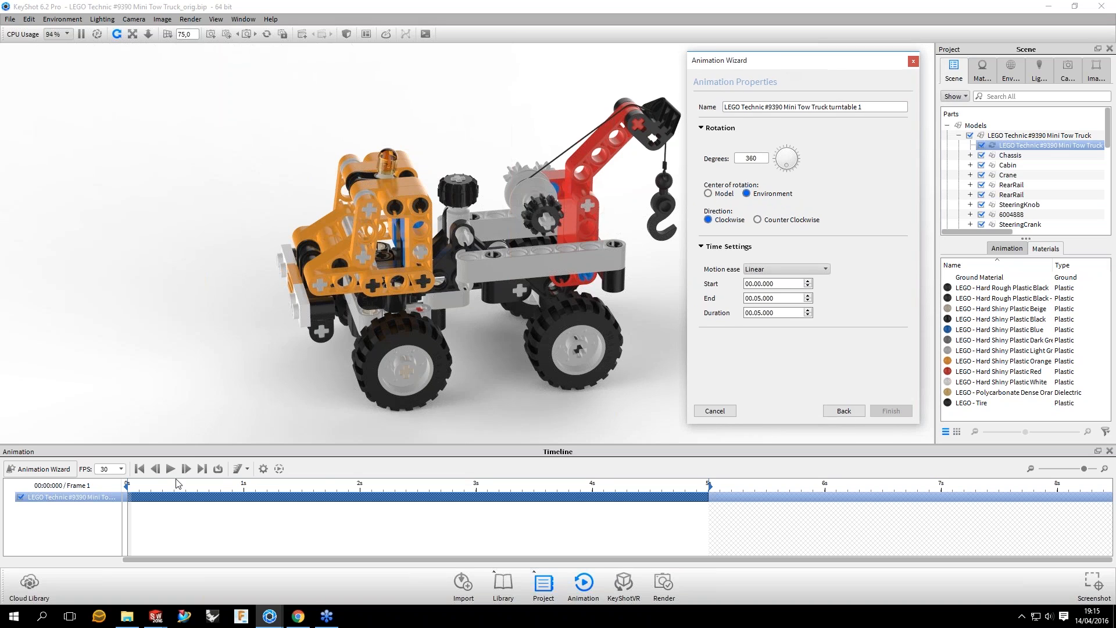
Step: Move the whole tow truck model off-center along Z, to a translation of about 84, and accept the move
left_click_drag(128, 485, 110, 501)
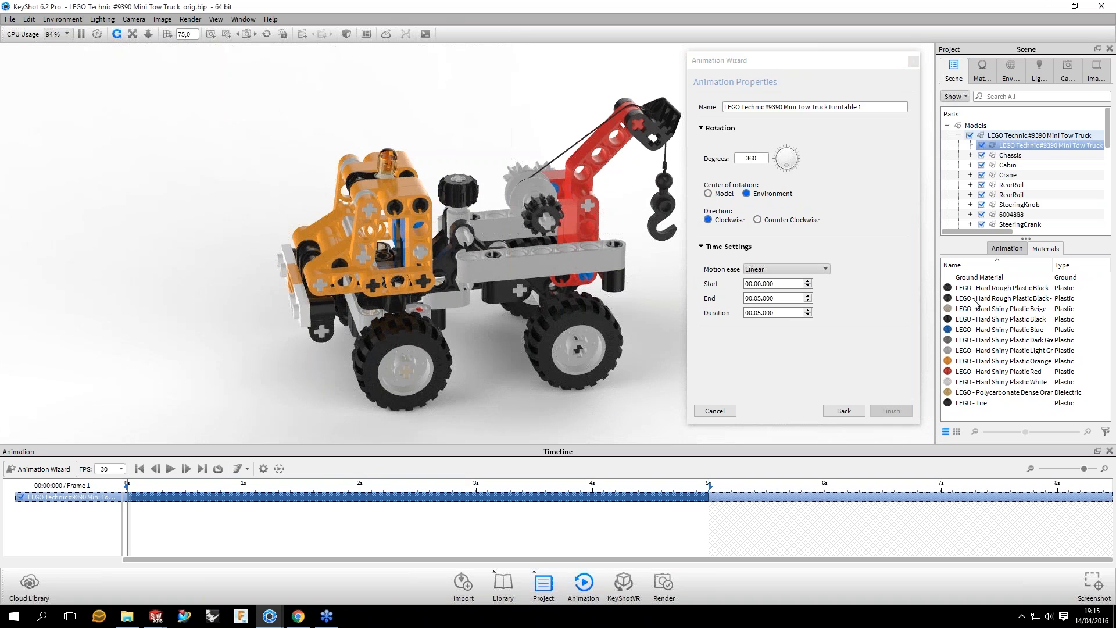
left_click(1024, 135)
left_click(1027, 248)
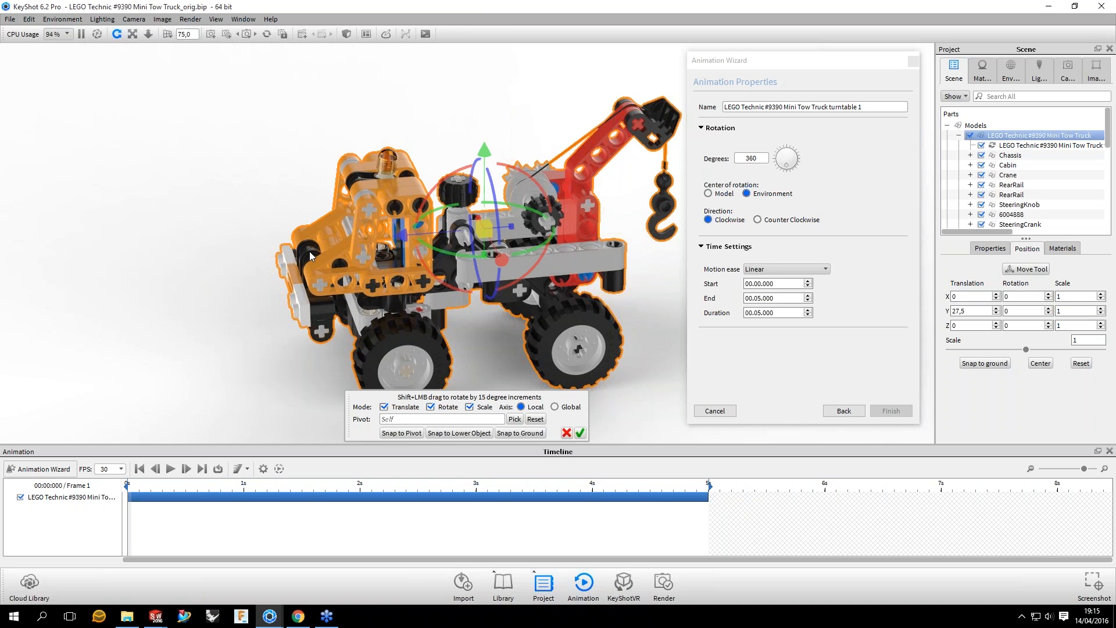
left_click_drag(310, 251, 229, 201)
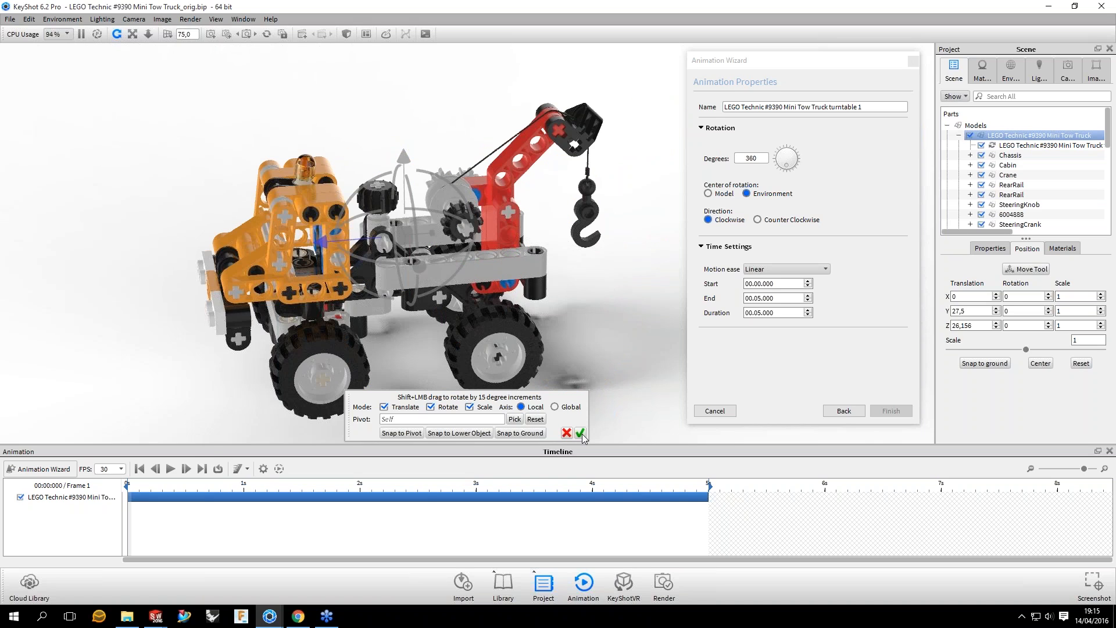
left_click(580, 433)
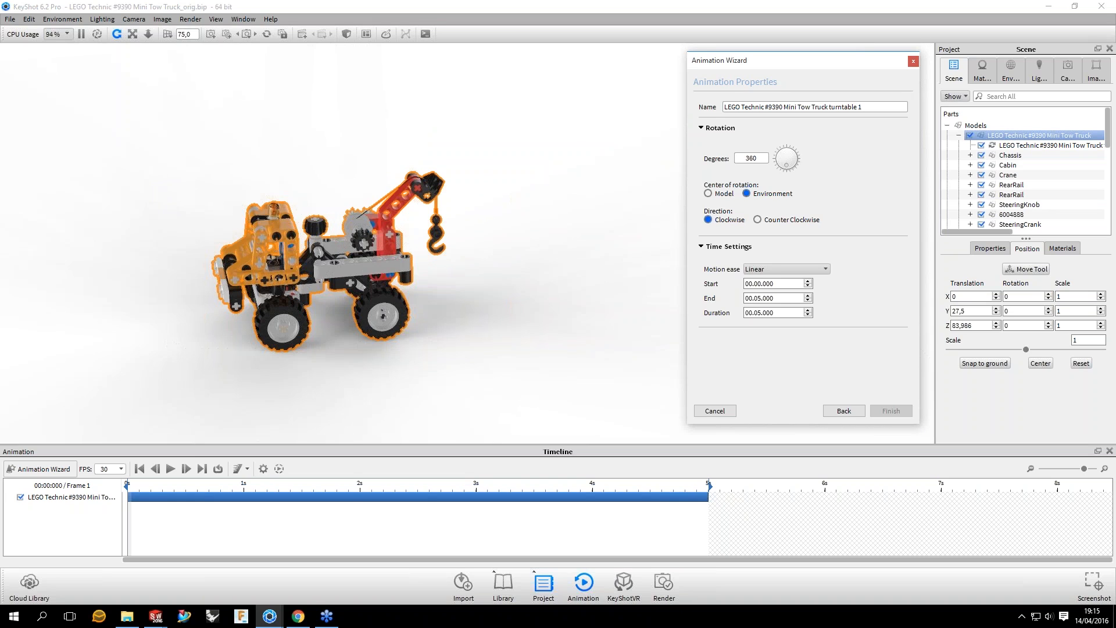
Step: Scrub through the timeline to examine how the off-center truck turns around the environment, and return to the first frame
left_click(710, 489)
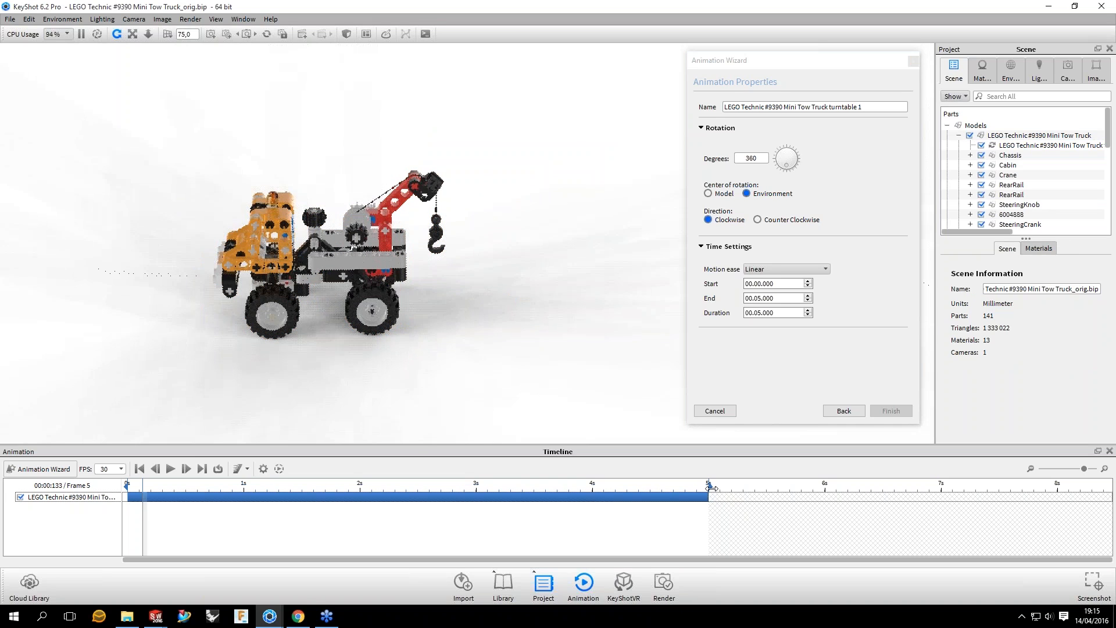
left_click_drag(710, 488, 162, 520)
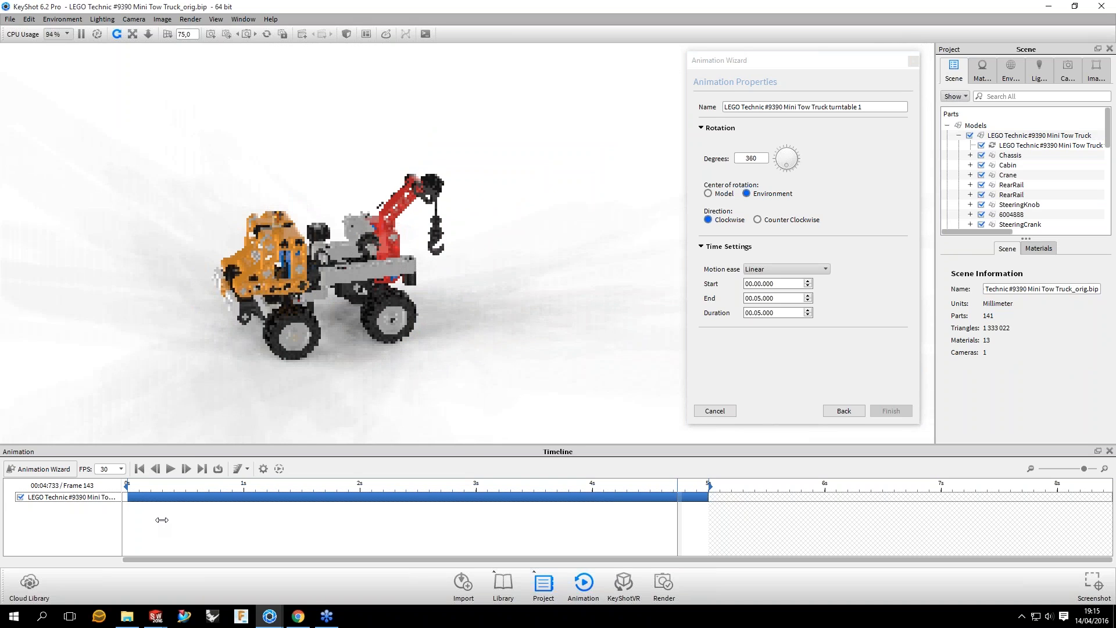
left_click_drag(161, 520, 128, 520)
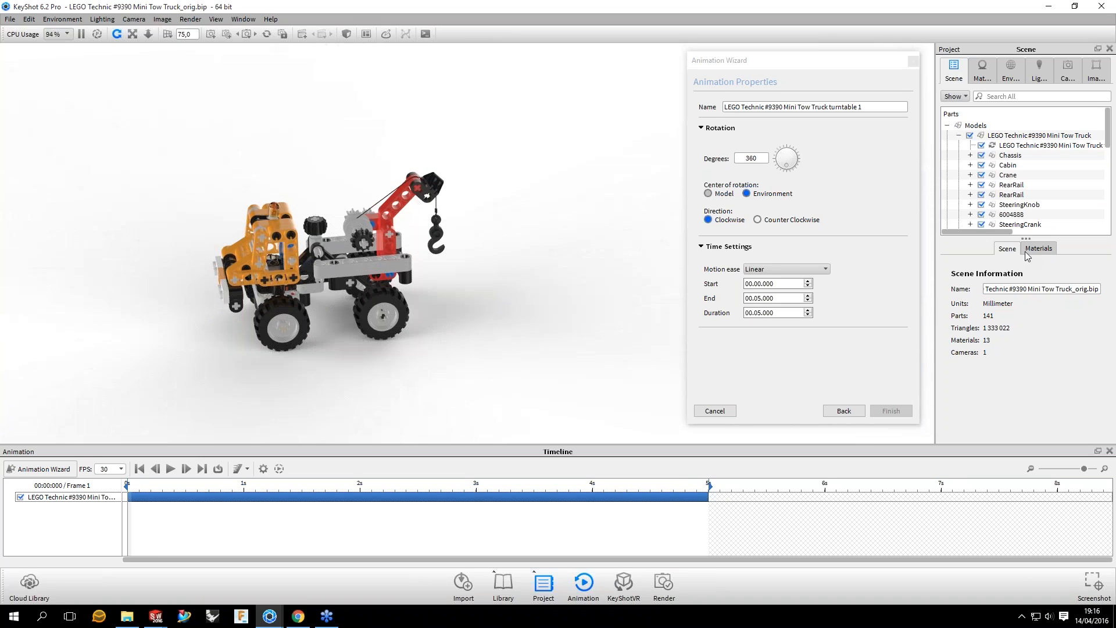
Step: Set the tow truck model's Z translation to 0 to bring it back to the scene center
left_click(1039, 135)
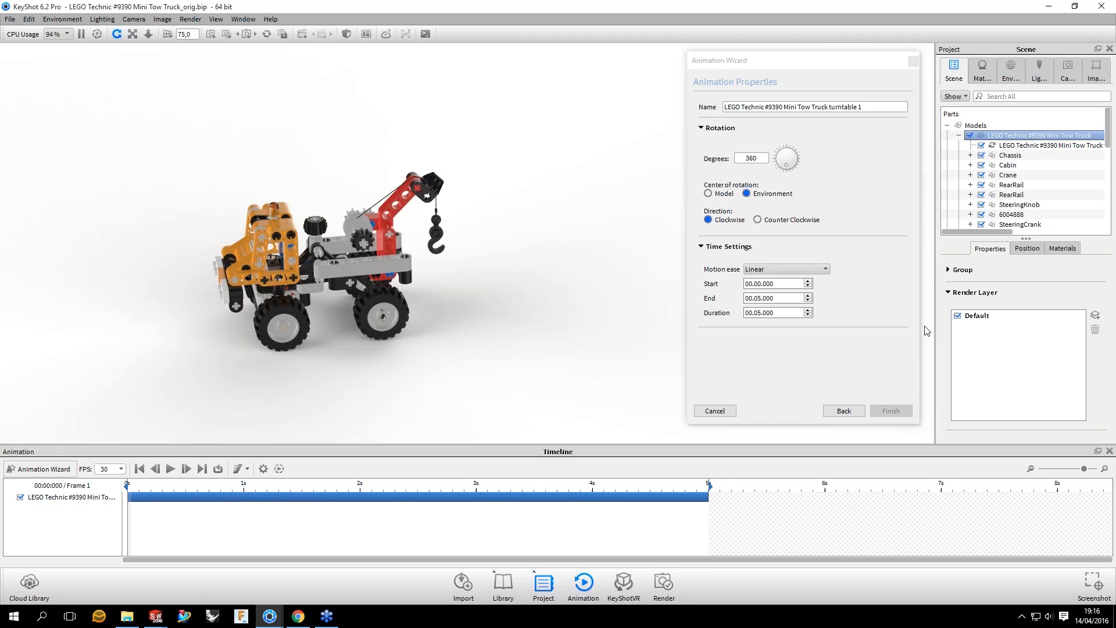
left_click(1027, 248)
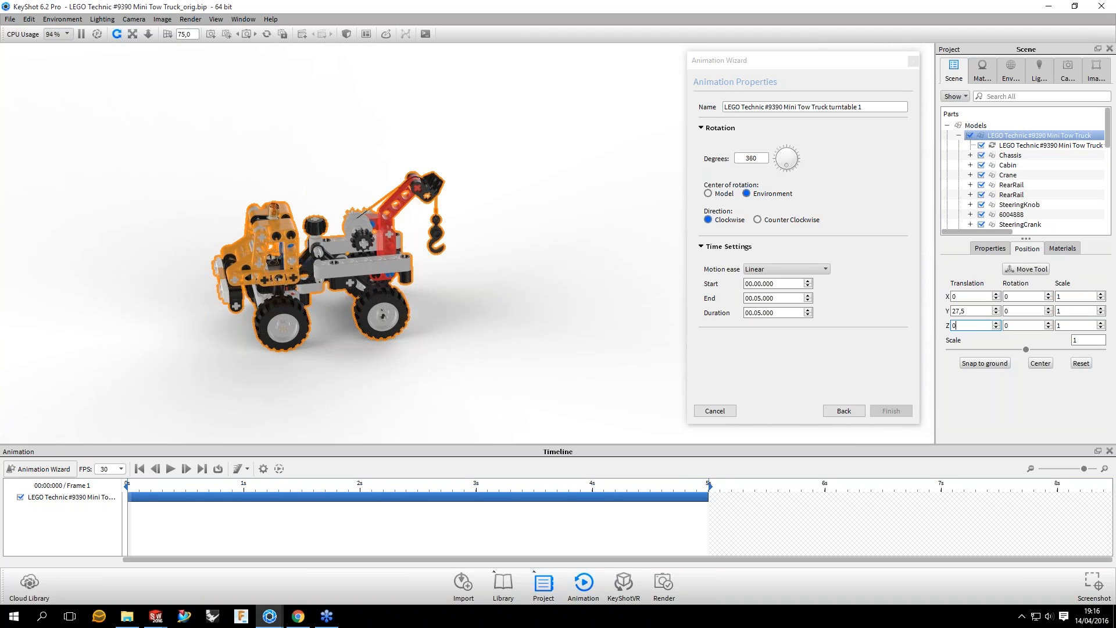
left_click(376, 522)
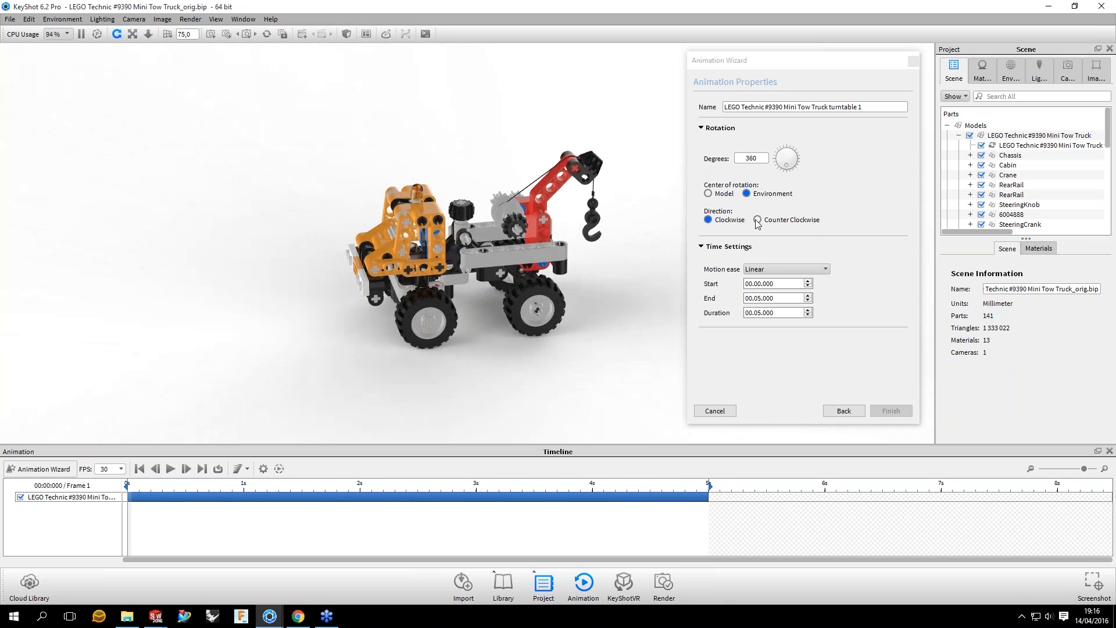
Step: Try the Counter Clockwise turntable direction, scrub the opening frames to compare it, and set the direction back to Clockwise
left_click(756, 219)
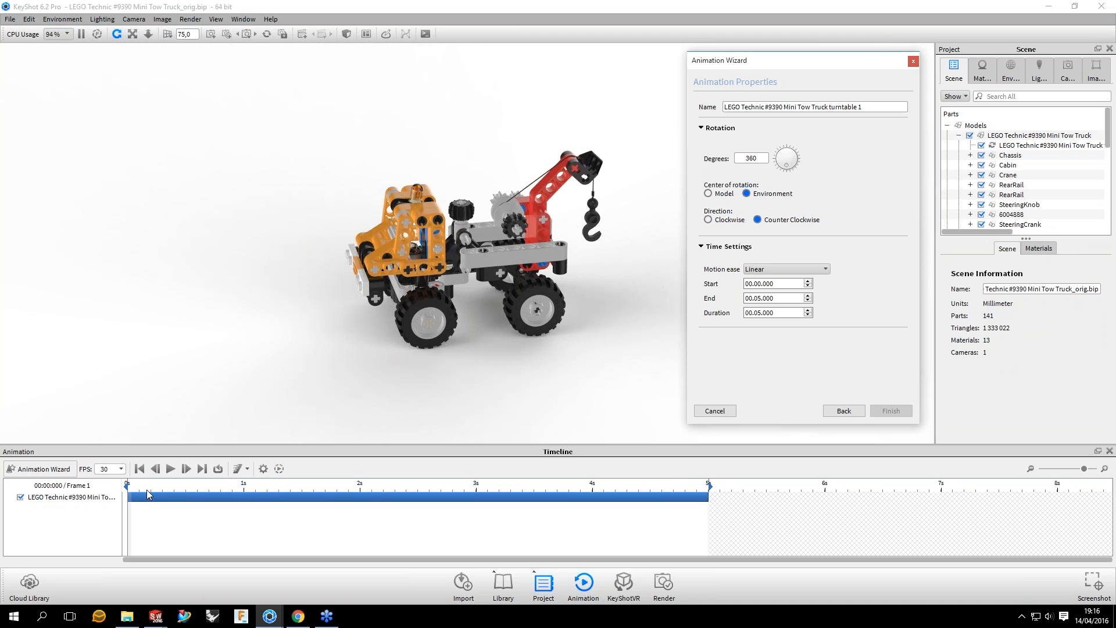
left_click(147, 490)
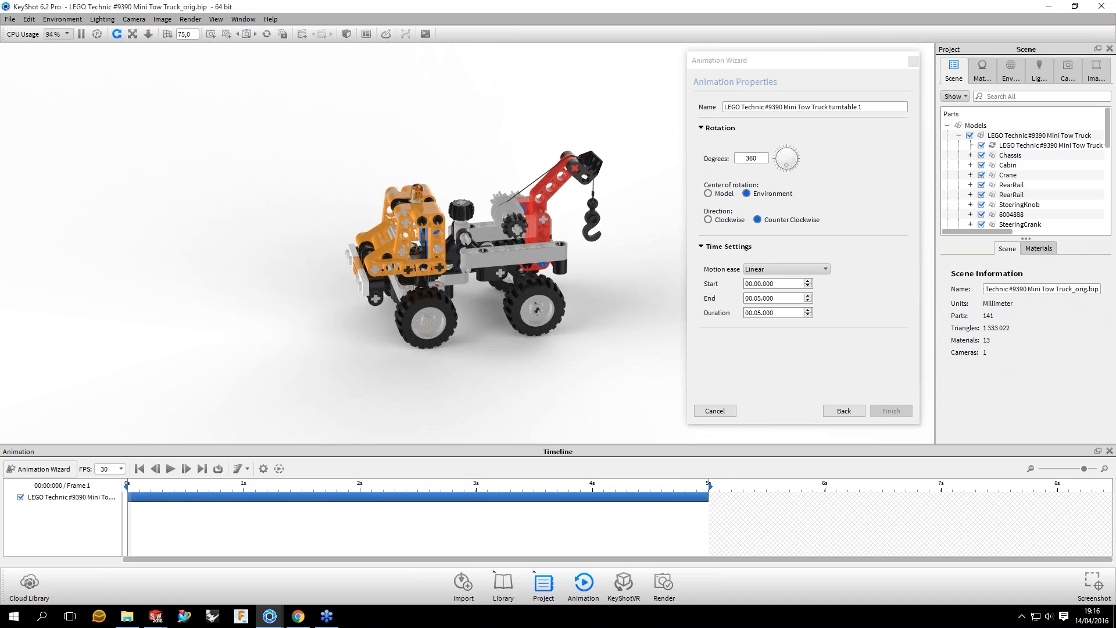
left_click_drag(129, 492, 175, 491)
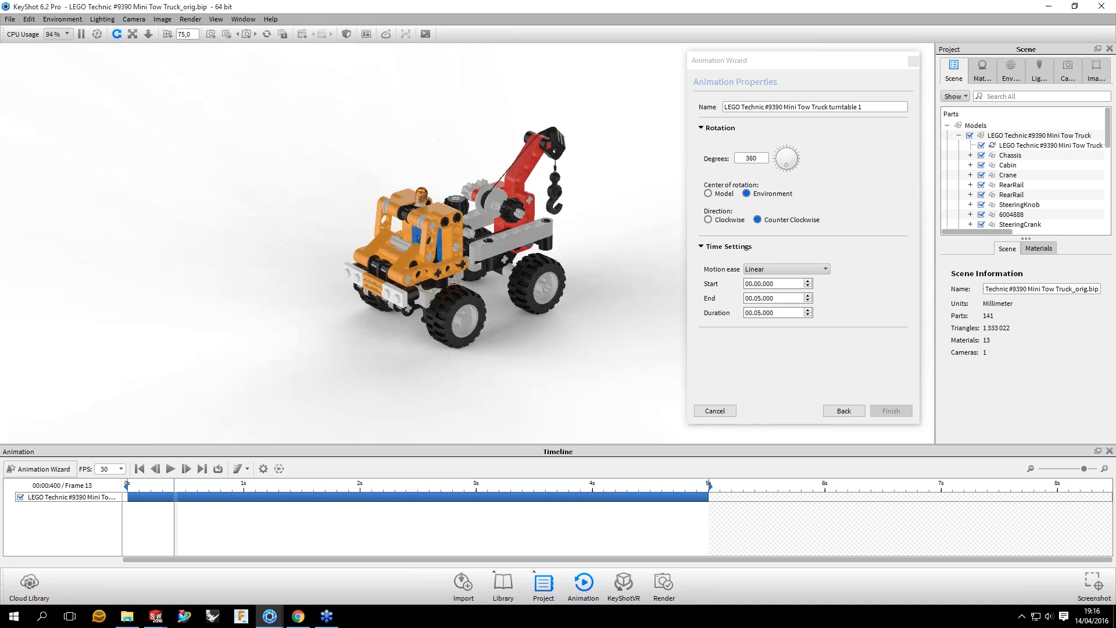
left_click(708, 220)
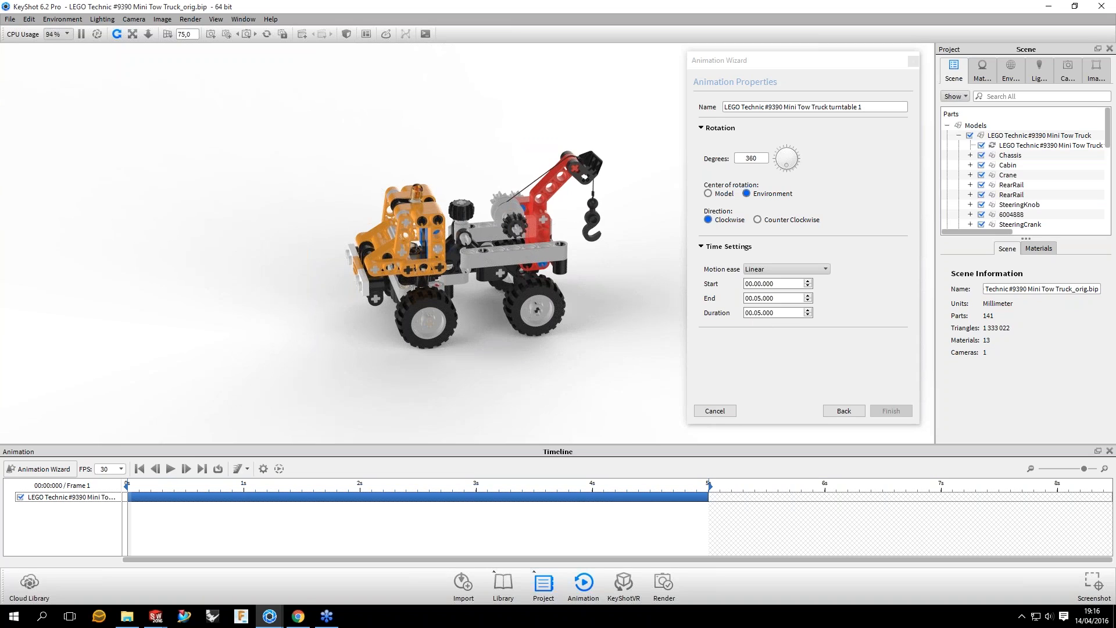
Step: Keep the turntable's time range from 0 to 5 seconds and set its motion ease to Ease In/Out
left_click(769, 284)
left_click(779, 283)
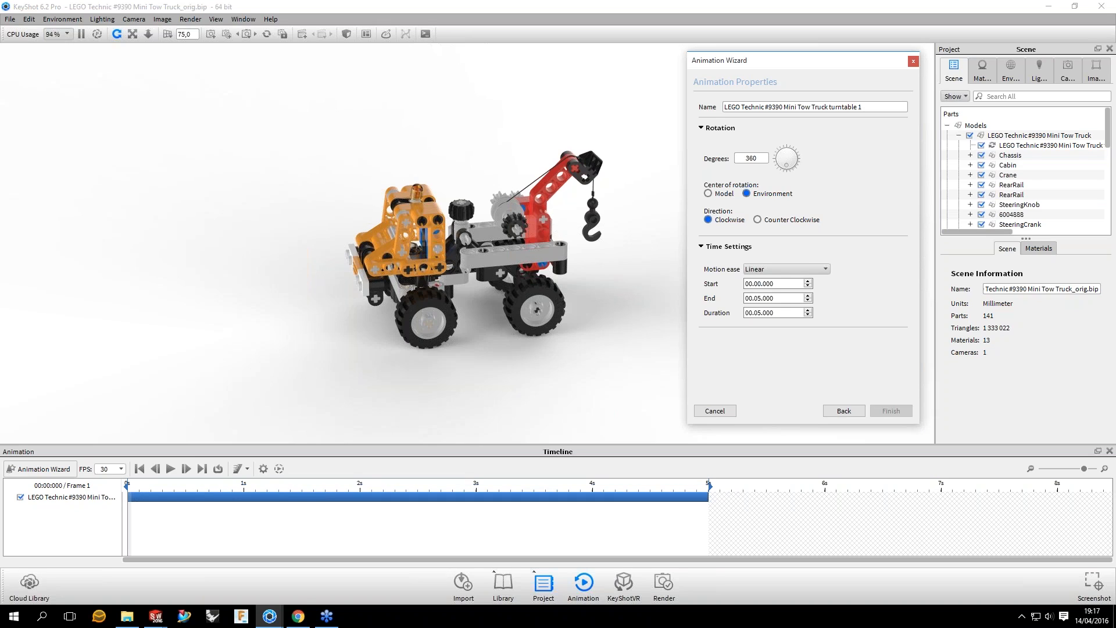
left_click(796, 269)
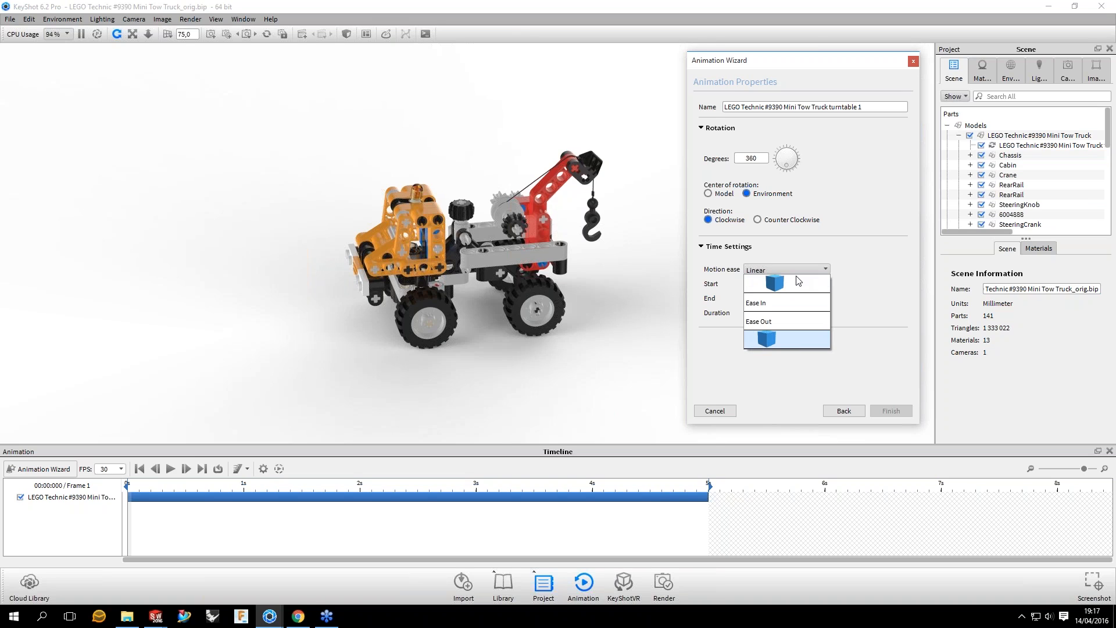
left_click(782, 339)
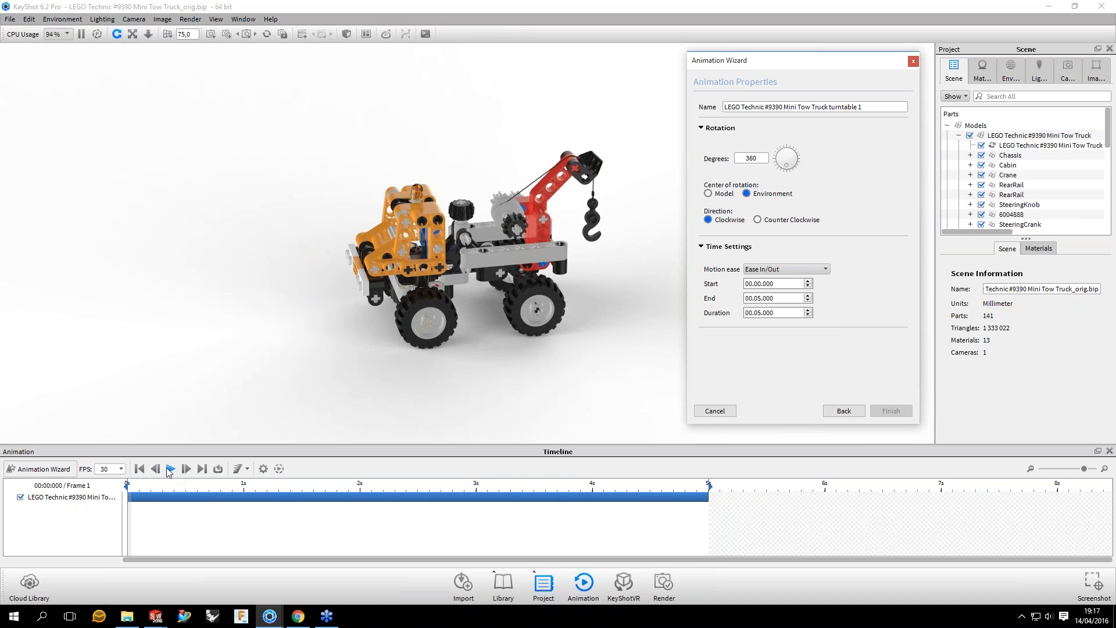
Step: Play the turntable animation with its Ease In/Out motion and watch the truck turn to the last frame
left_click(170, 469)
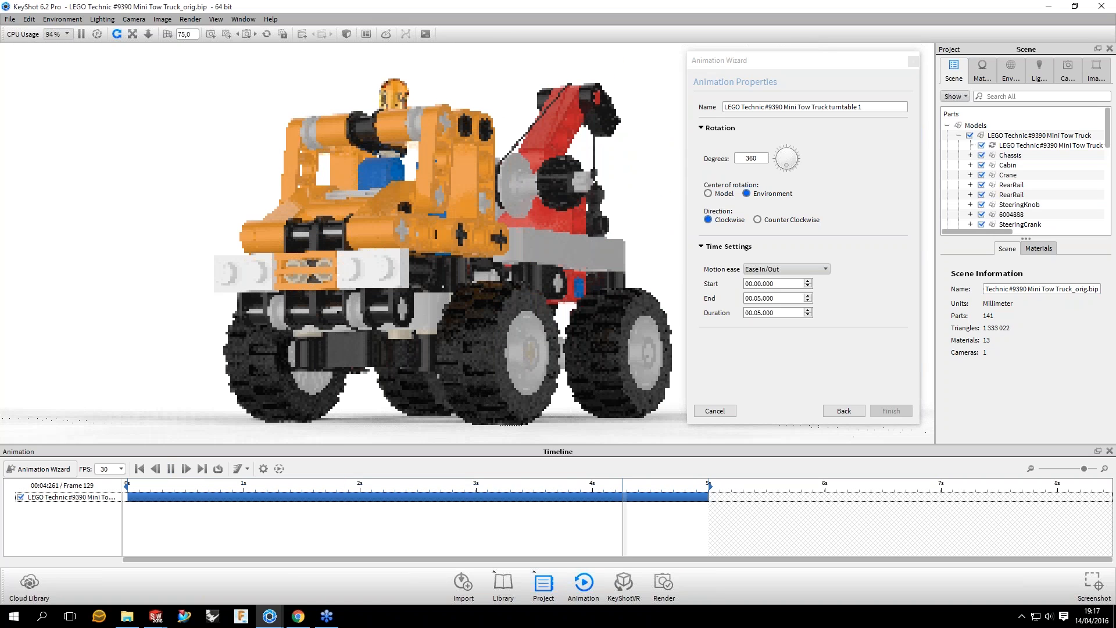
scroll(488, 242, "down", 3)
left_click_drag(489, 241, 567, 330)
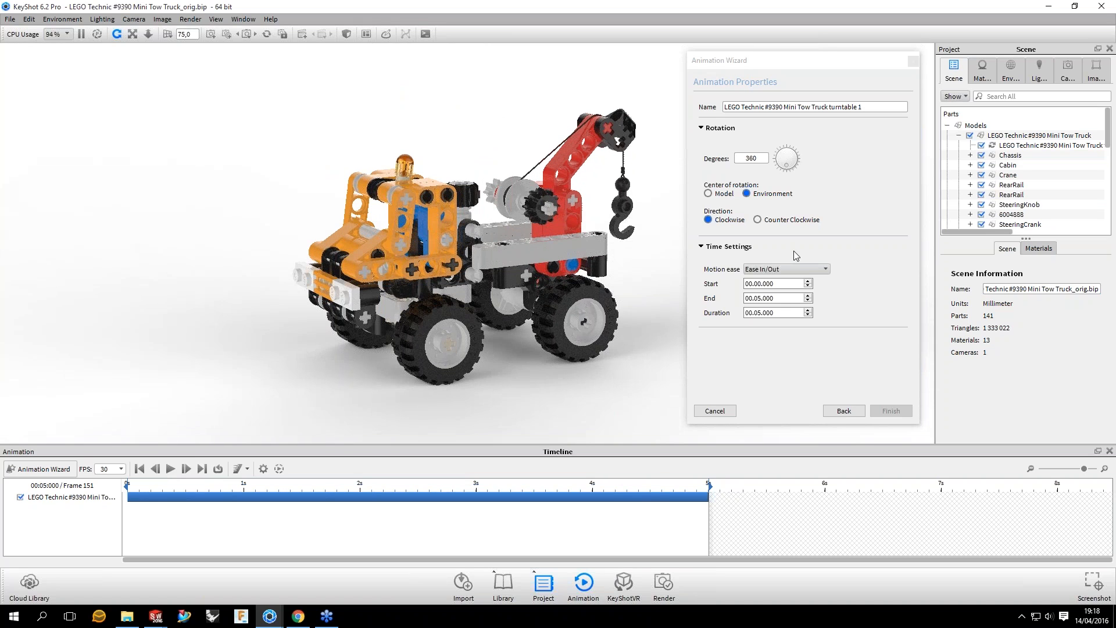
Step: Try turntable durations of 4 and 3 seconds, and set the duration back to 5 seconds
left_click(775, 283)
left_click(760, 284)
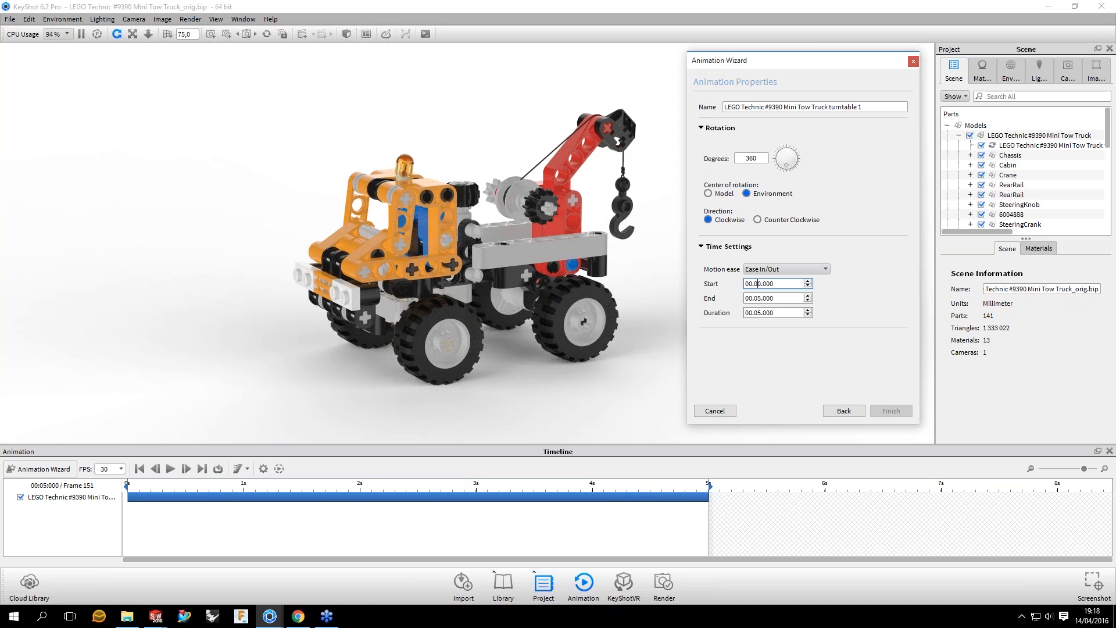
left_click(754, 312)
scroll(754, 313, "down", 2)
scroll(754, 313, "up", 1)
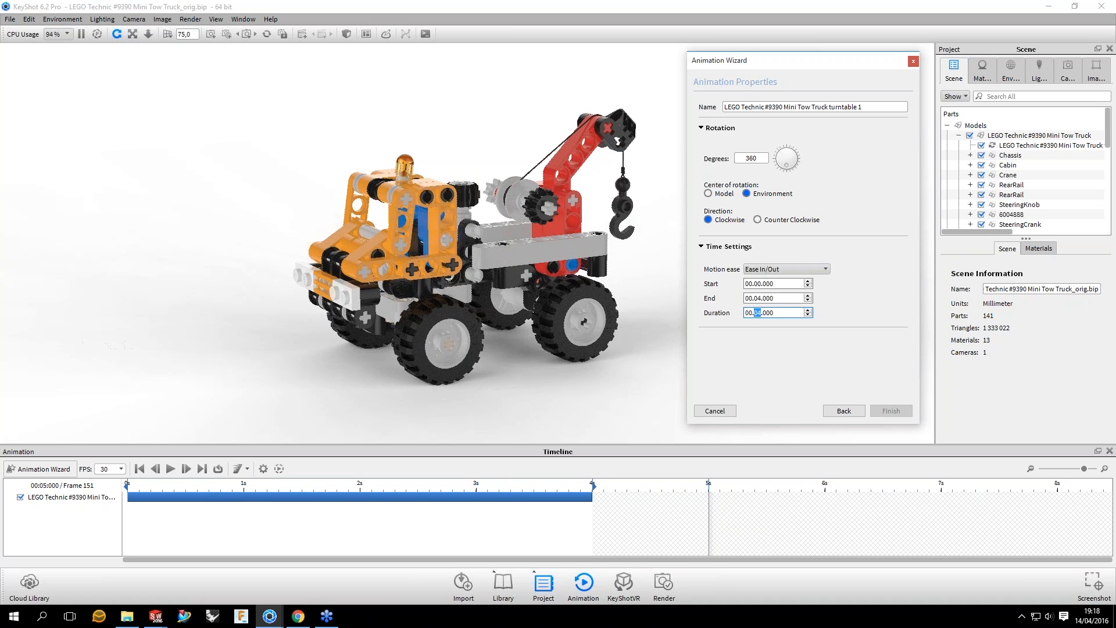
scroll(754, 313, "down", 1)
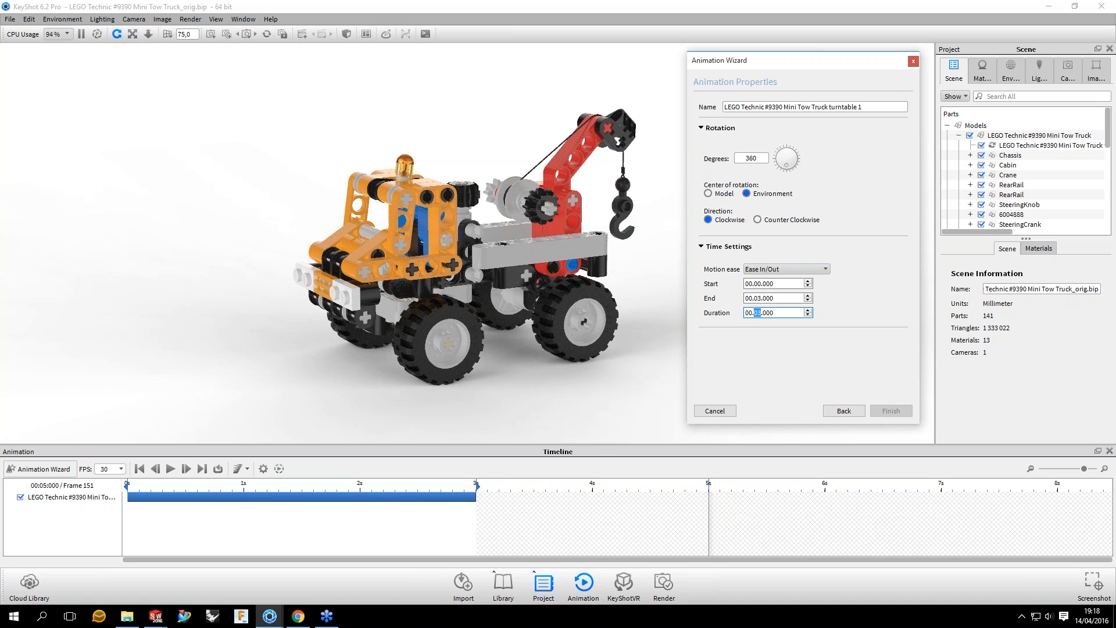
key("Up")
key("Up")
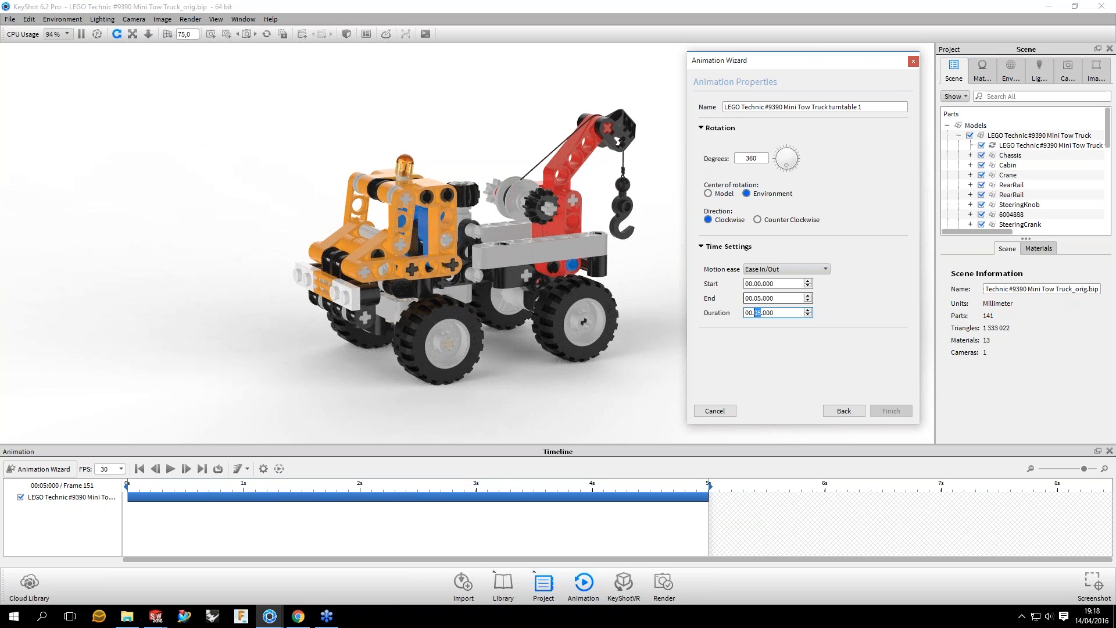
Step: Try starting the turntable at 1 second, and set its start time back to 0
left_click(758, 284)
left_click(758, 284)
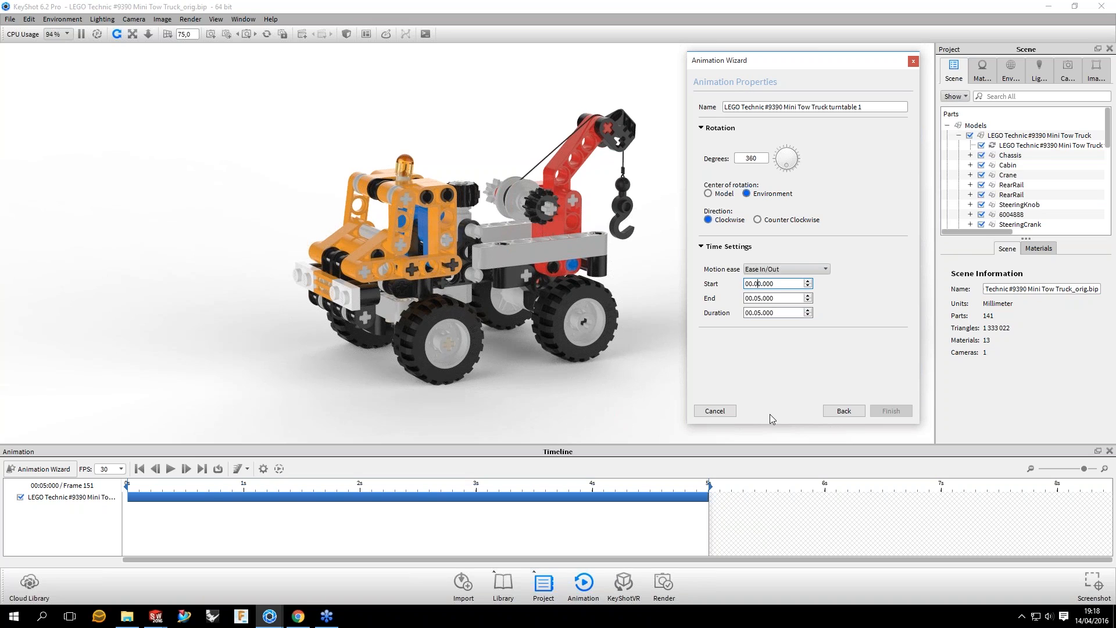
key("Up")
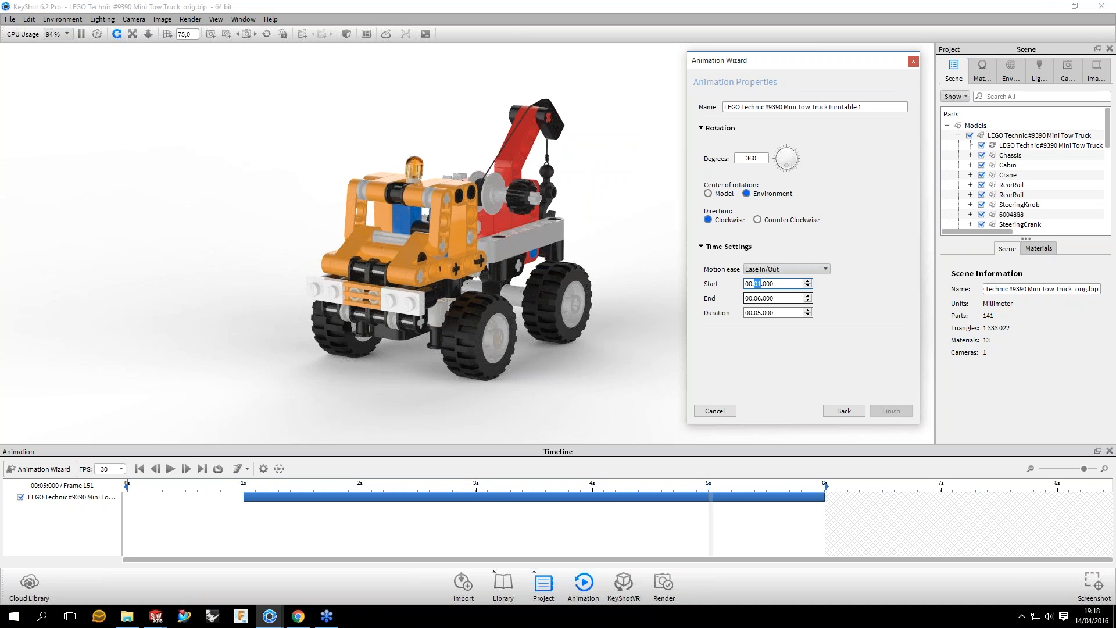
key("Down")
left_click(647, 367)
Step: Go through the Animation Wizard again to create a turntable for the LEGO Technic #9390 Mini Tow Truck model
left_click(893, 411)
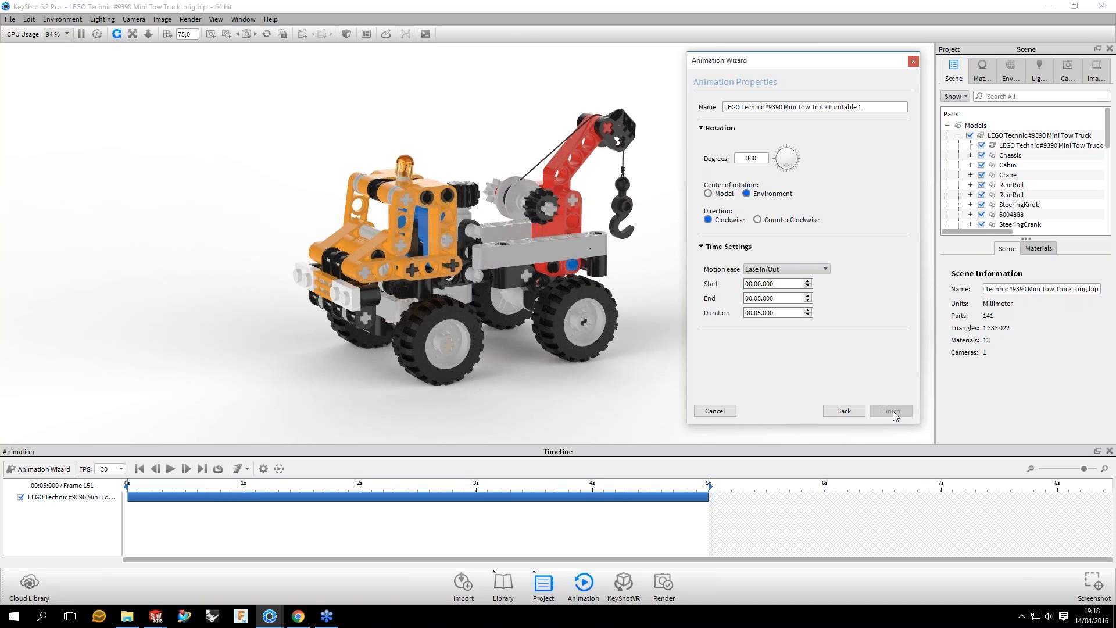
left_click(892, 410)
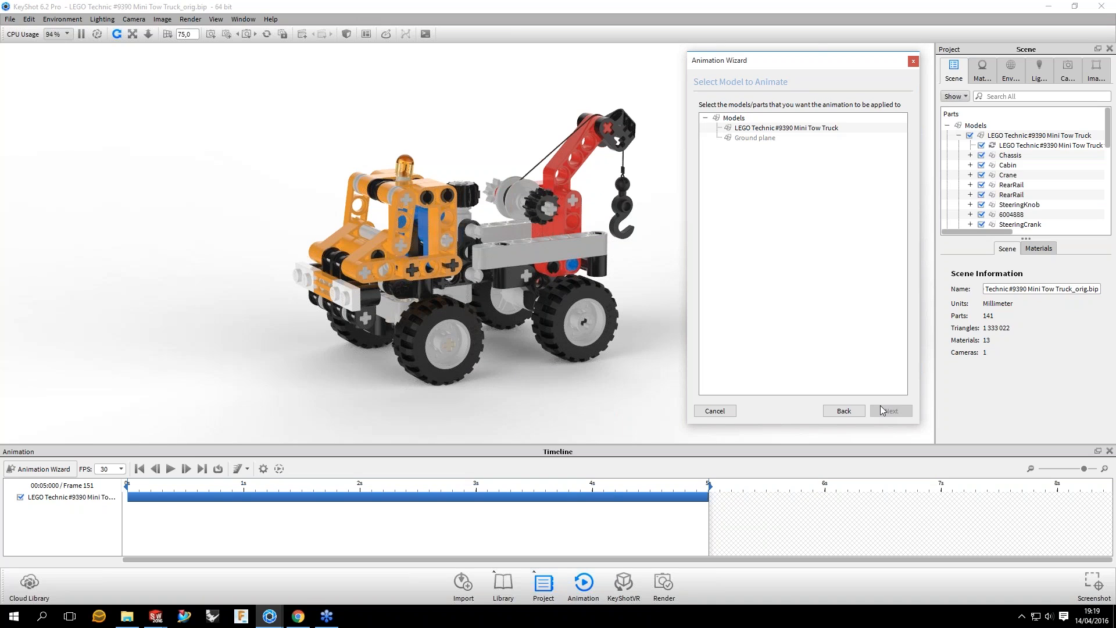
left_click(786, 128)
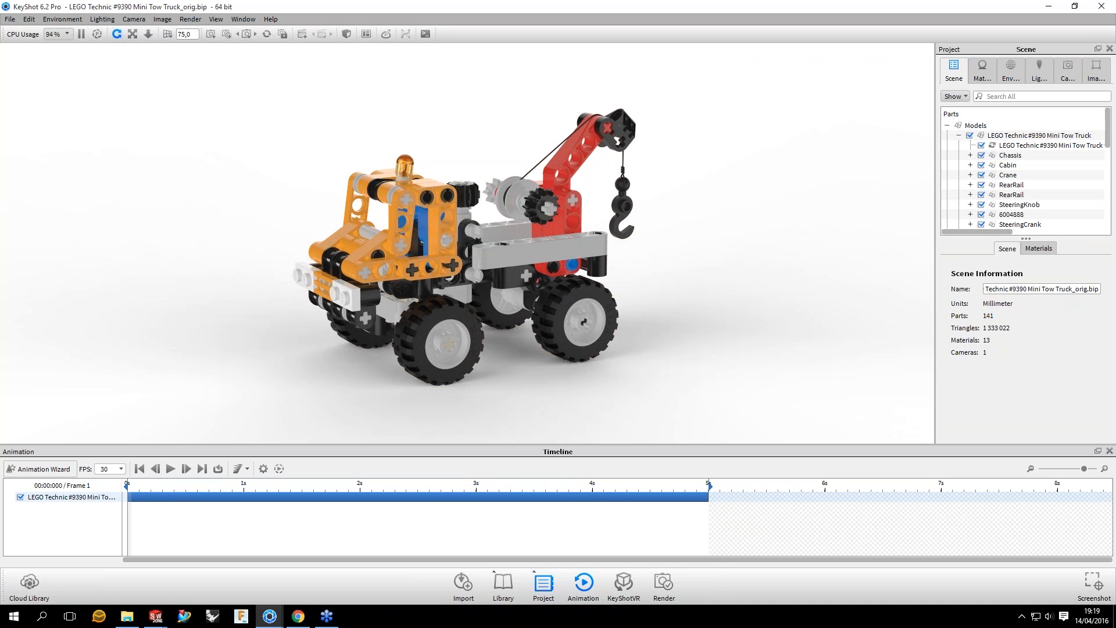
Step: Select the turntable in the timeline, make the timeline area taller, and review the animation's rotation and time settings
left_click(663, 497)
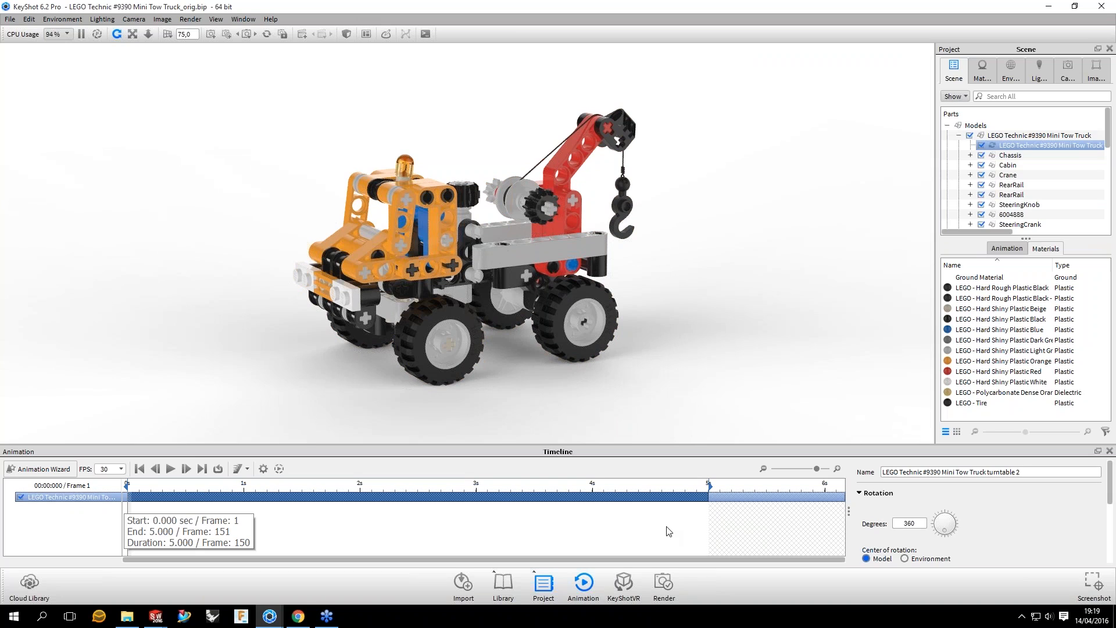
left_click(669, 531)
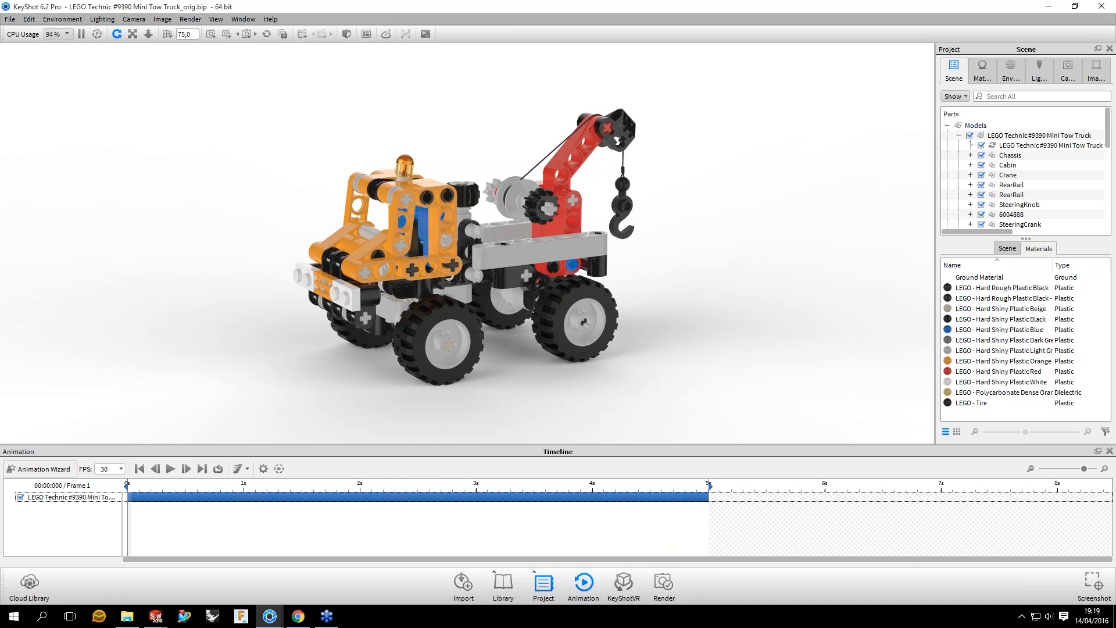
left_click(418, 497)
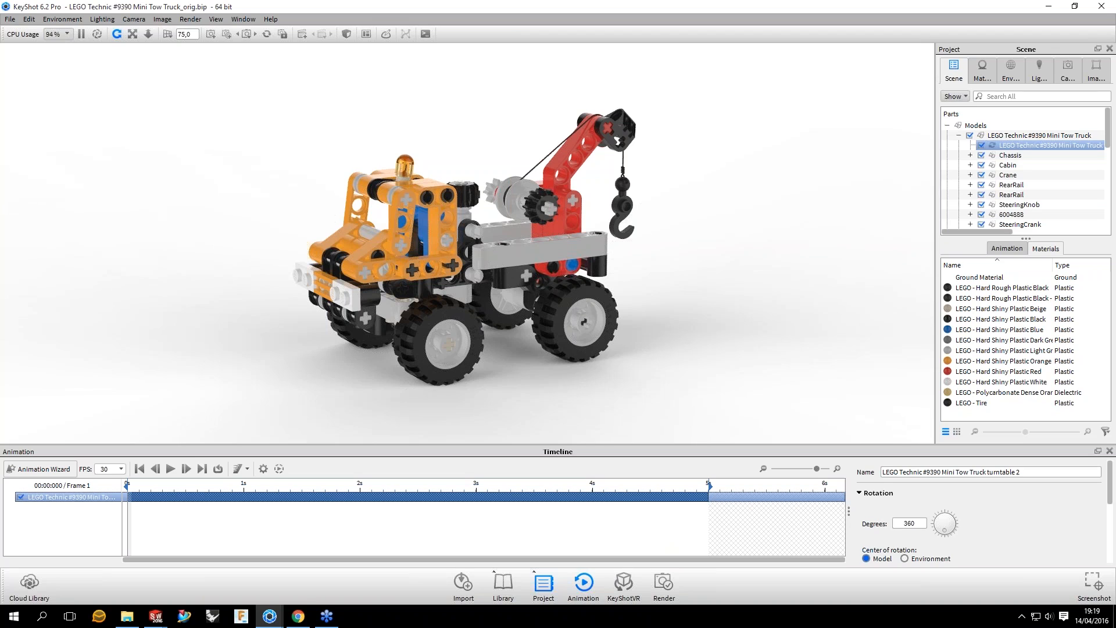
left_click_drag(469, 445, 468, 379)
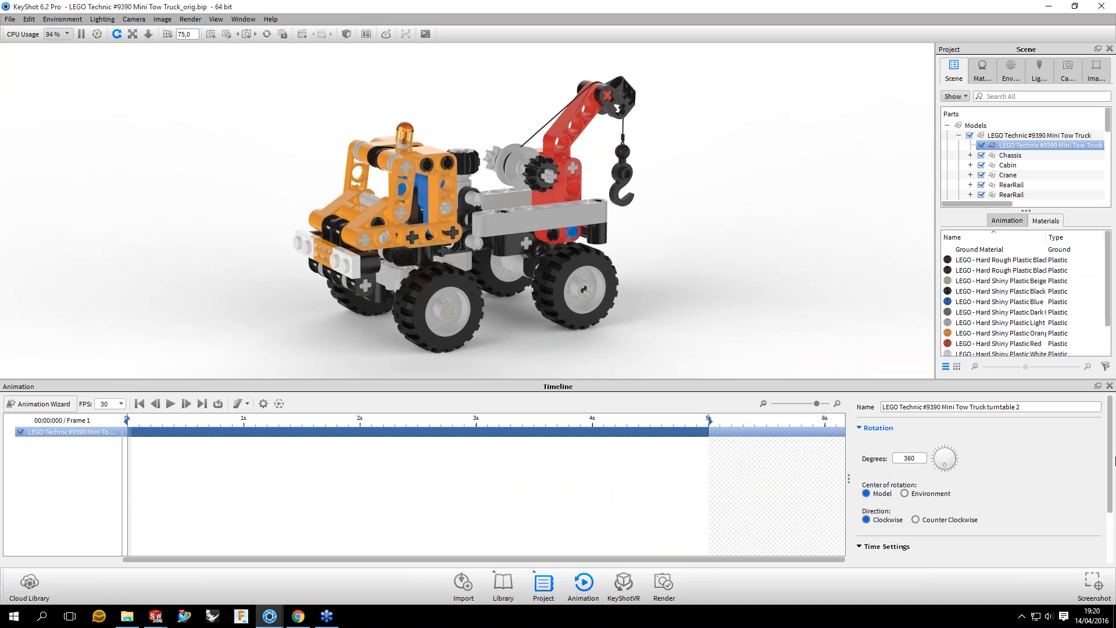
scroll(1114, 461, "down", 3)
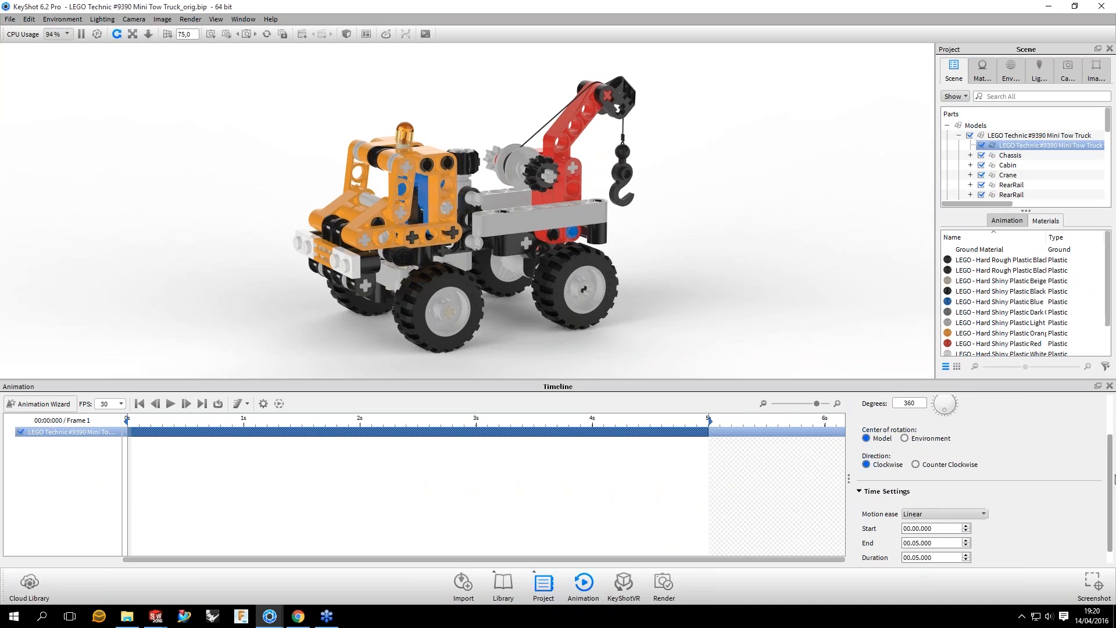
scroll(1114, 478, "down", 1)
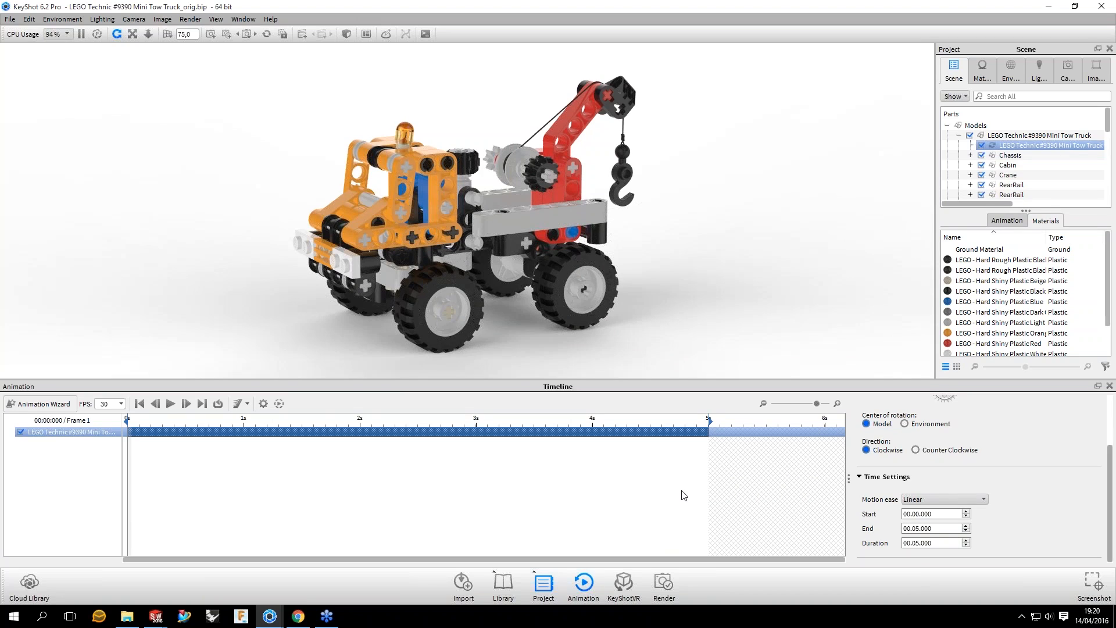
scroll(979, 478, "up", 3)
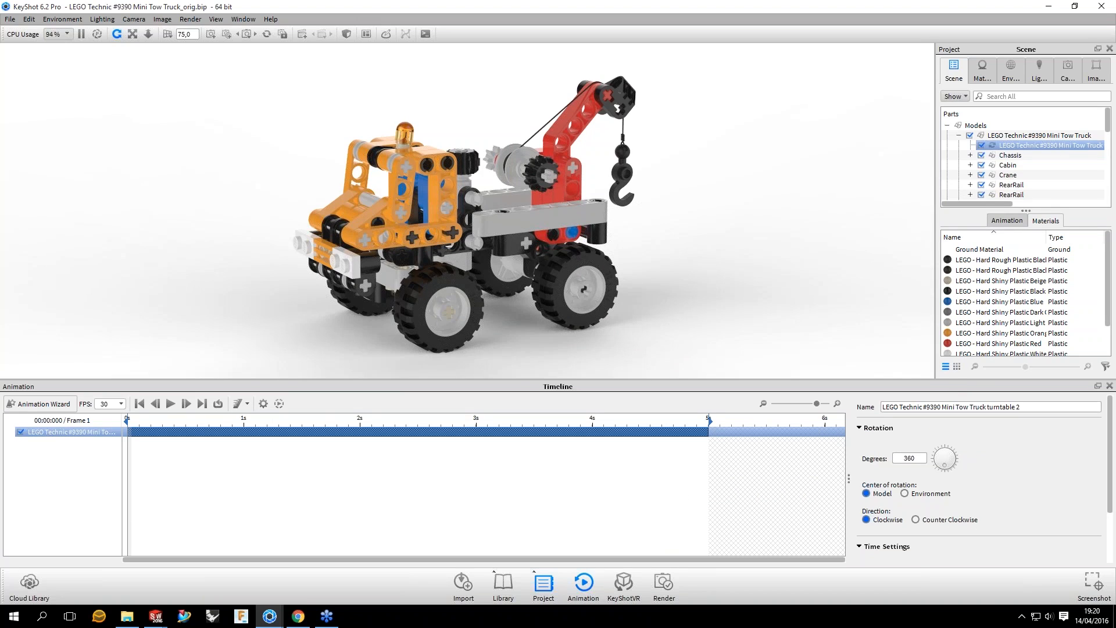
Step: Shorten the turntable directly in the timeline so that it ends at 3 seconds
scroll(979, 478, "down", 3)
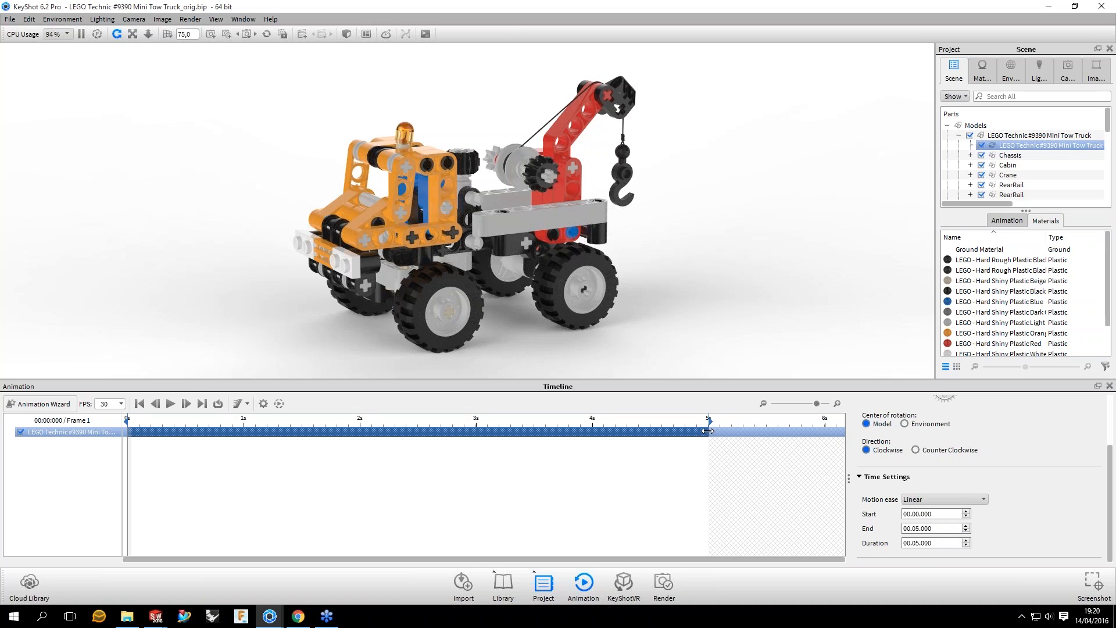
left_click_drag(708, 431, 477, 429)
left_click_drag(476, 429, 477, 429)
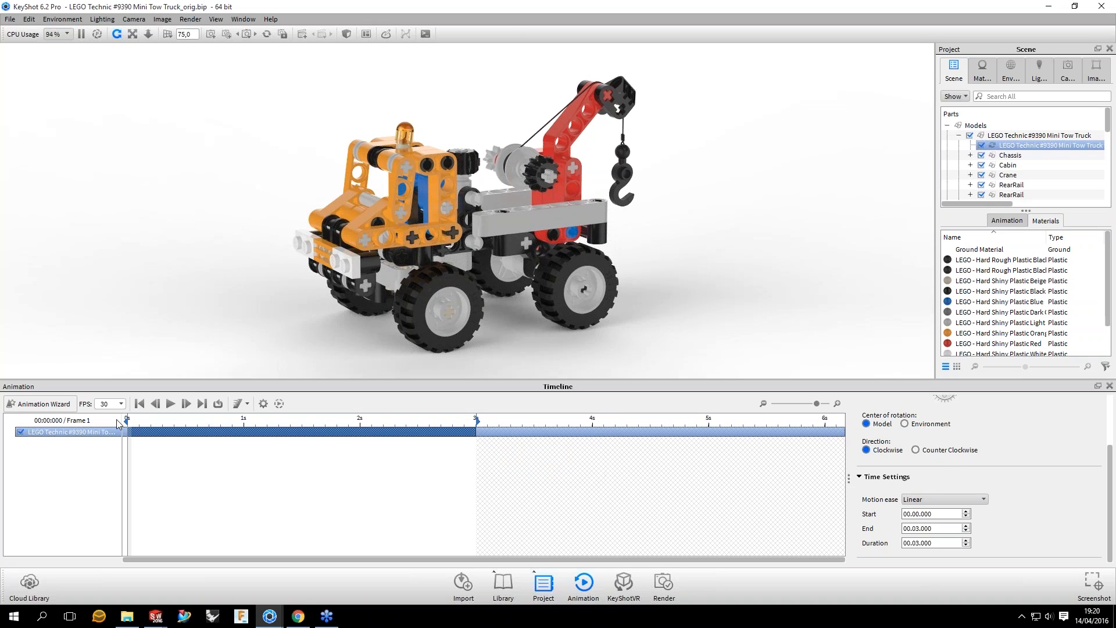
Step: Disable the turntable animation, scrub the opening frames to compare, and enable it again
left_click(67, 431)
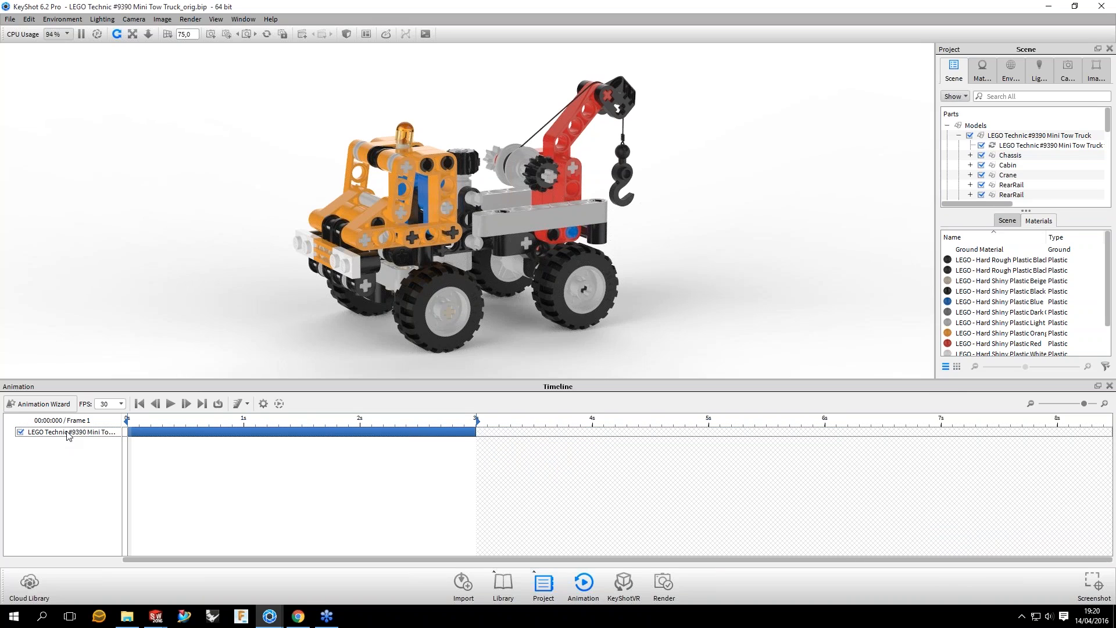
left_click(22, 433)
left_click(21, 432)
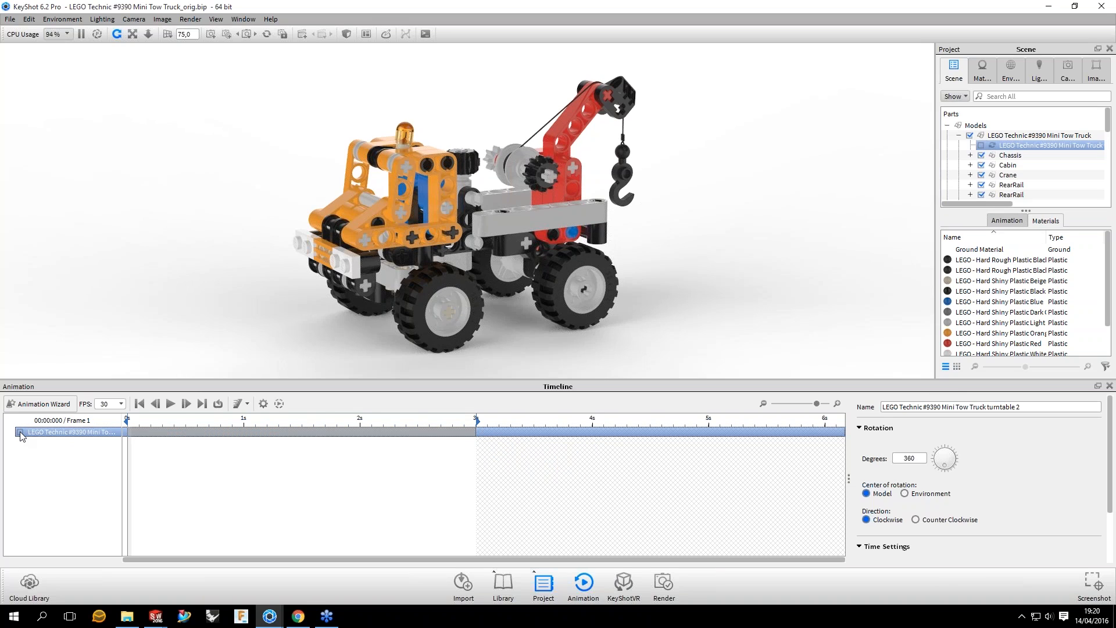
left_click(21, 432)
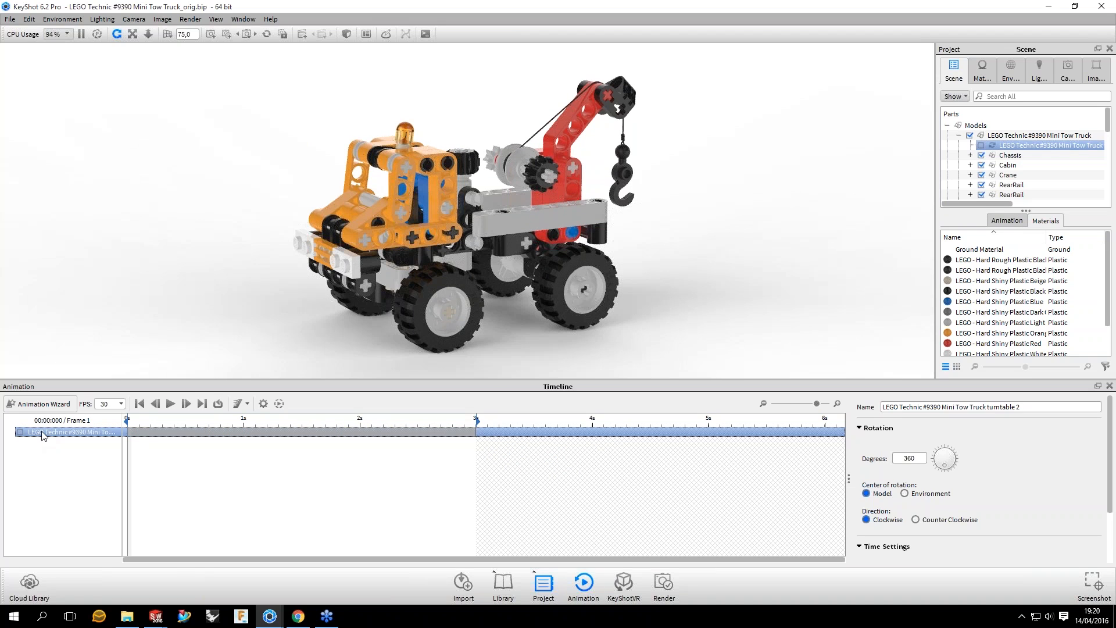
Step: Add the turntable animation to a new folder named Folder and expand that folder in the timeline
right_click(41, 435)
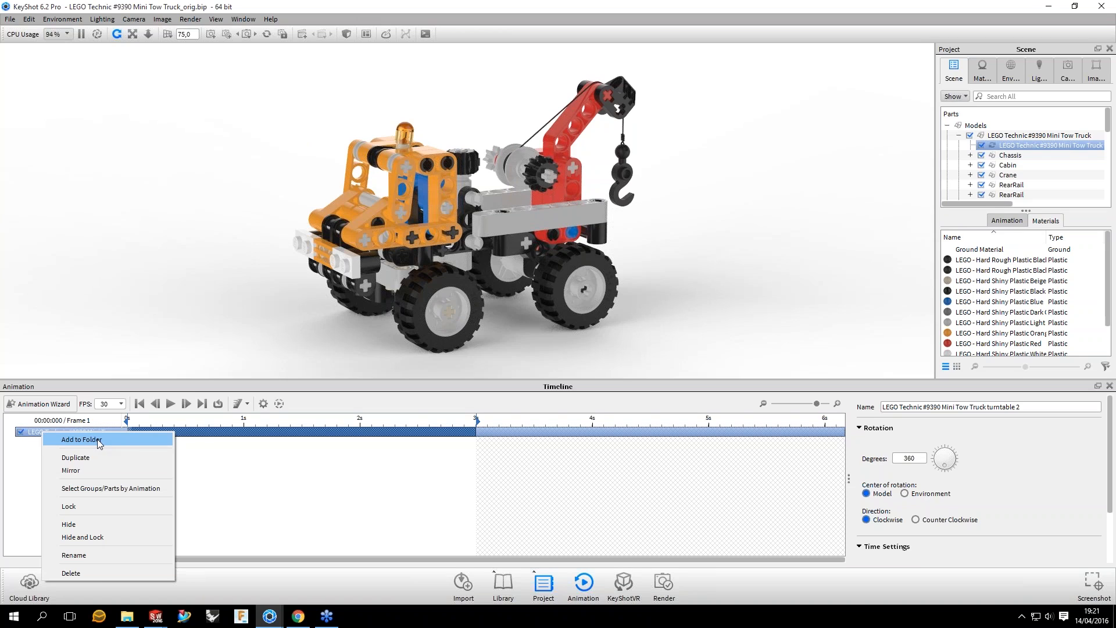
left_click(99, 441)
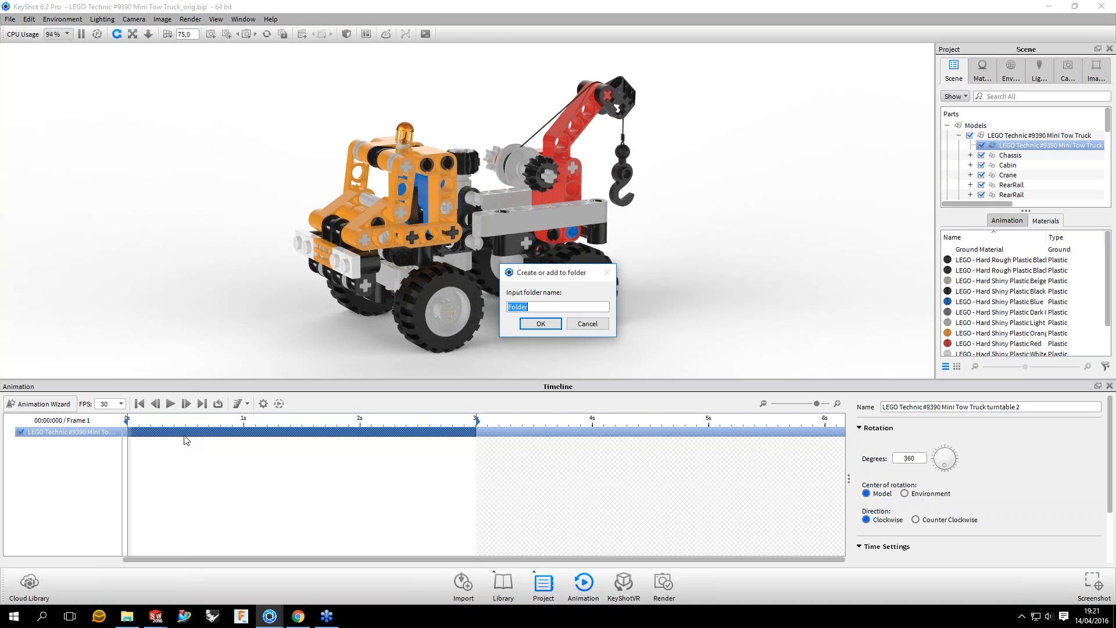
key("Return")
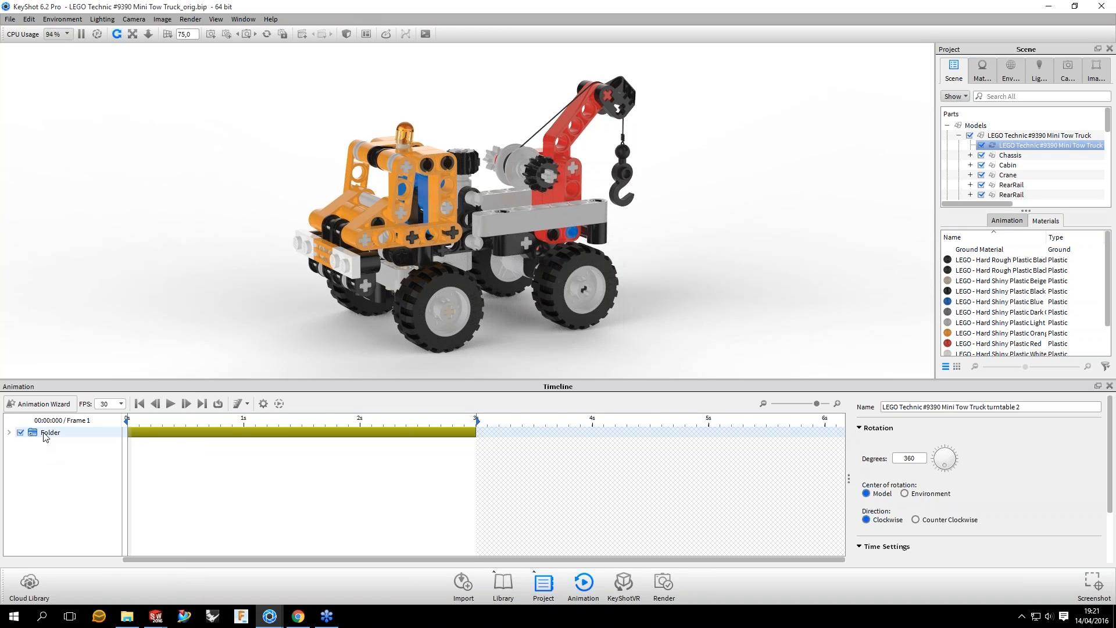
left_click(47, 433)
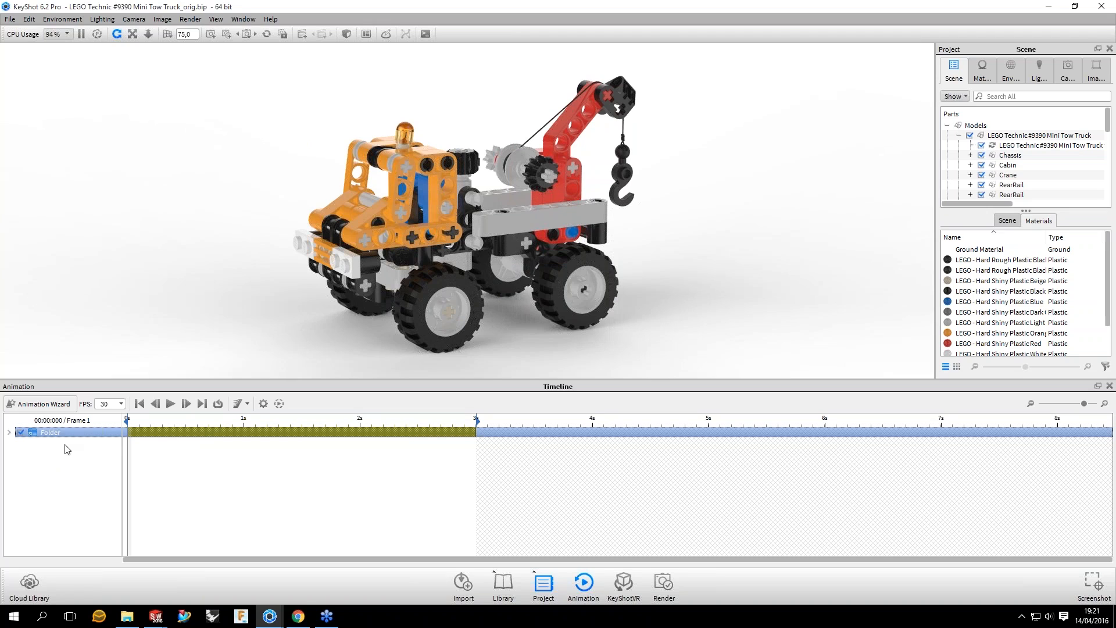
left_click(8, 432)
Step: Lock the turntable animation inside the folder, check its rotation and time settings, and unlock it
left_click(65, 443)
right_click(66, 444)
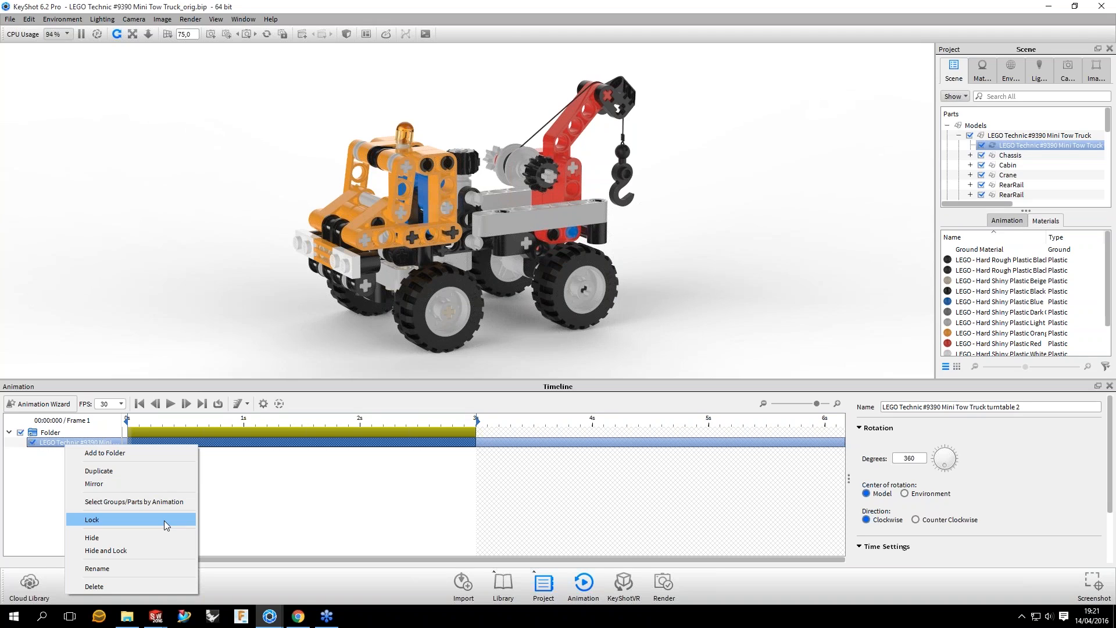
key("Return")
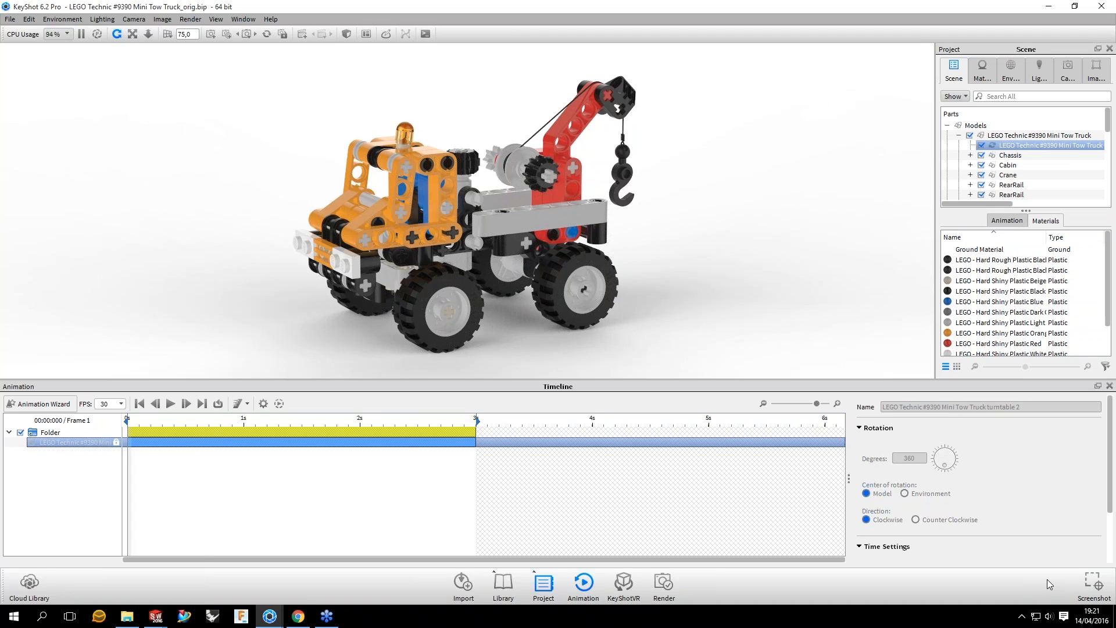
scroll(998, 484, "down", 2)
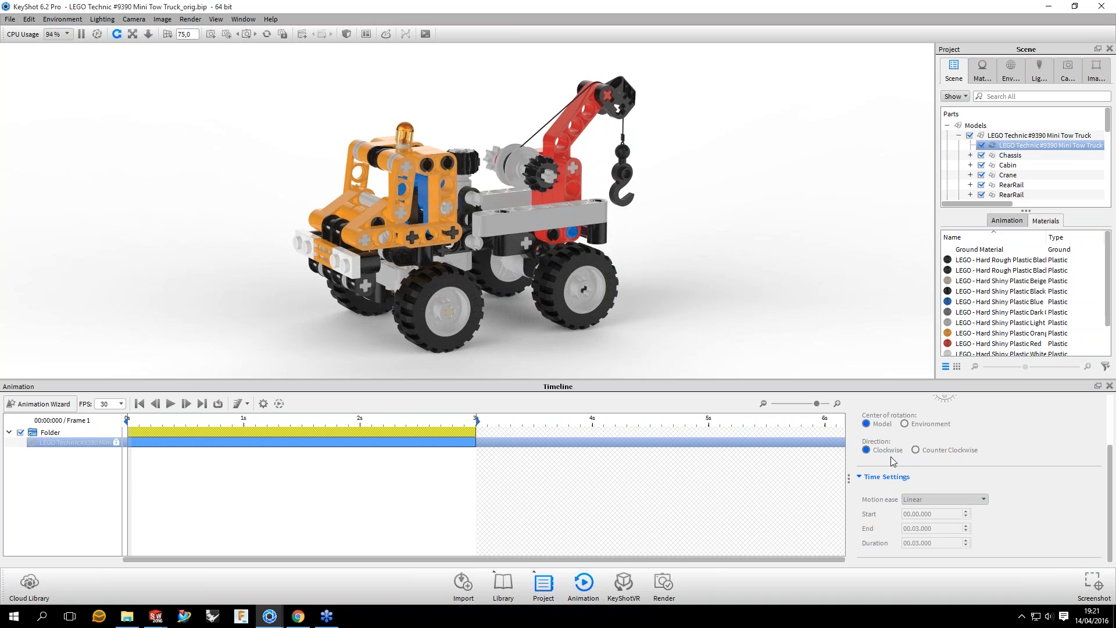
left_click(81, 444)
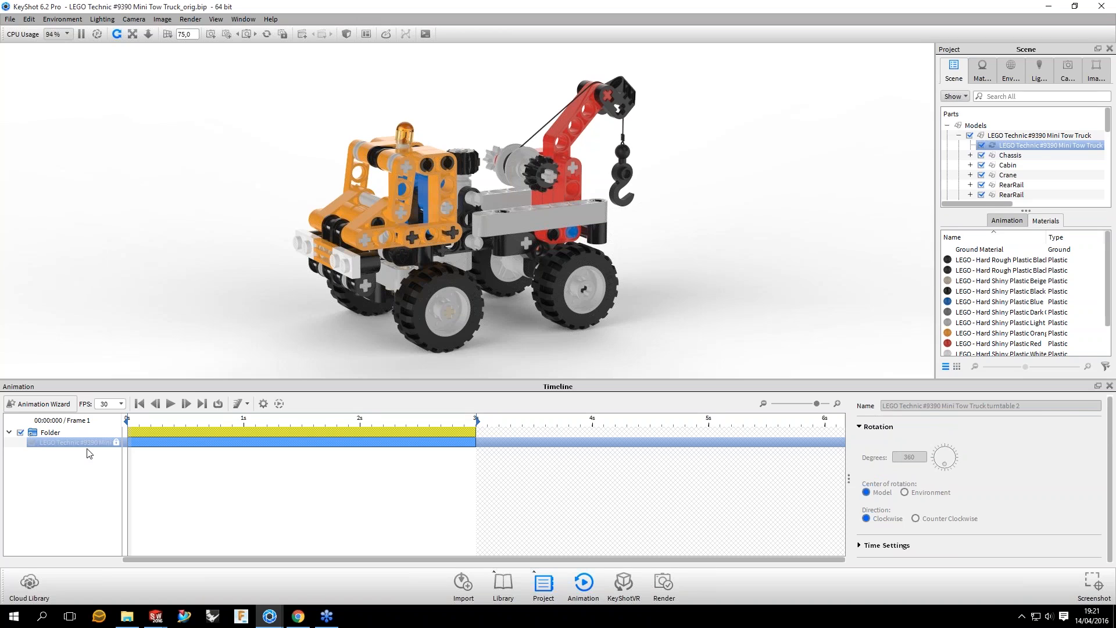
left_click(89, 453)
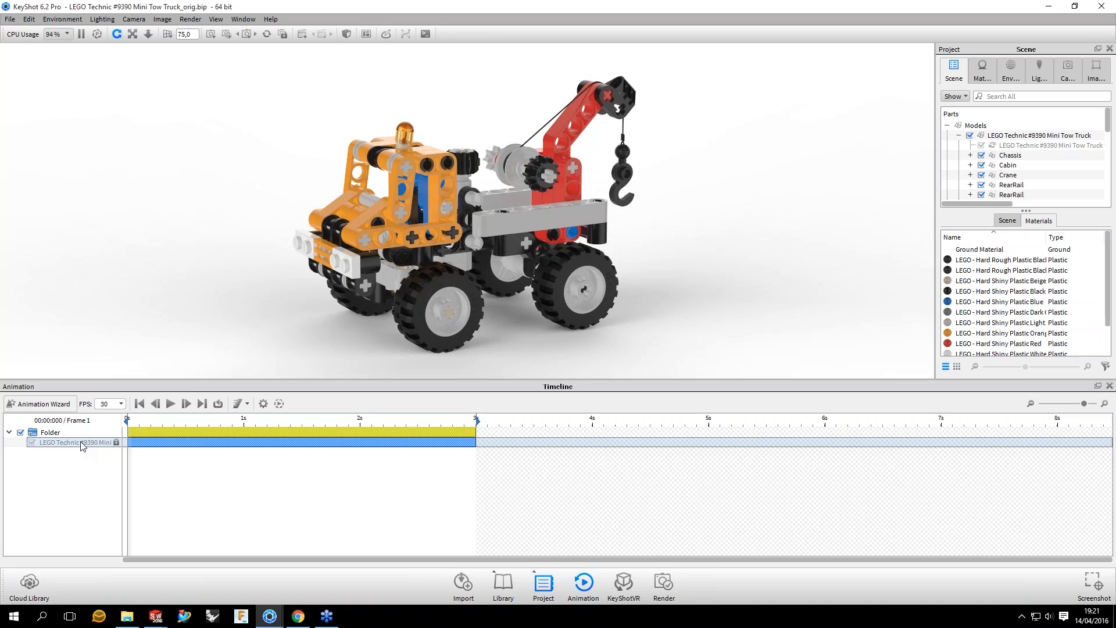
right_click(81, 445)
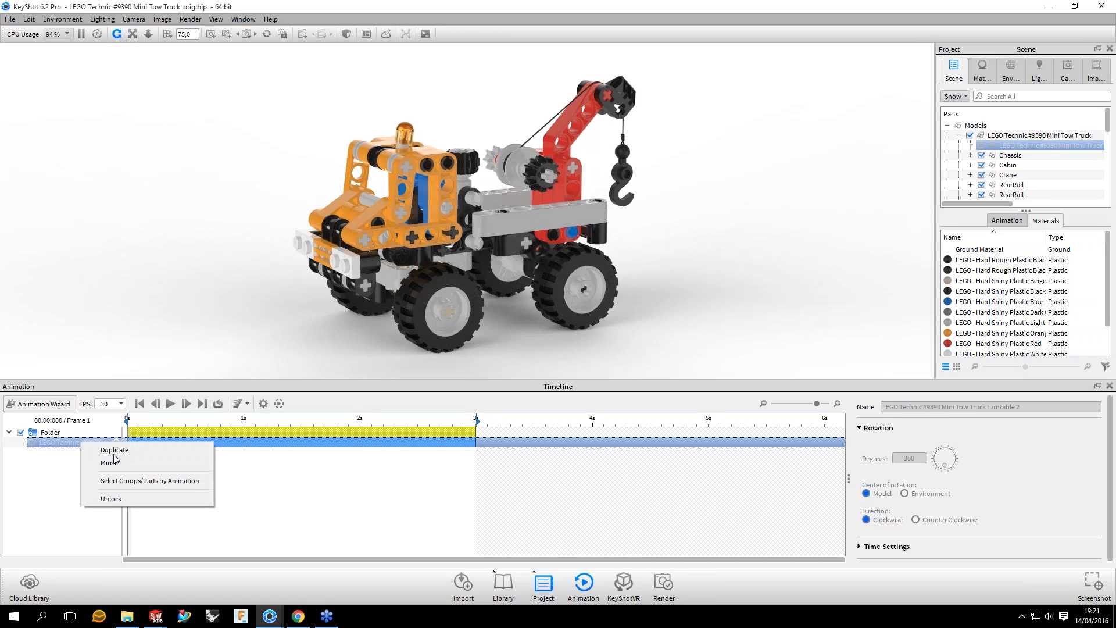
left_click(120, 498)
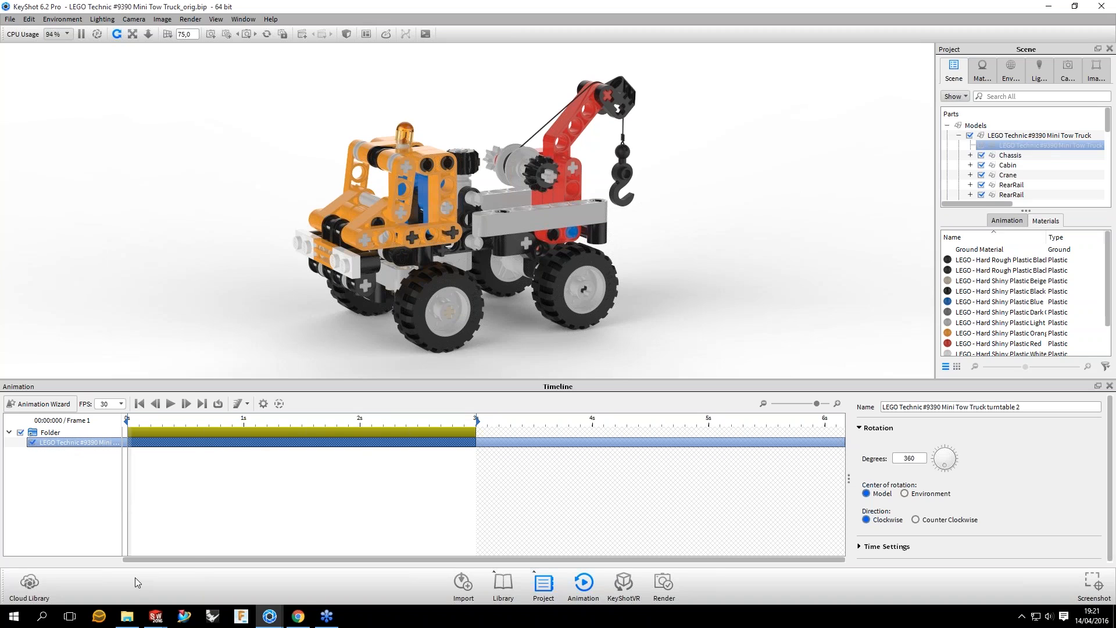
Step: Rename the truck's turntable animation inside the folder as Turntable
right_click(61, 442)
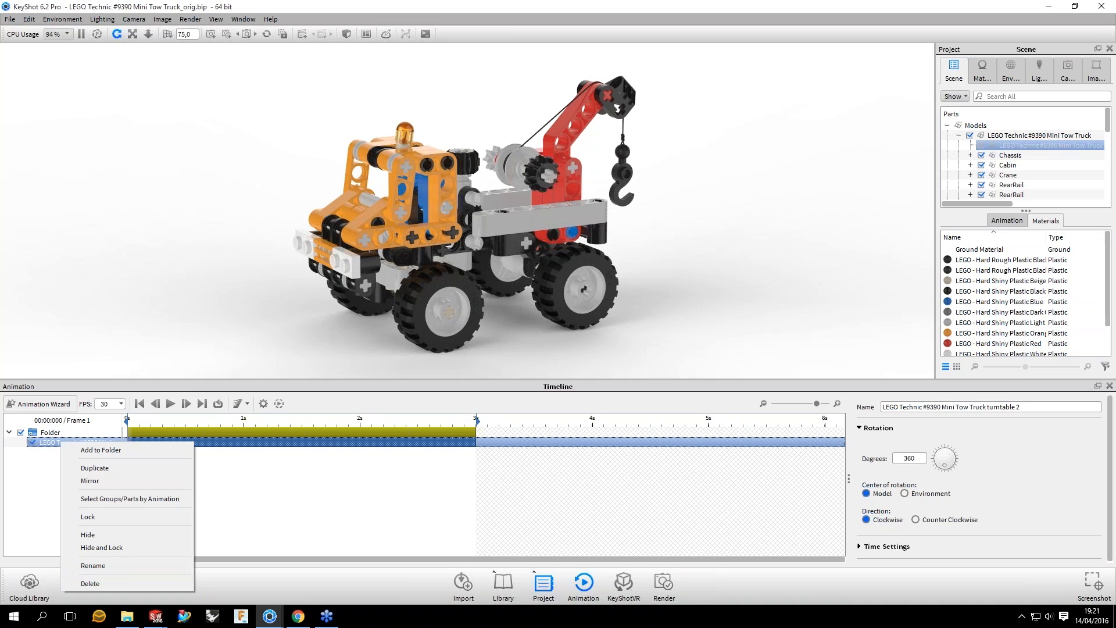
triple_click(1038, 405)
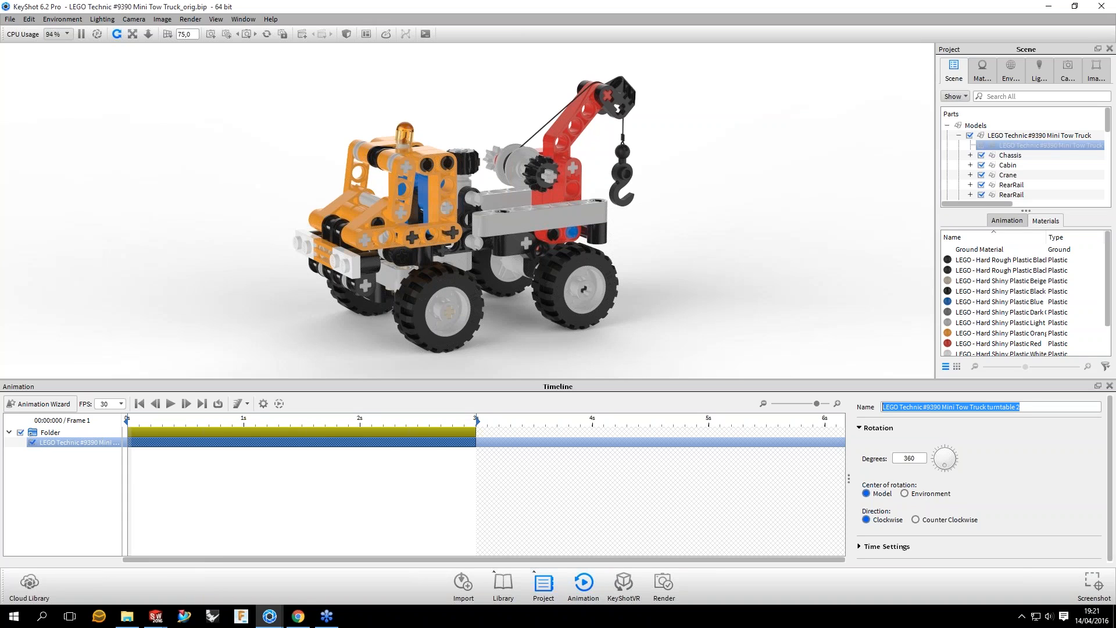
type("Turntable")
key("Return")
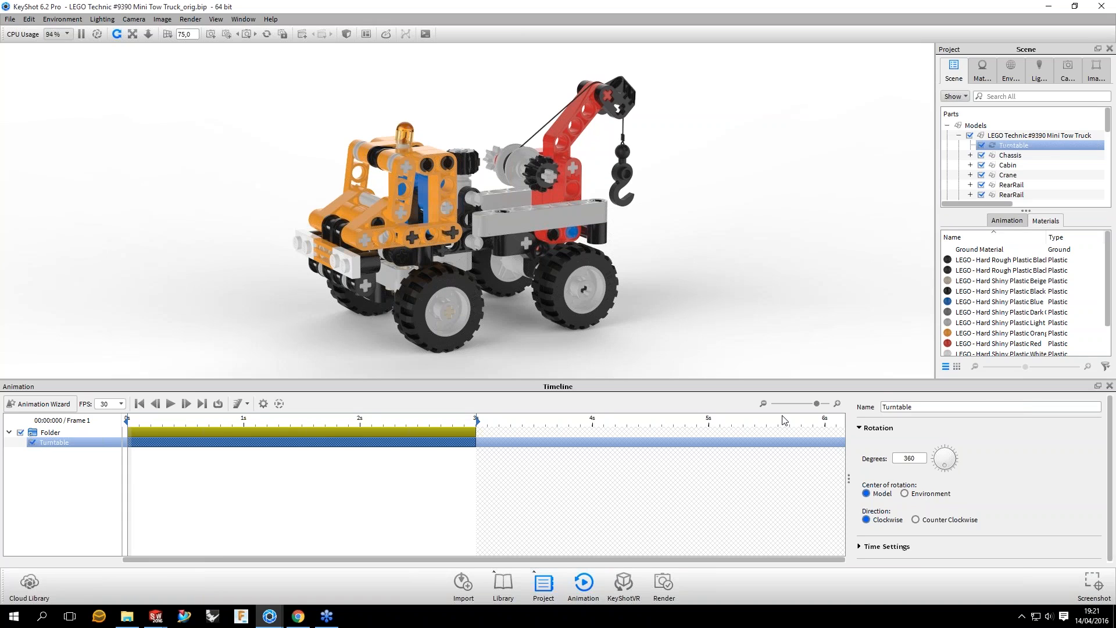
Step: Rename the animation folder as Turntable, then collapse and expand it in the timeline
left_click(57, 434)
key("F2")
type("Tur")
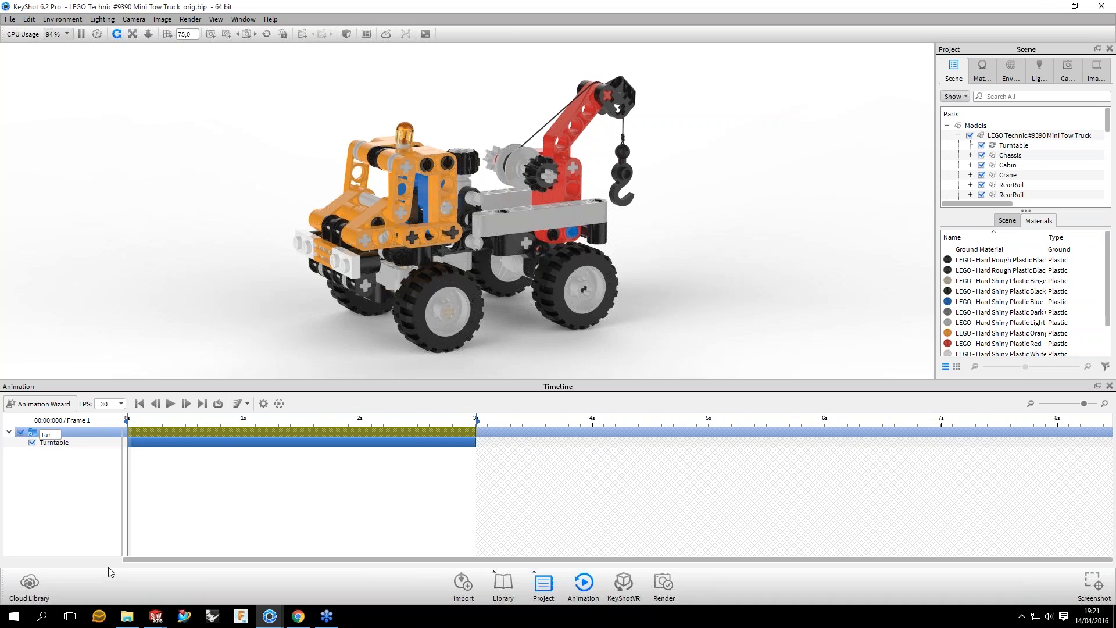
type("ntable")
key("Return")
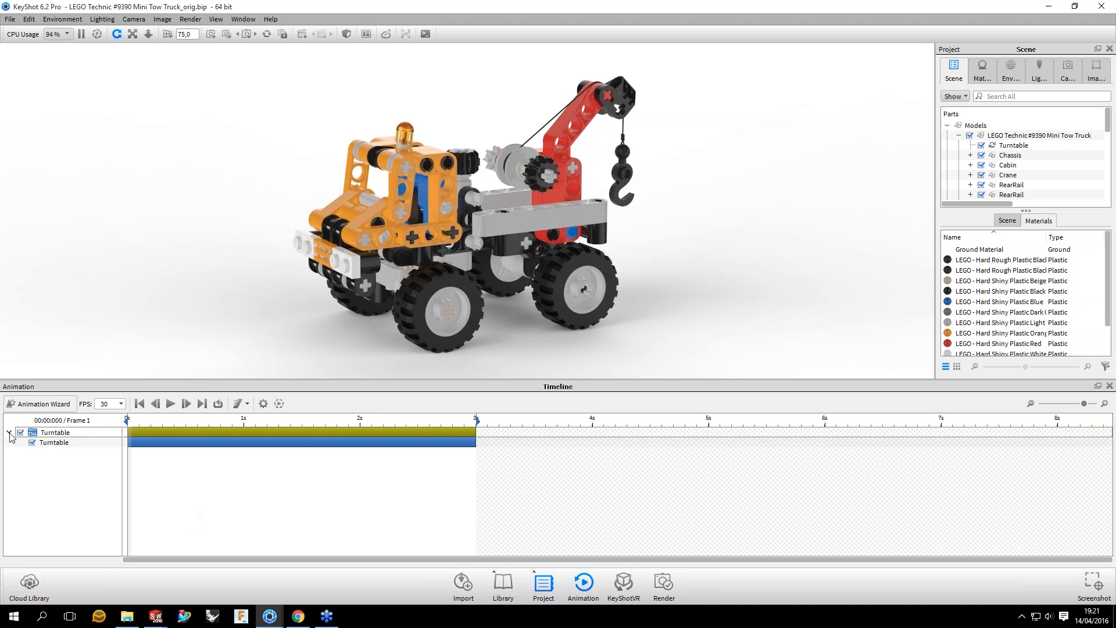
left_click(10, 433)
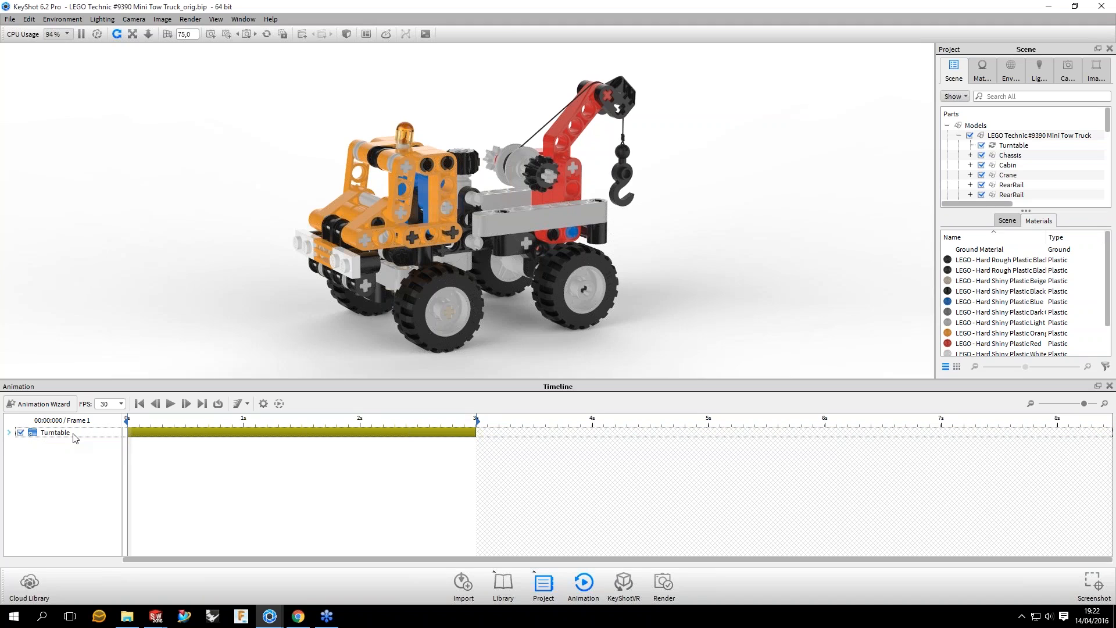
double_click(73, 435)
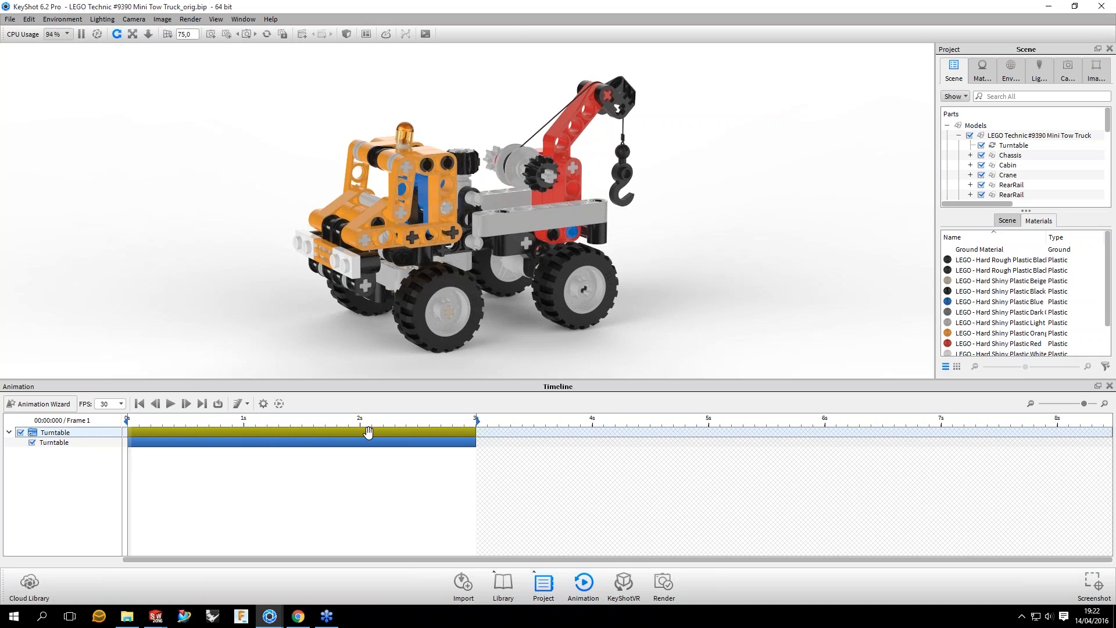
Step: Shift the Turntable folder in the timeline to start at about 2 seconds, and move it back to start at 0 seconds
left_click_drag(368, 431, 597, 432)
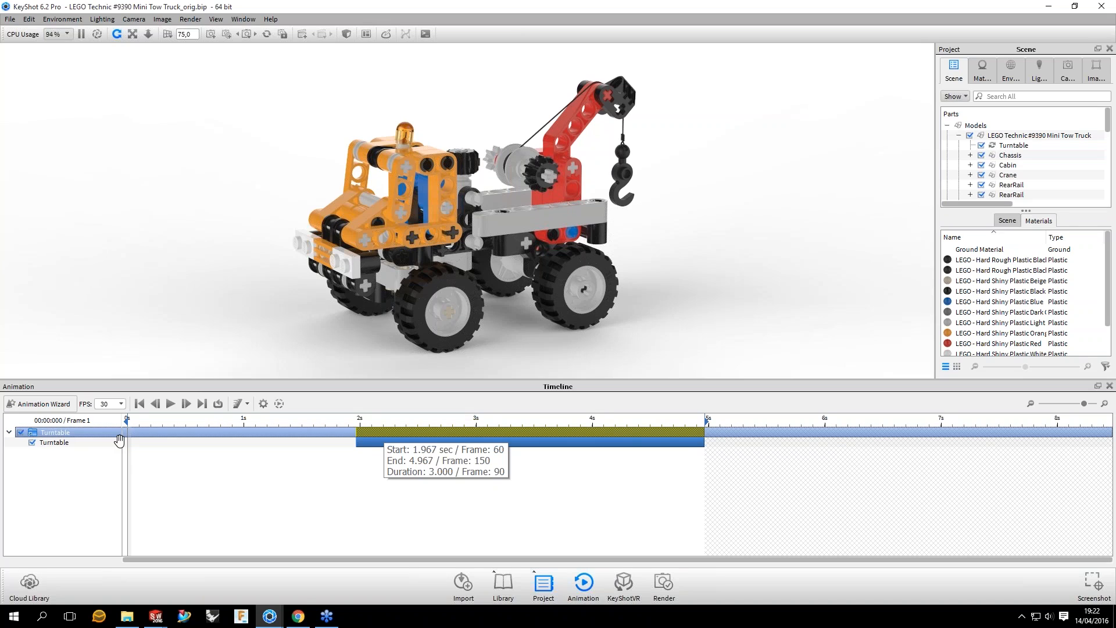
left_click_drag(119, 440, 118, 440)
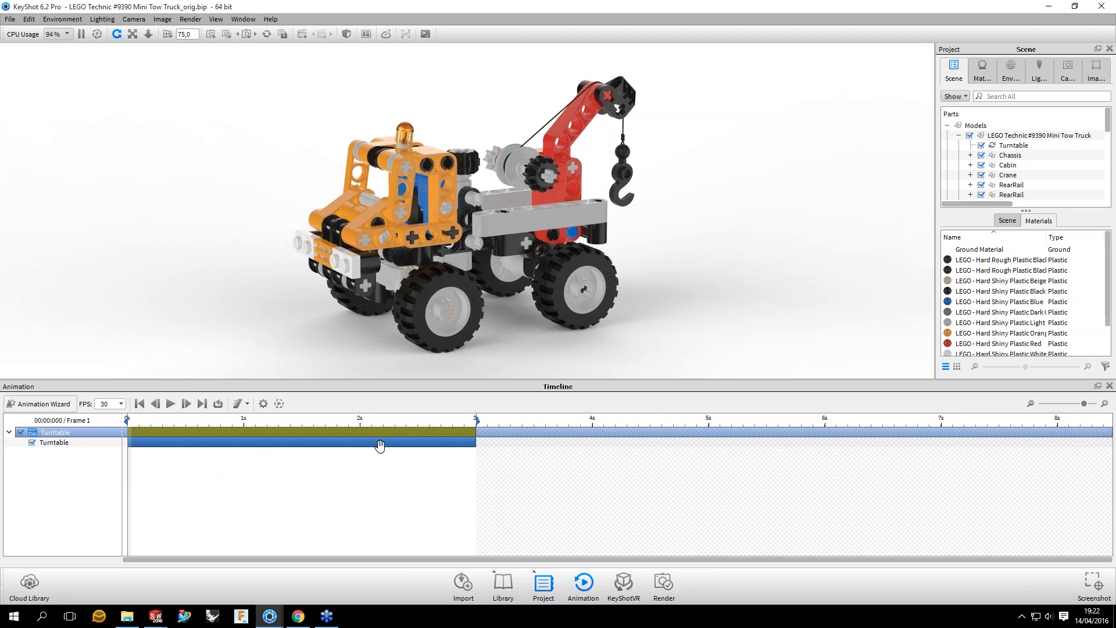
left_click_drag(380, 446, 129, 441)
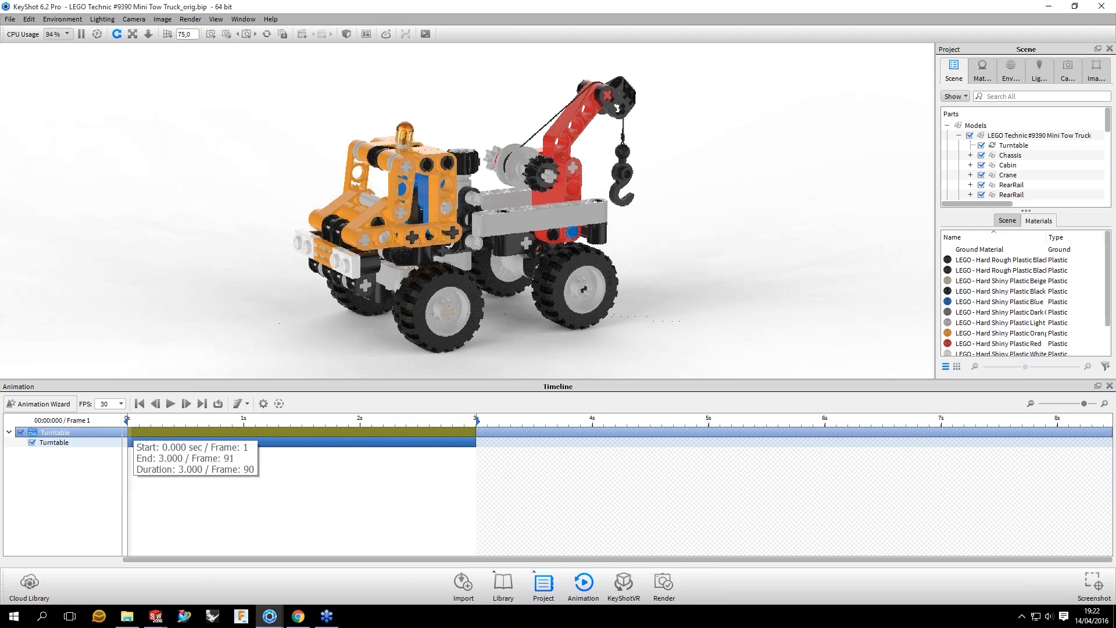
Step: Shorten the Turntable folder in the timeline so that its animation ends at 2 seconds
left_click_drag(475, 432, 333, 432)
left_click_drag(543, 425, 363, 434)
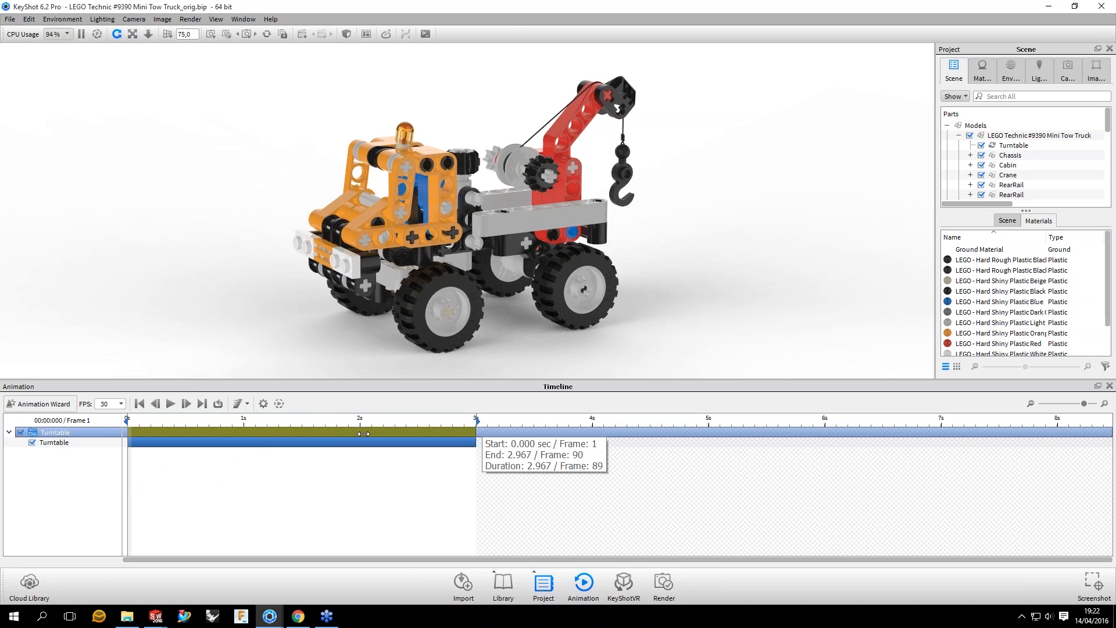
left_click_drag(363, 433, 360, 431)
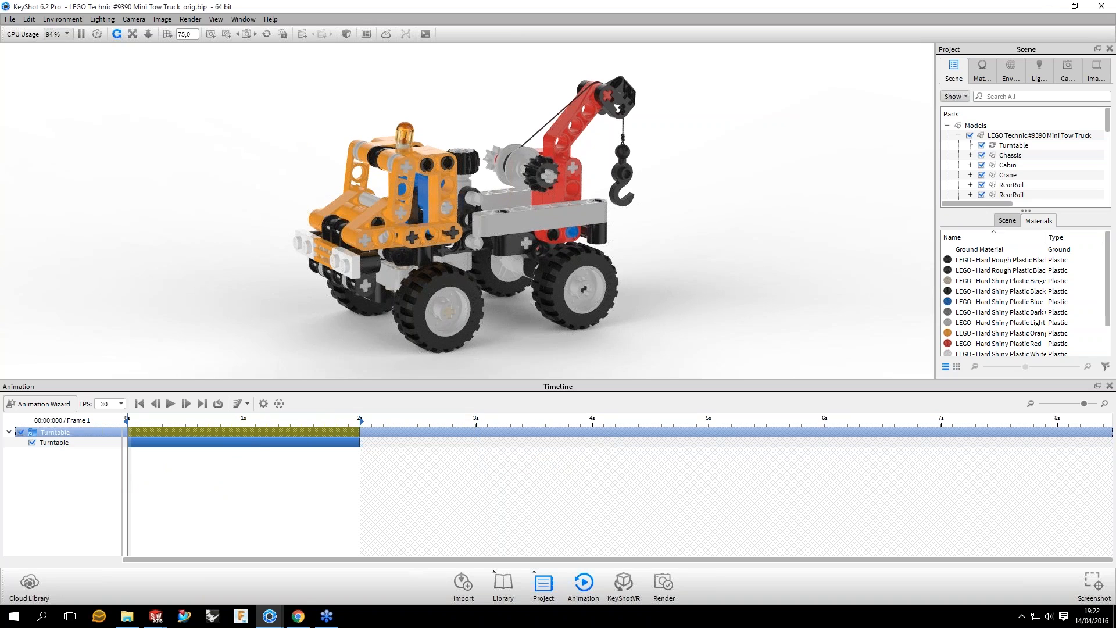
Step: Delete the Turntable folder together with its animation from the timeline
right_click(56, 434)
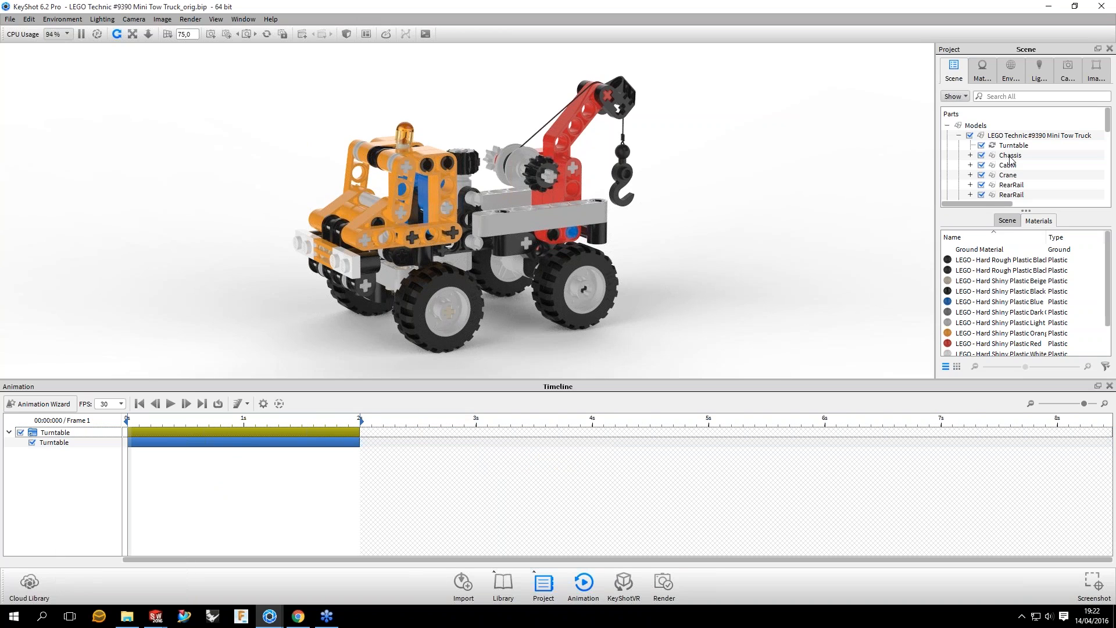
left_click_drag(720, 233, 721, 221)
left_click(135, 433)
left_click(135, 433)
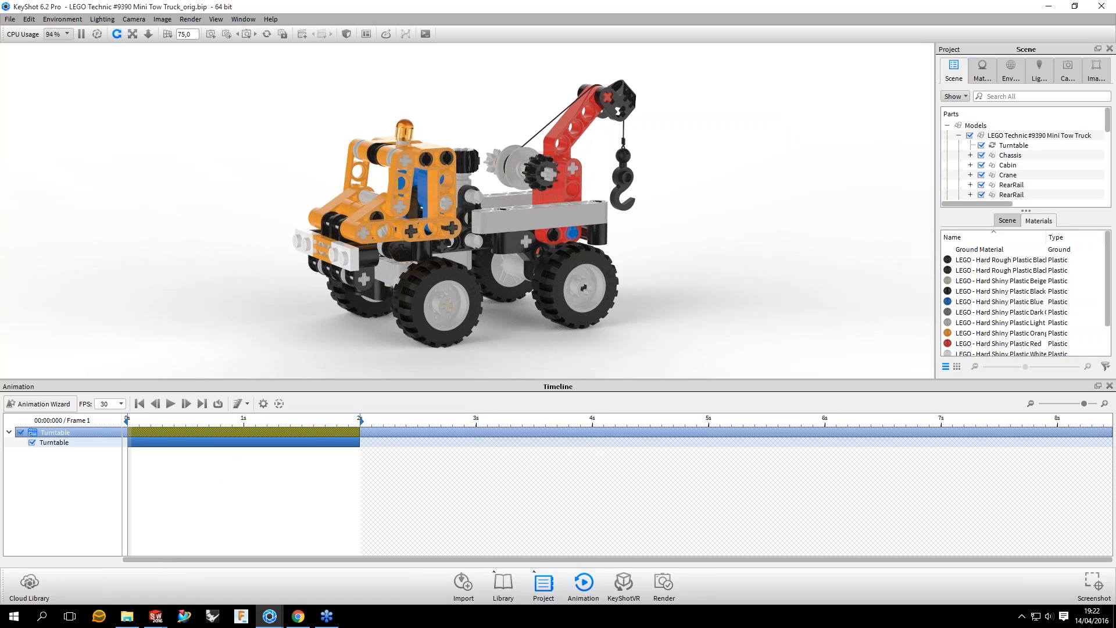
right_click(57, 432)
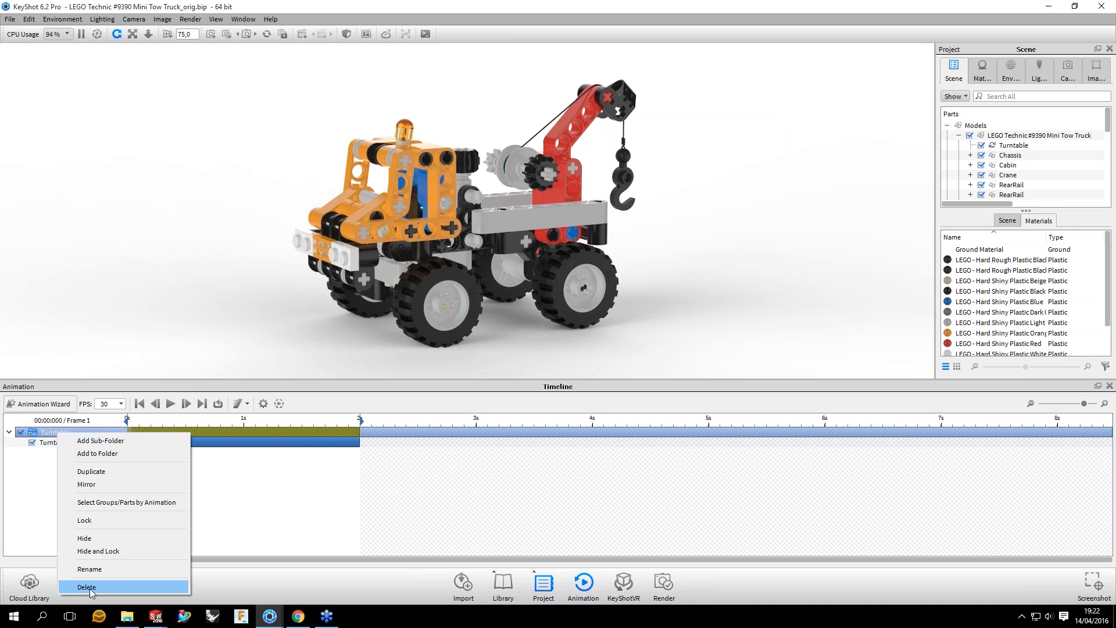
left_click(90, 588)
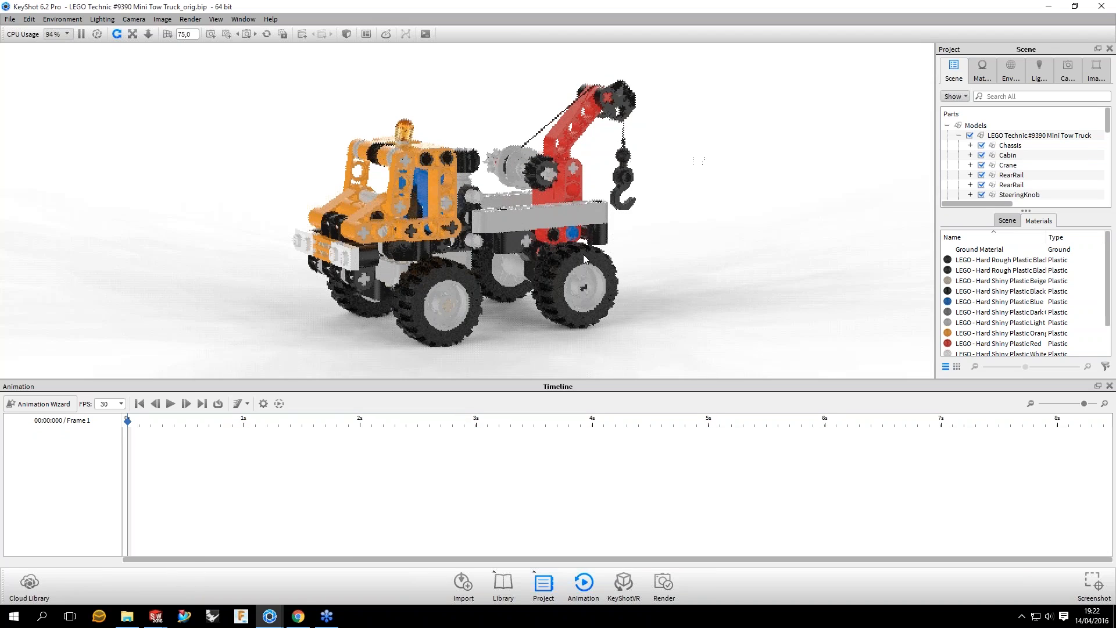
Step: Frame the truck closer from a low front angle and save the view to camera CAM 01
left_click_drag(636, 249, 574, 219)
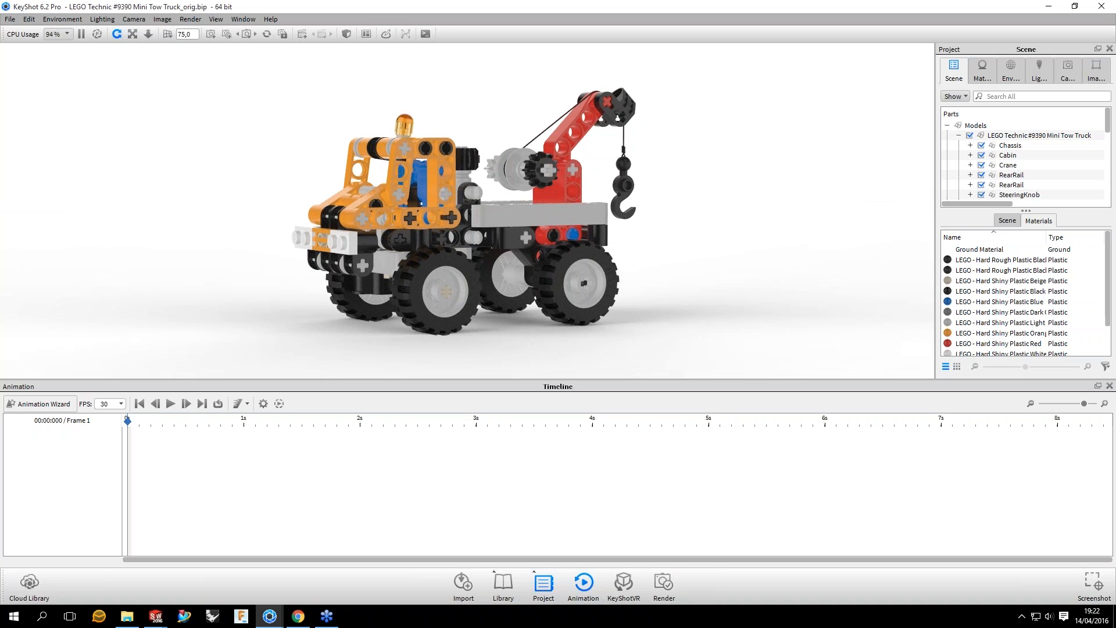
left_click(1007, 220)
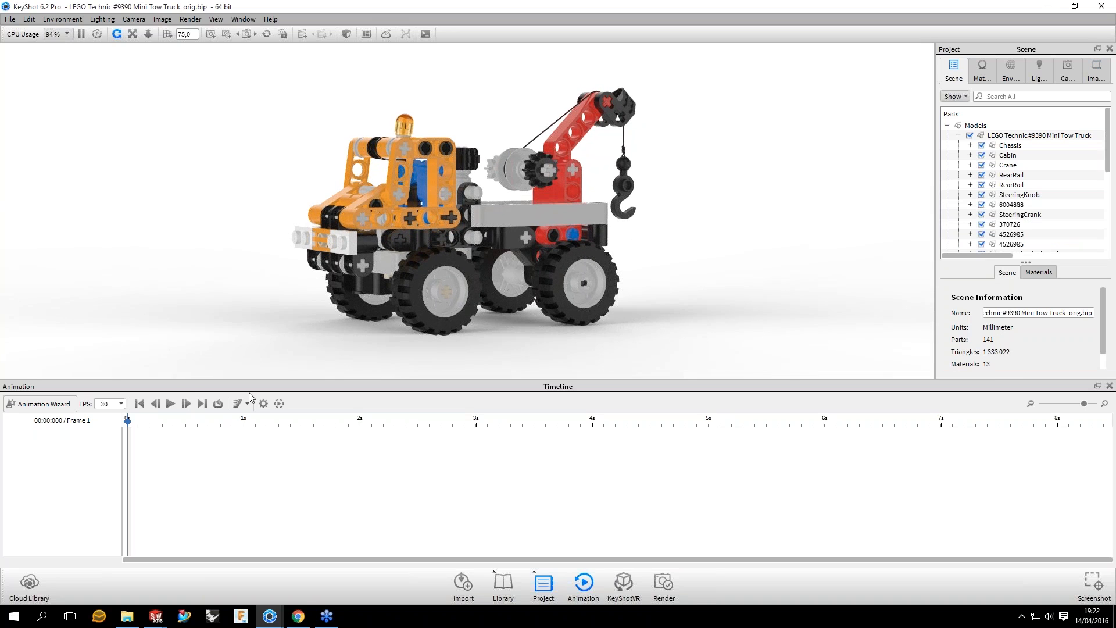
left_click_drag(743, 224, 749, 213)
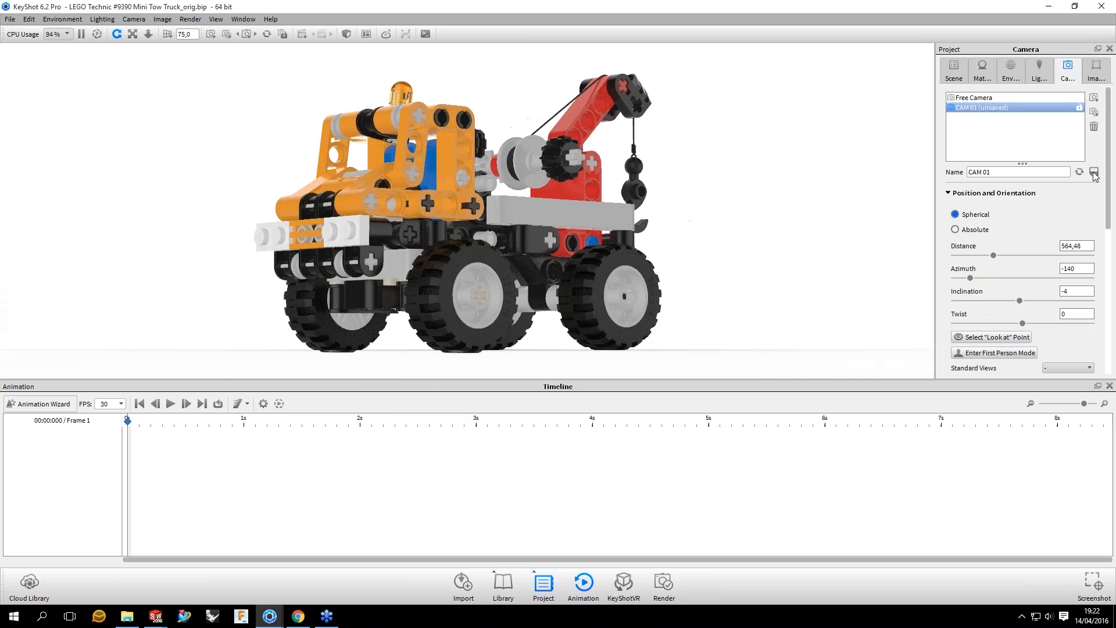
left_click(1093, 173)
left_click_drag(601, 247, 729, 203)
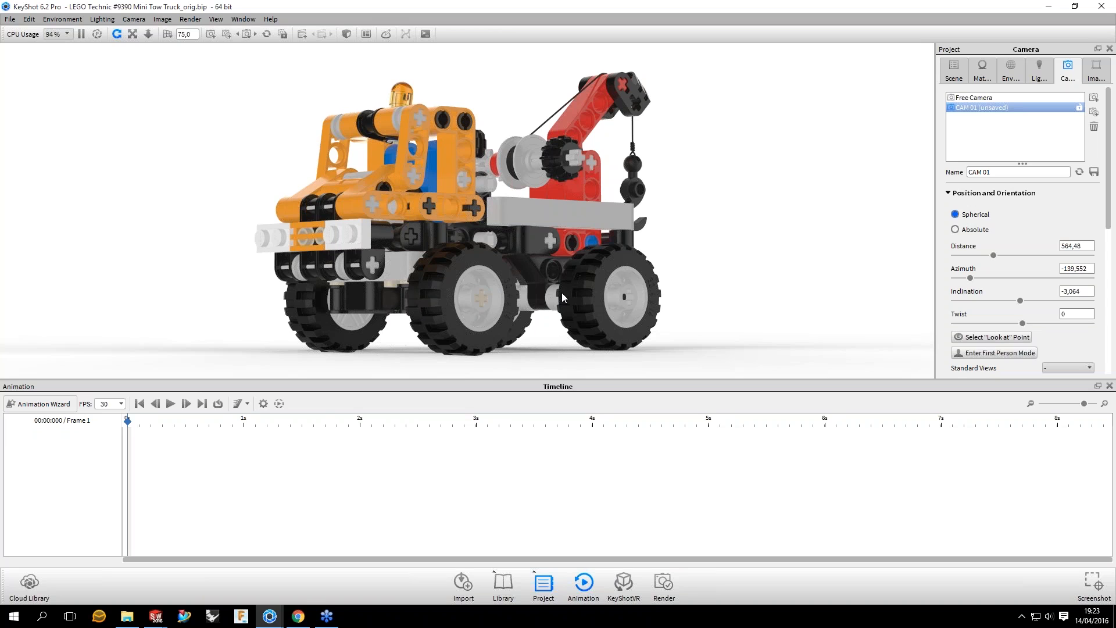
Step: Add a translation animation to the whole LEGO Technic #9390 Mini Tow Truck model from the scene tree
left_click(953, 75)
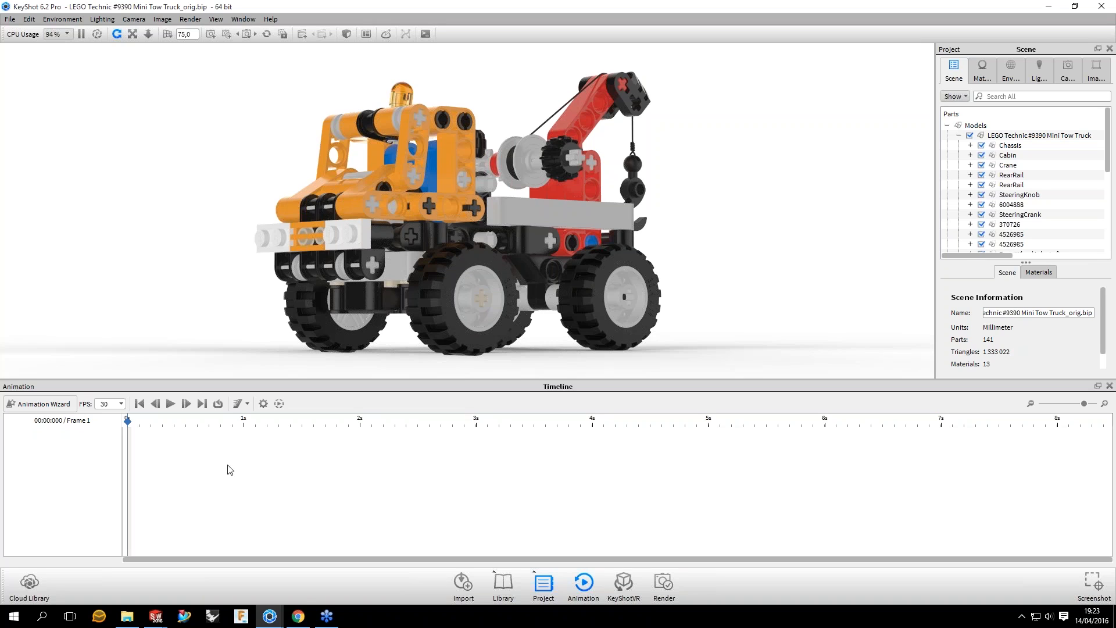
left_click(38, 405)
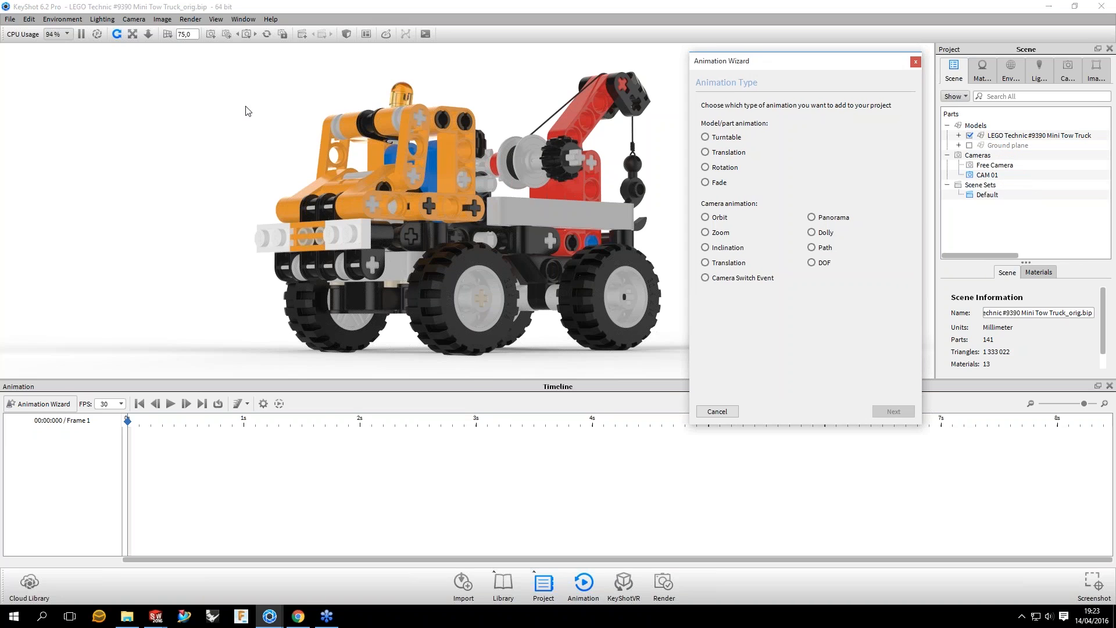
left_click(738, 413)
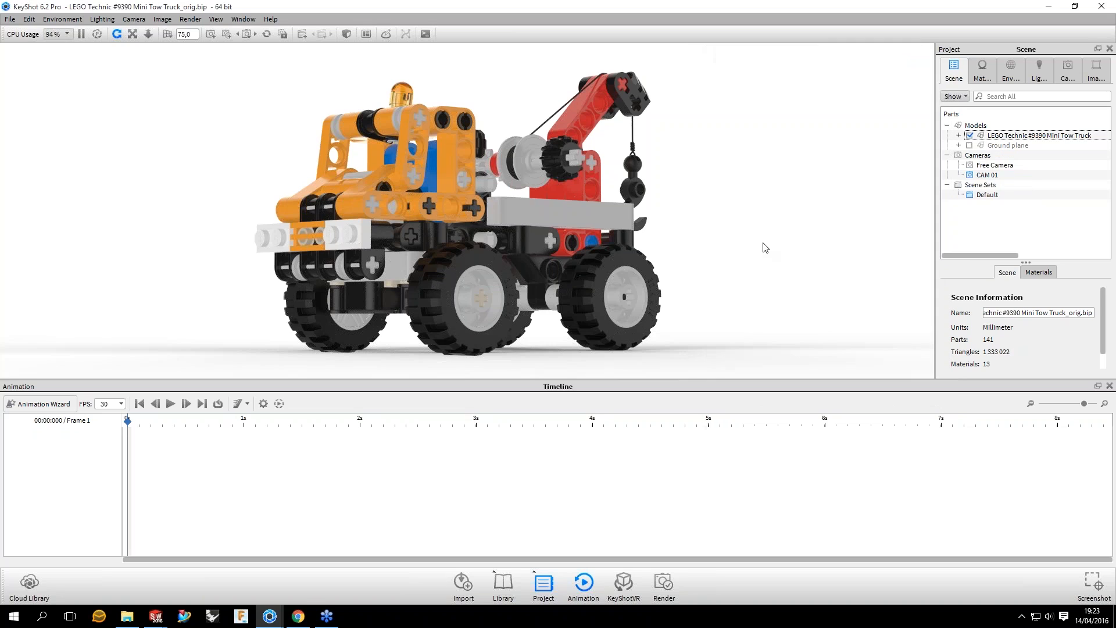
left_click(1030, 136)
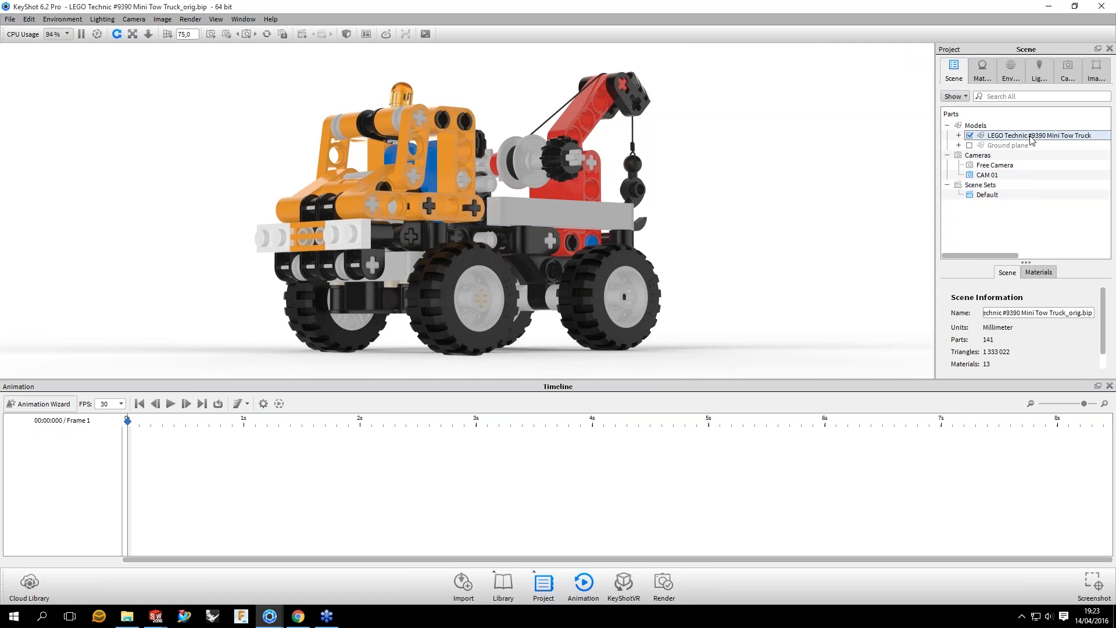
right_click(997, 139)
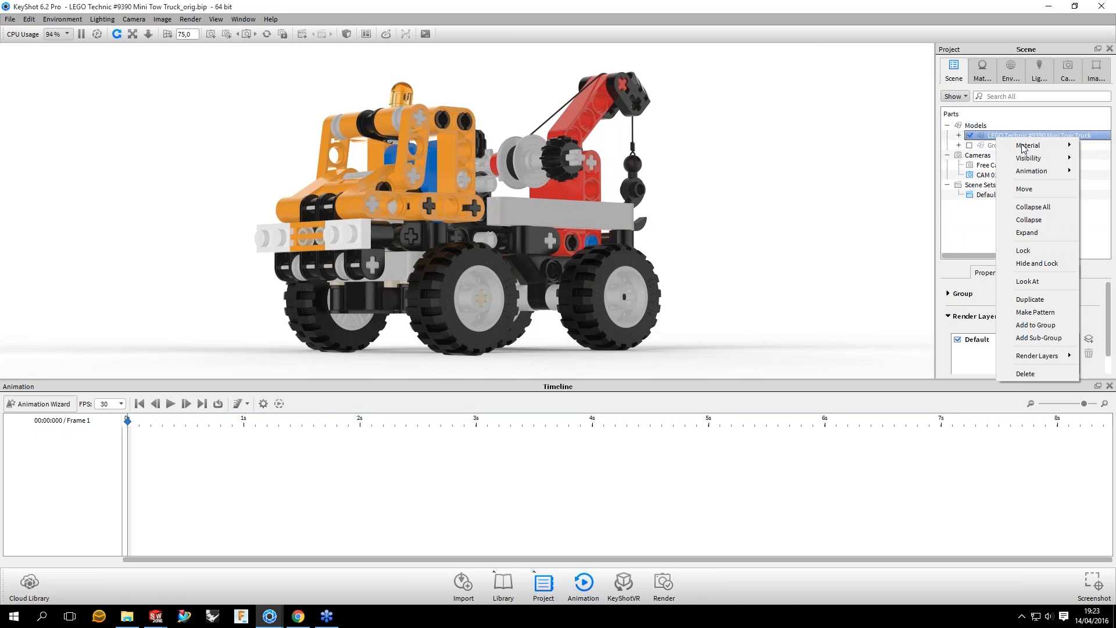
mouse_move(1024, 173)
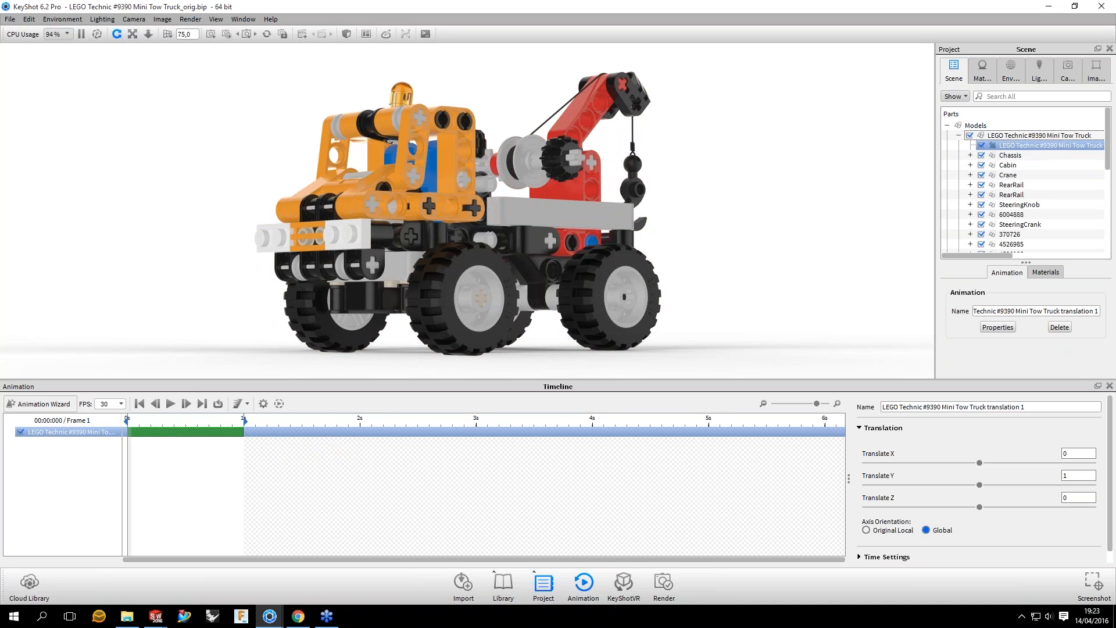
Step: Scrub the translation animation to its end at 1 second and check which scene units its distance uses
left_click_drag(128, 420, 240, 423)
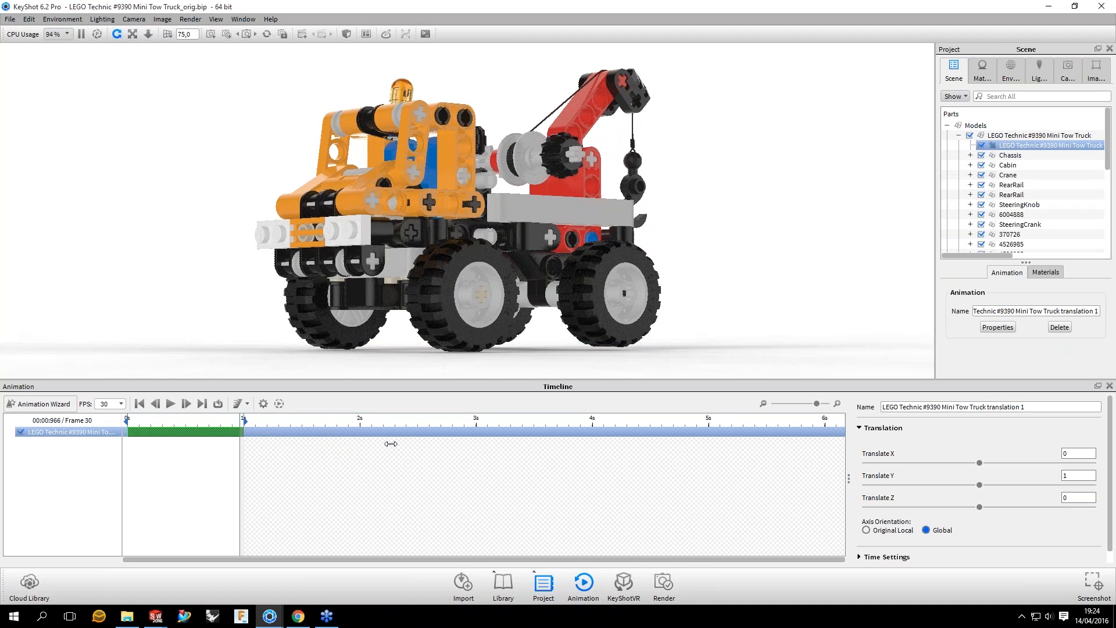
left_click_drag(391, 443, 244, 443)
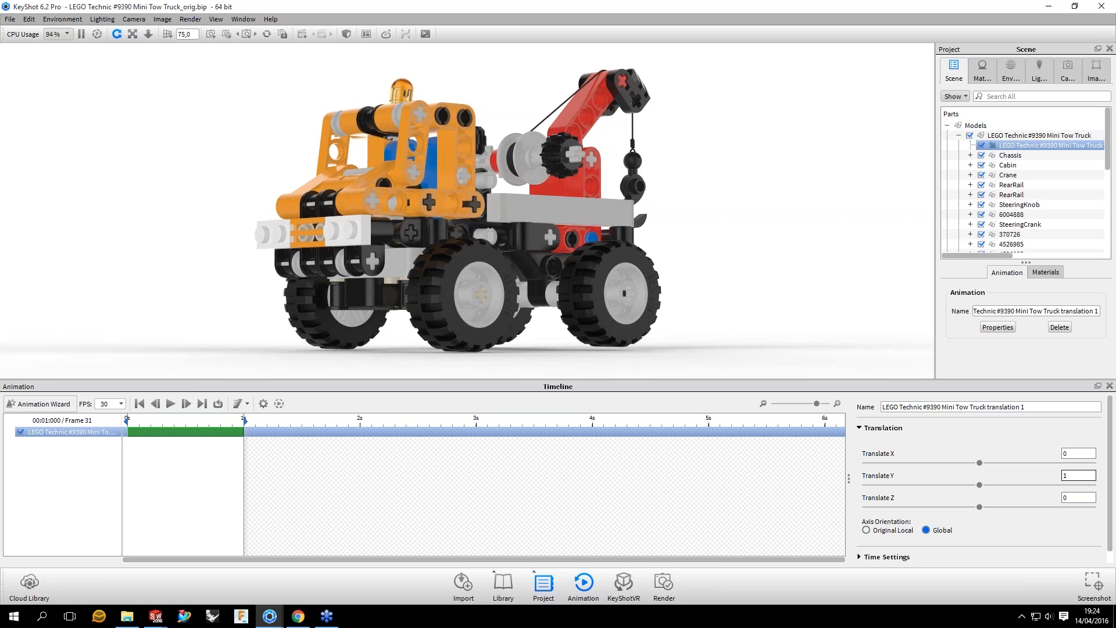
double_click(1073, 475)
type("1")
left_click(29, 20)
mouse_move(62, 94)
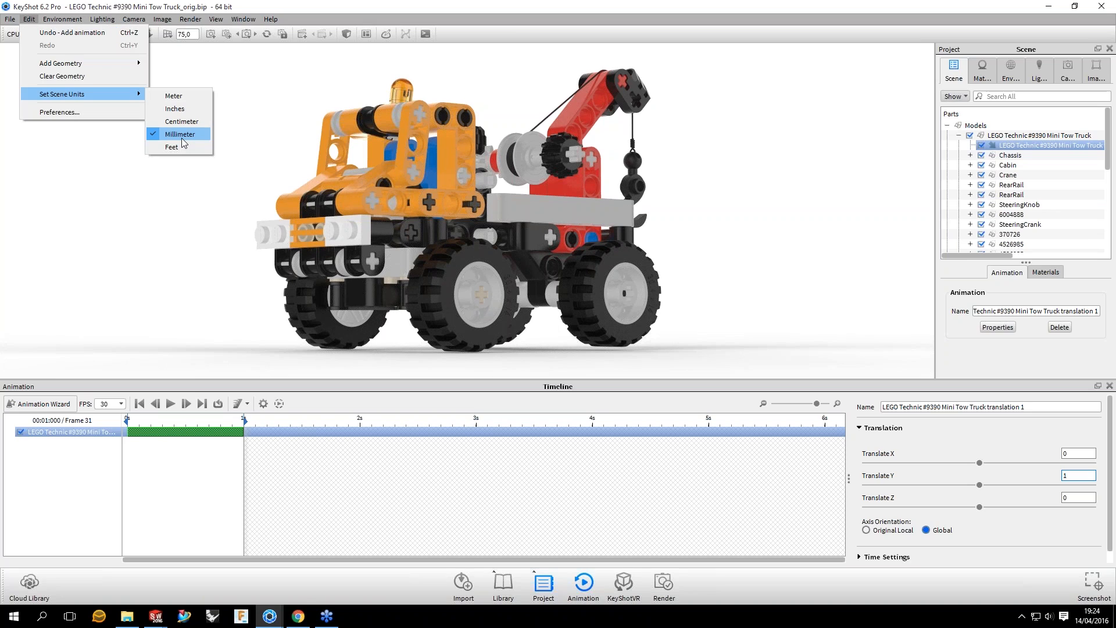
left_click(720, 145)
left_click(236, 507)
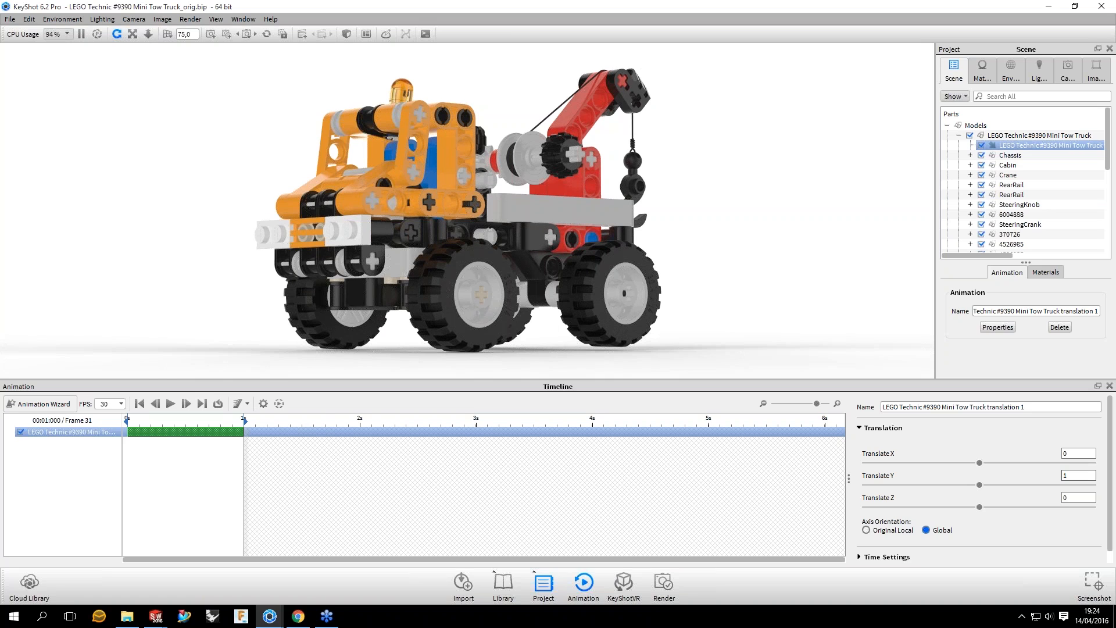
Step: Set the truck's translation to 0 in Y and 200 in Z
left_click(317, 418)
left_click(317, 417)
double_click(1060, 476)
type("0")
left_click(1076, 497)
double_click(1064, 497)
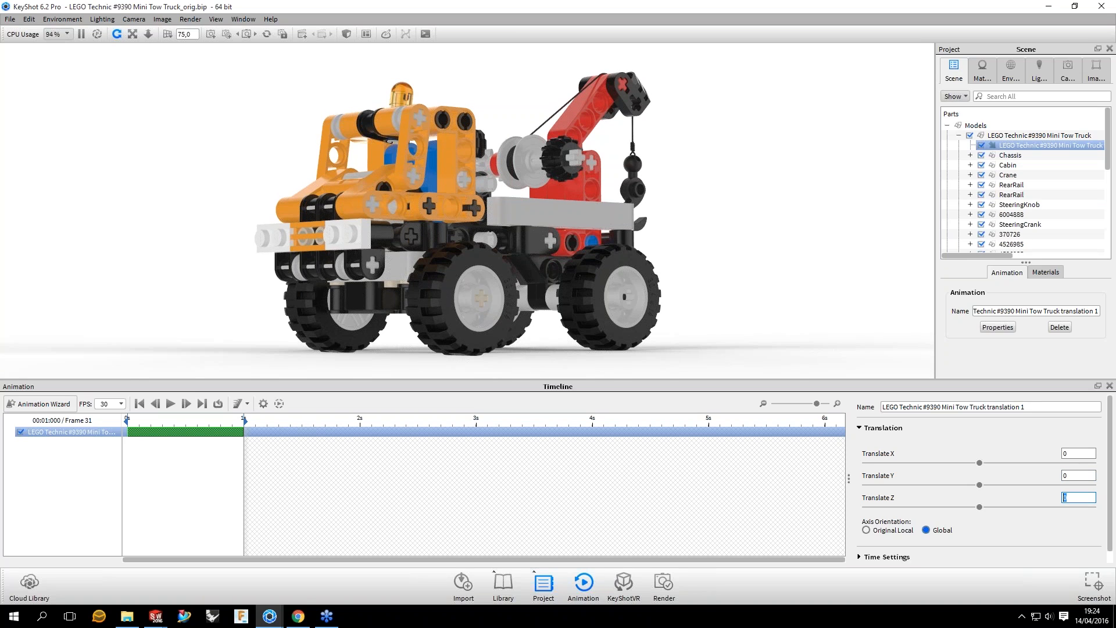
type("200")
key("Return")
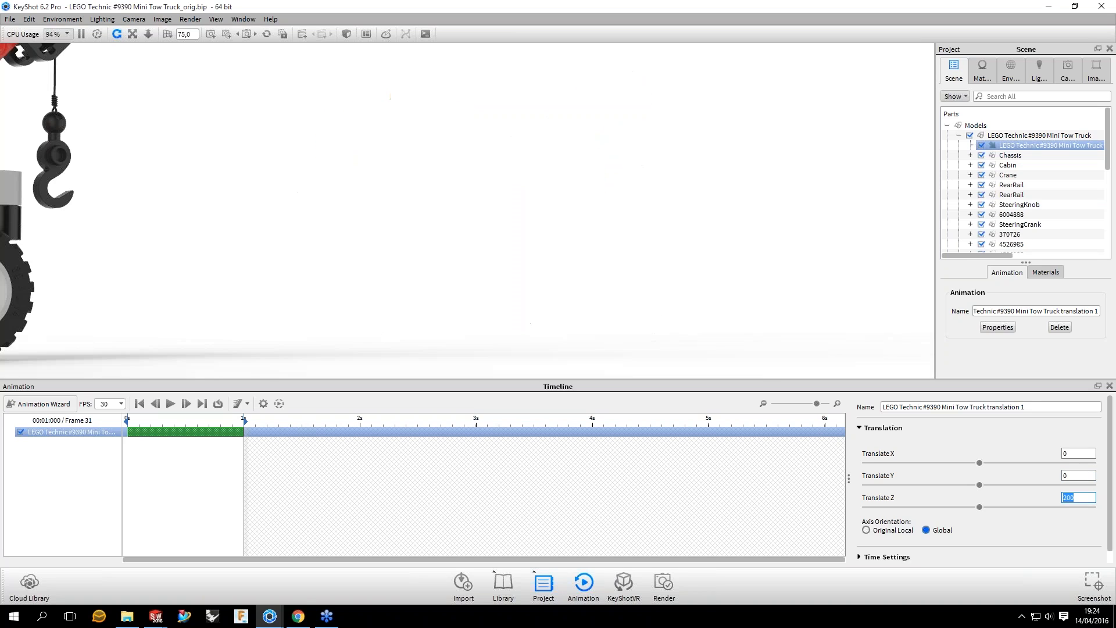
Step: Reverse the Z translation with -200, refine it to -286.5, and return to the first frame
type("-200")
key("Return")
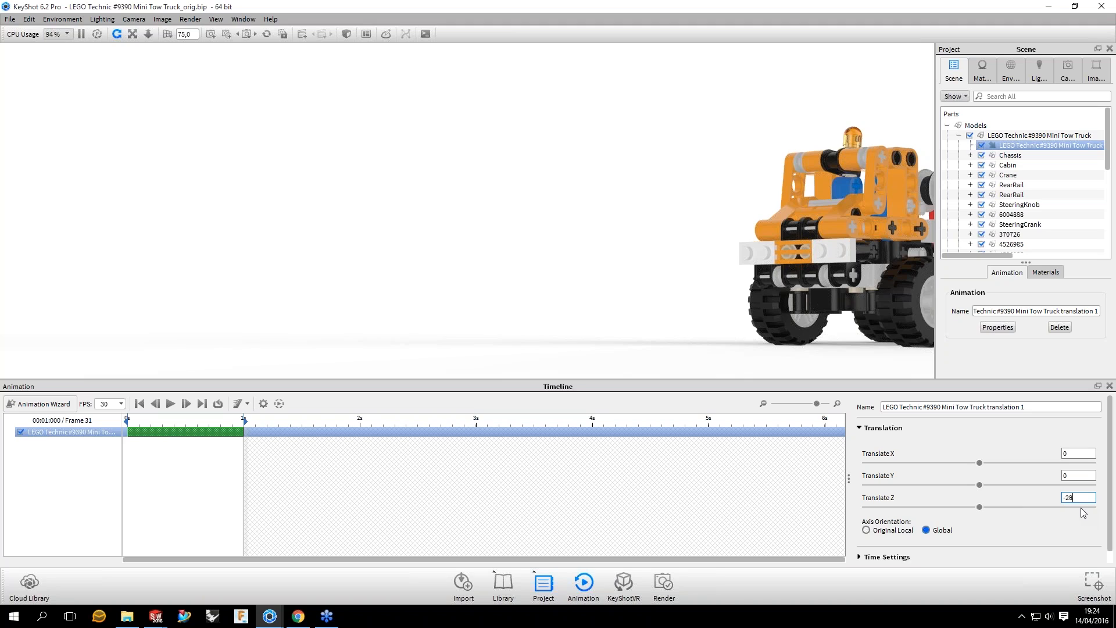
key("Return")
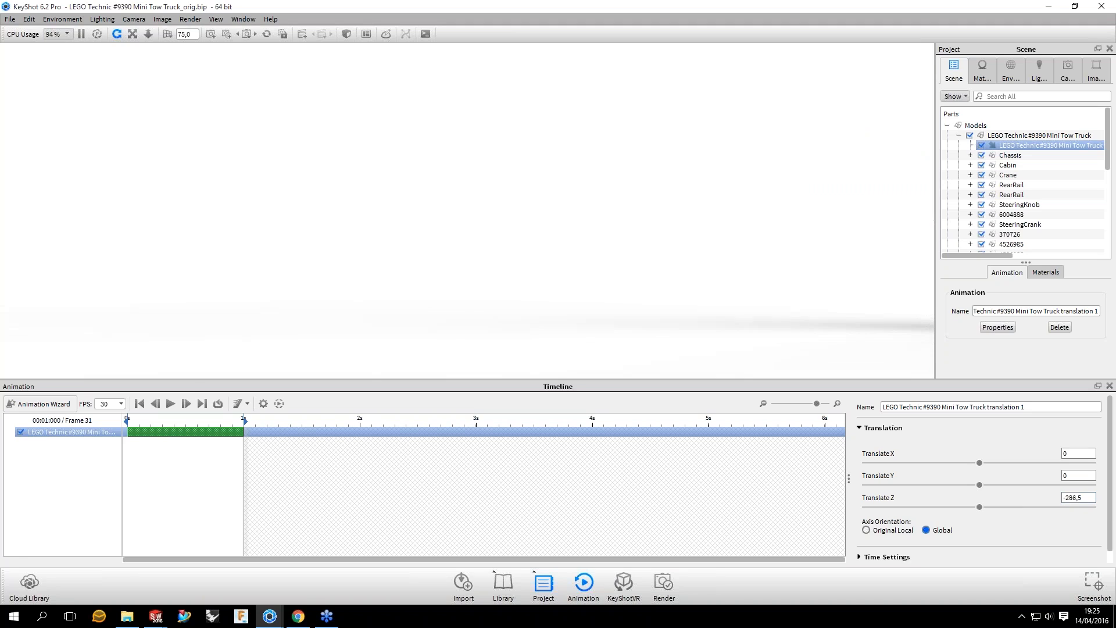
left_click(1075, 497)
left_click(127, 421)
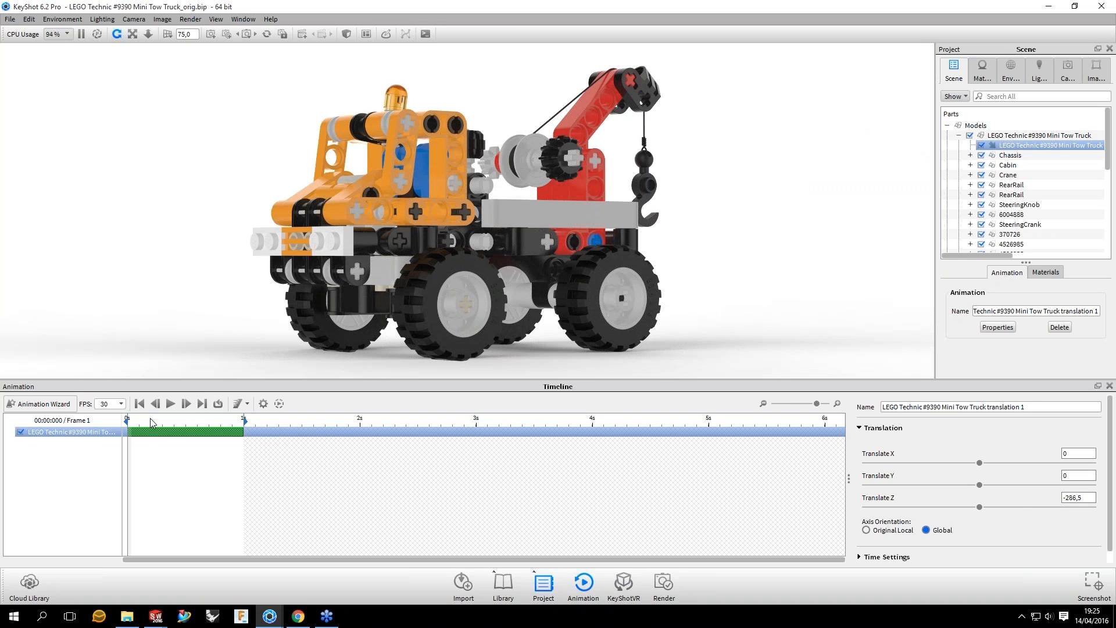
Step: Scrub the truck's translation animation to its end at 1 second and back to frame 11 to review the motion
left_click_drag(127, 420, 162, 419)
left_click(251, 415)
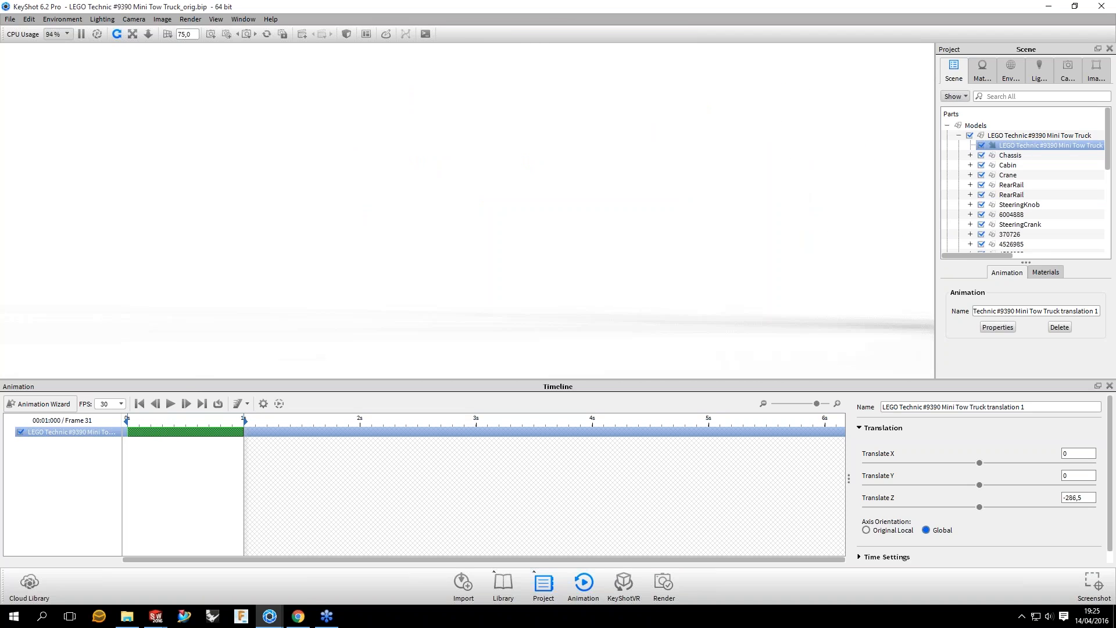
mouse_move(244, 420)
left_mouse_down()
mouse_move(128, 420)
mouse_move(244, 420)
left_mouse_up()
left_click(182, 420)
left_click_drag(182, 419, 166, 420)
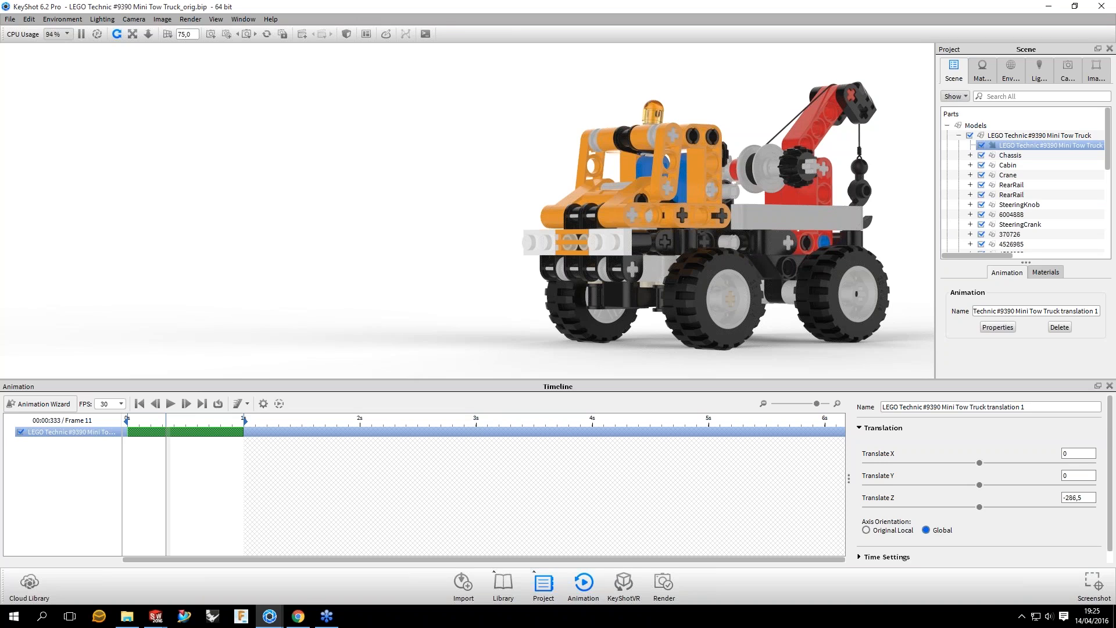
Step: Try the Original Local axis orientation for the translation, scrub between frames 13 and 11 to compare, and restore Global
left_click_drag(558, 380, 557, 403)
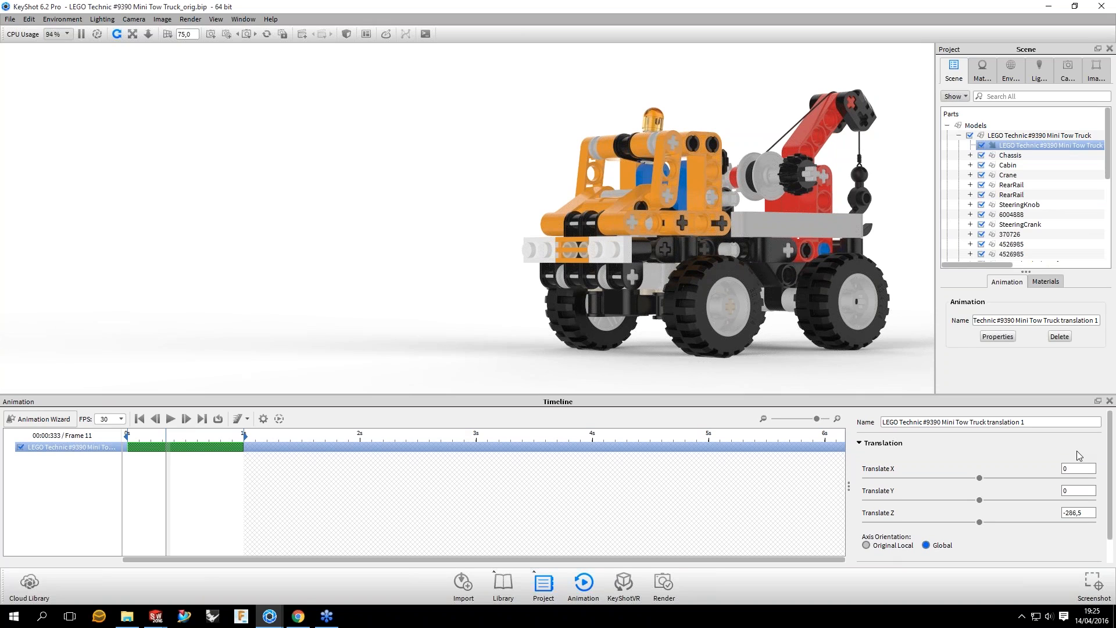
left_click(885, 547)
left_click(175, 439)
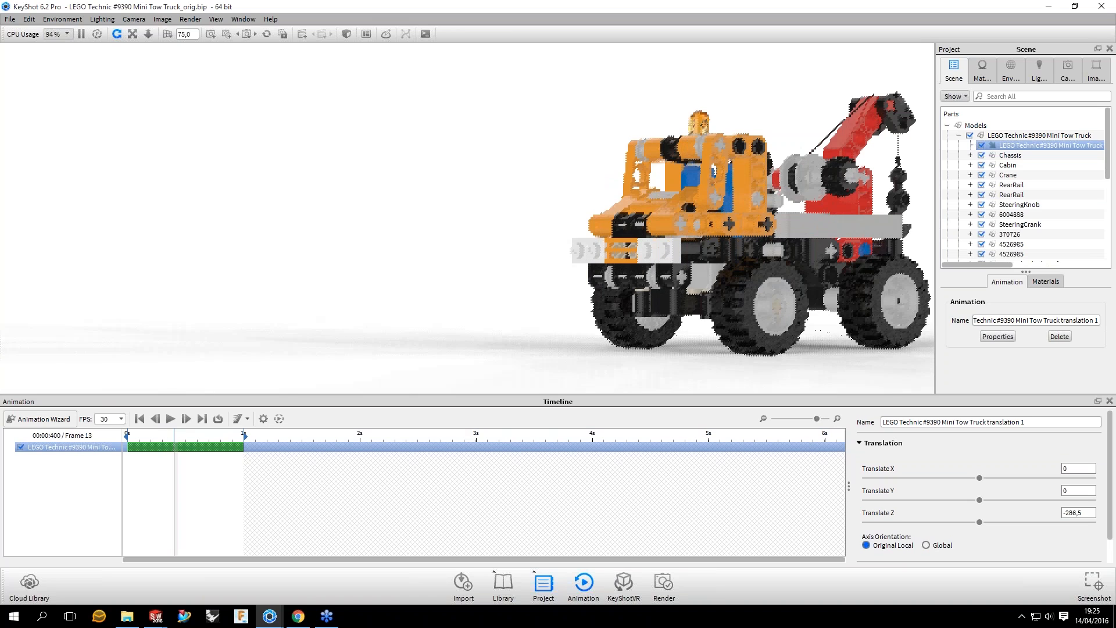
left_click_drag(174, 437, 166, 437)
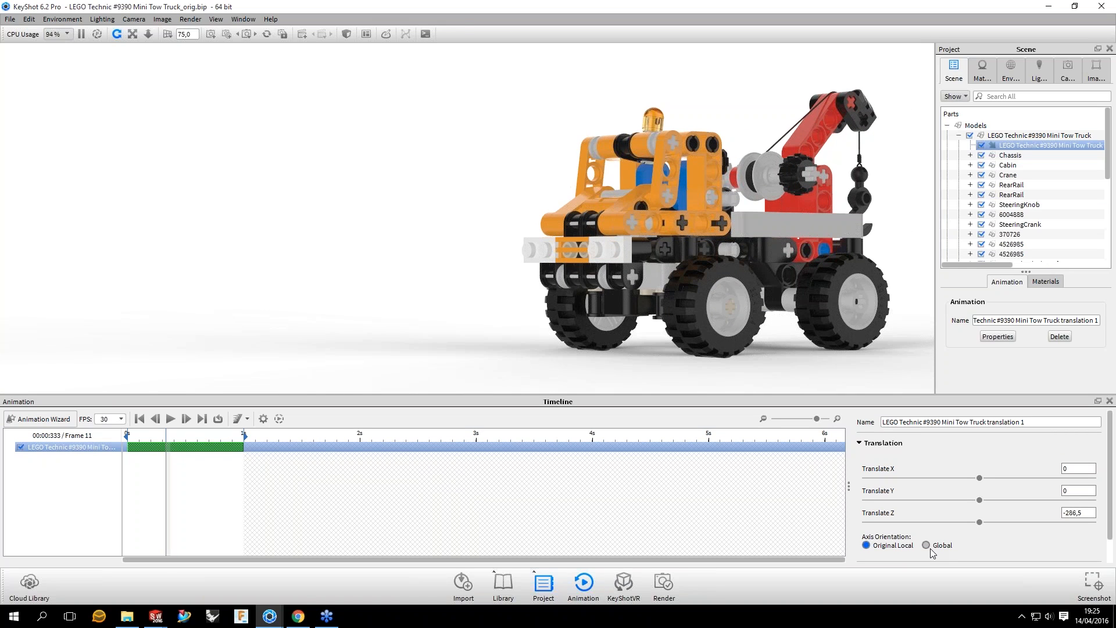
left_click(927, 546)
Step: Show the coordinate legend in the viewport and examine the axis directions relative to the truck
key("z")
left_click_drag(454, 234, 453, 265)
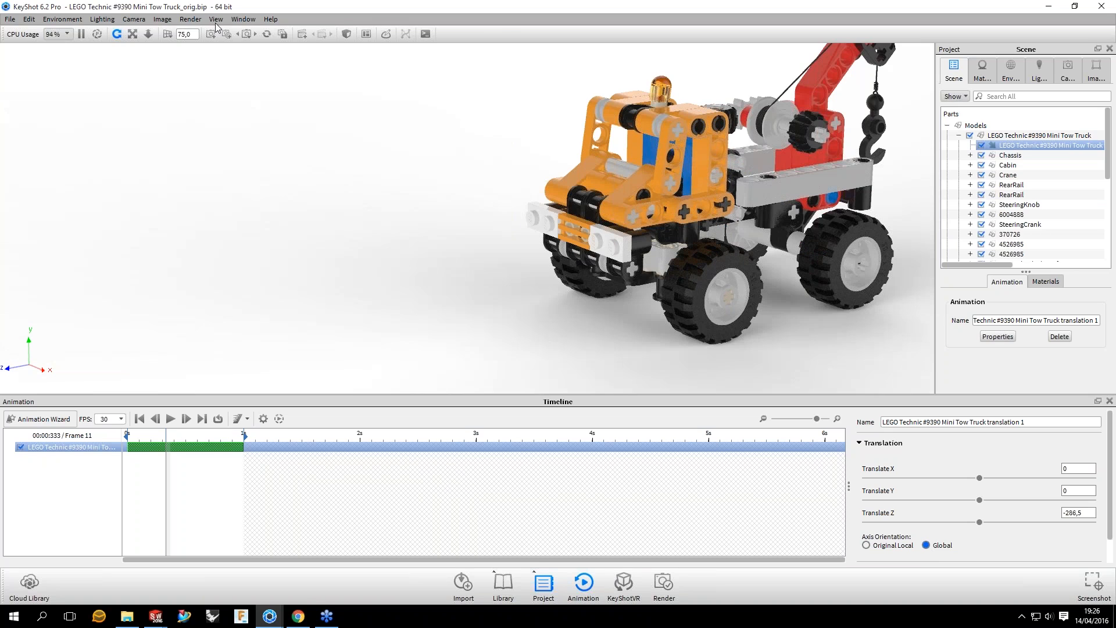
left_click(216, 20)
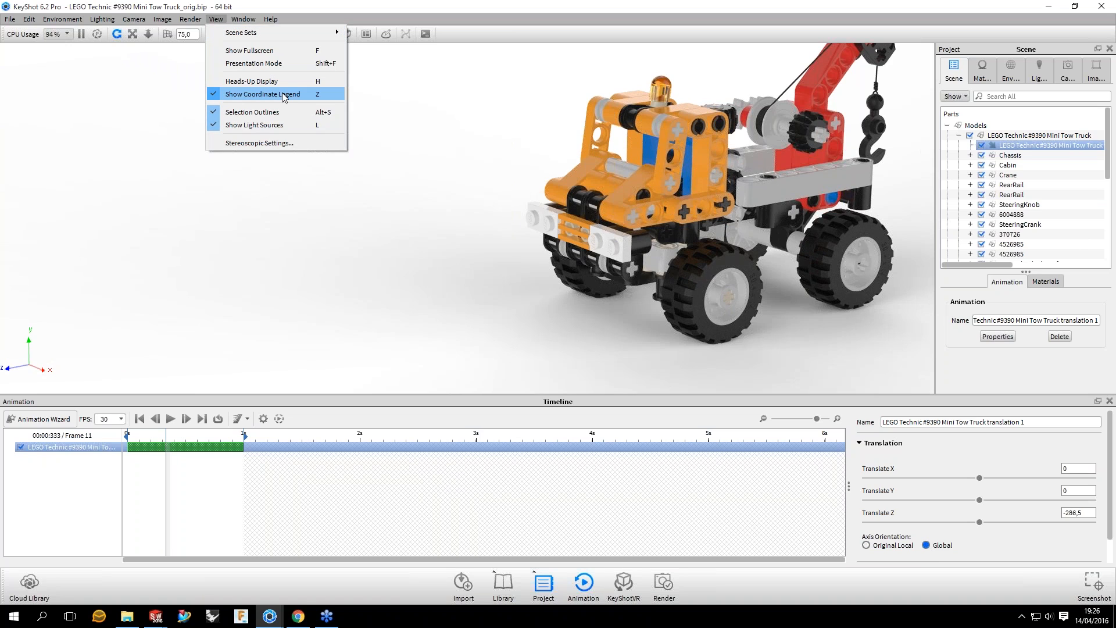
left_click(62, 367)
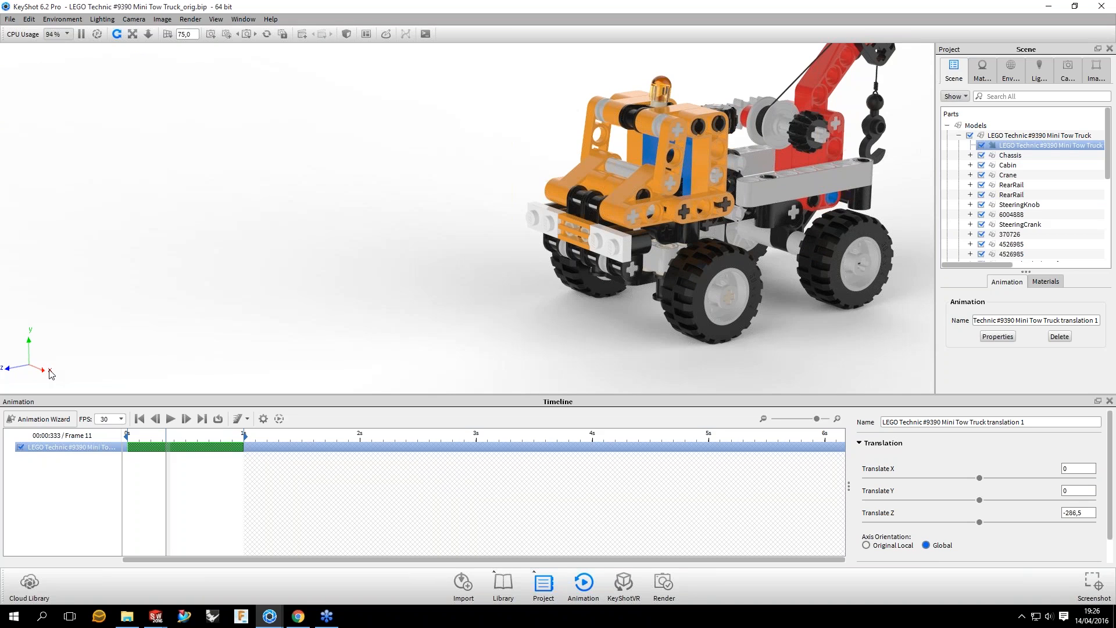
left_click_drag(50, 371, 52, 372)
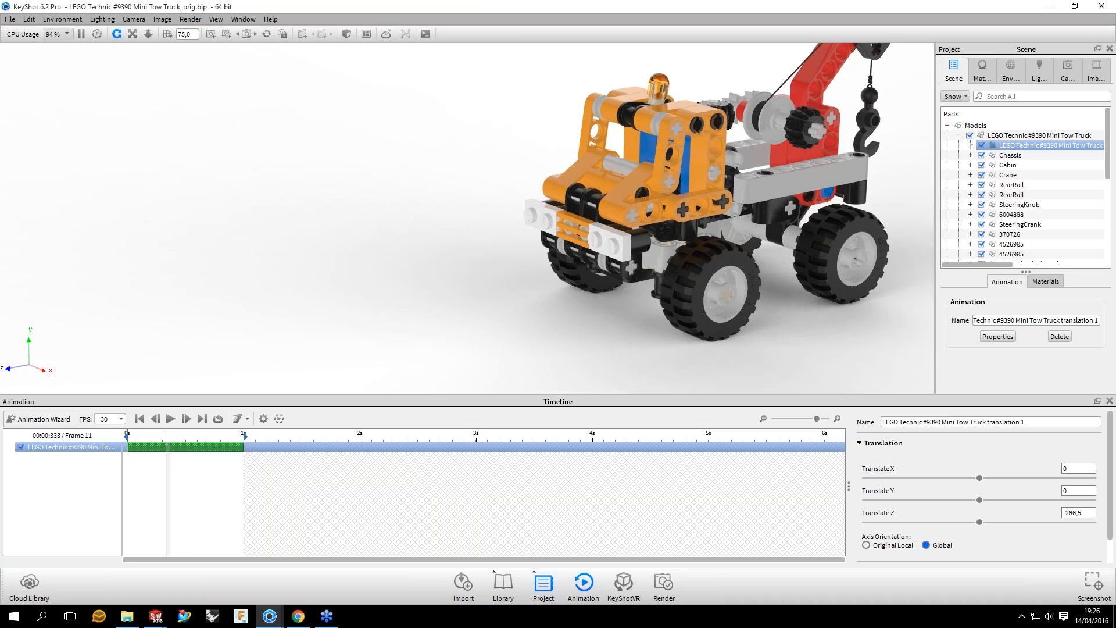
Step: Scrub the translation against the coordinate legend, finishing at the animation's end at 1 second
left_click_drag(166, 441, 229, 446)
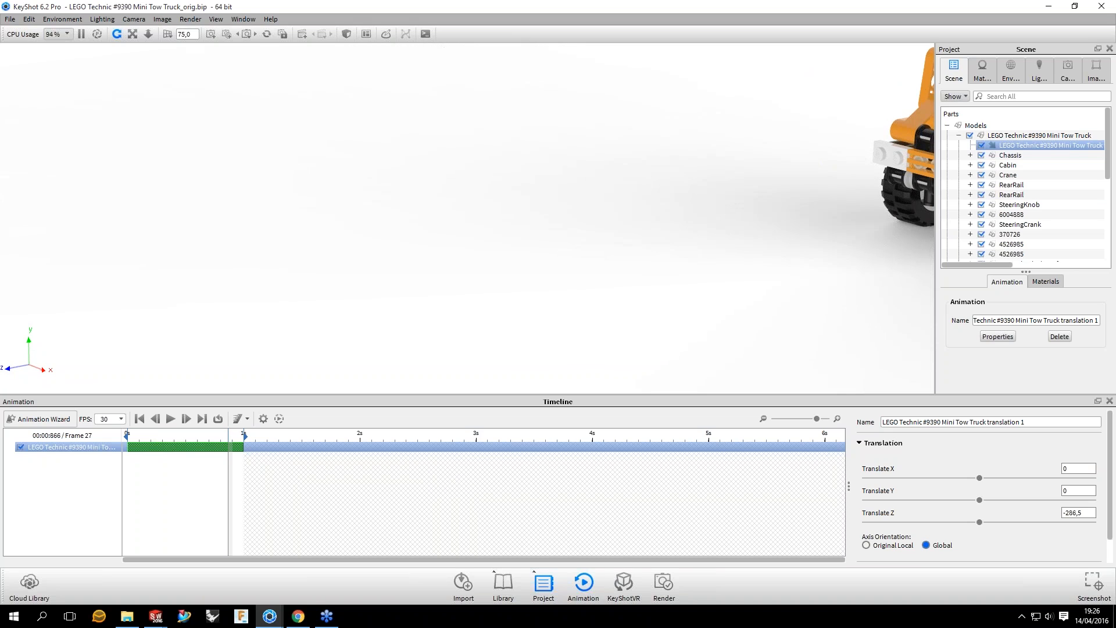
left_click(175, 436)
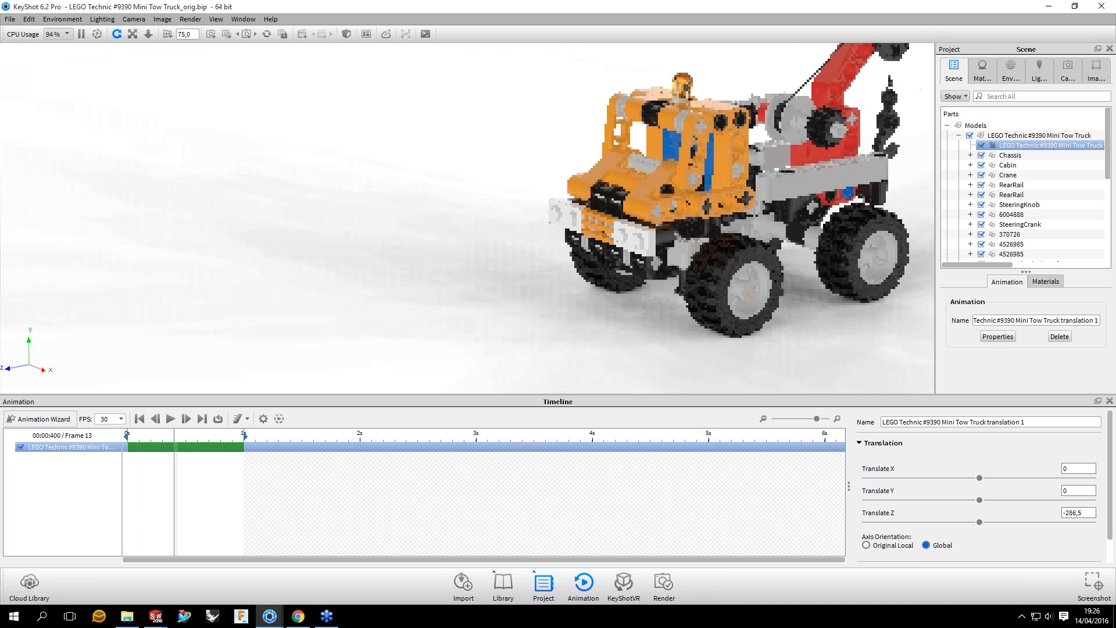
left_click_drag(175, 436, 244, 436)
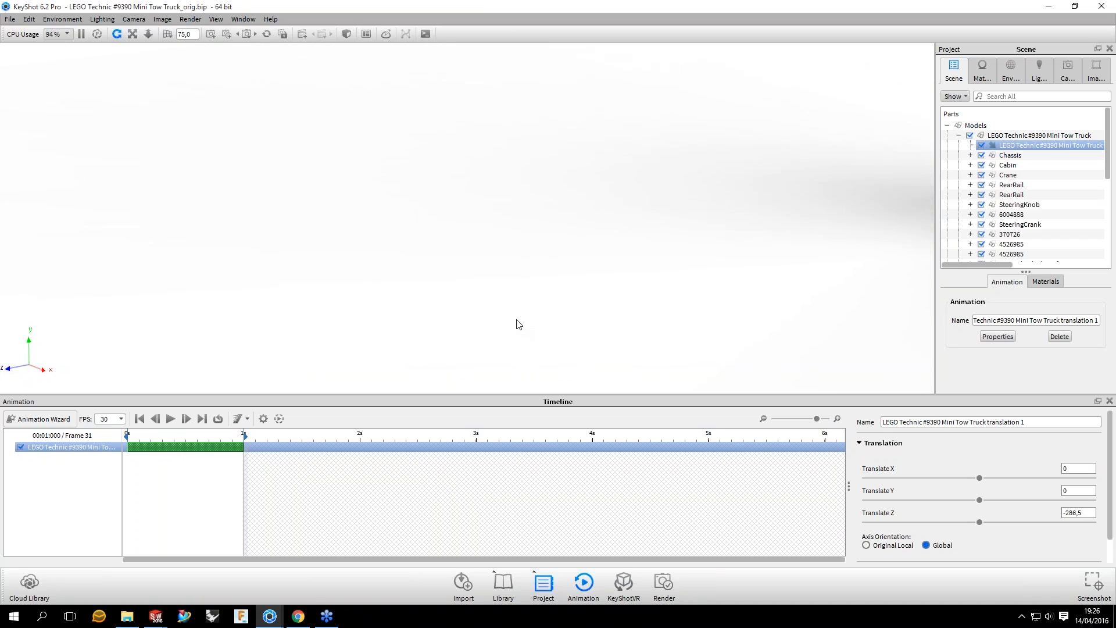
Step: Mirror the truck's translation animation in the timeline
left_click_drag(519, 324, 519, 325)
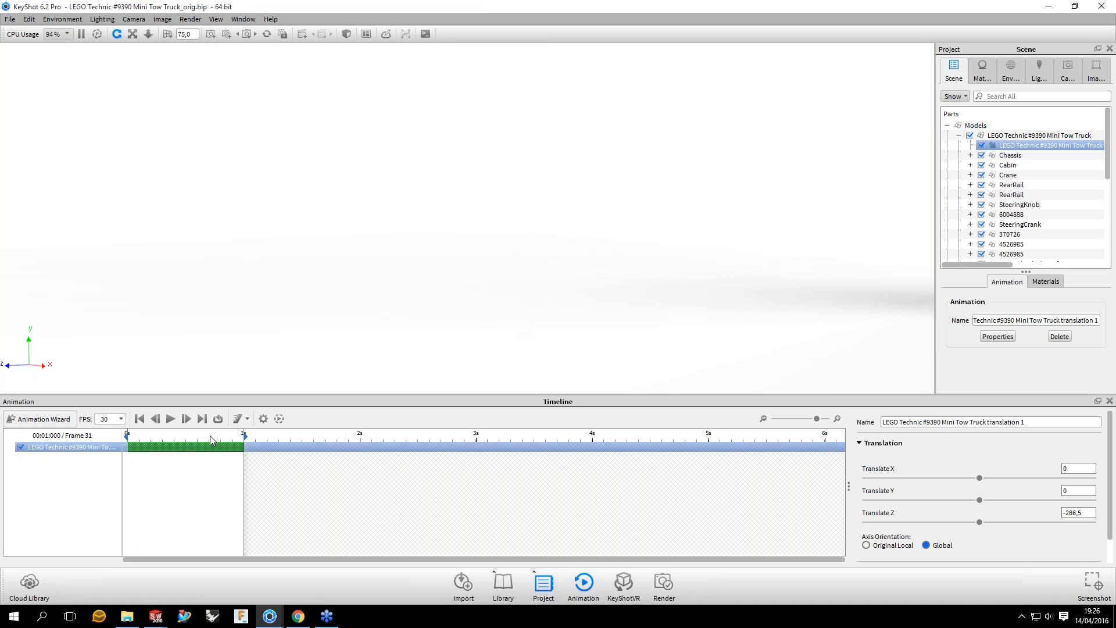
right_click(87, 453)
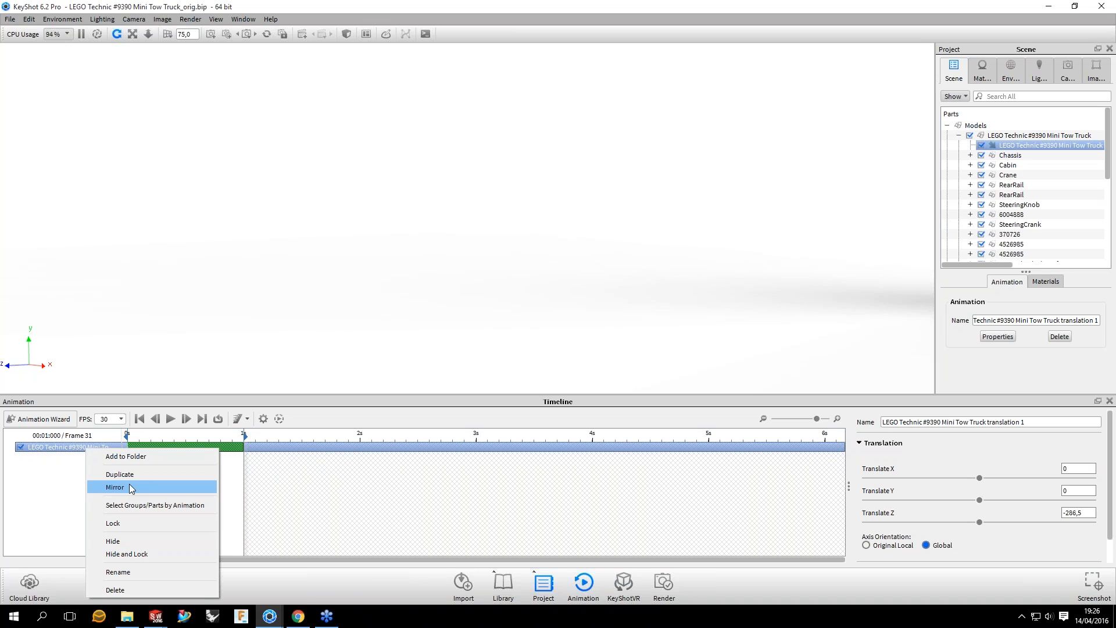
left_click(130, 487)
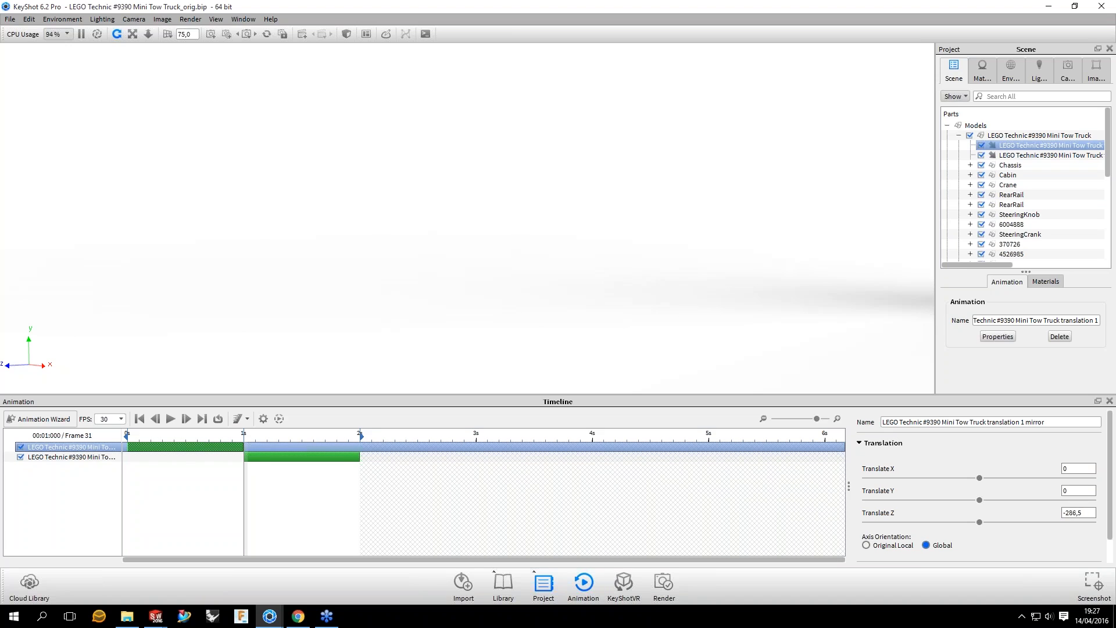
Step: Set the mirrored truck translation's Translate Z to 286,5 and scrub the return motion from 1 to 2 seconds
left_click(1066, 511)
key("BackSpace")
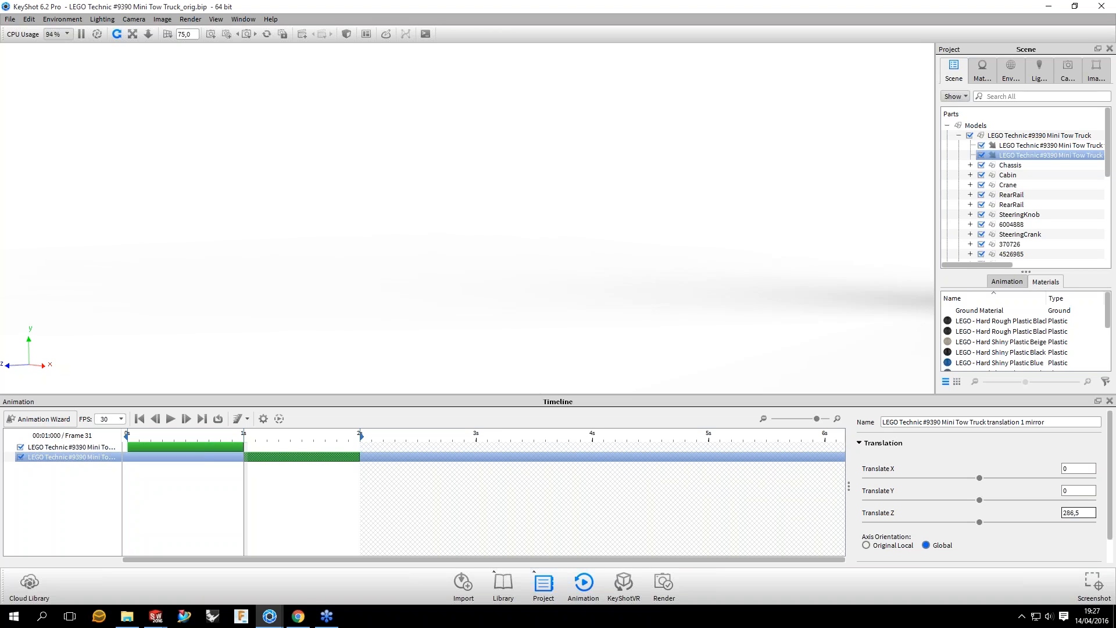
left_click_drag(245, 441, 376, 443)
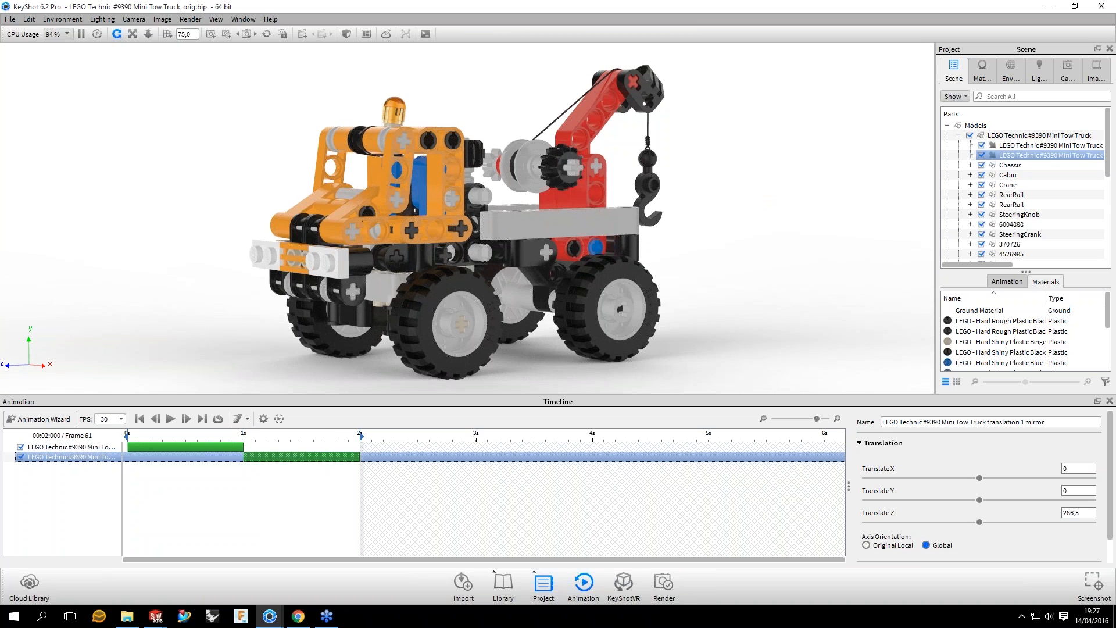
Step: Extend the mirrored translation to end at 3 seconds for a 2-second duration, and scrub through the slower return motion
left_click_drag(406, 460, 476, 455)
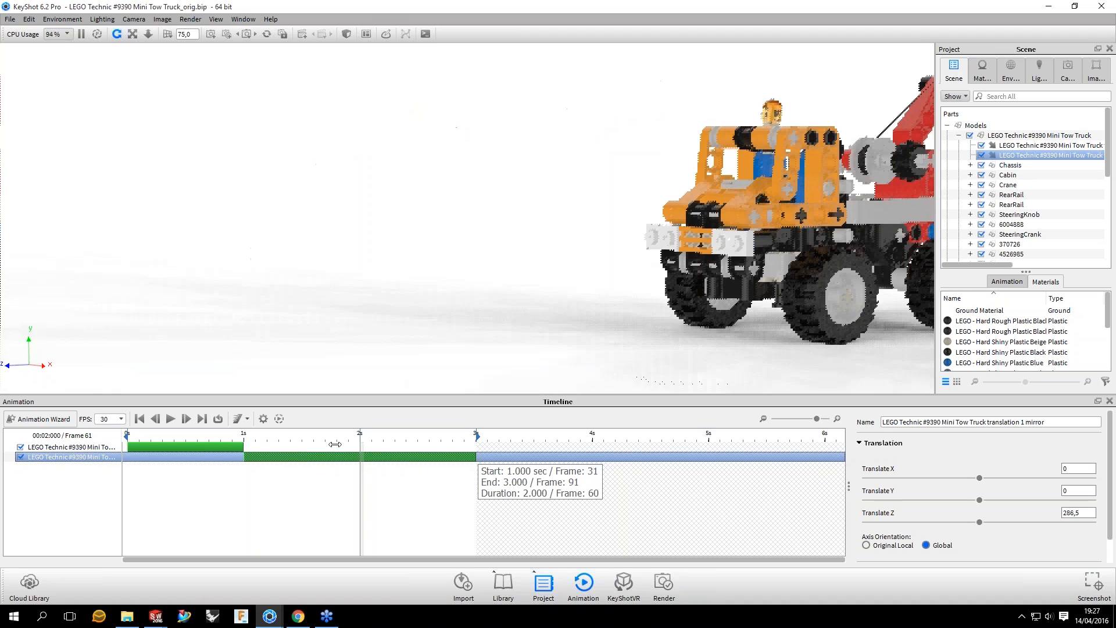
left_click_drag(335, 444, 430, 452)
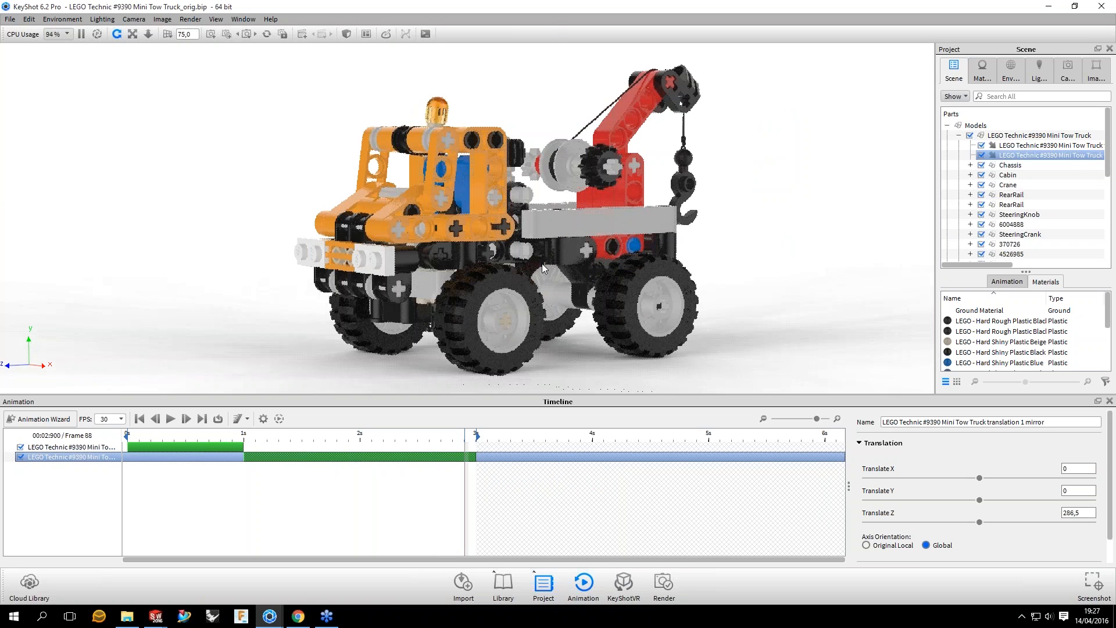
left_click_drag(445, 433, 397, 430)
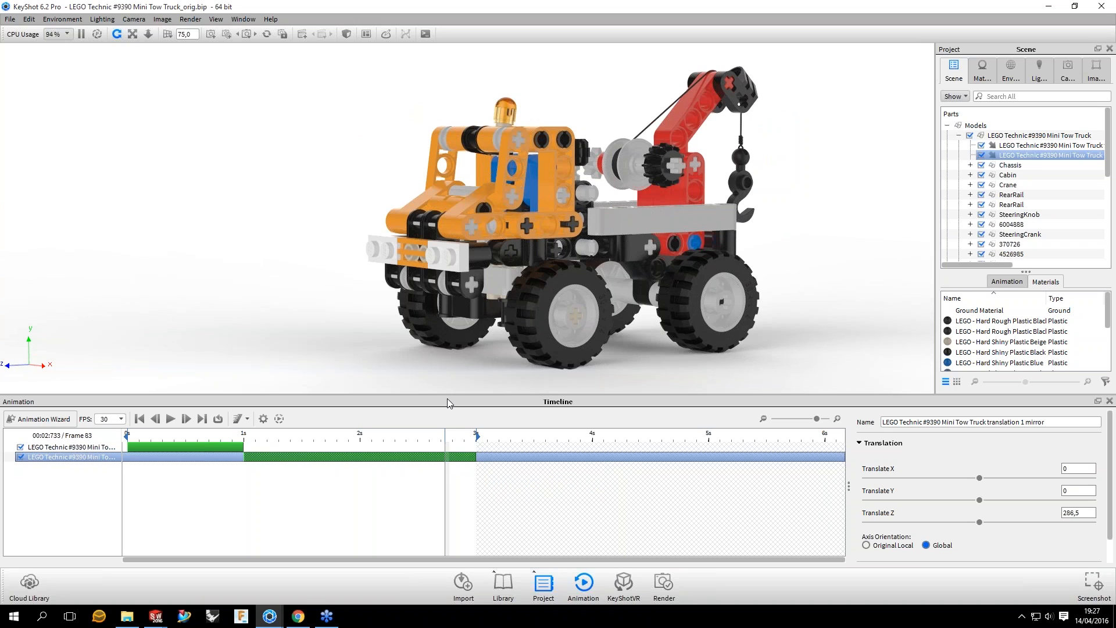
left_click_drag(445, 433, 372, 456)
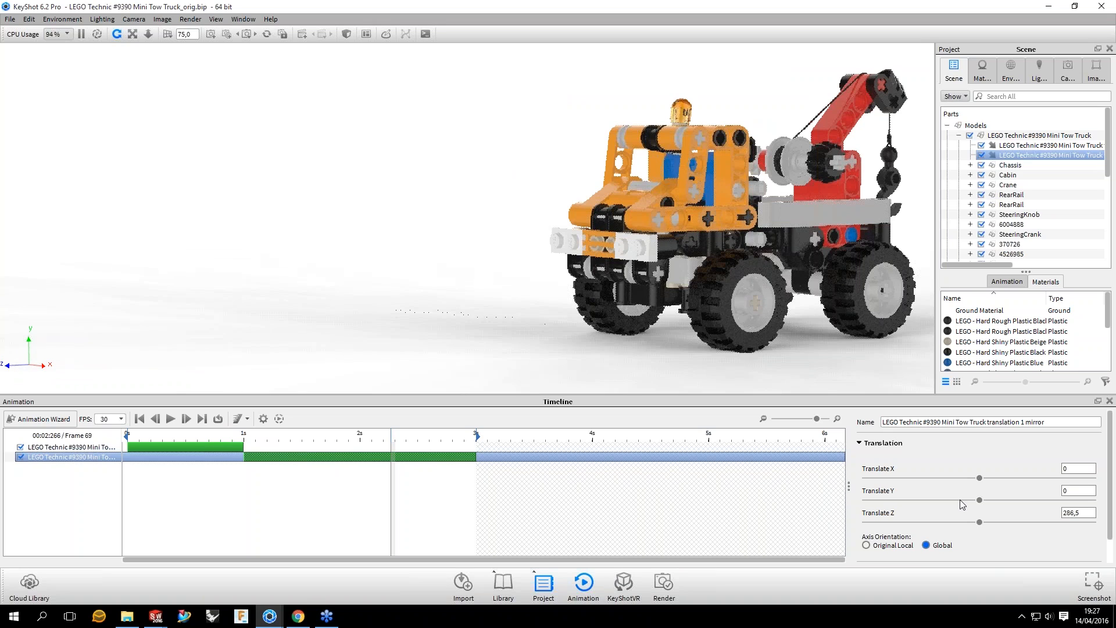
Step: Set the mirrored translation's motion ease to Ease In/Out and scrub through the eased return motion
scroll(960, 500, "down", 3)
left_click(960, 500)
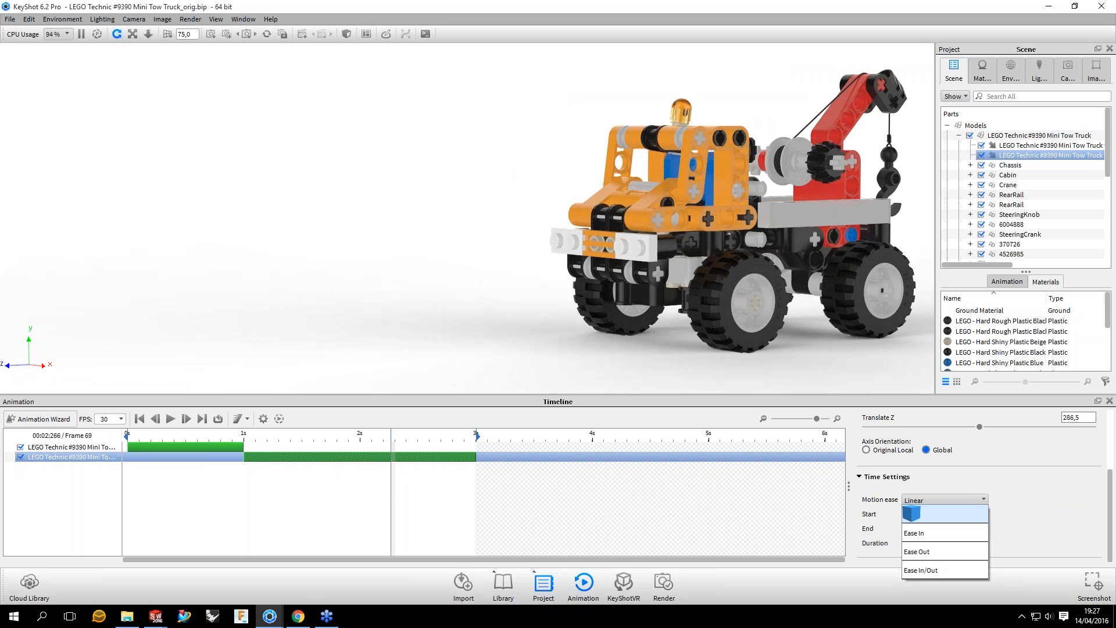
left_click(920, 570)
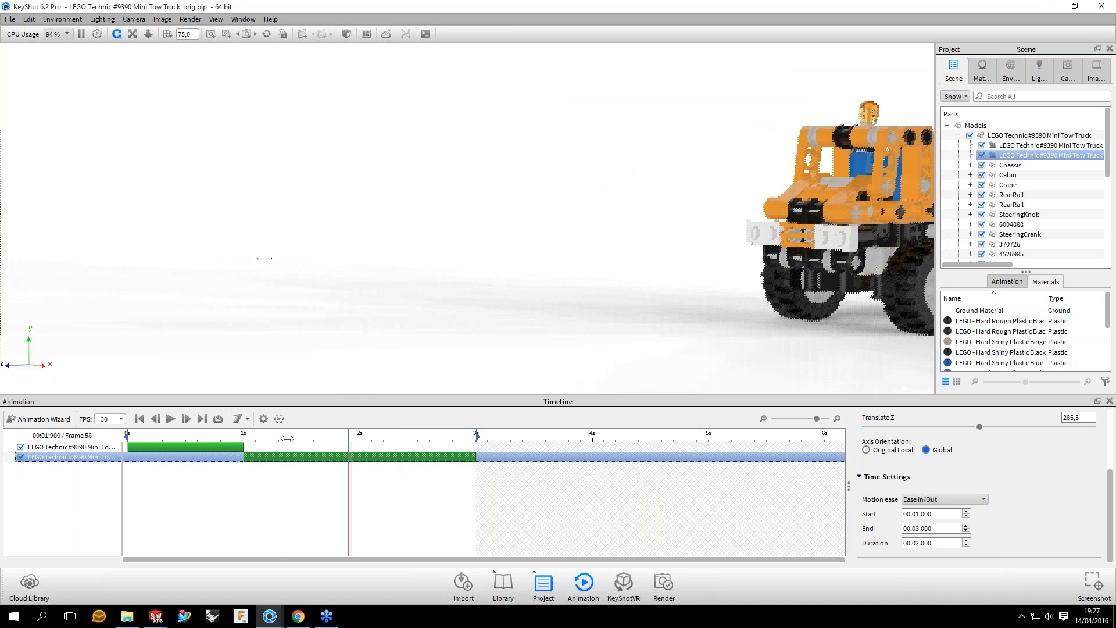
left_click(279, 438)
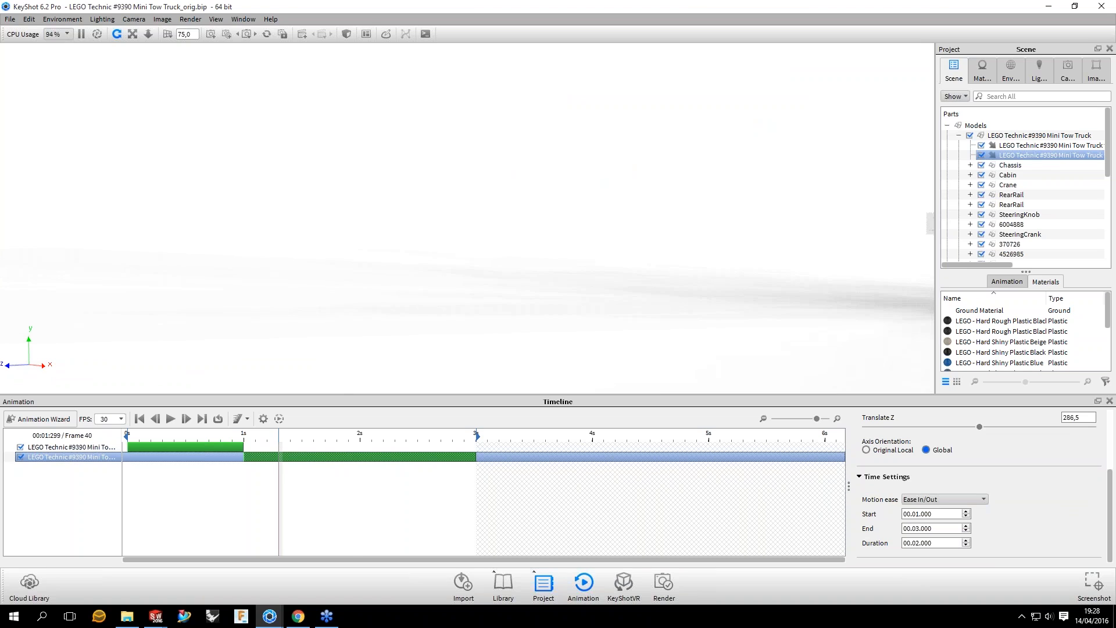
left_click_drag(279, 438, 352, 438)
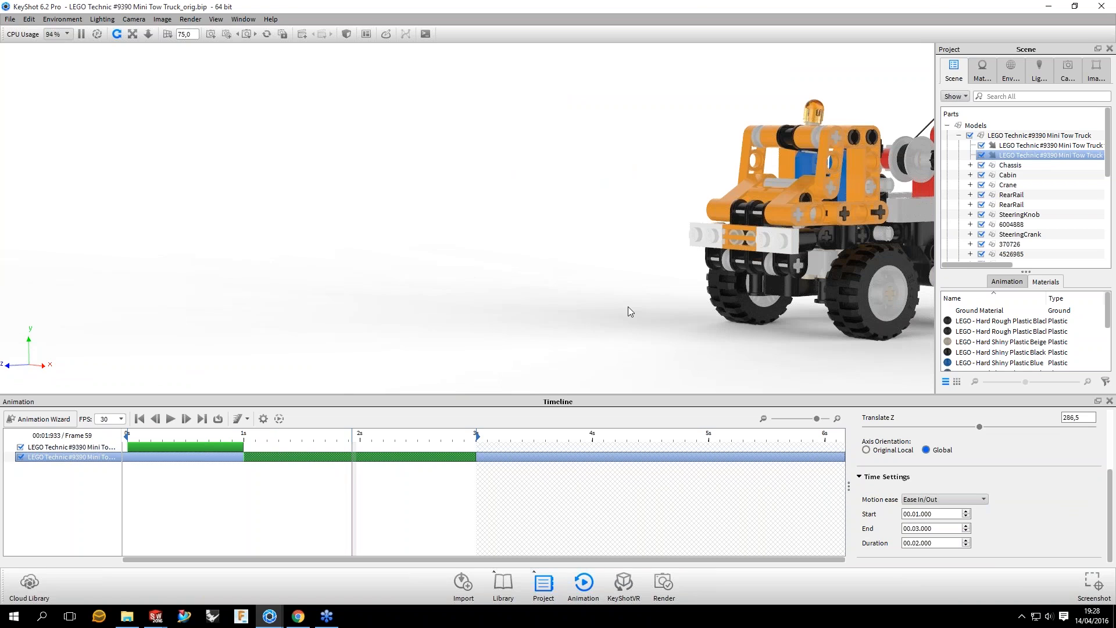
Step: Add a rotation animation to the truck's near front Wheel group
left_click_drag(628, 306, 615, 263)
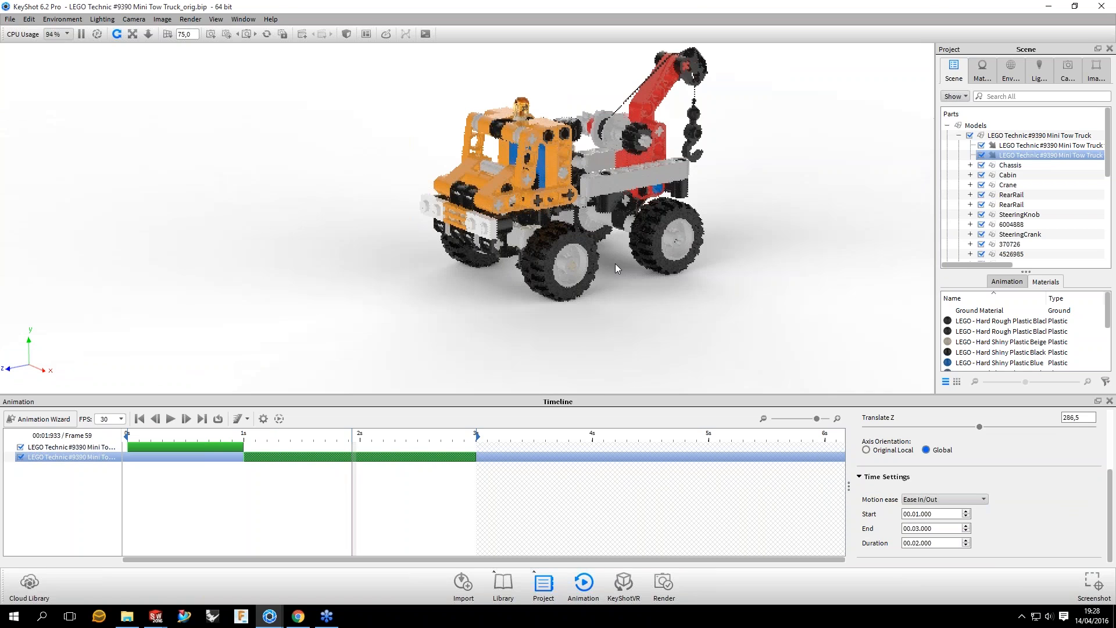
scroll(615, 263, "up", 2)
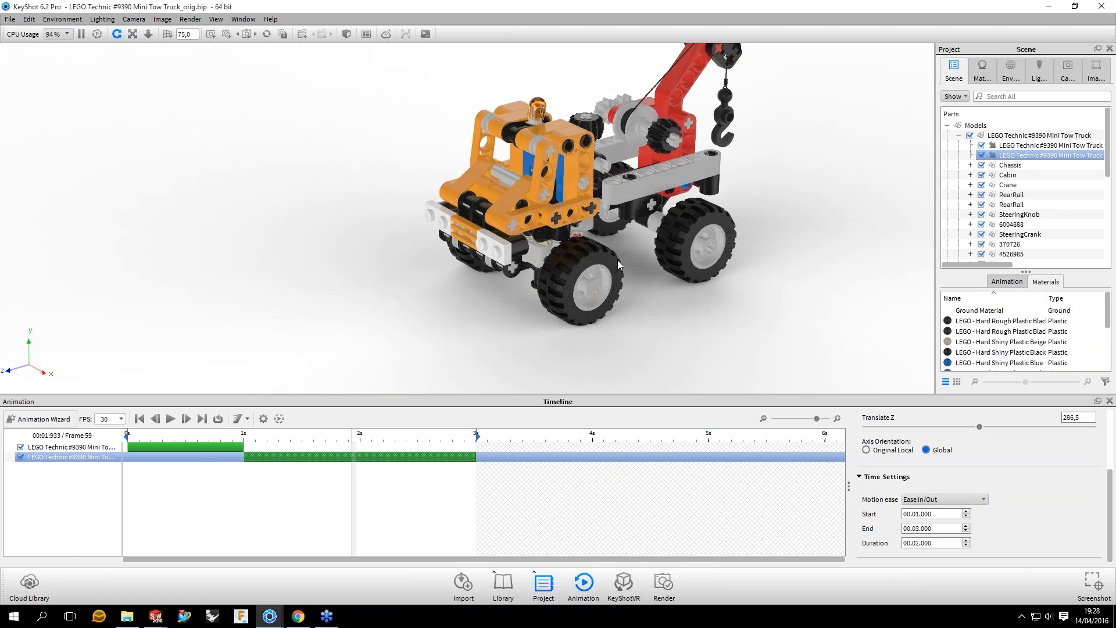
scroll(613, 267, "up", 2)
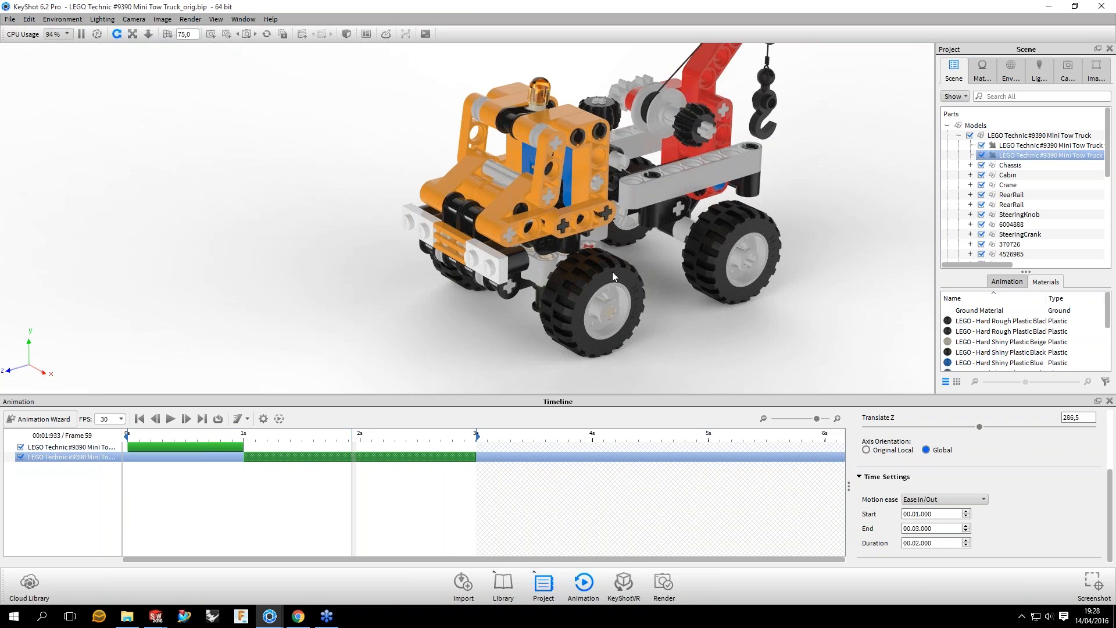
left_click(612, 271)
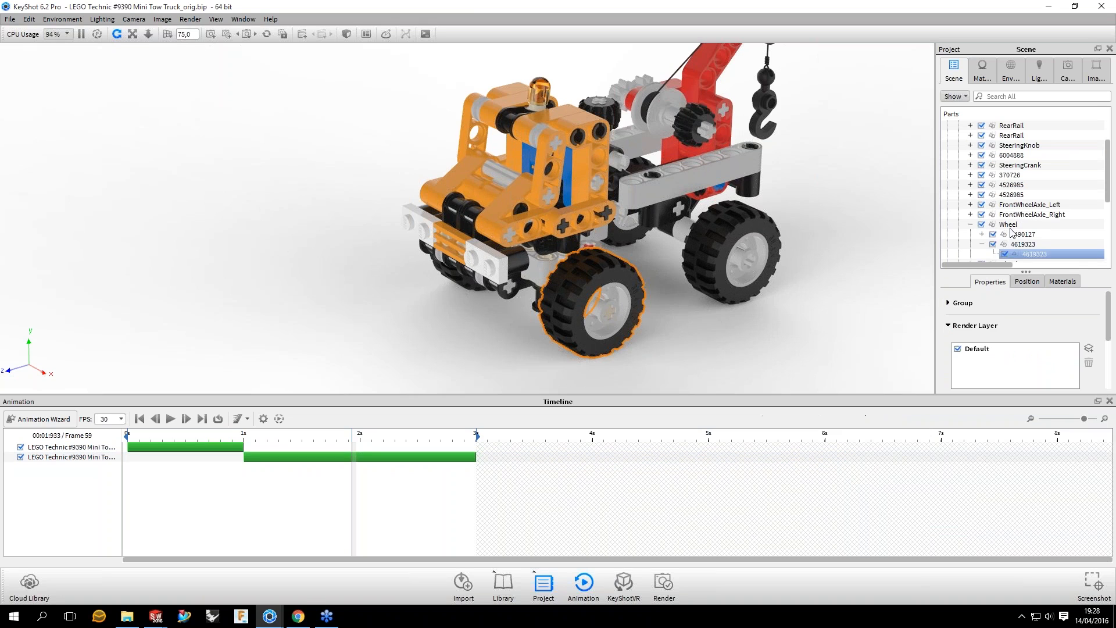
left_click(1009, 225)
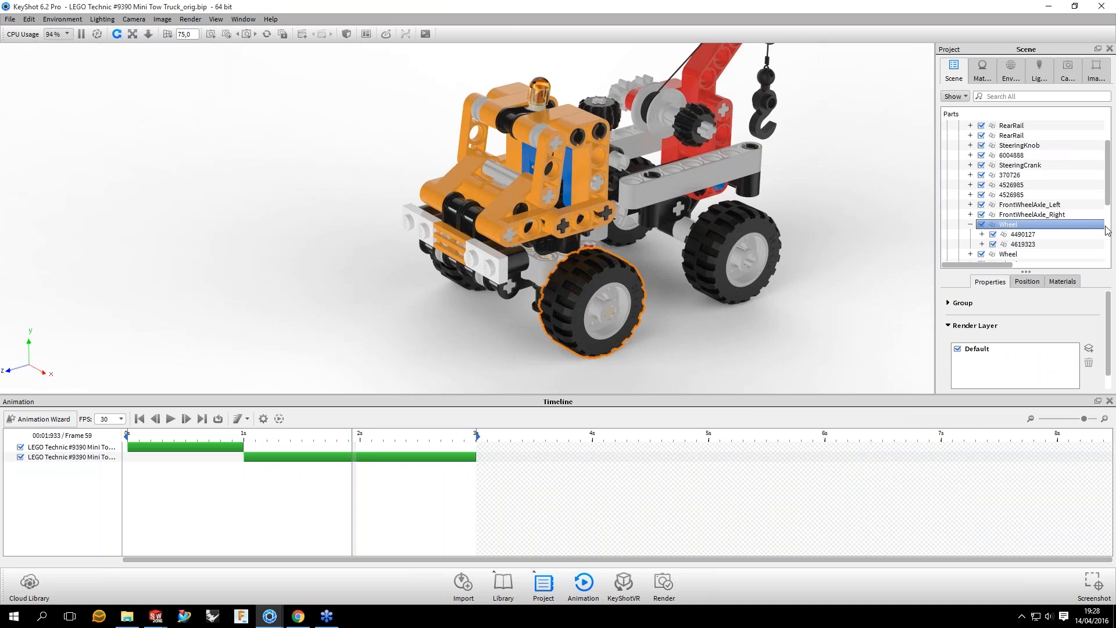
right_click(1010, 226)
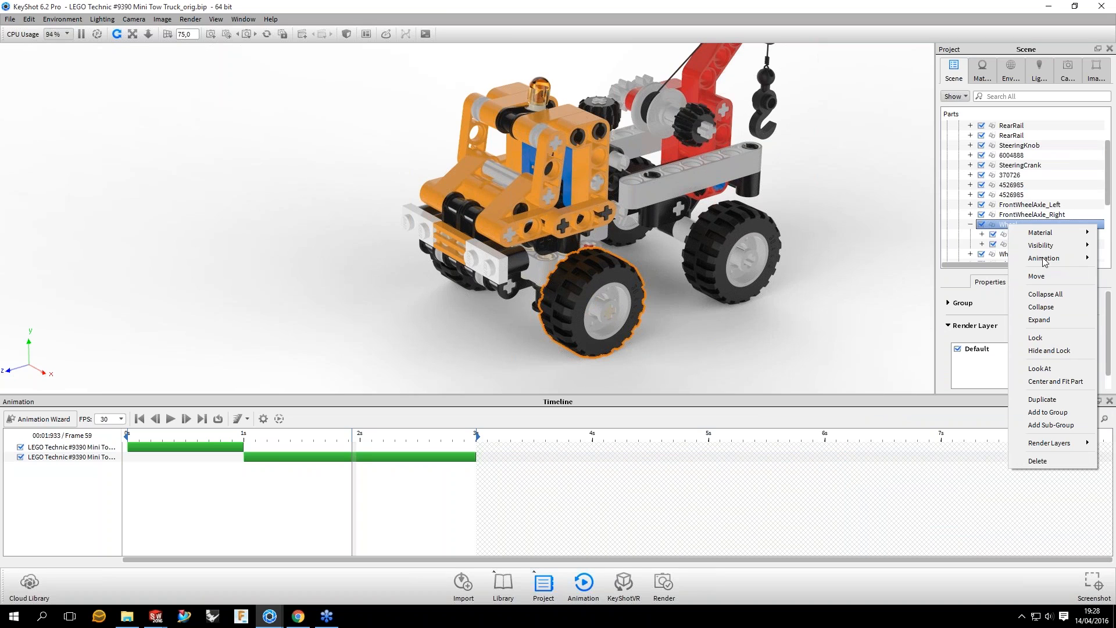
mouse_move(1044, 261)
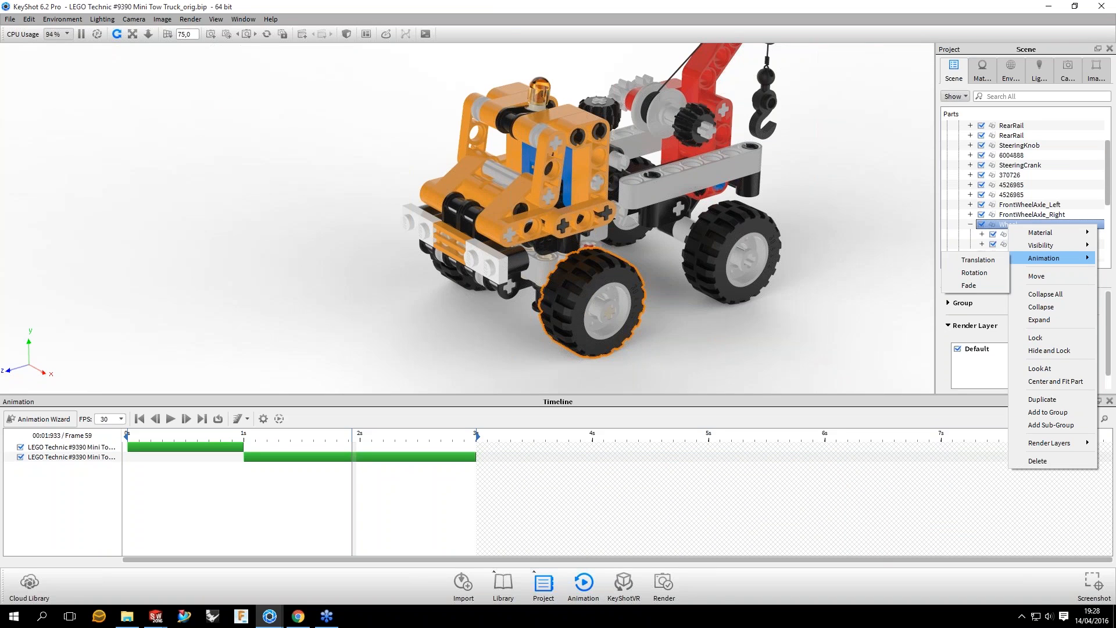
left_click(974, 272)
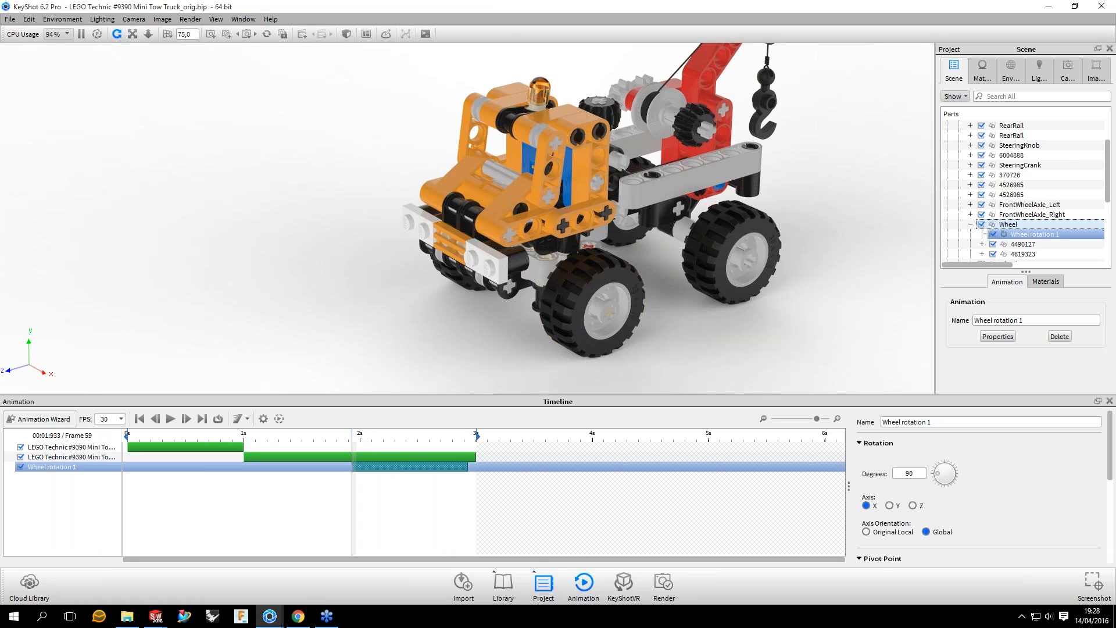
Step: Align the wheel rotation with the return motion, starting at 1 second and ending at 3 seconds
left_click_drag(390, 467, 293, 467)
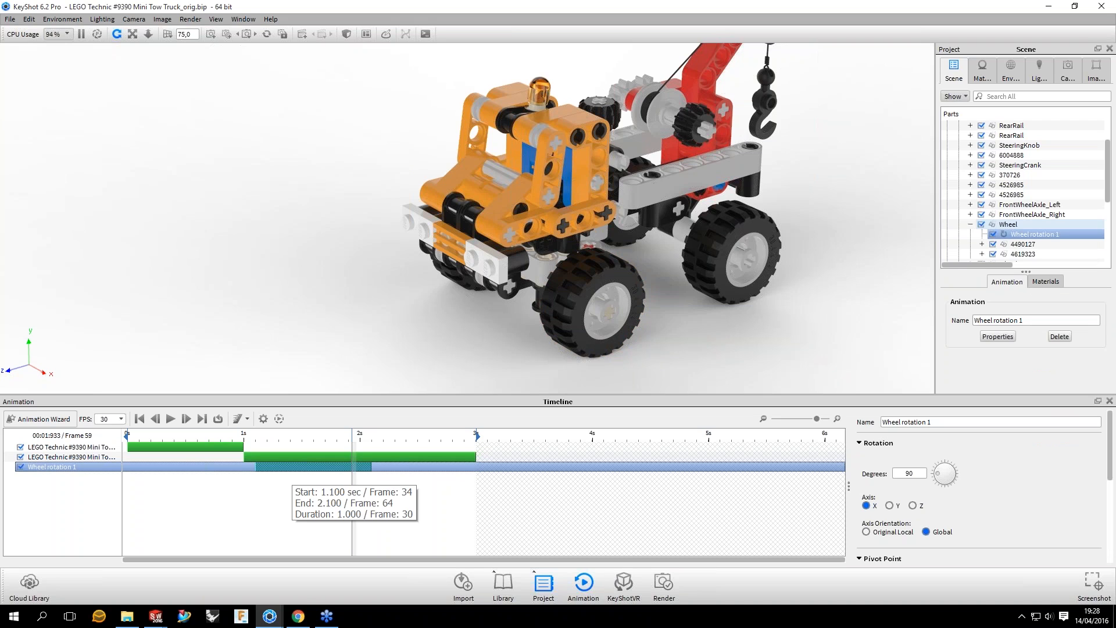
left_click_drag(294, 467, 283, 467)
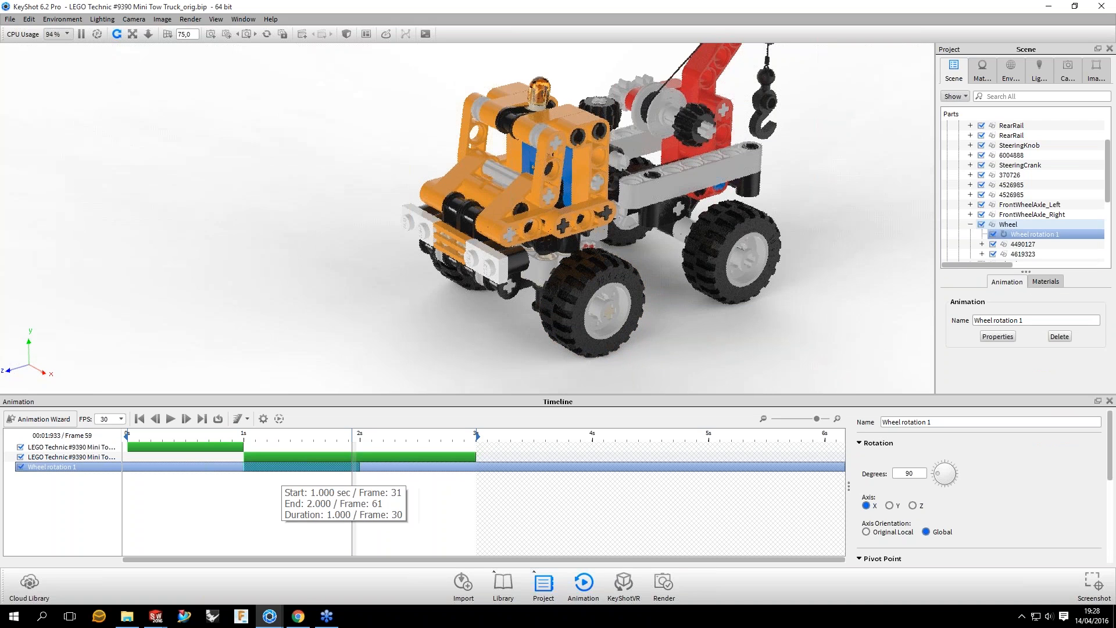
left_click_drag(359, 467, 476, 466)
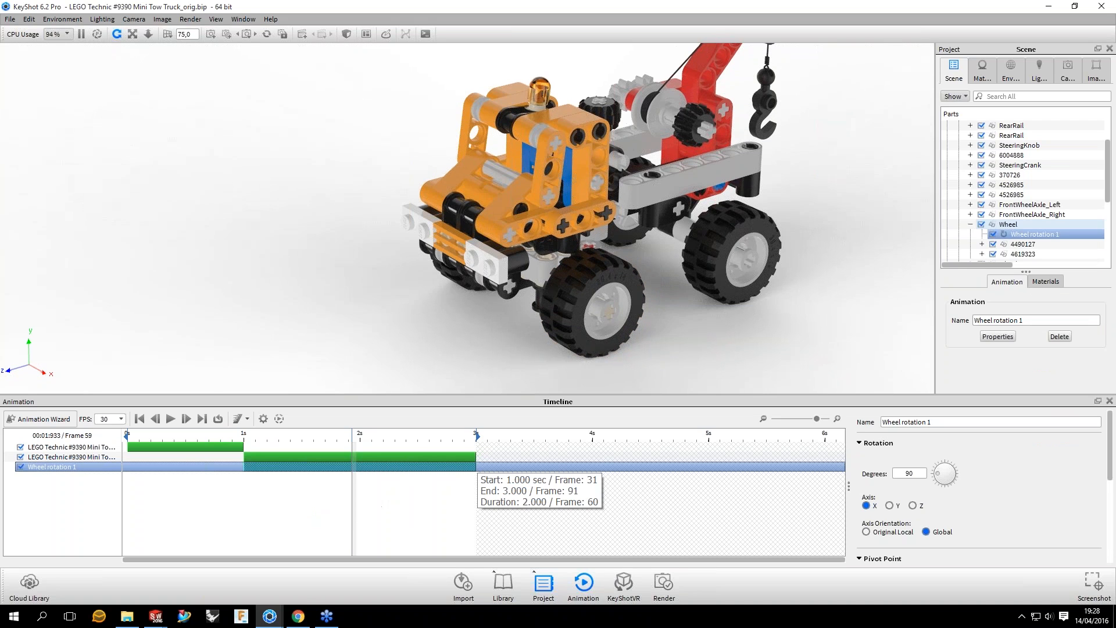
right_click(300, 468)
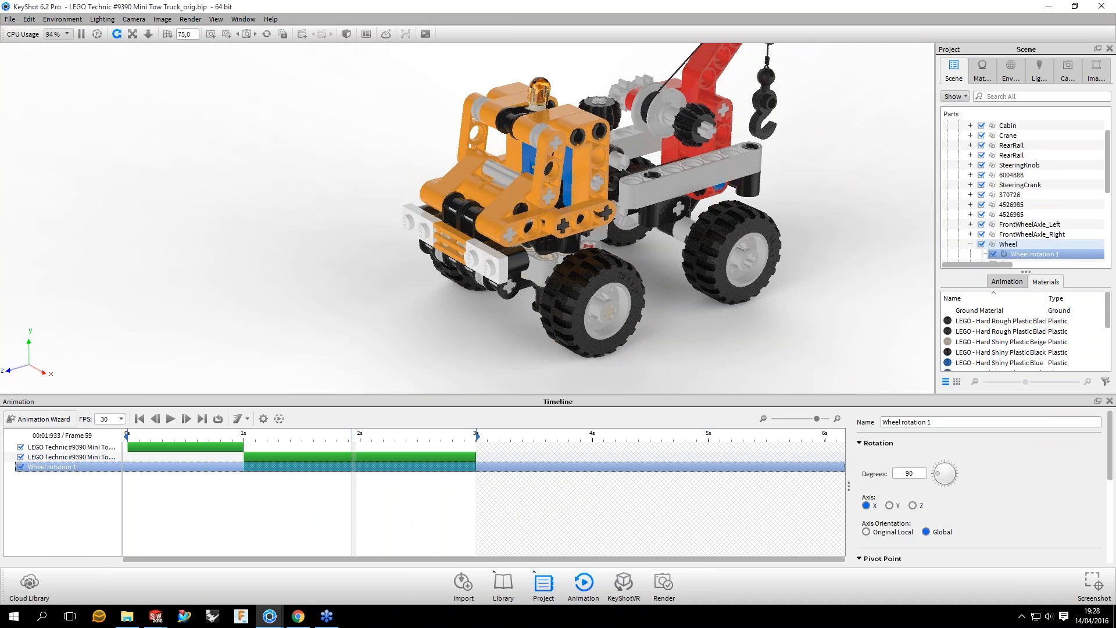
Step: Disable the mirrored truck translation so the truck stands still, and scrub the timeline to preview the wheel rotation
left_click_drag(352, 440, 332, 440)
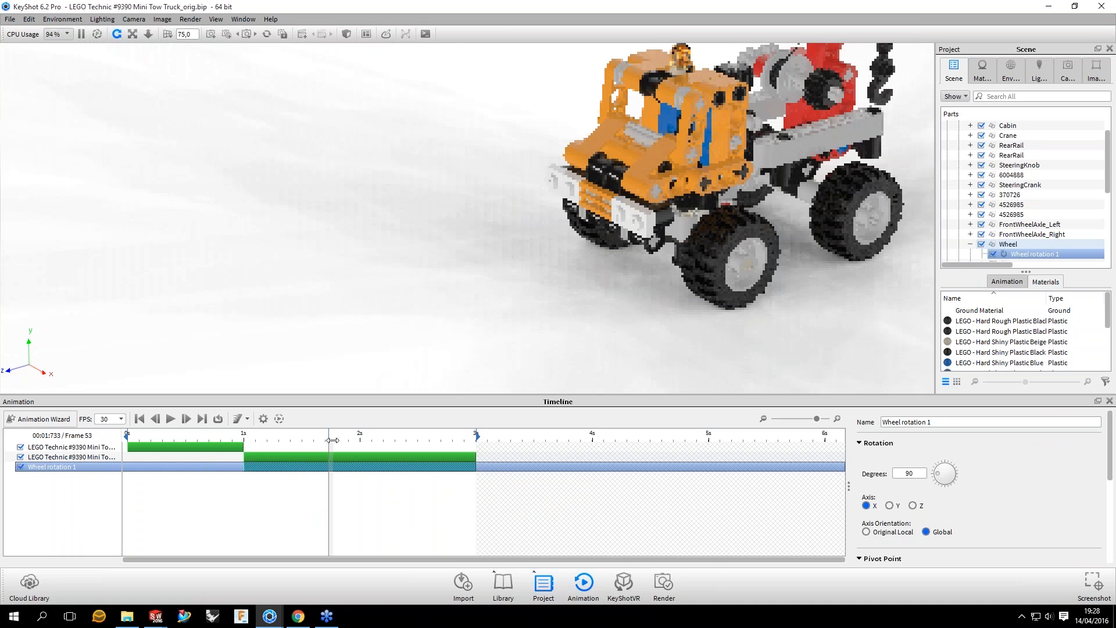
left_click_drag(663, 332, 661, 313)
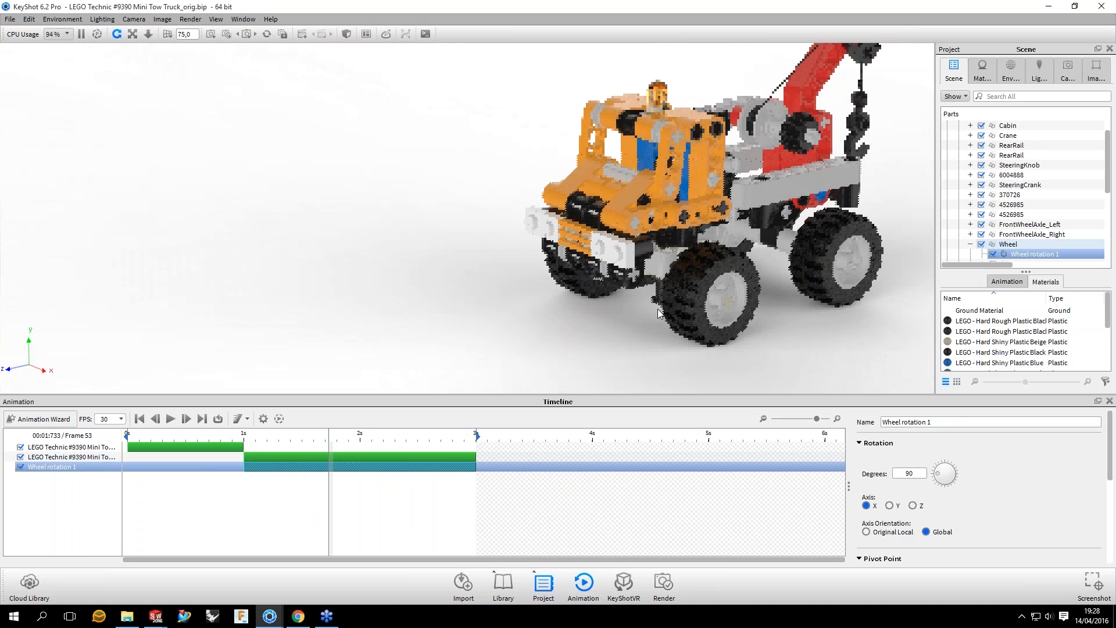
middle_click_drag(658, 313, 545, 309)
scroll(545, 308, "down", 2)
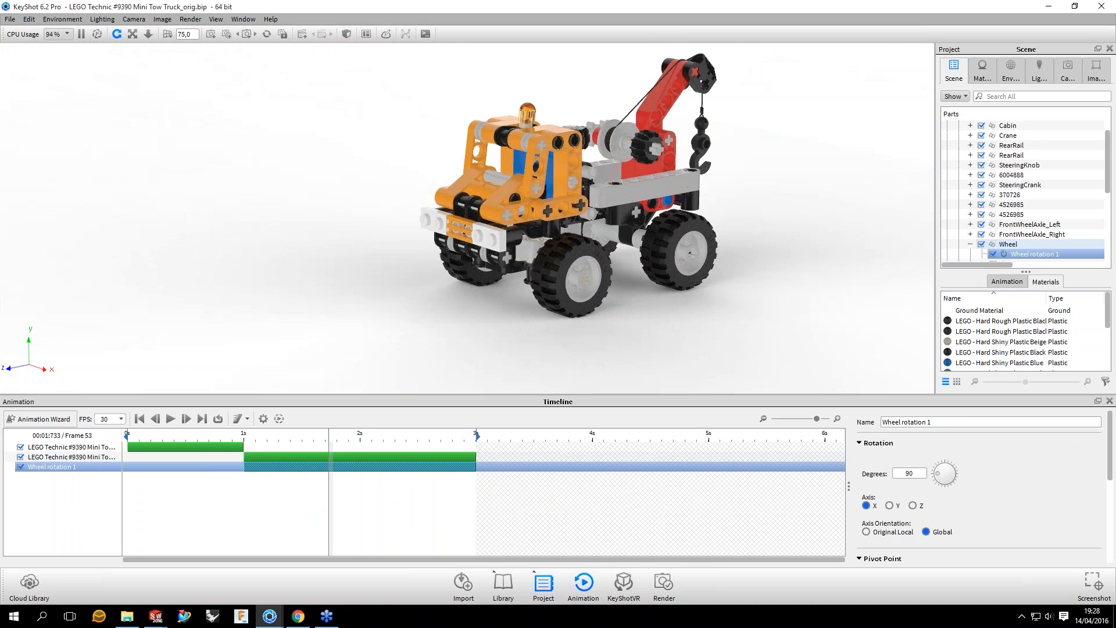
left_click_drag(546, 309, 557, 292)
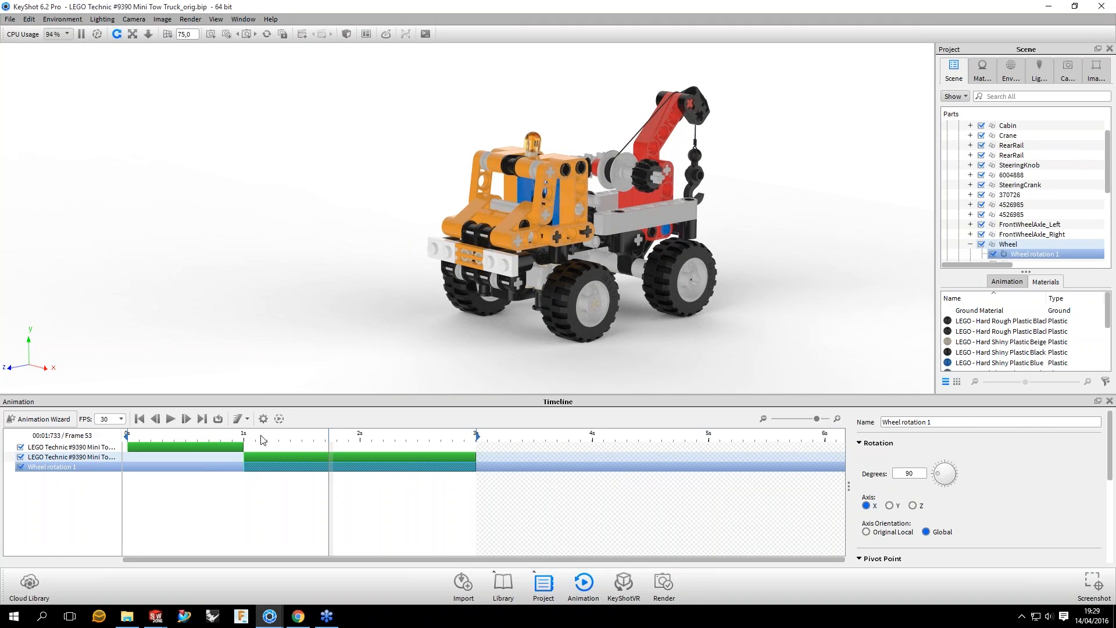
left_click(20, 457)
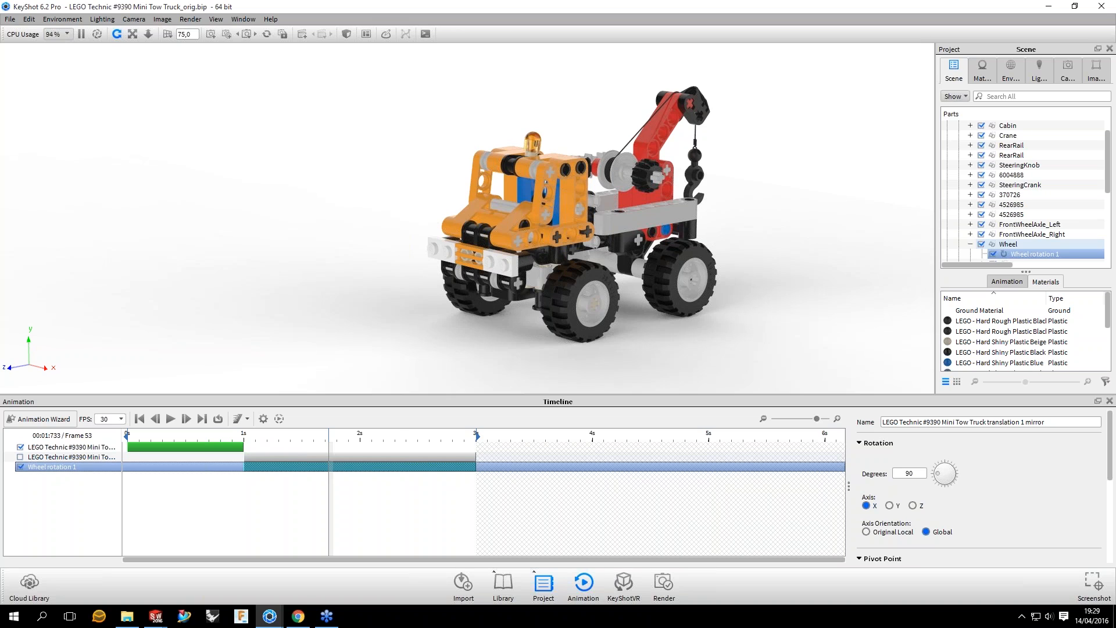
left_click_drag(329, 437, 433, 438)
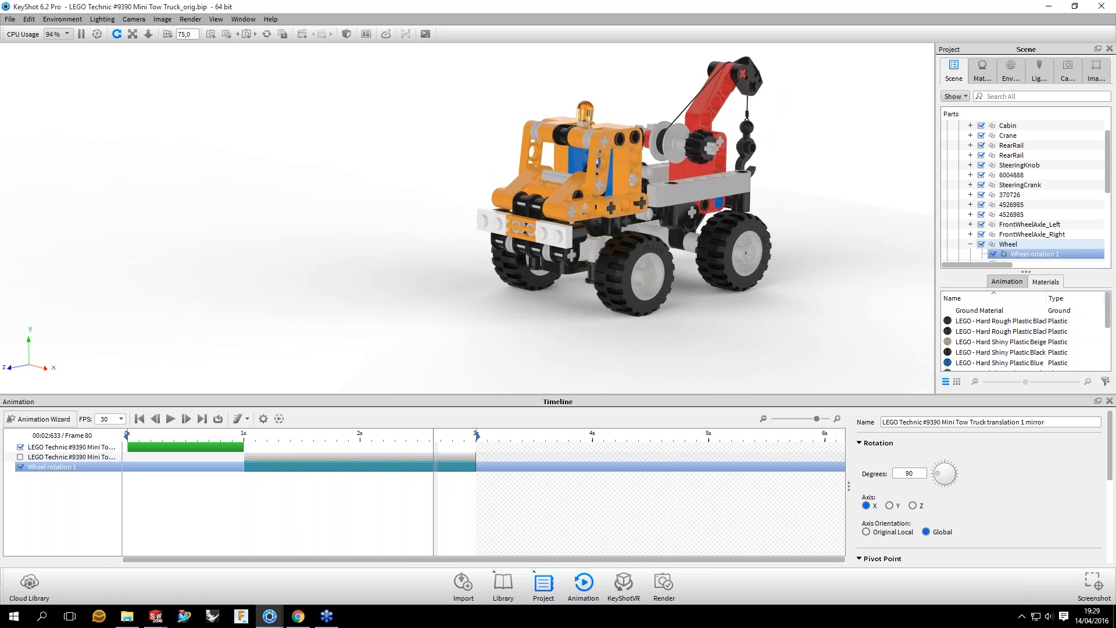
Step: Set the wheel rotation to 1080 degrees and scrub between about 1.2 and 2.9 seconds to check the spin
double_click(924, 476)
type("360")
double_click(924, 477)
type("1080")
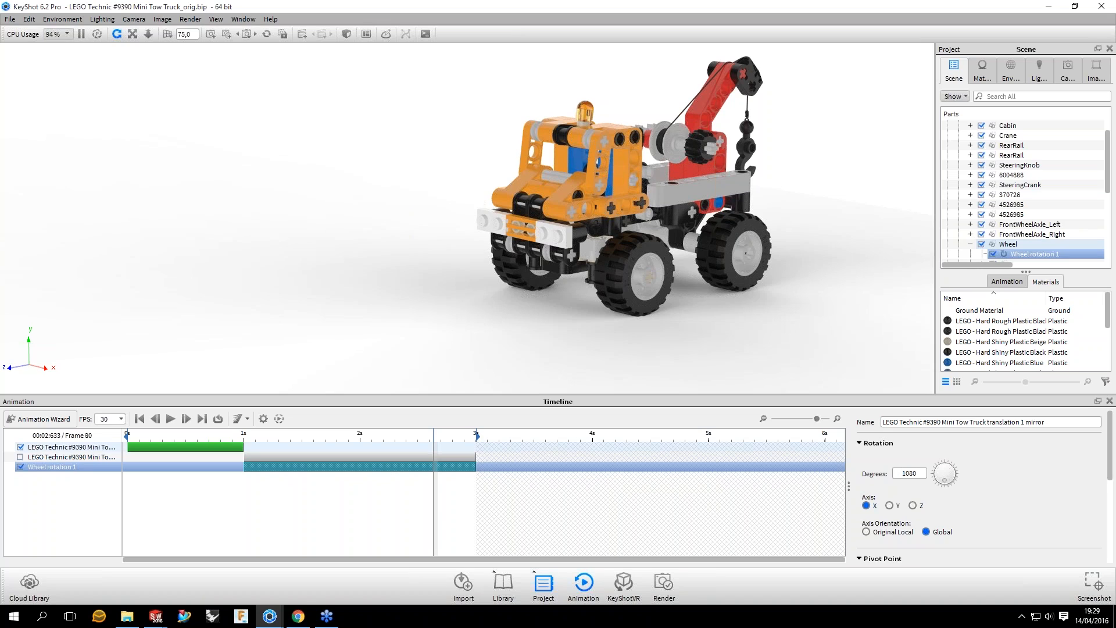
left_click(268, 436)
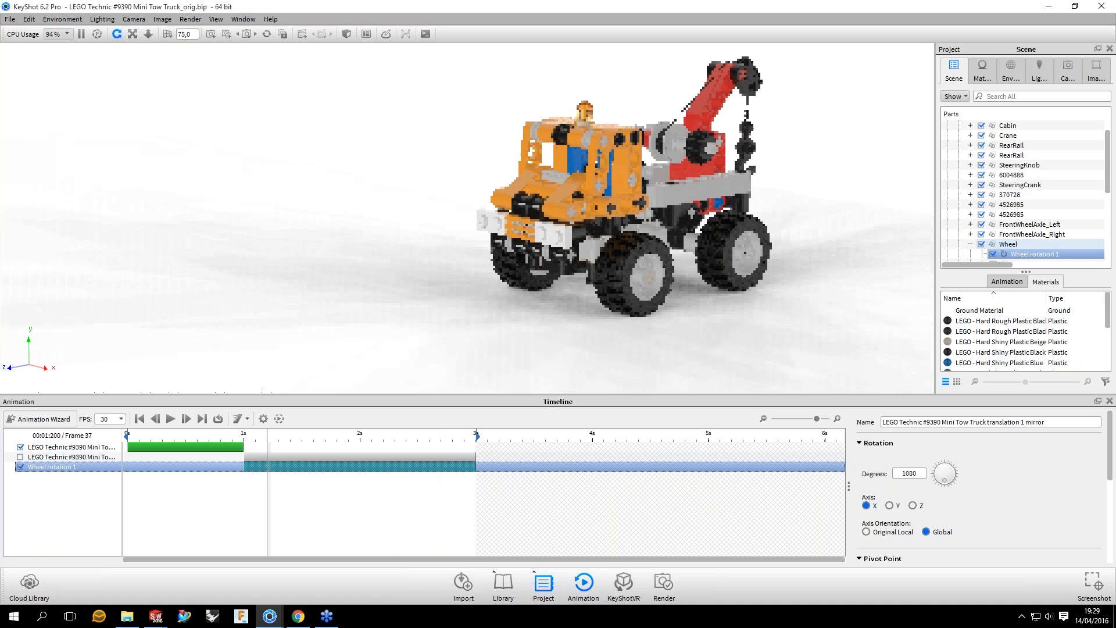
left_click_drag(268, 436, 317, 436)
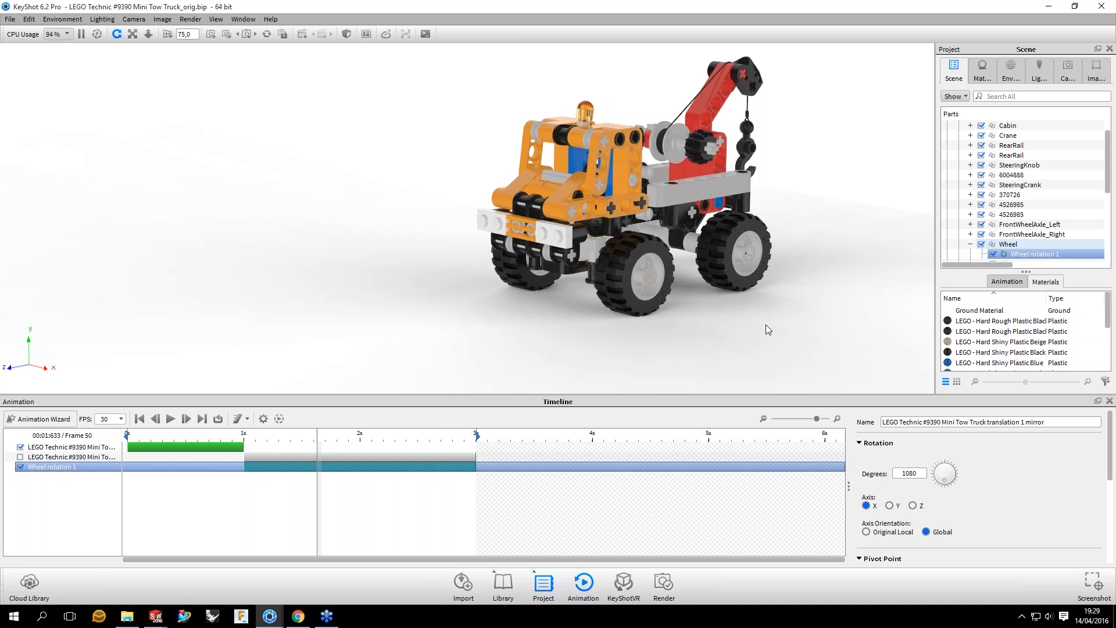
left_click(267, 435)
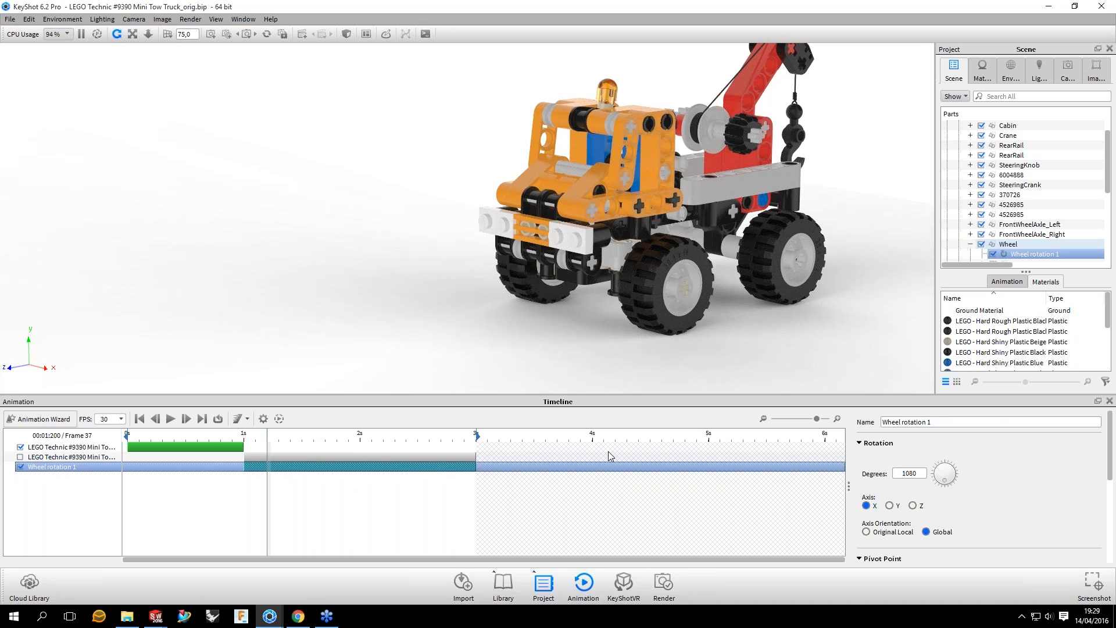
left_click(461, 436)
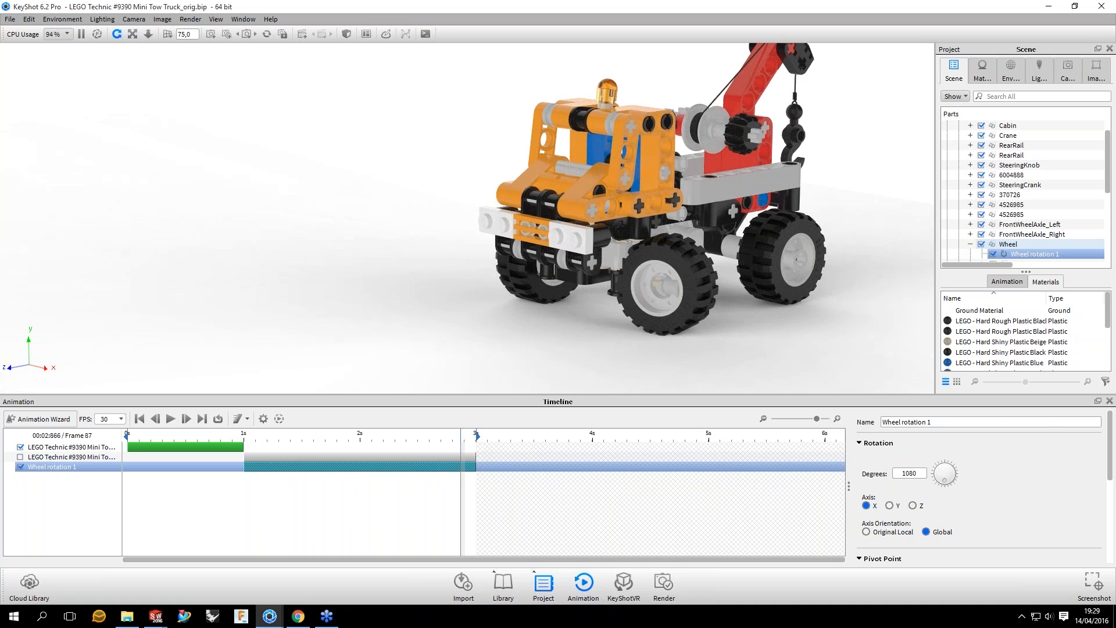
left_click_drag(461, 436, 419, 436)
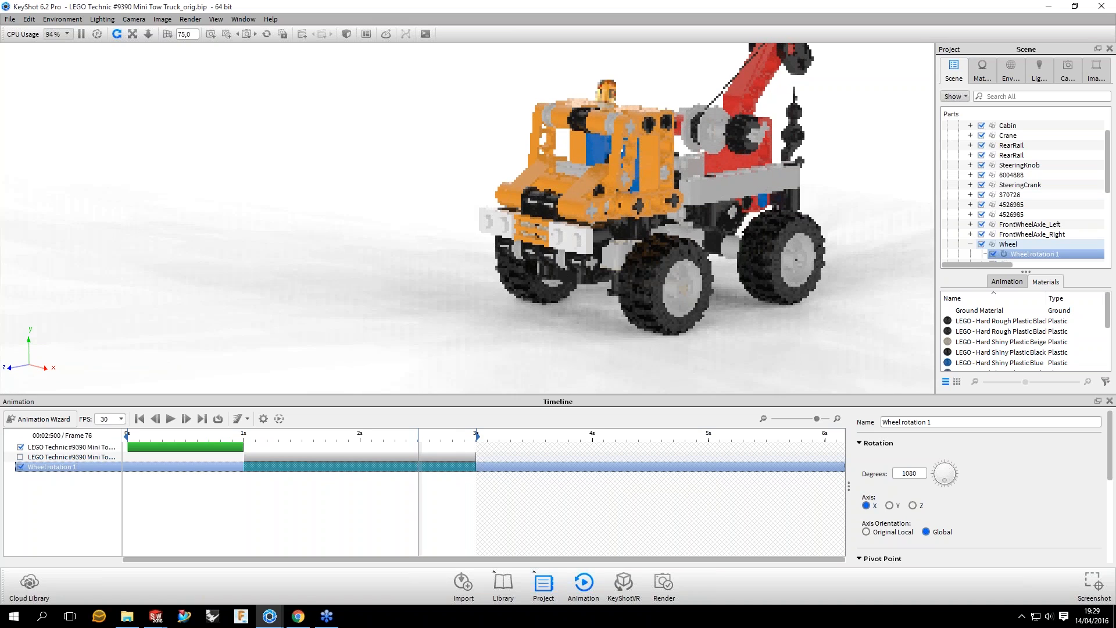
Step: Scrub the timeline to about 1.67 seconds to check the wheel spin and select the Wheel rotation 1 animation
left_click(1012, 244)
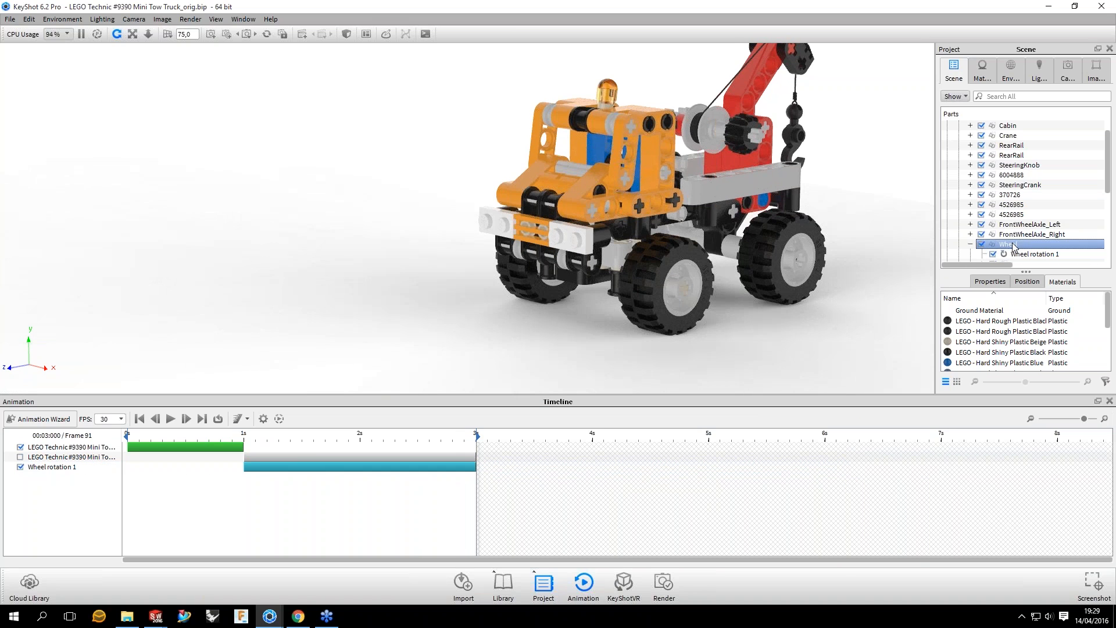
left_click(862, 124)
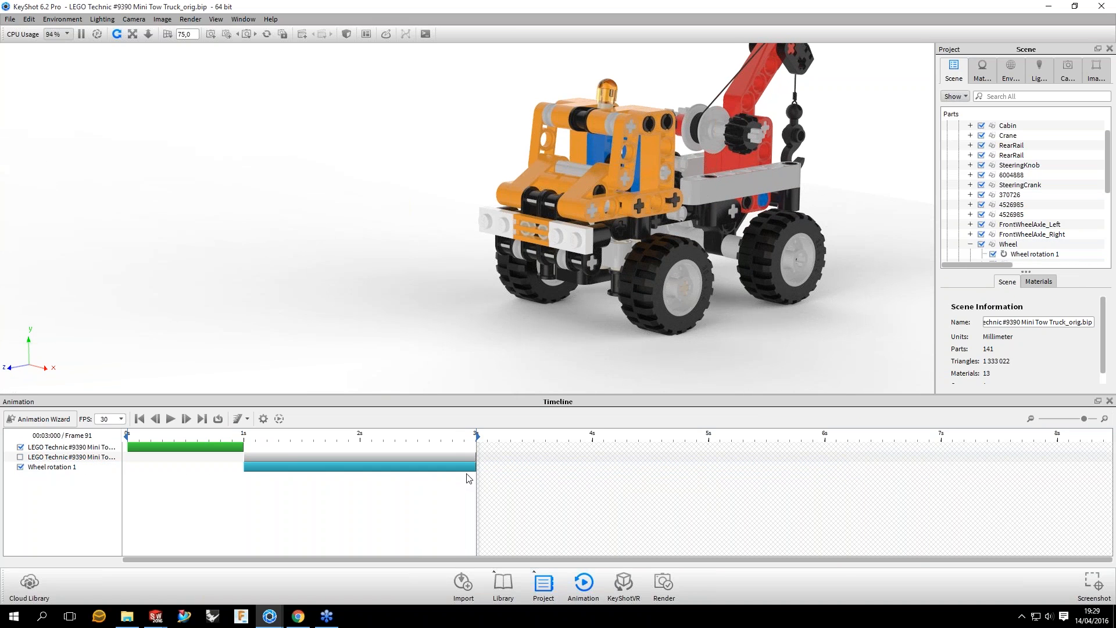
left_click(322, 436)
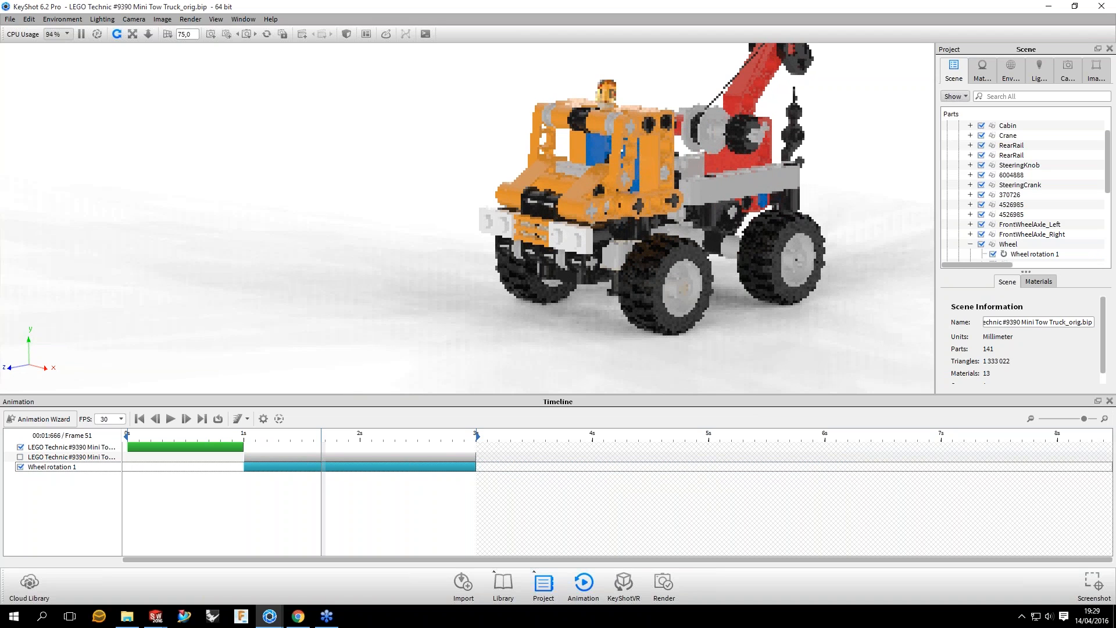
left_click(333, 467)
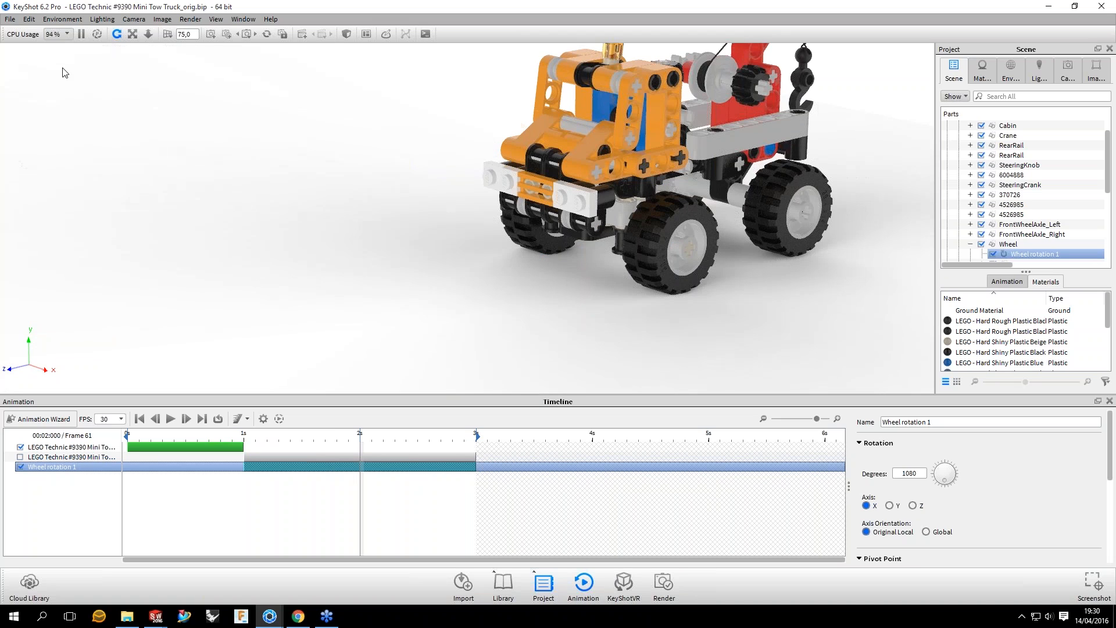
Step: Reopen the LEGO Technic #9390 Mini Tow Truck_orig.bip scene from the recently used files
key("alt+f")
key("Right")
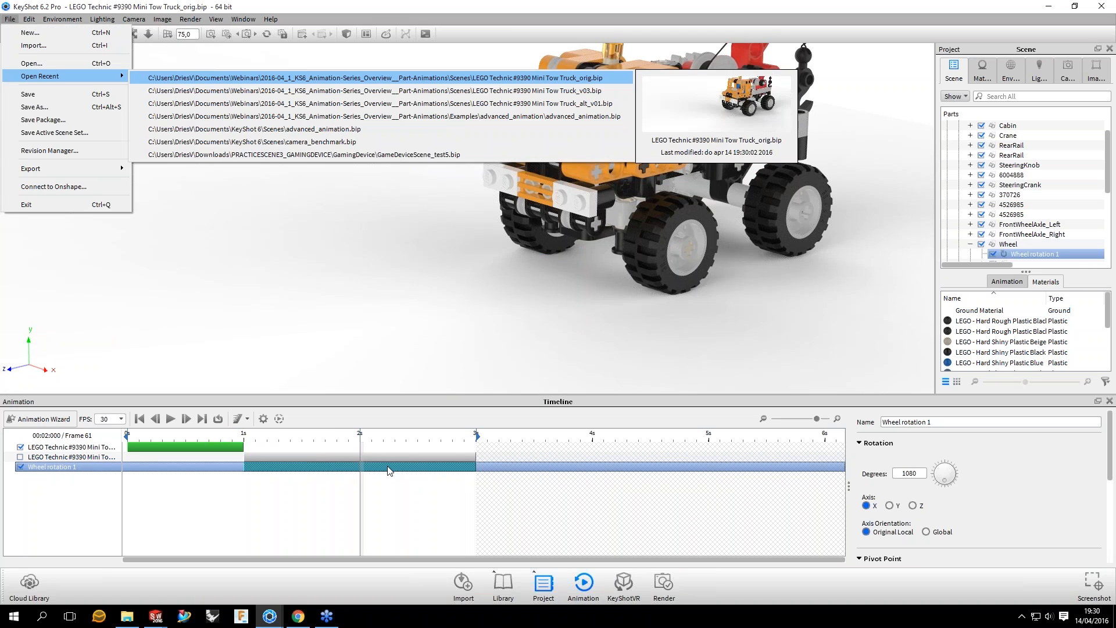
key("Return")
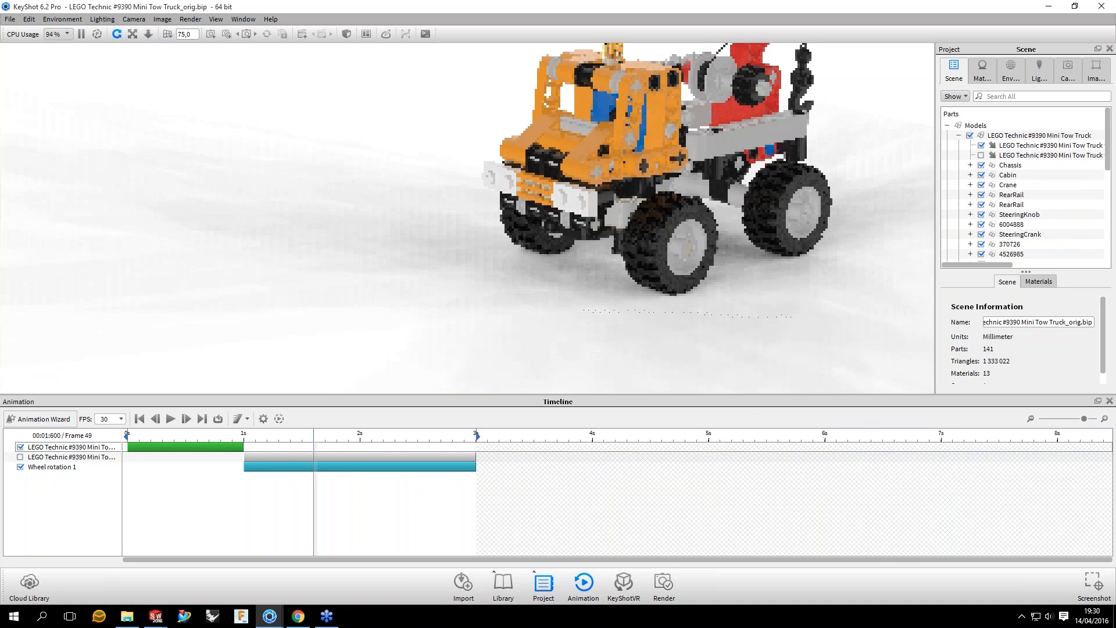
Step: Select the Wheel rotation 1 animation and scrub the timeline to preview the front wheel's spin
left_click(565, 468)
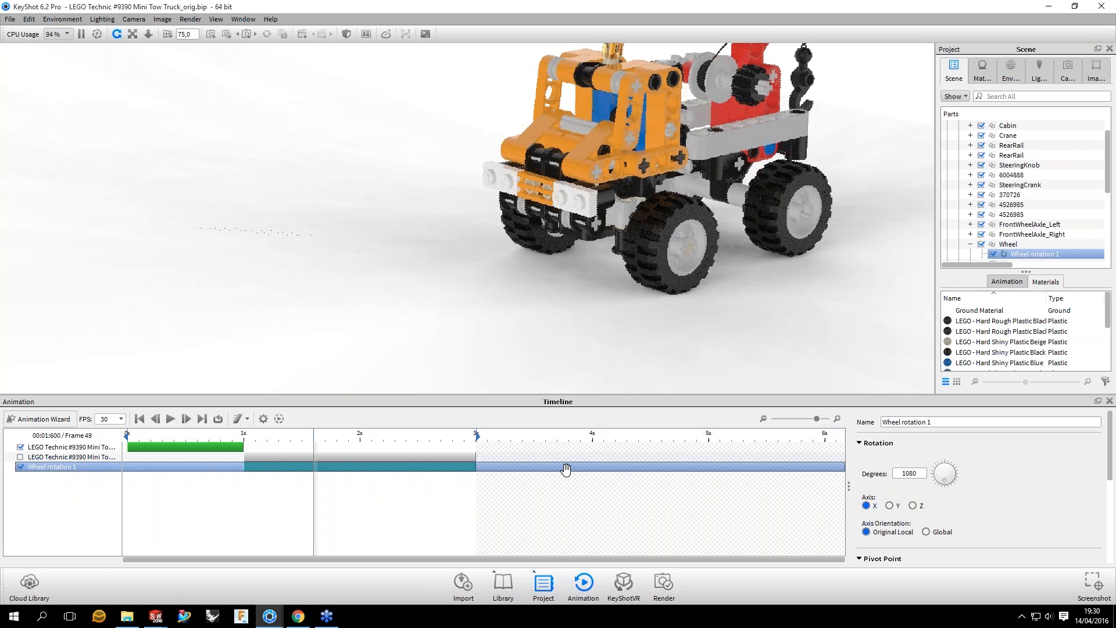
left_click_drag(566, 468, 385, 467)
left_click_drag(615, 468, 386, 468)
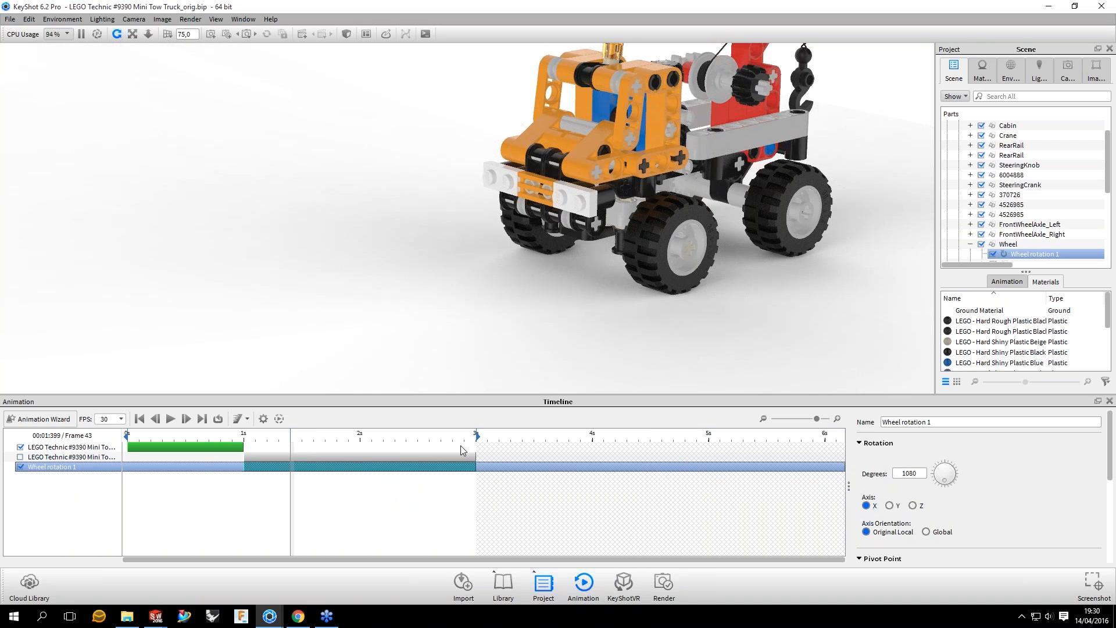
Step: Set the near front wheel's rotation to 40 degrees and preview the smaller turn
left_click(1006, 244)
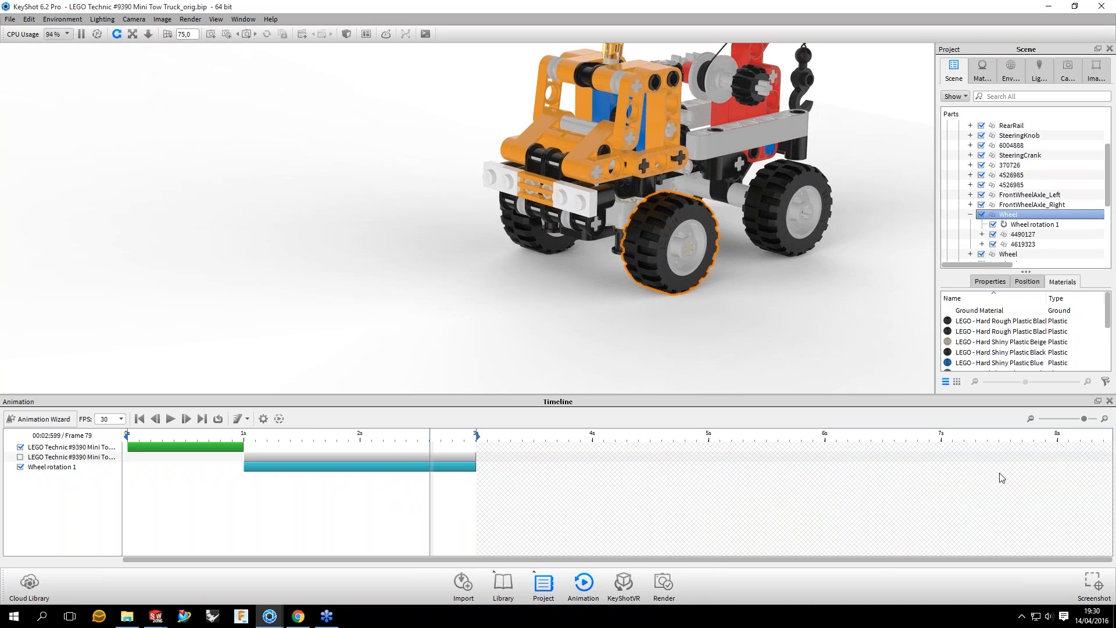
left_click(811, 465)
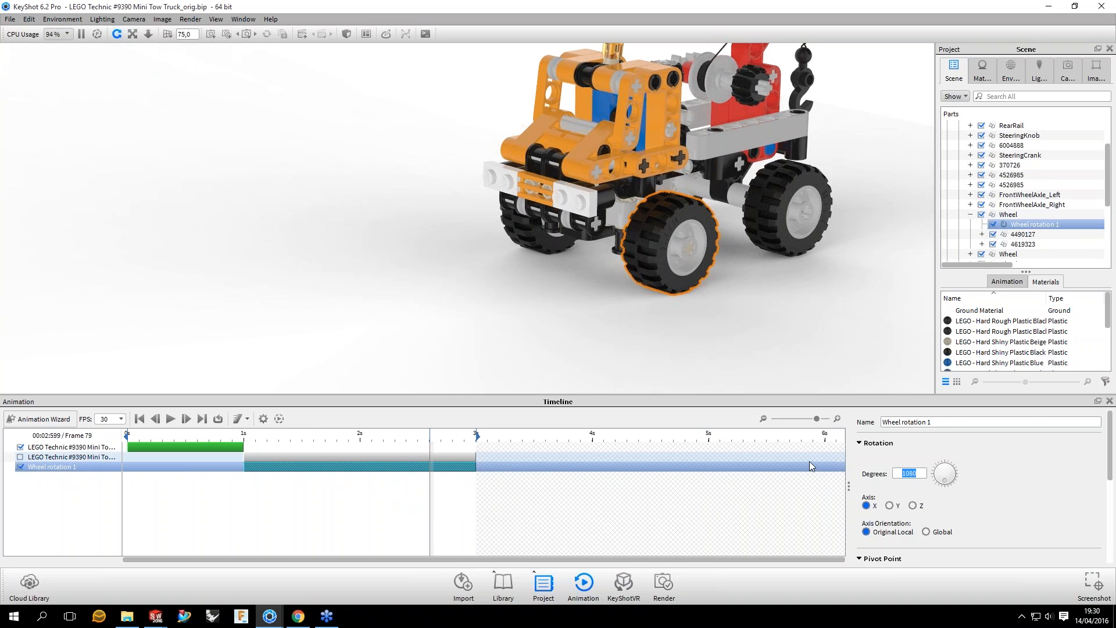
type("40")
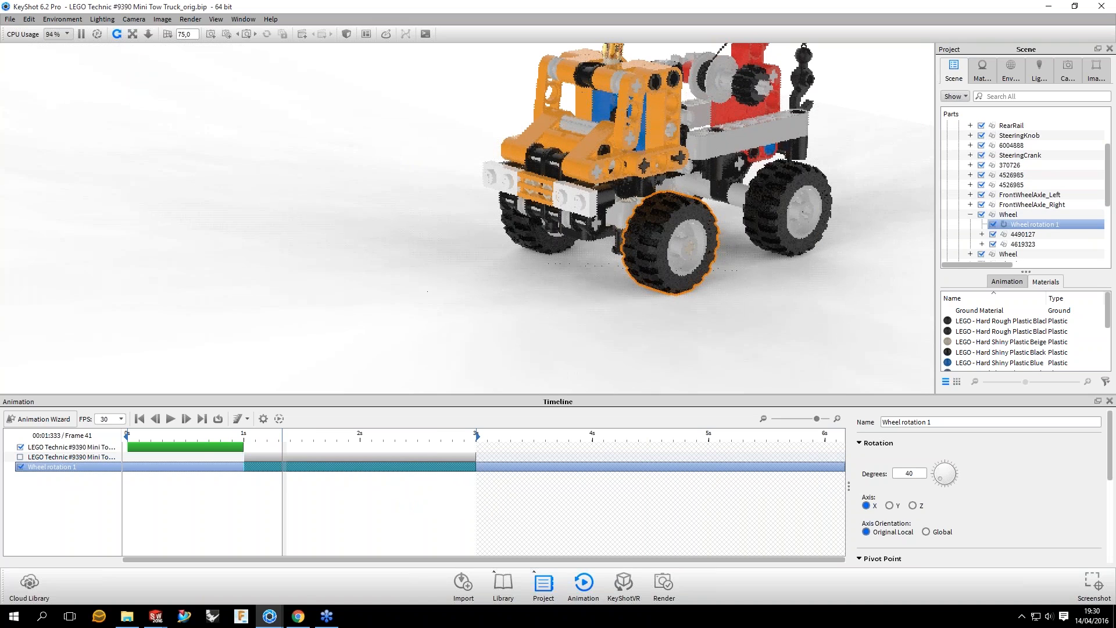
Step: Set the wheel rotation back to 1080 degrees and move through the timeline from about 1 to 1.4 seconds
double_click(909, 473)
type("1080")
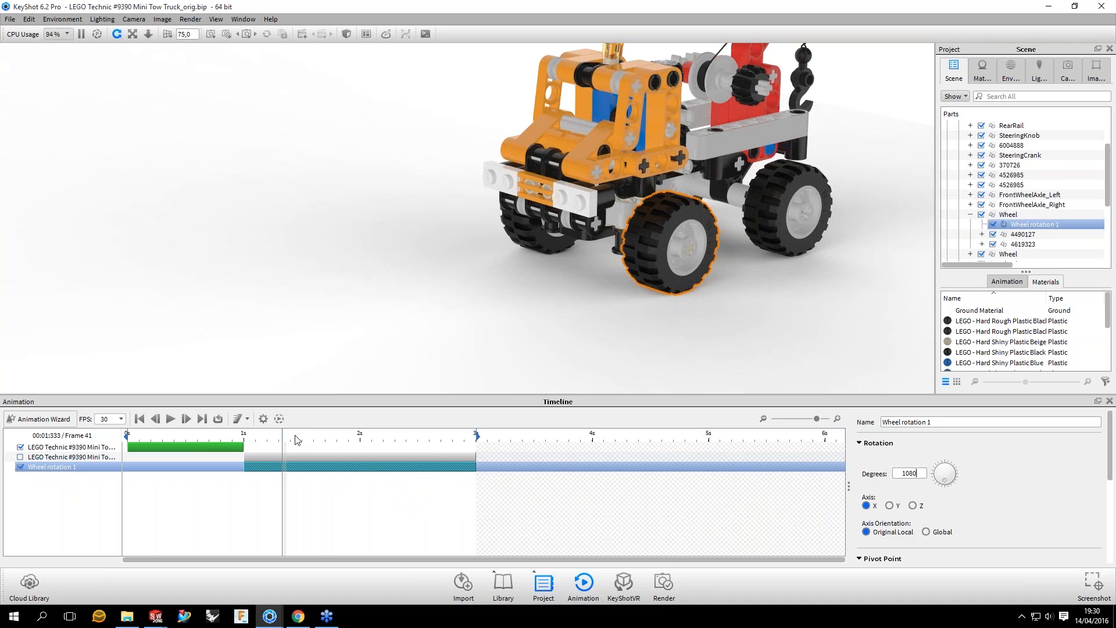
key("Return")
left_click(186, 418)
left_click(187, 420)
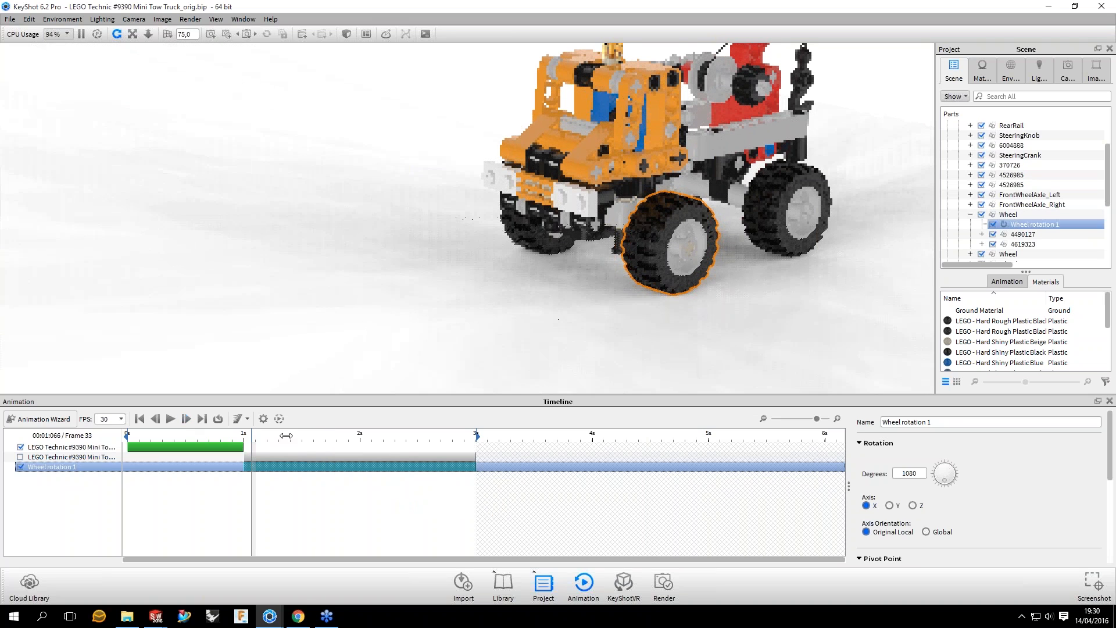
left_click_drag(286, 435, 290, 435)
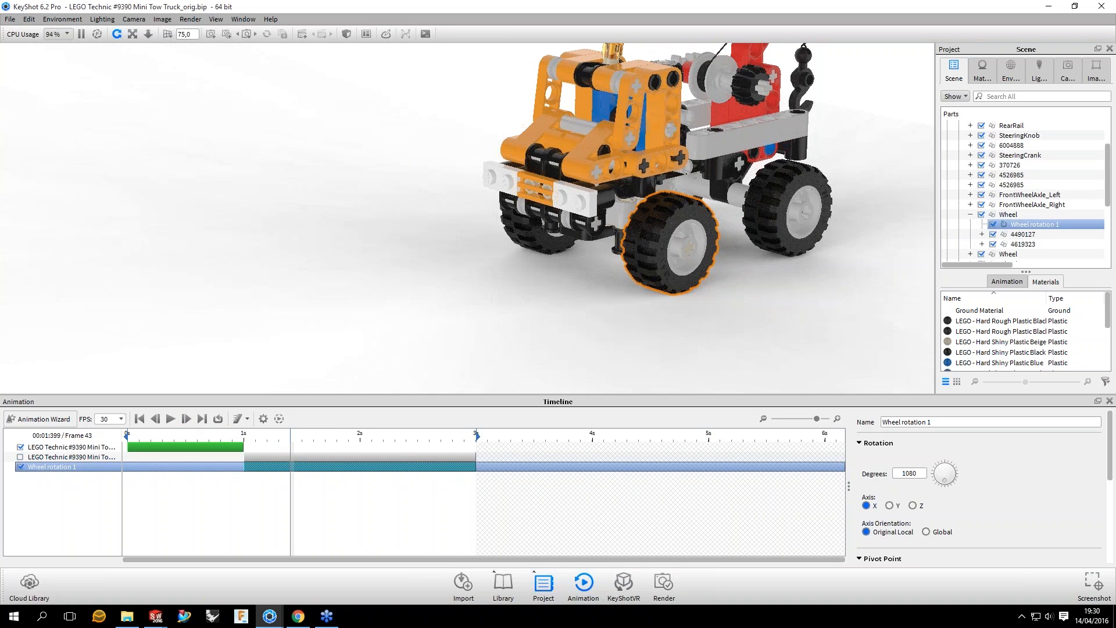
Step: Try a wheel rotation of 60 degrees
double_click(909, 473)
type("60")
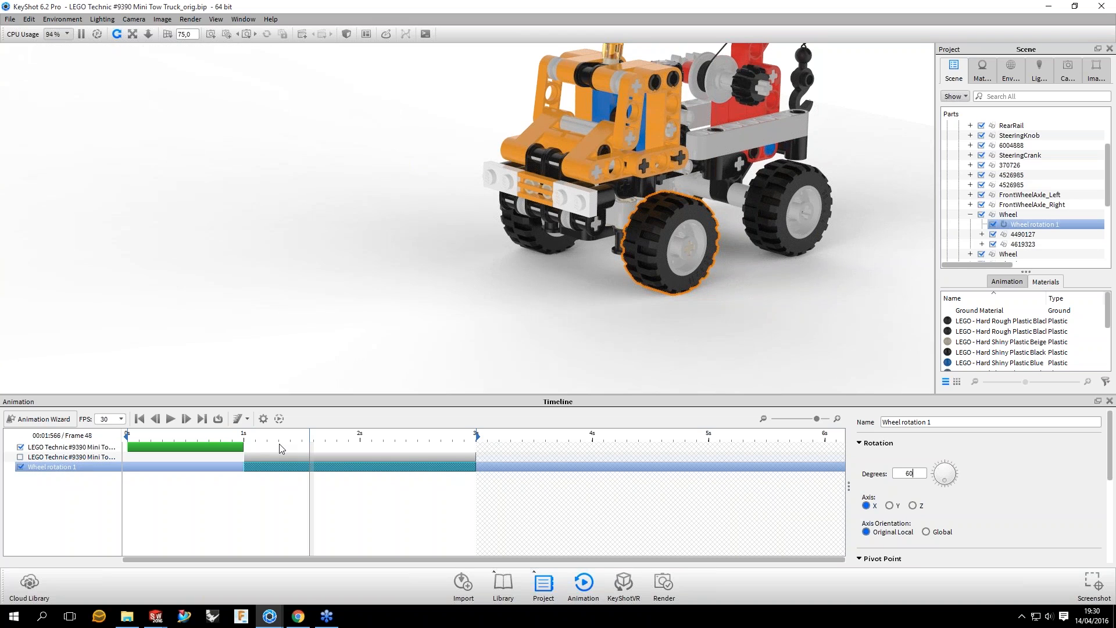
key("Return")
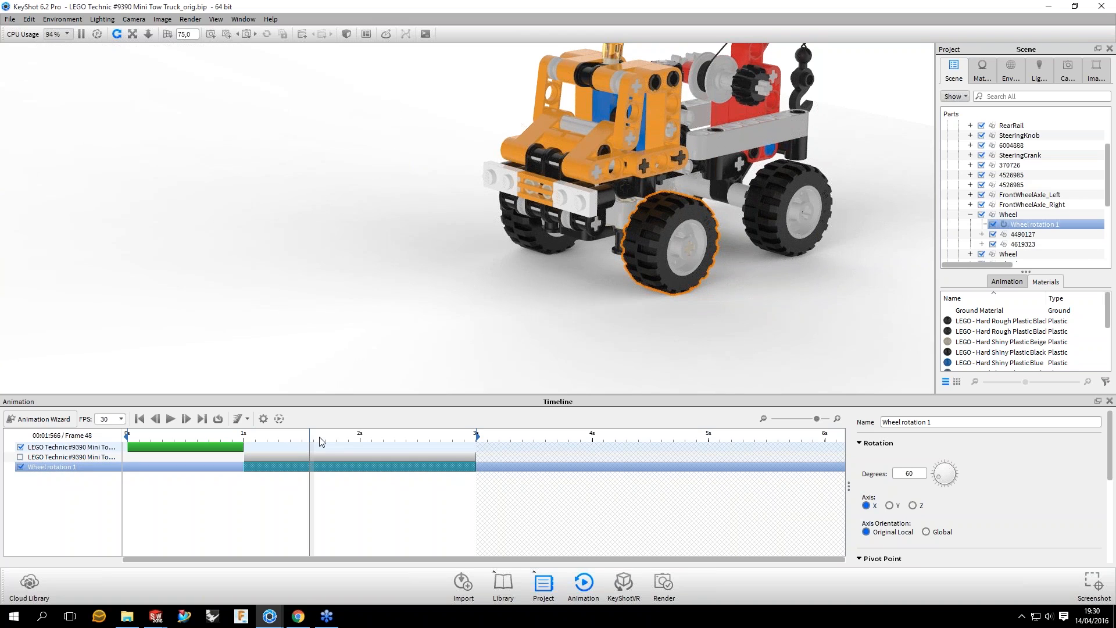
Step: Restore the wheel rotation to 1080 degrees and scrub the timeline to check the spin
left_click_drag(916, 473, 871, 471)
type("108")
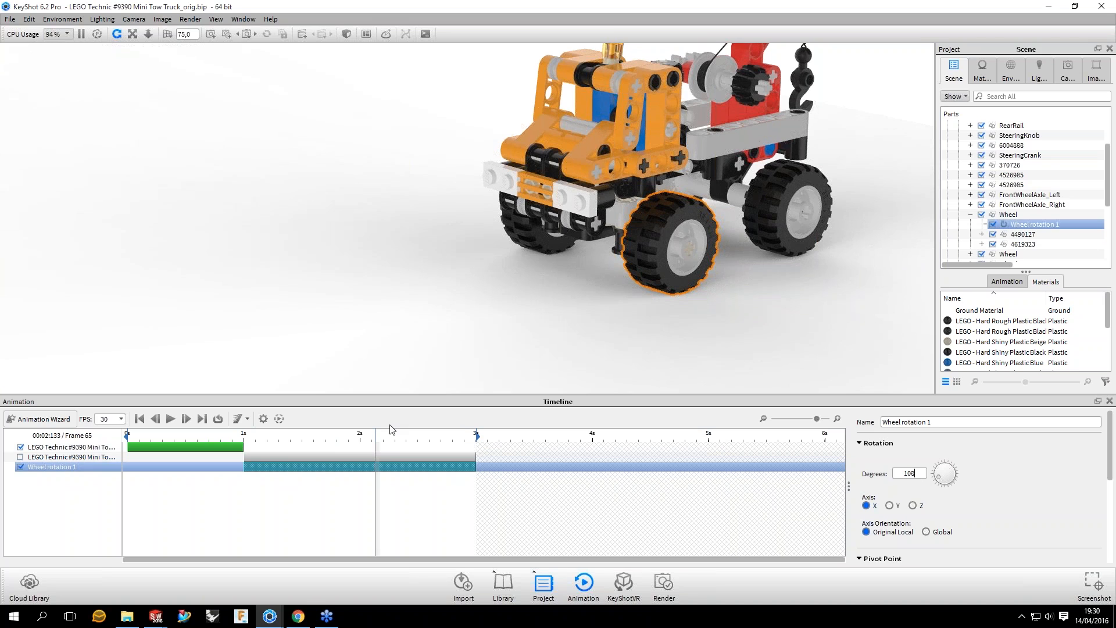
type("0")
key("Return")
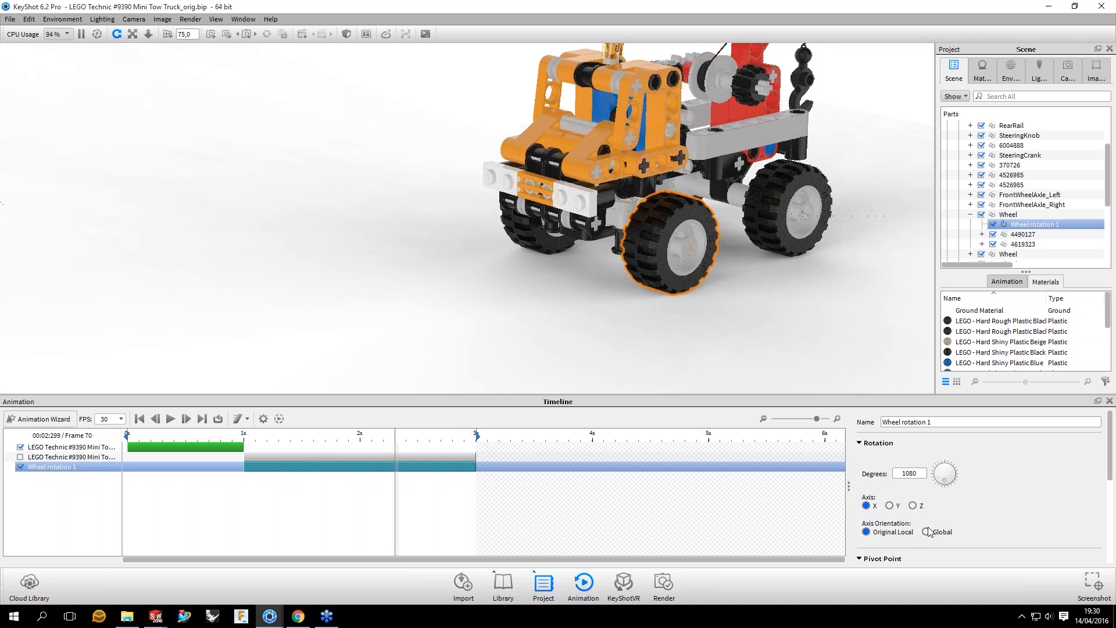
Step: Deselect the wheel, compare the axis orientation options of its rotation, and leave the orientation on Global
left_click_drag(783, 259, 707, 324)
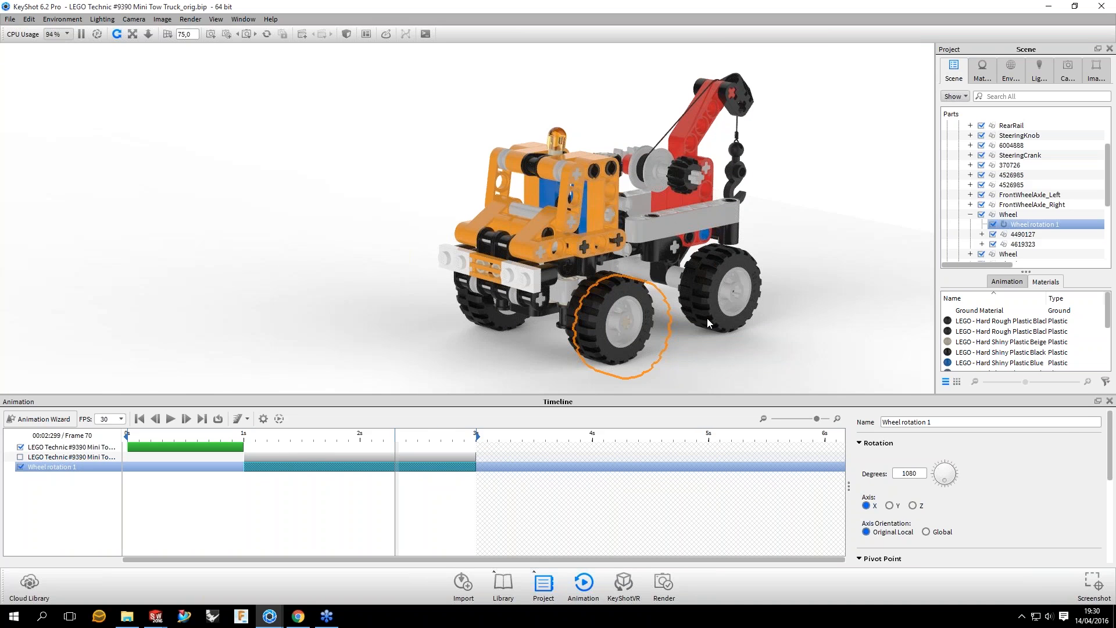
left_click(708, 324)
left_click(892, 467)
left_click(928, 532)
left_click(895, 532)
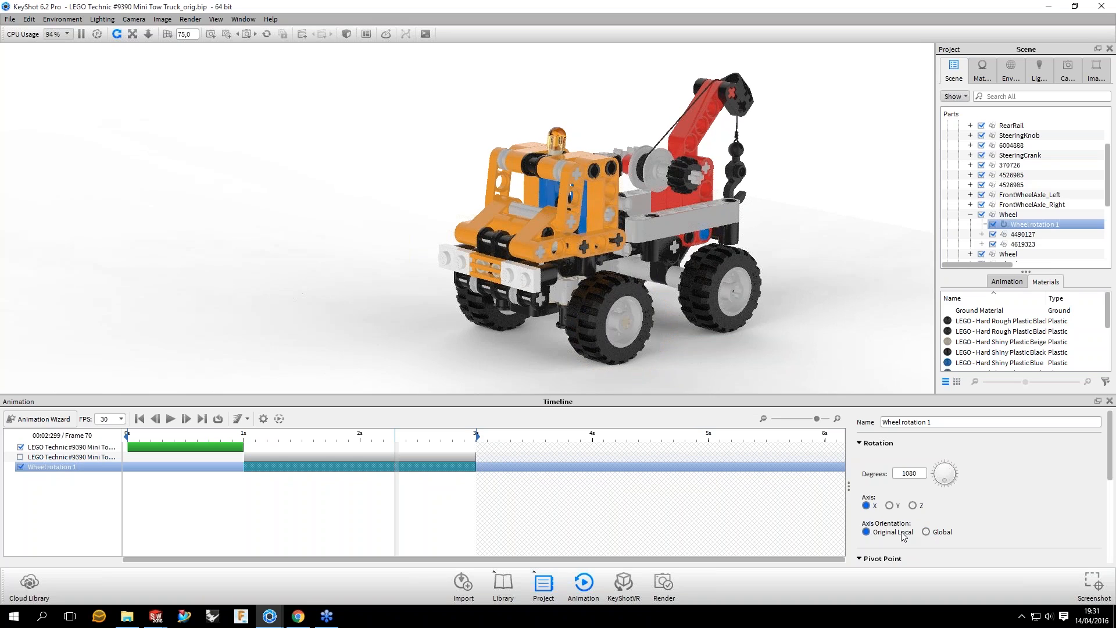
left_click(941, 532)
Step: Set the wheel rotation's motion ease to Ease In/Out and collapse the time settings
scroll(1004, 463, "down", 5)
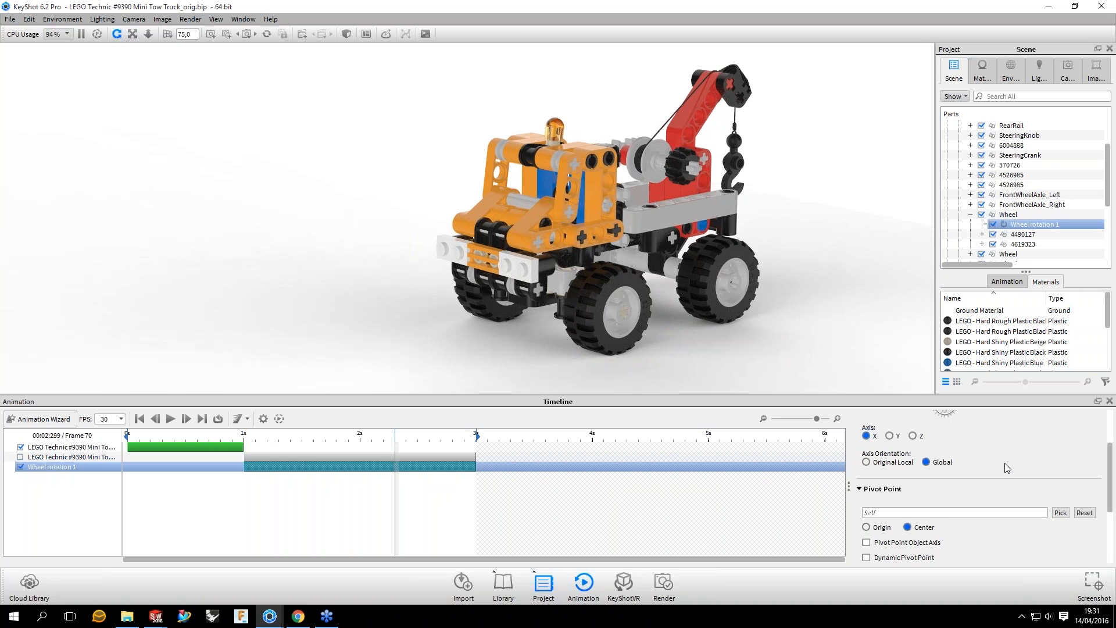
left_click(939, 502)
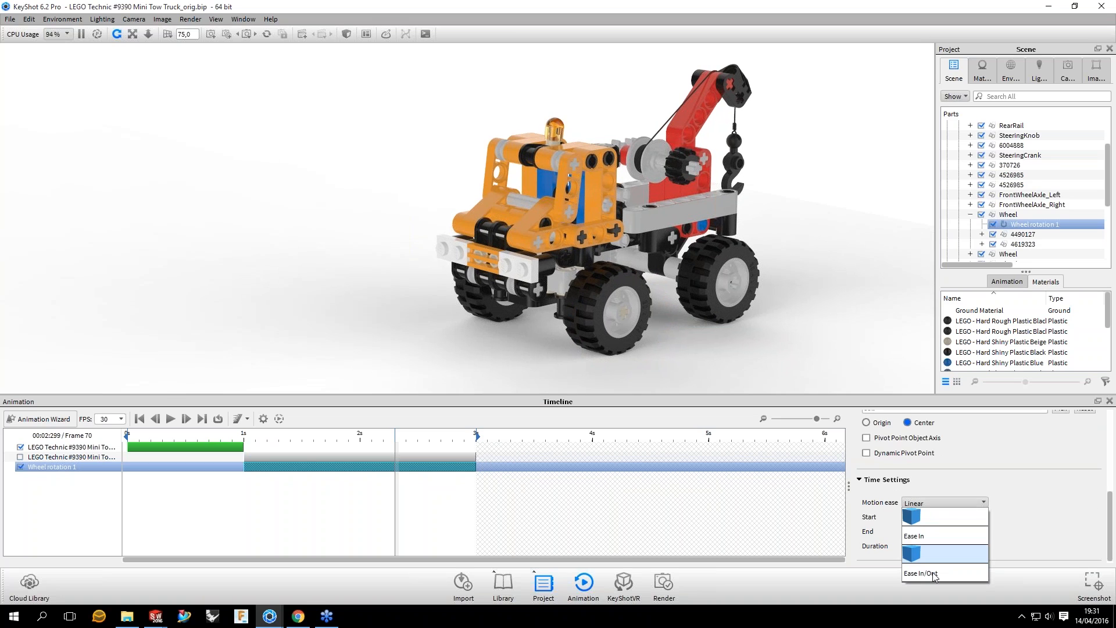
left_click(928, 573)
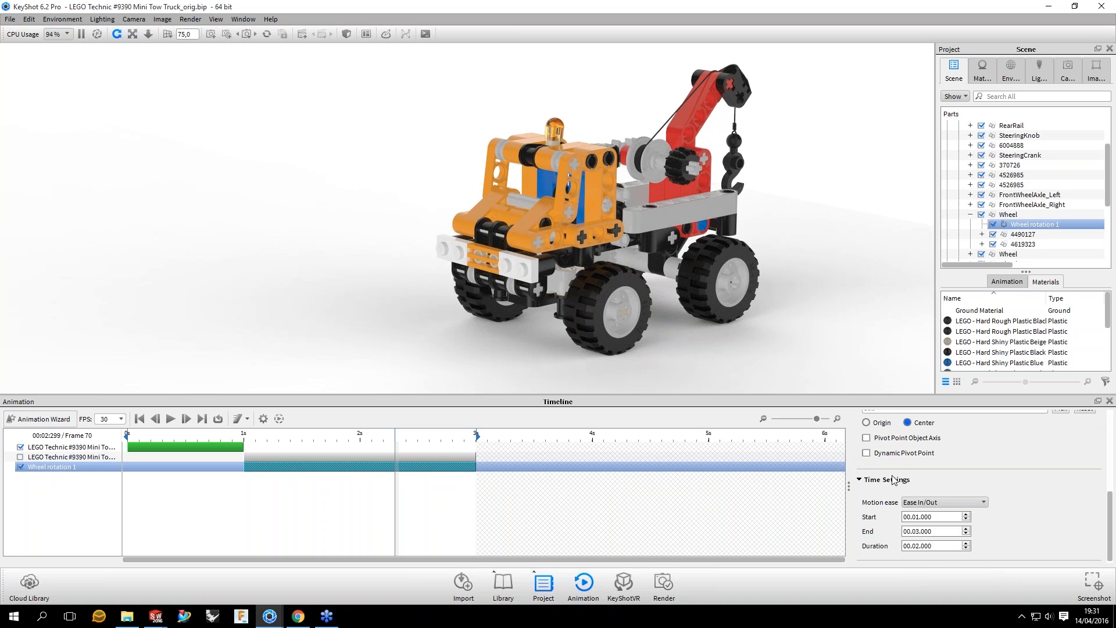
left_click(861, 481)
Step: Switch the wheel rotation's pivot point from Center to Origin
left_click_drag(602, 327, 674, 317)
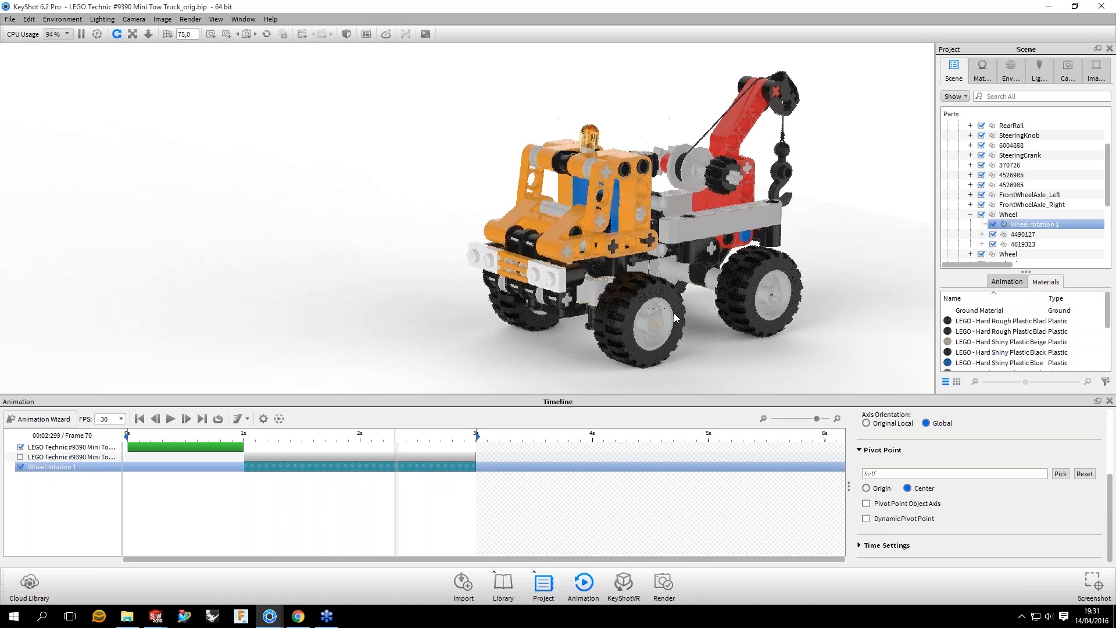
key("ctrl+z")
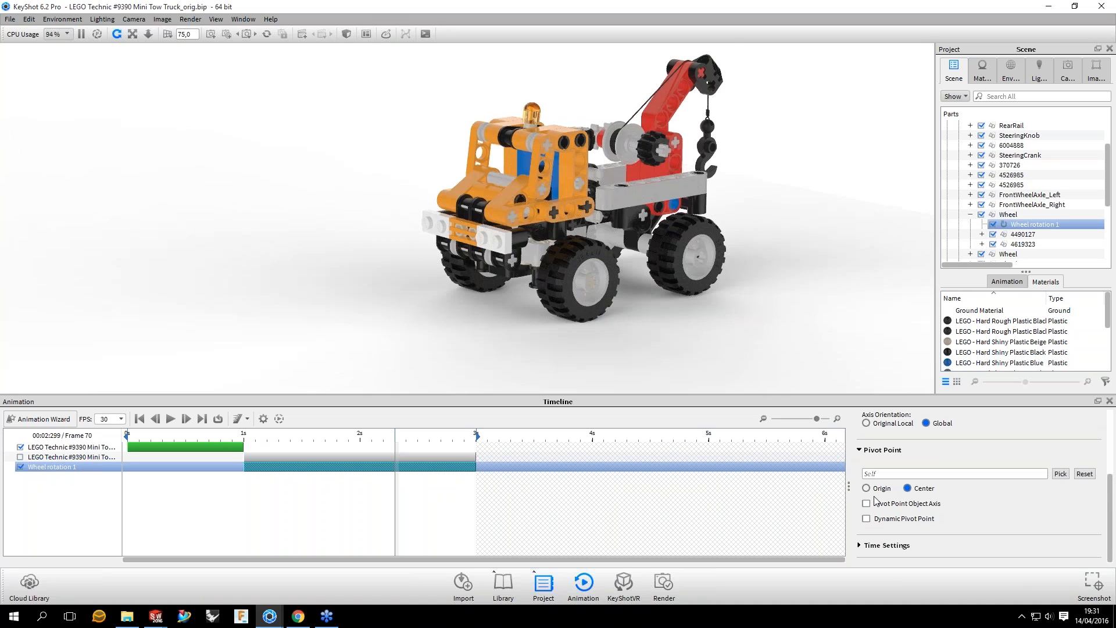
scroll(701, 143, "up", 1)
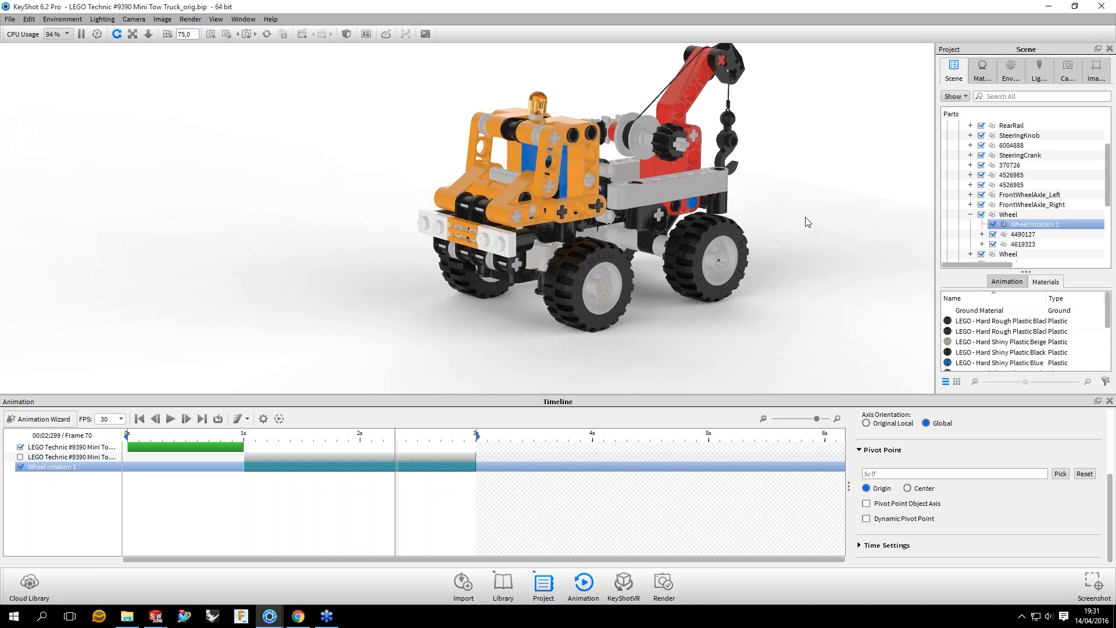
left_click_drag(808, 222, 773, 211)
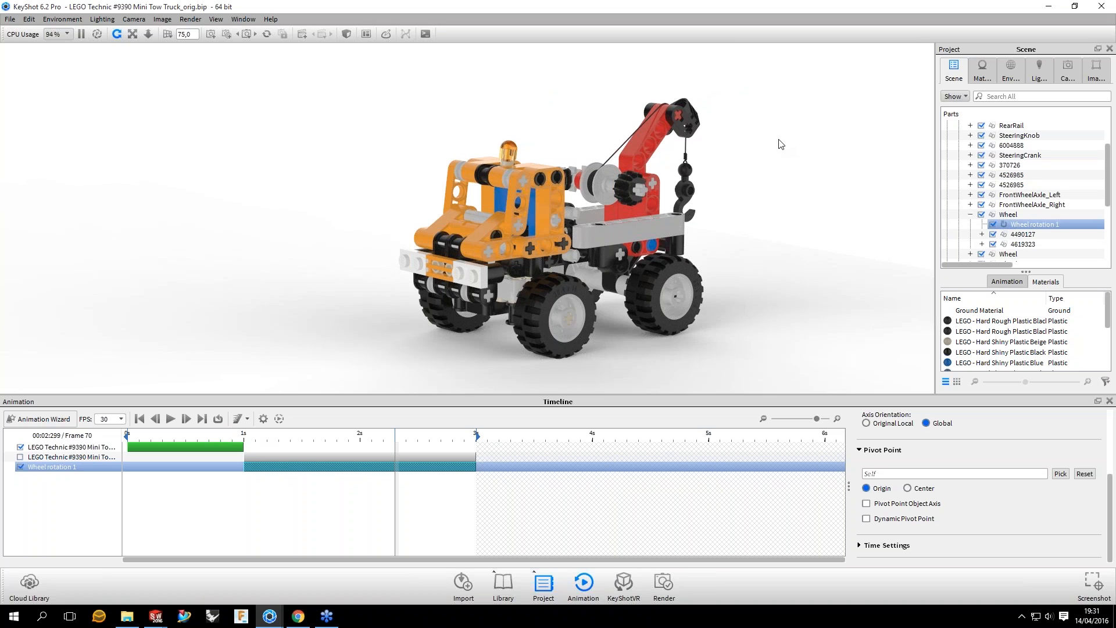
Step: Open the Geometry View, frame the whole tow truck in it, and place its window so the timeline stays accessible
key("o")
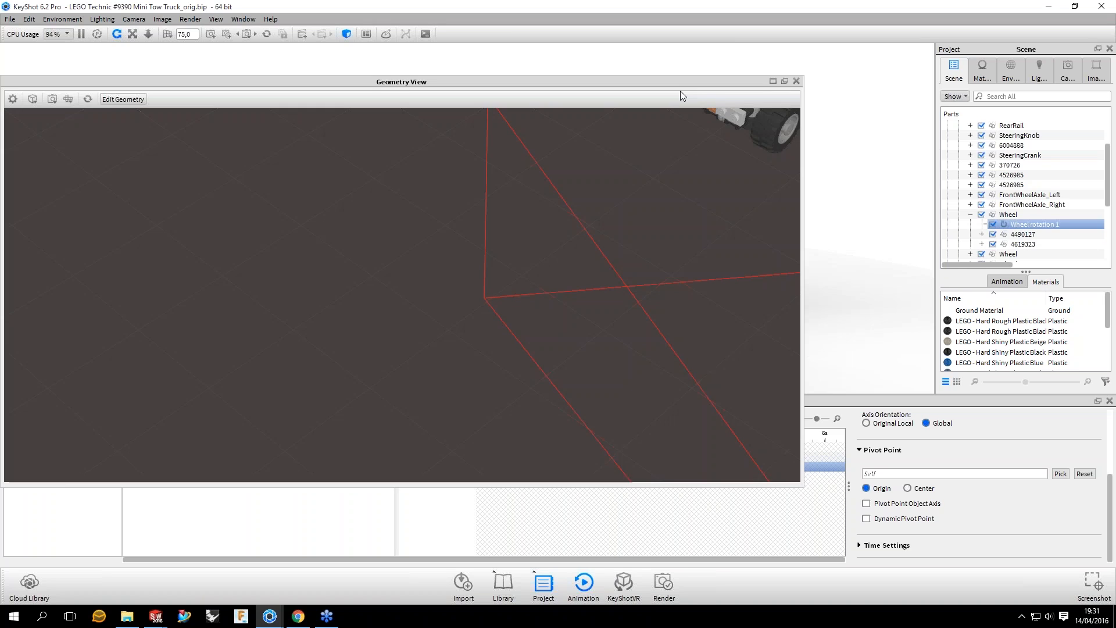
left_click_drag(680, 90, 797, 101)
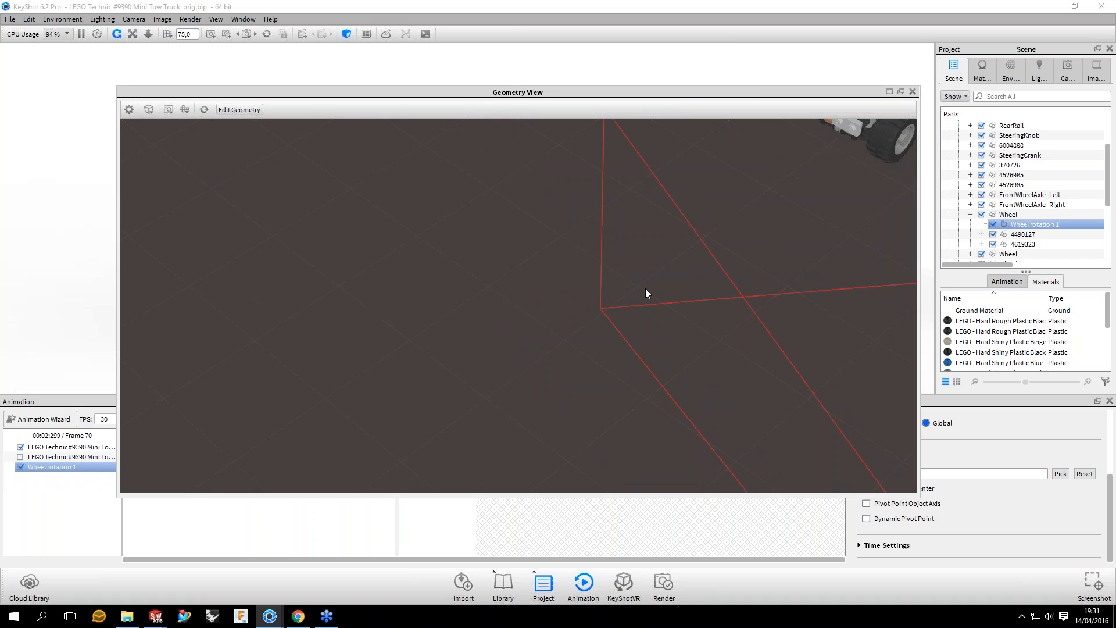
left_click_drag(645, 289, 330, 364)
scroll(514, 325, "up", 2)
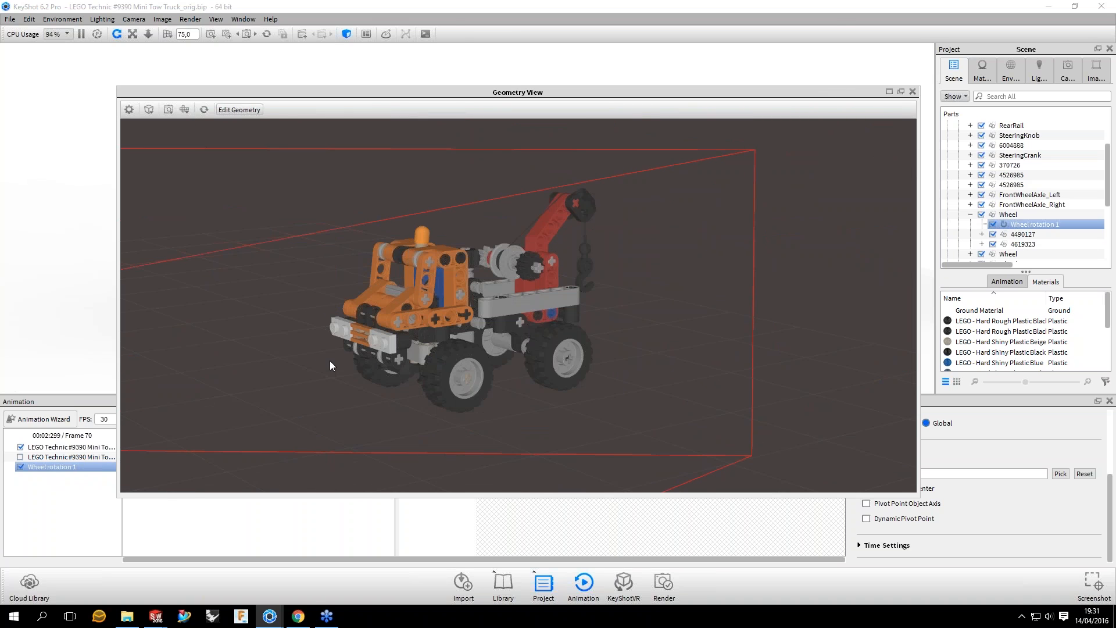
left_click_drag(430, 92, 353, 27)
scroll(475, 347, "up", 1)
scroll(475, 346, "up", 2)
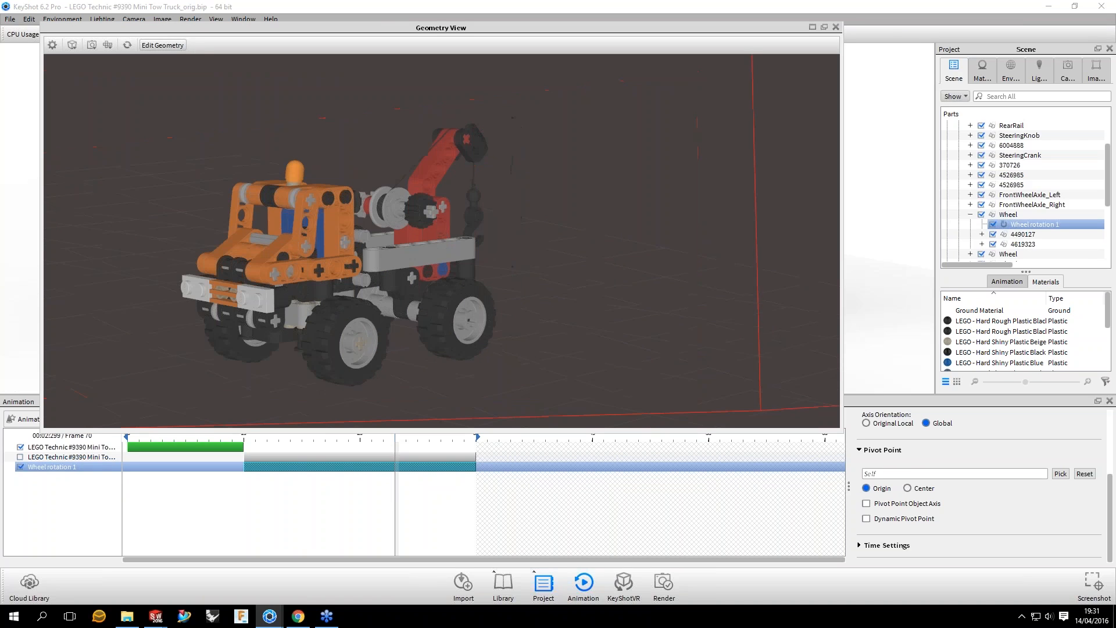
Step: Move the timeline to 1 second and examine the tow truck in the Geometry View from several angles
left_click_drag(395, 436, 244, 455)
left_click_drag(550, 163, 650, 232)
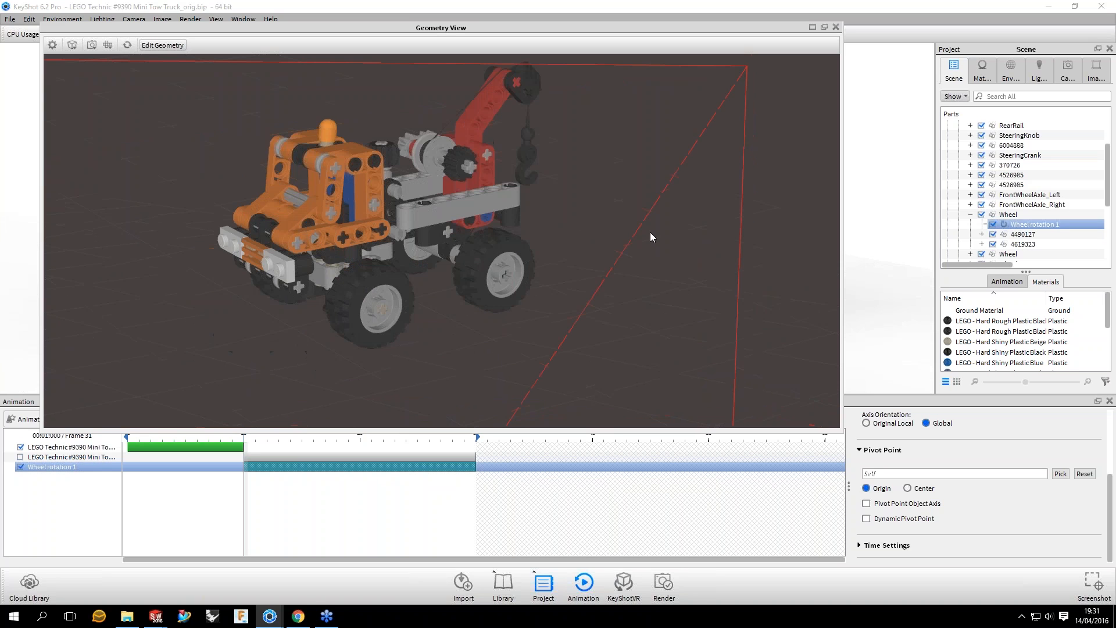
middle_click_drag(649, 232, 647, 228)
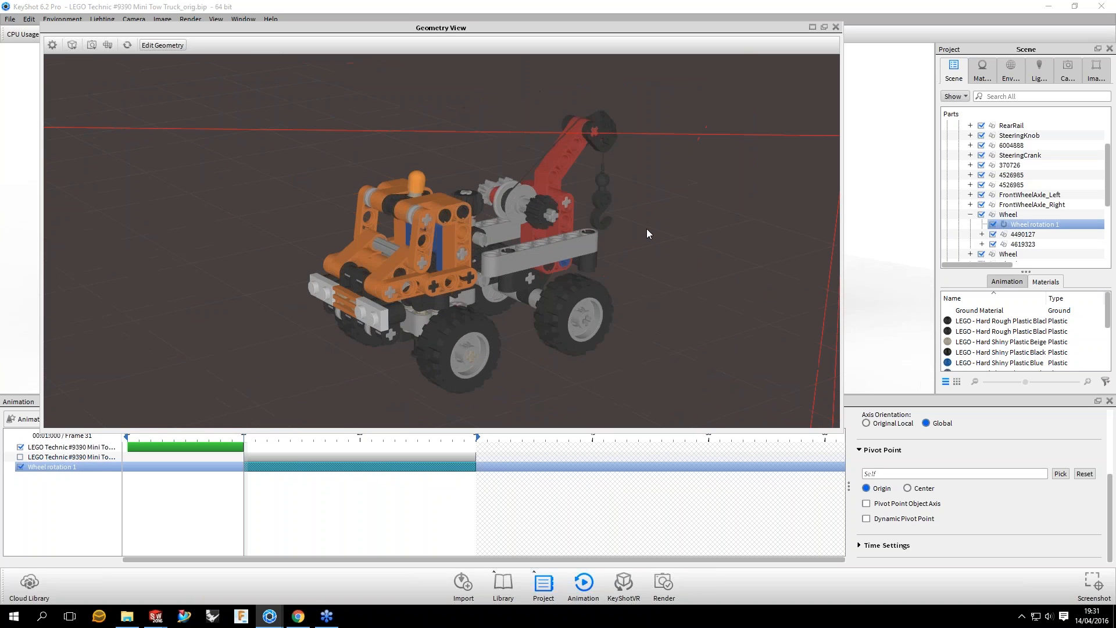
left_click_drag(647, 229, 692, 177)
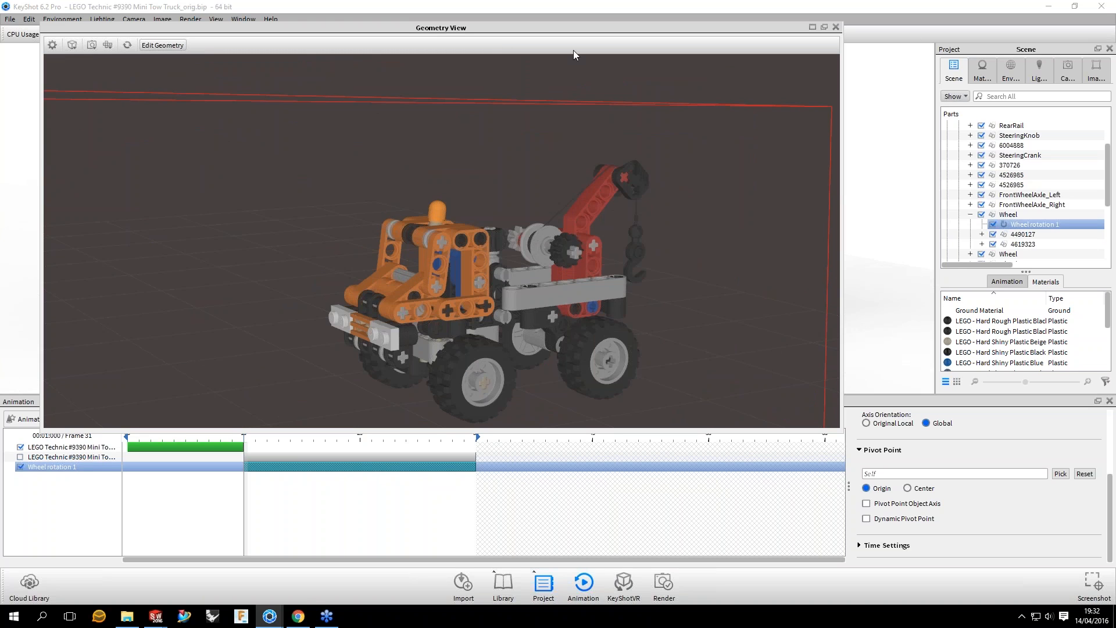
left_click_drag(492, 29, 540, 65)
left_click_drag(857, 139, 803, 49)
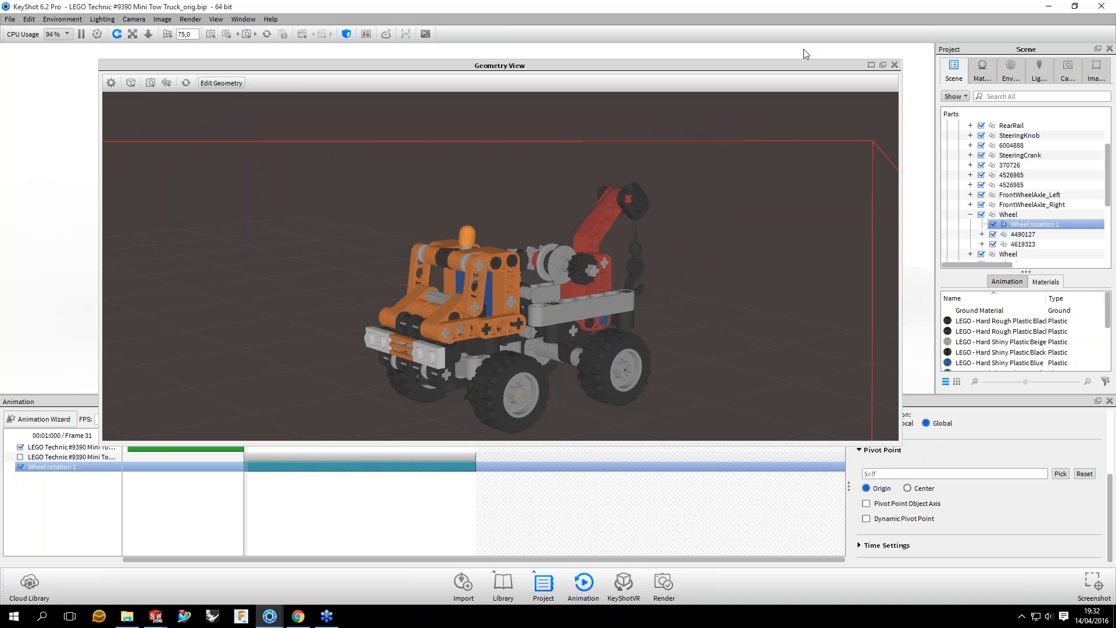
Step: Close the Geometry View and reframe the tow truck in the main real-time view
key("o")
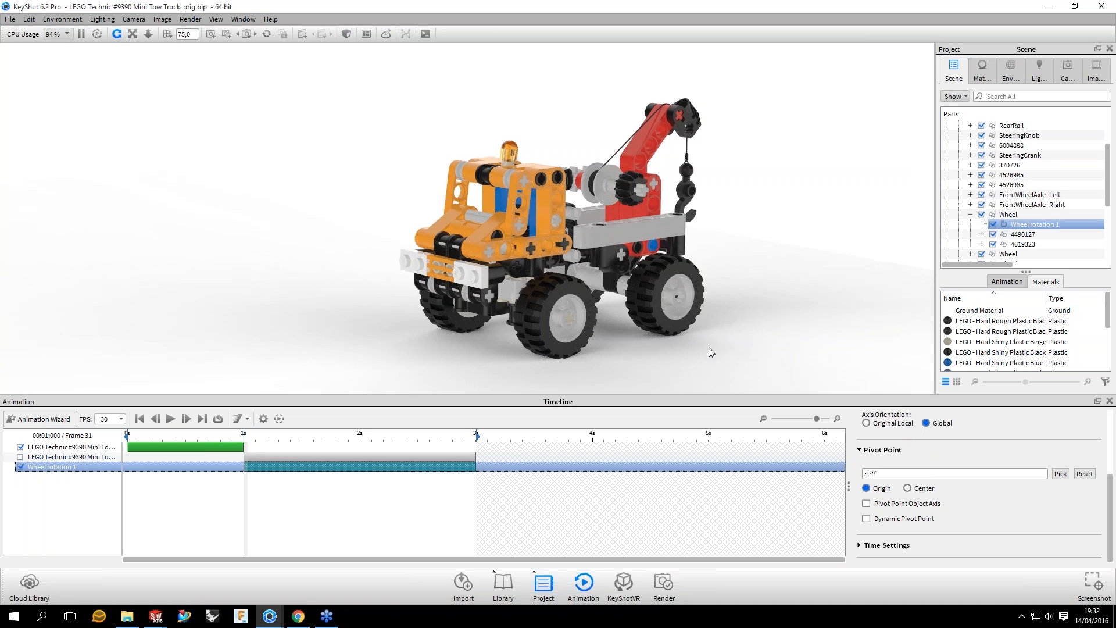
left_click_drag(709, 347, 737, 316)
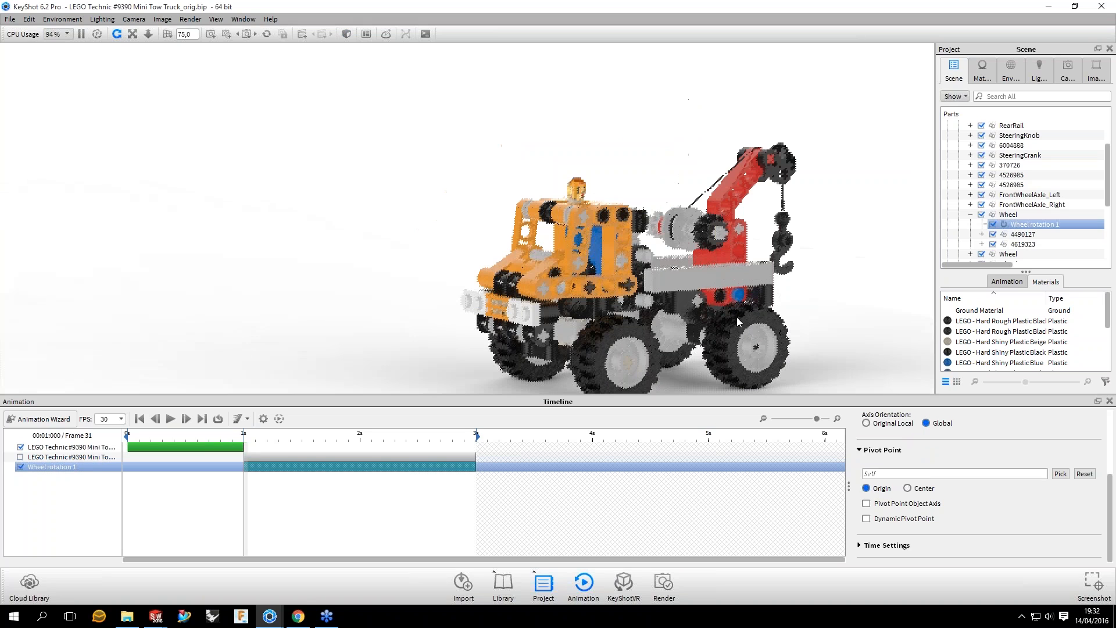
middle_click_drag(737, 316, 673, 274)
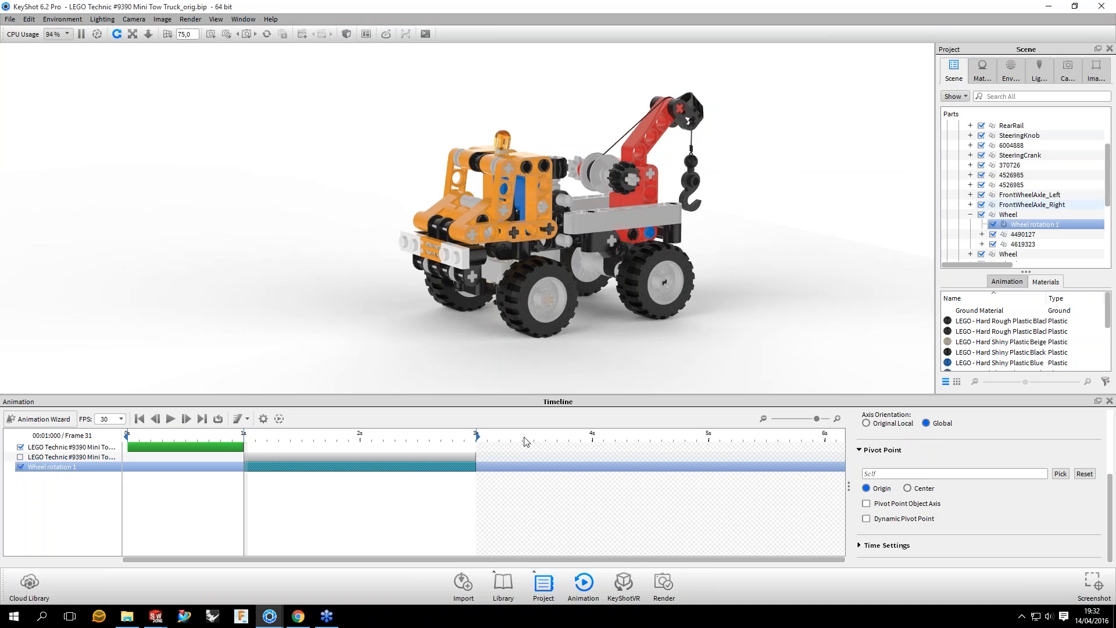
Step: Select the wheel rotation and review its pivot point options, Origin and Center, against the wheel in the scene
left_click(468, 466)
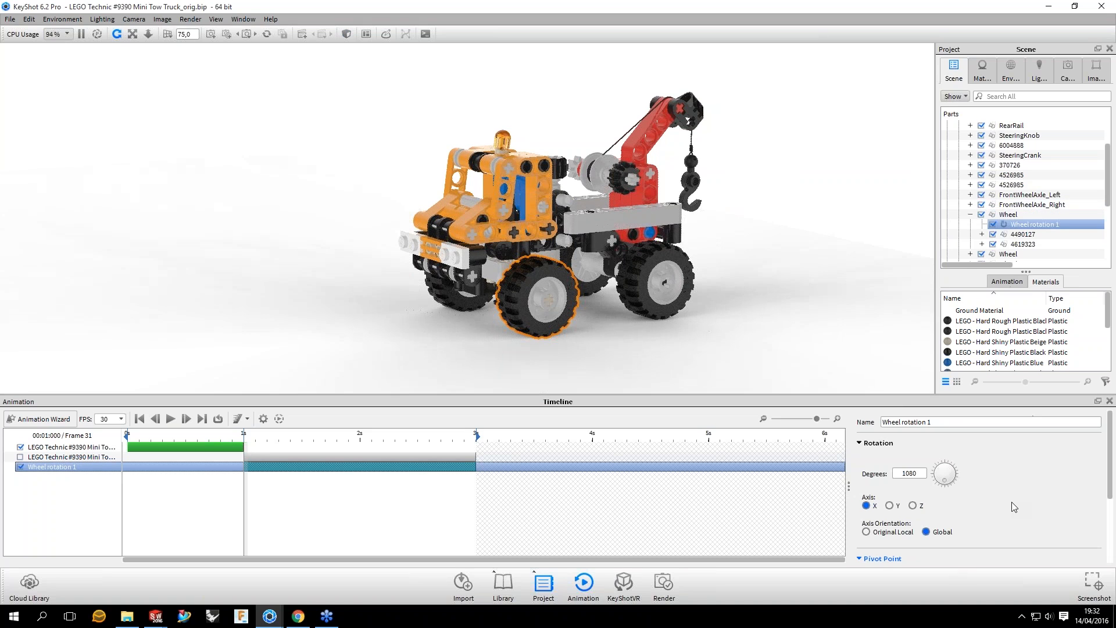
scroll(887, 455, "down", 3)
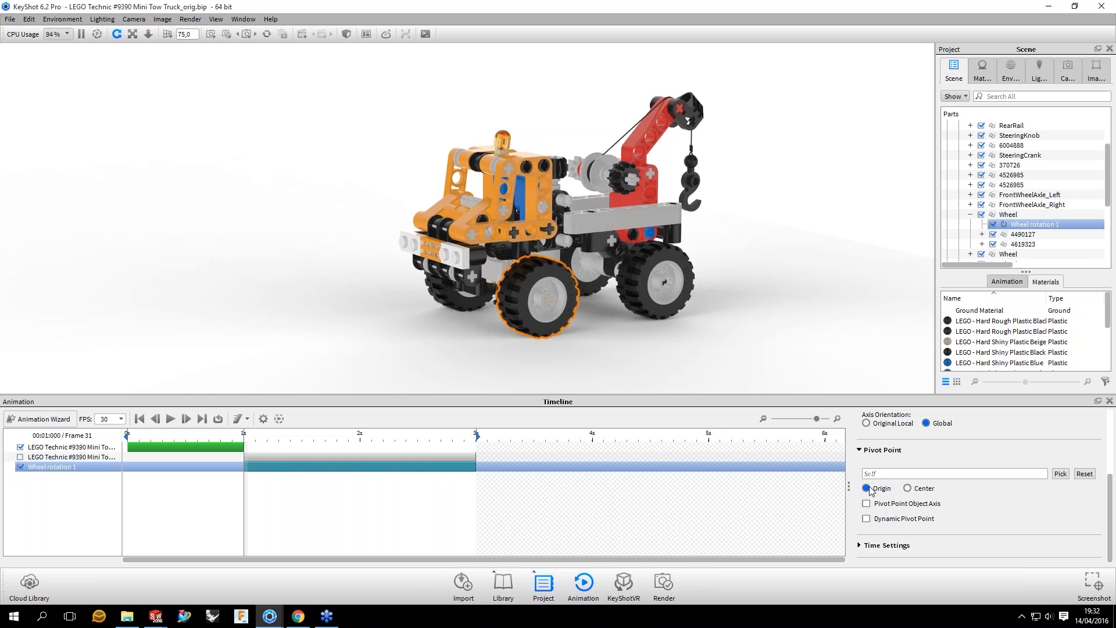
left_click(908, 489)
left_click(909, 493)
middle_click_drag(576, 249, 581, 237)
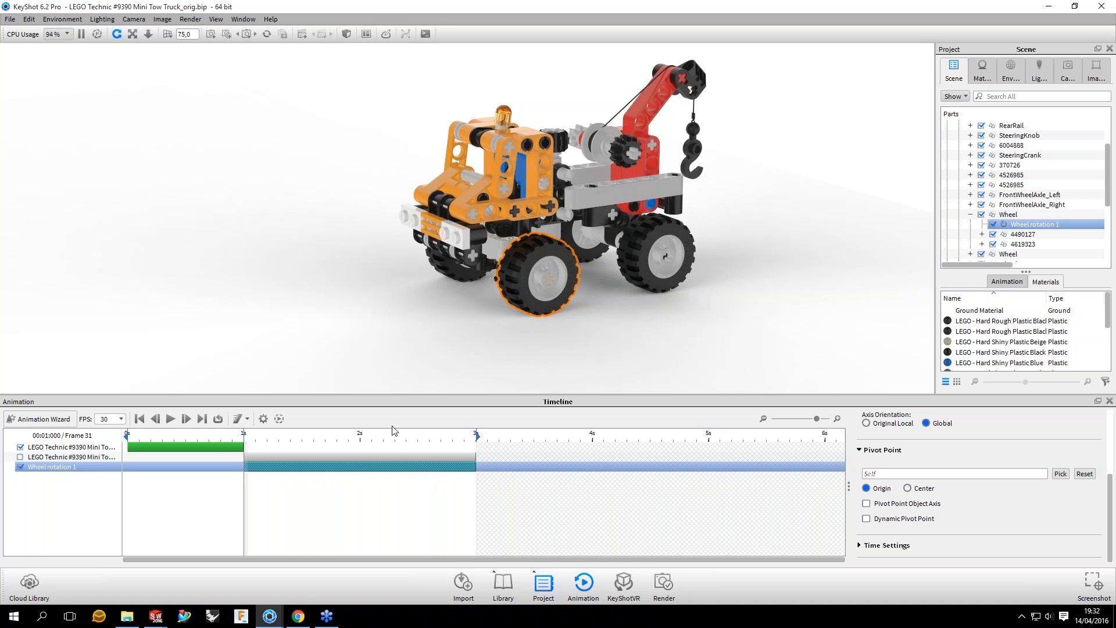
Step: Move the timeline to frame 48 and examine the animated front wheel up close
left_click(275, 440)
left_click(302, 440)
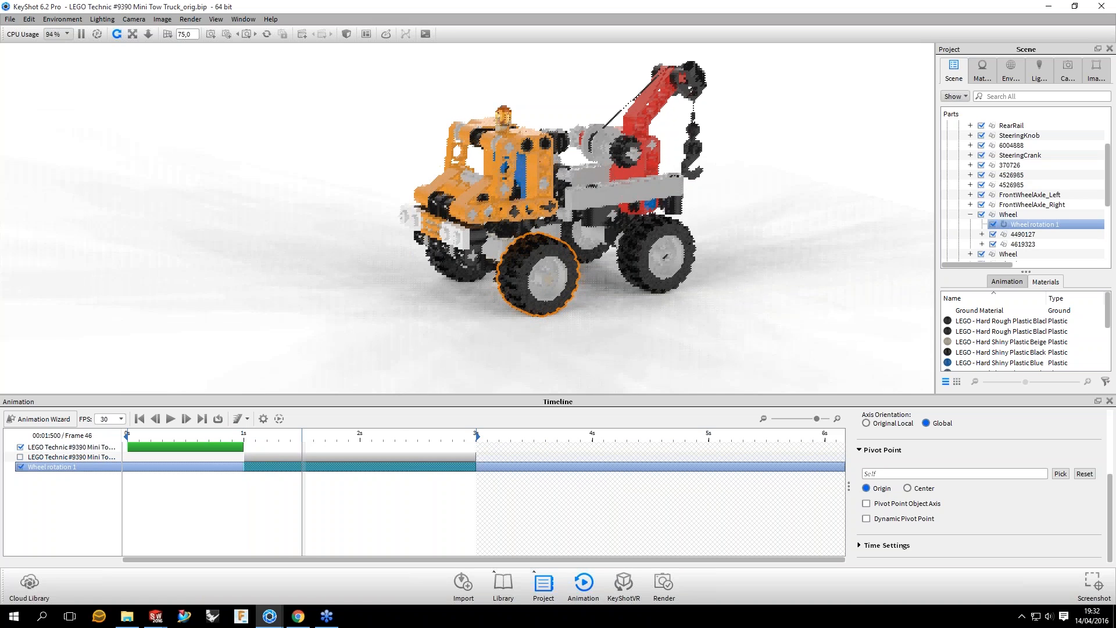
left_click_drag(302, 440, 309, 440)
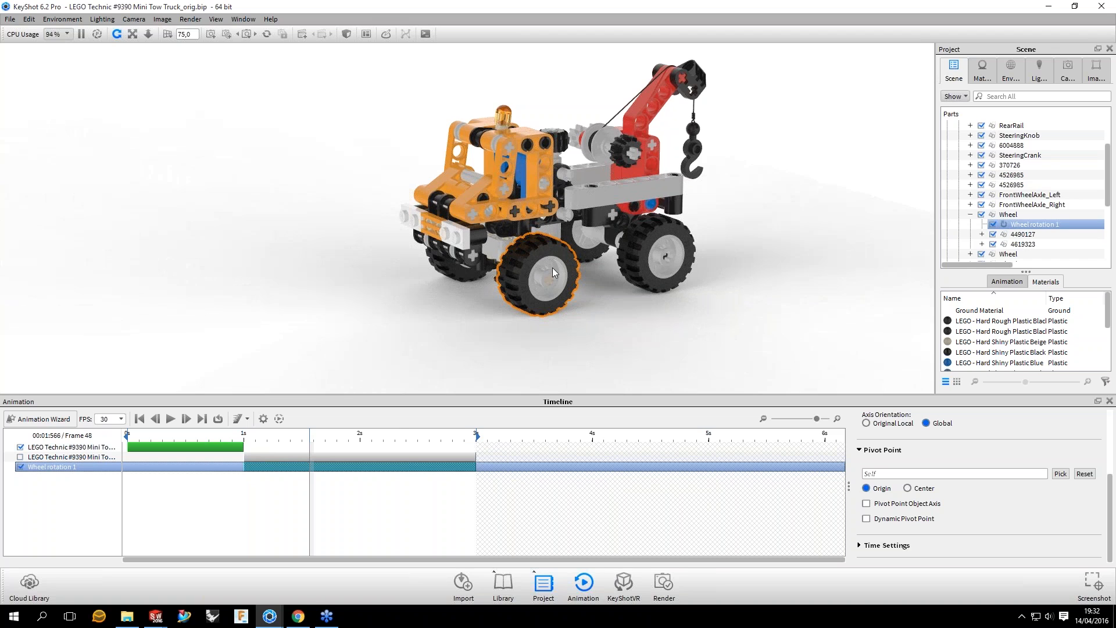
left_click_drag(553, 267, 634, 248)
scroll(635, 249, "up", 2)
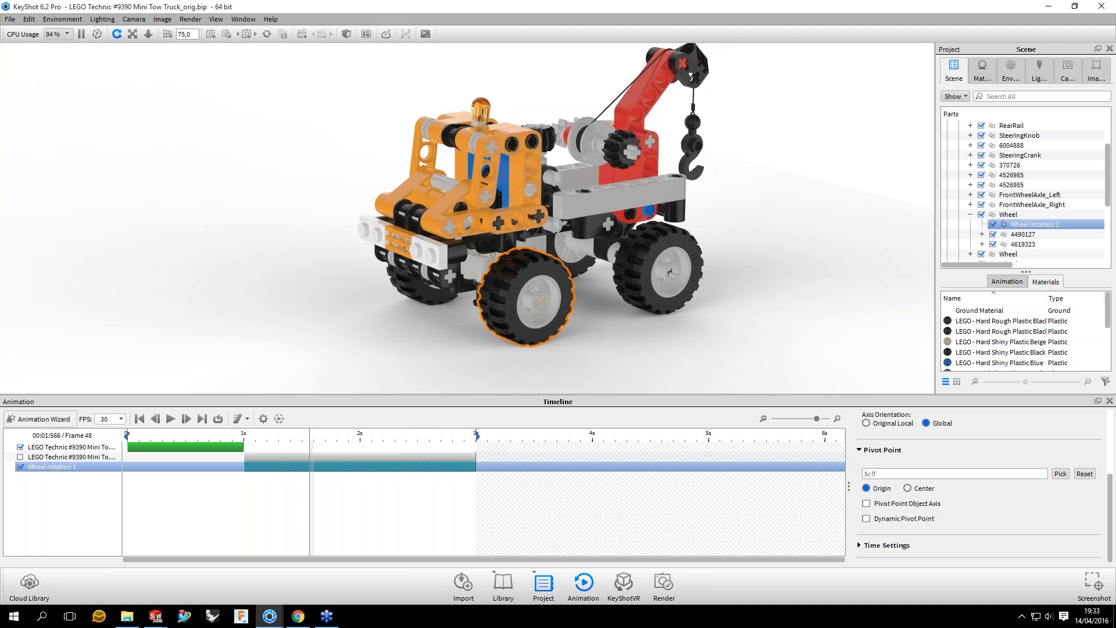
Step: Select the front wheel's rotation and copy that animation
left_click(347, 466)
left_click(348, 467)
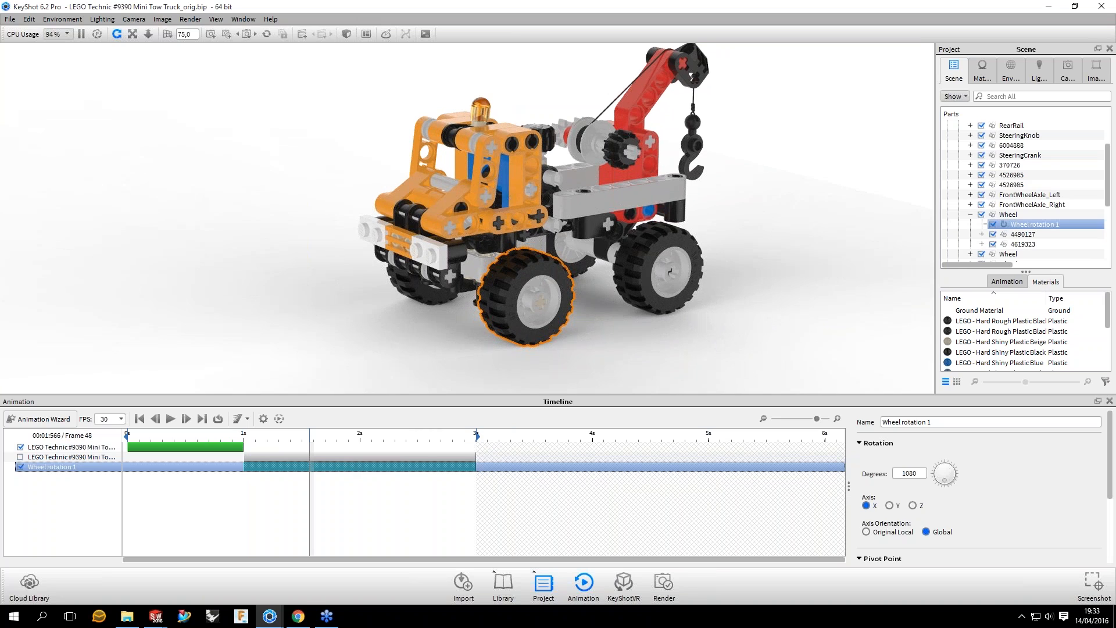
right_click(1014, 227)
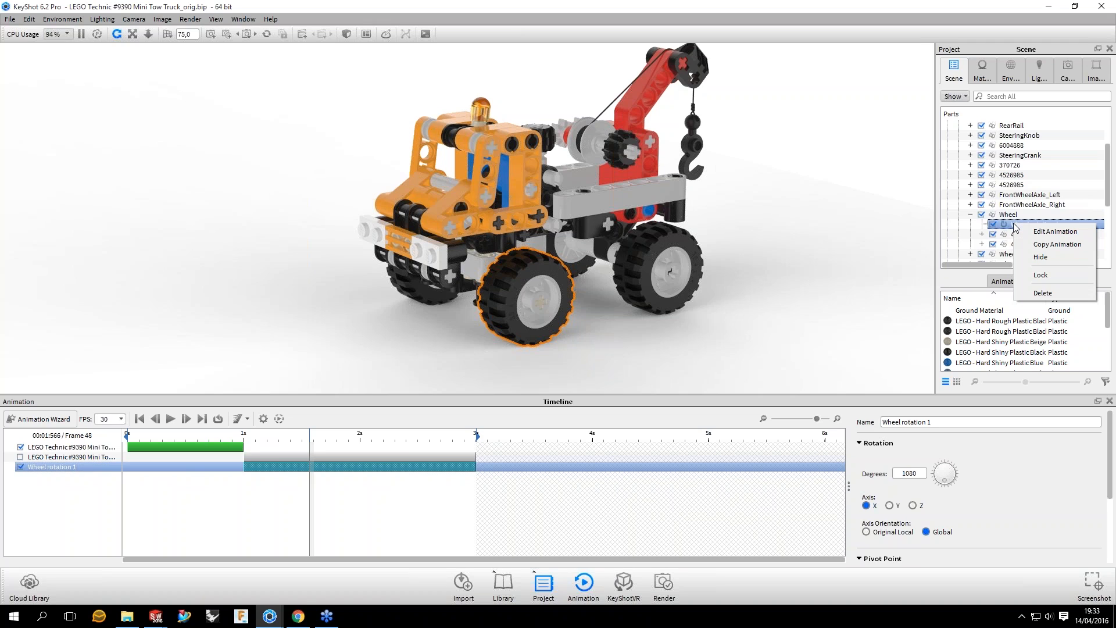
left_click(1054, 245)
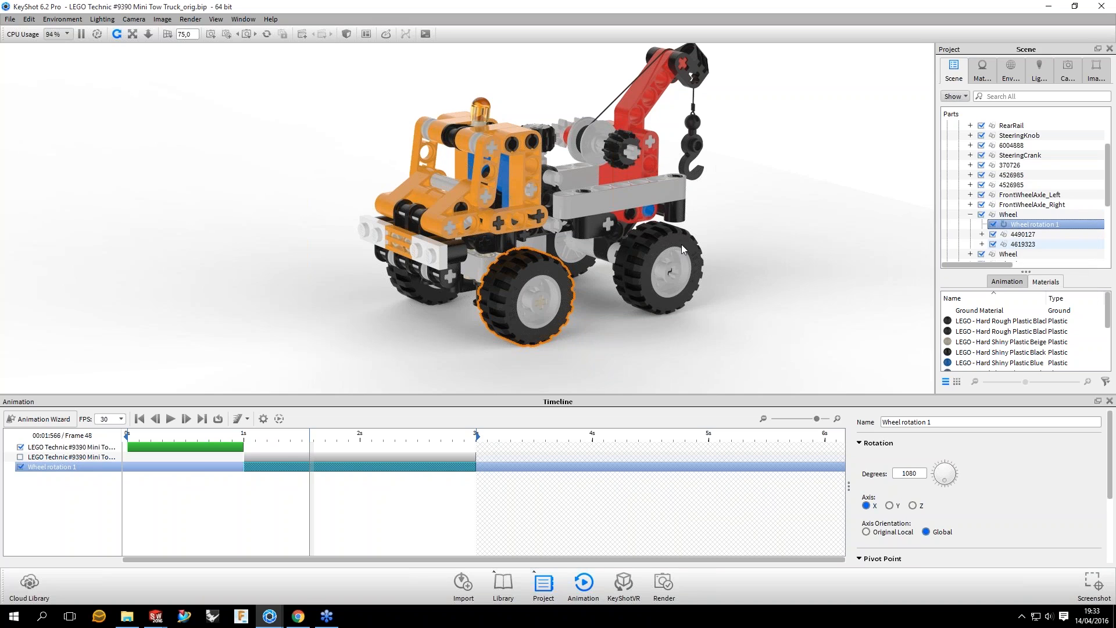
Step: Try pasting the copied rotation onto the same-side rear wheel as an independent animation, and remove that copy
right_click(1007, 225)
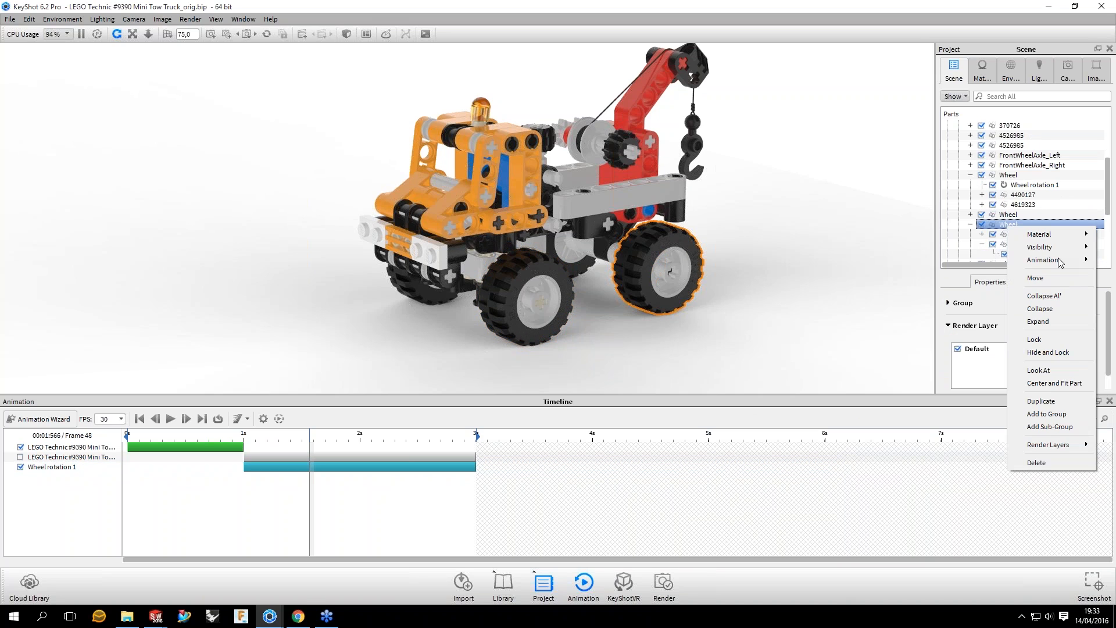
mouse_move(1059, 262)
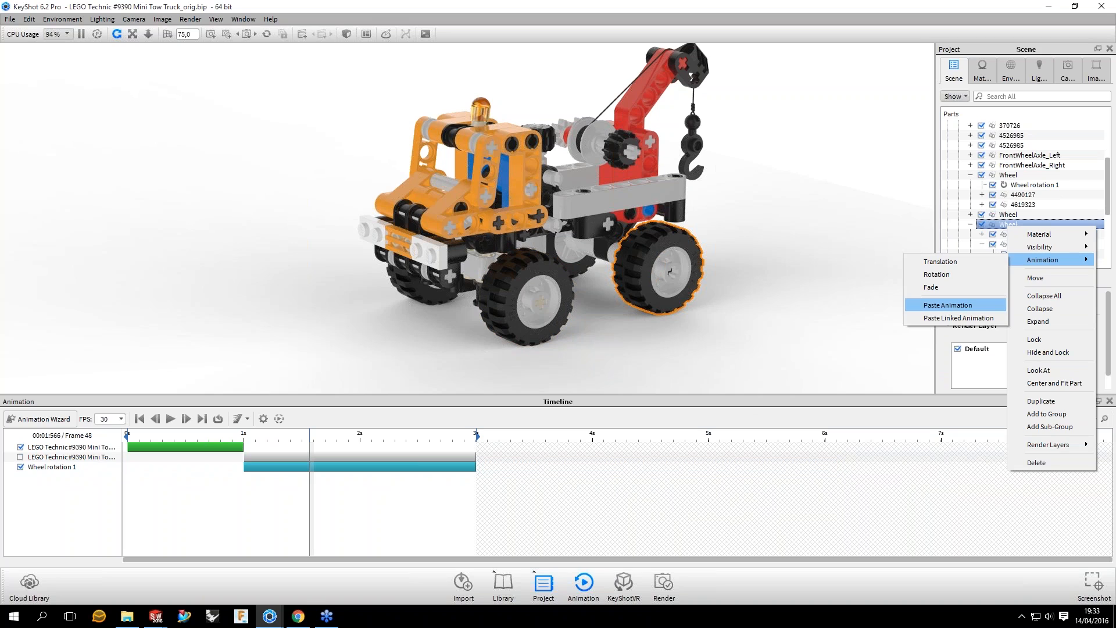
key("Return")
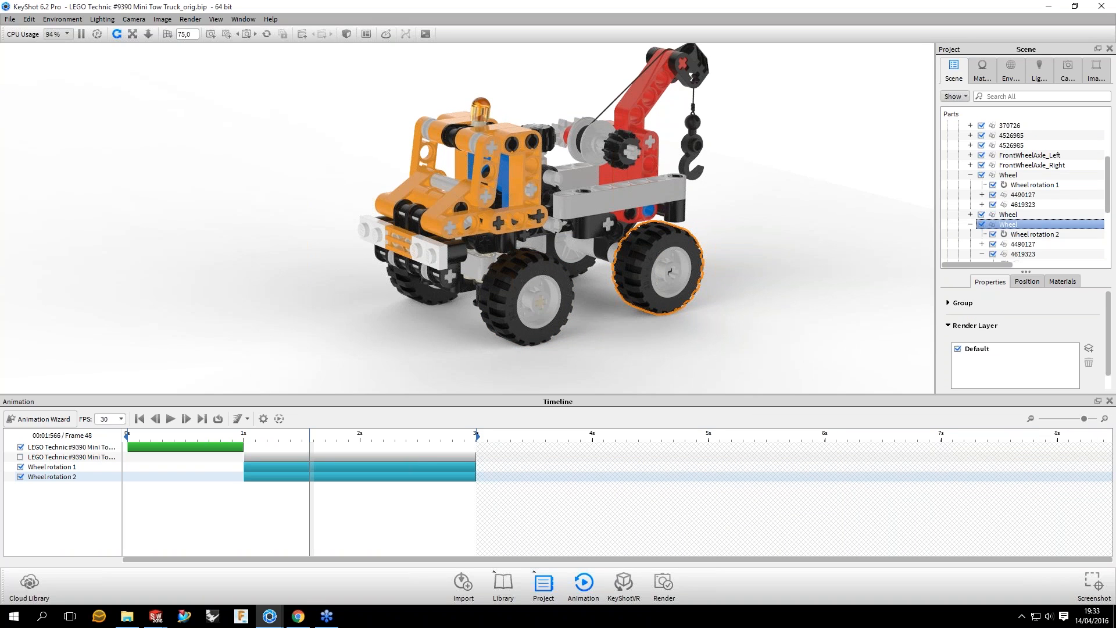
left_click(56, 483)
left_click(671, 268)
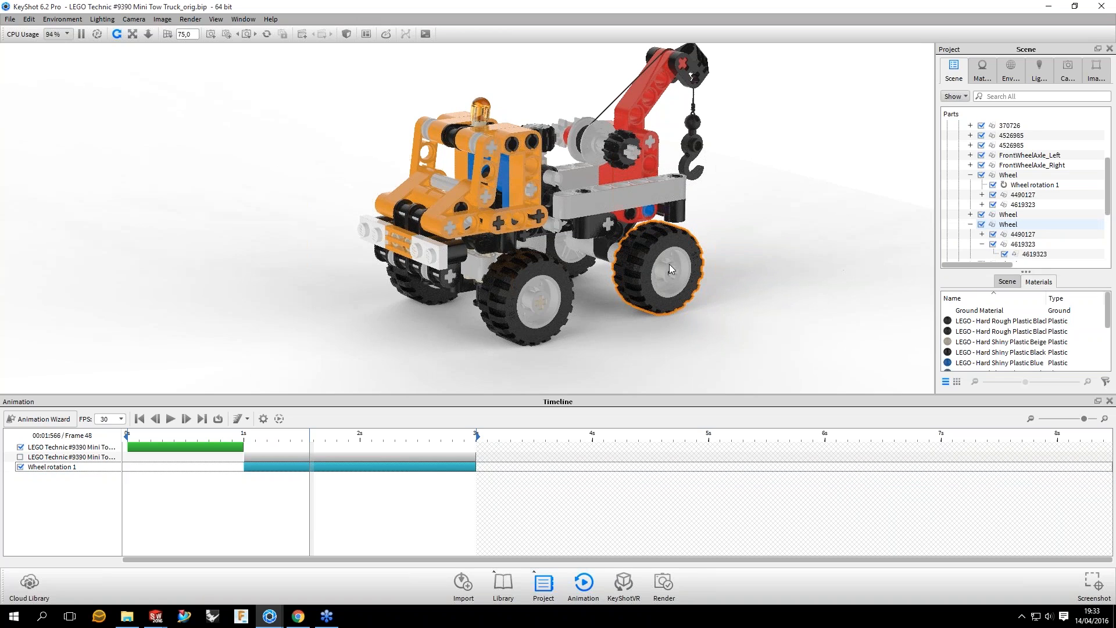
Step: Paste the copied rotation onto the same-side rear wheel as a linked animation
left_click(1009, 226)
right_click(1010, 226)
mouse_move(1045, 260)
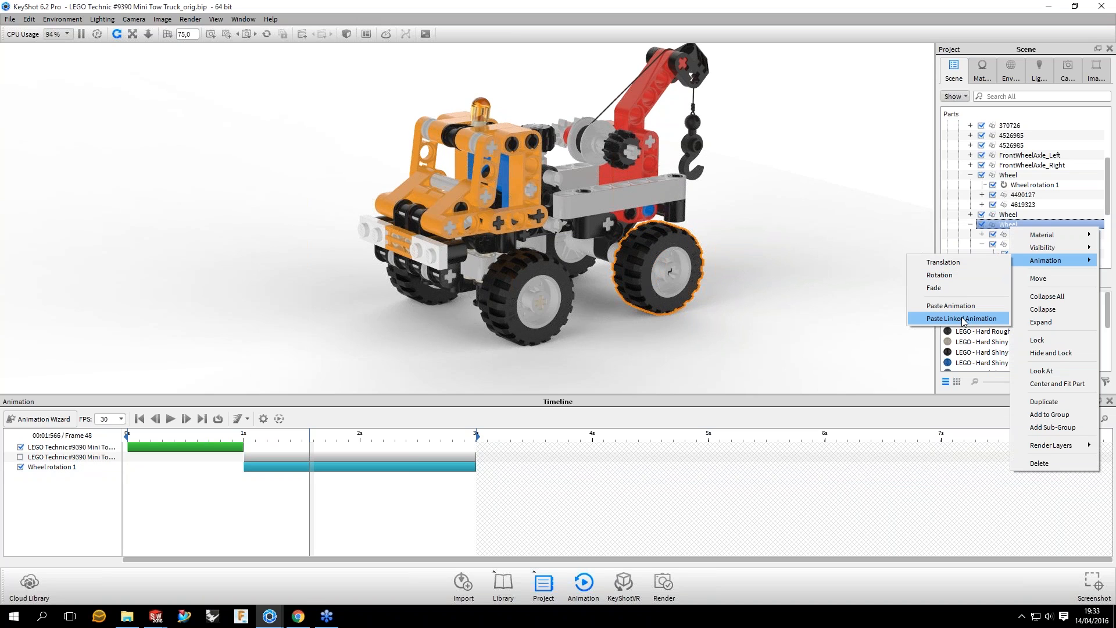
left_click(961, 318)
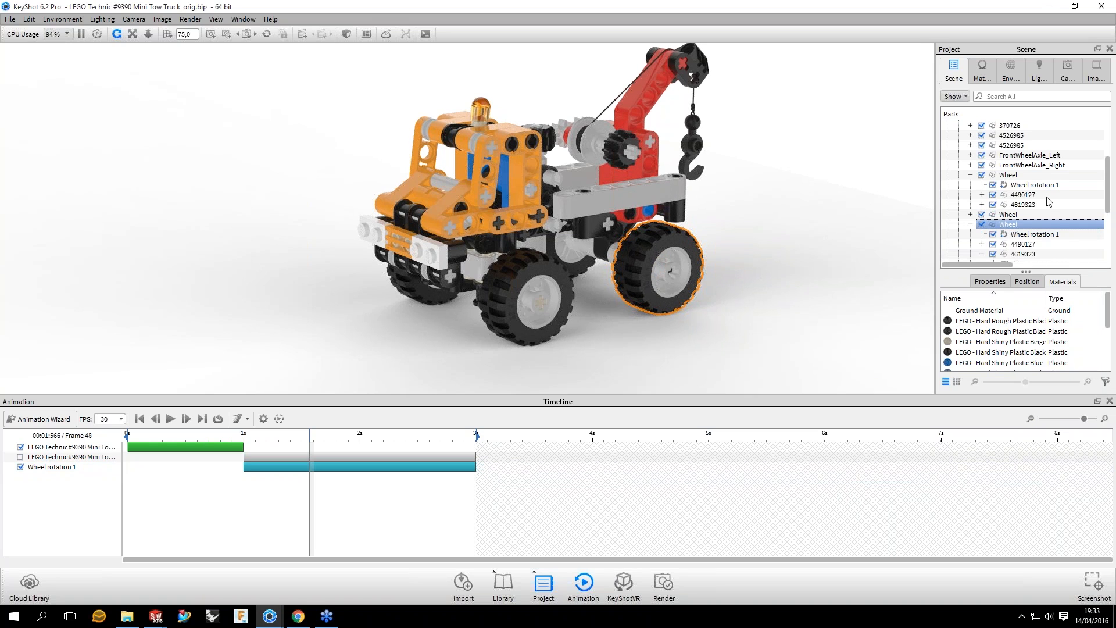
Step: Compare the linked rotation entries under the front and rear wheels in the scene tree
left_click(1048, 234)
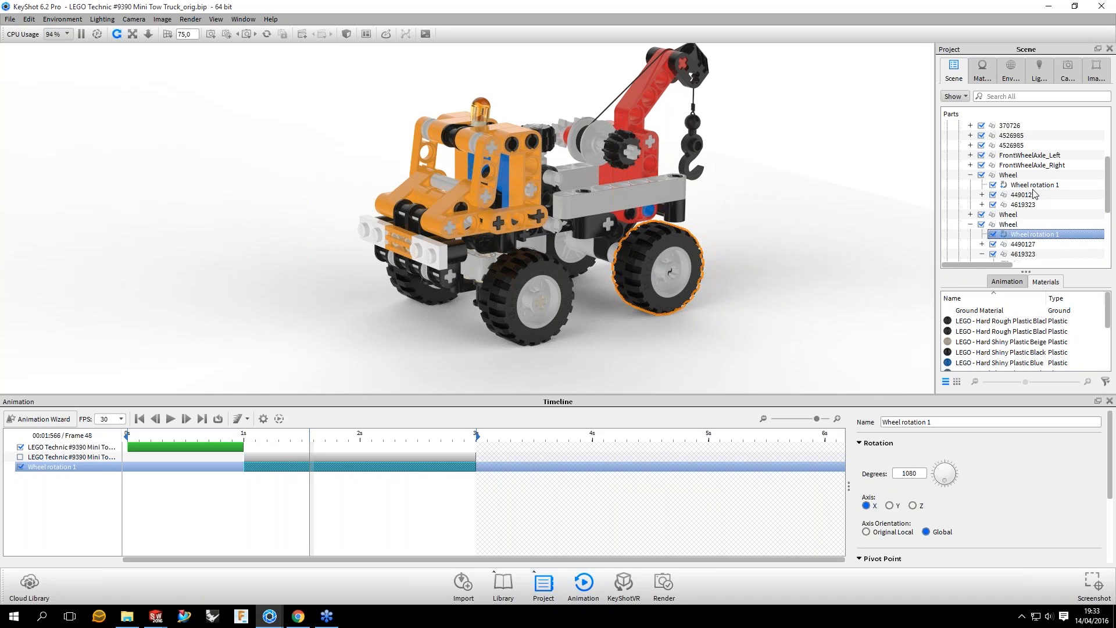
left_click(1045, 185)
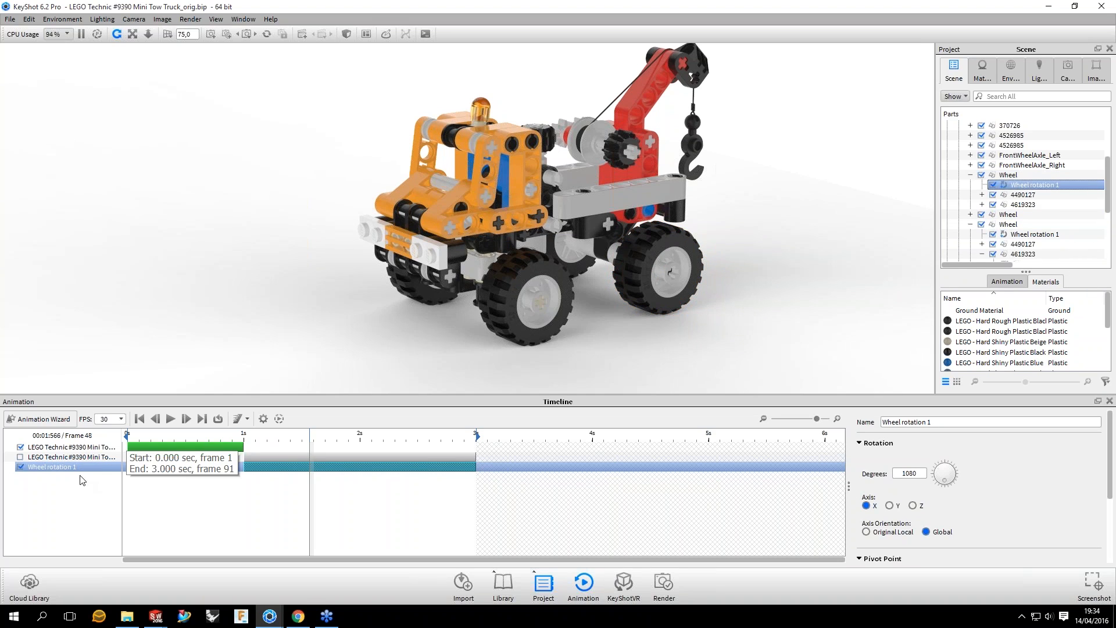
left_click(1026, 235)
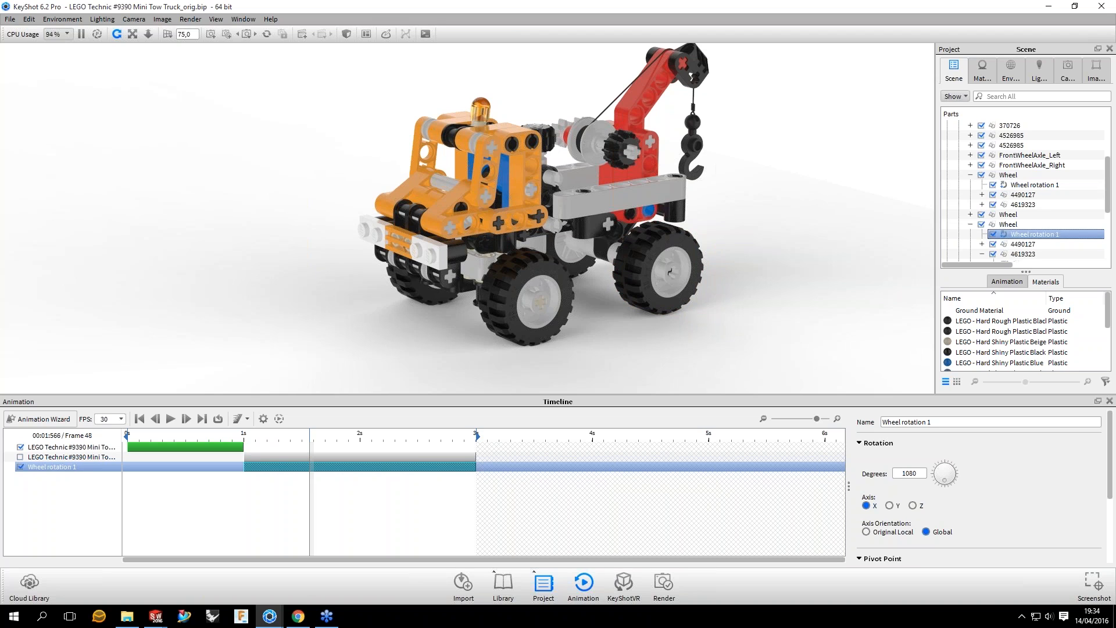
Step: Scrub the timeline to frame 89, view the truck from the front, and return the timeline to 1 second
left_click_drag(309, 445, 469, 454)
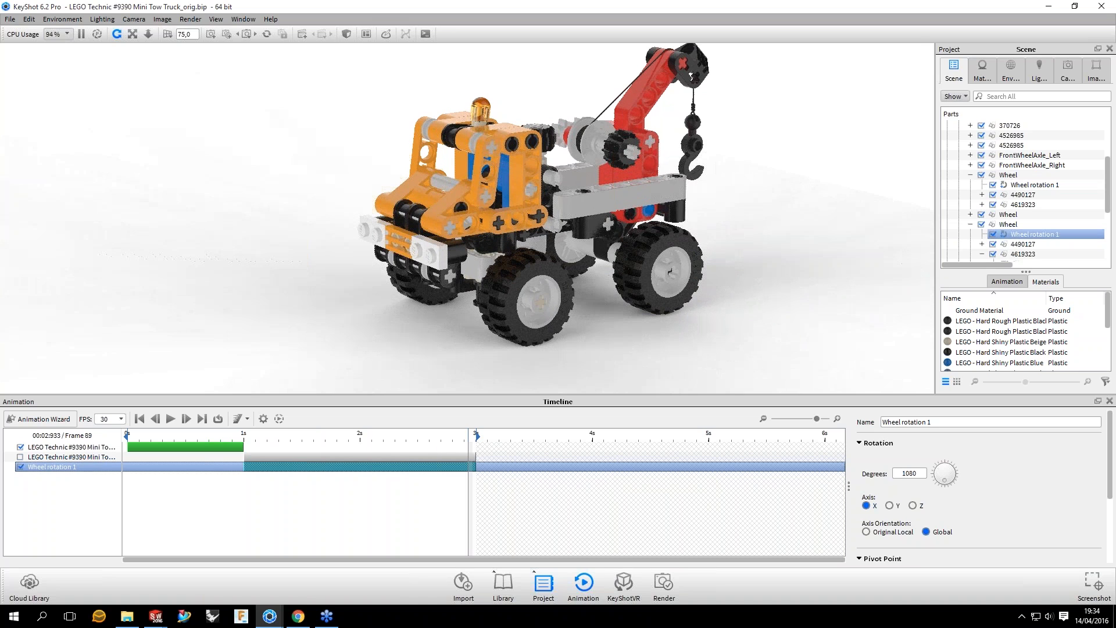
left_click_drag(262, 269, 325, 259)
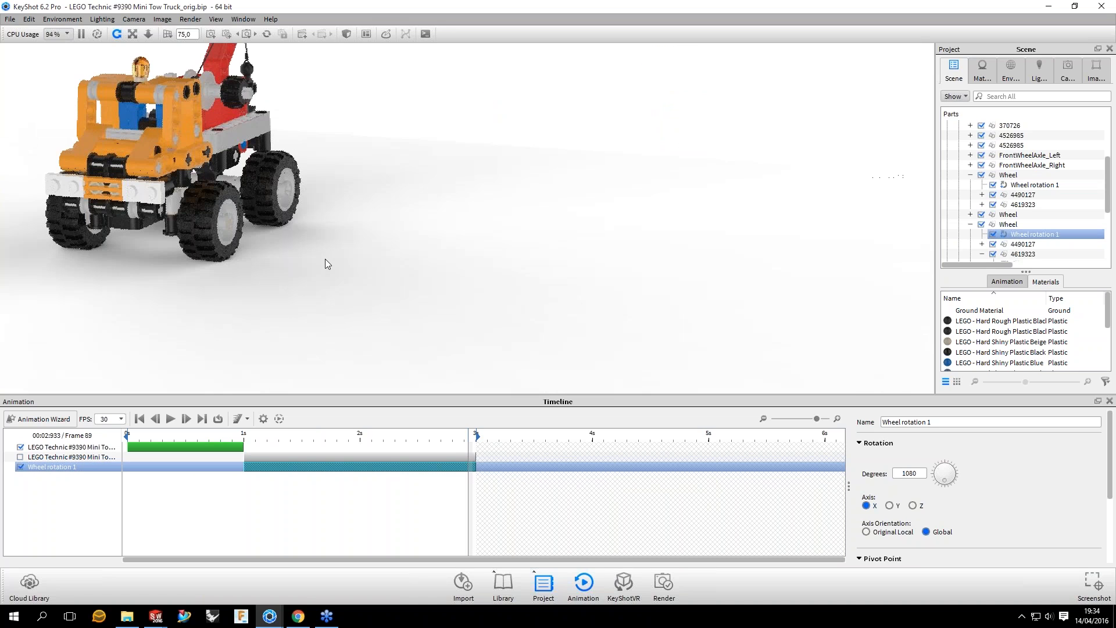
middle_click_drag(326, 259, 511, 313)
left_click(244, 437)
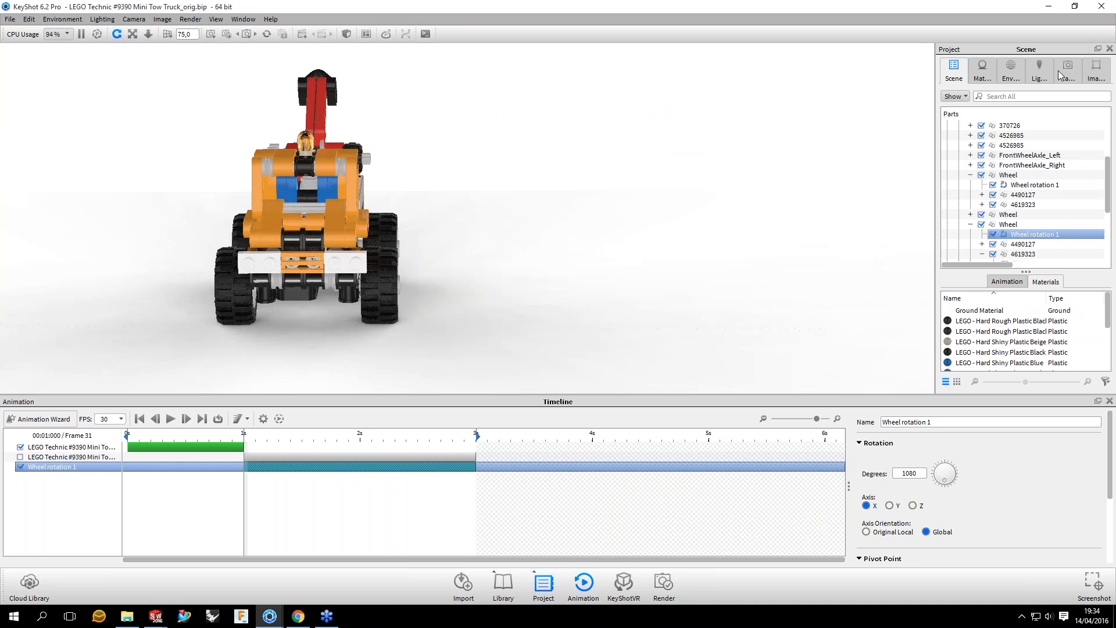
Step: Activate the CAM 01 camera and enable the tow truck's second translation, scrubbing the timeline to check the motion
left_click(1059, 71)
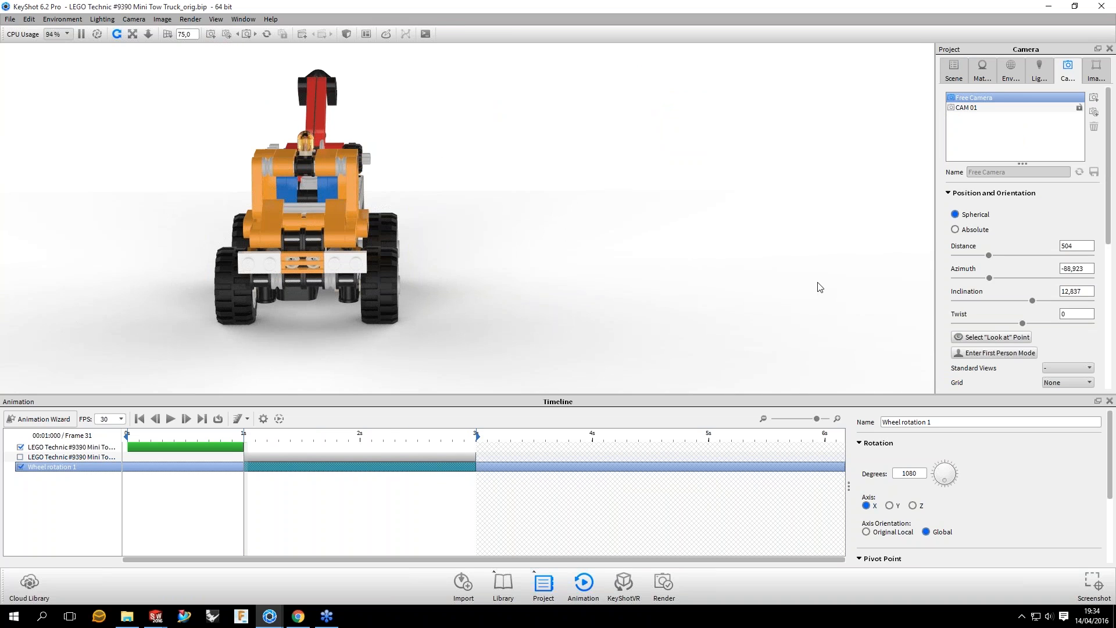
left_click_drag(446, 272, 441, 300)
left_click(21, 458)
left_click(20, 457)
left_click_drag(244, 441, 317, 441)
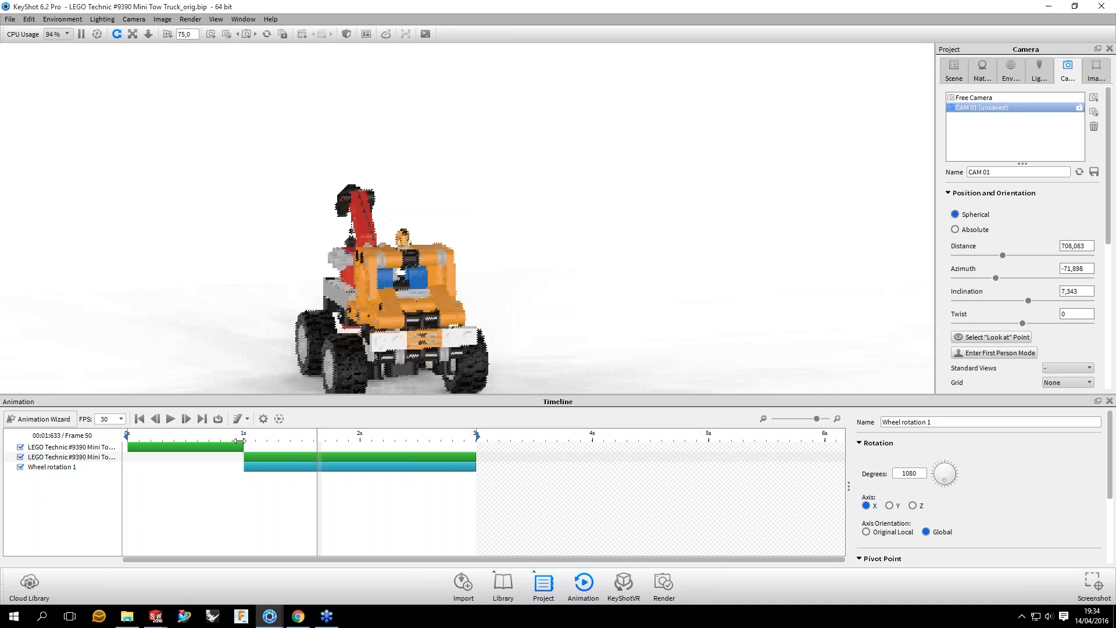
left_click(238, 441)
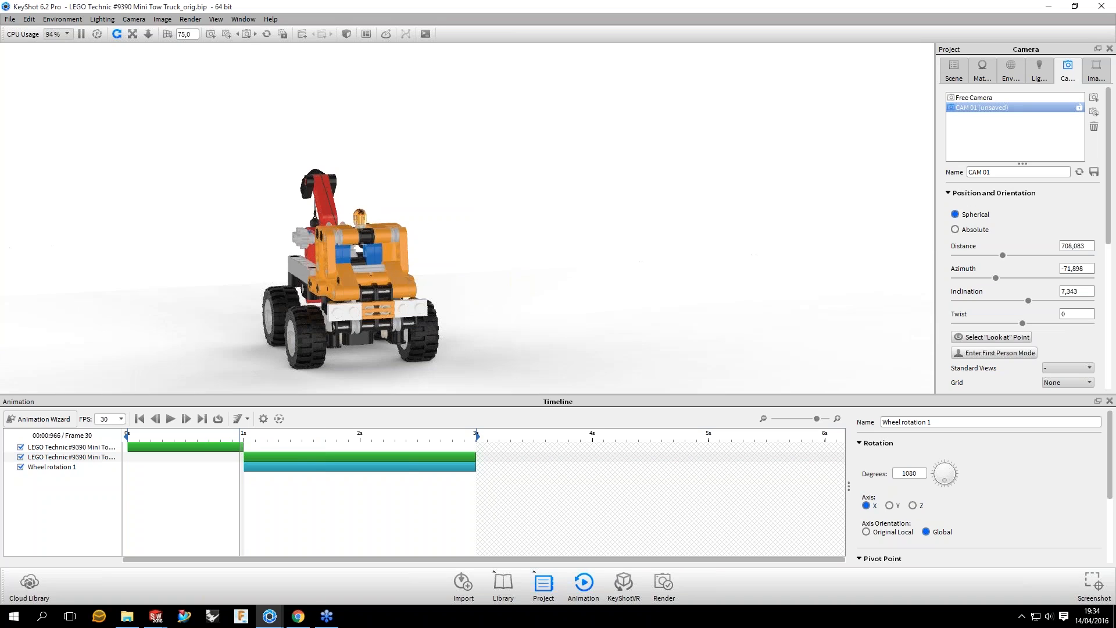
Step: Paste the copied rotation as a linked animation onto the front wheel on the truck's other side
left_click_drag(609, 213, 633, 228)
scroll(636, 231, "down", 5)
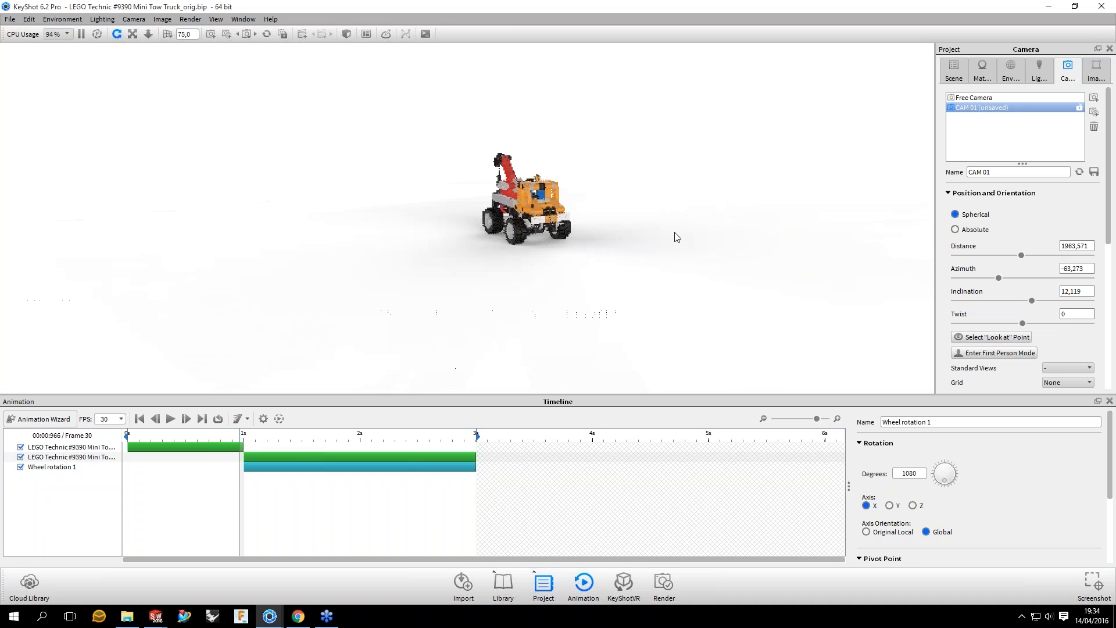
scroll(676, 237, "up", 8)
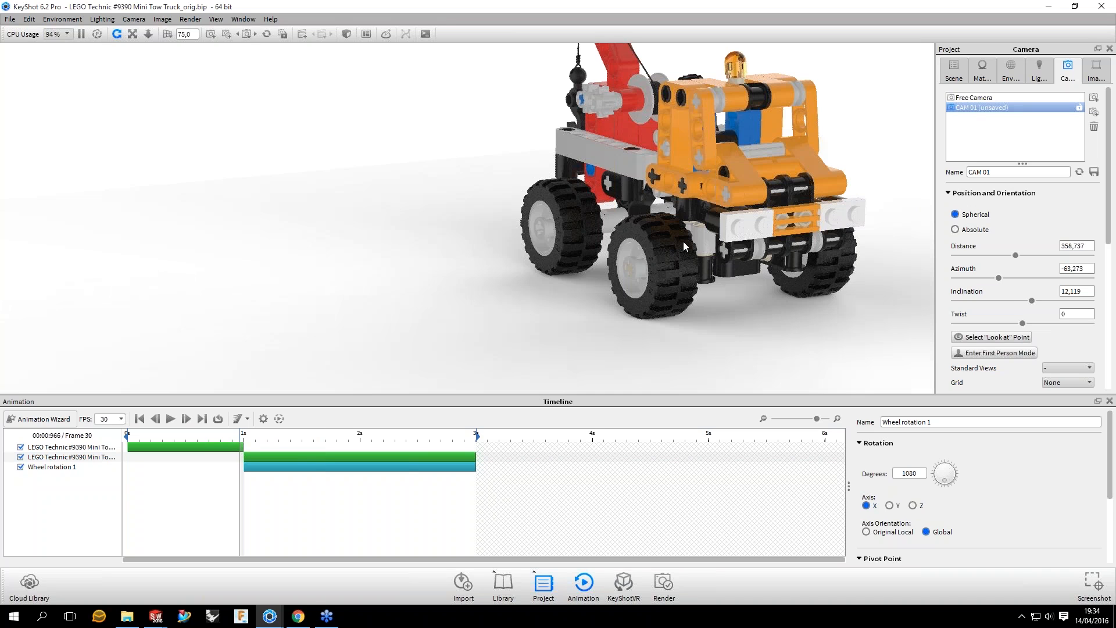
double_click(683, 246)
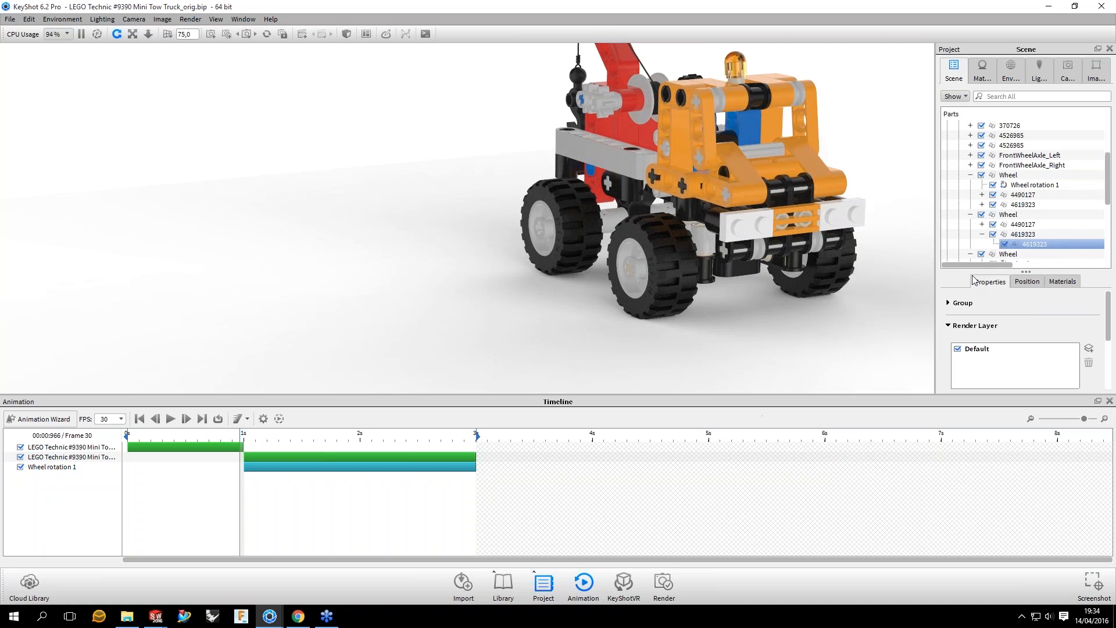
right_click(1008, 214)
mouse_move(1040, 249)
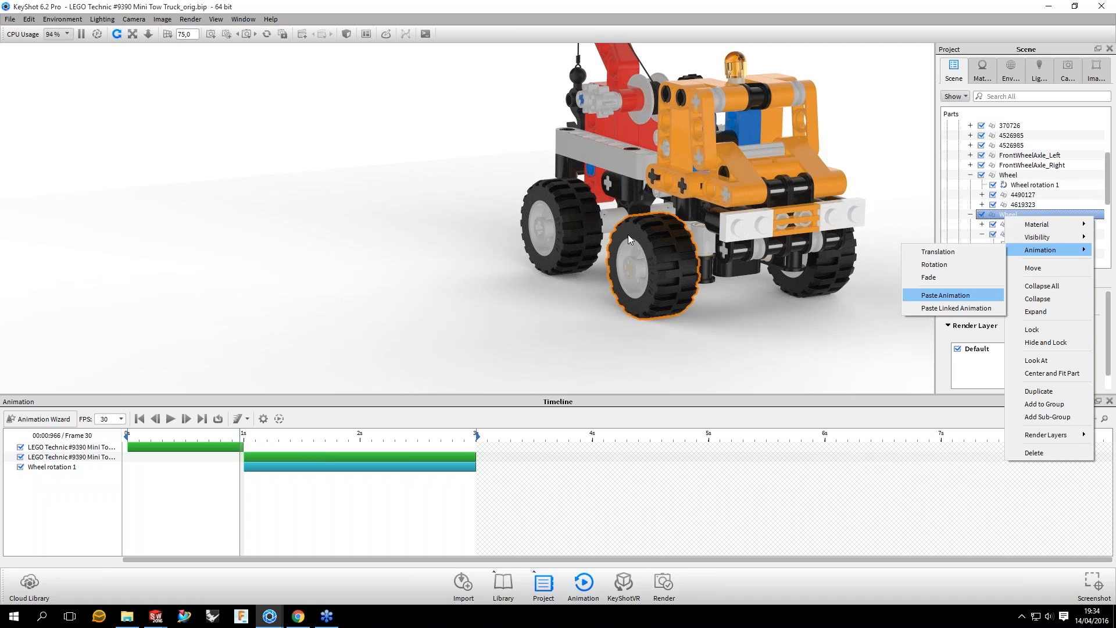
left_click(945, 295)
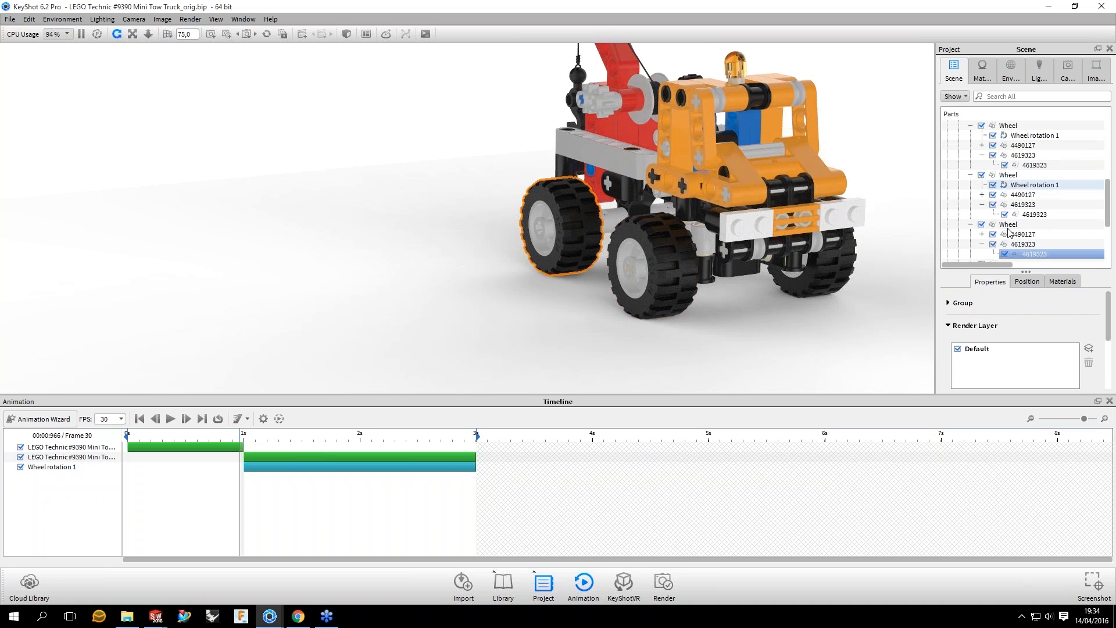
Step: Paste the copied rotation as a linked animation onto the other side's rear wheel, and preview it at frame 44
left_click(1008, 226)
right_click(1009, 226)
mouse_move(1043, 262)
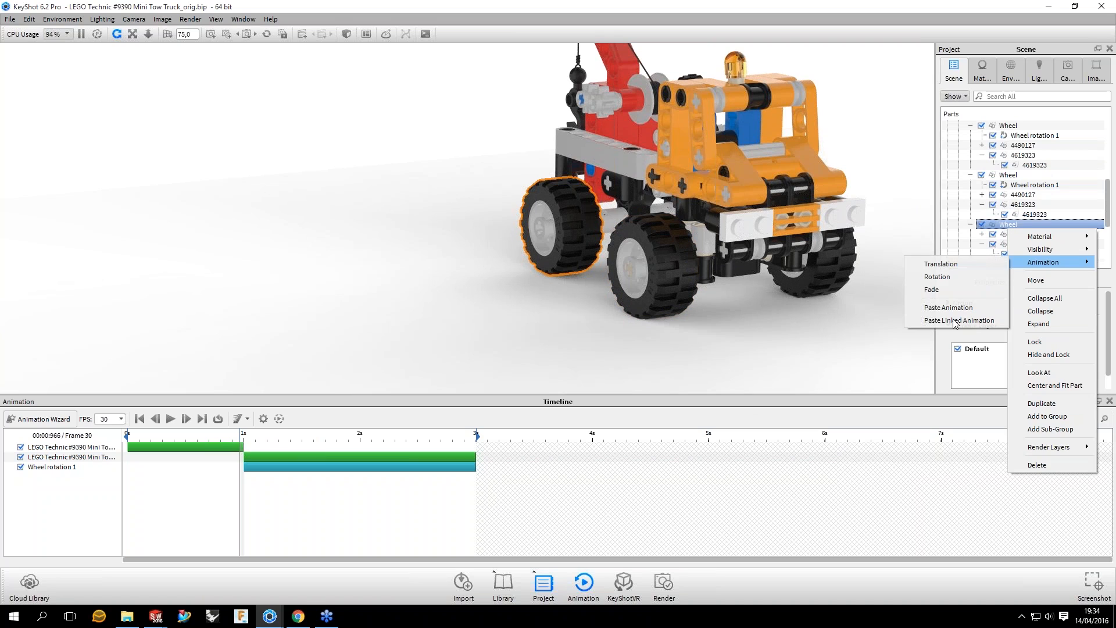
left_click(953, 321)
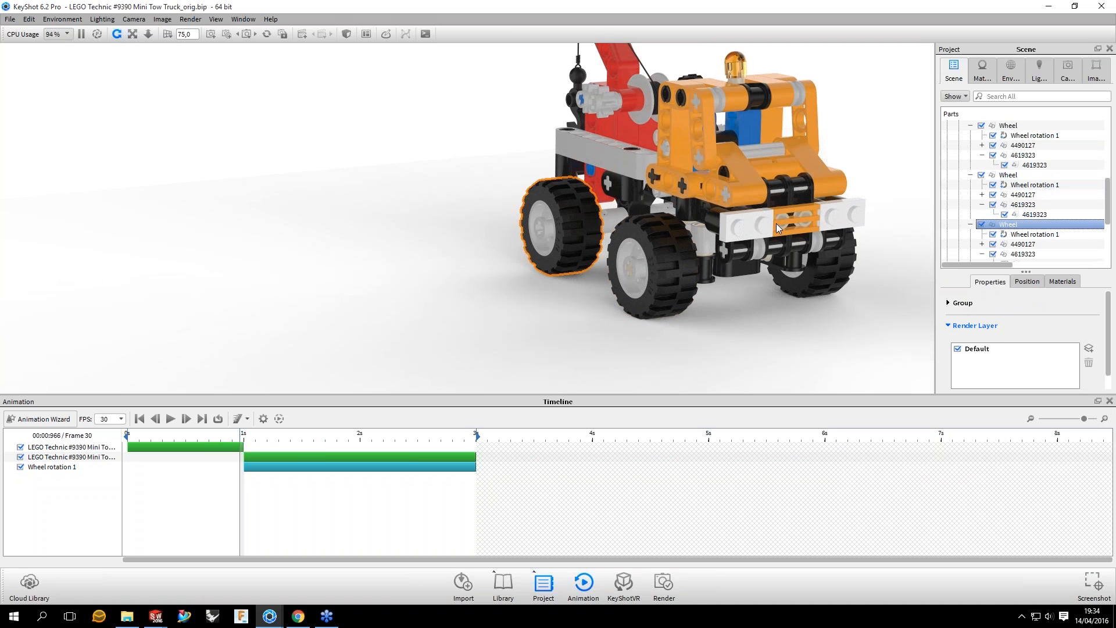
left_click_drag(530, 266, 324, 406)
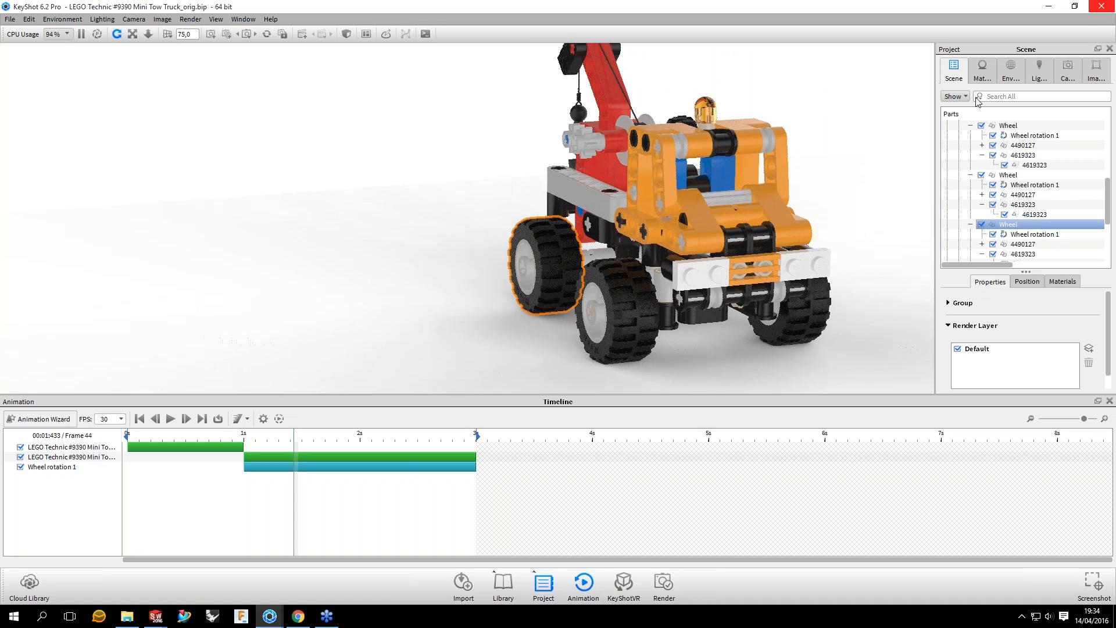
Step: Activate the CAM 01 camera, scrub the timeline to frame 79, and return to the scene tree with nothing selected
left_click(1067, 70)
left_click(1011, 107)
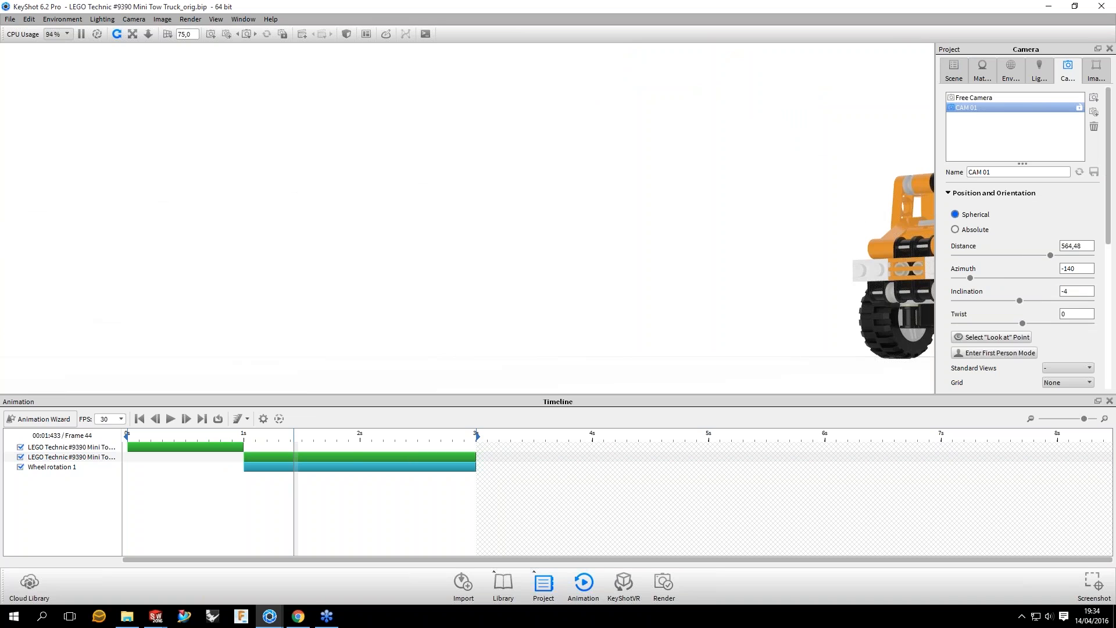
left_click_drag(295, 440, 438, 442)
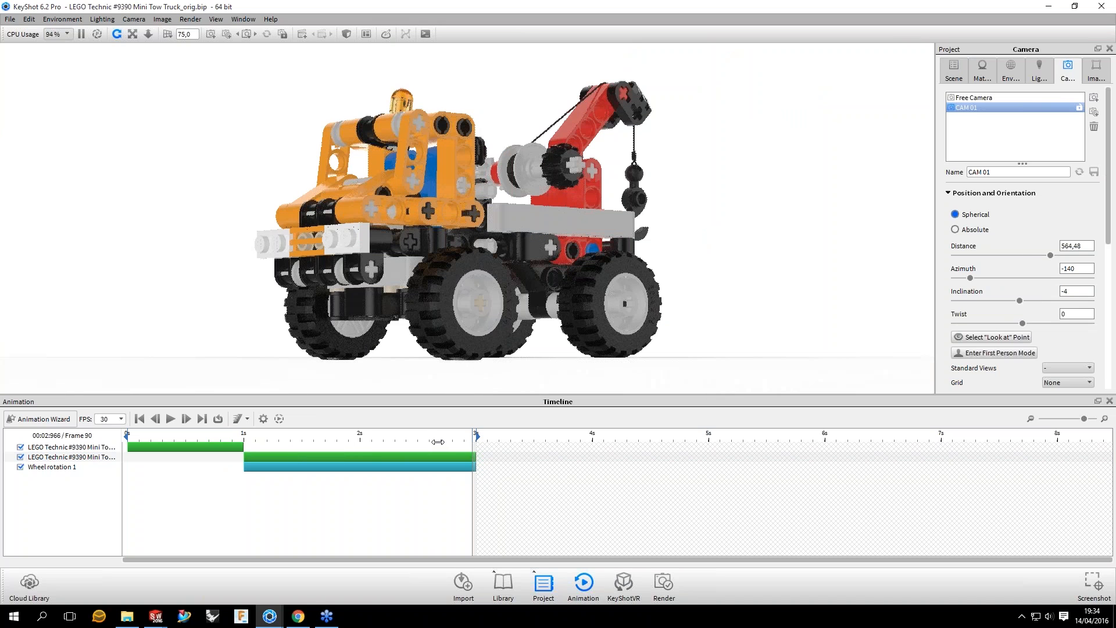
left_click(954, 68)
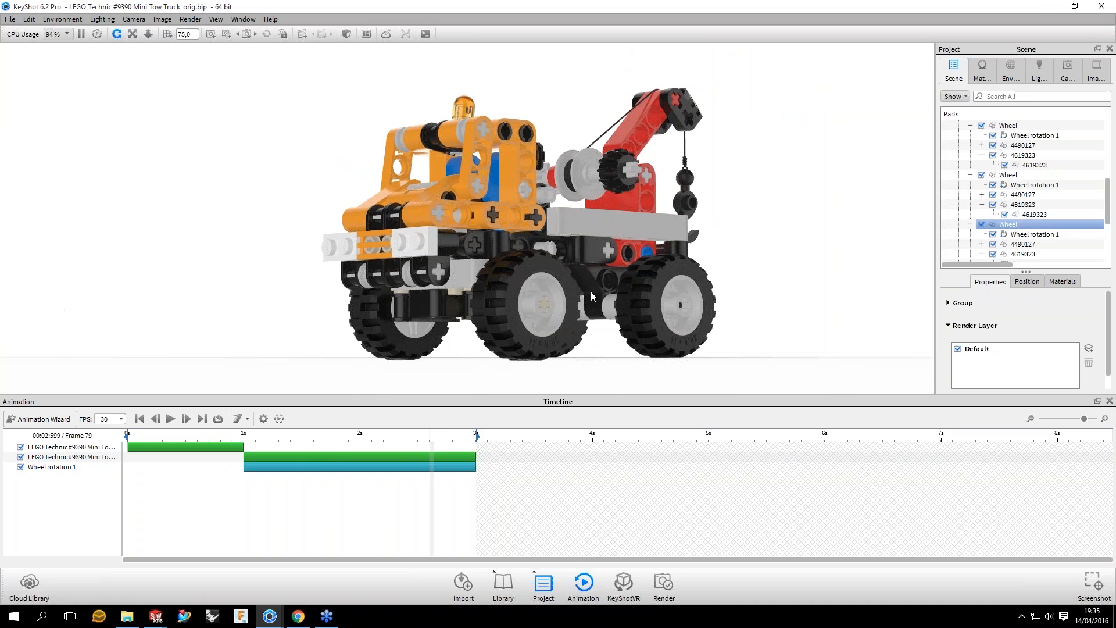
left_click(591, 291)
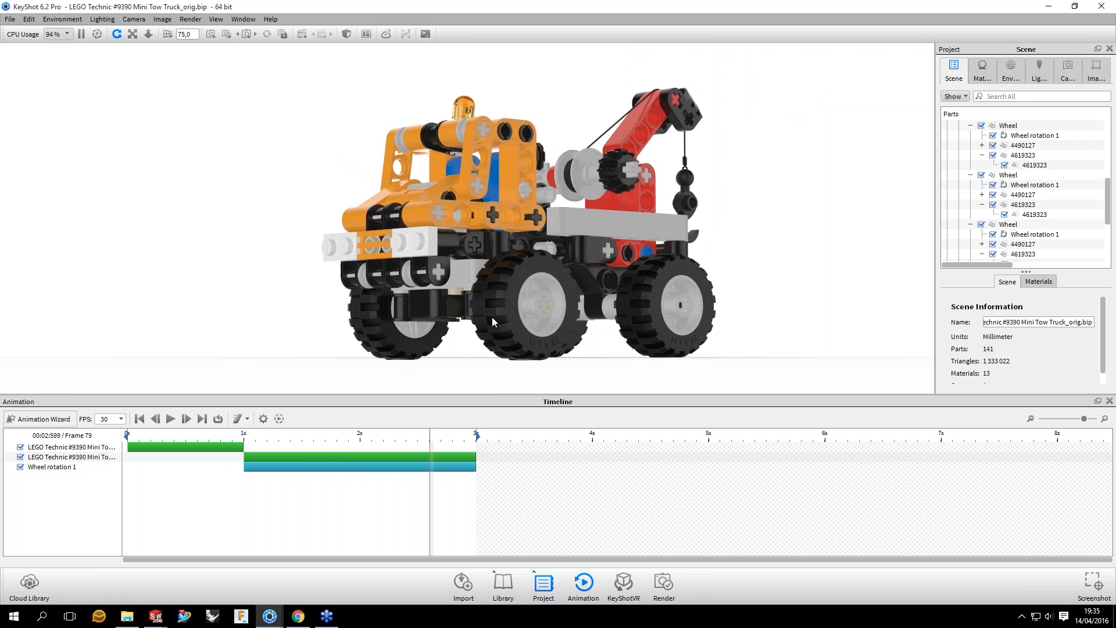
Step: Paste the copied rotation as a linked animation onto the axle group 4566927 inside FrontWheelAxle_Left
left_click(544, 305)
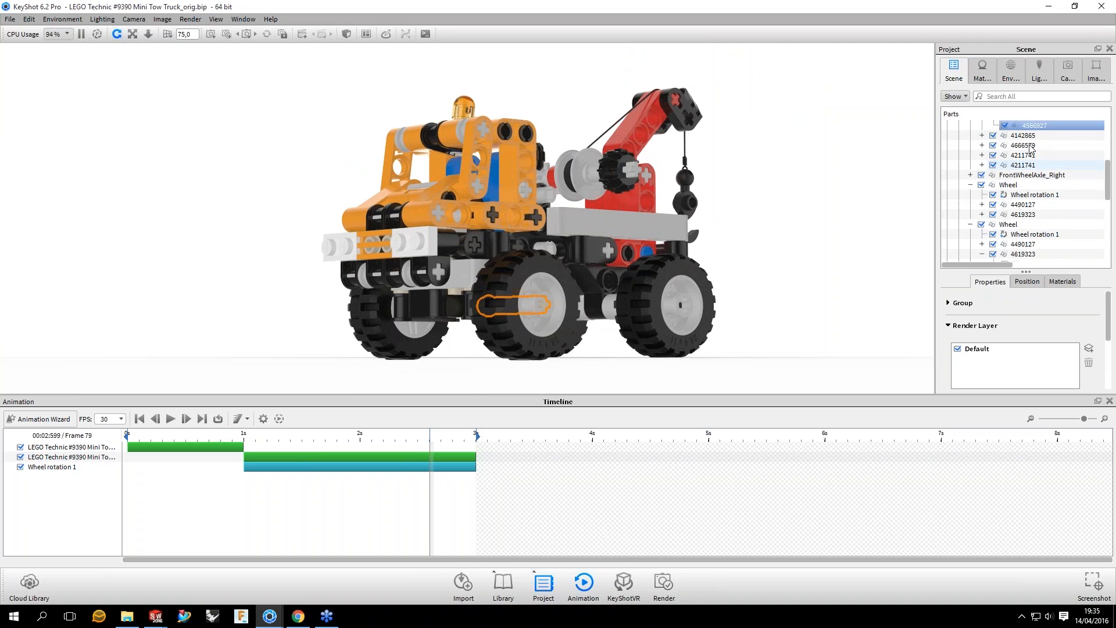
scroll(1023, 175, "up", 1)
right_click(1023, 146)
mouse_move(1063, 178)
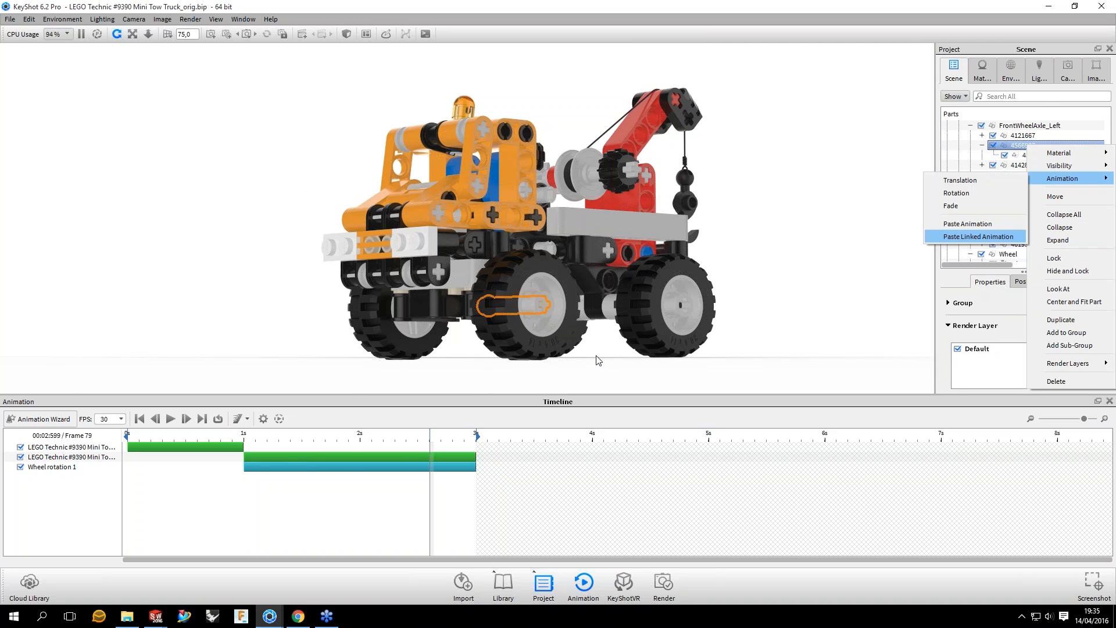
key("Return")
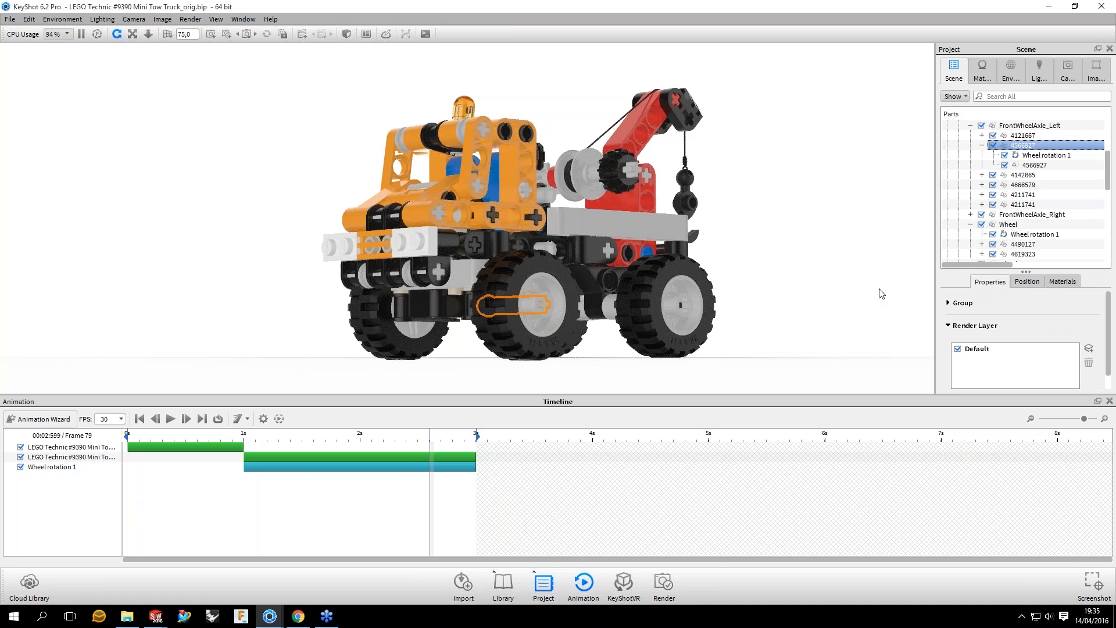
Step: Paste the copied rotation as a linked animation onto the axle group 4566927 inside FrontWheelAxle_Right
left_click_drag(881, 293, 487, 310)
left_click(1023, 244)
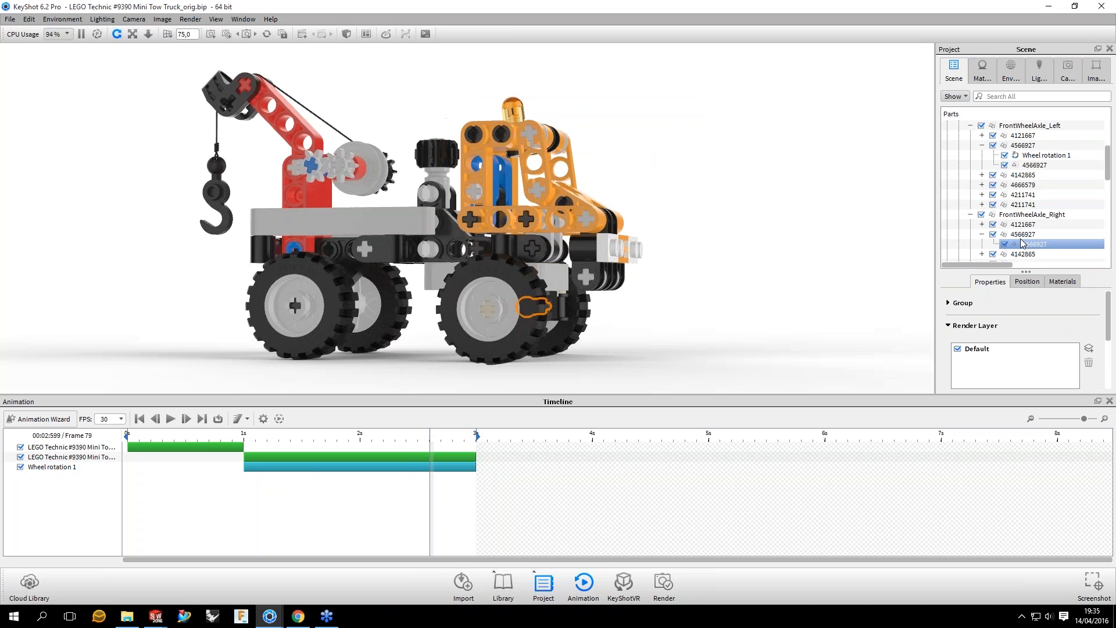
left_click(1021, 234)
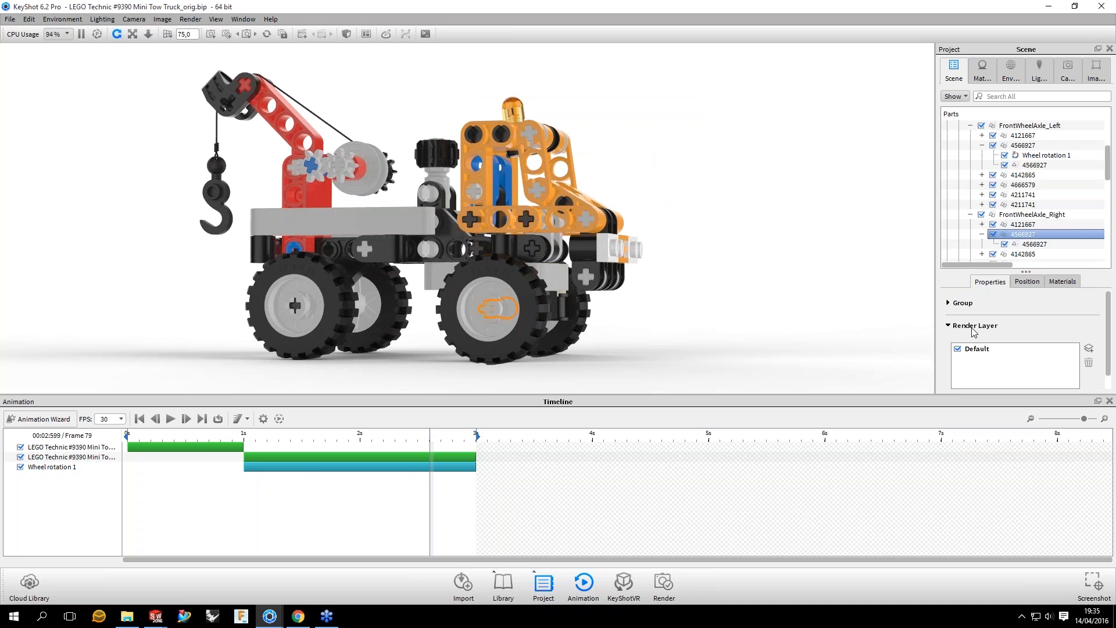
right_click(1022, 238)
mouse_move(1055, 273)
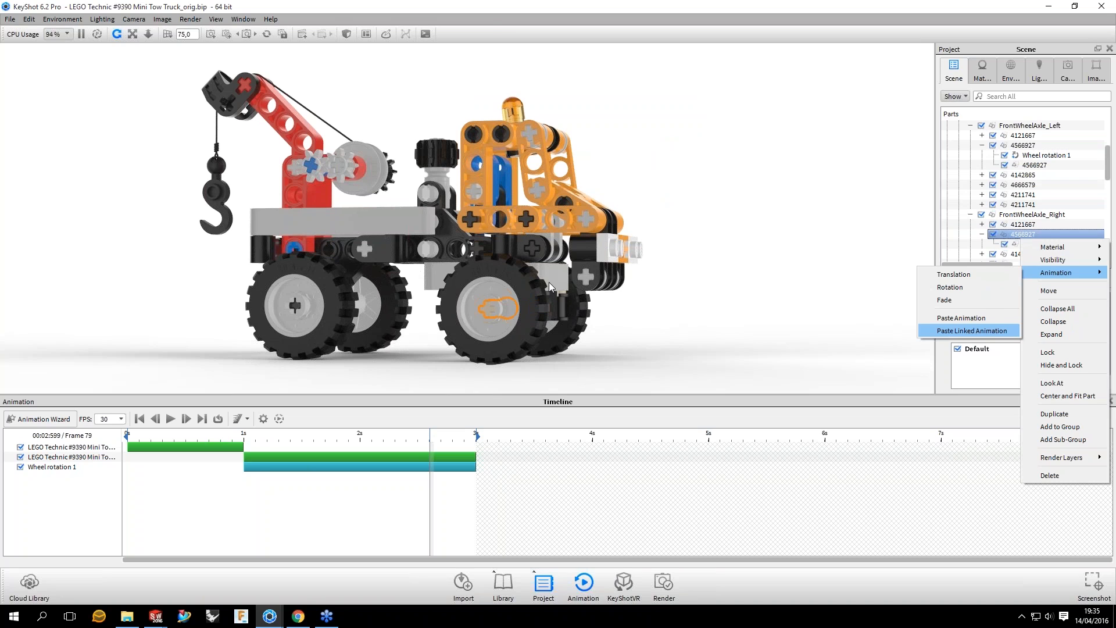
left_click(971, 331)
Step: Paste the copied rotation as a linked animation onto the rear axle group 370726
left_click_drag(549, 281, 673, 303)
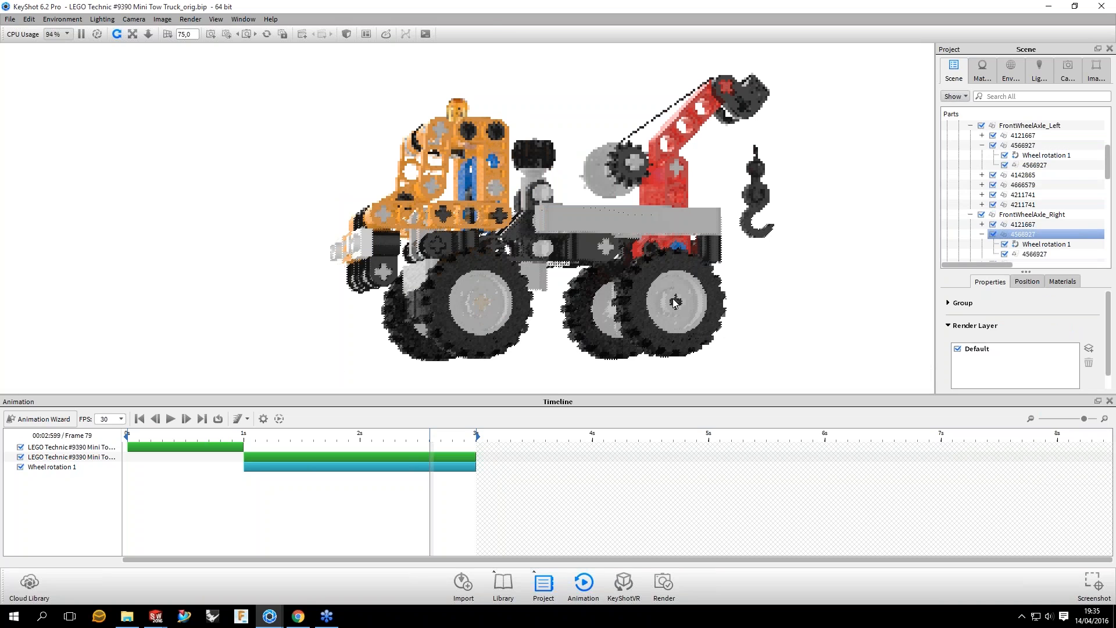
scroll(1016, 149, "up", 3)
left_click(1017, 146)
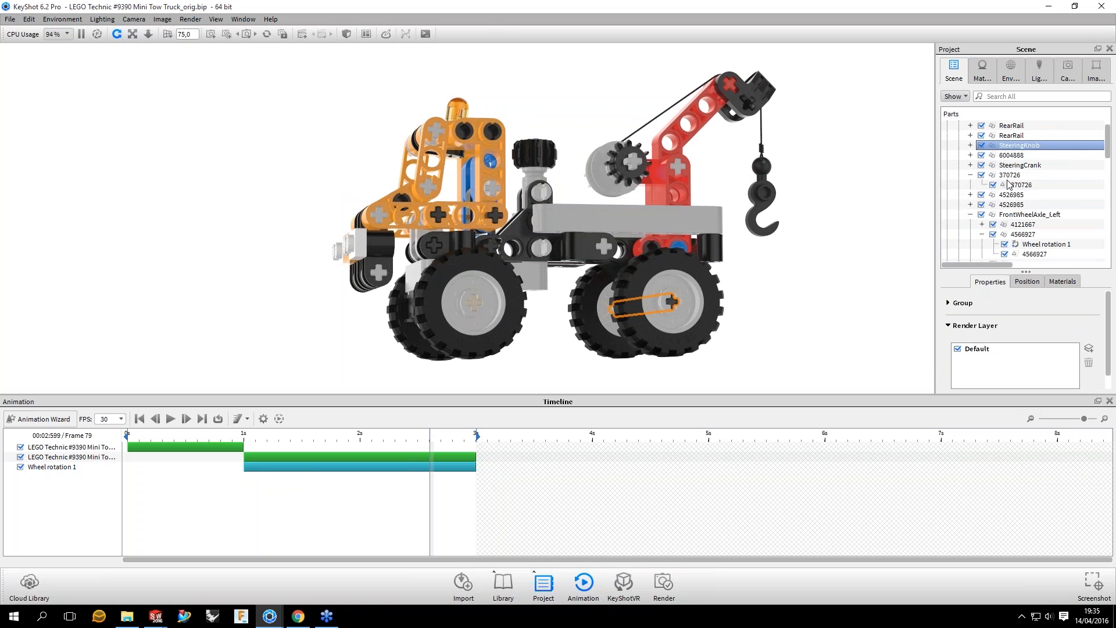
left_click(1022, 185)
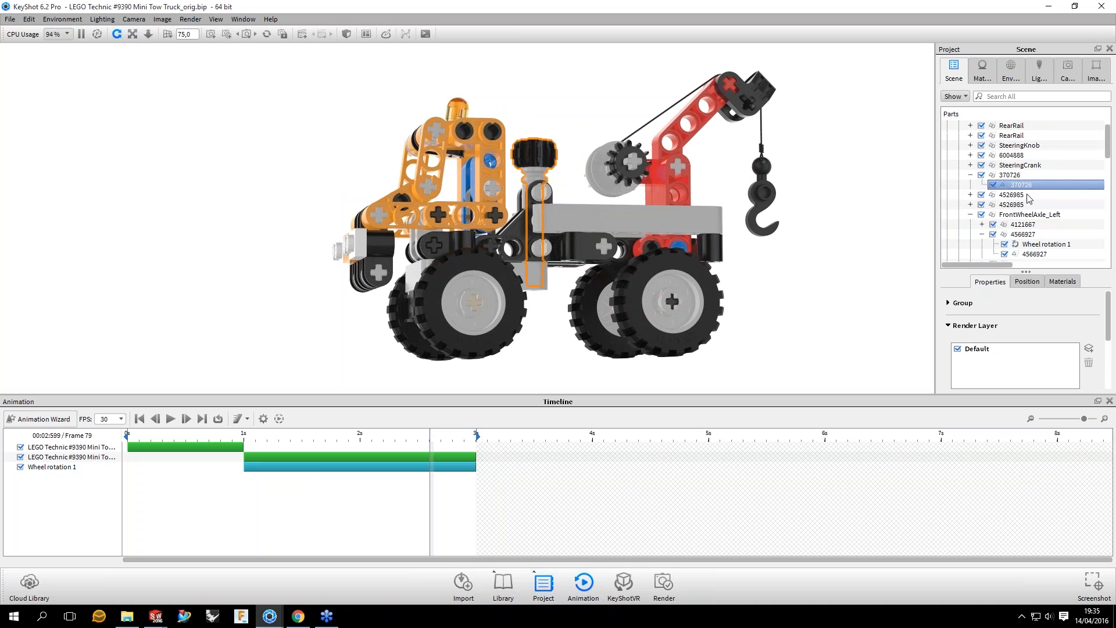
right_click(1004, 176)
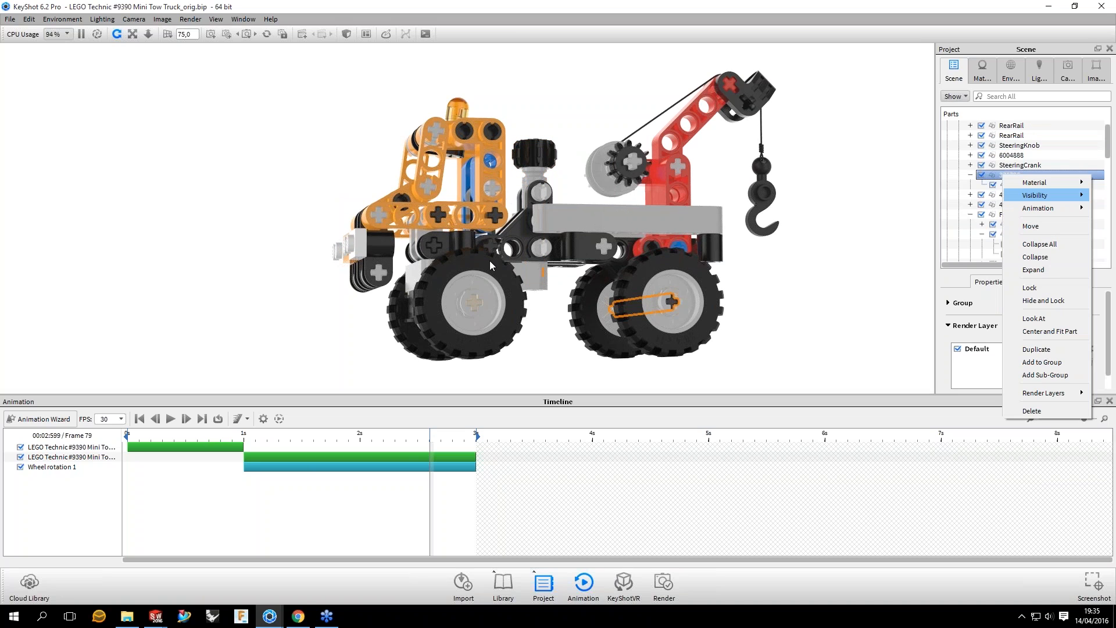
left_click_drag(490, 266, 513, 333)
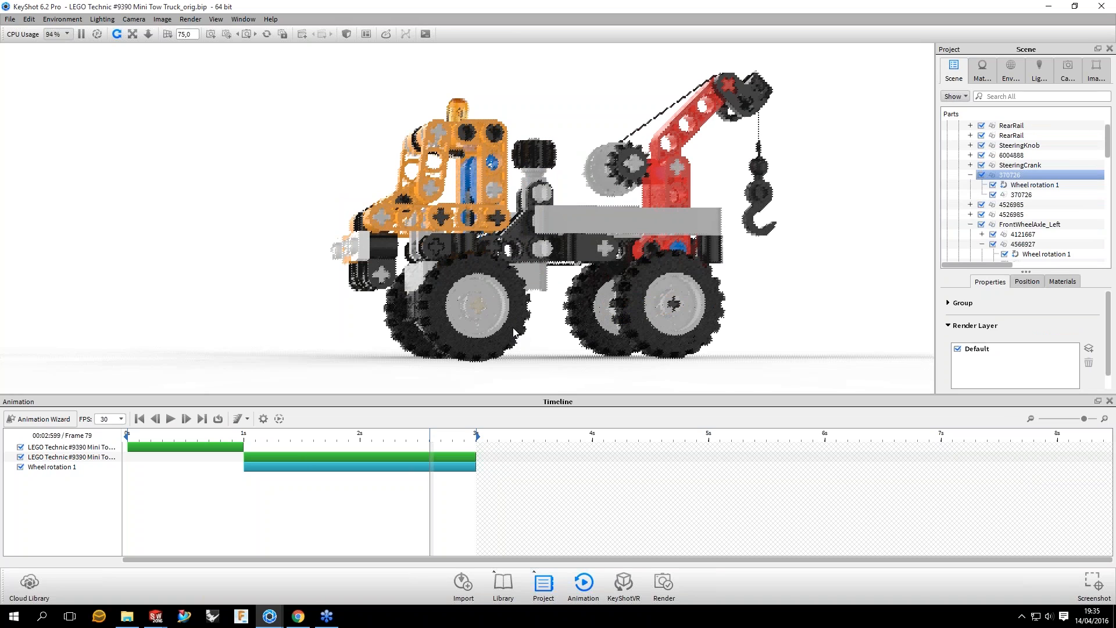
Step: Examine the hub parts of the left wheels up close while scrubbing the timeline to frames 82 and 84
scroll(540, 216, "up", 5)
middle_click_drag(540, 212, 577, 167)
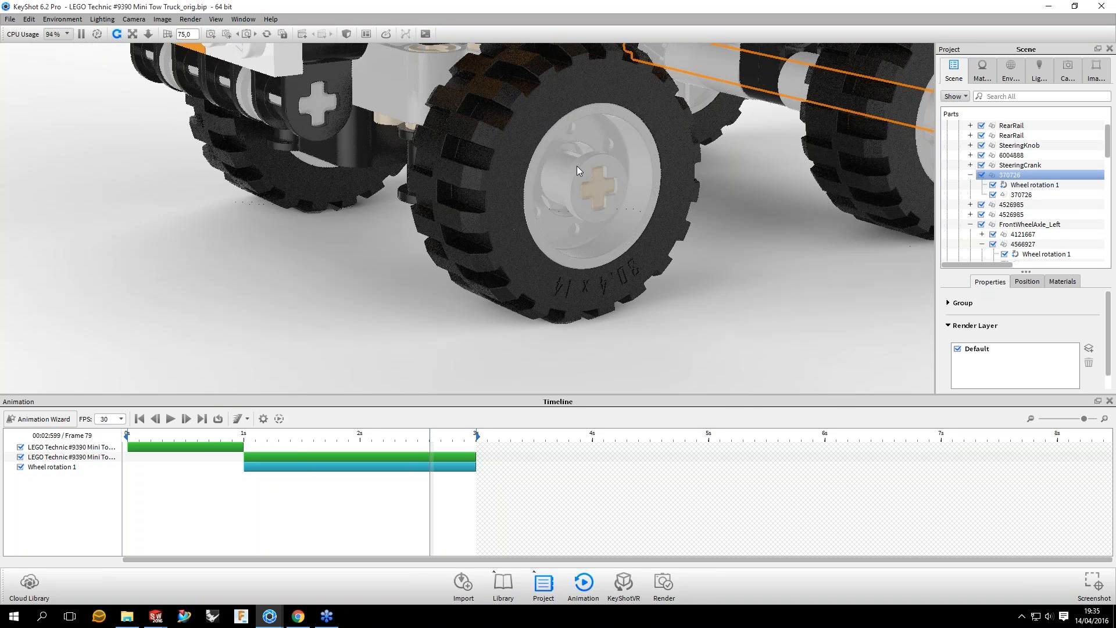
left_click(576, 165)
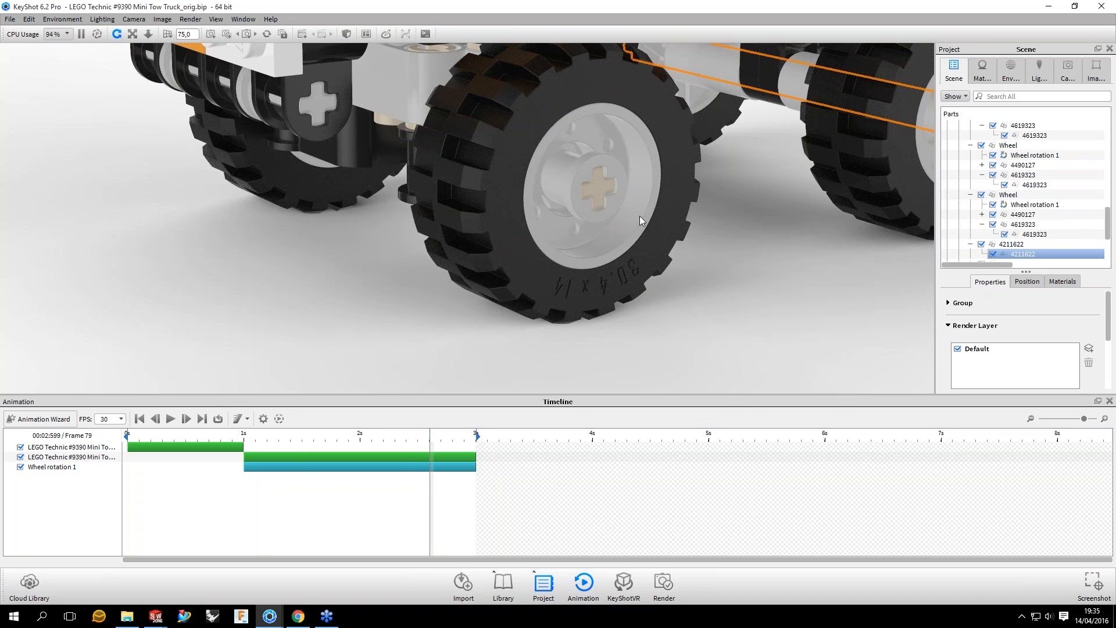
scroll(639, 217, "down", 5)
left_click_drag(639, 216, 584, 195)
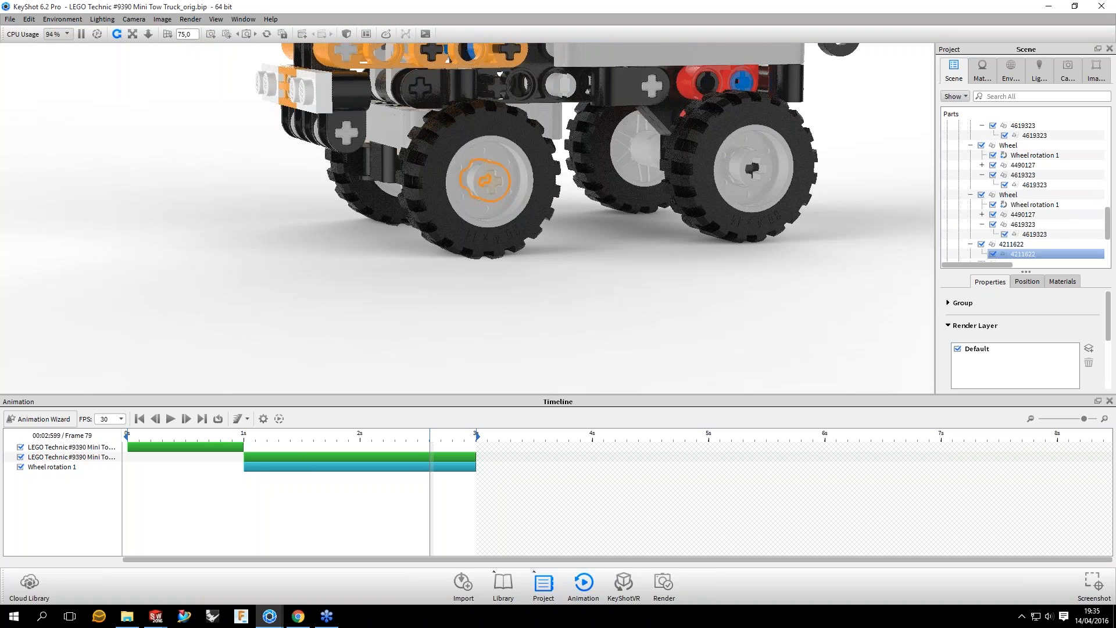
left_click_drag(430, 436, 442, 435)
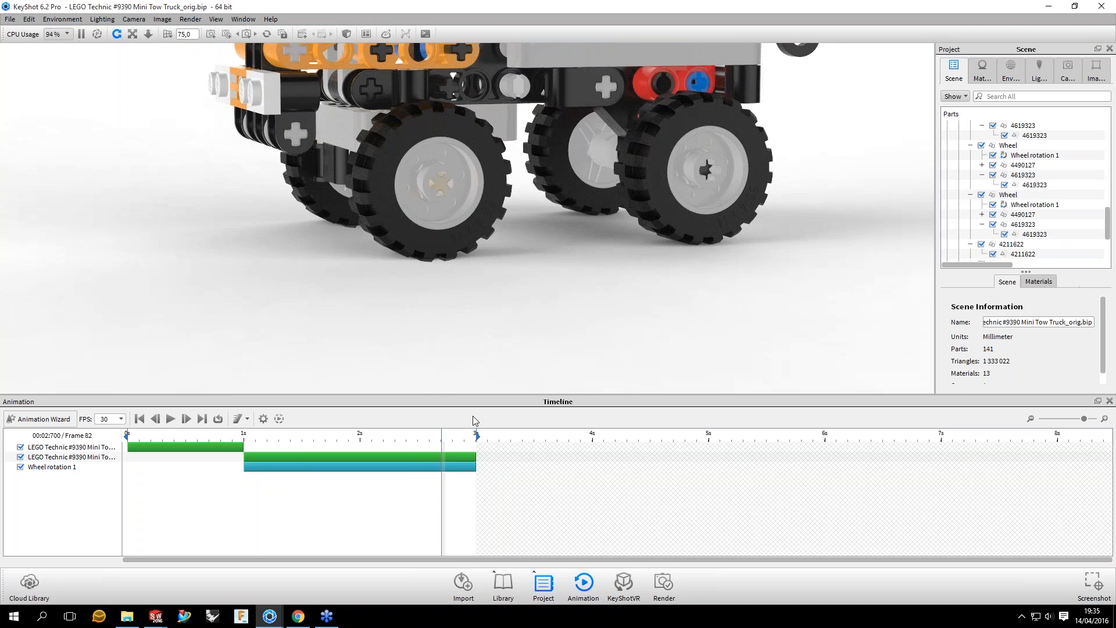
left_click_drag(494, 291, 465, 277)
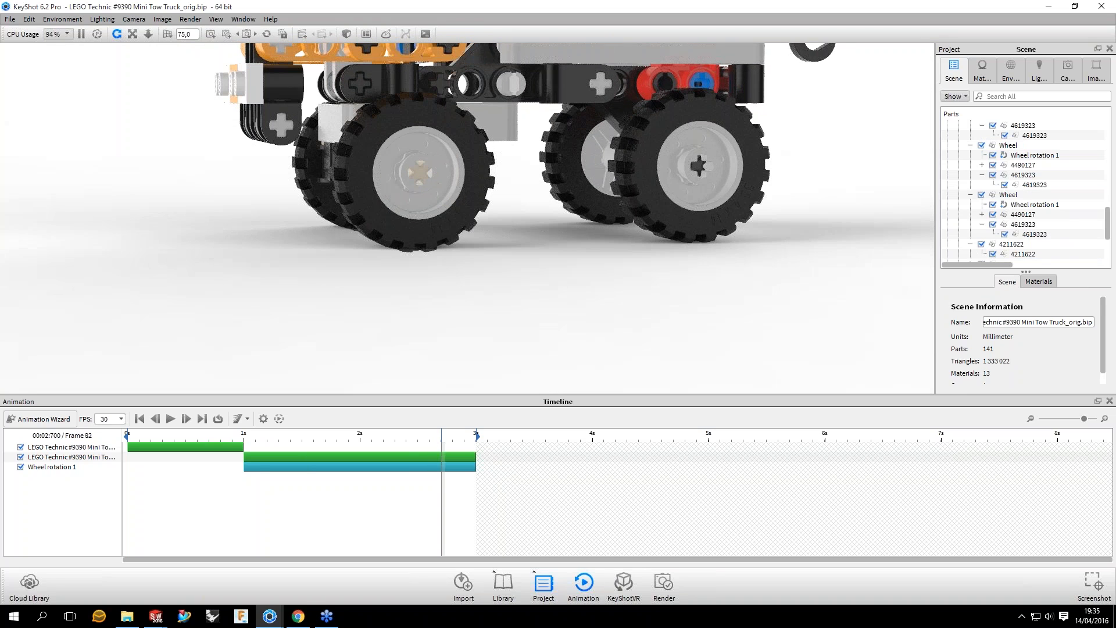
left_click_drag(442, 436, 449, 436)
scroll(448, 186, "up", 3)
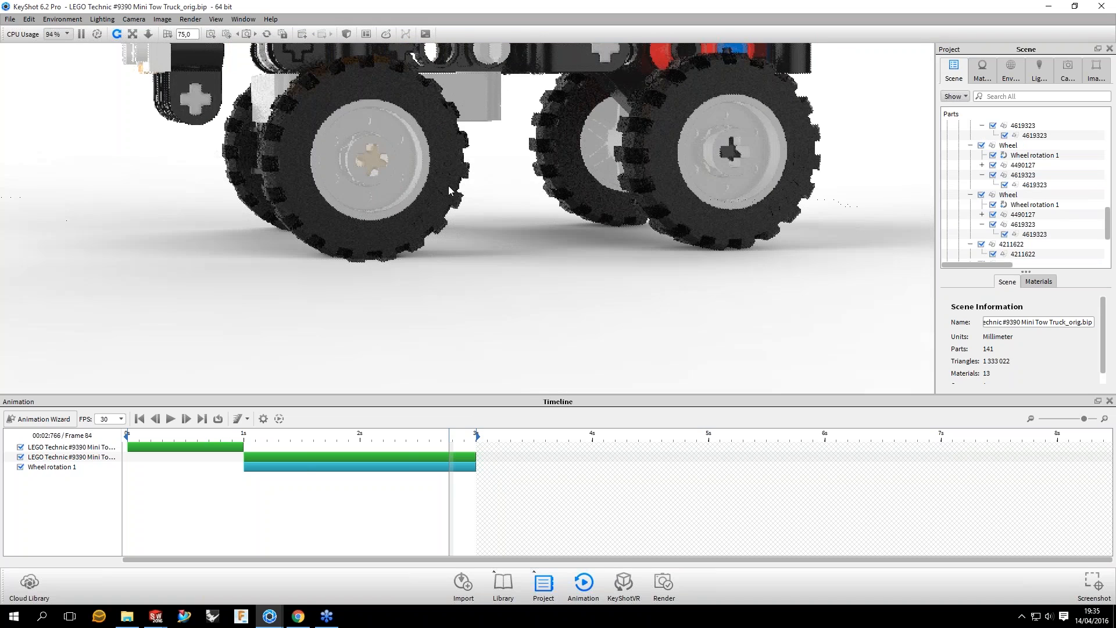
Step: Paste the copied rotation as a linked animation onto the 4211622 hub groups of the left front and left rear wheels
left_click_drag(448, 186, 480, 192)
left_click(1026, 253)
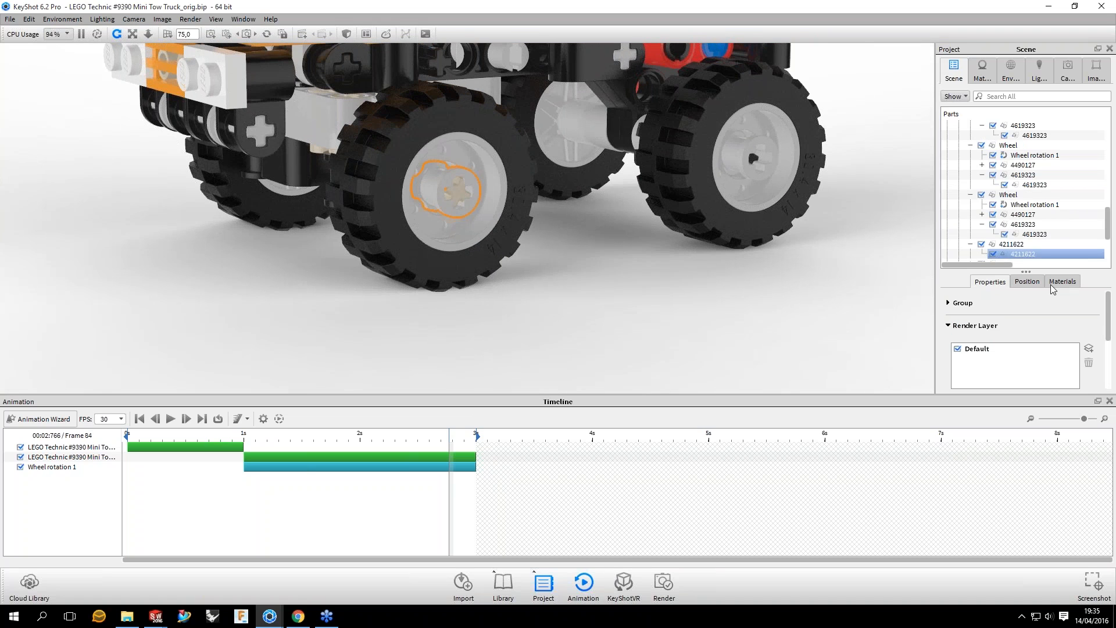
right_click(1014, 244)
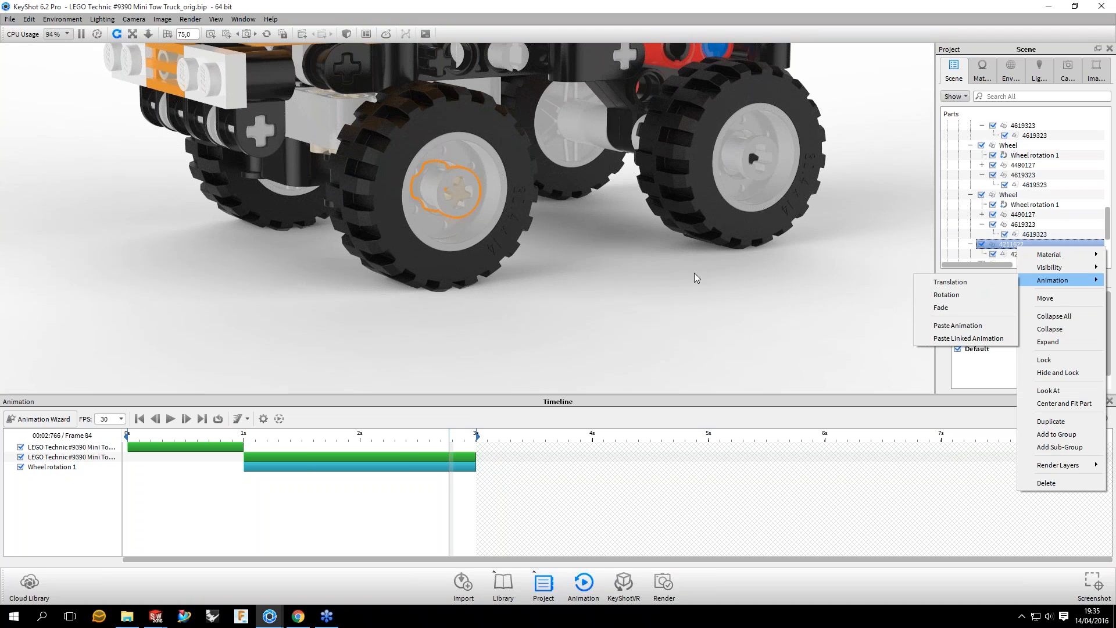
left_click(968, 337)
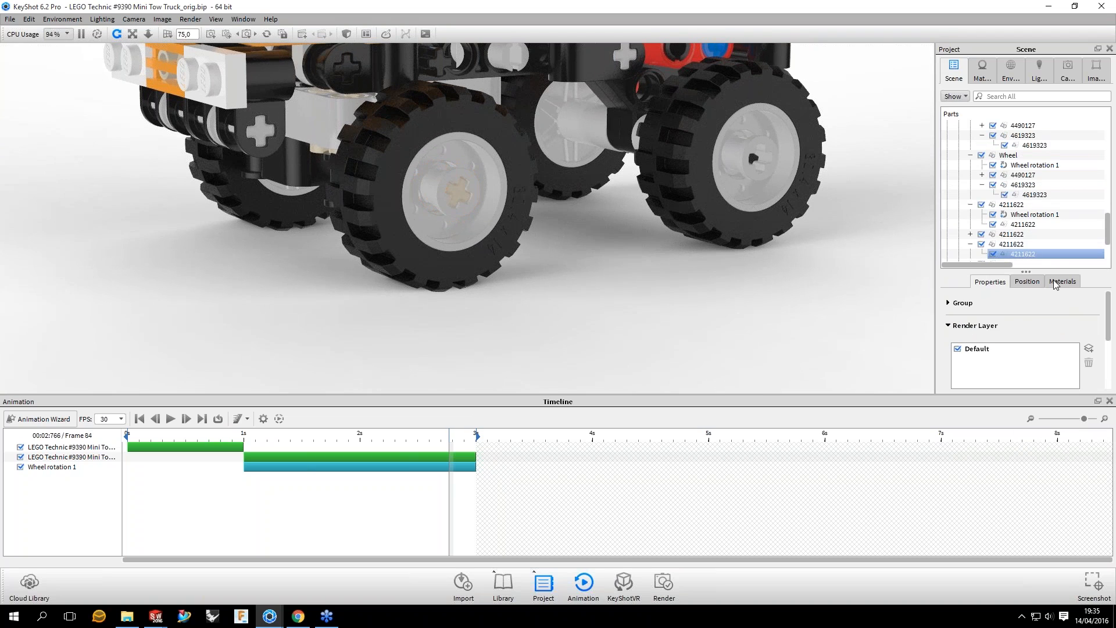
right_click(1011, 245)
mouse_move(1045, 279)
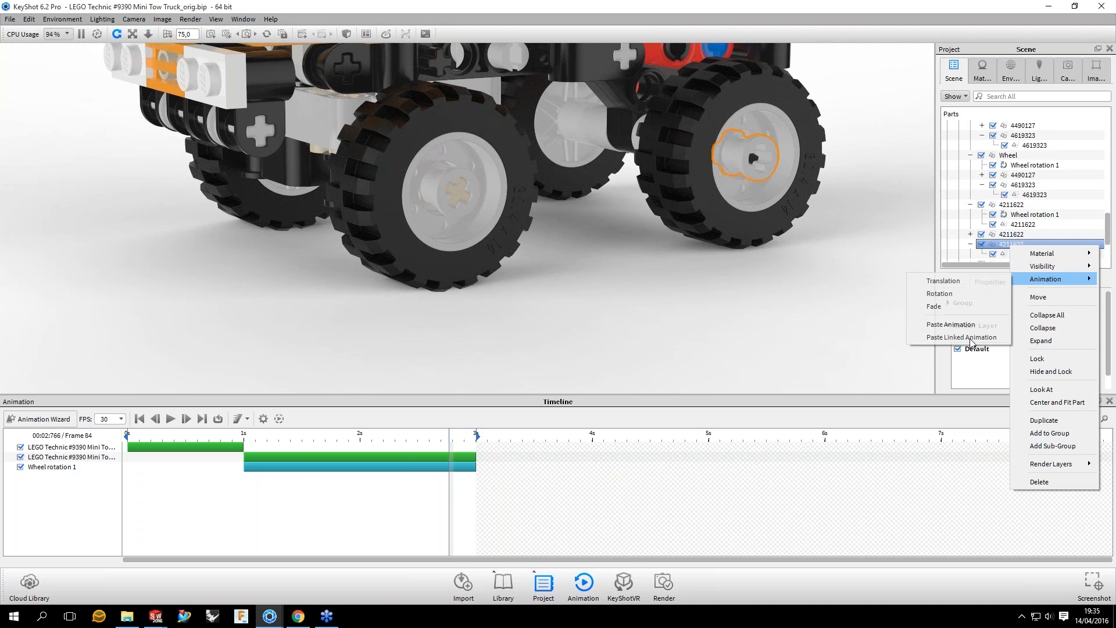
left_click(968, 338)
Step: Paste the copied rotation as a linked animation onto the 4211622 hub groups of the right front and right rear wheels
left_click_drag(537, 269, 910, 211)
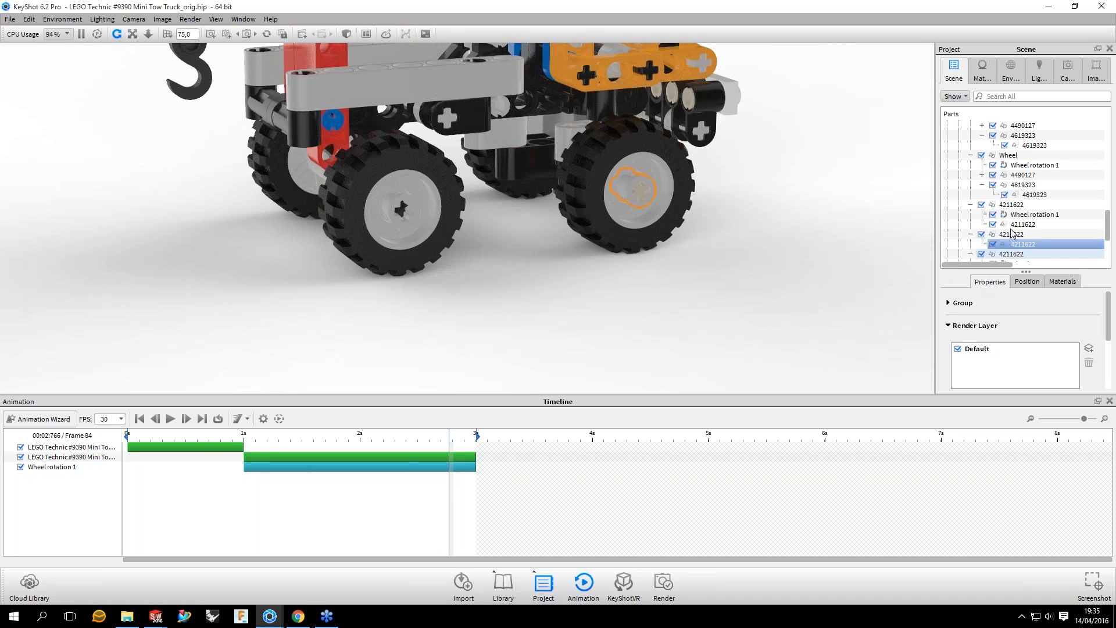
right_click(1011, 227)
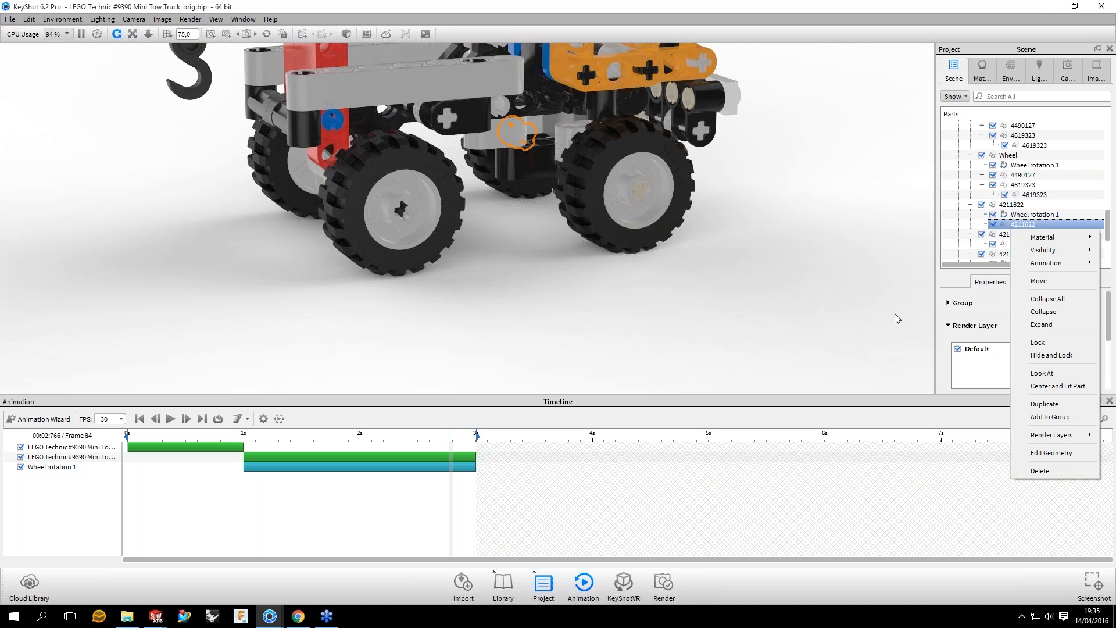
left_click(988, 235)
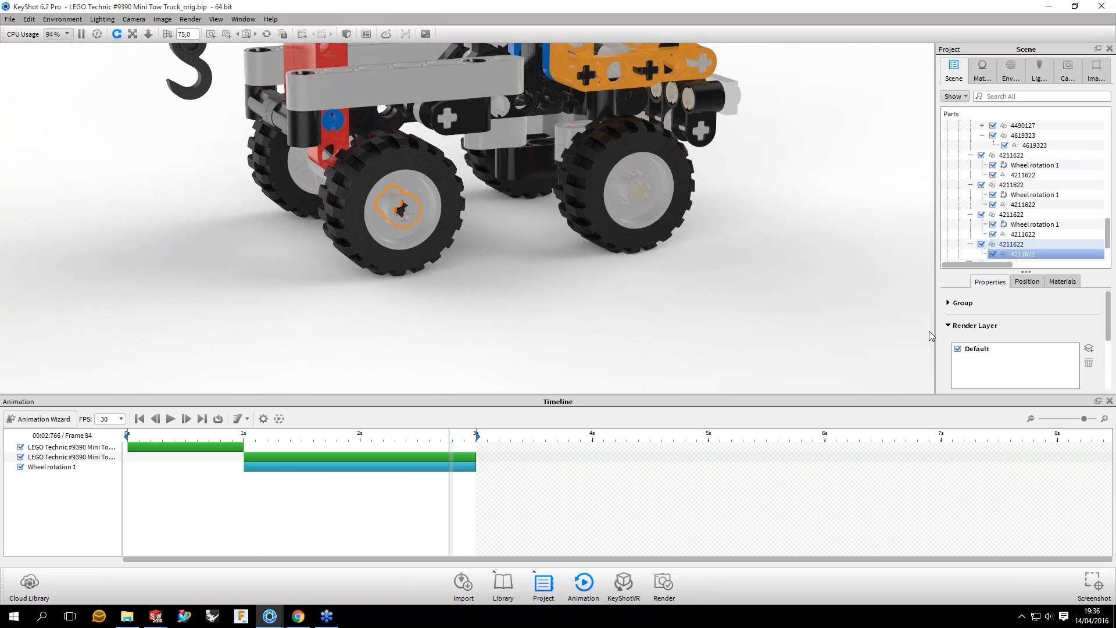
left_click_drag(788, 155, 755, 200)
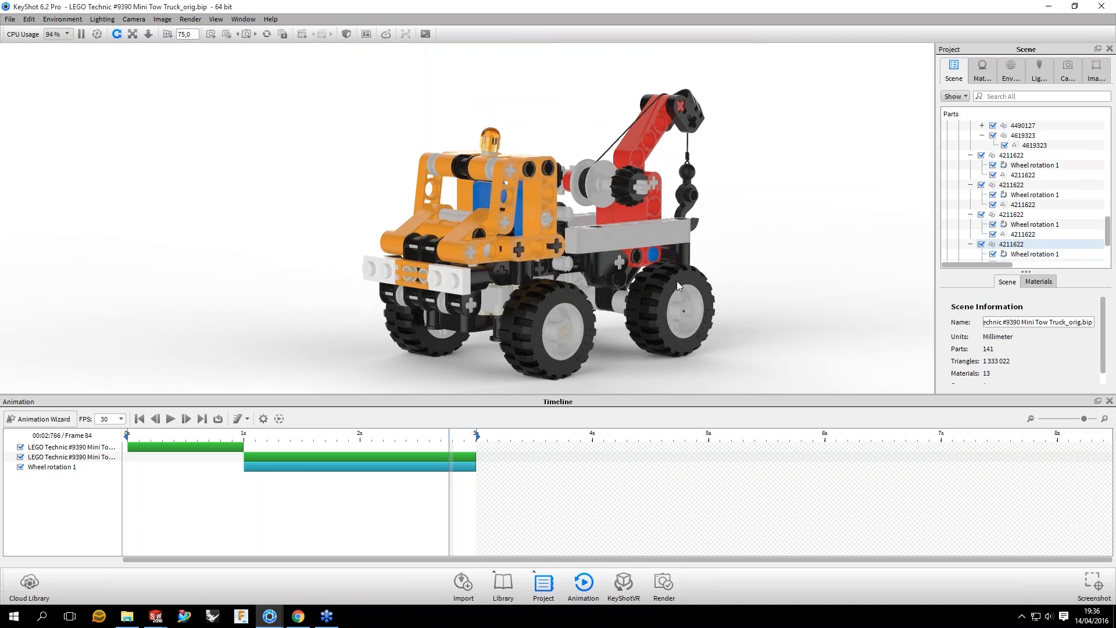
Step: Select all groups and parts driven by Wheel rotation 1, inspect them on the truck, and clear the selection
left_click(56, 468)
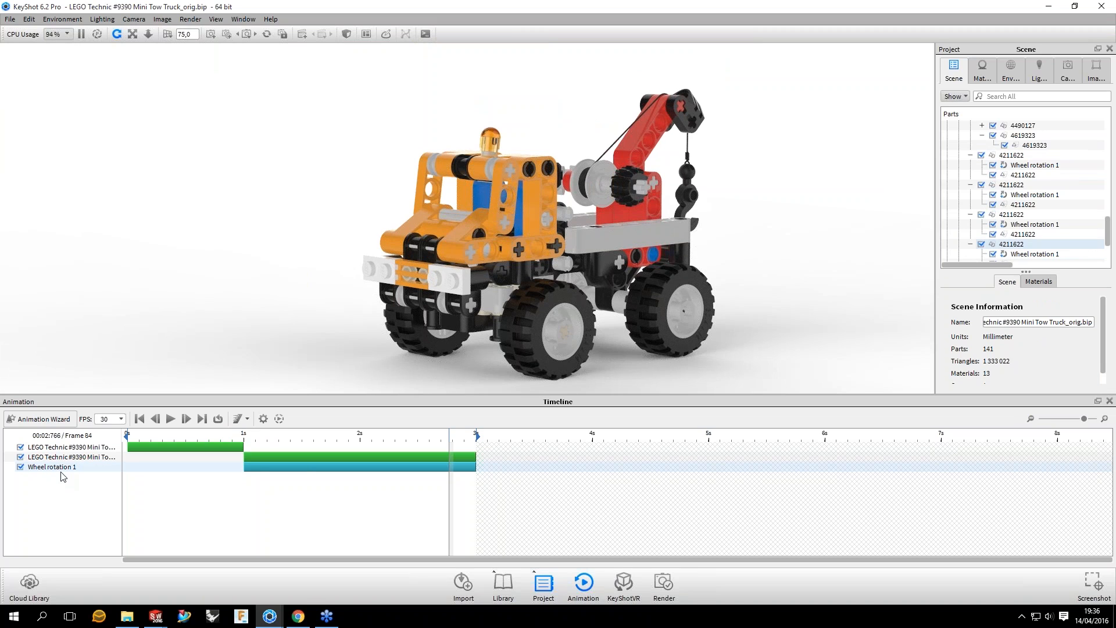
left_click(61, 470)
right_click(58, 467)
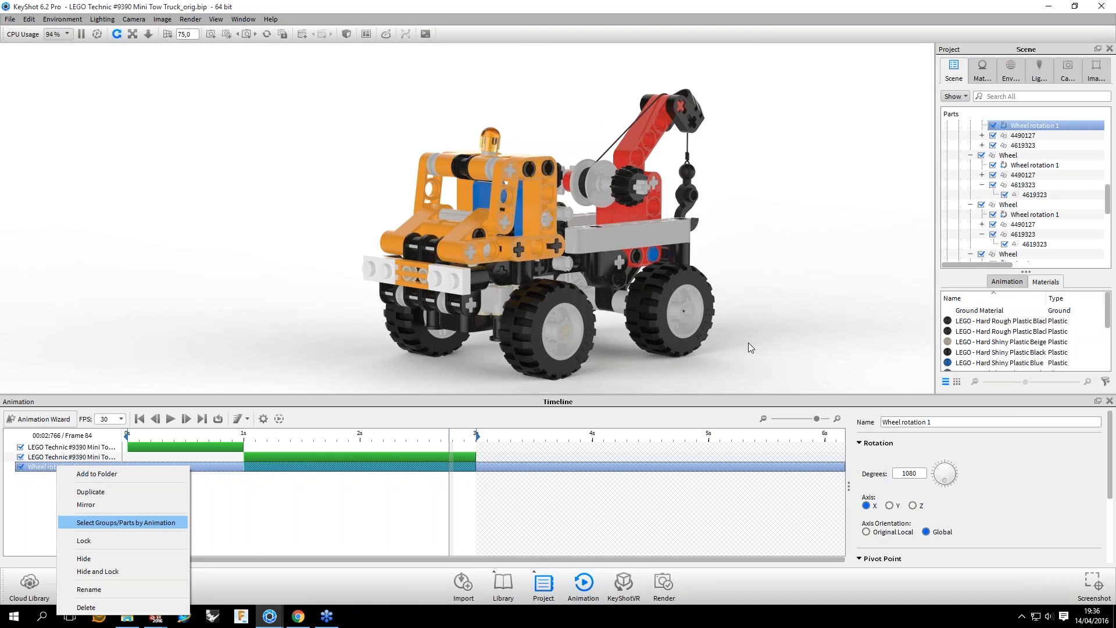
key("Return")
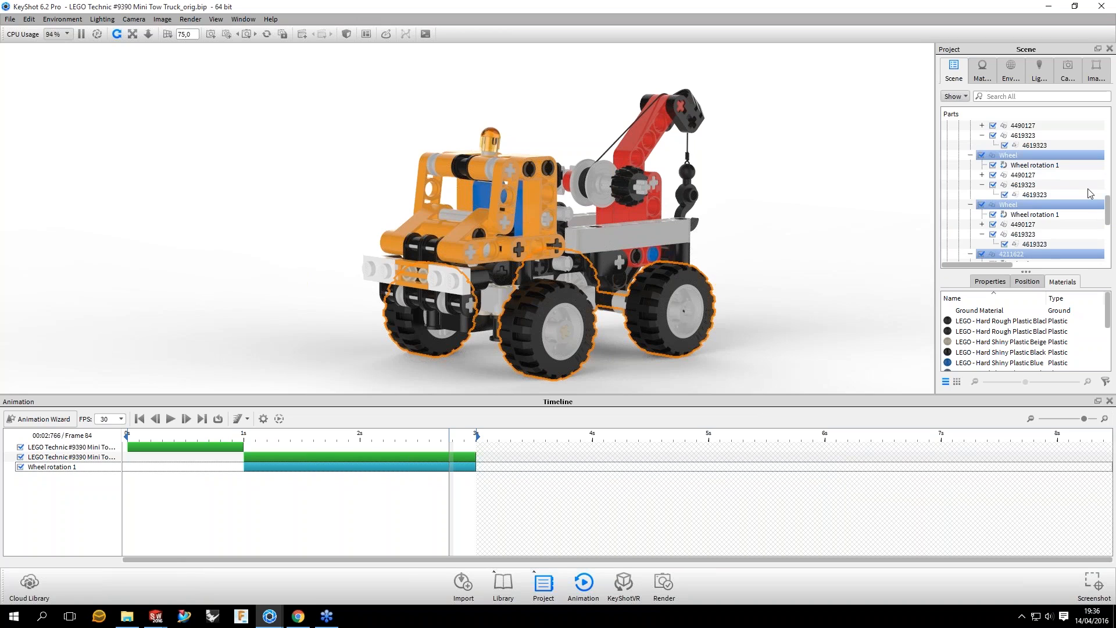
left_click_drag(820, 209, 788, 216)
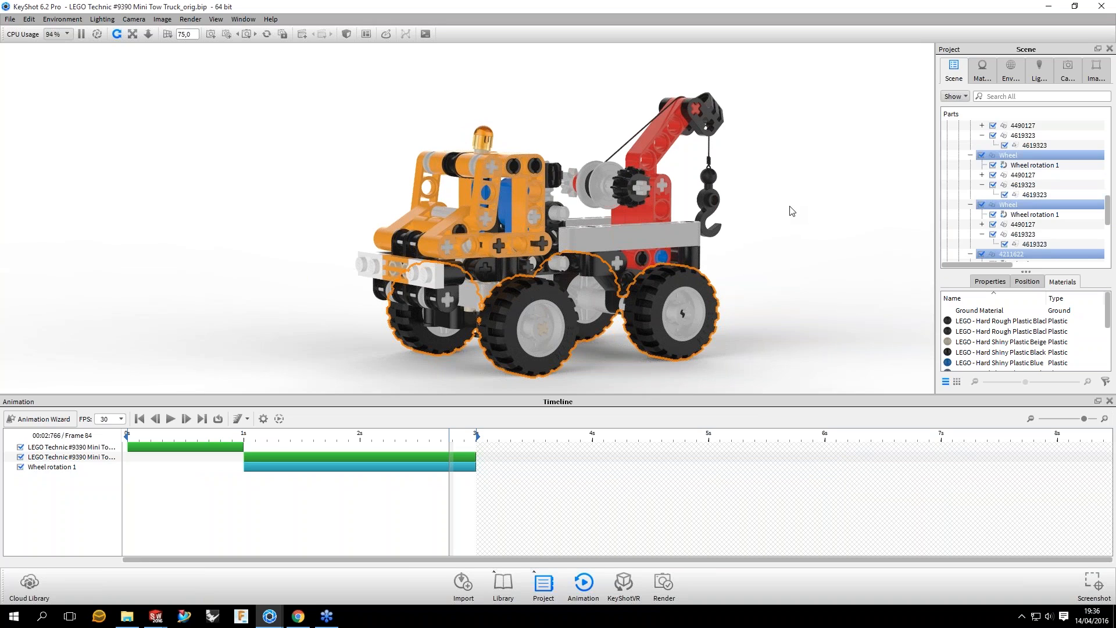
left_click(782, 253)
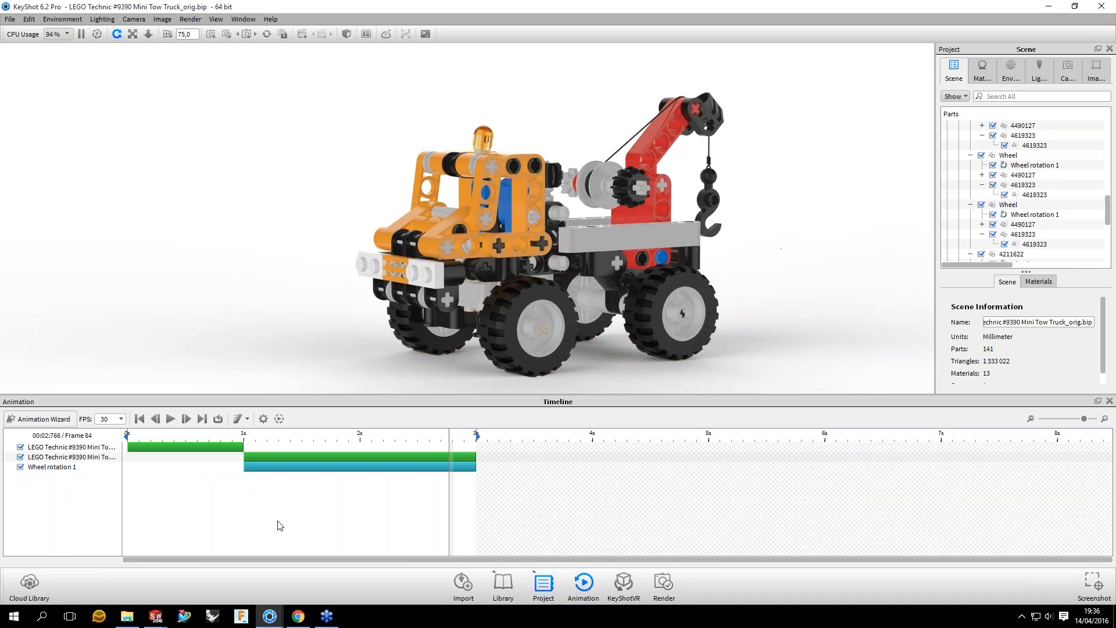
left_click_drag(290, 349, 276, 348)
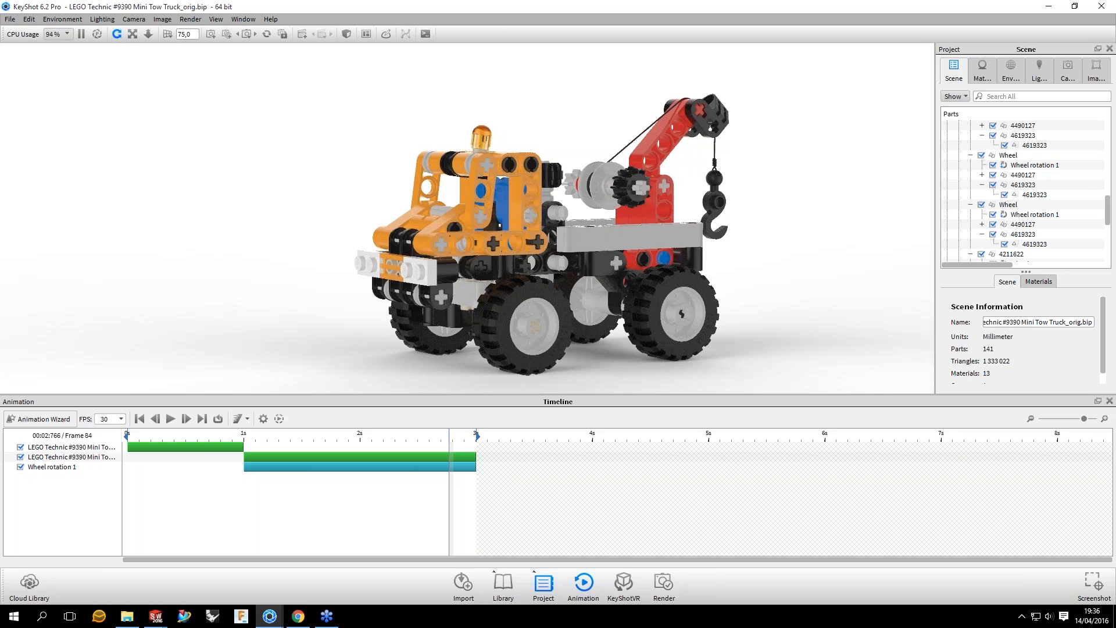
Step: Move to frame 91 and group the second truck translation and Wheel rotation 1 in a timeline folder named "Tuck driving in"
left_click_drag(450, 457, 477, 456)
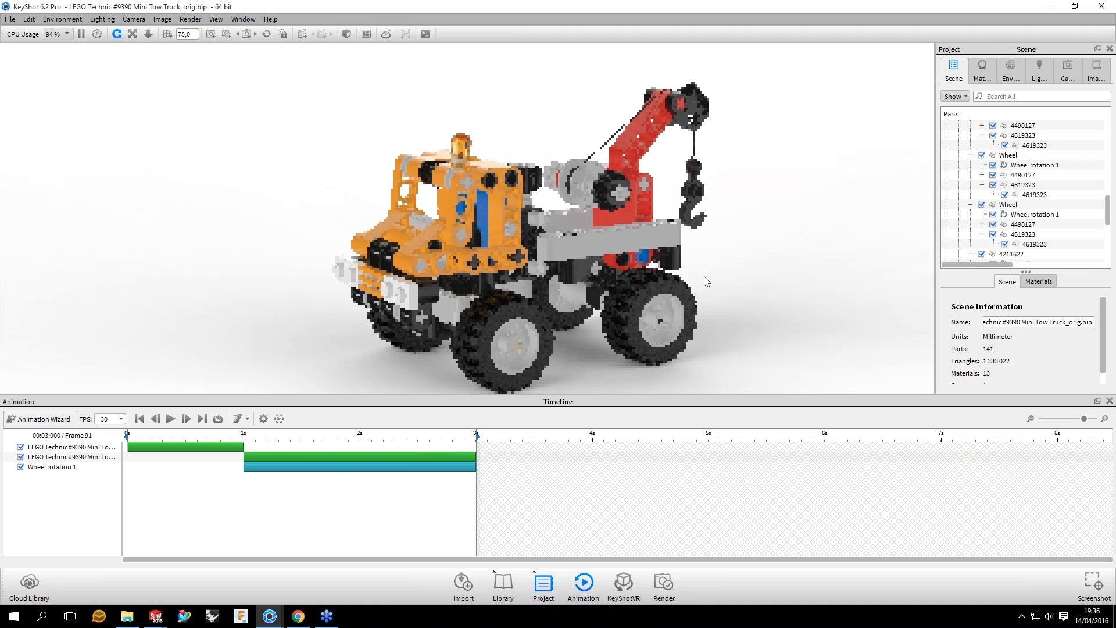
left_click_drag(579, 151, 430, 192)
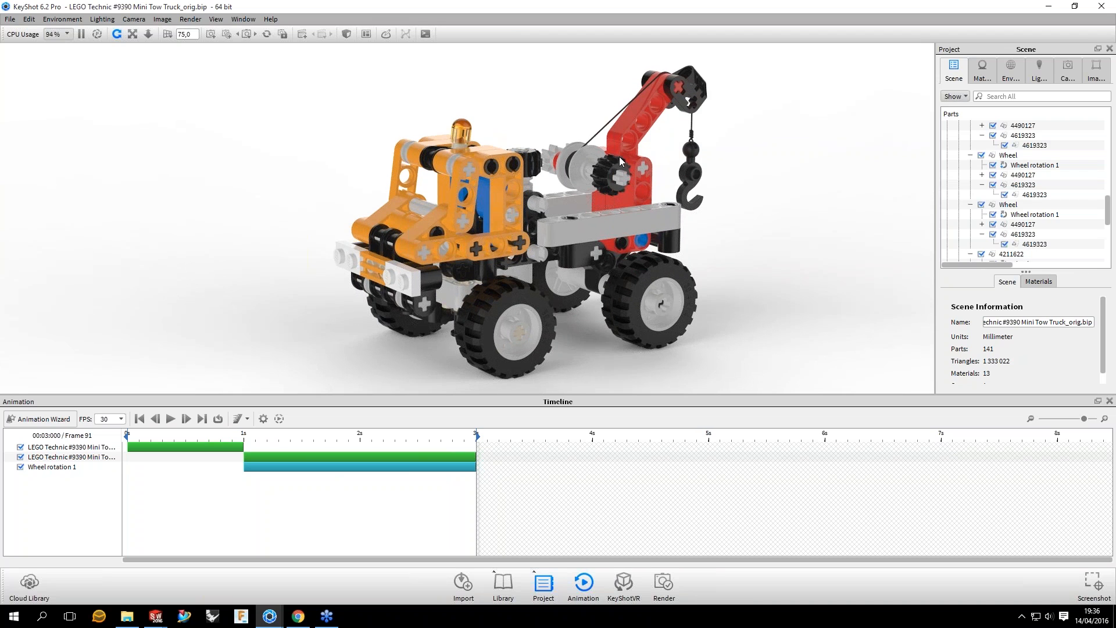
left_click(204, 459)
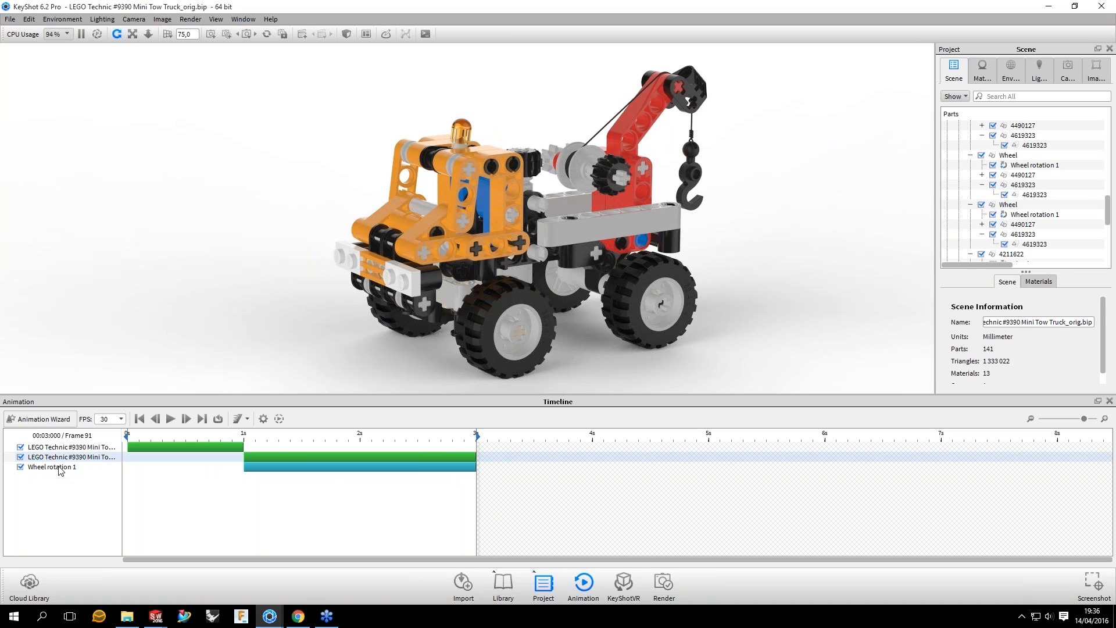
left_click(99, 462, "ctrl")
key("ctrl+g")
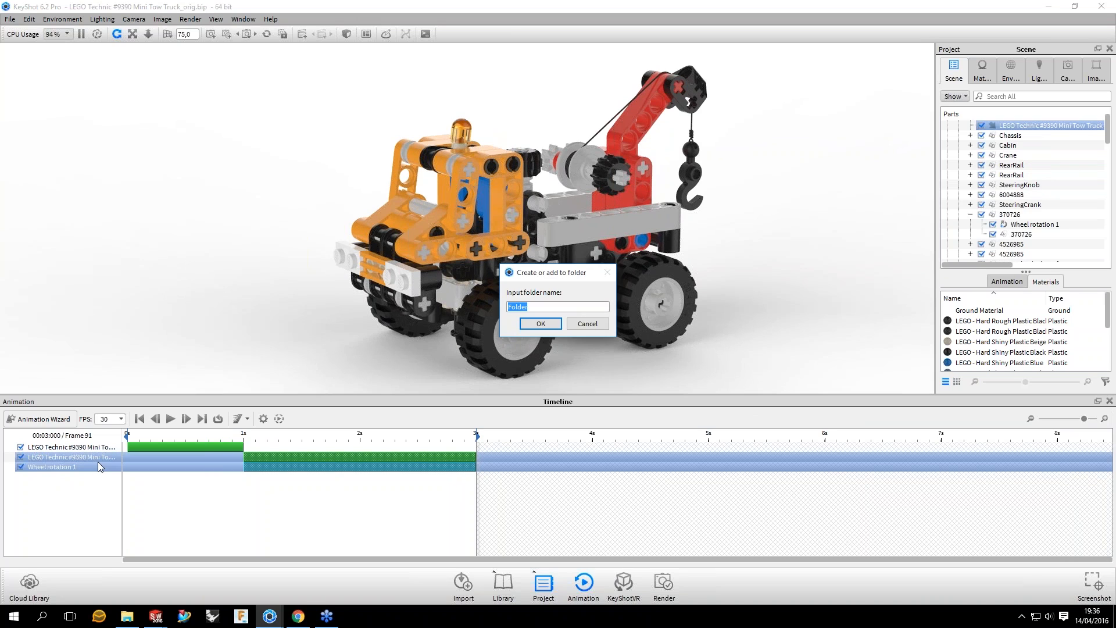
type("Tuck driving in")
key("Return")
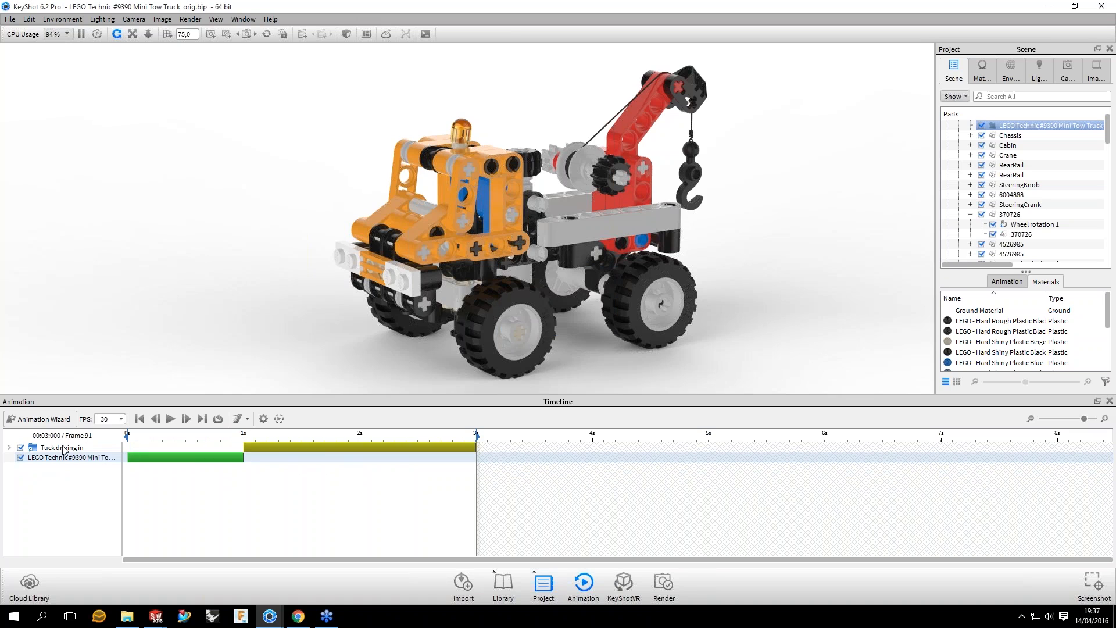
left_click(63, 448)
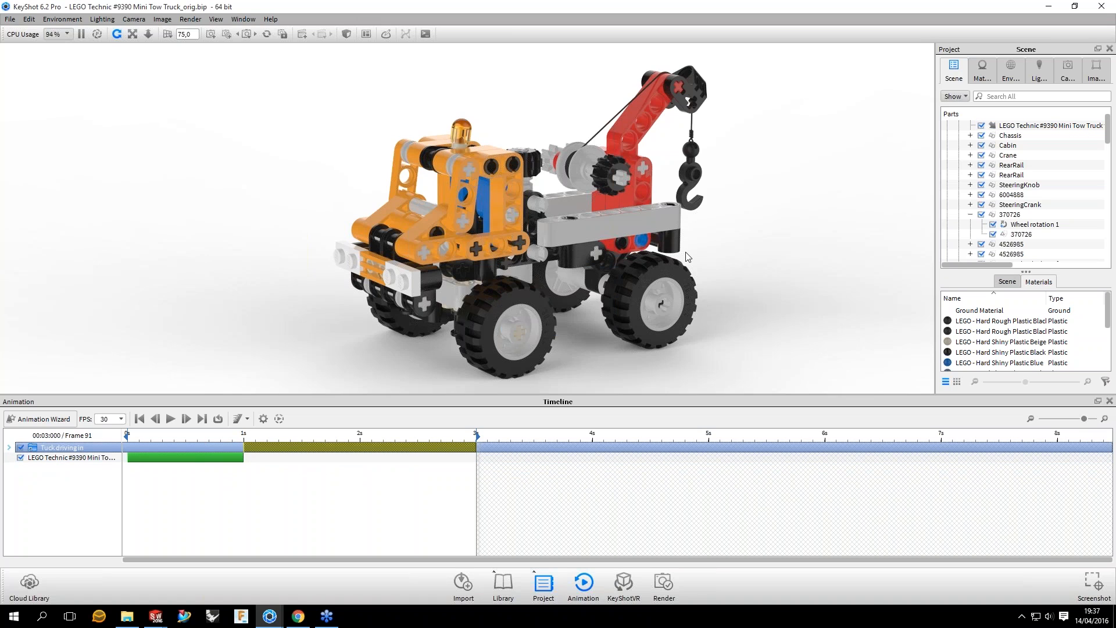
Step: Add a fade animation to the Cabin group in the scene tree
left_click(737, 224)
left_click_drag(737, 223, 579, 203)
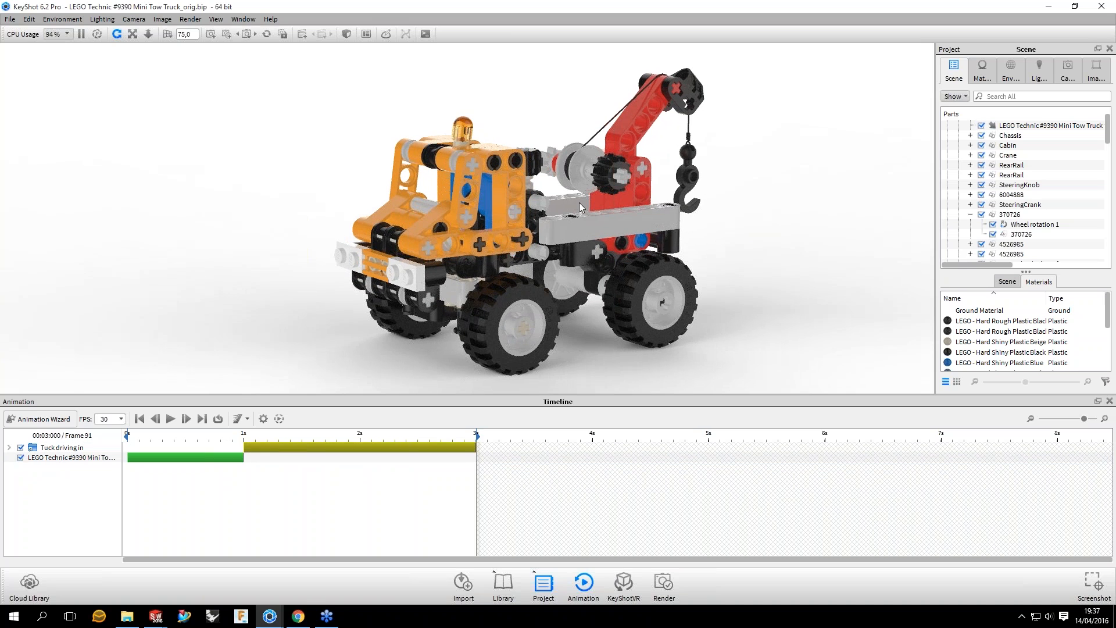
left_click(783, 198)
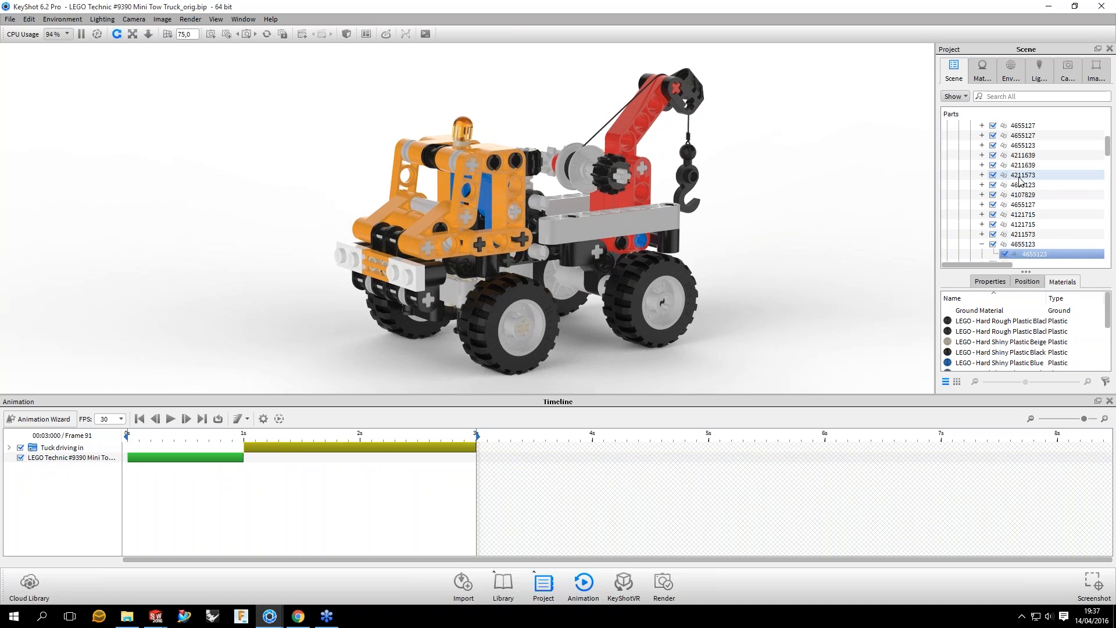
scroll(1018, 180, "up", 5)
left_click(1009, 174)
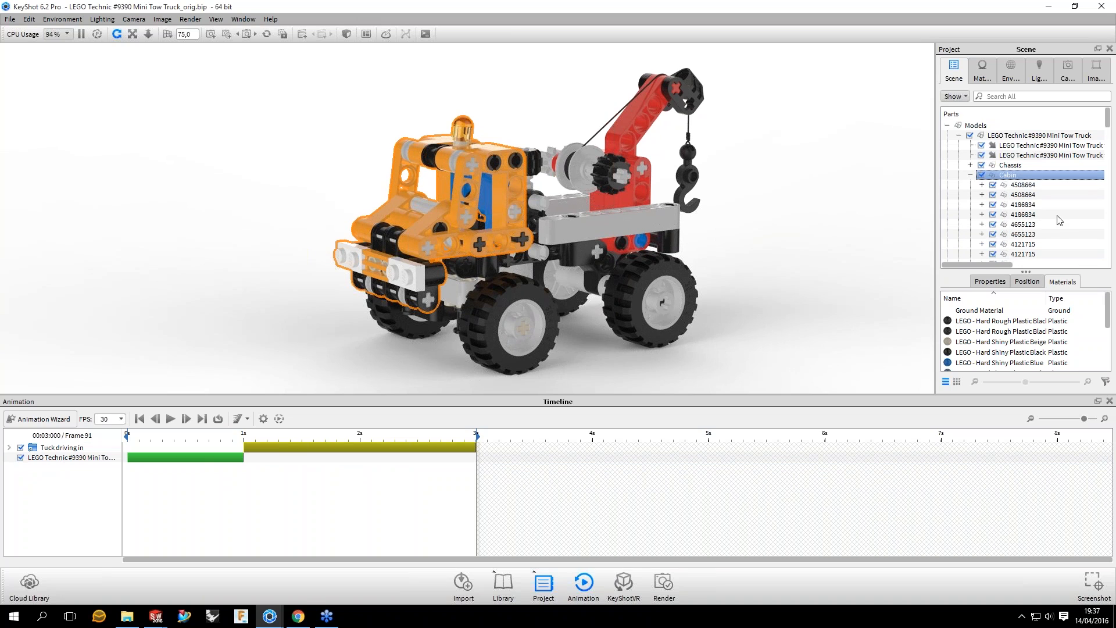
right_click(1009, 175)
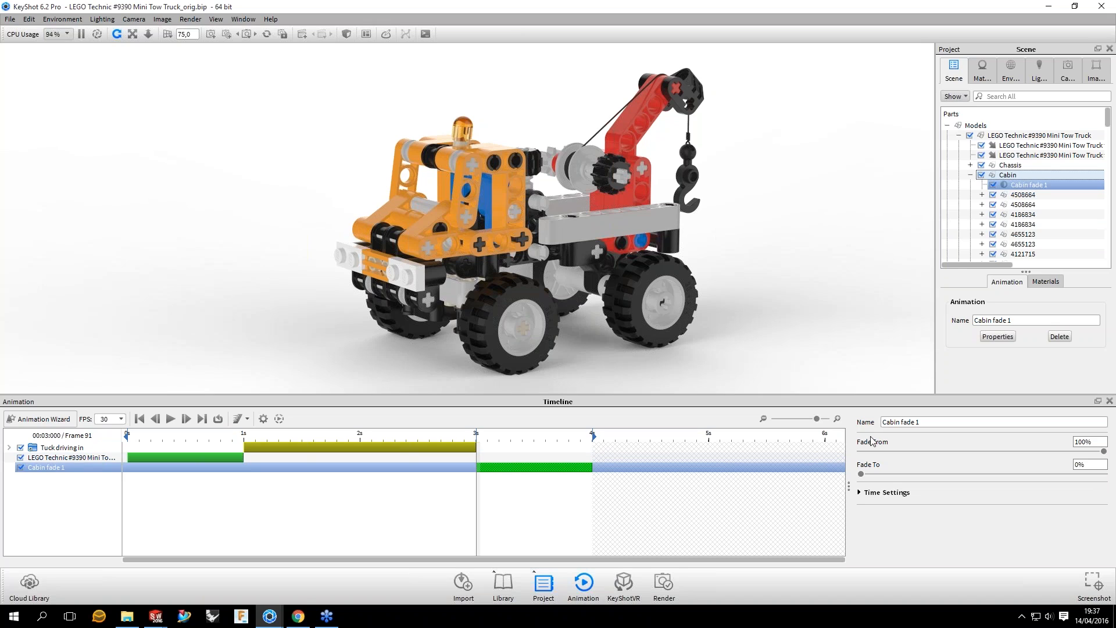
Step: Set the motion ease of the cabin fade to Ease In/Out
left_click(1101, 464)
left_click(911, 508)
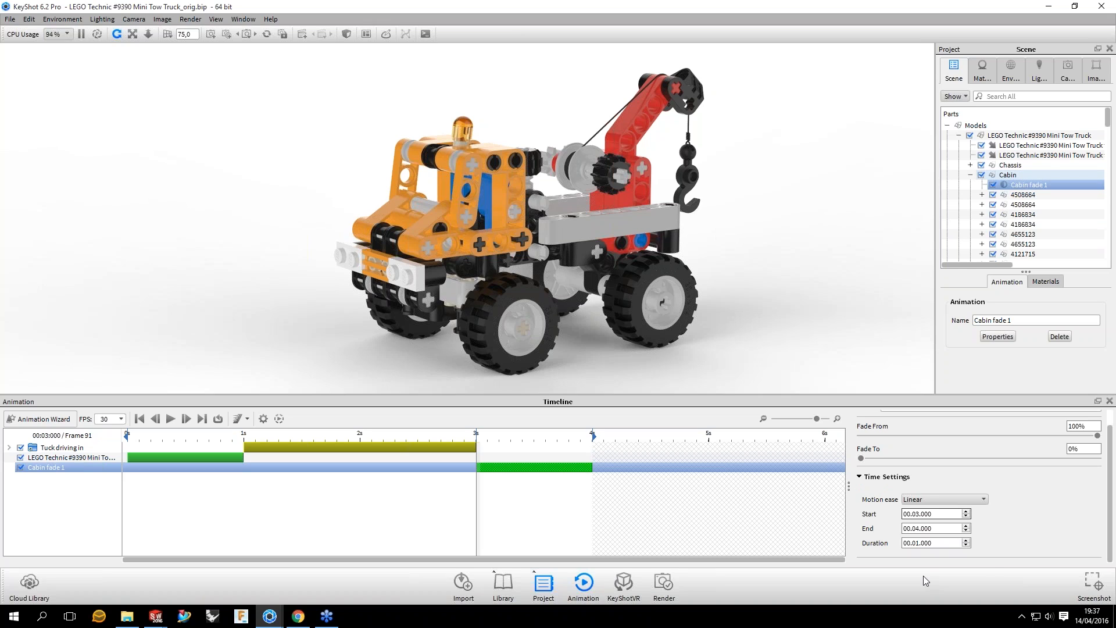
left_click(930, 499)
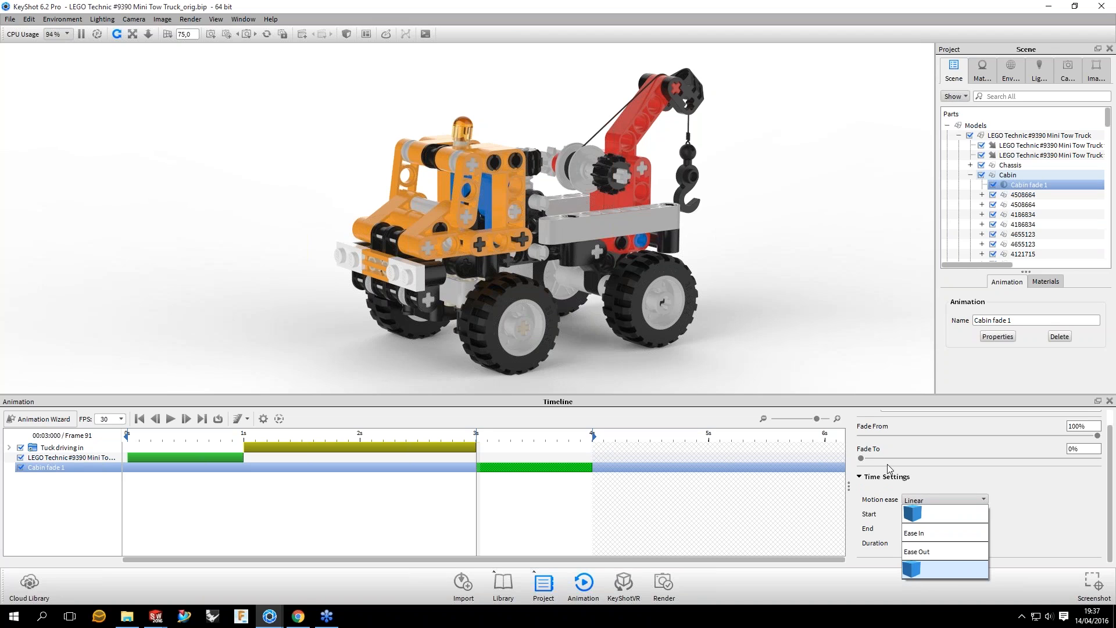
left_click(945, 569)
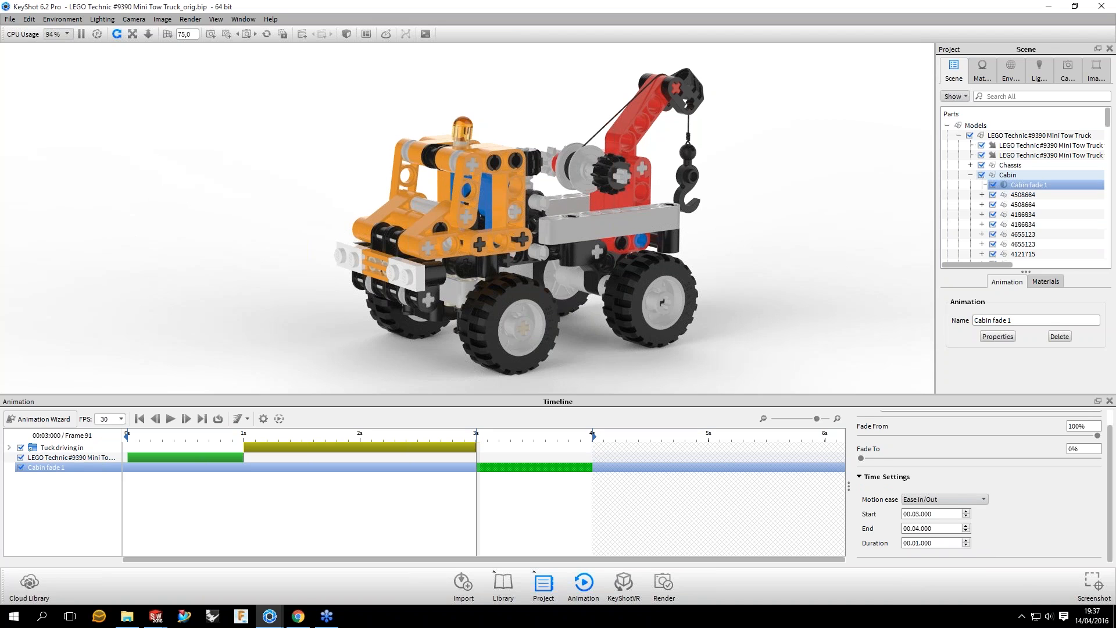
Step: Scrub the timeline between 3 and 4 seconds to examine how the cabin fades, stopping at frame 121
left_click_drag(476, 440, 499, 440)
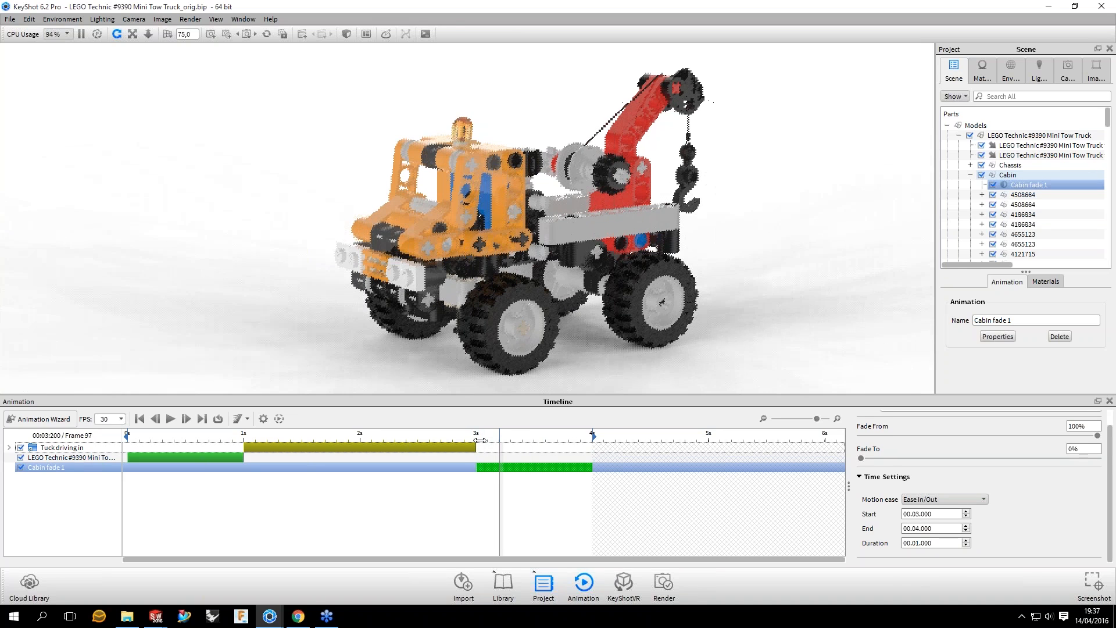
left_click(480, 439)
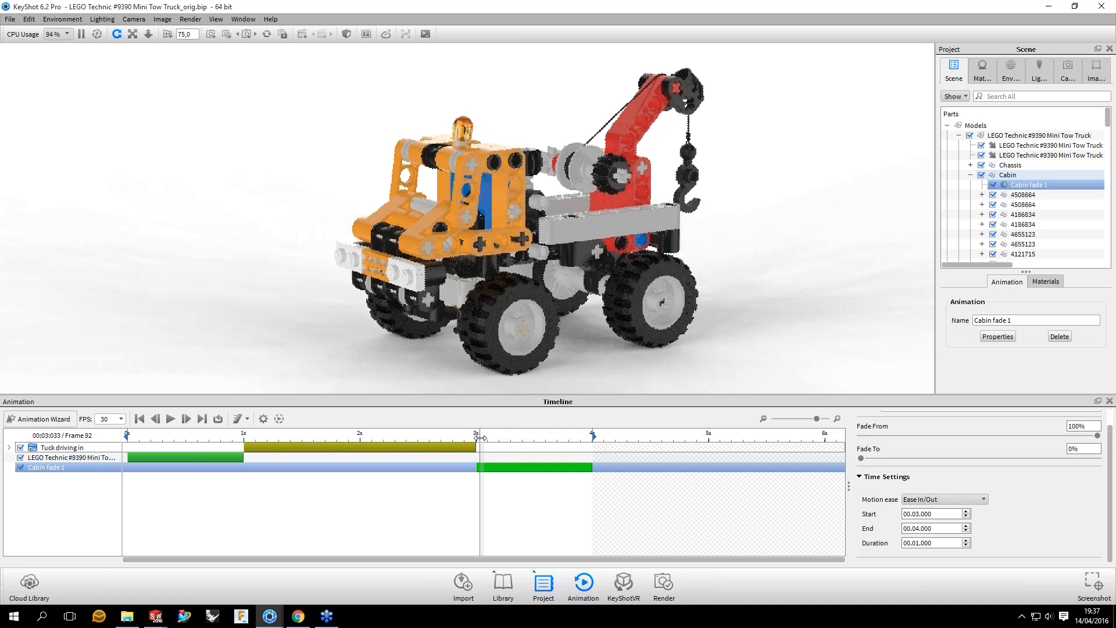
left_click(495, 442)
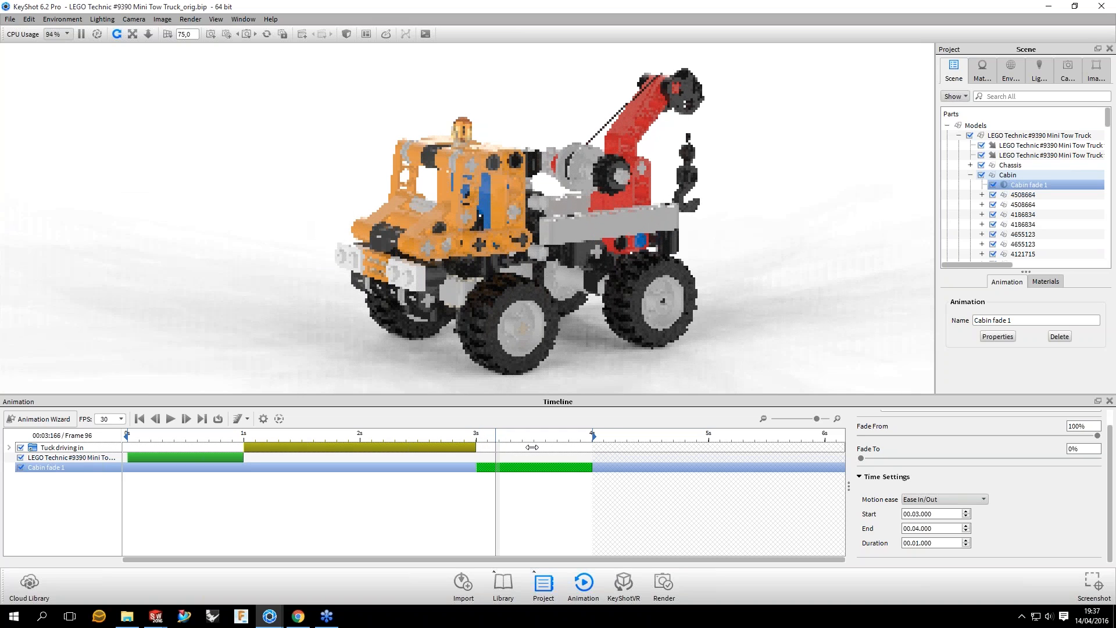
left_click(535, 448)
left_click(553, 452)
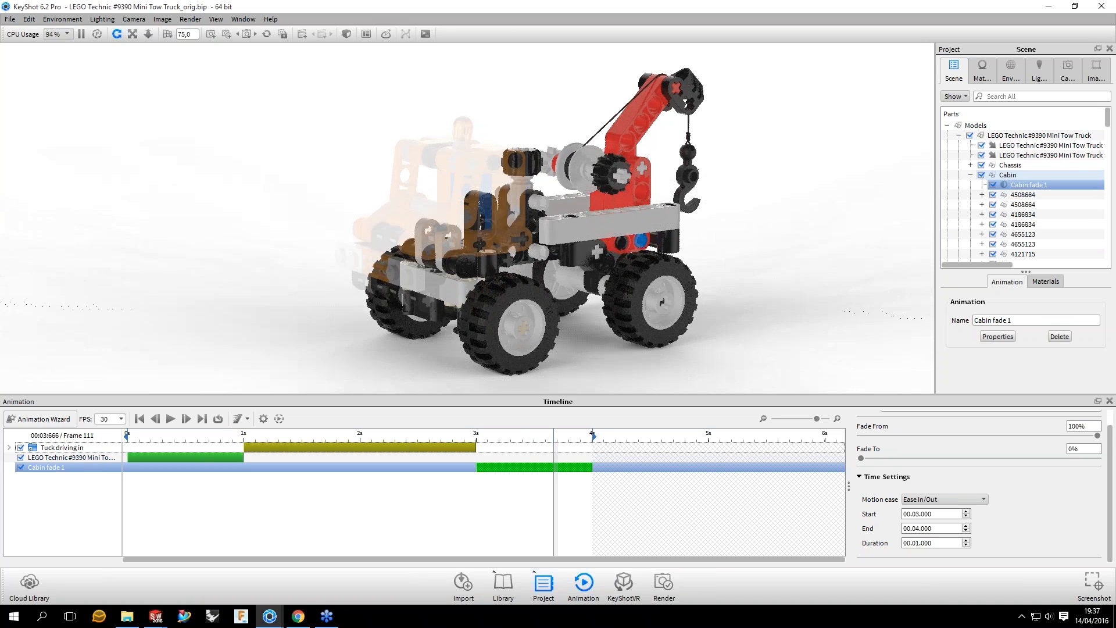
left_click_drag(553, 452, 592, 452)
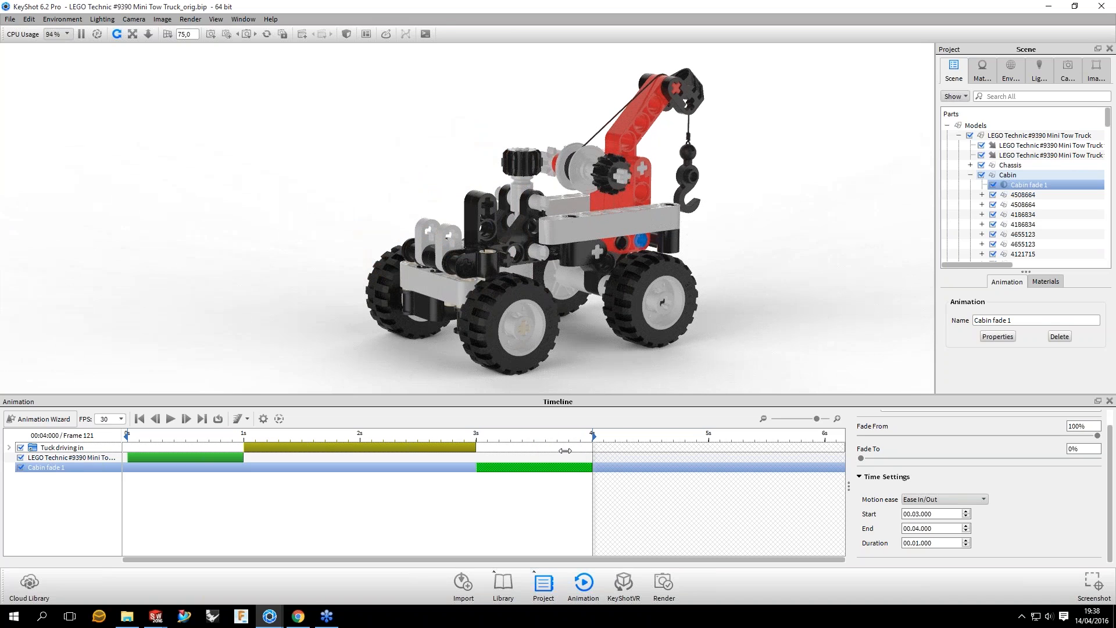
left_click(565, 450)
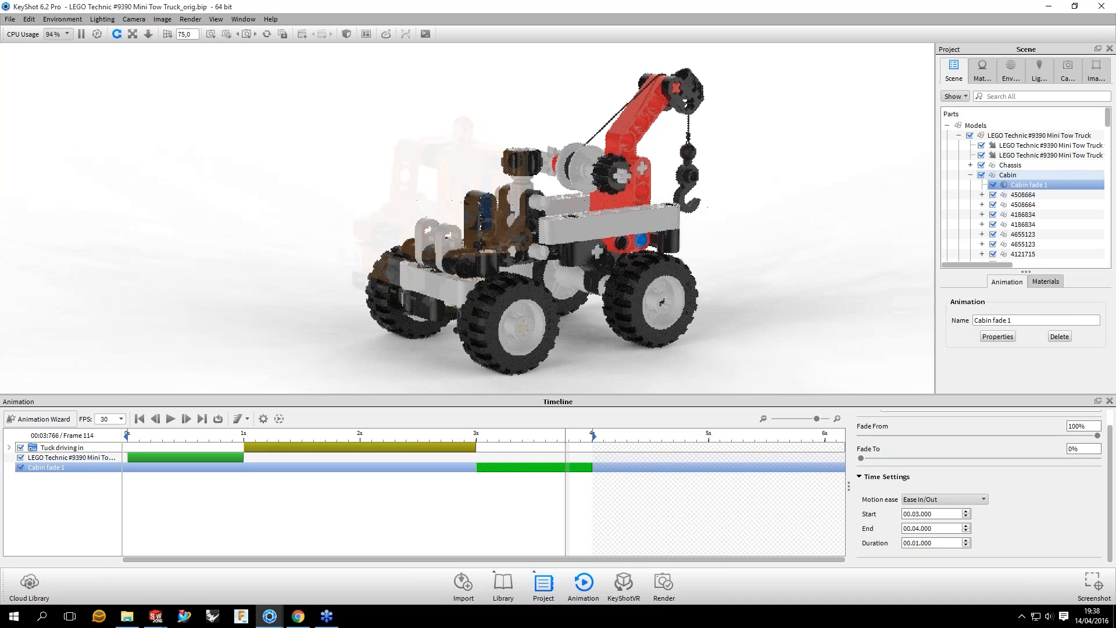
left_click_drag(565, 451, 593, 452)
Step: Try a Fade To value of 25% on the cabin fade, view the truck from both sides, and set the value back to 0%
left_click_drag(1080, 449, 1059, 445)
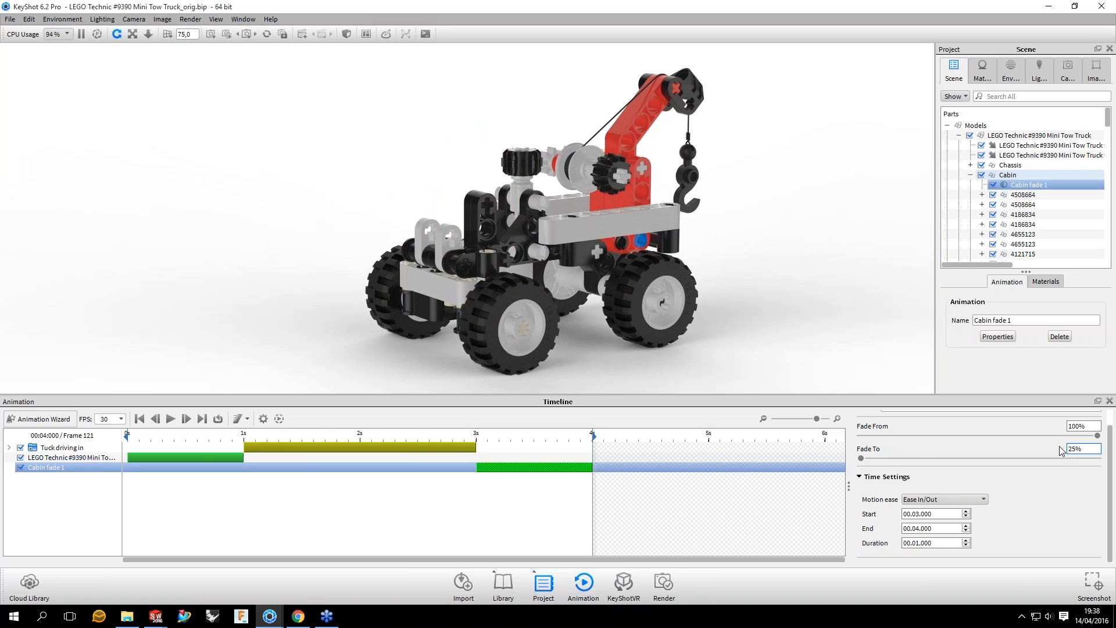
key("Return")
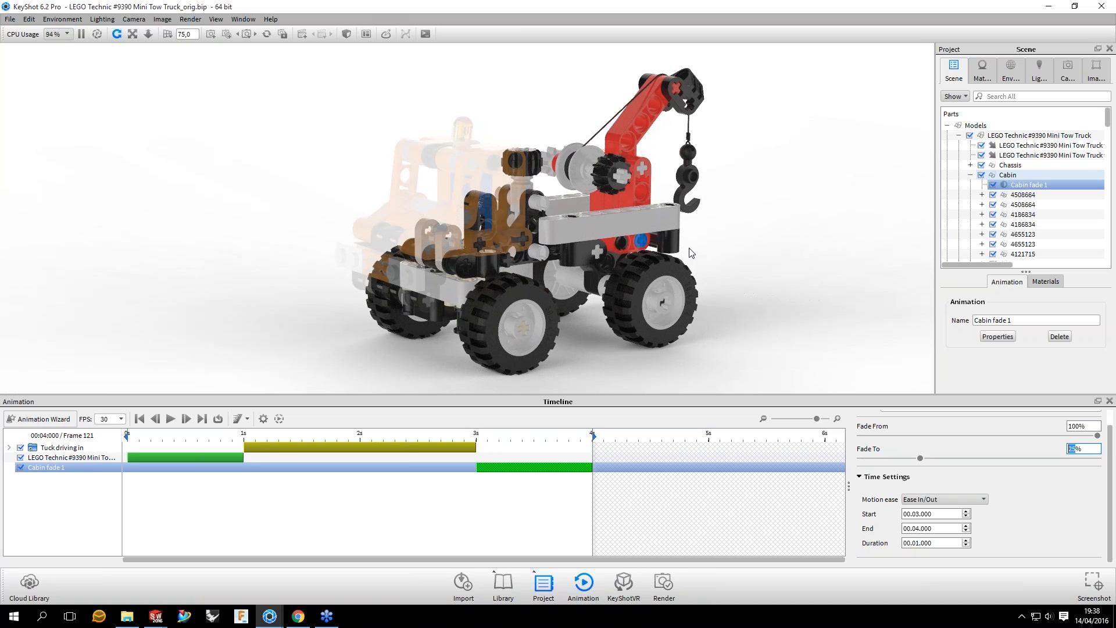
left_click_drag(691, 252, 737, 257)
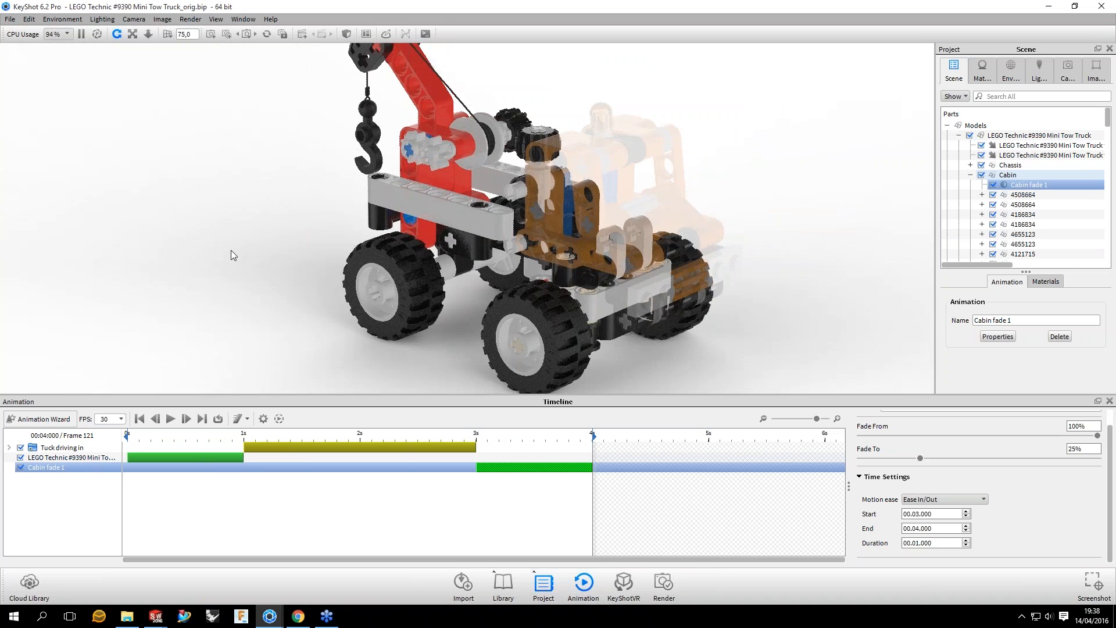
left_click_drag(231, 250, 197, 174)
left_click_drag(1076, 448, 1017, 449)
type("0")
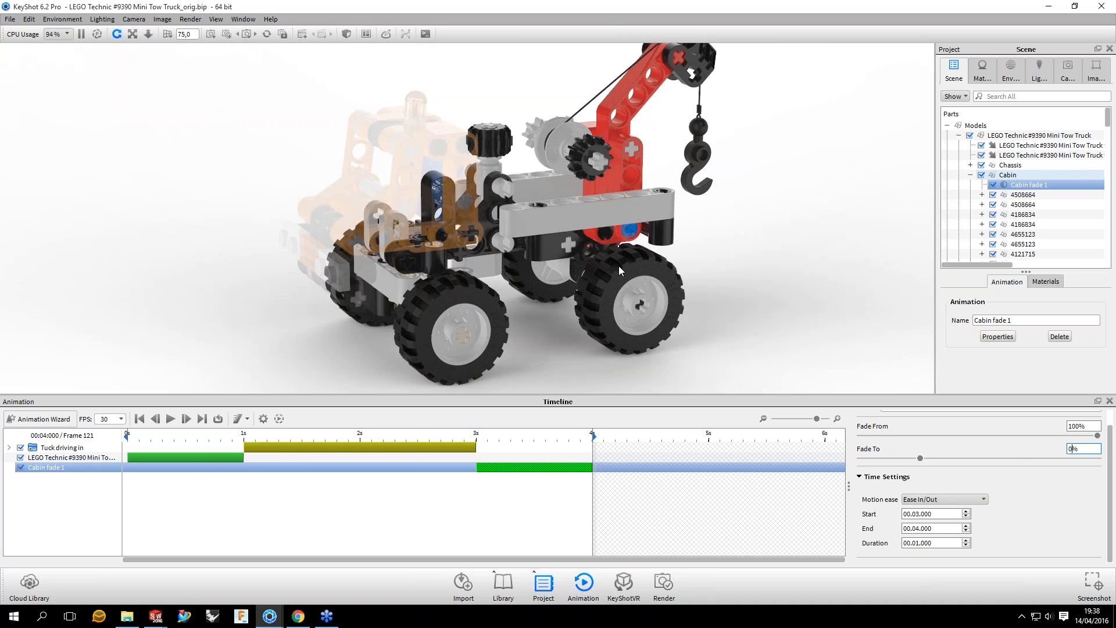
Step: Collapse the Cabin group and add a fade animation to the Crane group
left_click_drag(618, 266, 661, 196)
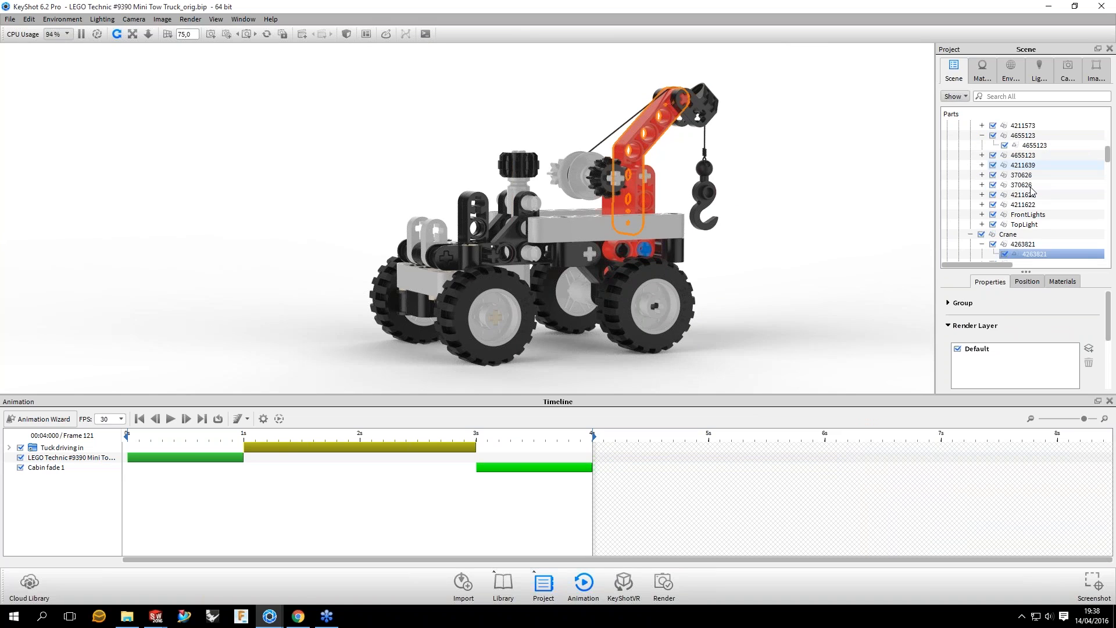
scroll(988, 174, "up", 10)
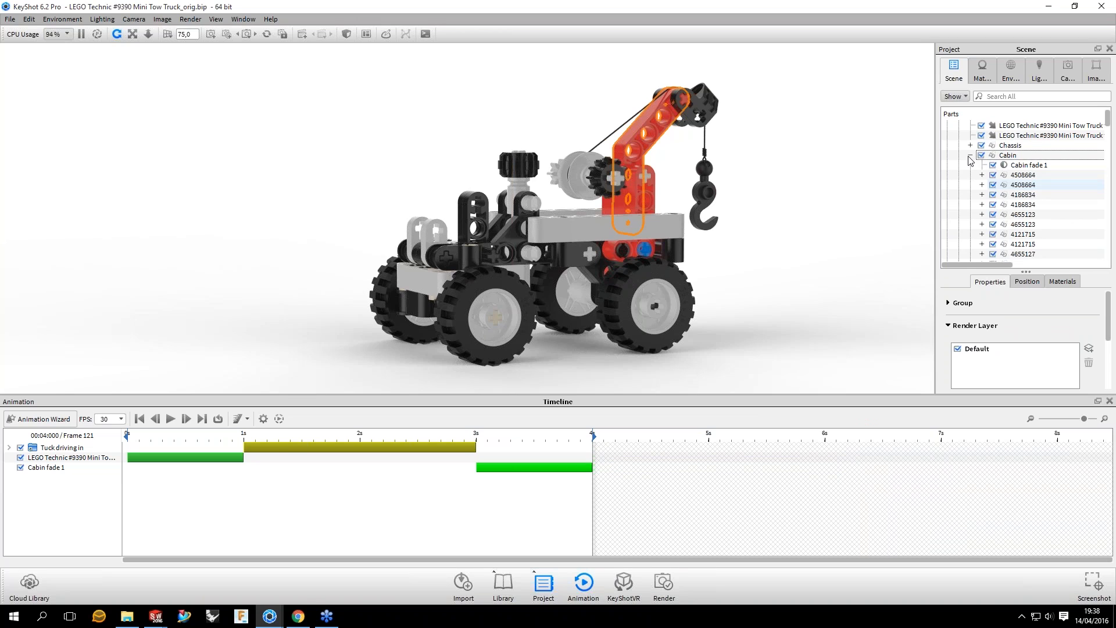
left_click(1001, 166)
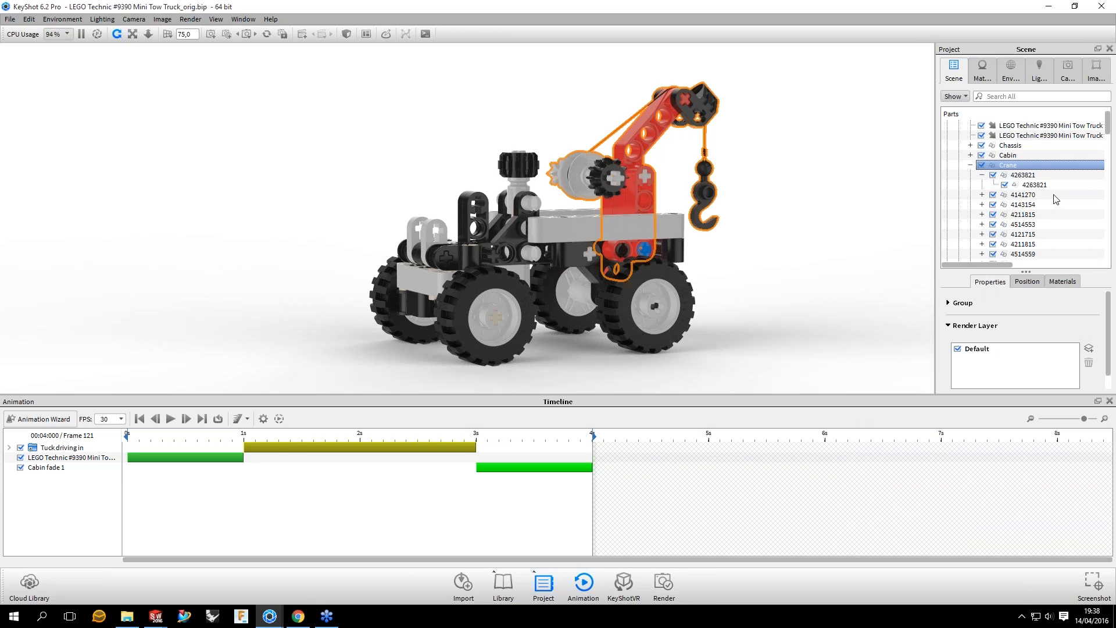
right_click(1001, 166)
mouse_move(1035, 198)
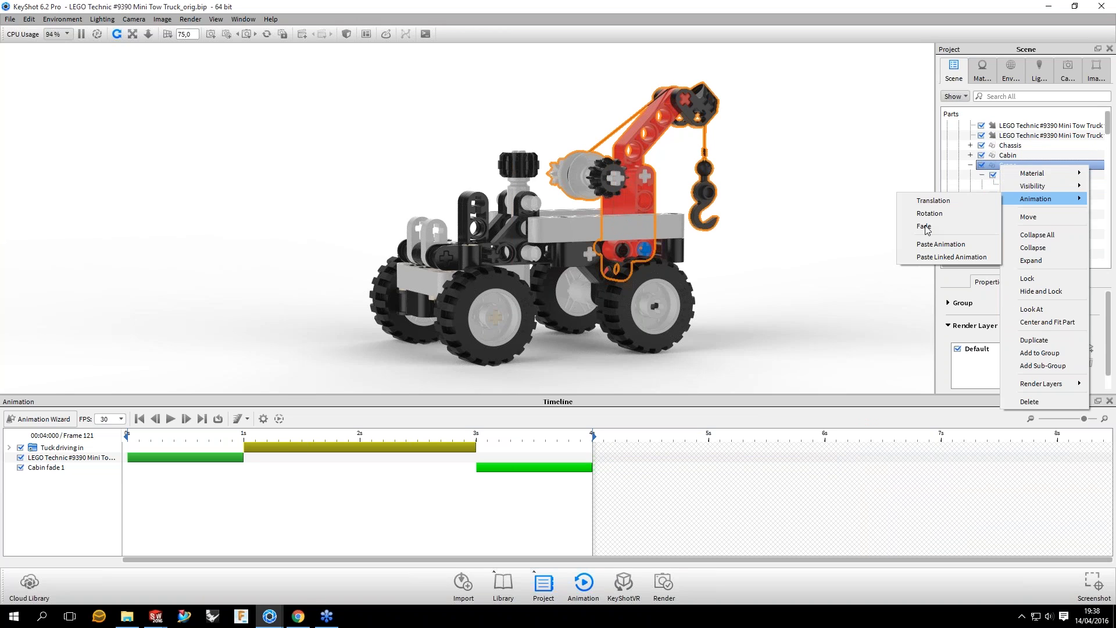
left_click(925, 227)
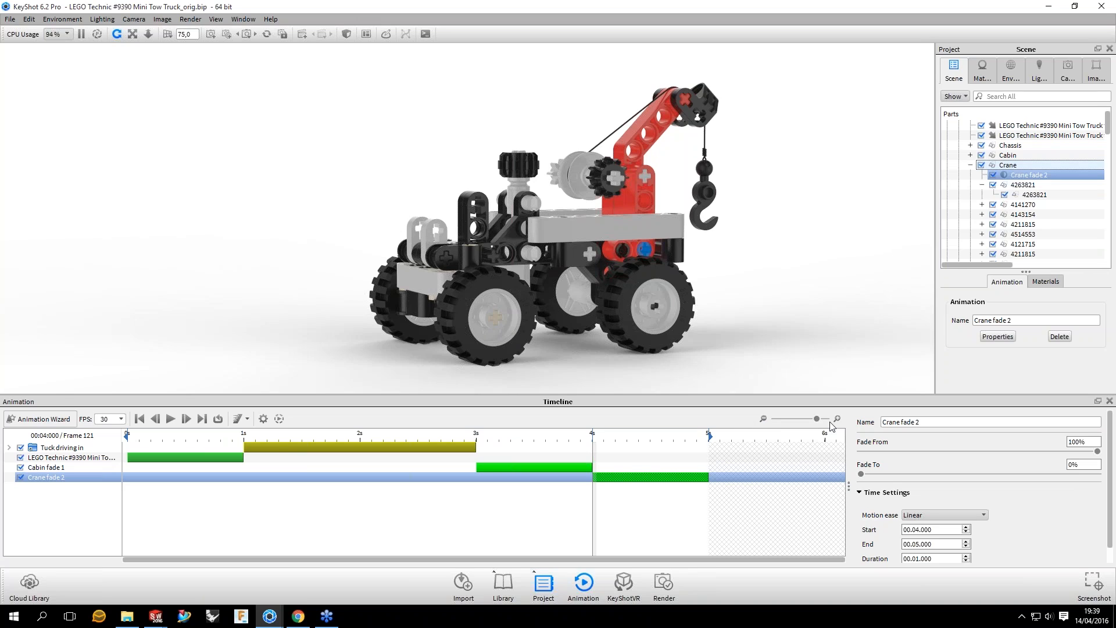
Step: Zoom the timeline in and out with the playhead at frame 121 and at frame 77 to examine where the zoom centers
left_click(763, 419)
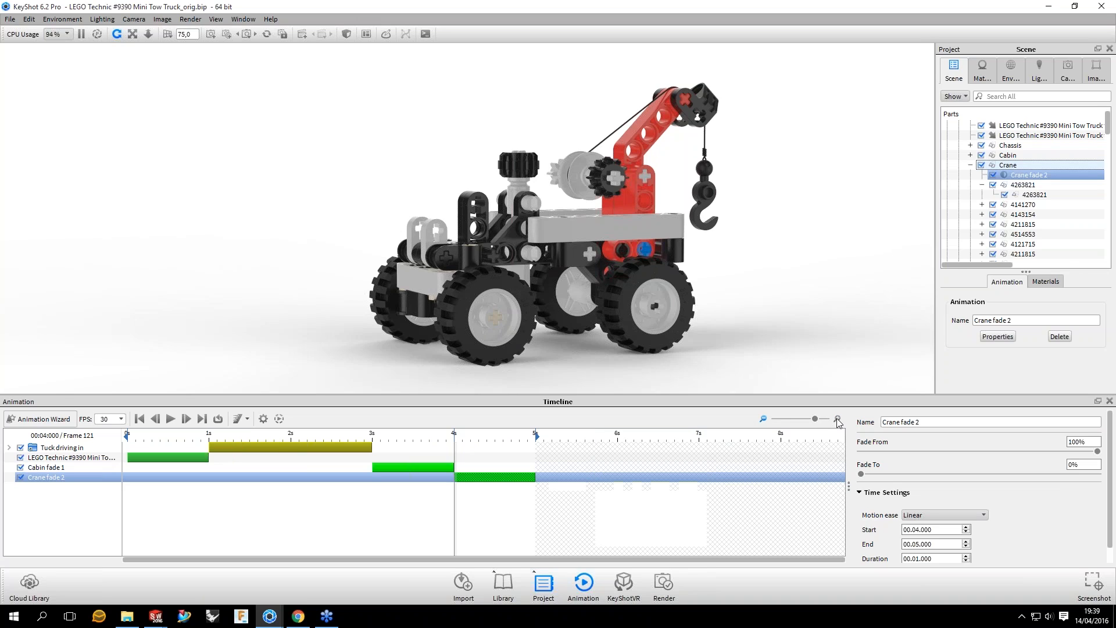
left_click(837, 419)
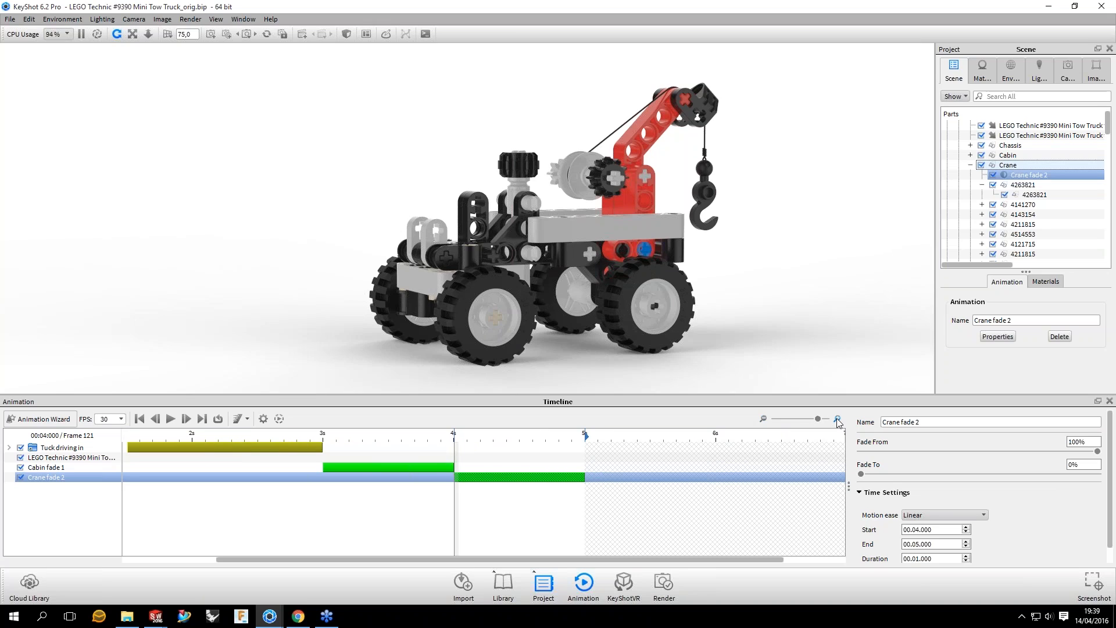
left_click(764, 419)
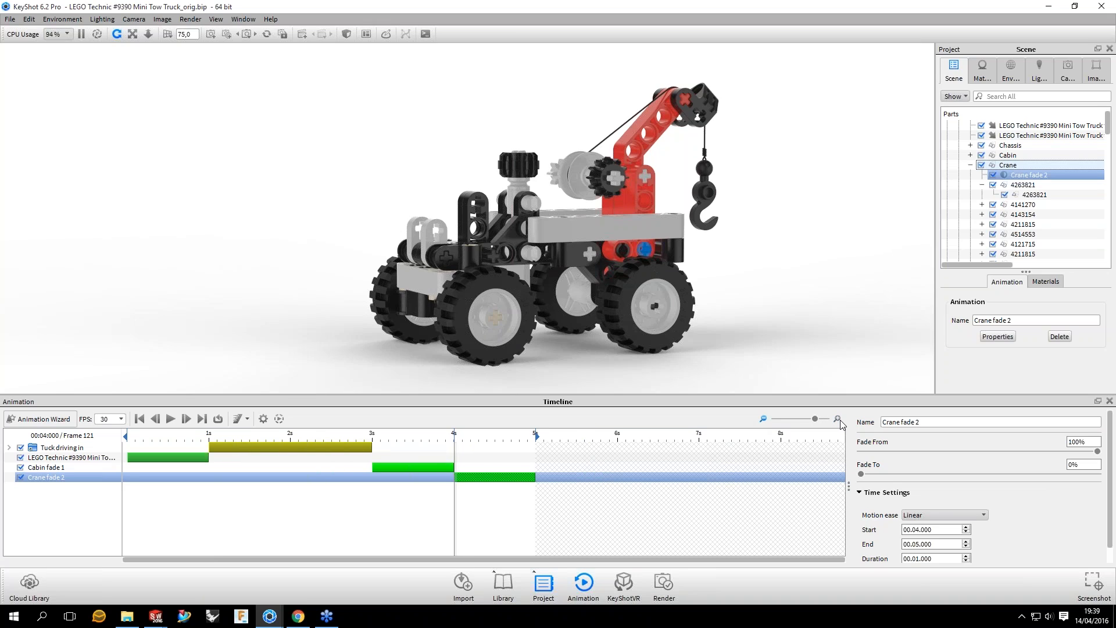
left_click(837, 419)
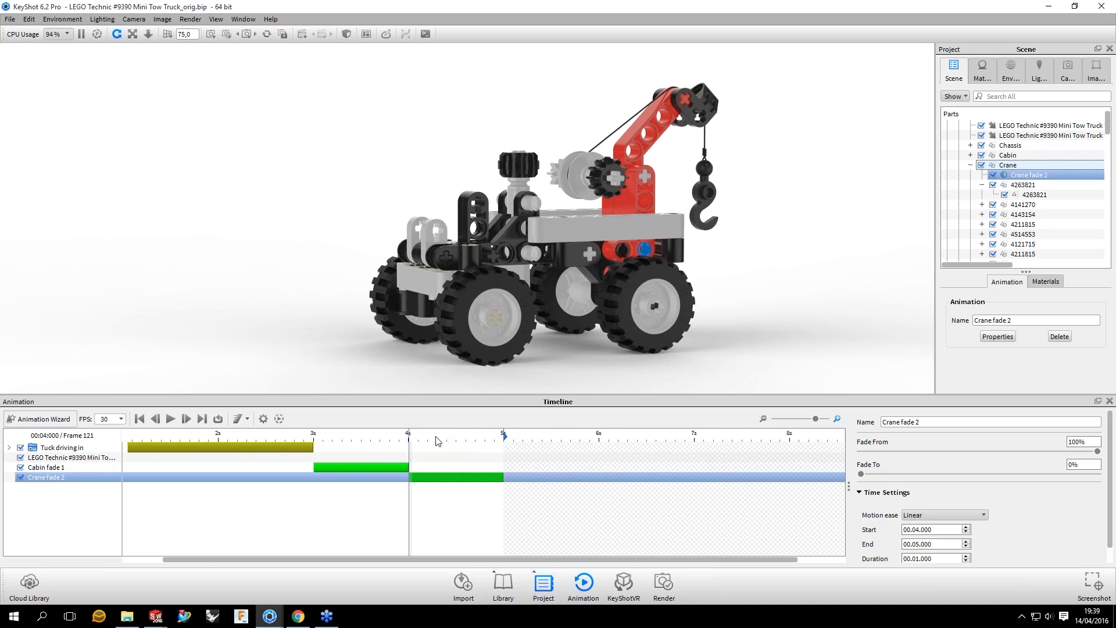
scroll(436, 438, "up", 1)
left_click_drag(409, 437, 247, 437)
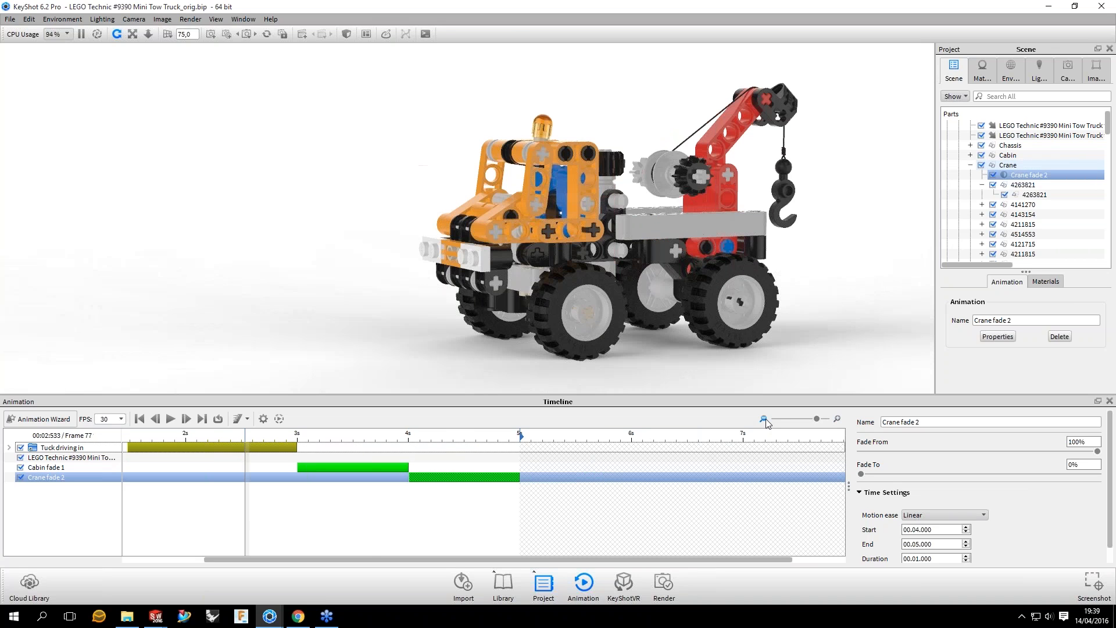
left_click(764, 419)
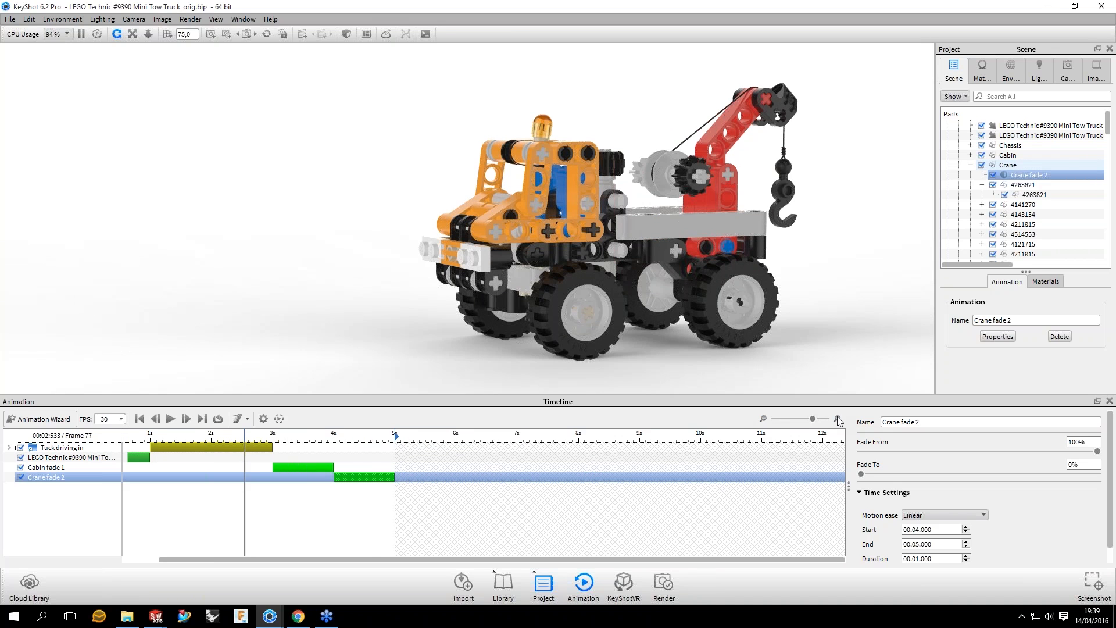
left_click(837, 420)
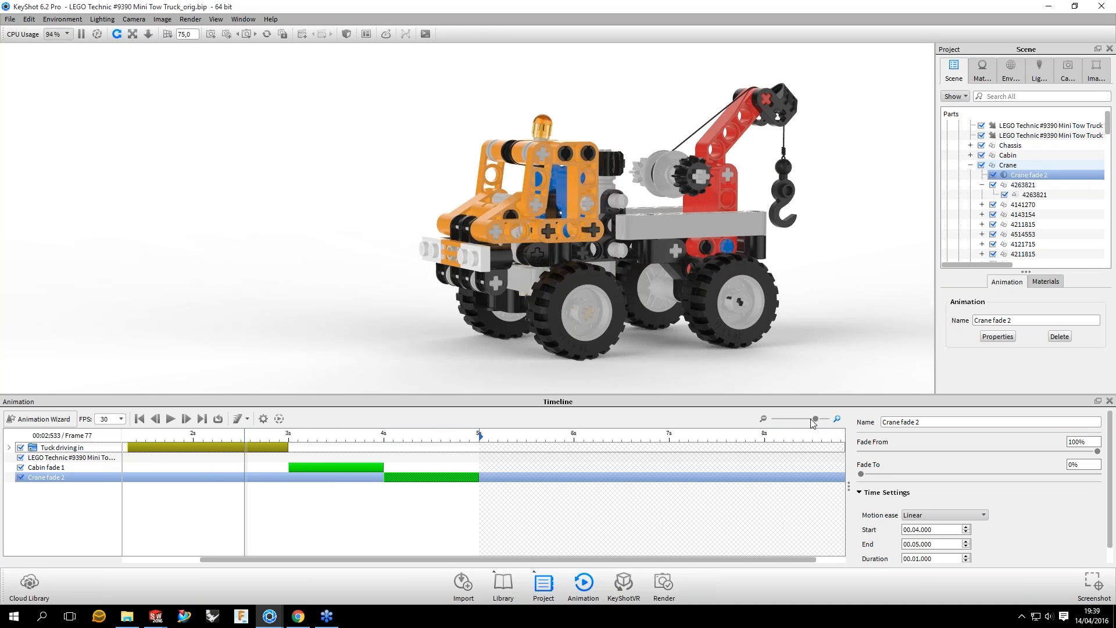
Step: Zoom and scroll the timeline to examine how its view shifts around the drive-in and fade animations
left_click(812, 419)
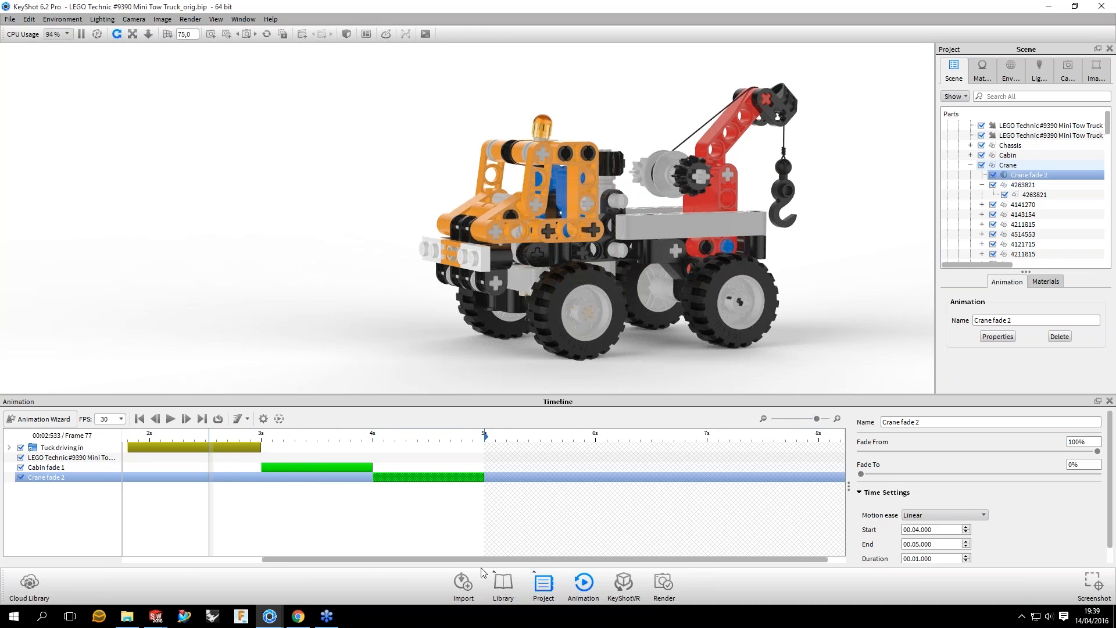
left_click_drag(481, 560, 342, 560)
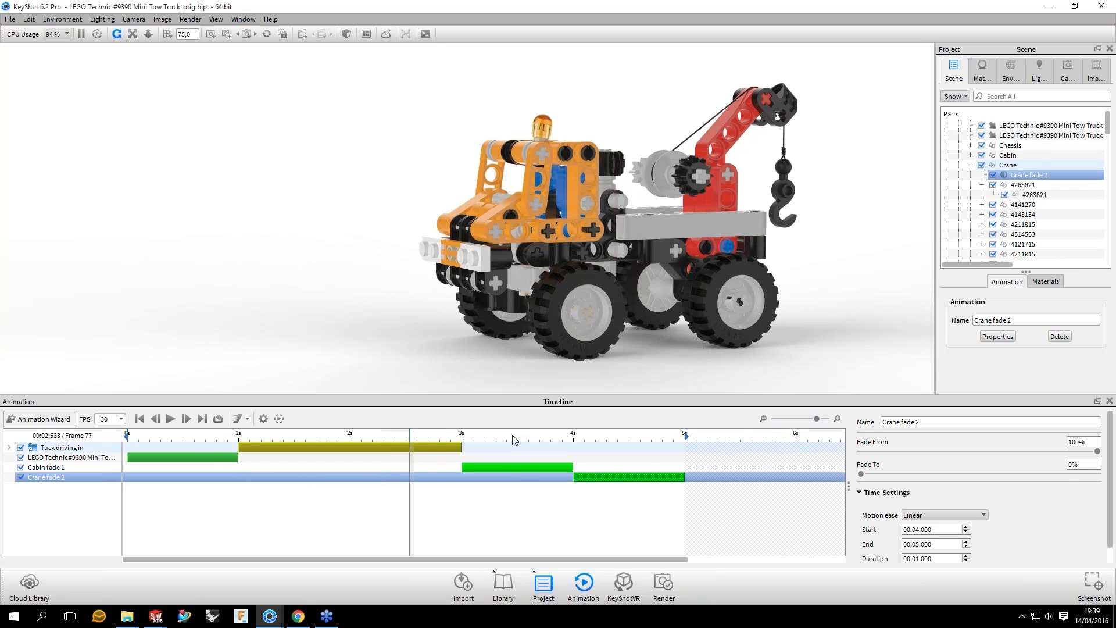
scroll(513, 436, "down", 1, "alt")
scroll(513, 440, "up", 1, "alt")
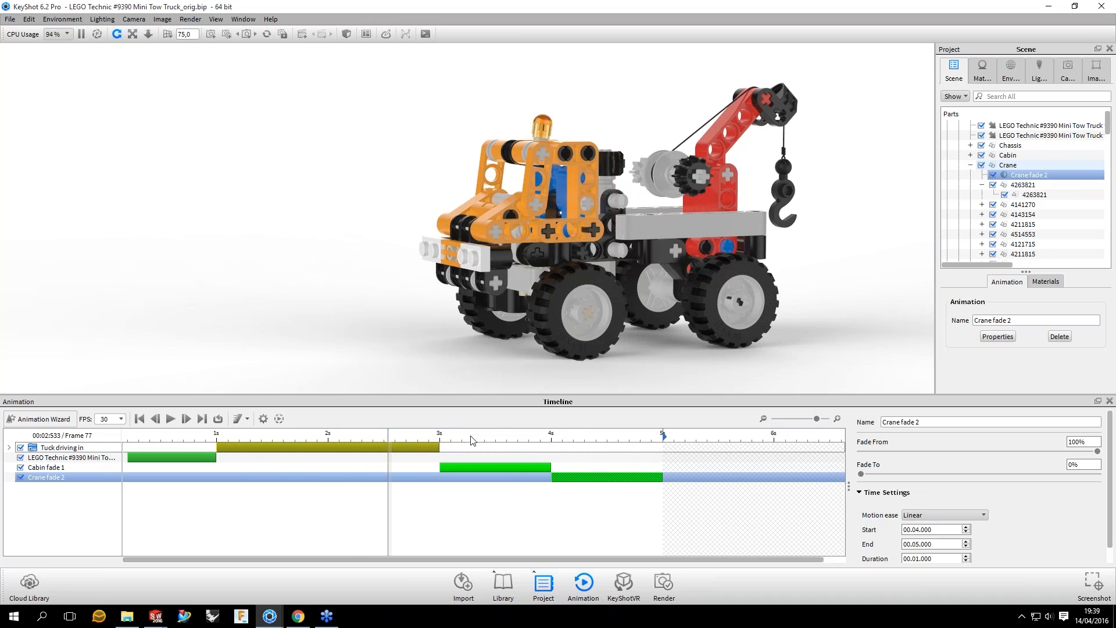
scroll(472, 440, "down", 2, "alt")
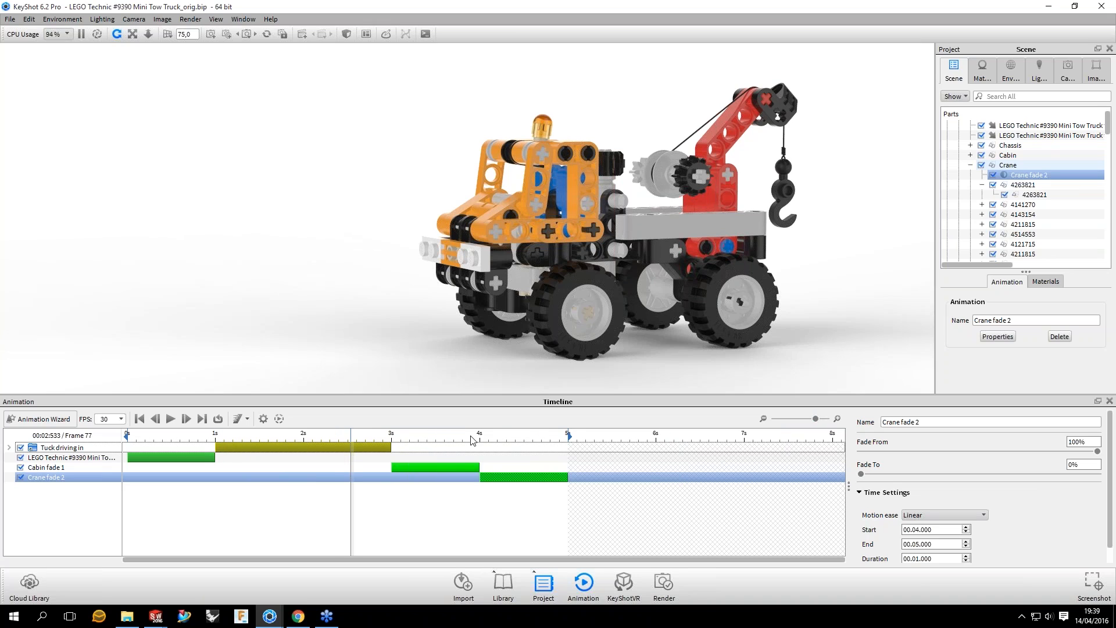
scroll(472, 440, "down", 1, "alt")
scroll(472, 440, "up", 3, "alt")
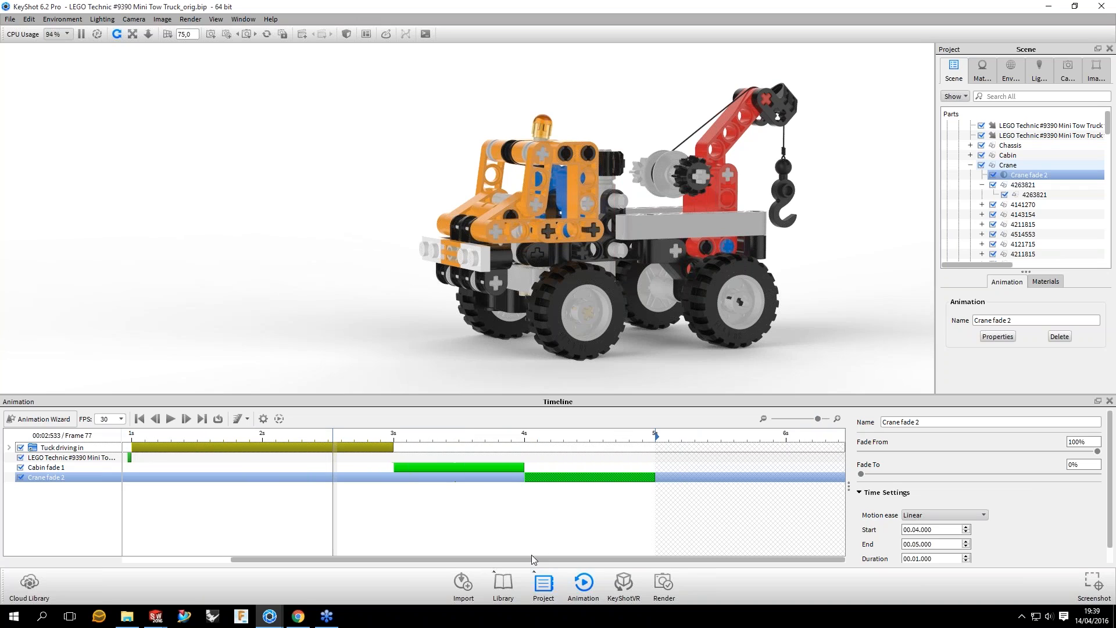
scroll(532, 561, "down", 1, "alt")
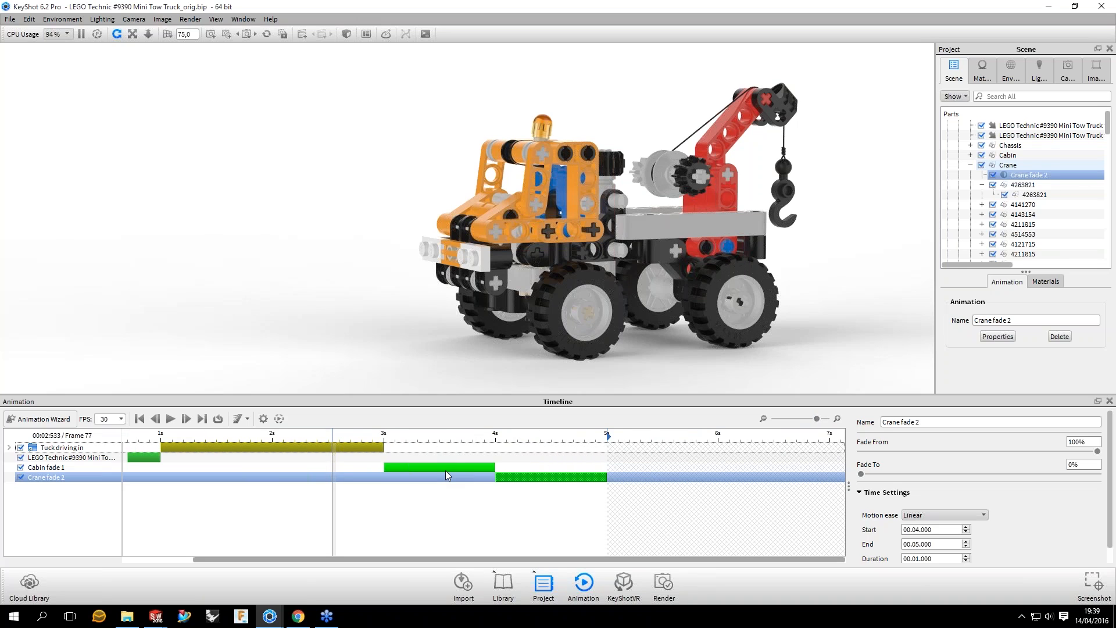
scroll(425, 436, "up", 2)
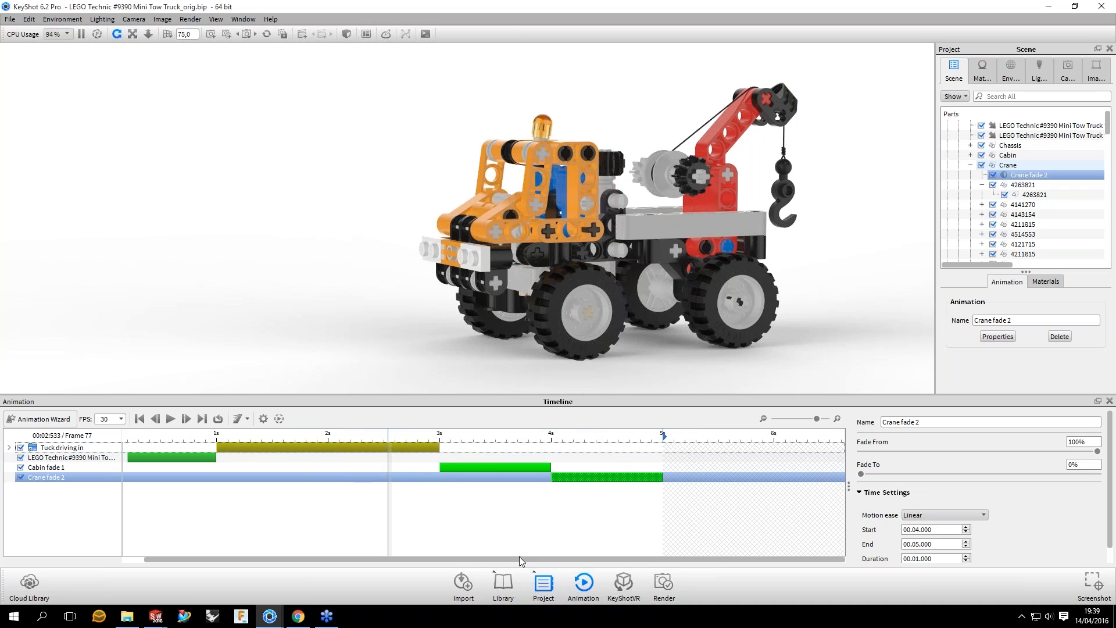
Step: Scrub through the cabin and crane fades to 5 seconds and set the crane fade's motion ease to Ease In/Out
left_click_drag(184, 425, 161, 430)
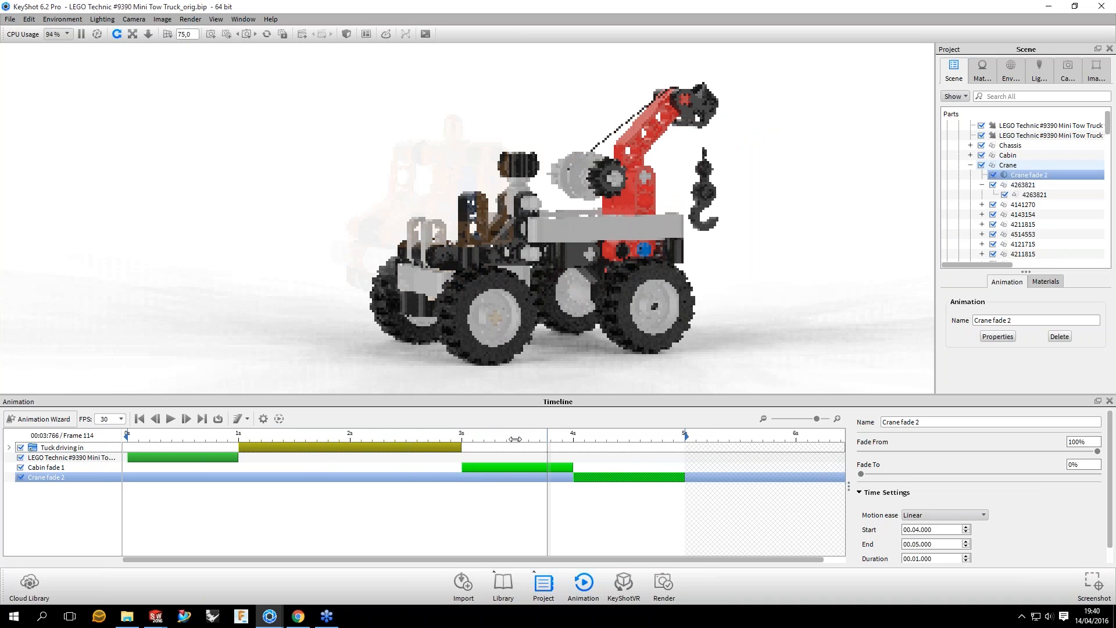
left_click_drag(515, 440, 691, 441)
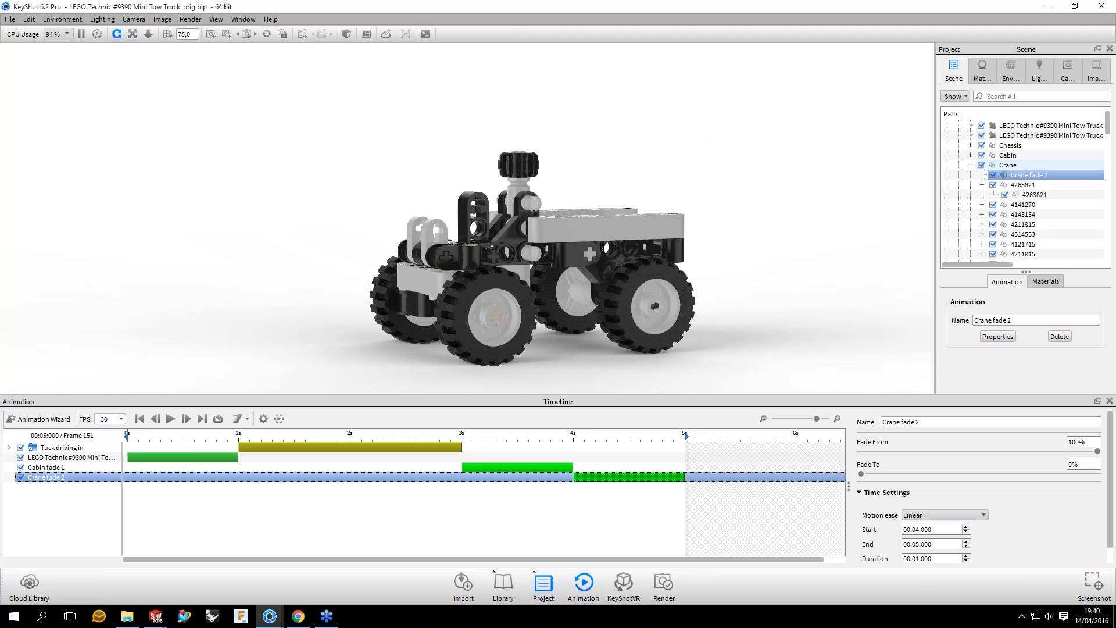
left_click(953, 515)
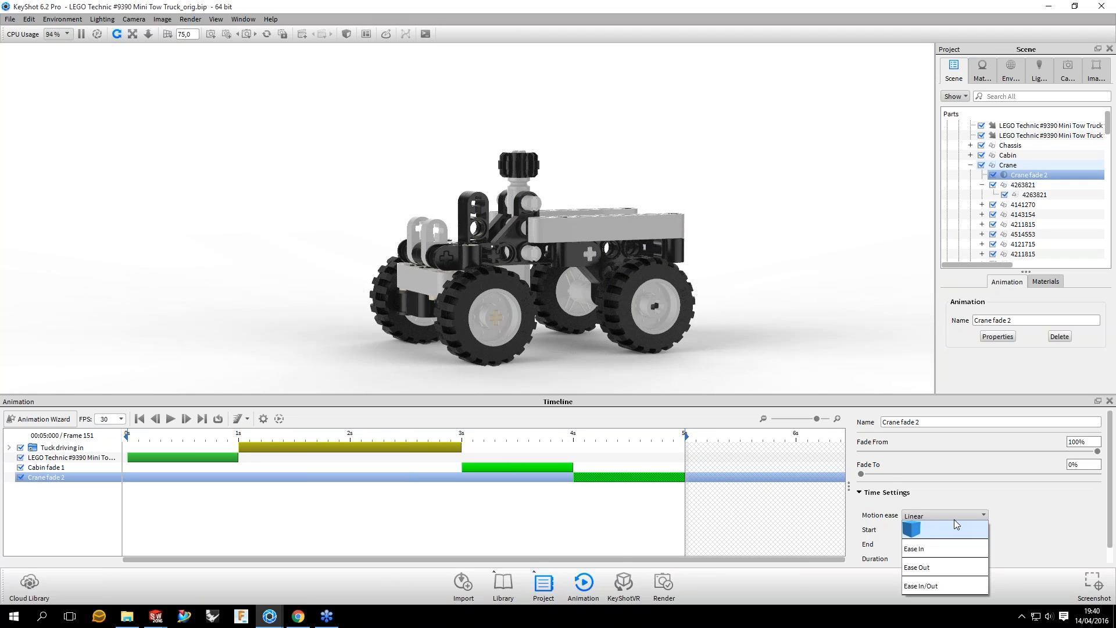
left_click(922, 586)
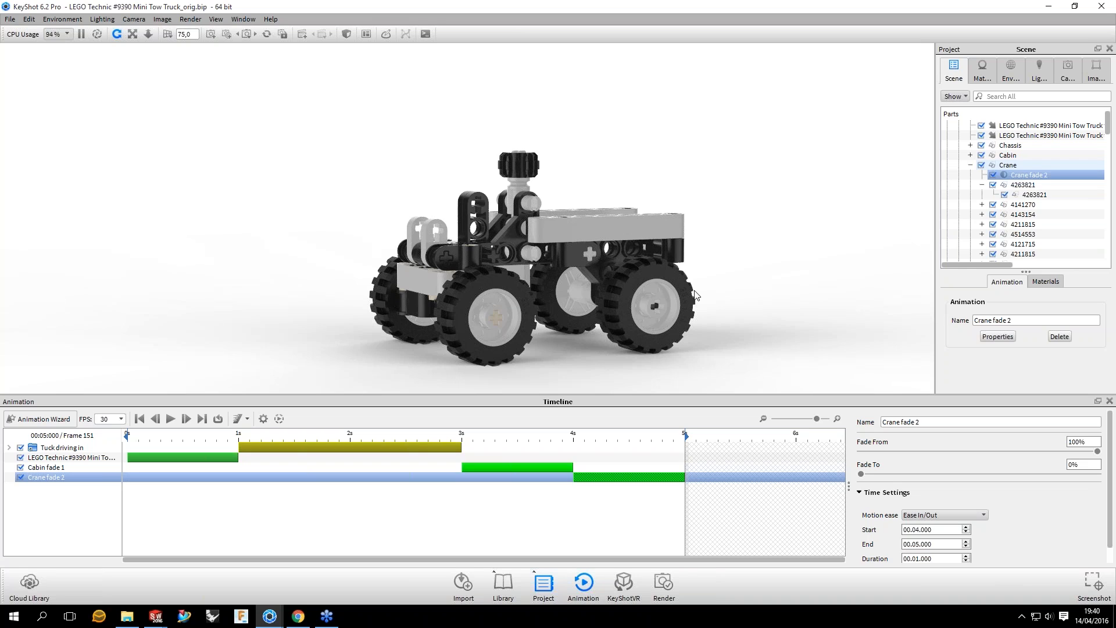
Step: Add a fade animation with Ease In/Out motion to the first RearRail group and scrub to frame 174 to preview it
left_click_drag(696, 295, 690, 243)
middle_click_drag(689, 239, 685, 197)
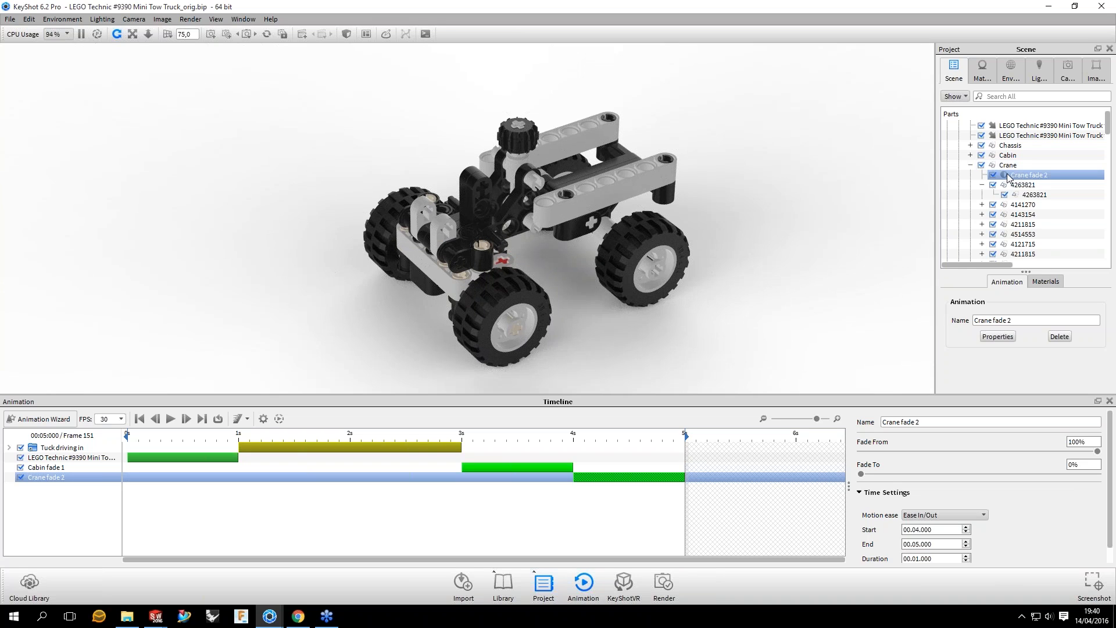
left_click(1008, 175)
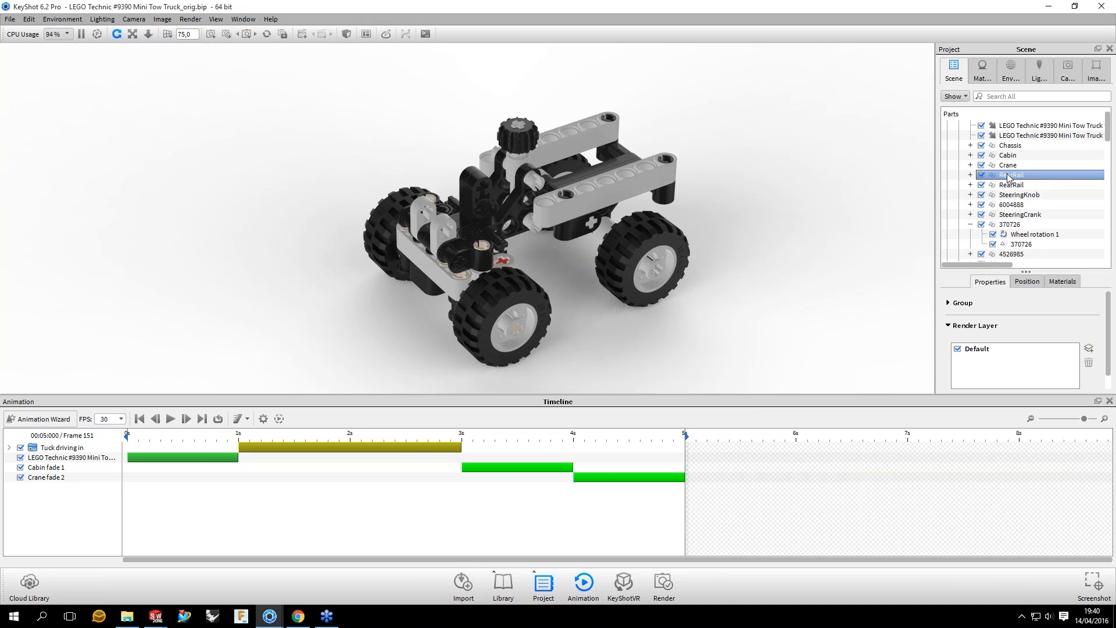
right_click(1009, 176)
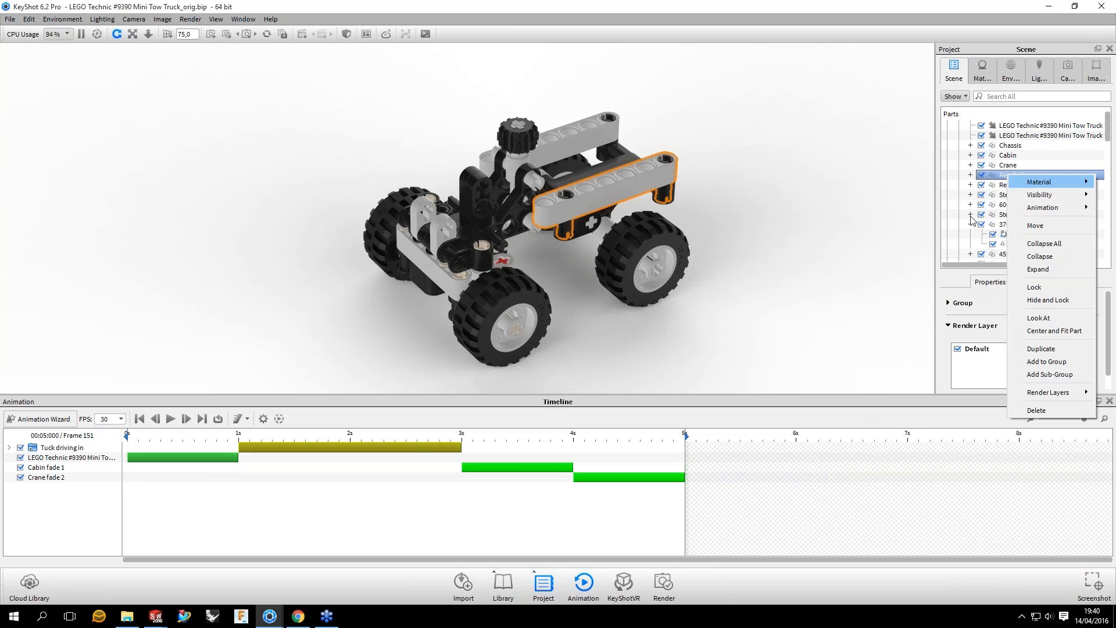
left_click(952, 239)
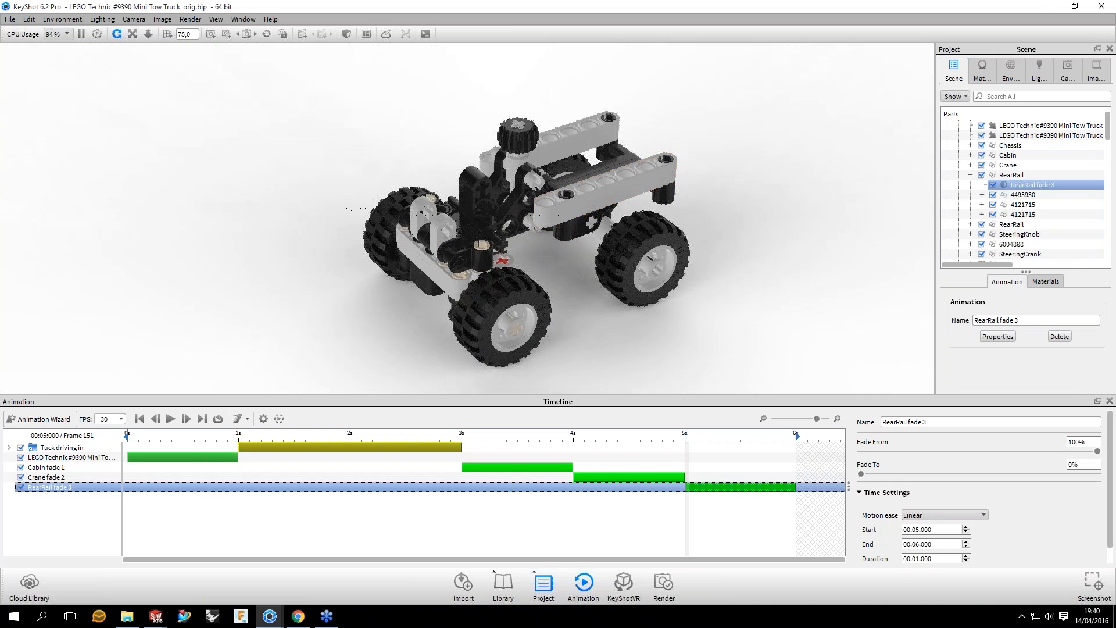
scroll(944, 515, "down", 3)
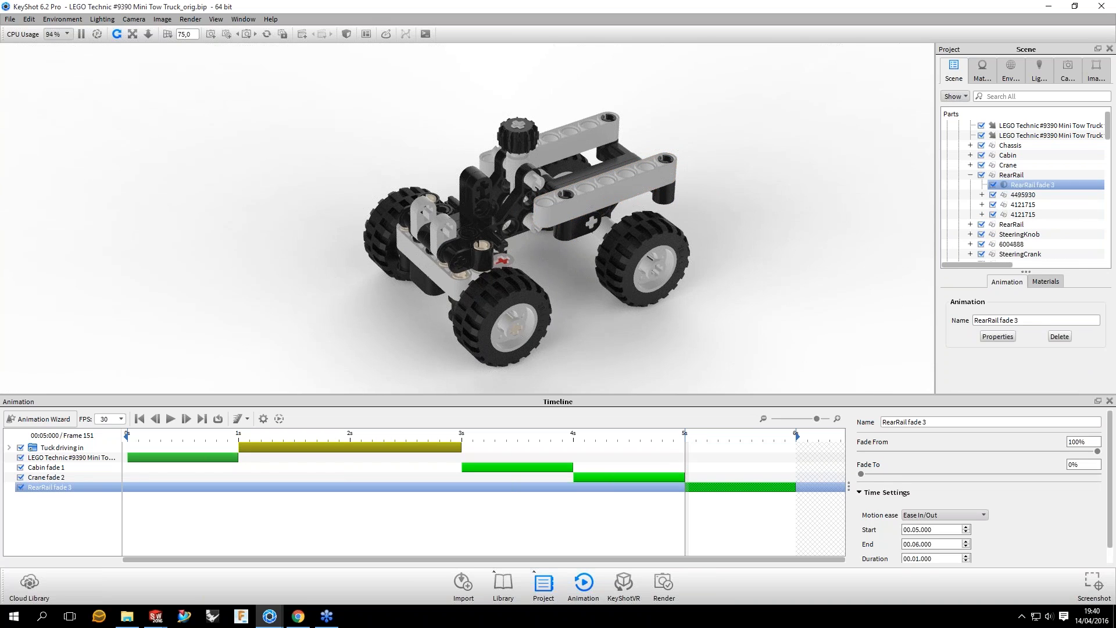
left_click_drag(684, 435, 770, 435)
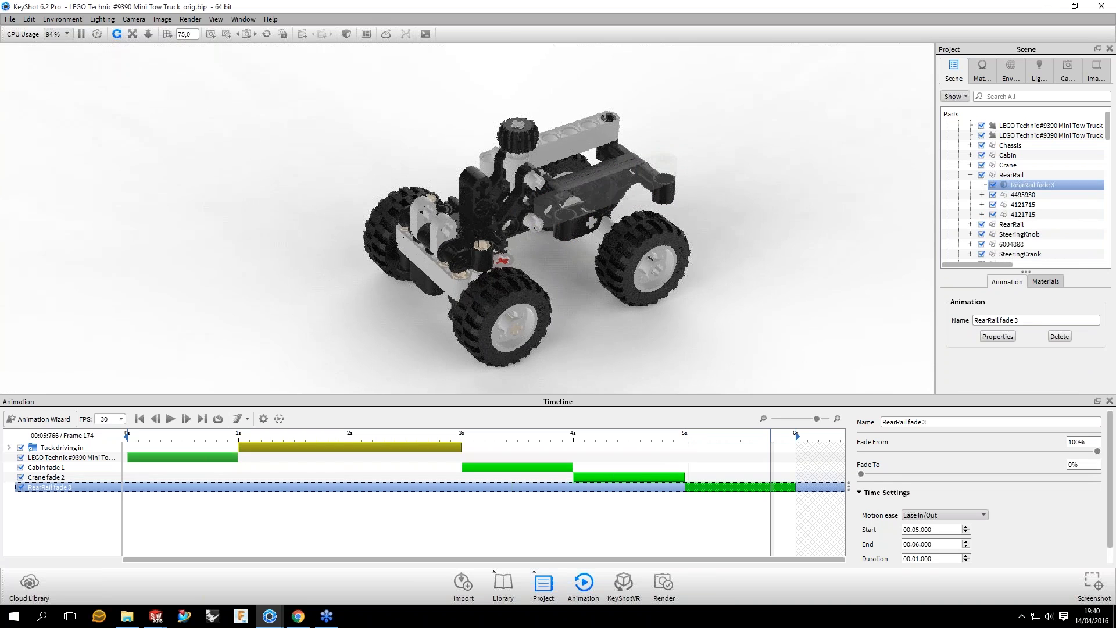
Step: Copy the RearRail fade to the second RearRail group as a linked animation and scrub to 6 seconds to check it
right_click(1043, 185)
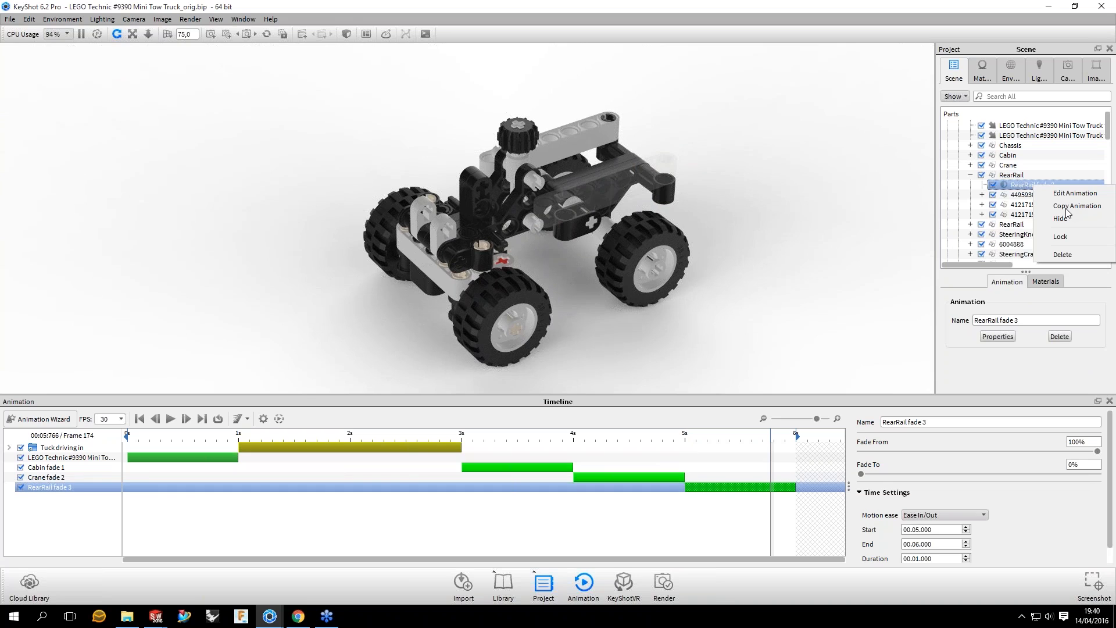
left_click(1067, 207)
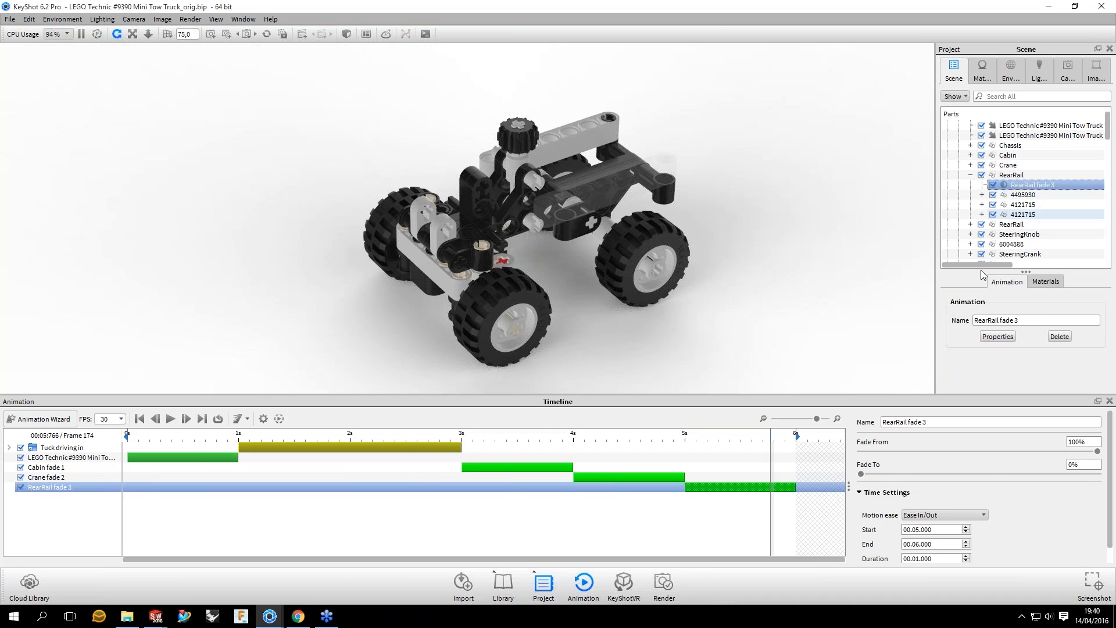
right_click(1011, 225)
mouse_move(1032, 260)
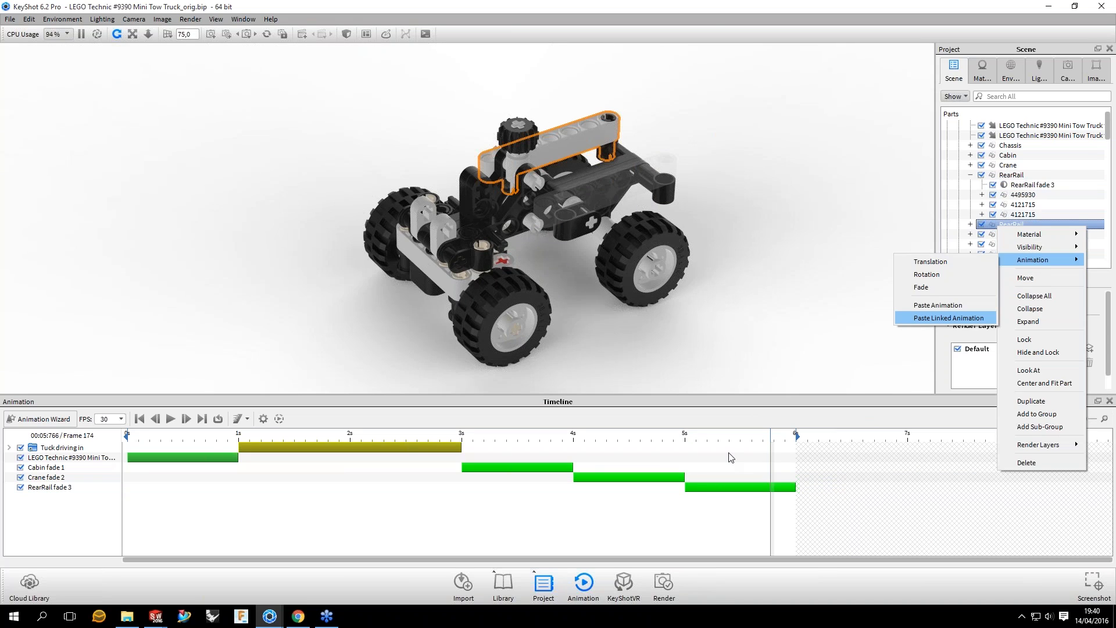
left_click_drag(771, 436, 811, 439)
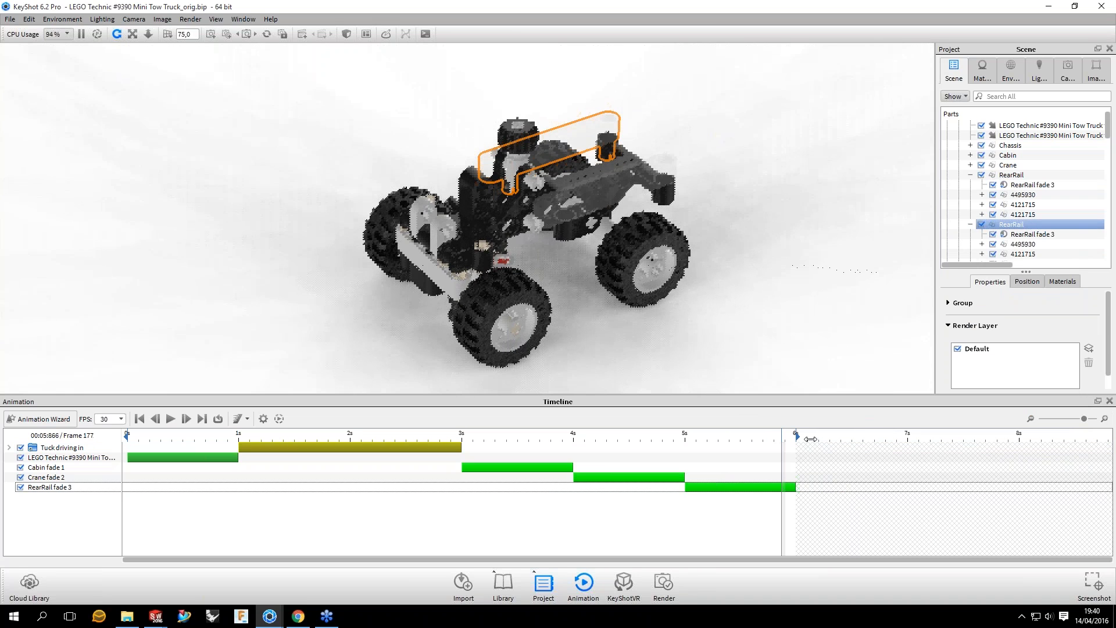
left_click(618, 166)
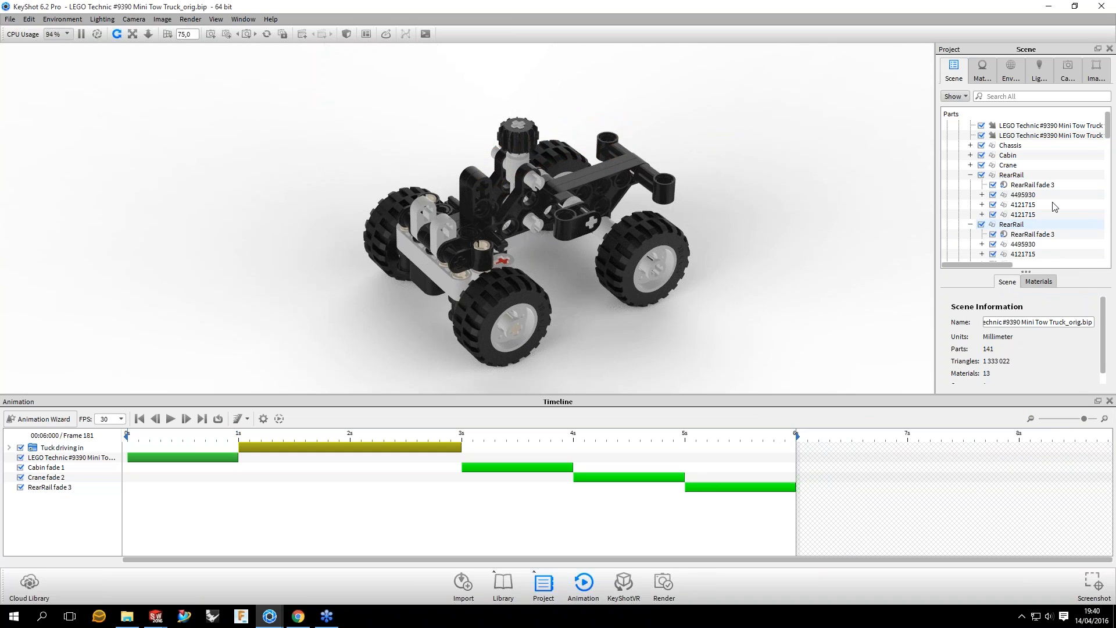
Step: Add a fade animation to the Chassis group, preview it at frame 204, and set its motion ease to Ease In/Out
left_click(1008, 166)
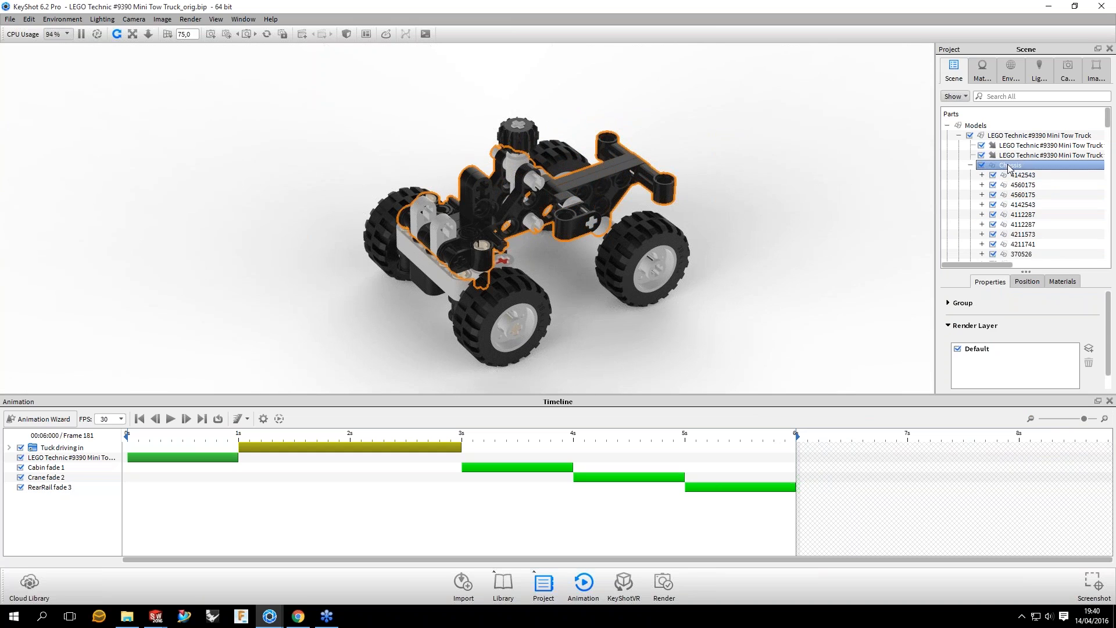
right_click(1009, 165)
mouse_move(1046, 198)
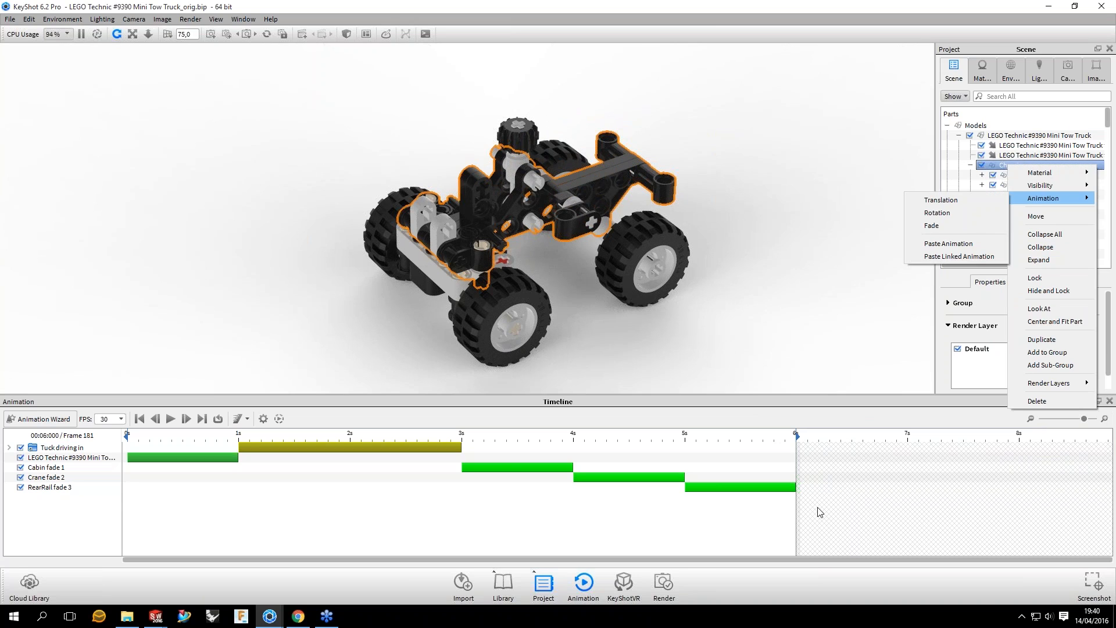
left_click(931, 226)
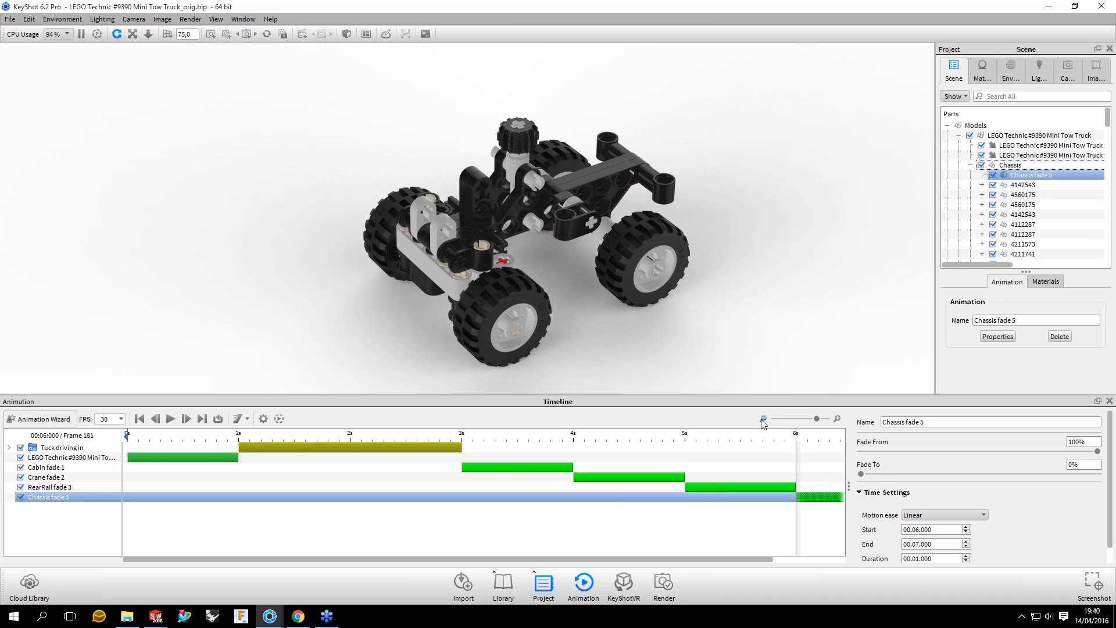
left_click(763, 419)
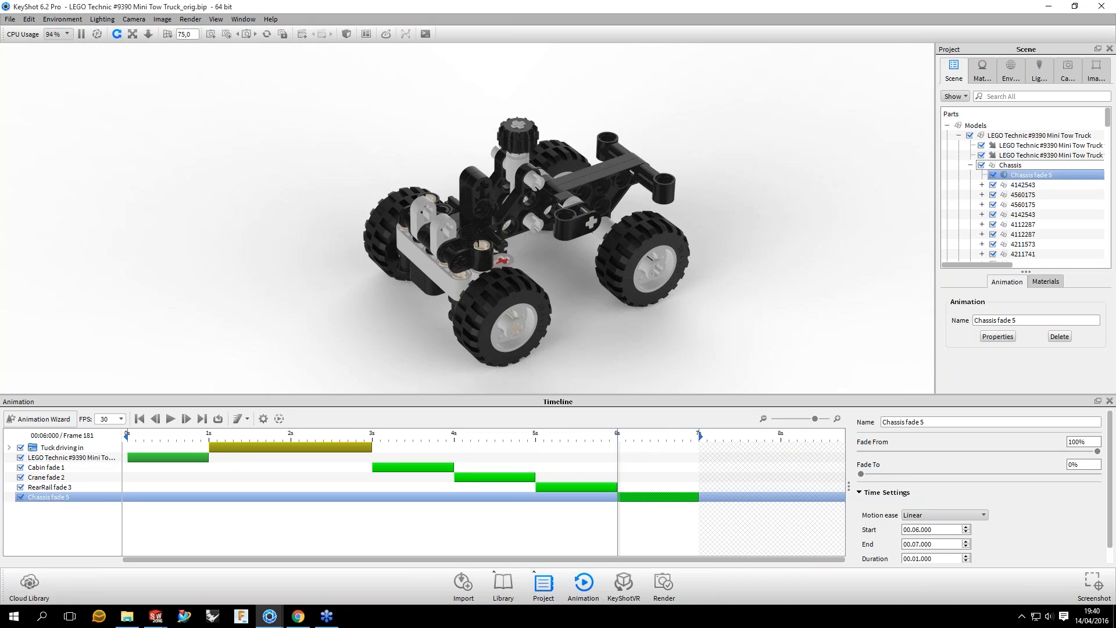
left_click(669, 436)
left_click_drag(669, 435, 680, 436)
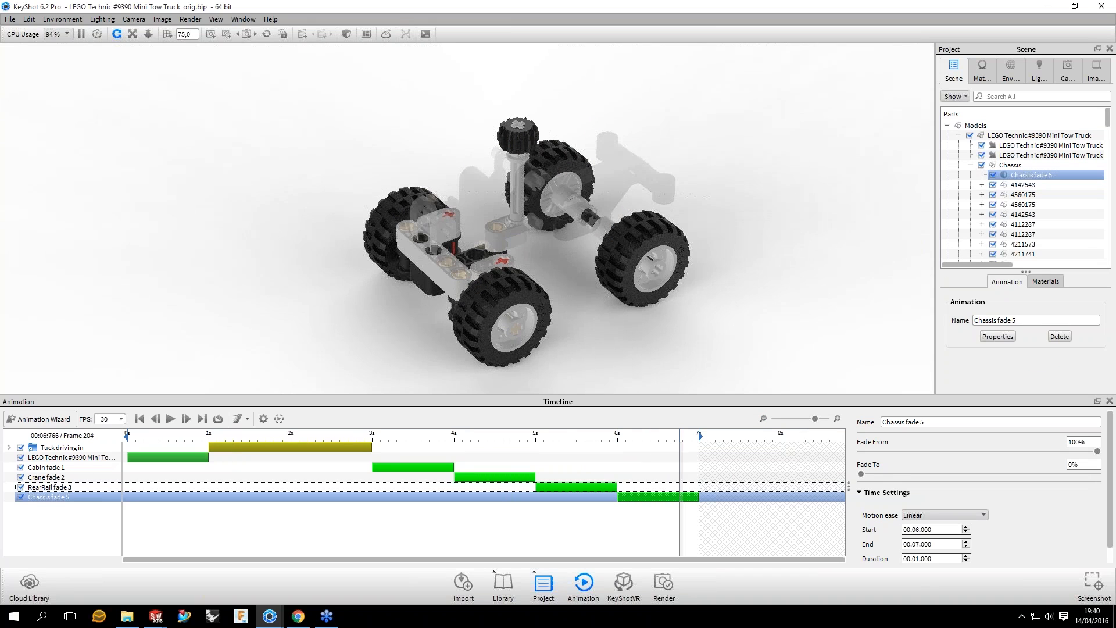
left_click(945, 515)
left_click(930, 545)
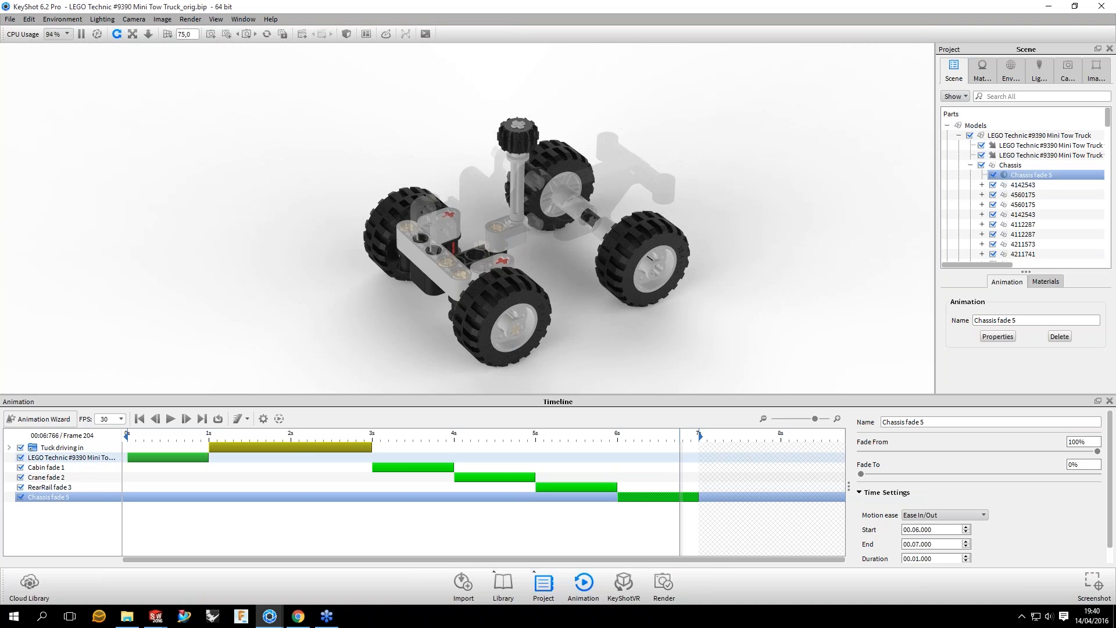
Step: Scrub the timeline between 3 and 7 seconds to examine the whole fade sequence, stopping at frame 211 and viewing the remaining parts
left_click(699, 436)
left_click_drag(611, 131, 639, 445)
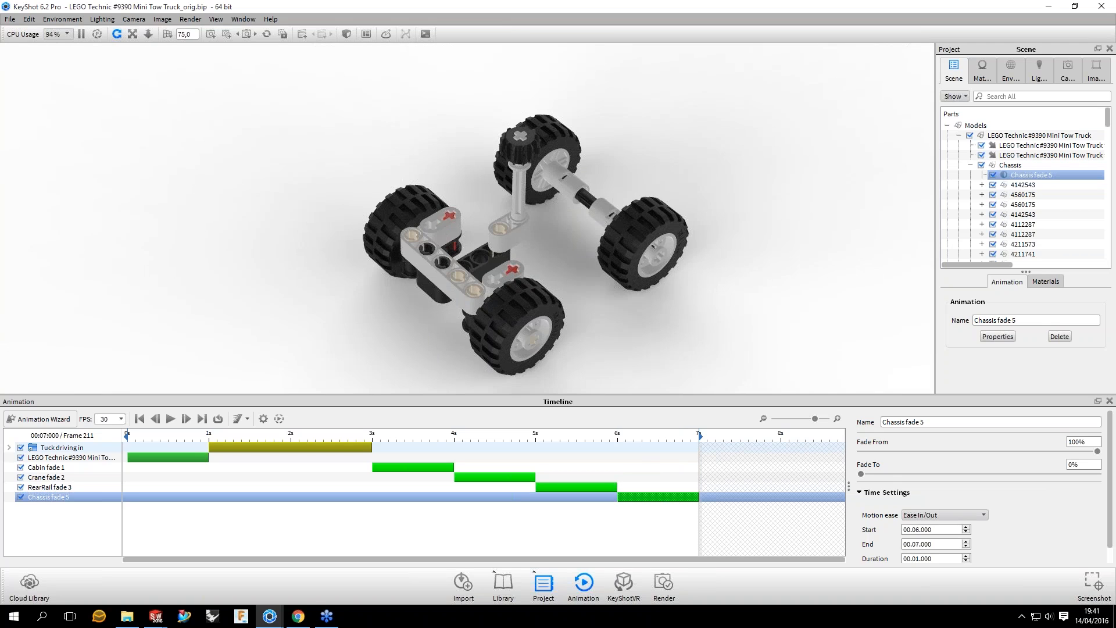
left_click_drag(699, 436, 372, 432)
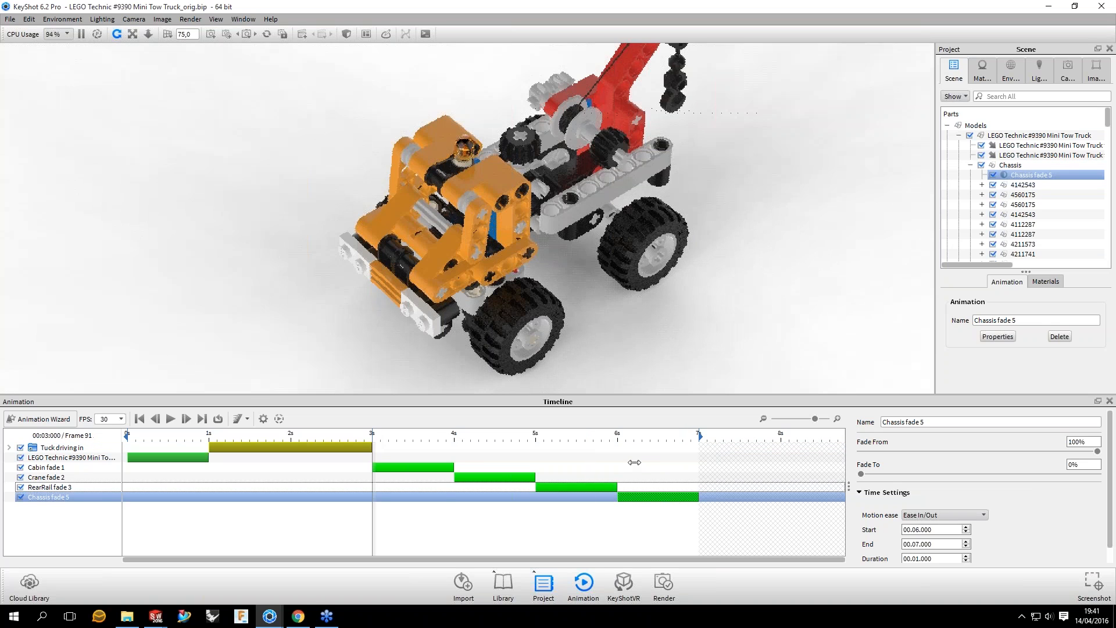
left_click_drag(634, 462, 671, 462)
left_click_drag(648, 325, 621, 249)
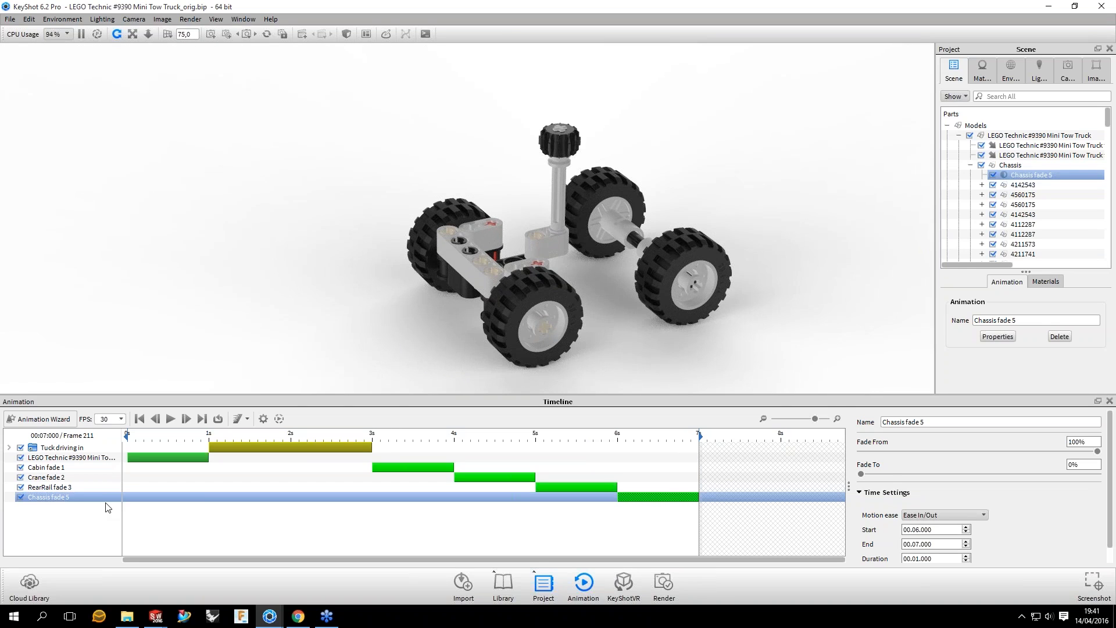
Step: Group the cabin, crane, RearRail and chassis fades in a timeline folder named Fade Out
left_click(58, 467)
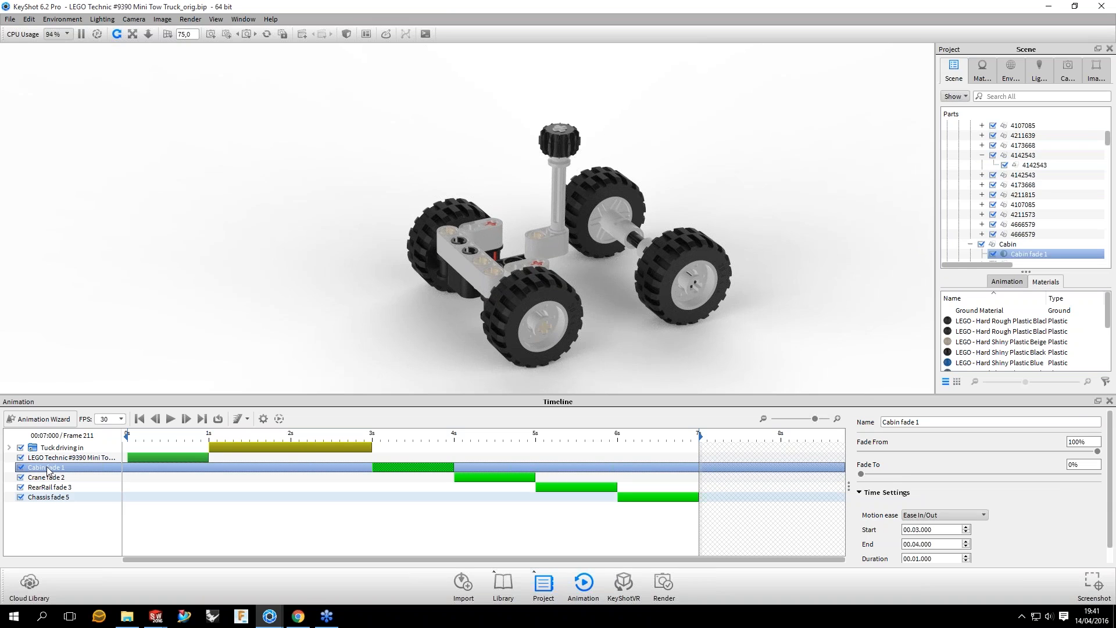
left_click(93, 495, "shift")
right_click(48, 468)
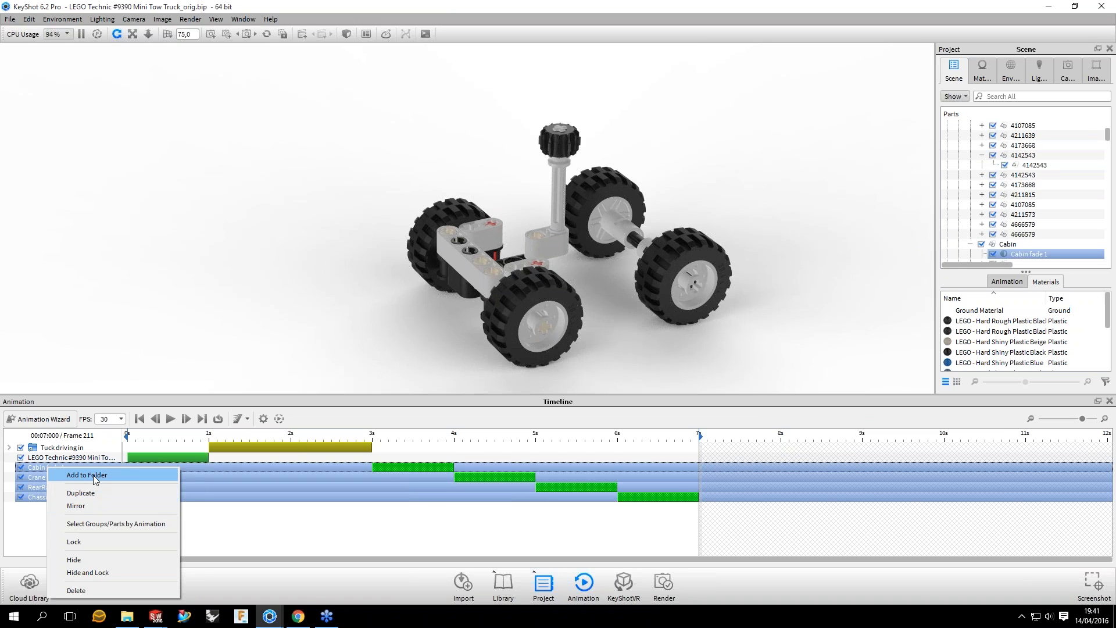
left_click(93, 476)
type("Fade O")
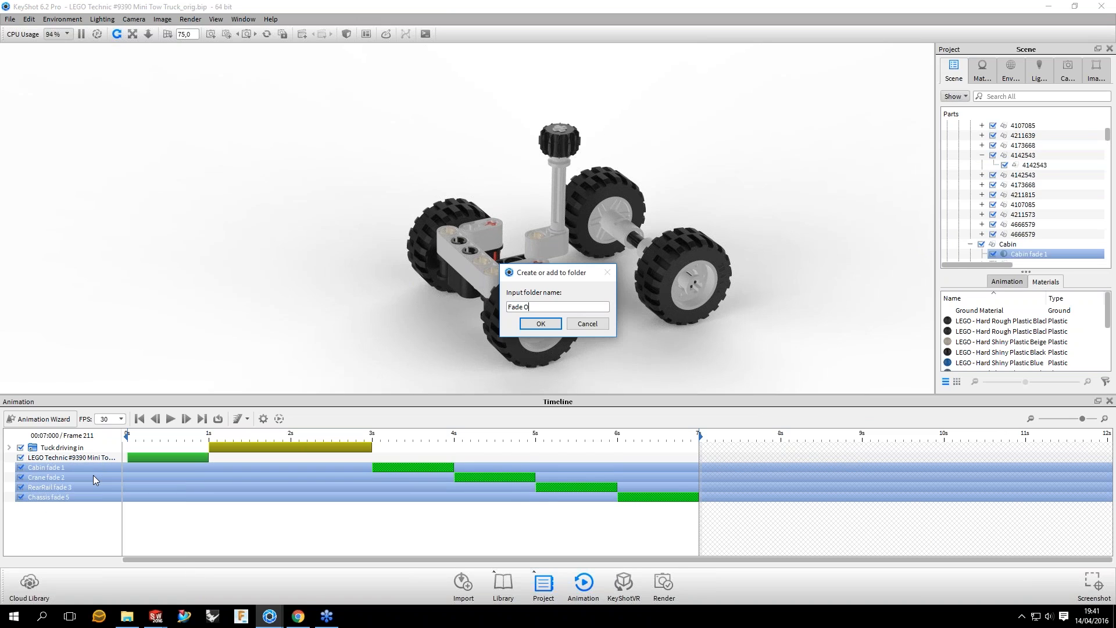
type("ut")
key("Return")
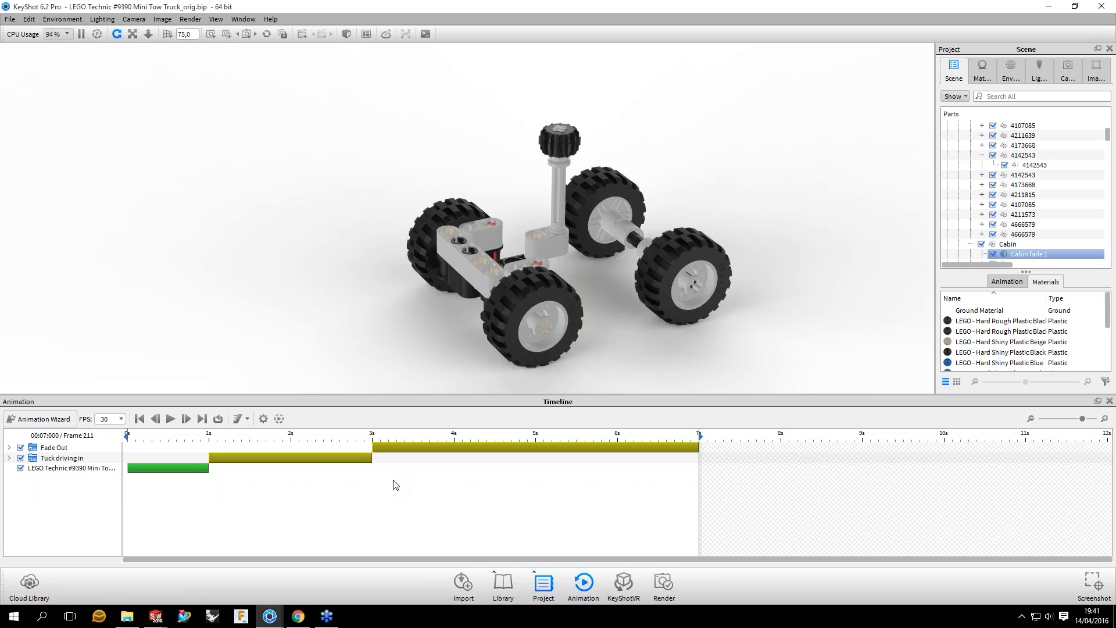
Step: Expand the Fade Out folder, try rescaling its span to end at 4 seconds, and restore its end to 7 seconds
left_click(8, 448)
left_click(480, 491)
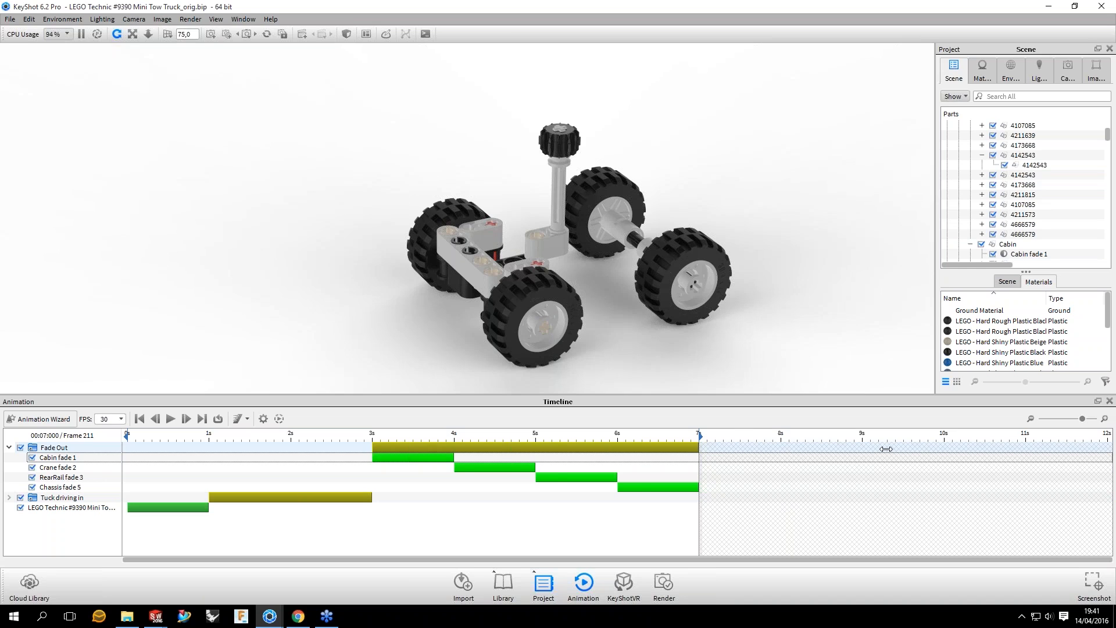
left_click_drag(699, 447, 734, 448)
left_click_drag(506, 455, 454, 443)
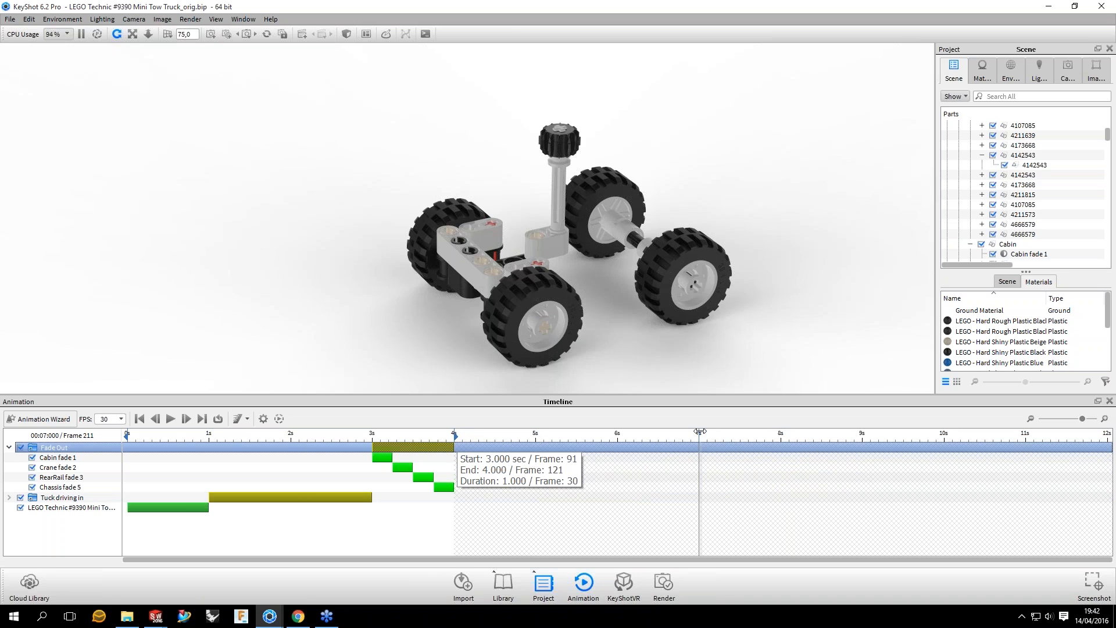
left_click_drag(700, 431, 699, 436)
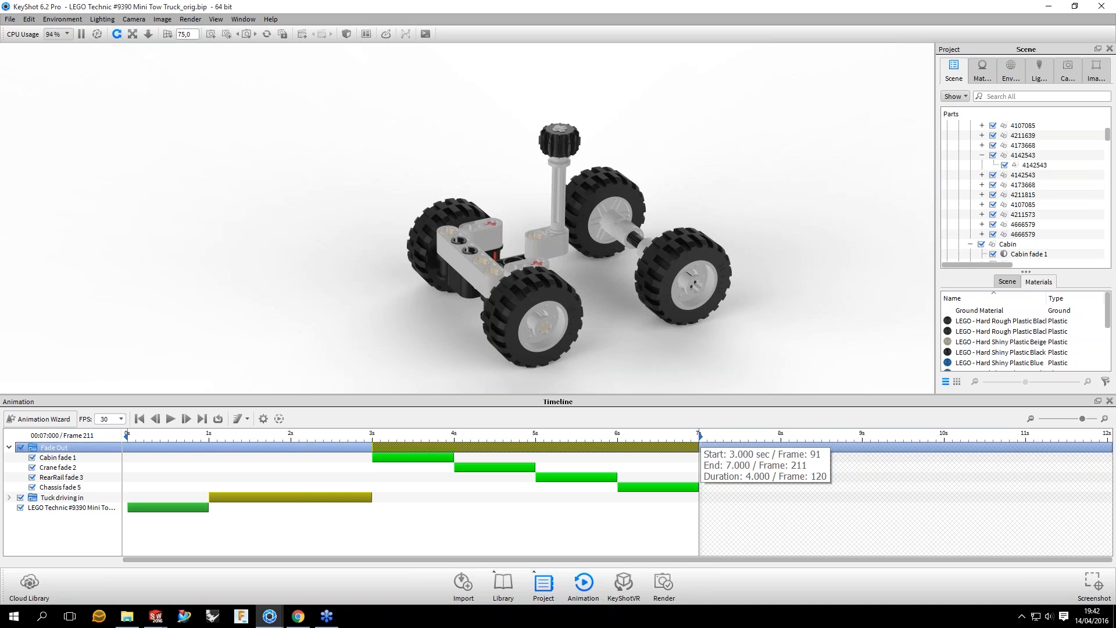
left_click(580, 508)
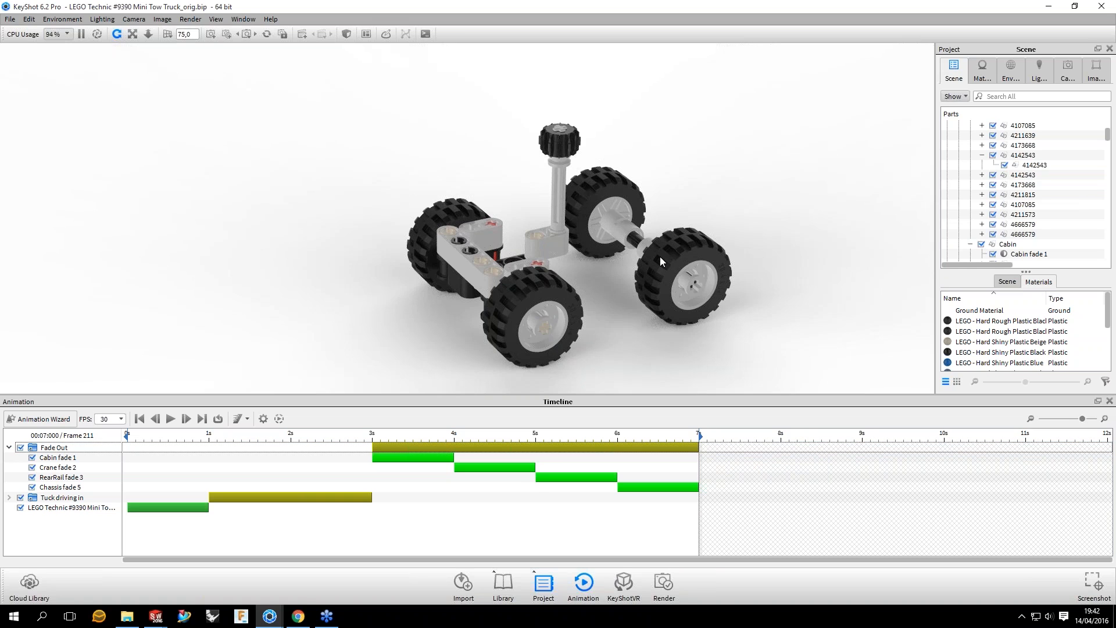
Step: Examine the remaining front axle and steering parts from several angles and identify the FrontWheelAxle_Left group in the model
left_click_drag(660, 256, 720, 222)
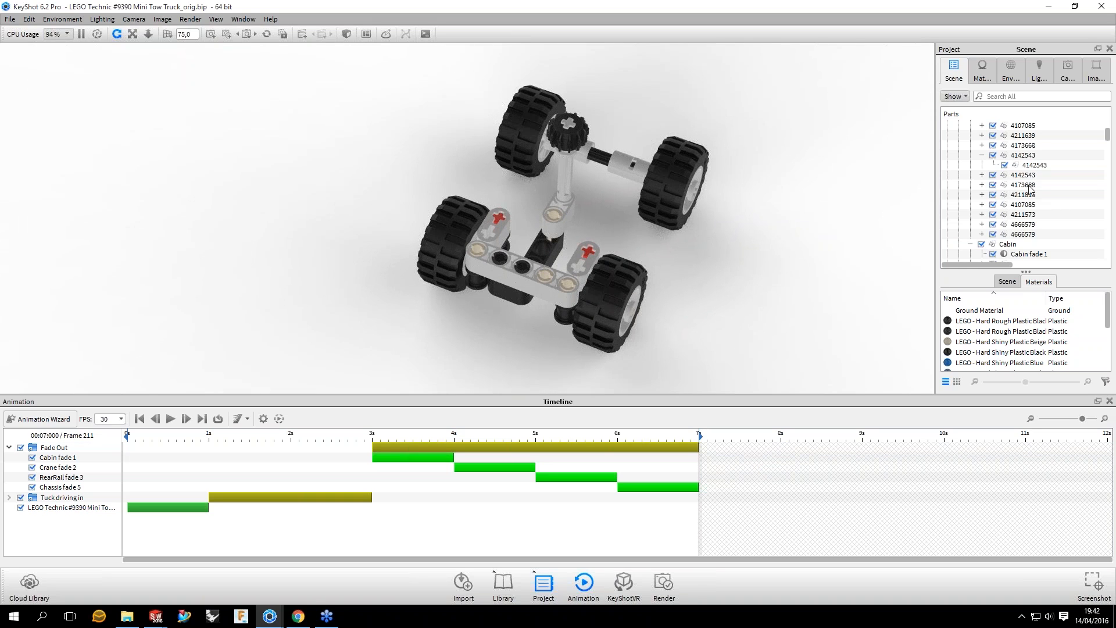
scroll(1028, 187, "up", 3)
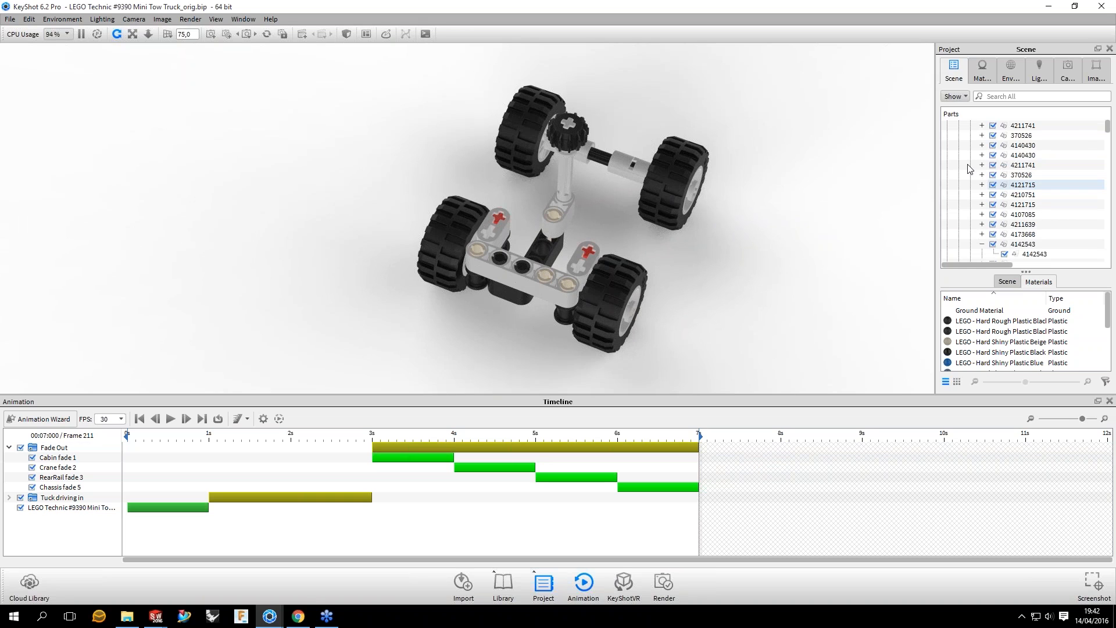
scroll(969, 168, "up", 5)
left_click_drag(746, 284, 684, 211)
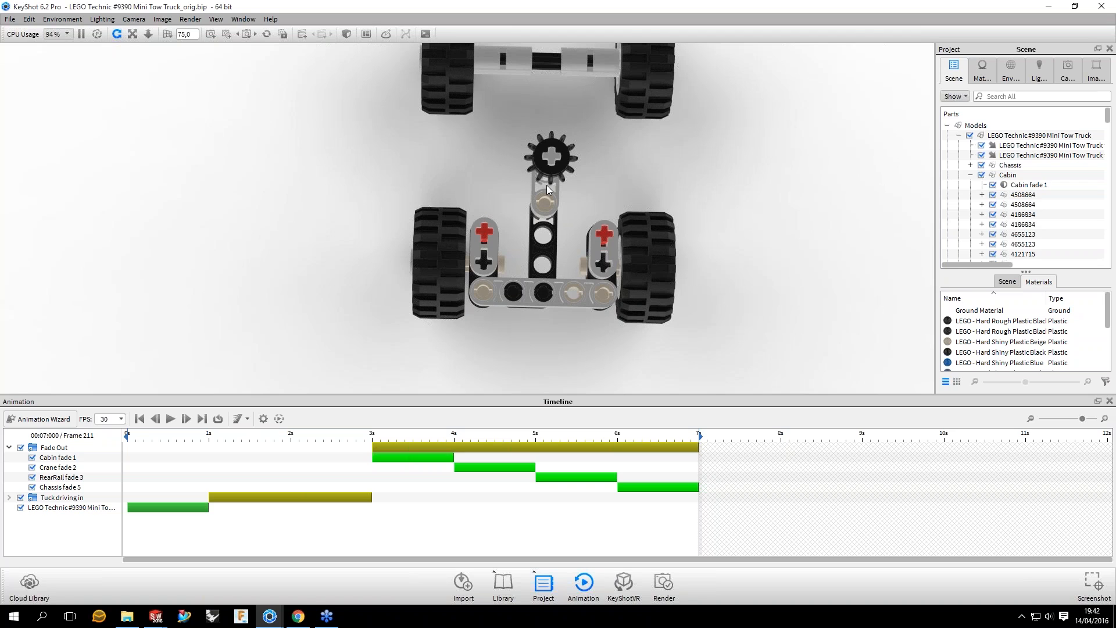
left_click_drag(546, 184, 530, 138)
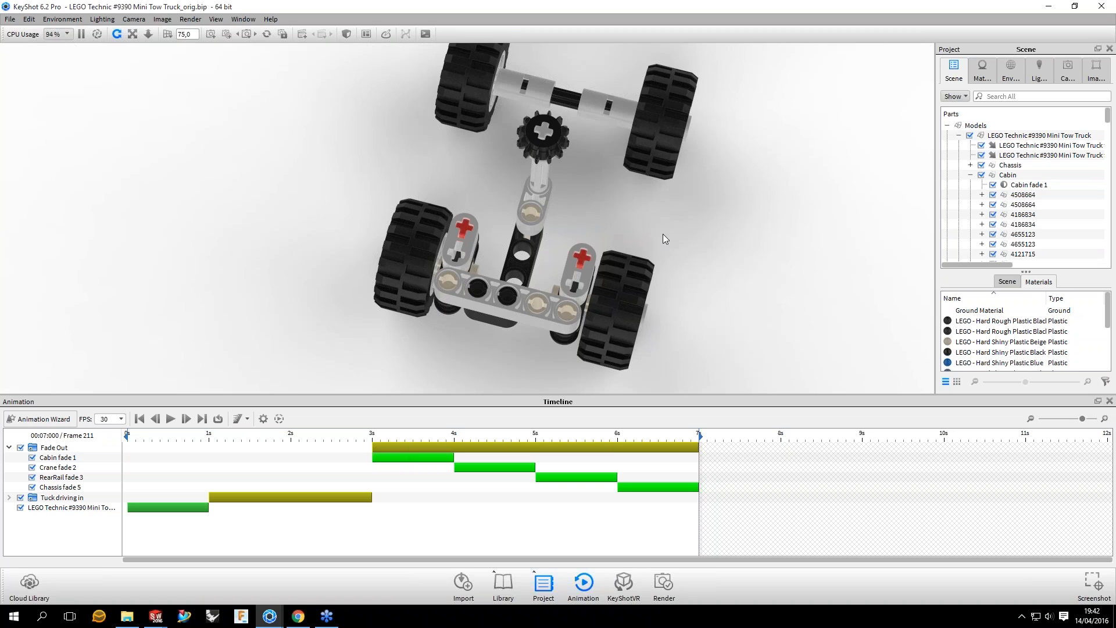
left_click_drag(663, 234, 535, 260)
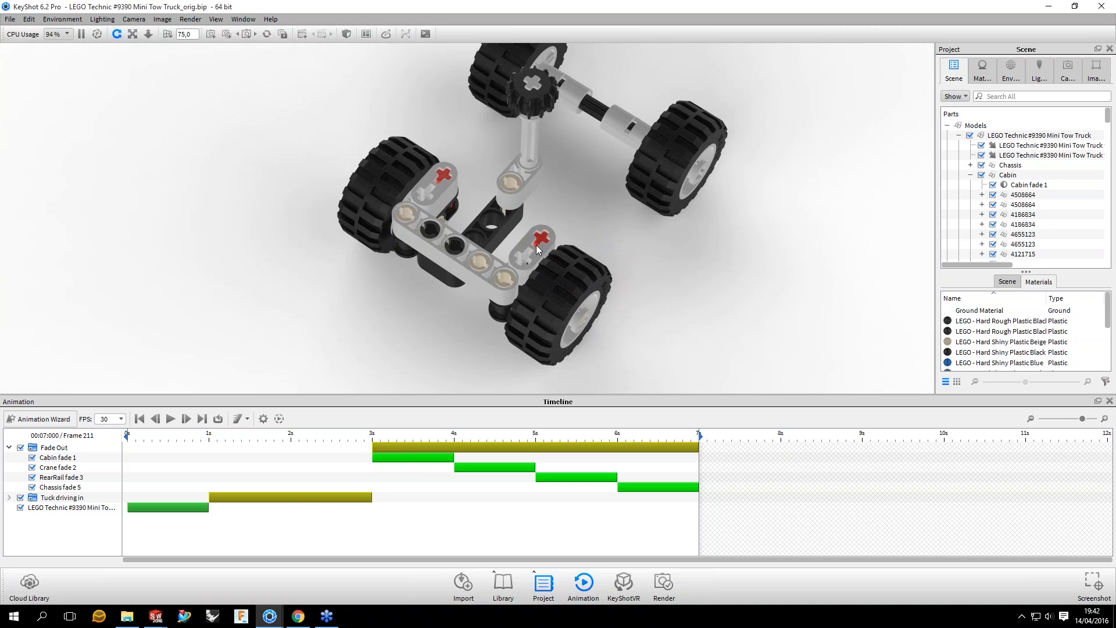
left_click_drag(809, 248, 864, 236)
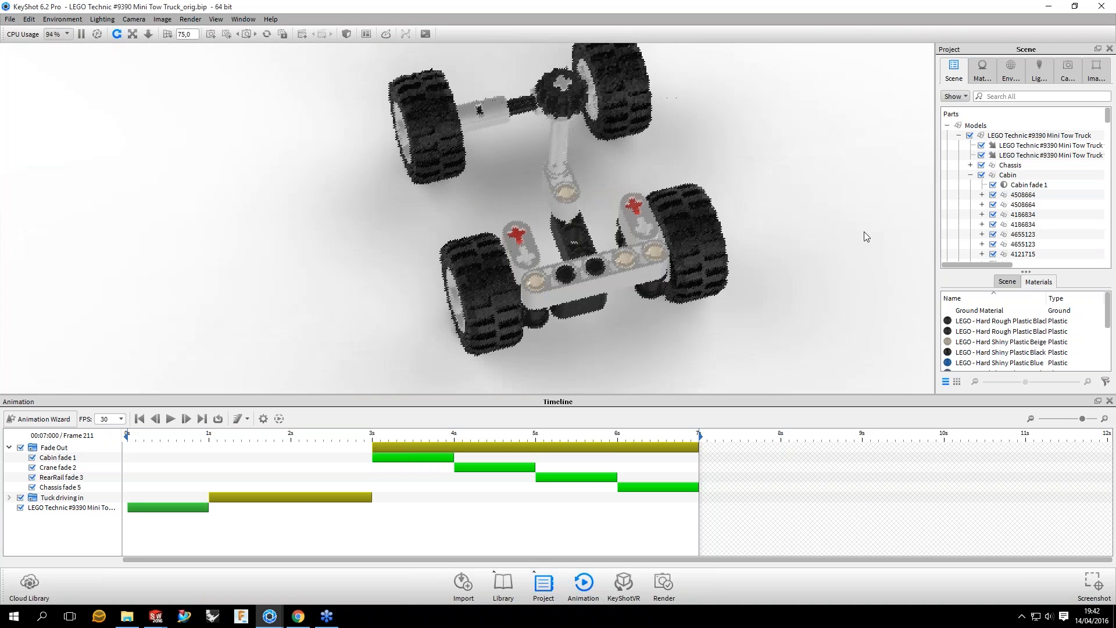
left_click(640, 223)
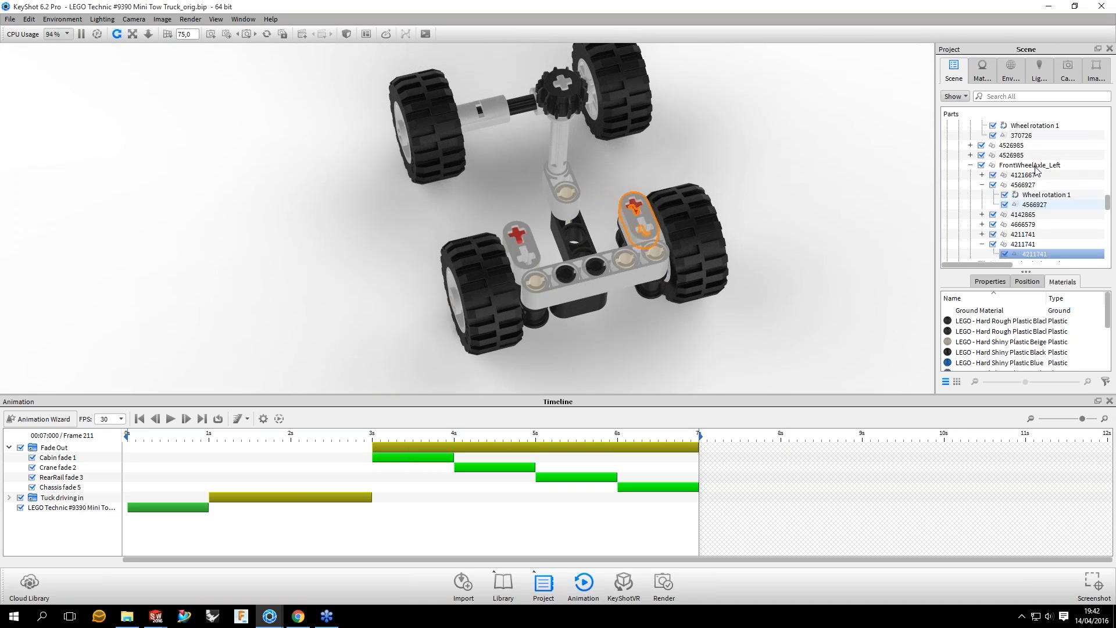
left_click(1046, 165)
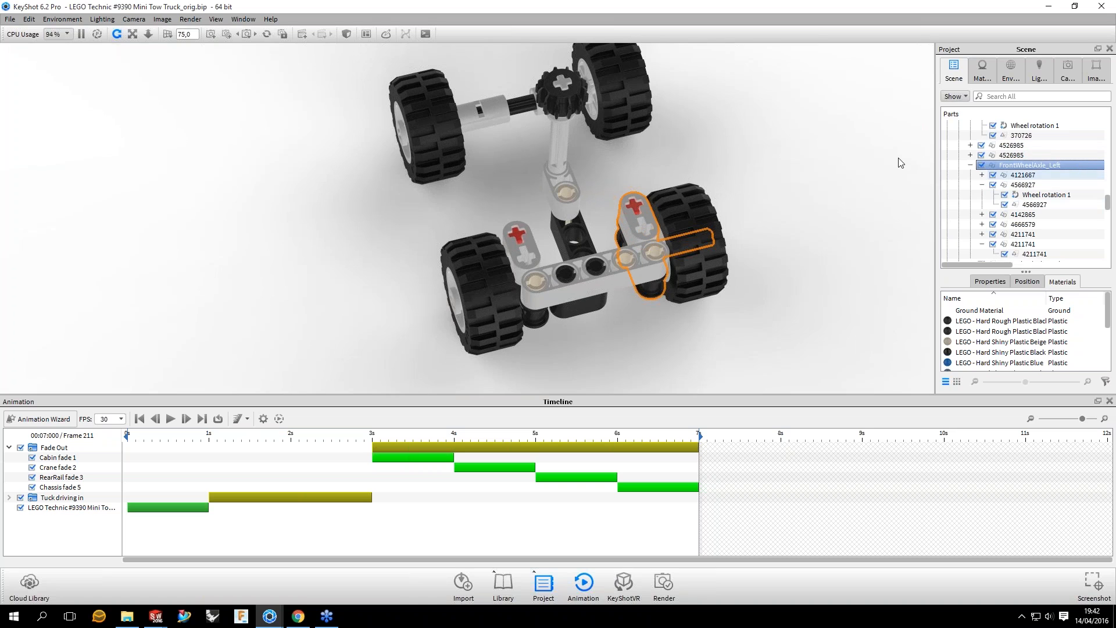
mouse_move(900, 162)
left_mouse_down()
mouse_move(729, 210)
mouse_move(788, 202)
mouse_move(765, 169)
mouse_move(683, 164)
mouse_move(728, 182)
left_mouse_up()
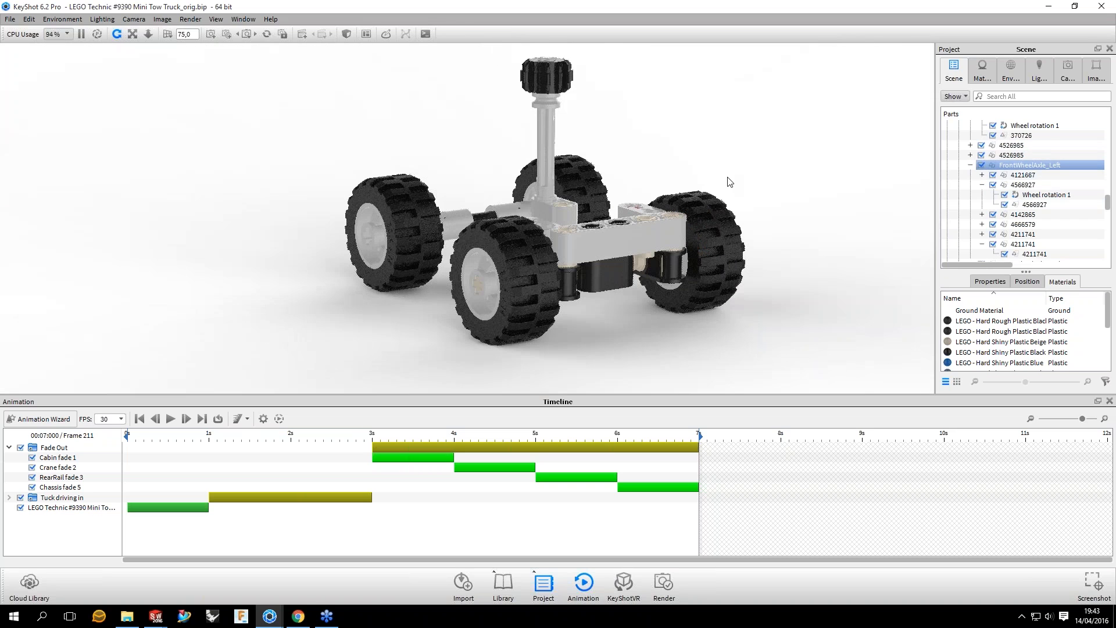
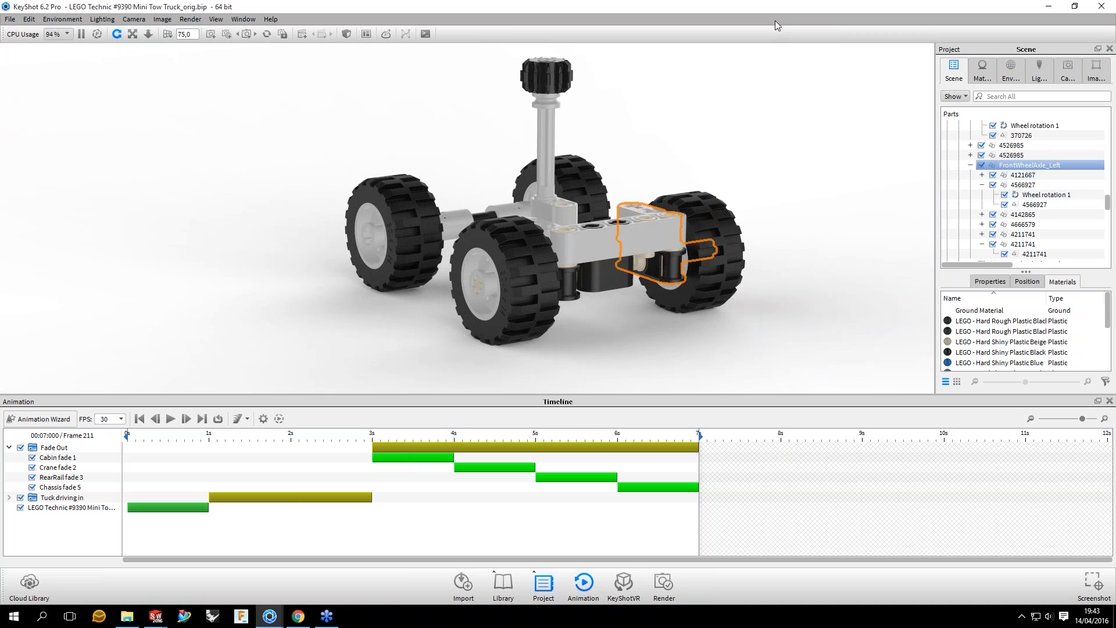
Step: Select the FrontWheelAxle_Left group and open the geometry view to examine where it sits on the complete truck
left_click_drag(685, 207, 373, 208)
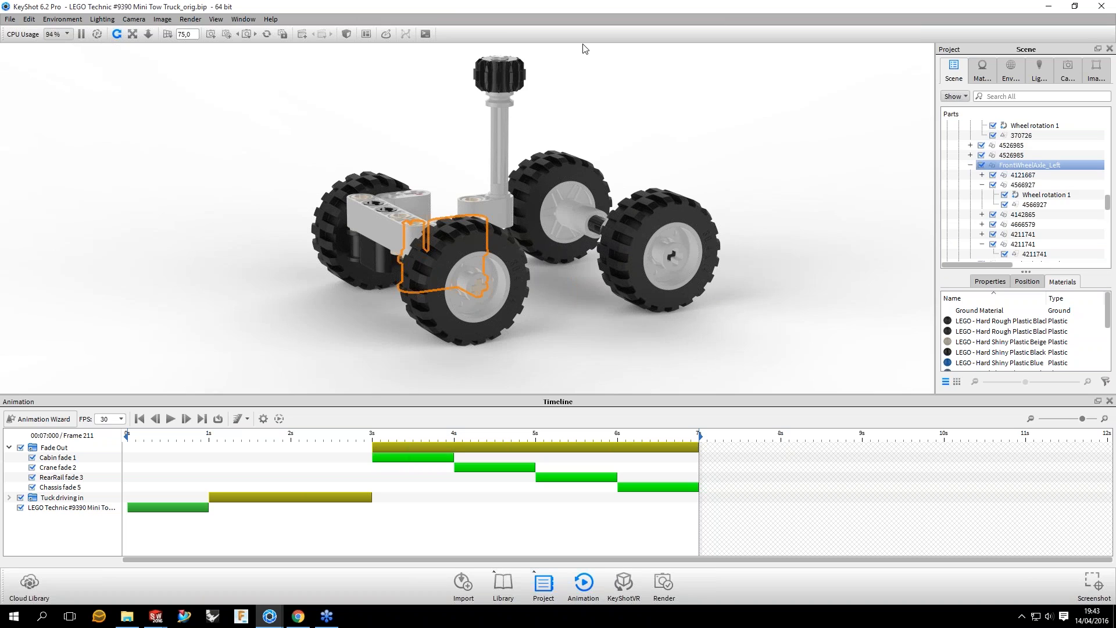
left_click(583, 45)
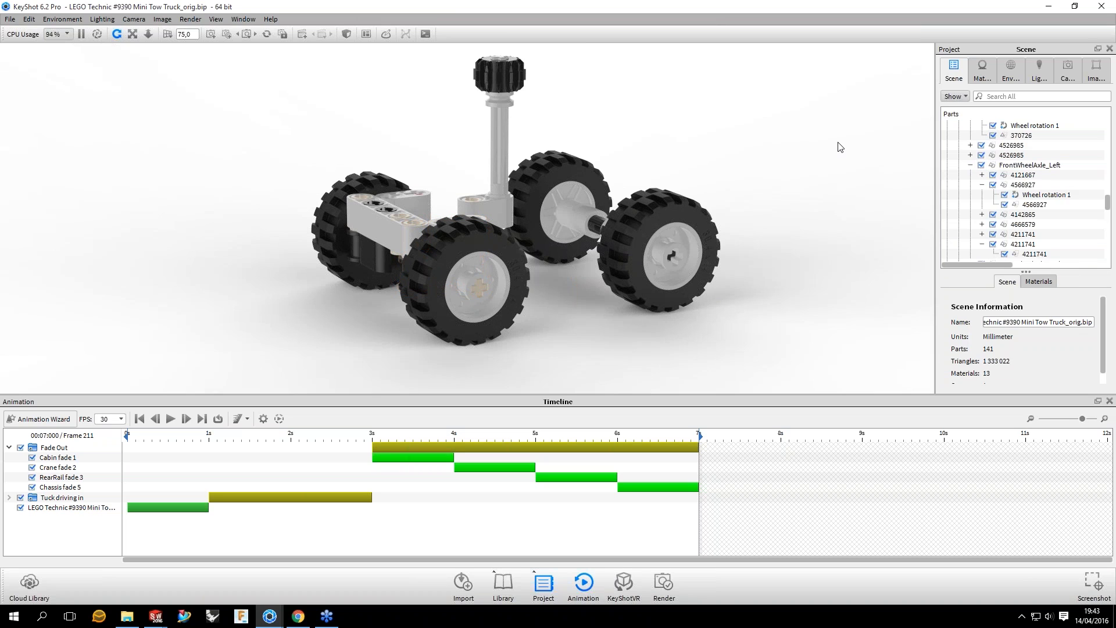
left_click(1029, 165)
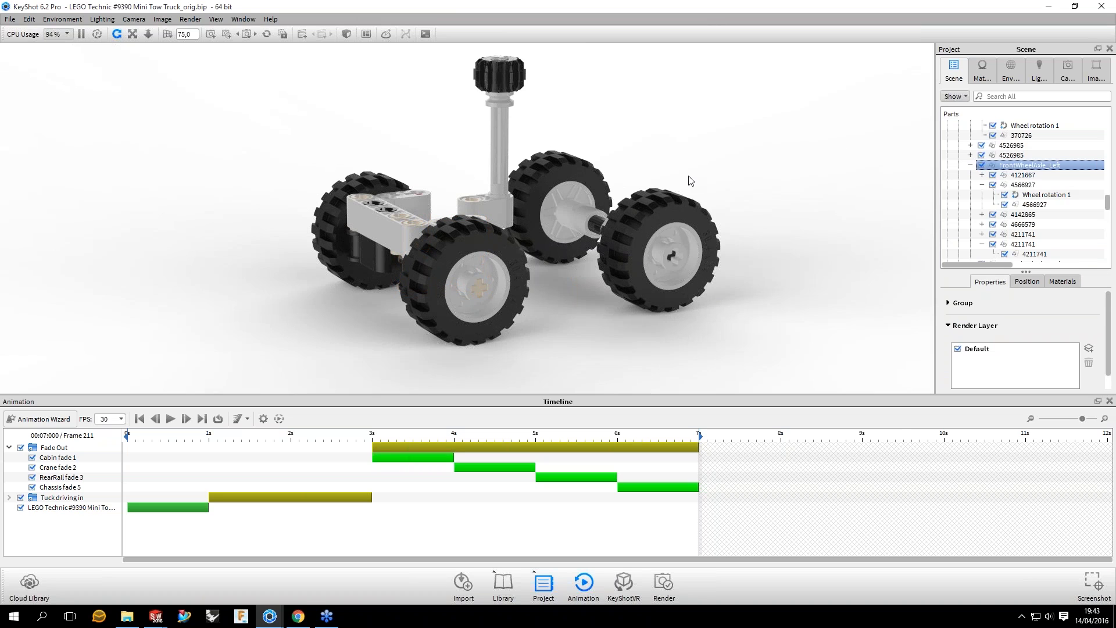
key("o")
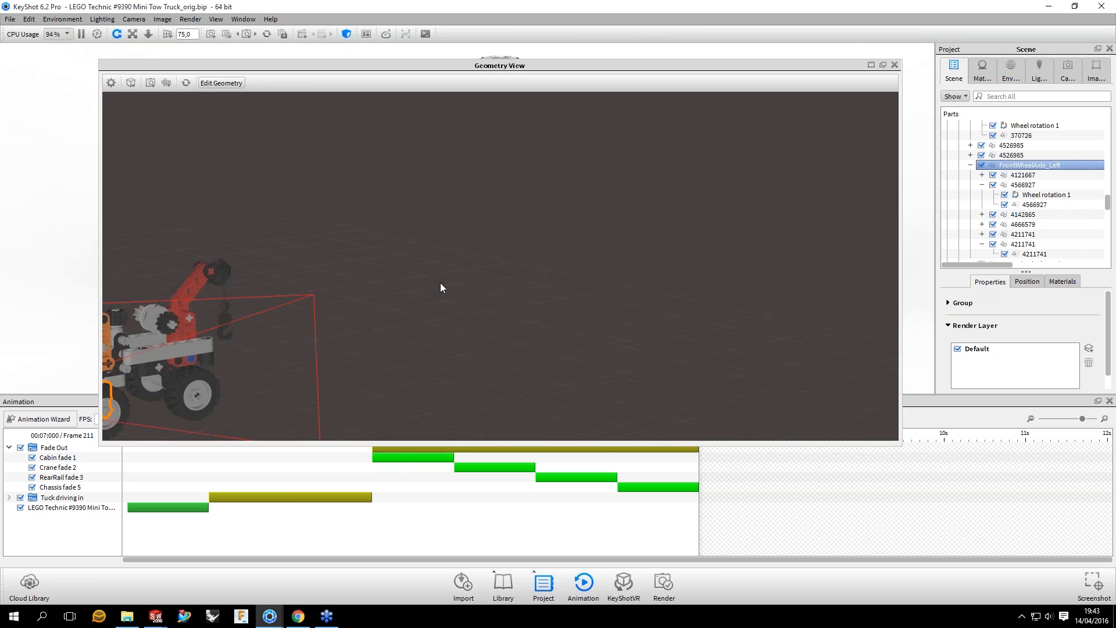
scroll(440, 283, "down", 3)
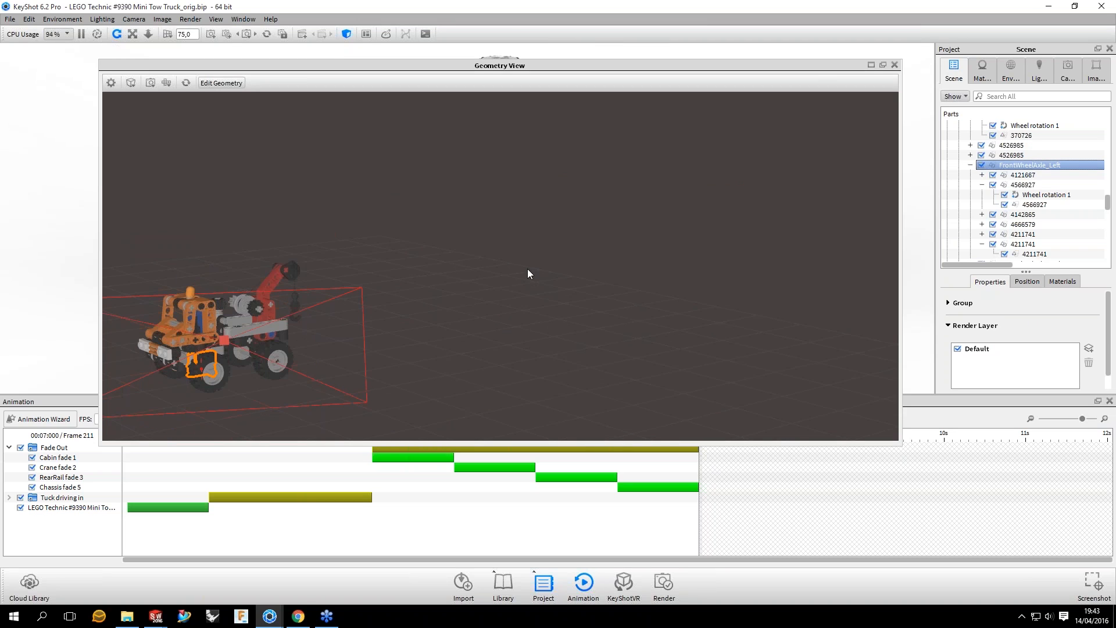
middle_click_drag(528, 268, 592, 290)
scroll(591, 289, "up", 5)
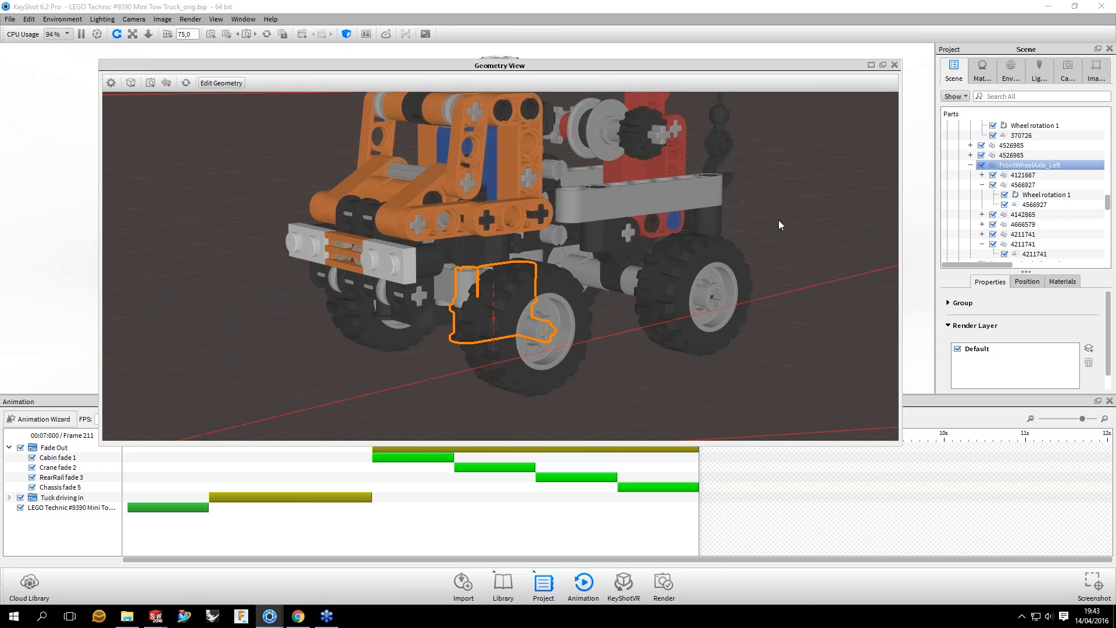
left_click_drag(779, 220, 686, 219)
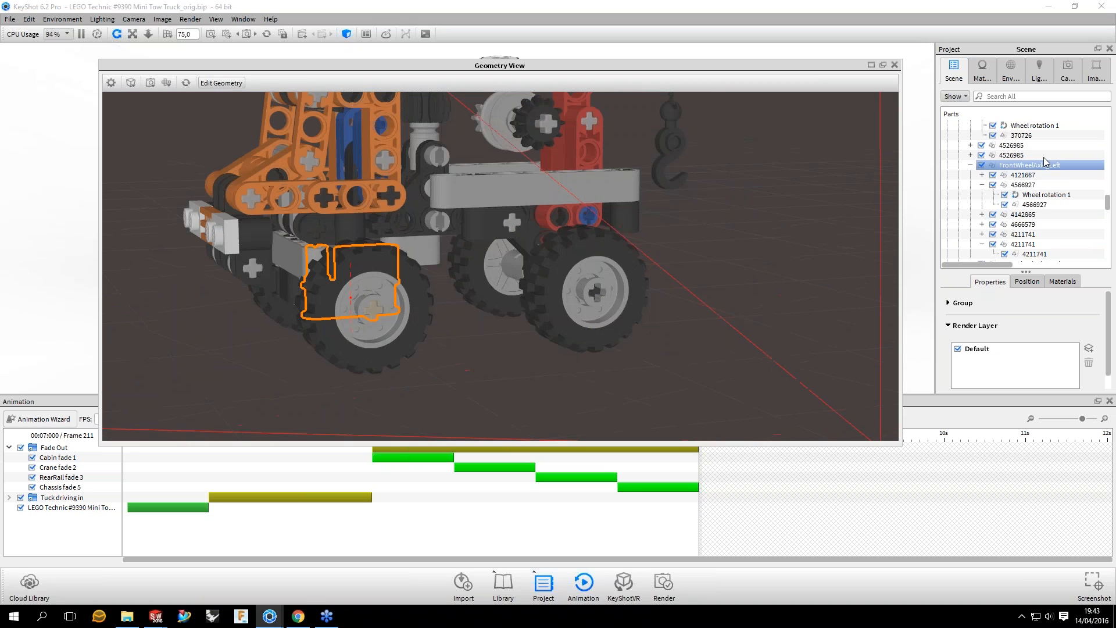
Step: Examine part 4121667 and the whole FrontWheelAxle_Left group up close from the side and front, with the group collapsed in the scene tree
left_click(1024, 175)
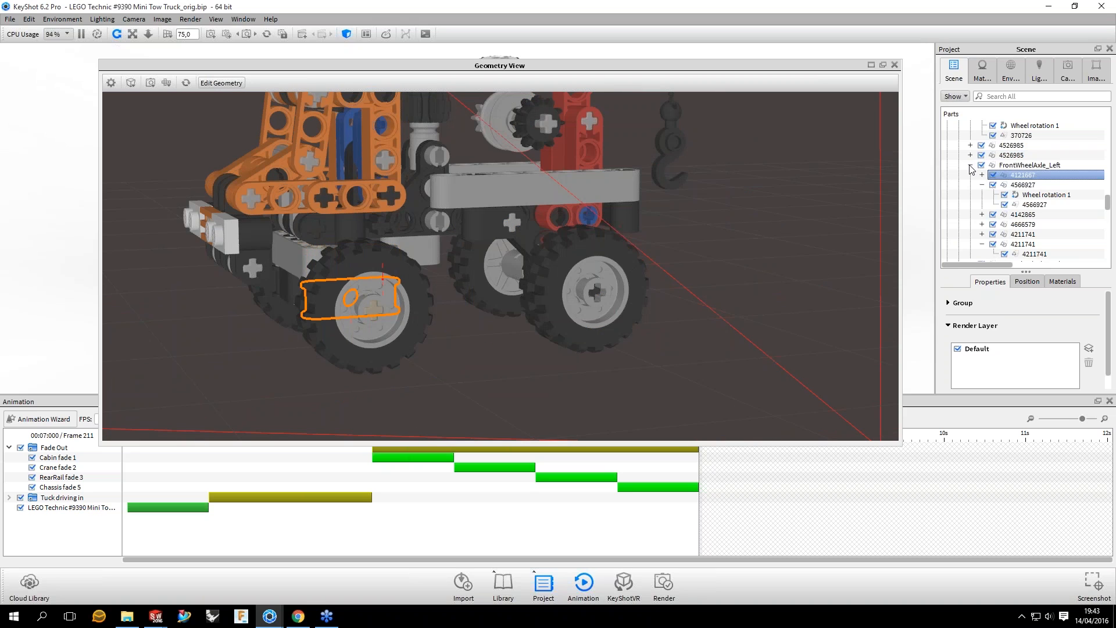
left_click(970, 166)
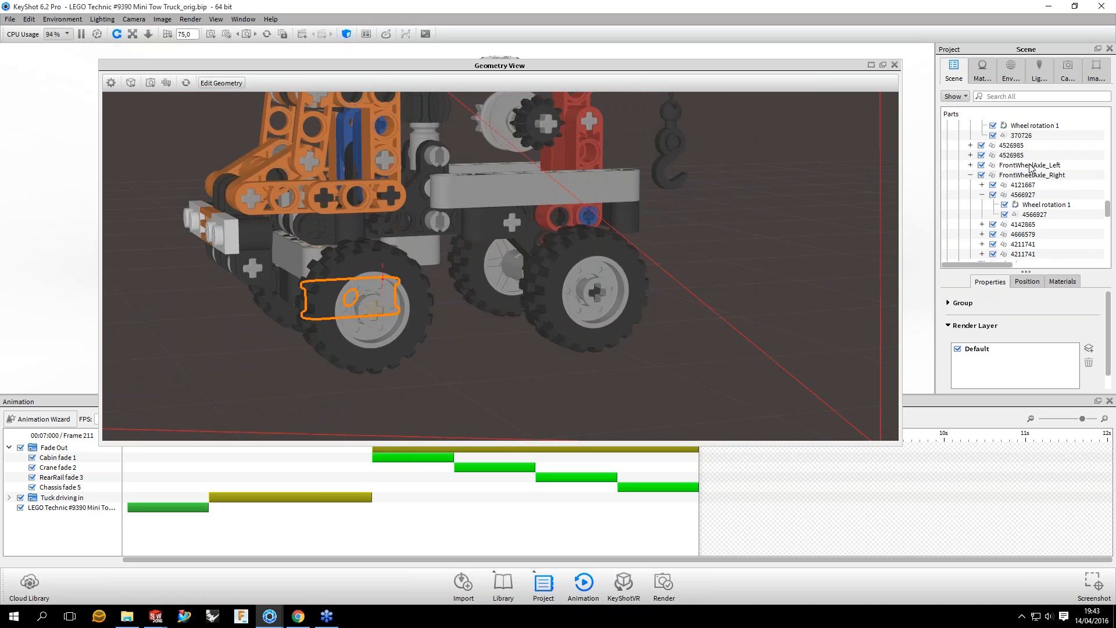
left_click(1031, 168)
left_click_drag(375, 257, 562, 243)
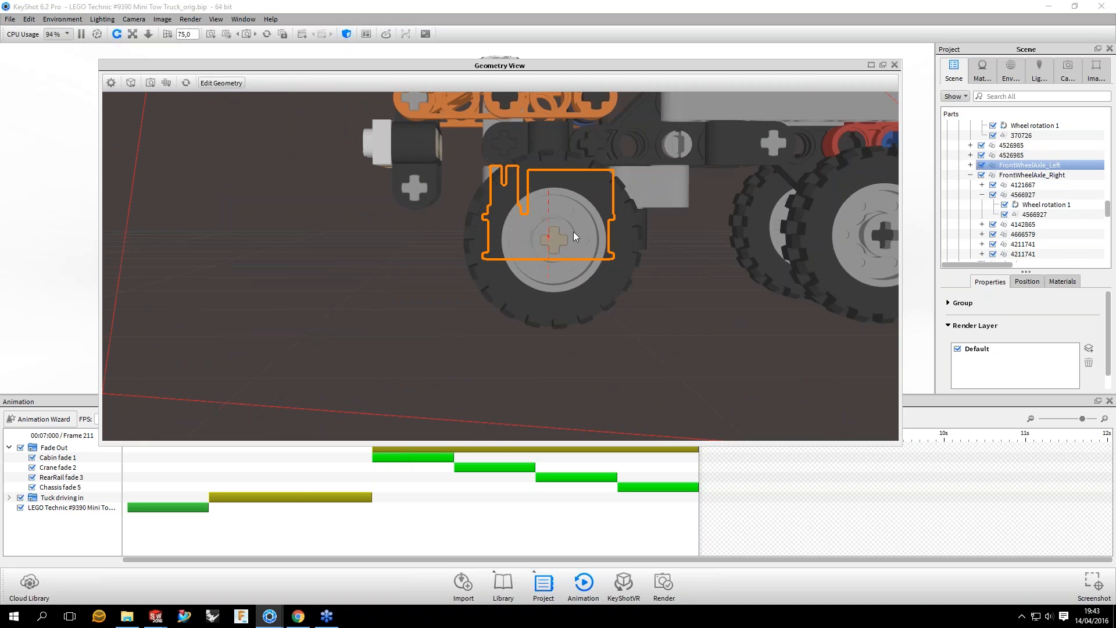
left_click_drag(573, 232, 565, 232)
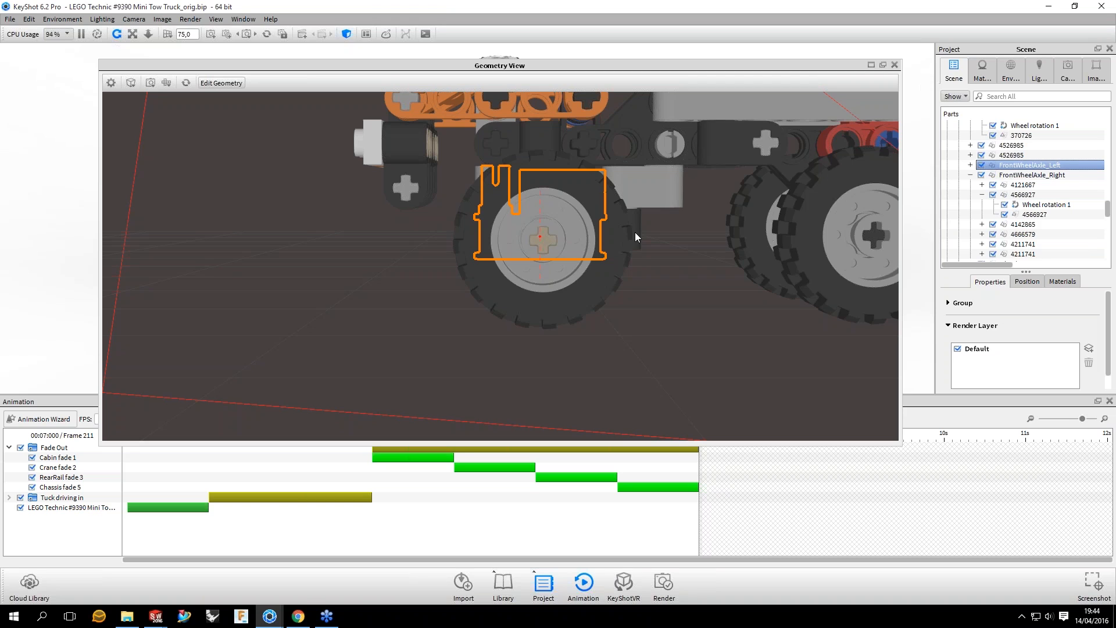
left_click_drag(634, 233, 642, 232)
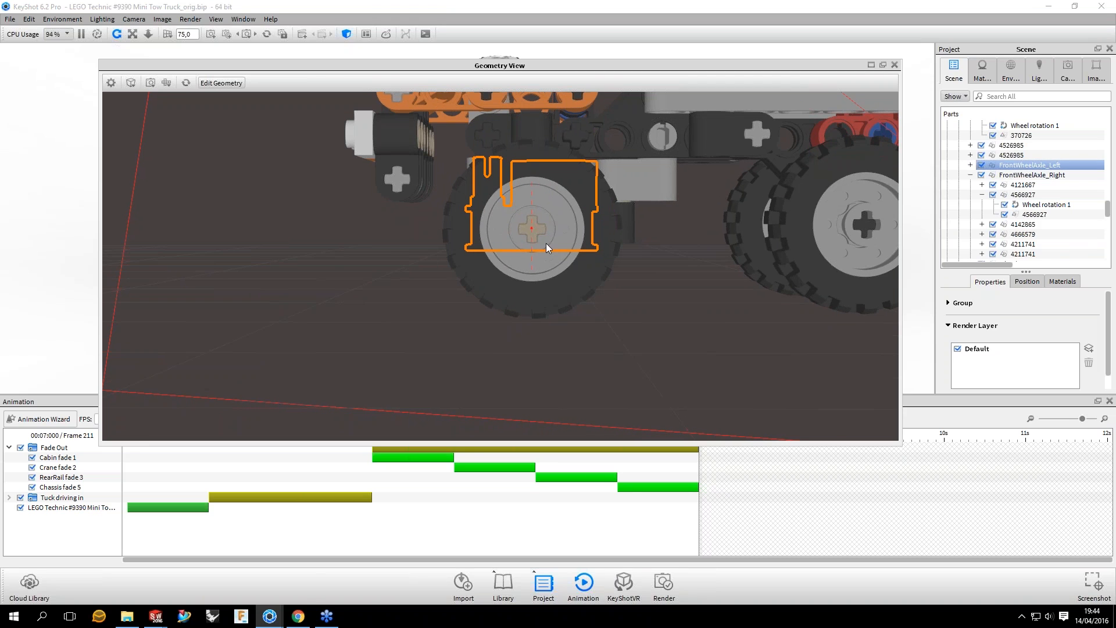
left_click_drag(514, 253, 744, 185)
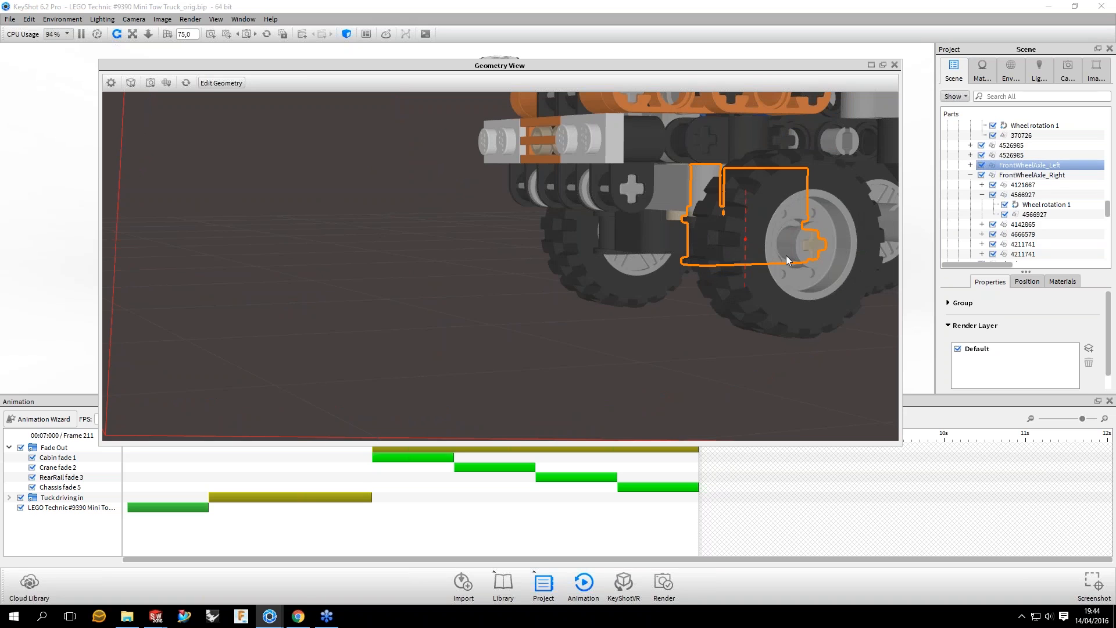
left_click_drag(786, 255, 586, 240)
scroll(558, 285, "up", 2)
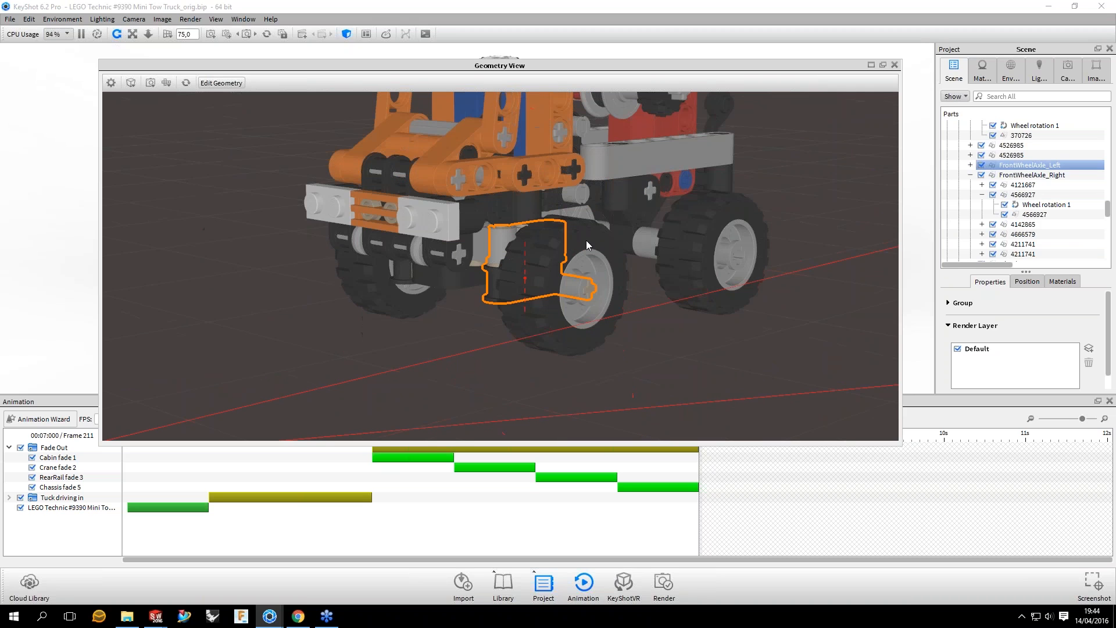
Step: Identify the front Wheel and Cabin groups in the geometry view, examine them from several angles, and close the geometry view
left_click(585, 239)
left_click(1011, 215)
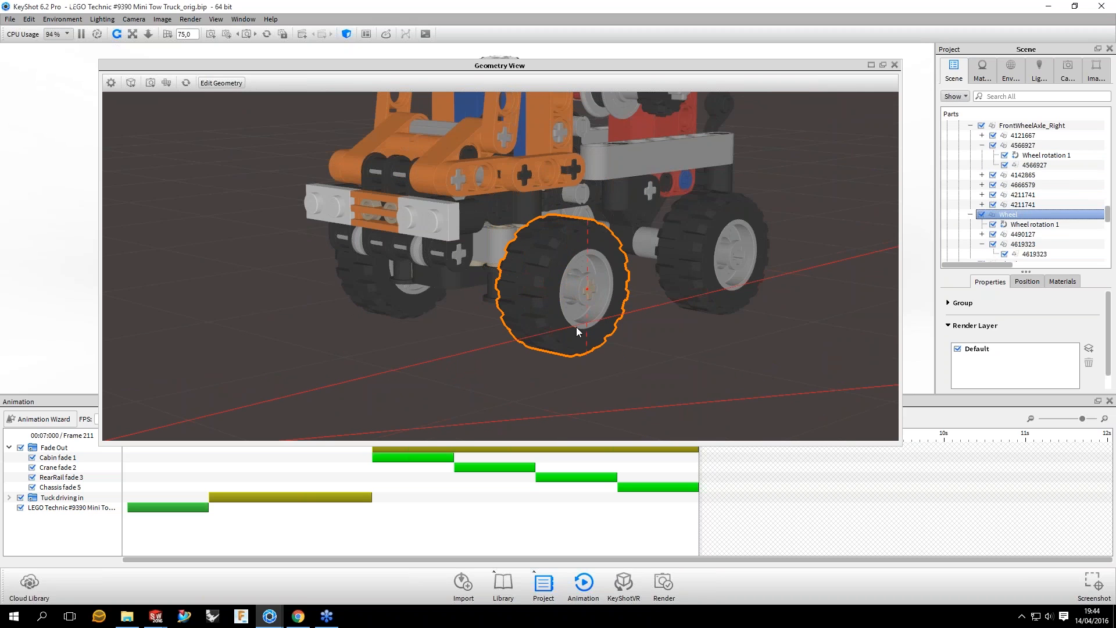
left_click_drag(577, 326, 621, 281)
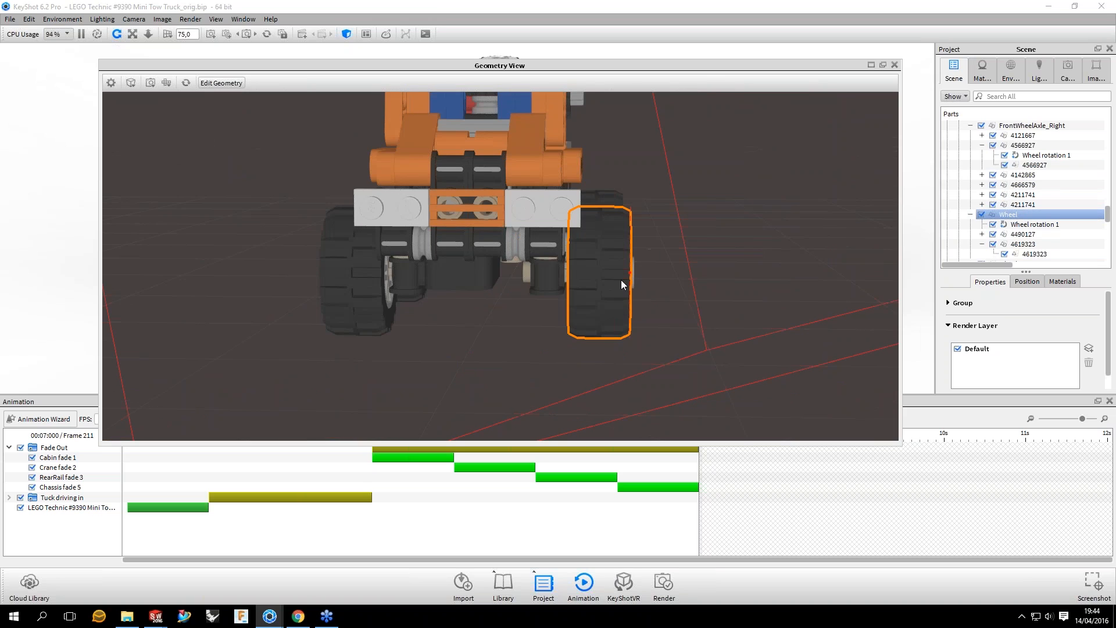
left_click_drag(494, 232, 506, 167)
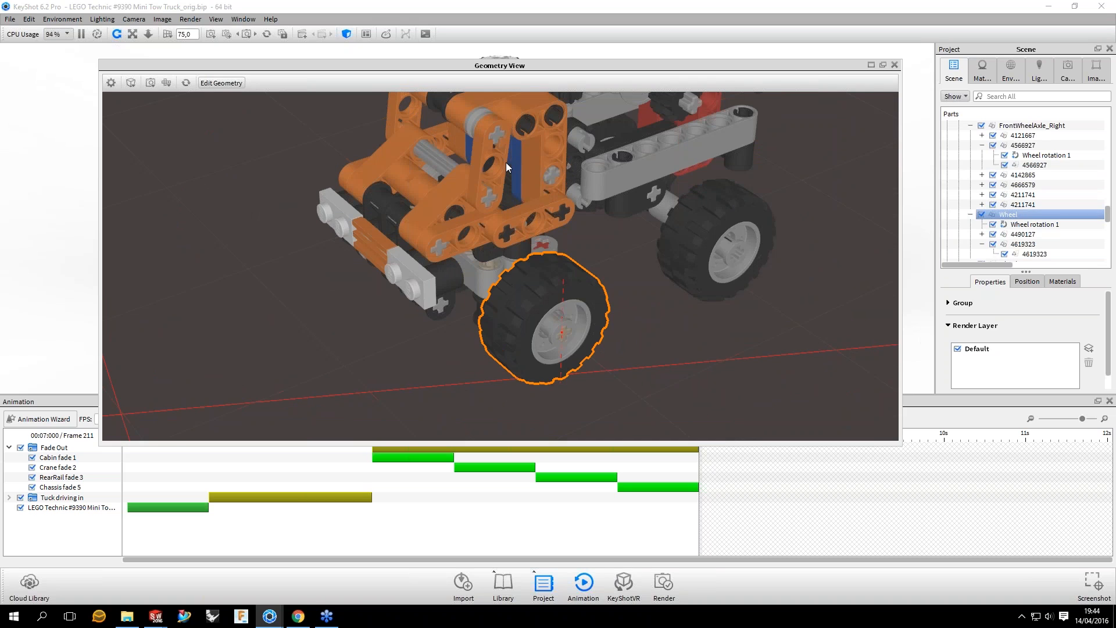
scroll(506, 167, "down", 2)
scroll(998, 190, "up", 20)
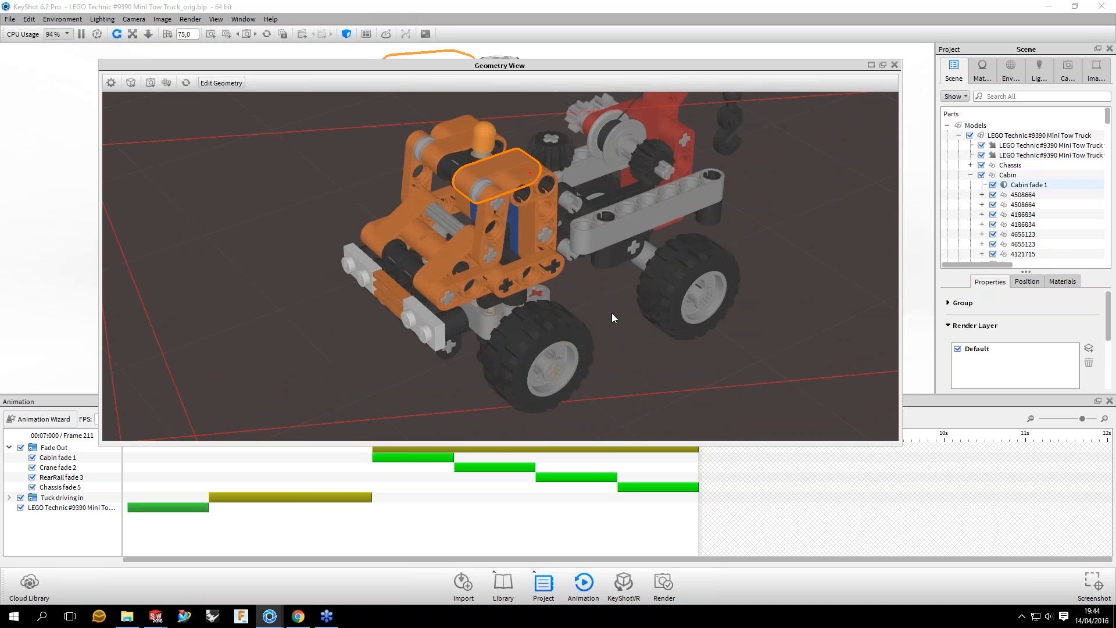
left_click_drag(611, 313, 499, 226)
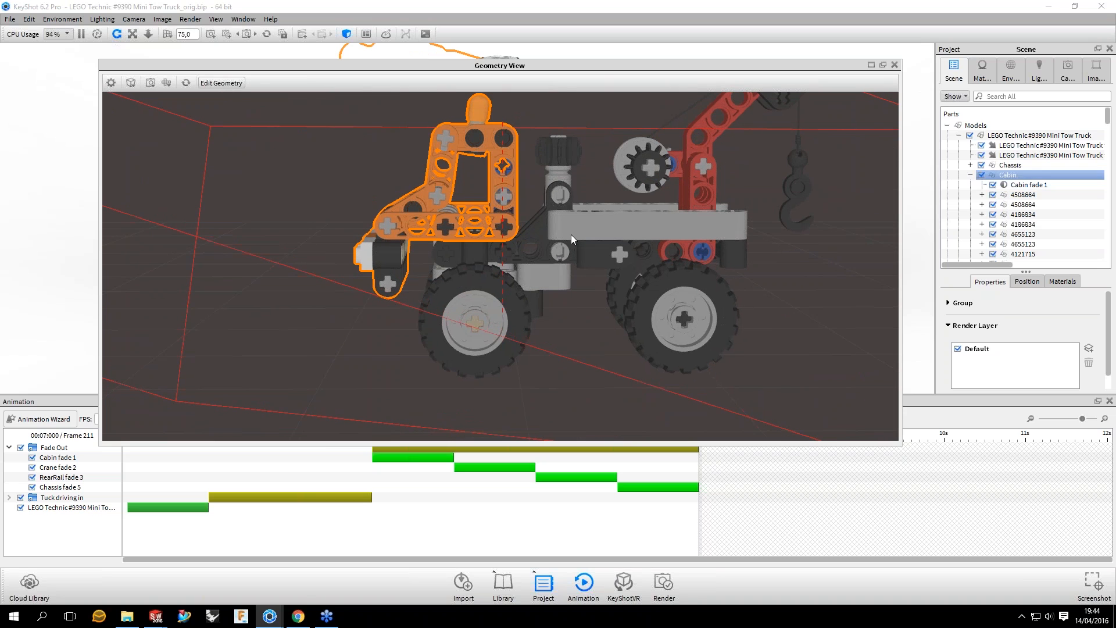
left_click_drag(571, 235, 857, 90)
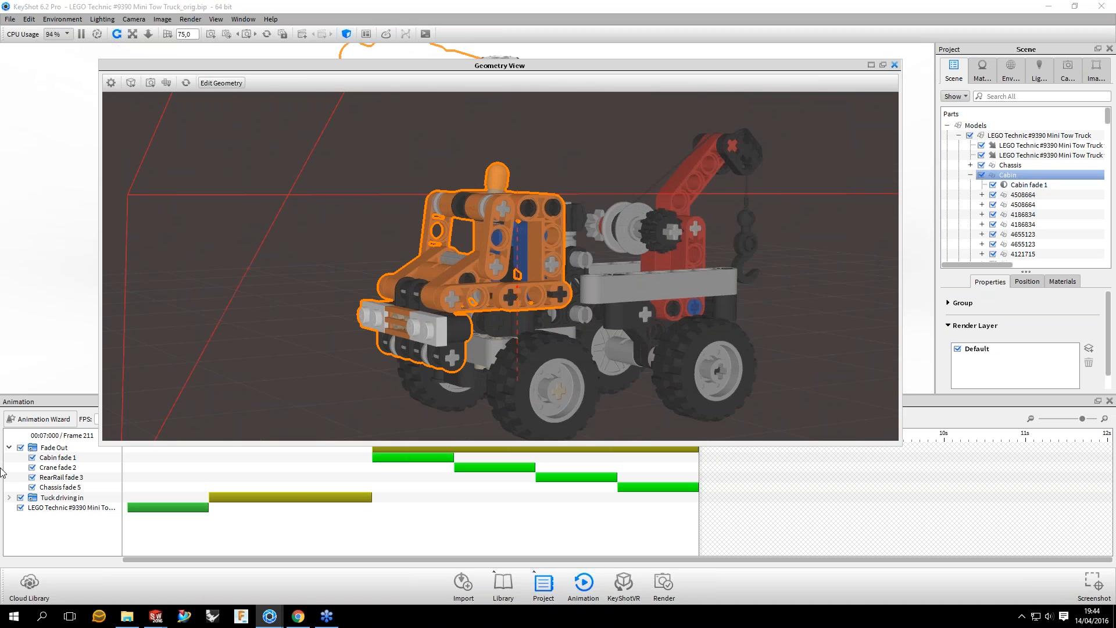
left_click(894, 65)
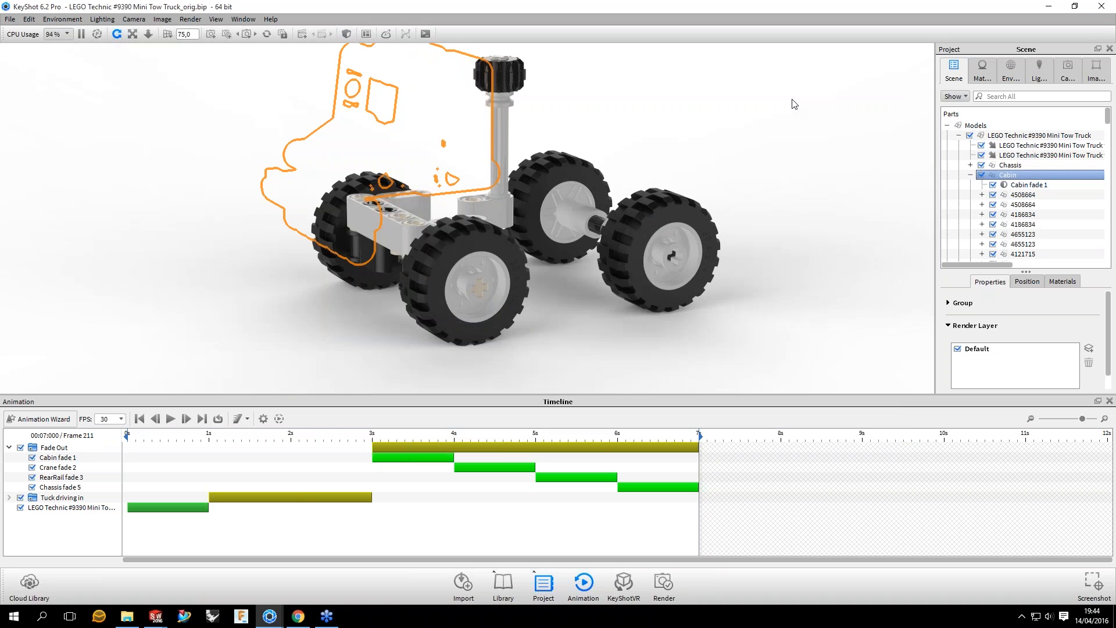
Step: Add a rotation animation to the FrontWheelAxle_Left group and enlarge the timeline area to show more of its settings
left_click(793, 103)
left_click_drag(595, 250, 632, 315)
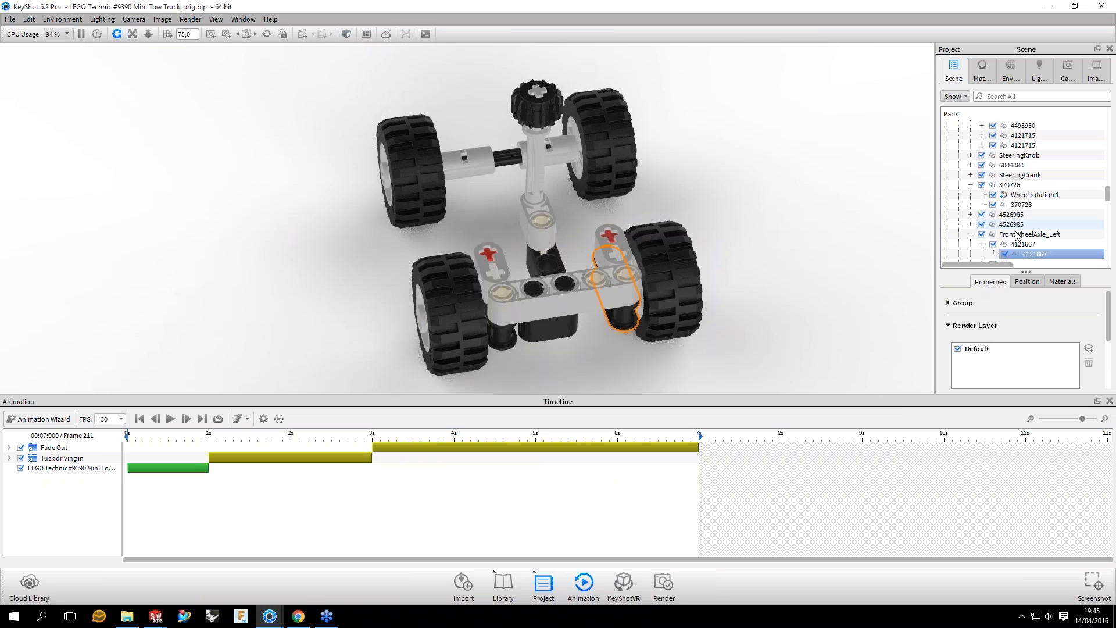
left_click(1016, 234)
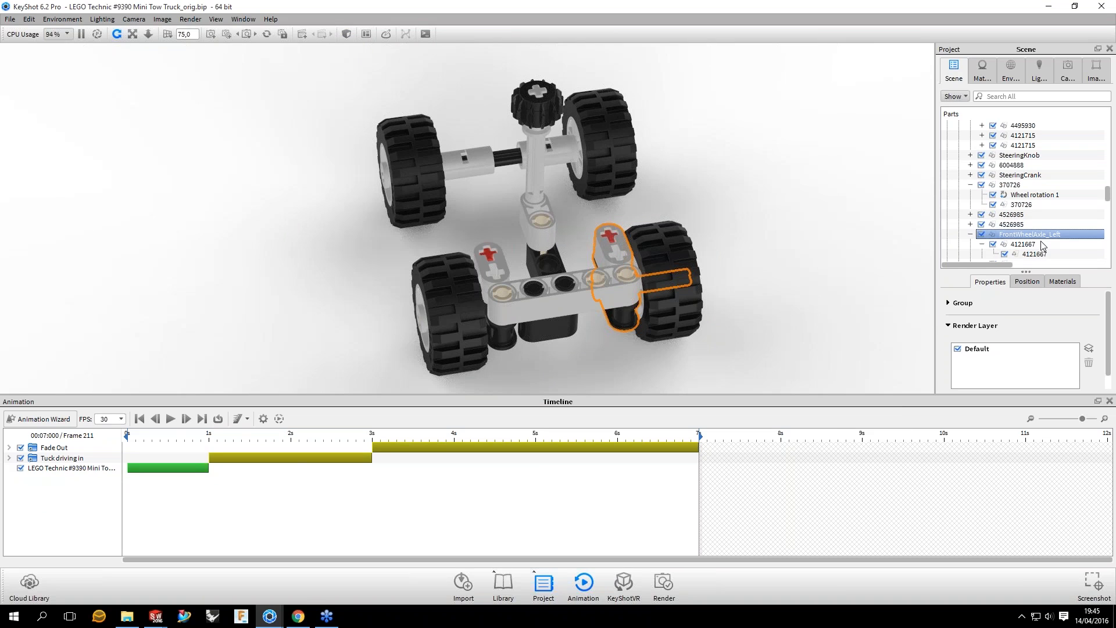
right_click(1037, 238)
mouse_move(1051, 265)
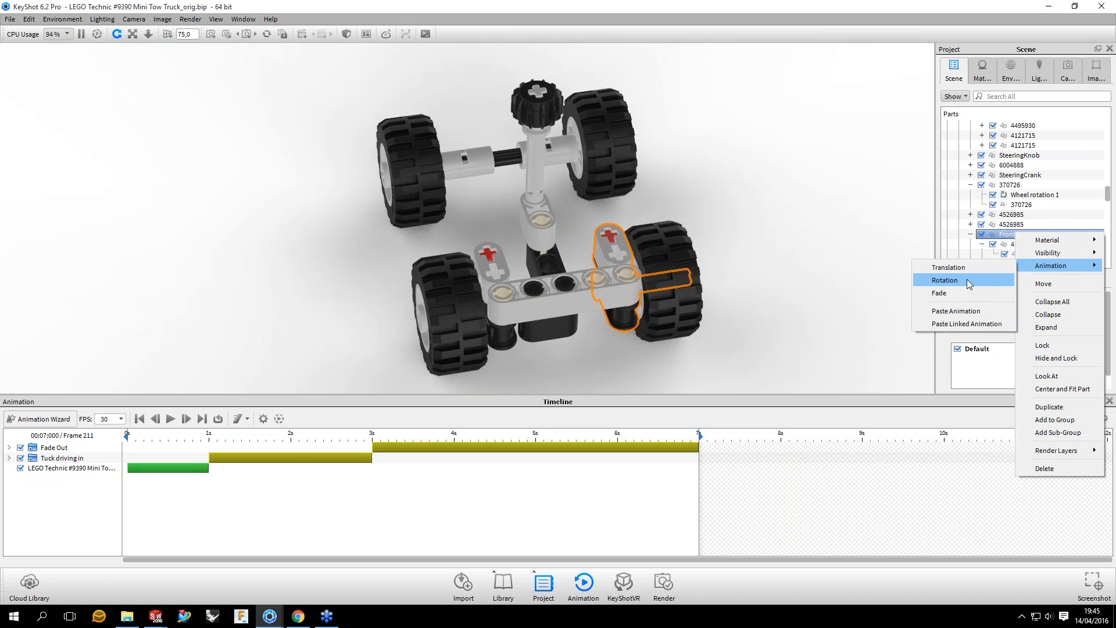
left_click(967, 280)
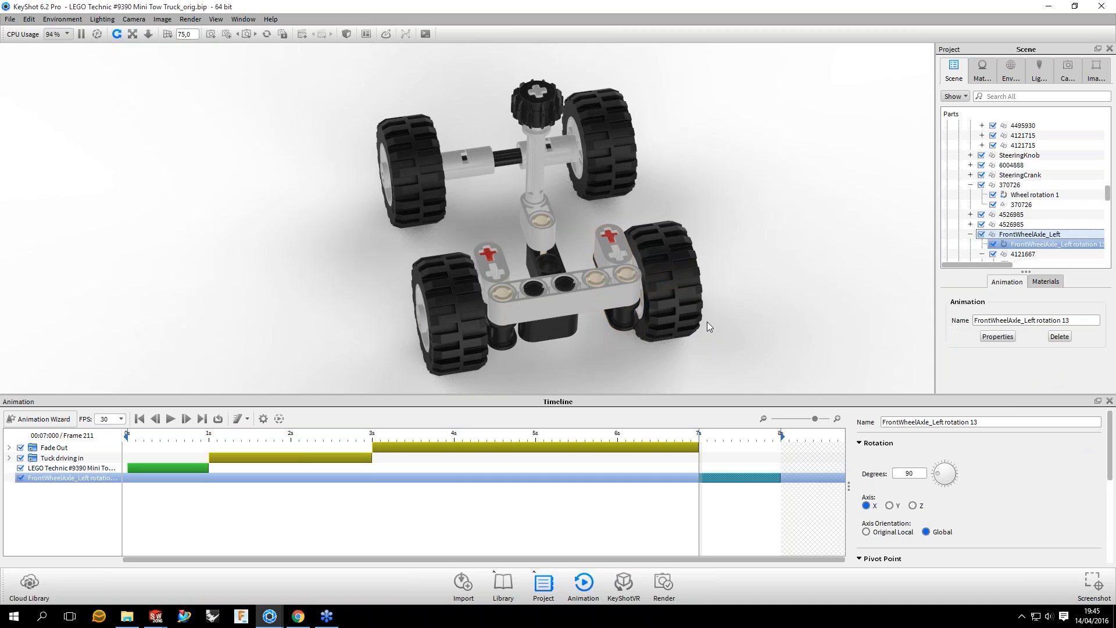
scroll(706, 322, "down", 1)
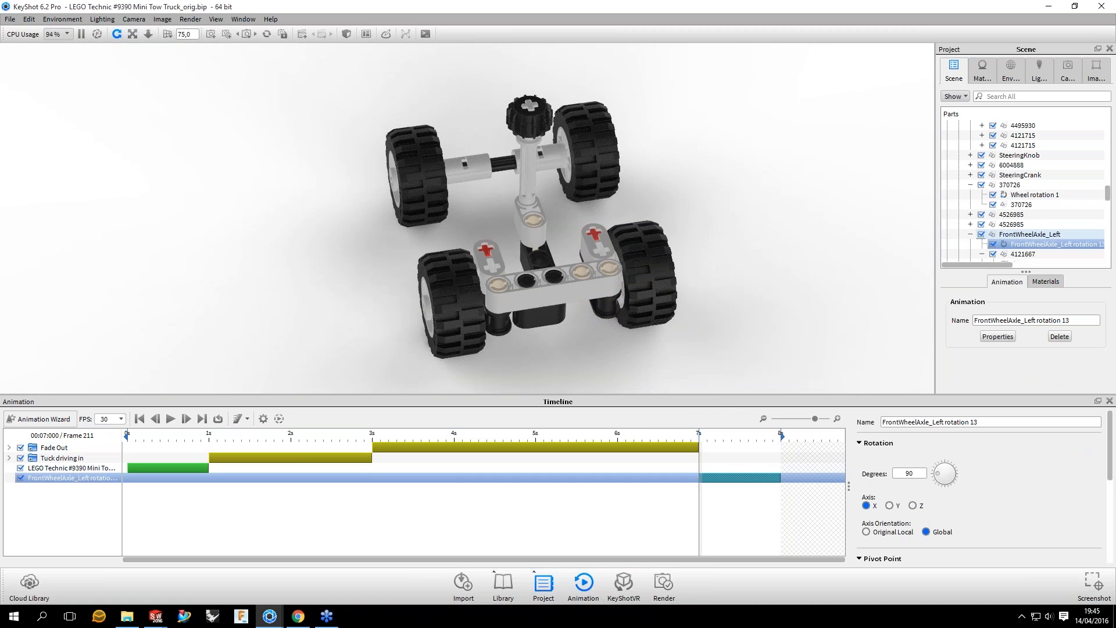
left_click_drag(707, 394, 707, 350)
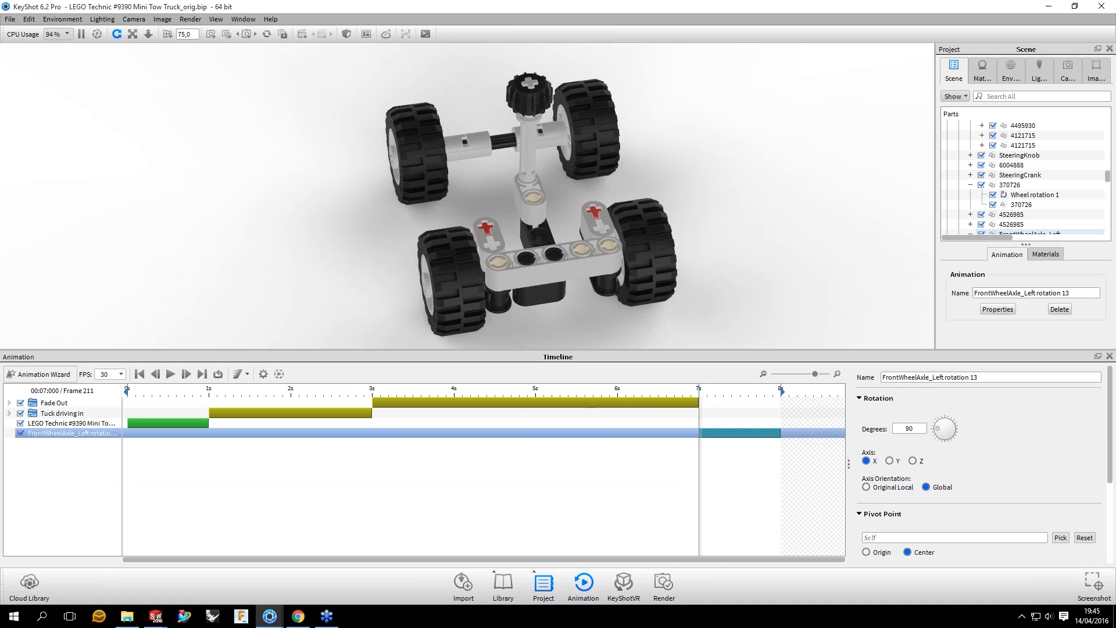
Step: Change the left front axle's rotation axis to Y and preview the motion between 7 and 8 seconds
left_click_drag(700, 391, 727, 391)
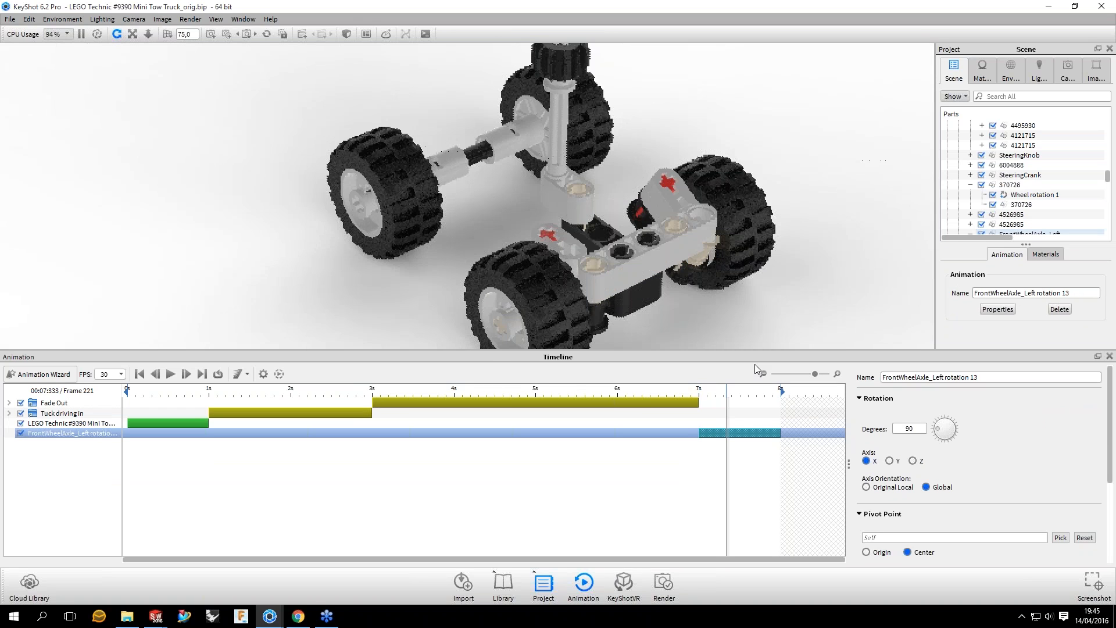
middle_click_drag(754, 364, 729, 319)
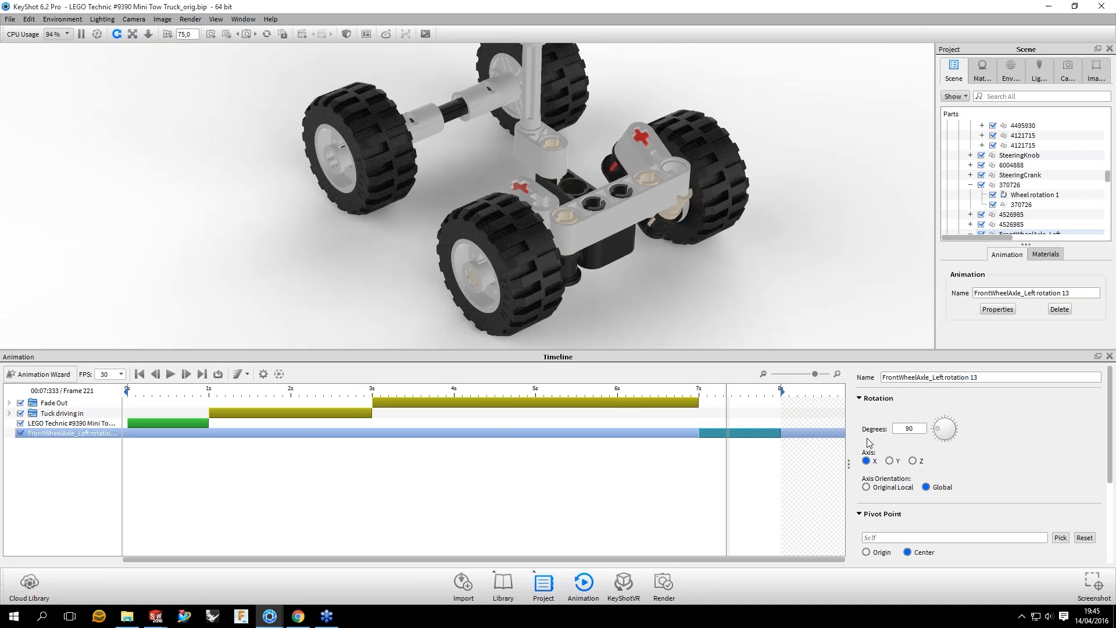
left_click(890, 461)
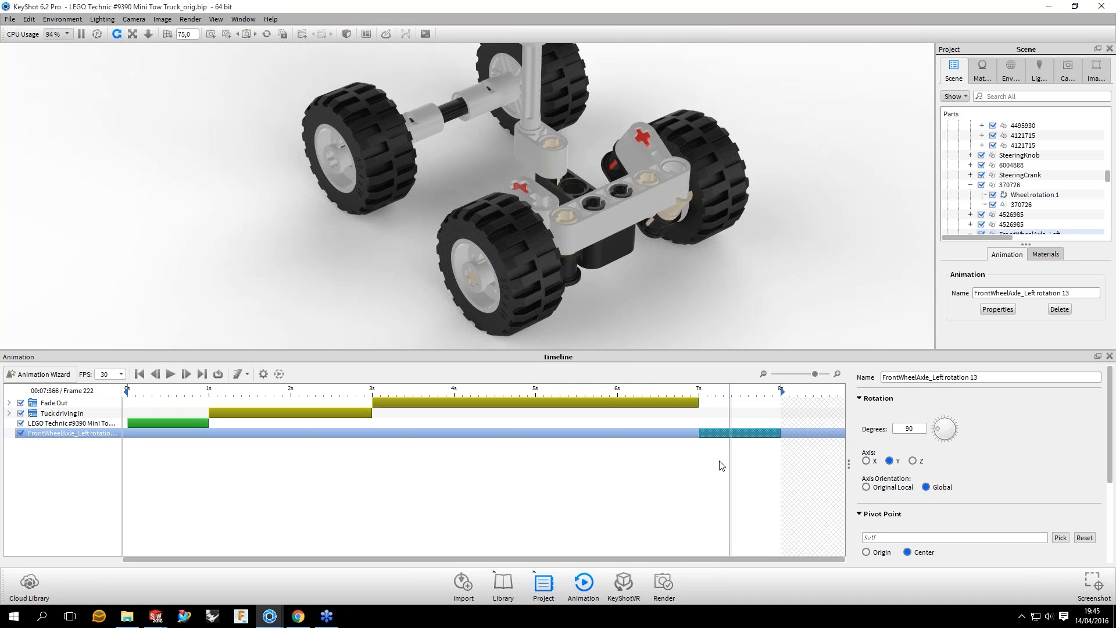
left_click(752, 398)
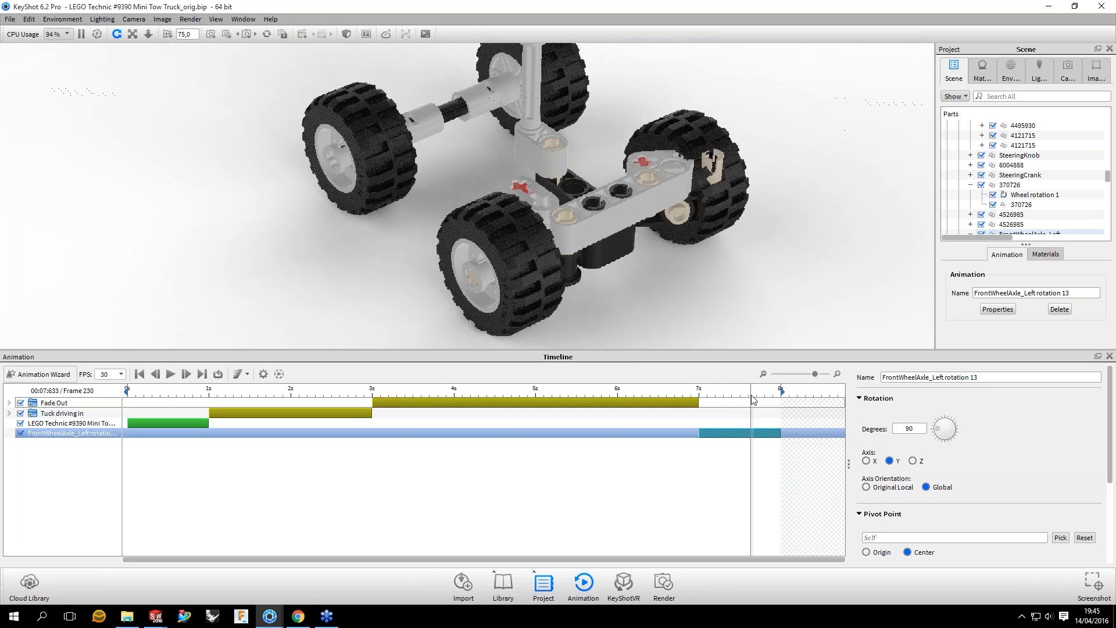
left_click(727, 399)
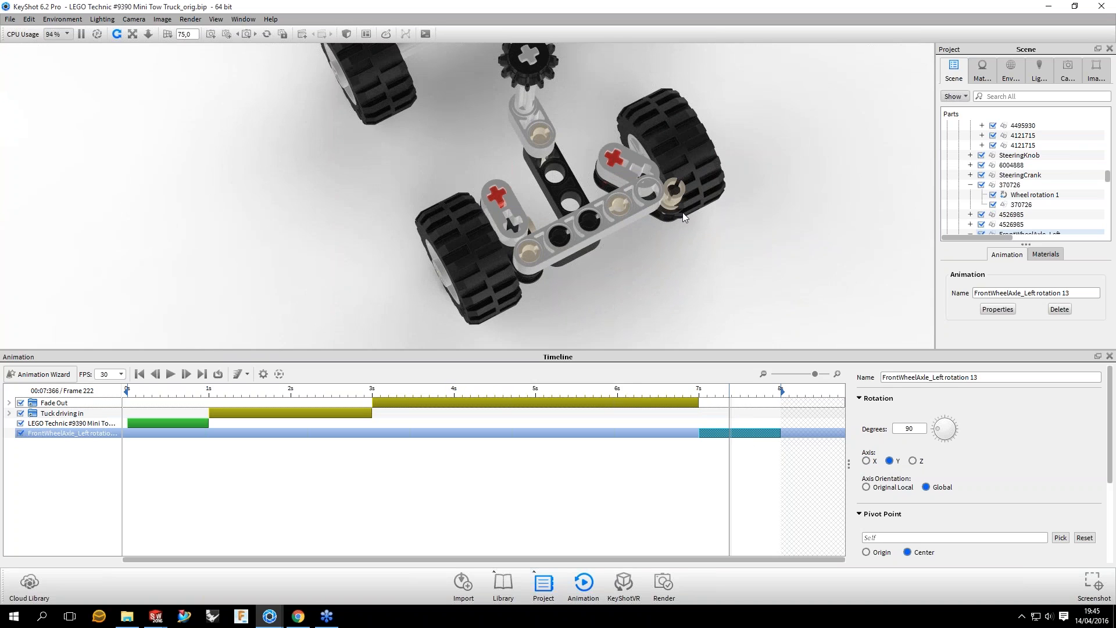
Step: Set the left front axle's rotation to -20 degrees and preview it at frame 215 from above
left_click_drag(683, 213, 616, 221)
middle_click_drag(616, 221, 643, 271)
double_click(909, 428)
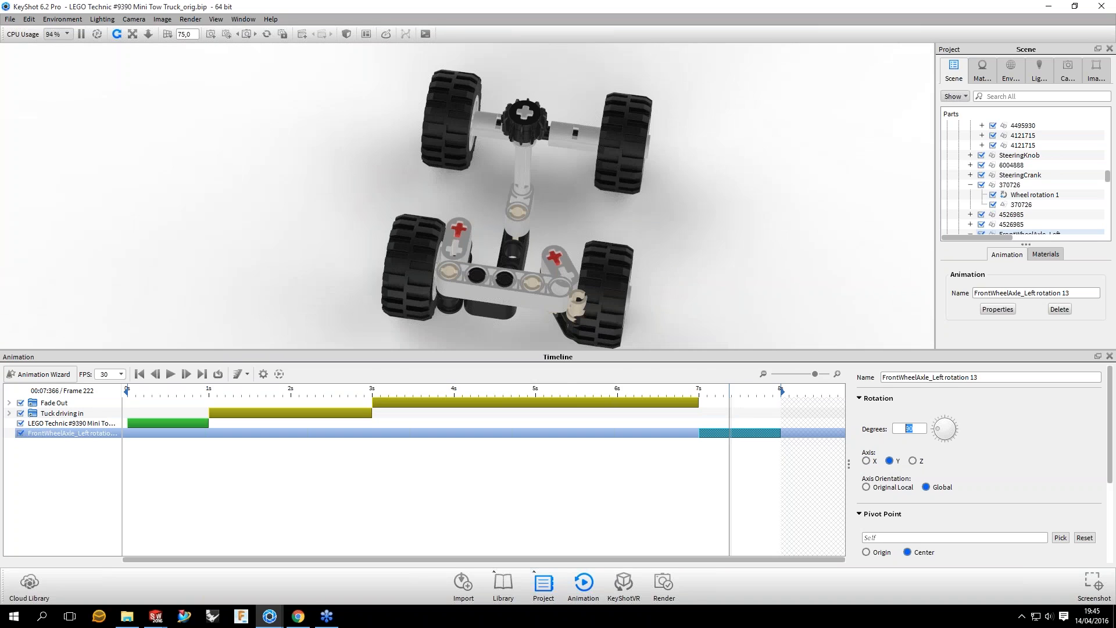
type("-20")
key("Return")
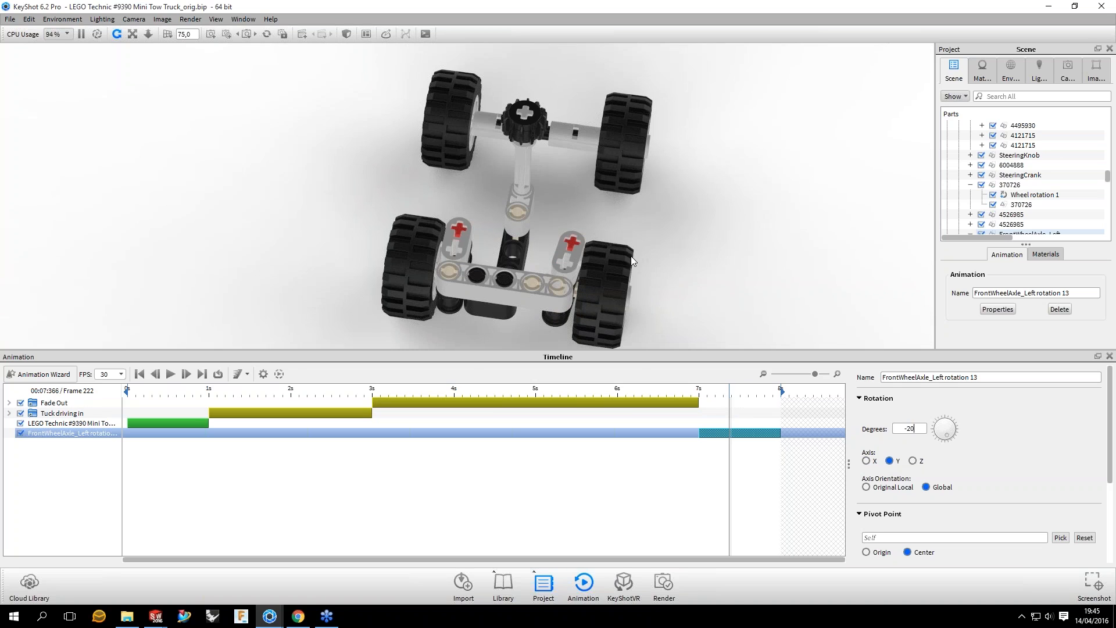
left_click(709, 391)
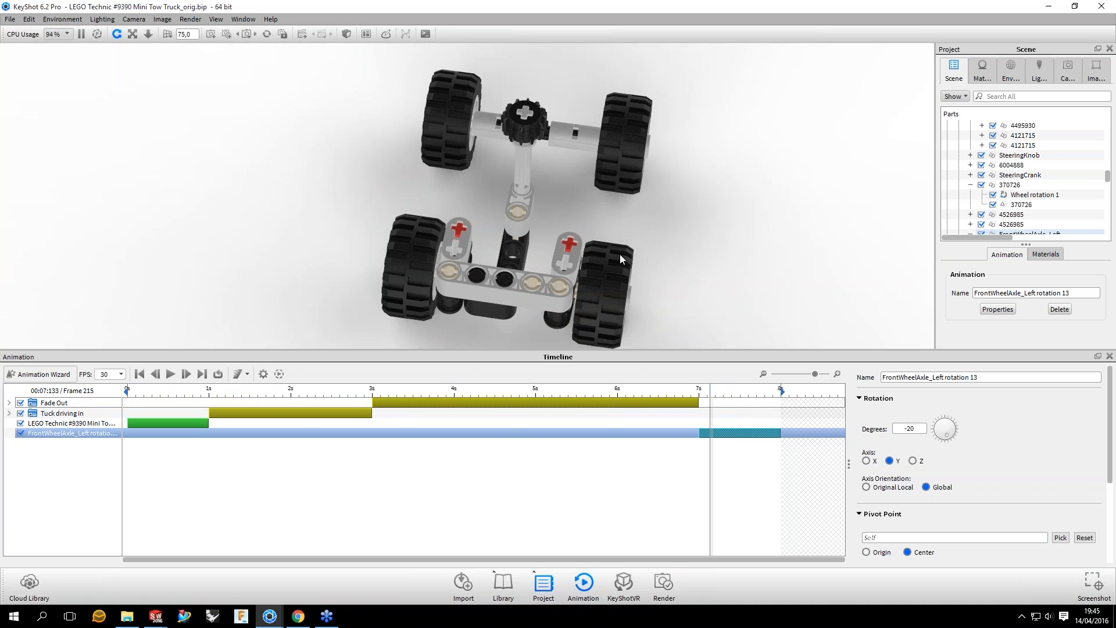
Step: Set the left front axle rotation's pivot point to Origin and preview the motion between 7 and 8 seconds from above
left_click_drag(619, 254, 653, 265)
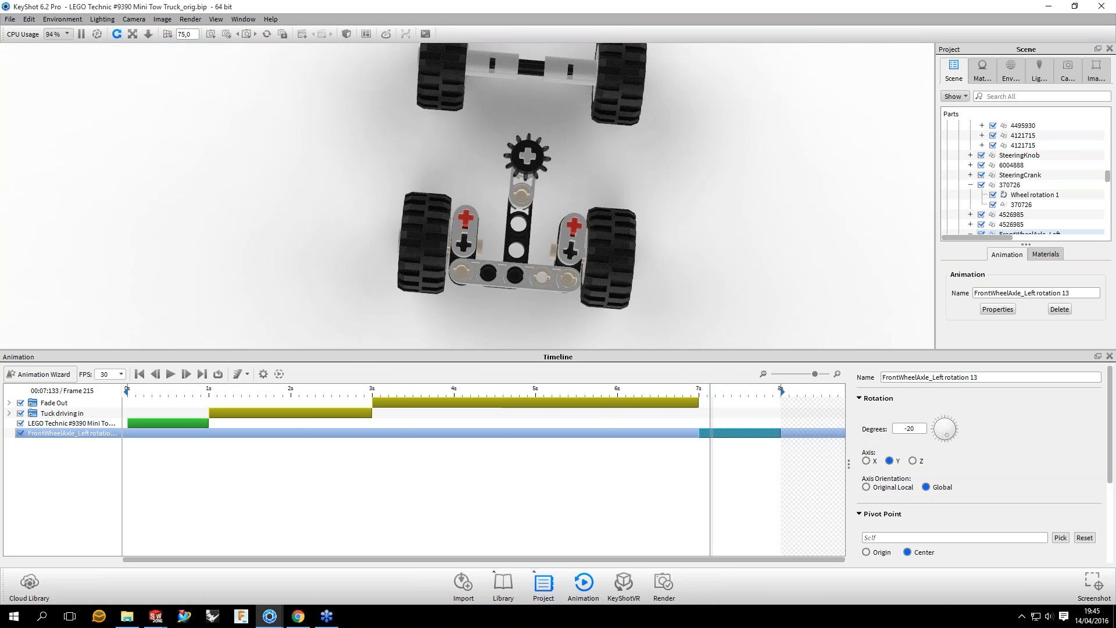
left_click_drag(710, 391, 753, 391)
scroll(1062, 448, "down", 3)
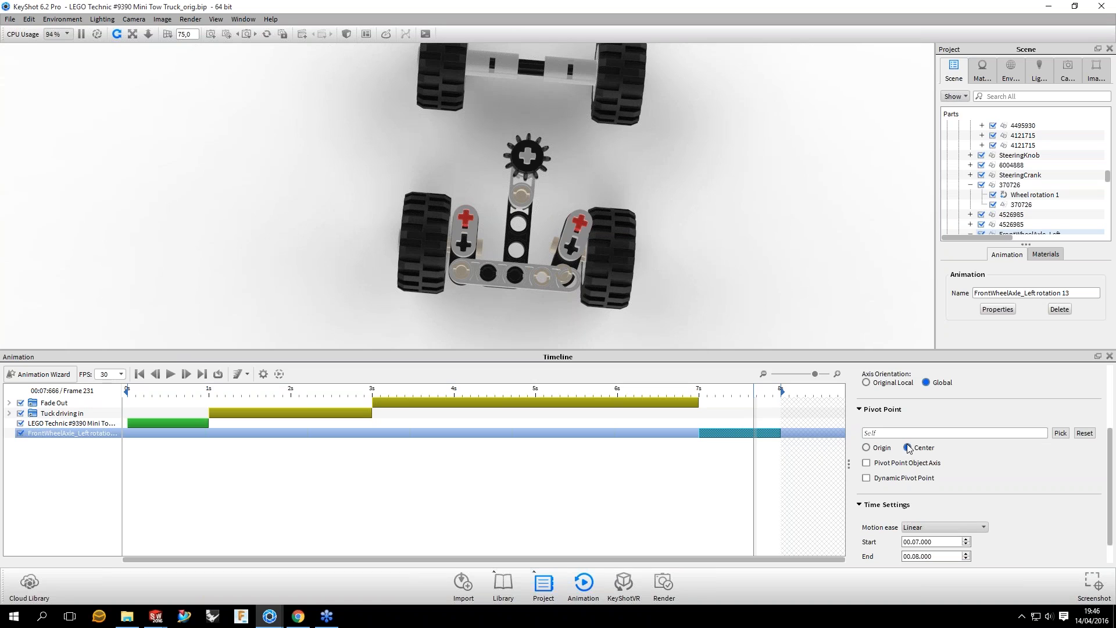
left_click(867, 448)
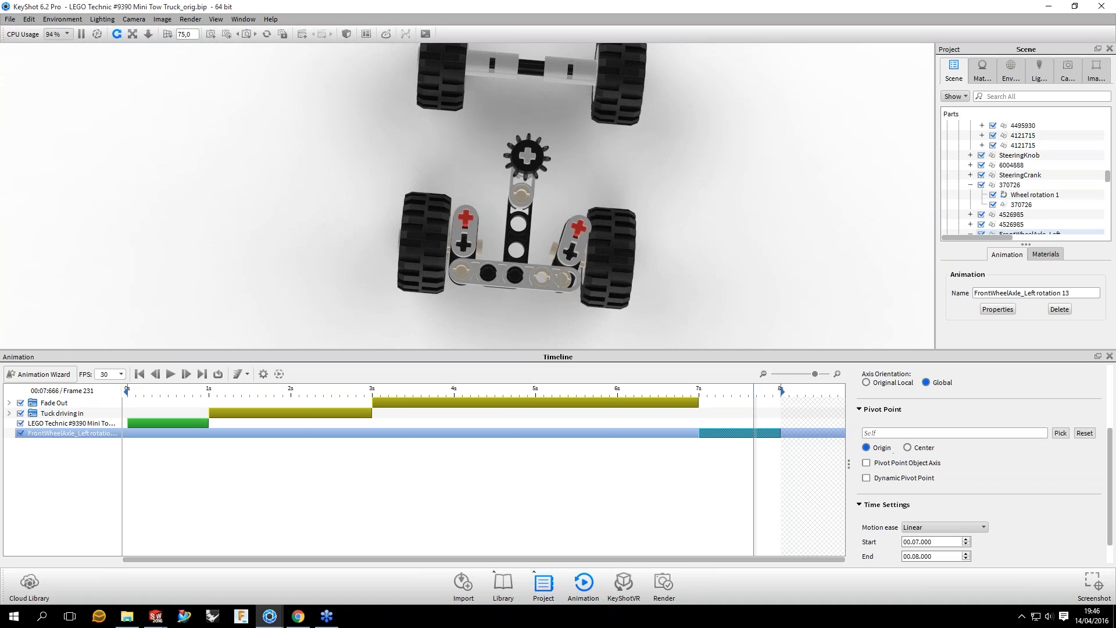
mouse_move(753, 407)
left_mouse_down()
mouse_move(702, 407)
mouse_move(738, 407)
left_mouse_up()
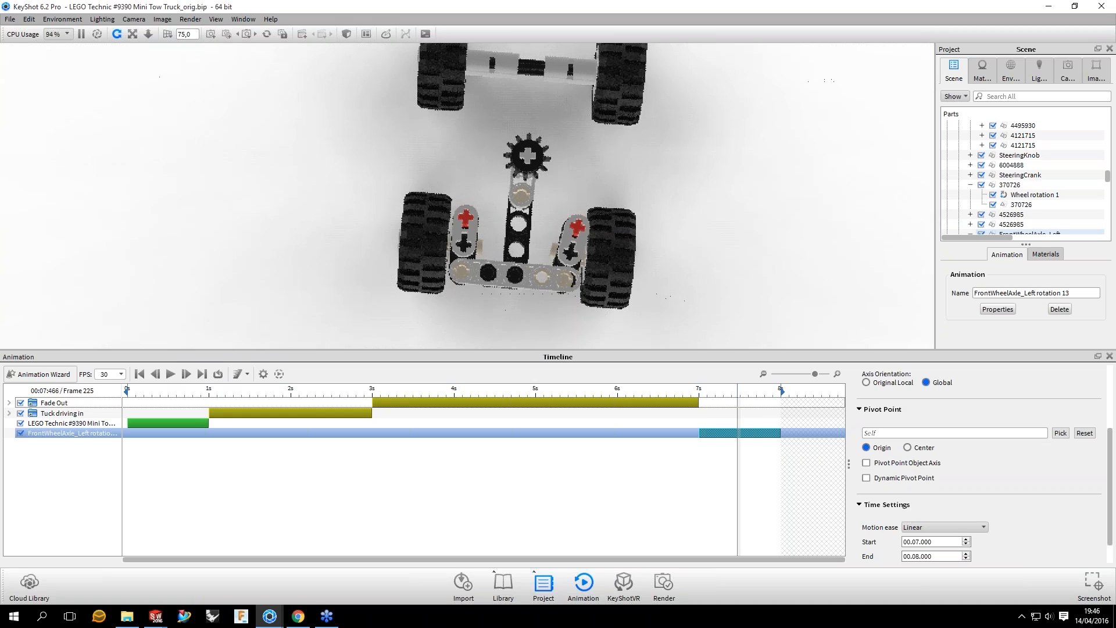
left_click_drag(738, 407, 705, 407)
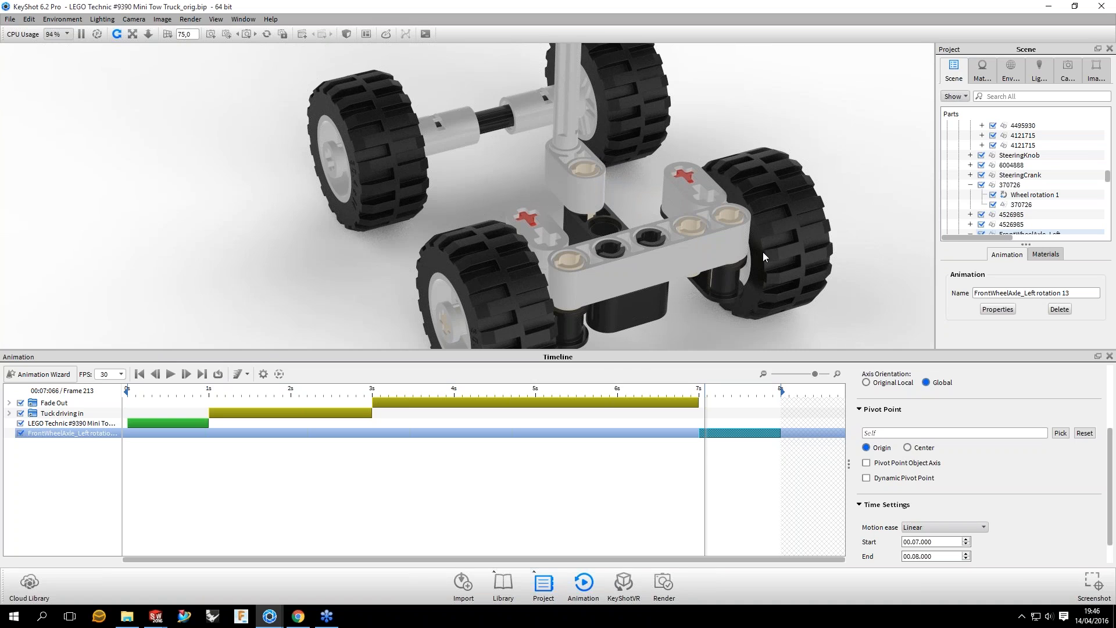
Step: Try Center as the left front axle rotation's pivot point and preview the motion past 7 seconds
scroll(763, 252, "down", 3)
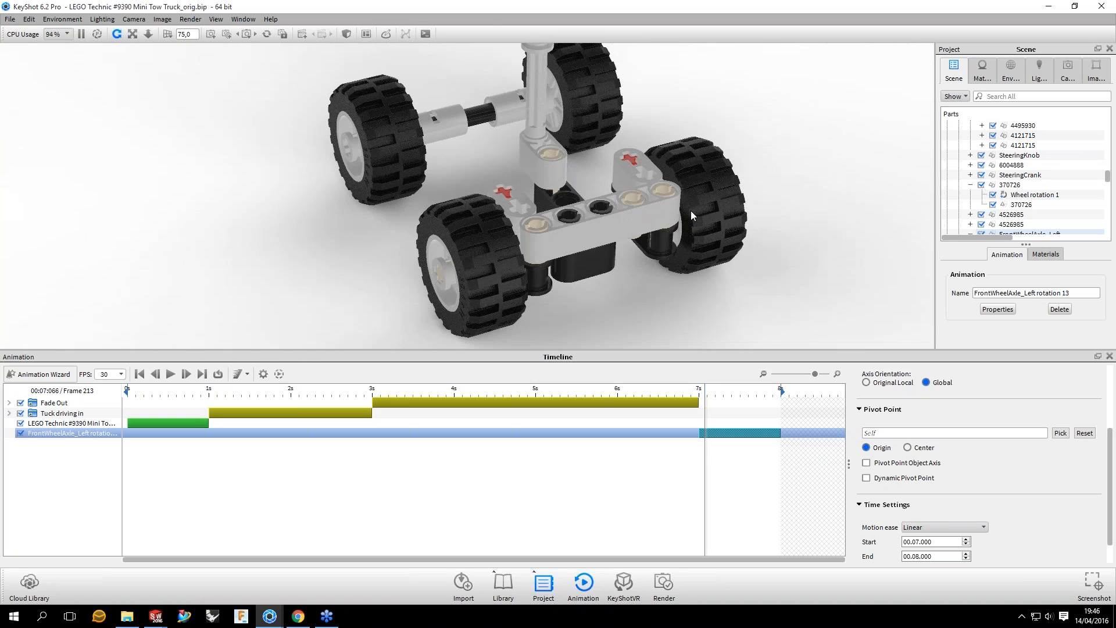
left_click(909, 448)
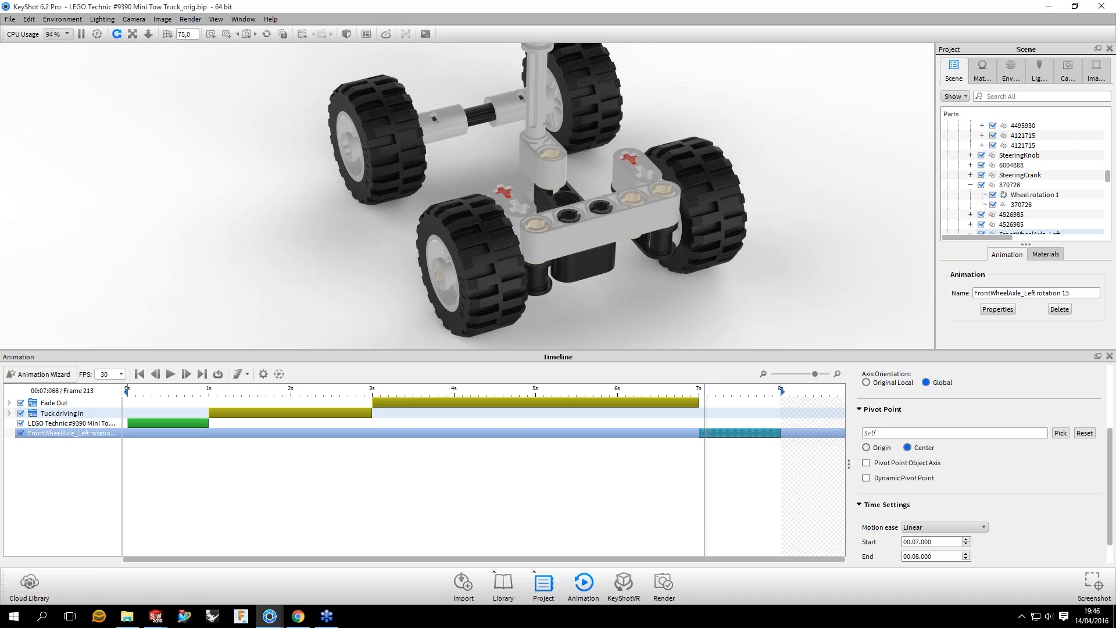
left_click_drag(705, 391, 732, 391)
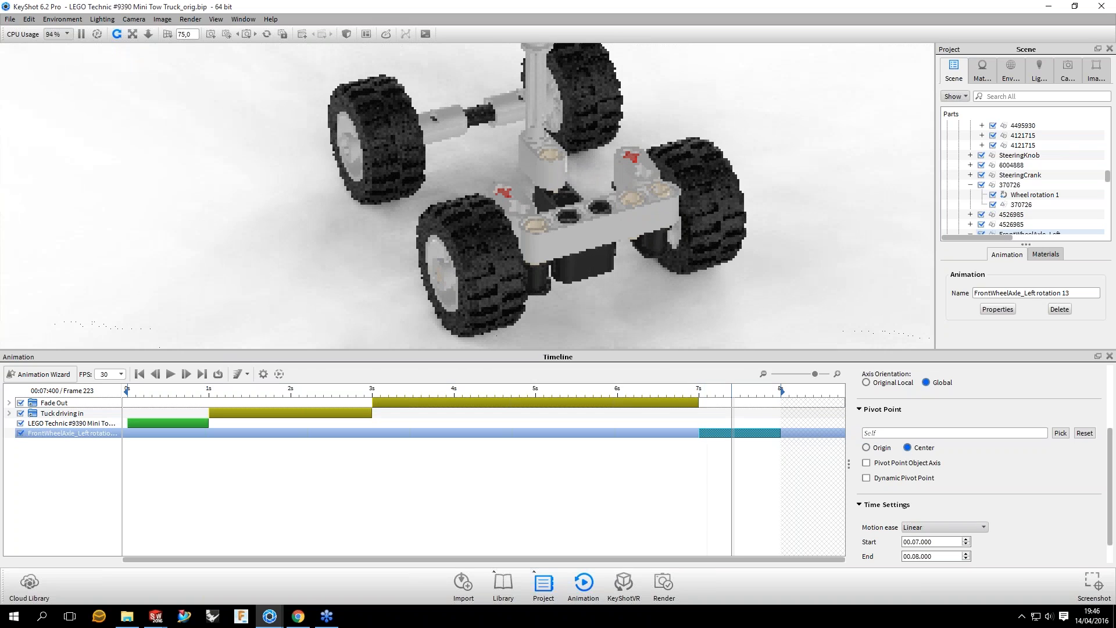
left_click_drag(731, 390, 731, 390)
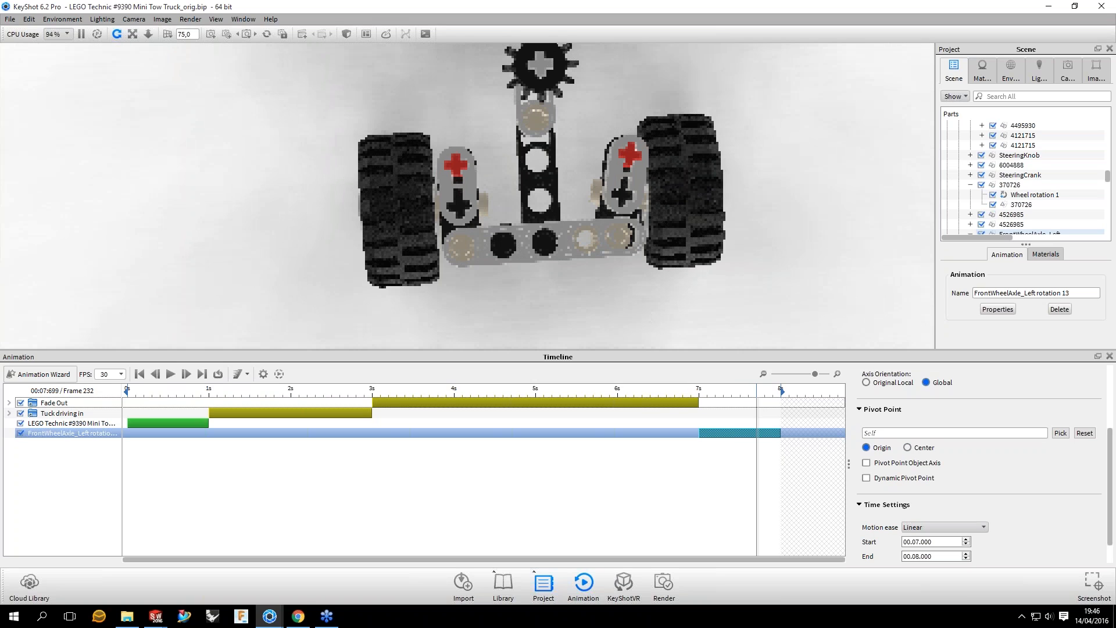
Step: Paste the left front axle's rotation onto the left front Wheel group as a linked animation
left_click_drag(717, 190, 697, 223)
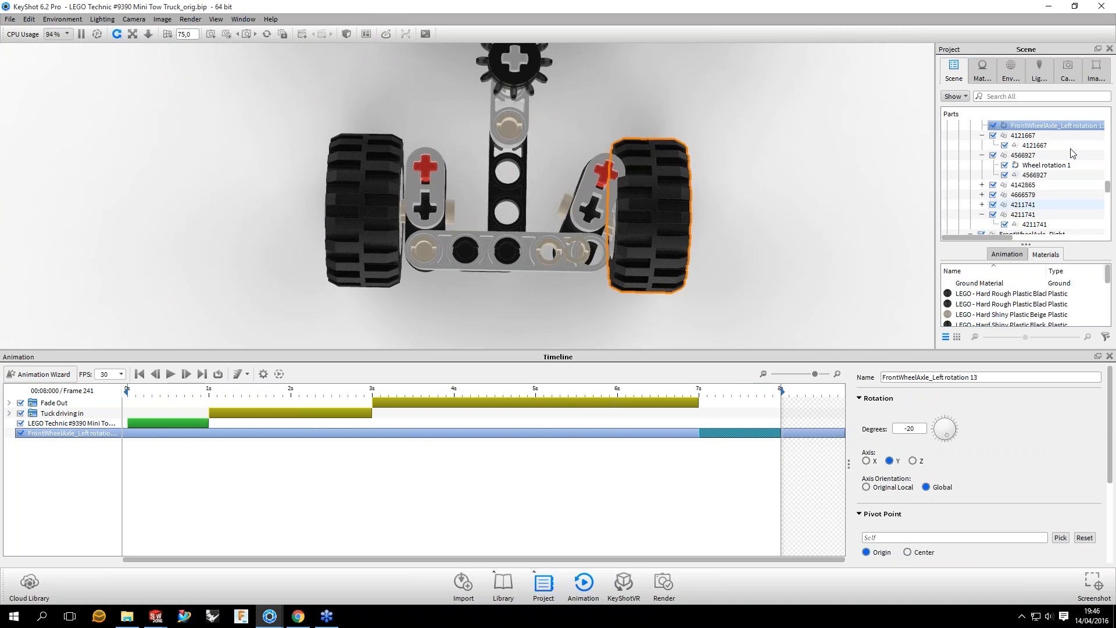
left_click(646, 189)
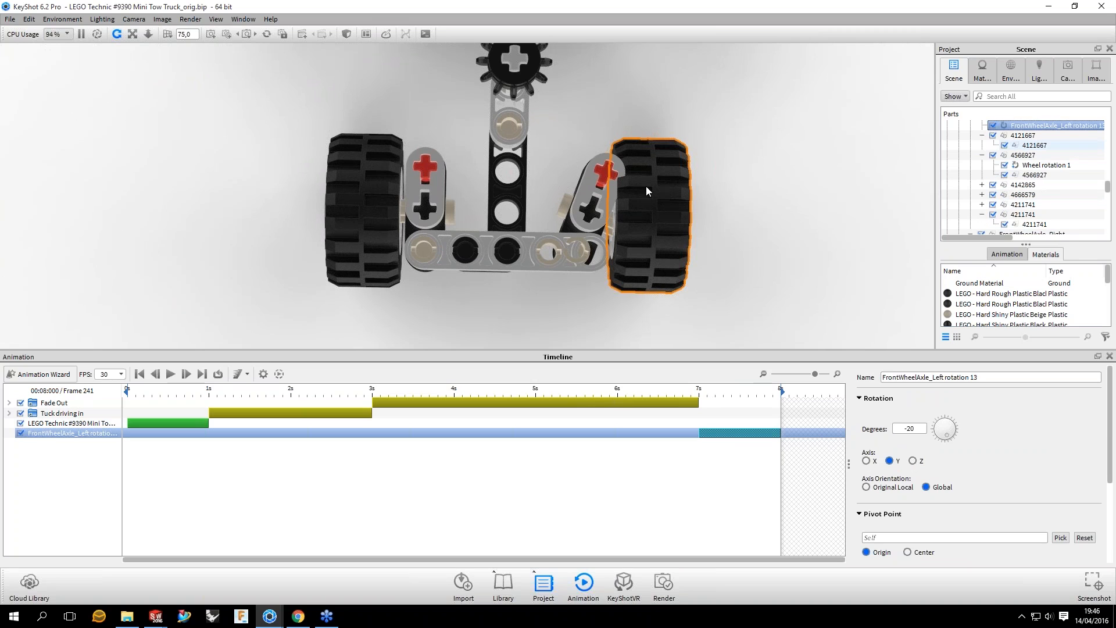
scroll(1010, 188, "down", 5)
right_click(1009, 188)
mouse_move(1046, 224)
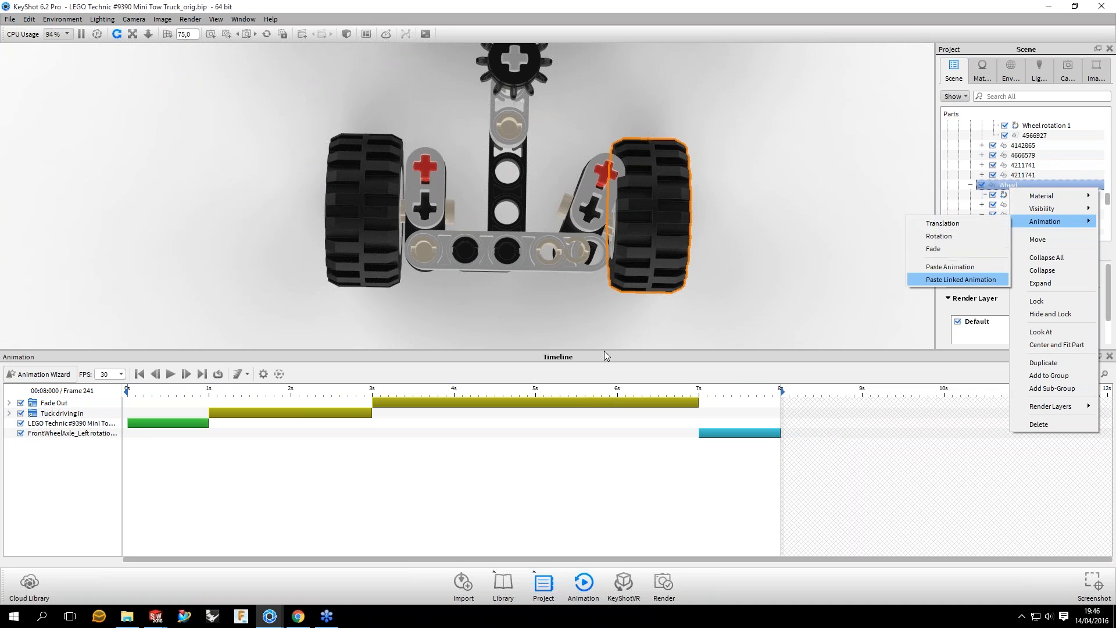
left_click(755, 378)
Step: Preview the linked rotation of the left front axle and wheel between 7 and 8 seconds
left_click(687, 392)
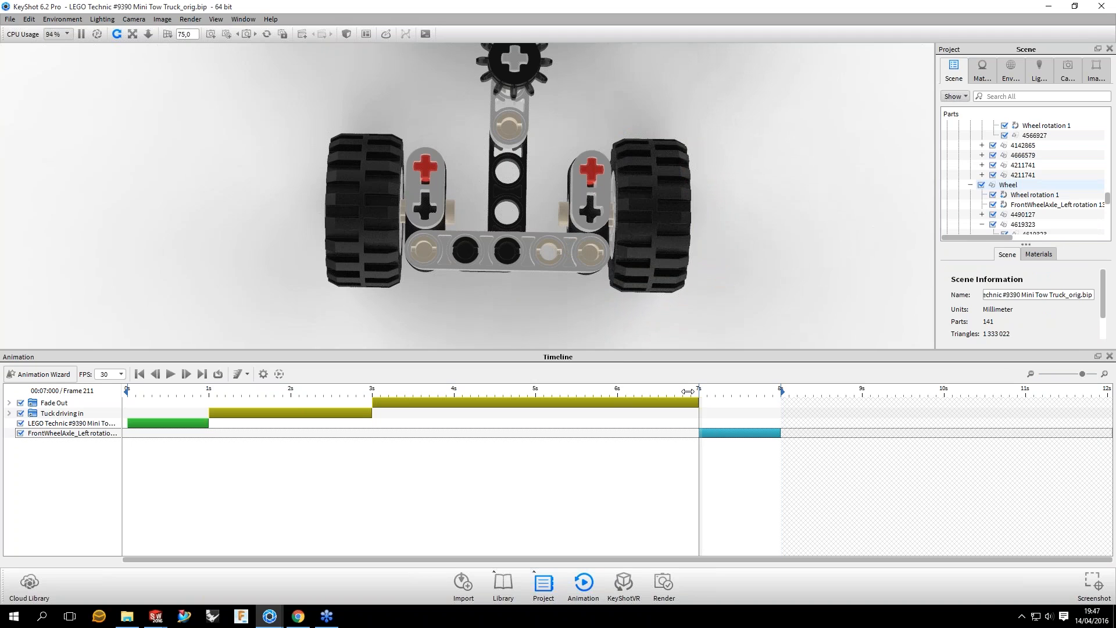
left_click_drag(688, 391, 768, 401)
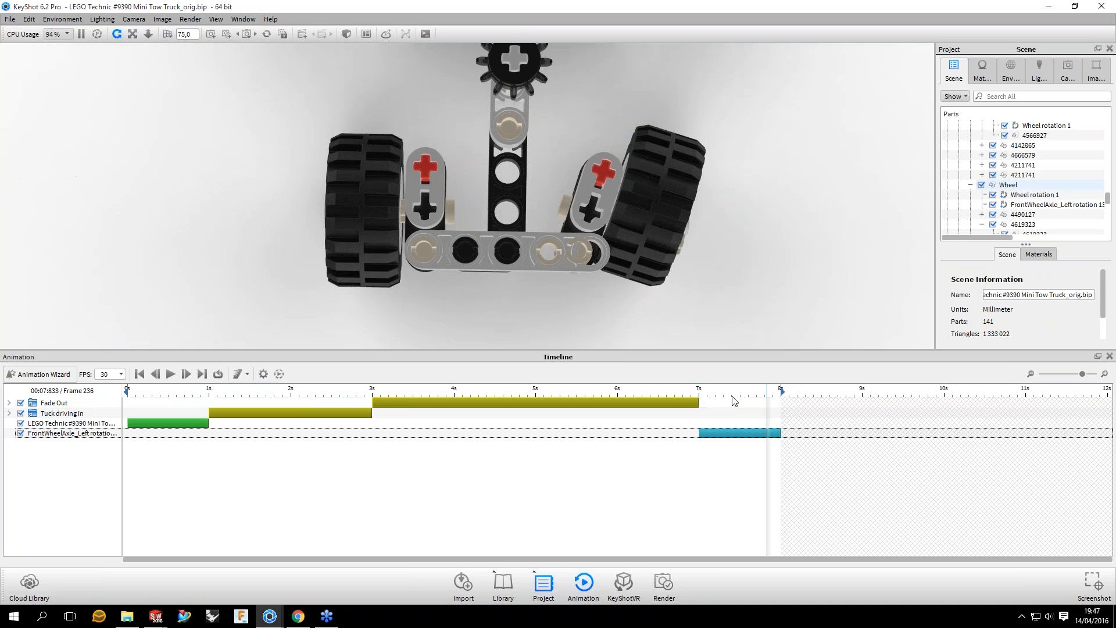
left_click(715, 391)
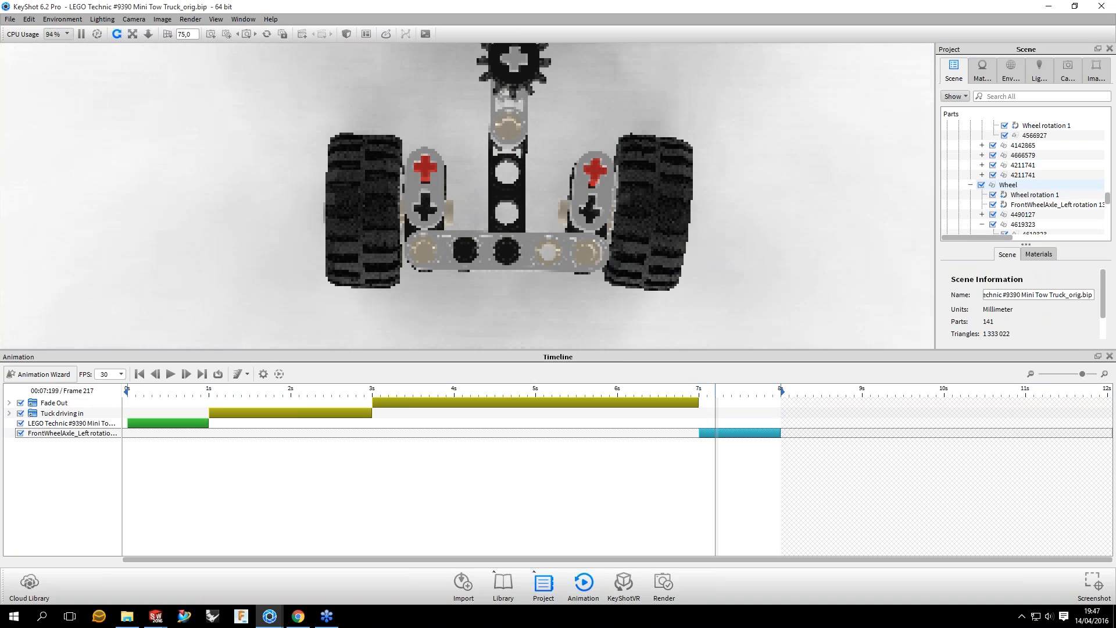
left_click(707, 406)
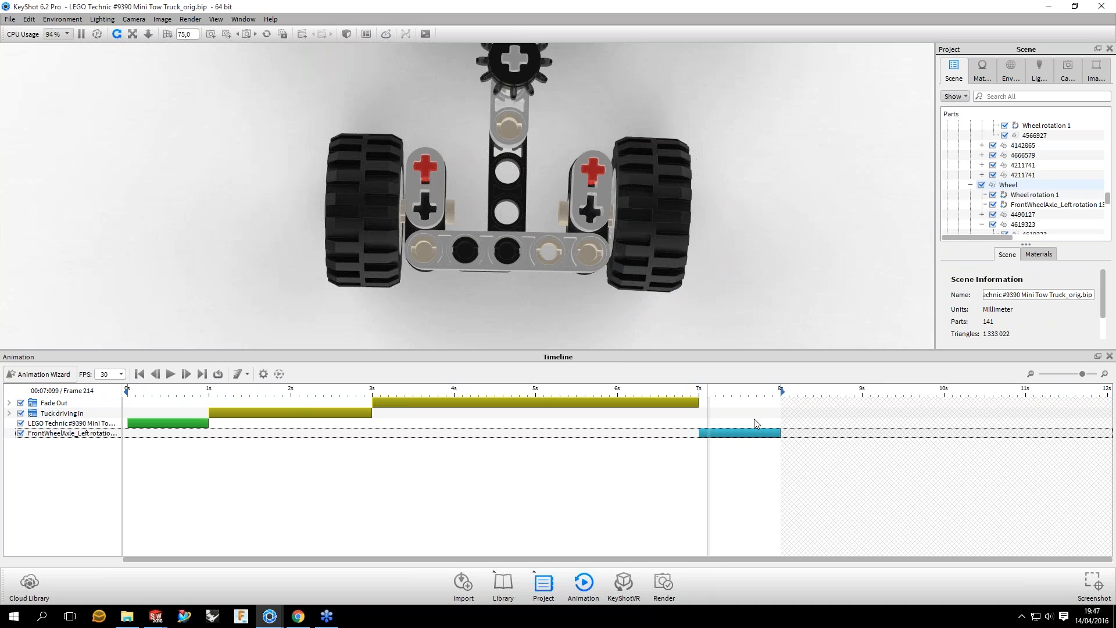
left_click_drag(708, 394, 782, 392)
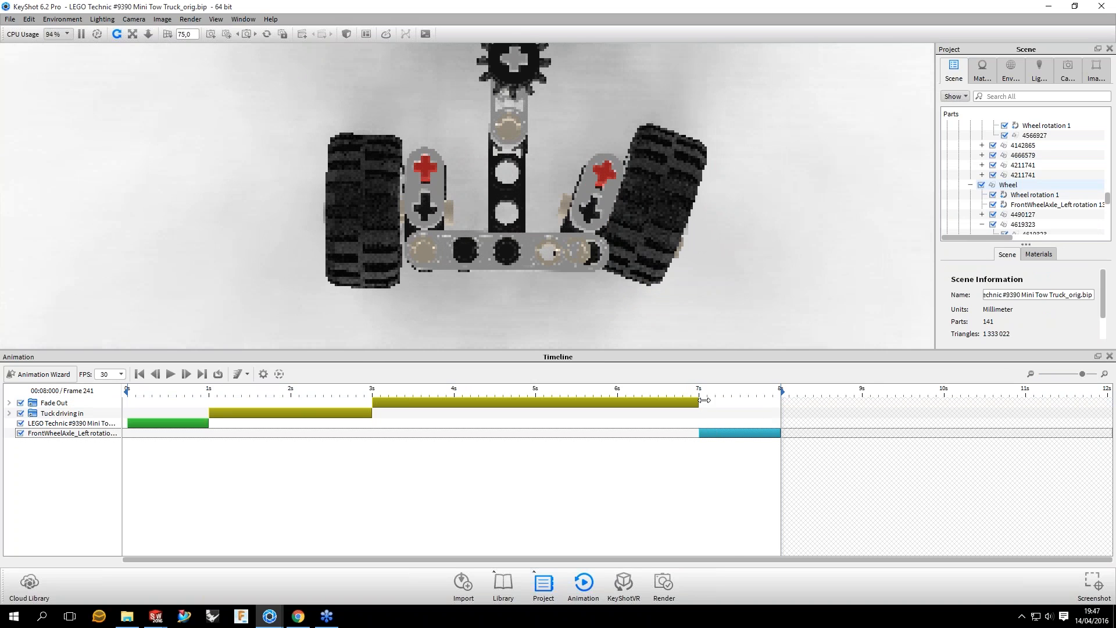
left_click_drag(705, 400, 705, 410)
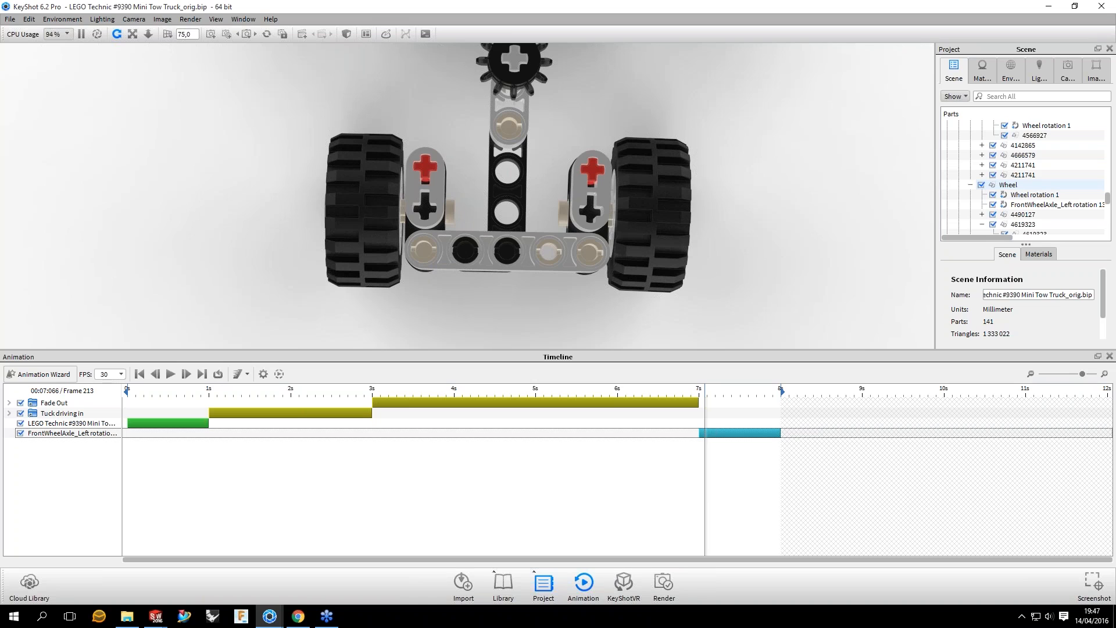
left_click_drag(705, 410, 743, 411)
Step: Review the left front axle rotation's motion ease options, collapse its Rotation and Time Settings sections, and preview it at frame 231
left_click(743, 433)
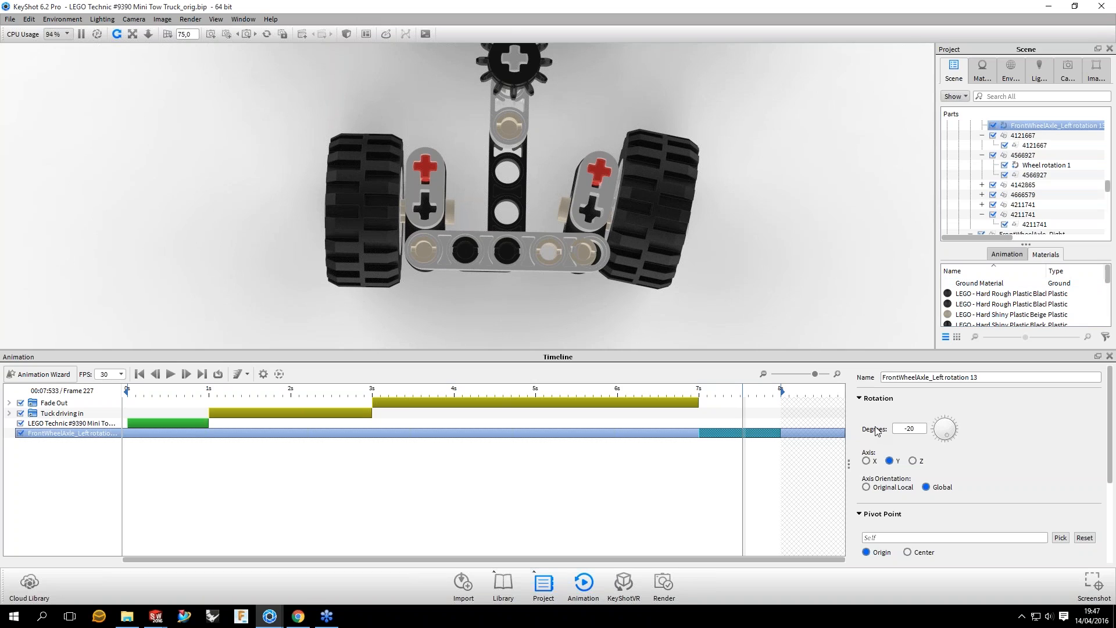
left_click(874, 398)
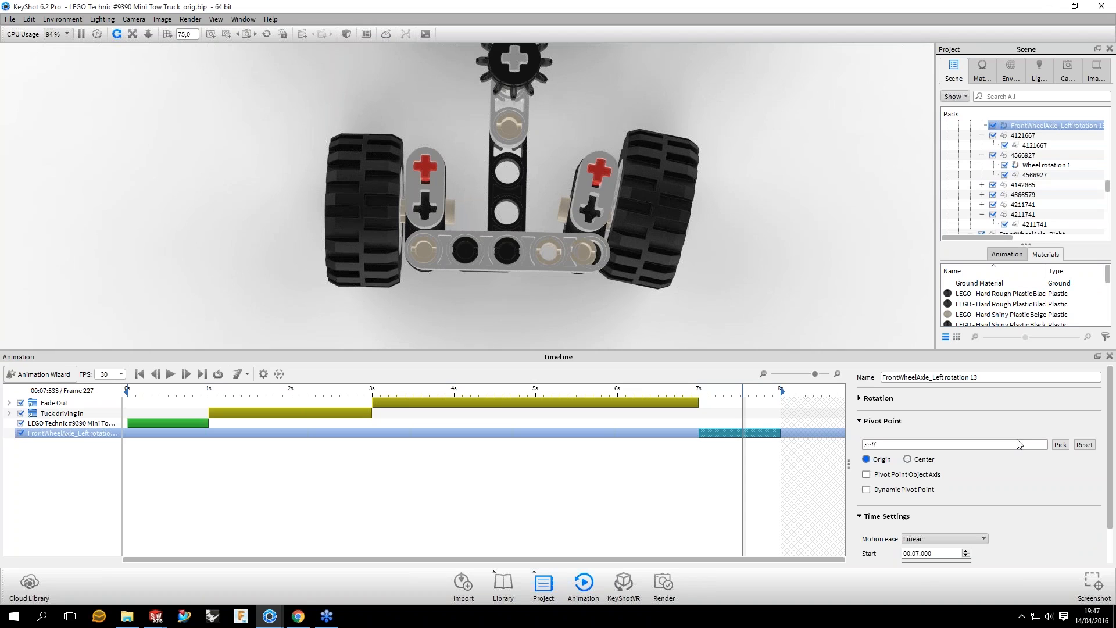
left_click(925, 540)
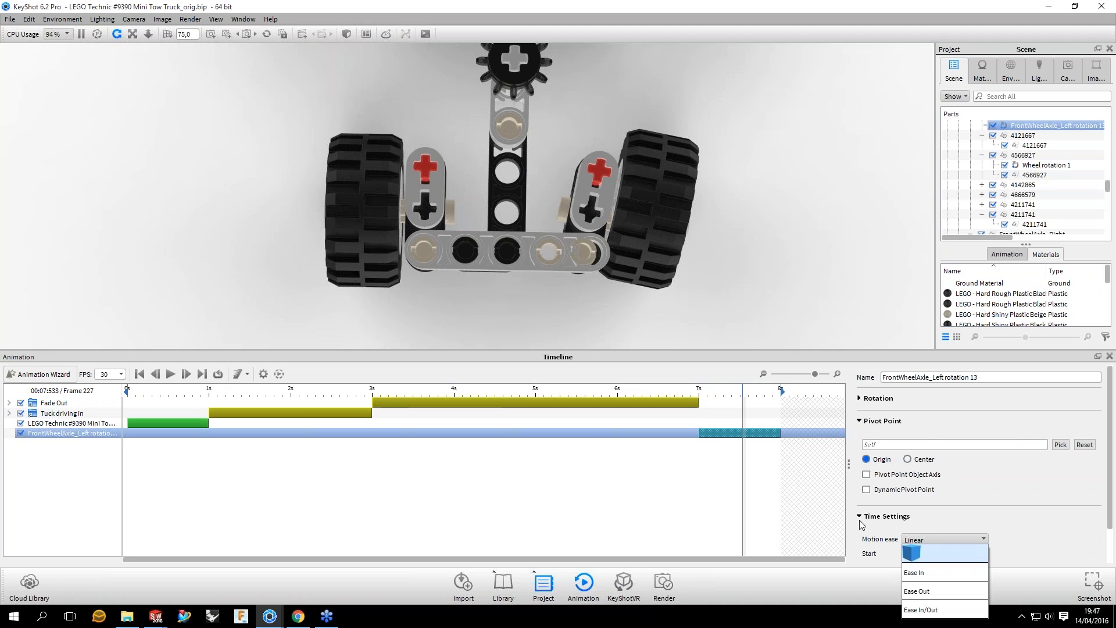
left_click(860, 517)
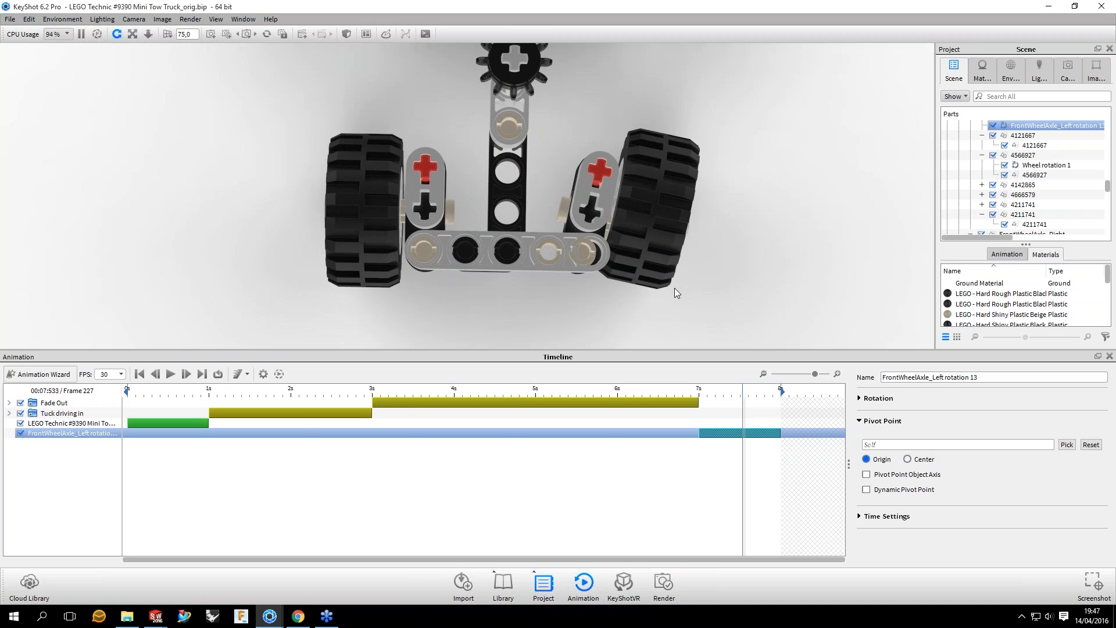
left_click(719, 395)
left_click_drag(719, 395, 754, 396)
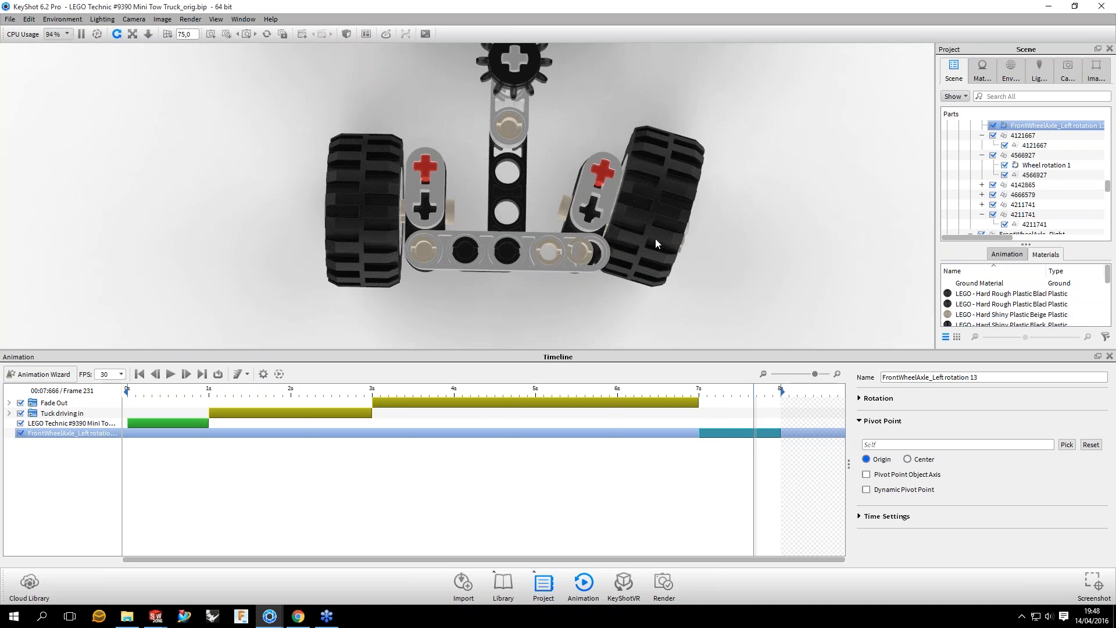
Step: Open the geometry view, turn it to show the truck's front axles from below, and move it clear of the render
key("o")
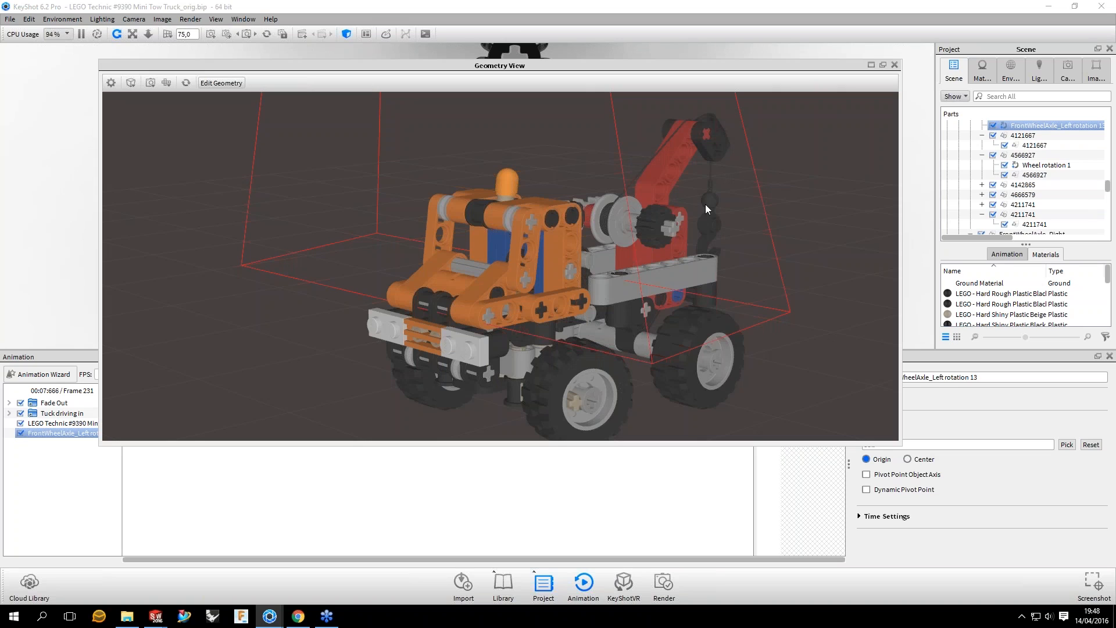
left_click_drag(705, 204, 785, 142)
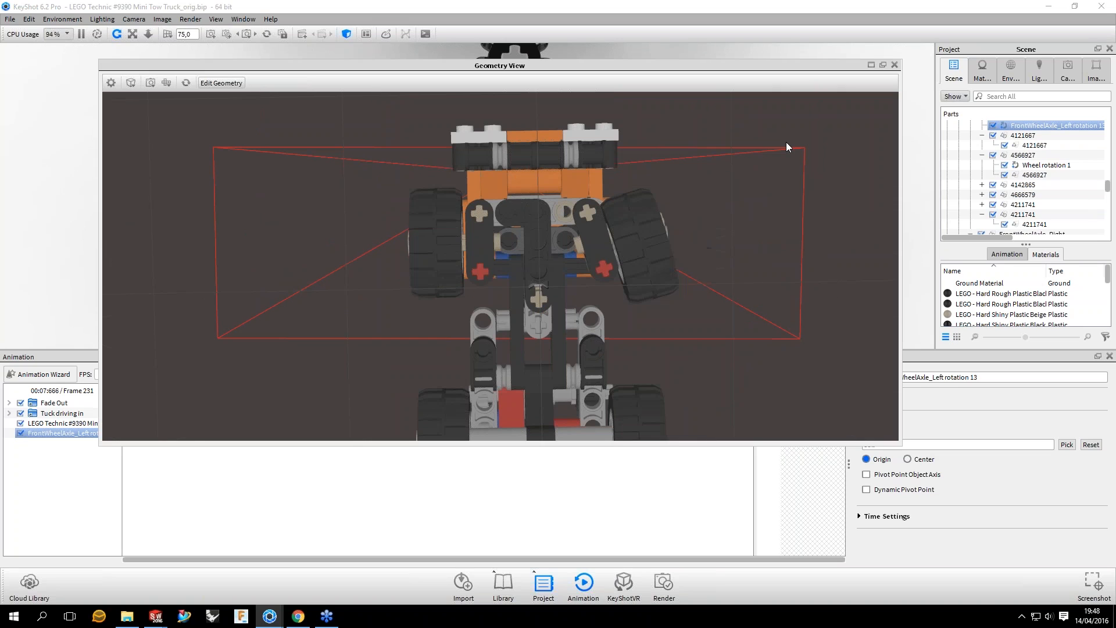
left_click_drag(791, 66, 785, 193)
scroll(1041, 146, "up", 1)
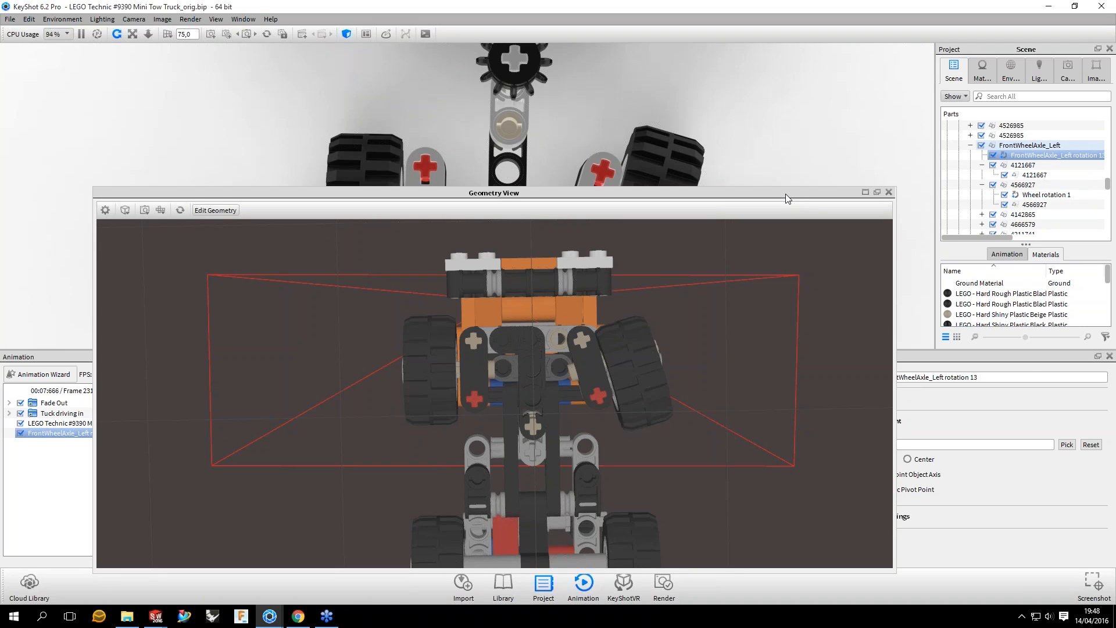
Step: Highlight the FrontWheelAxle_Left group and the Wheel groups in turn to identify the left front wheel in the geometry view
left_click(1034, 146)
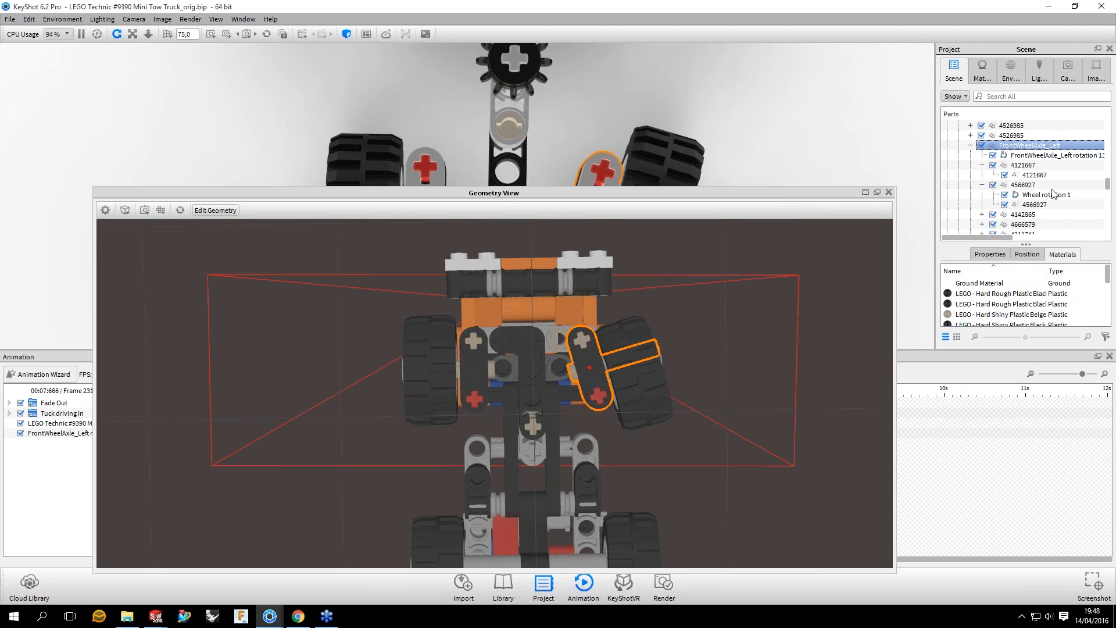
scroll(682, 198, "down", 3)
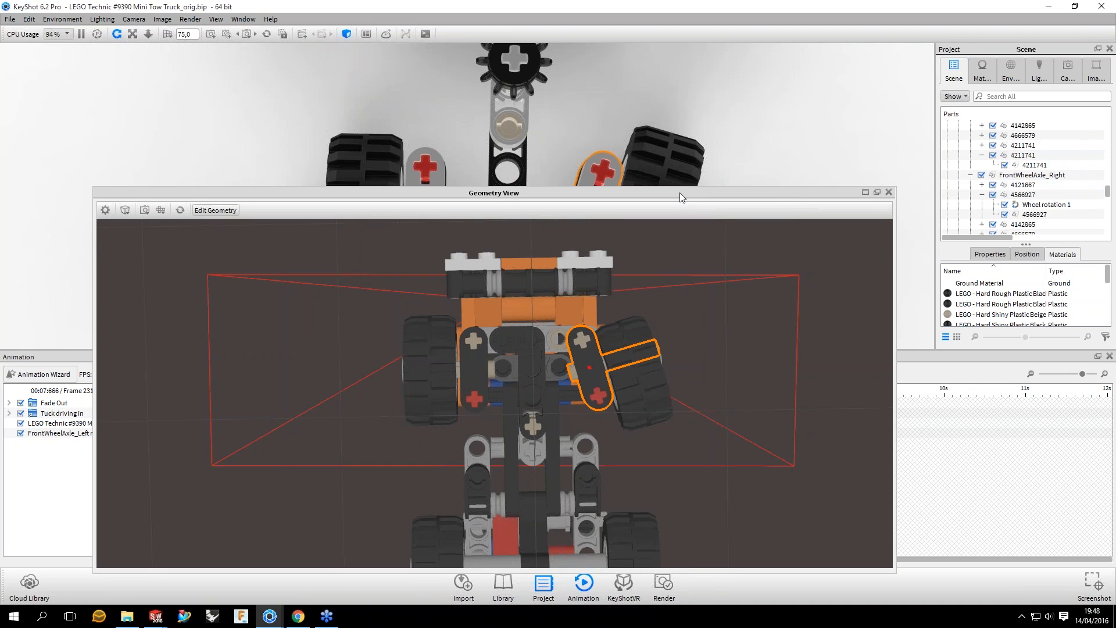
left_click_drag(682, 198, 664, 244)
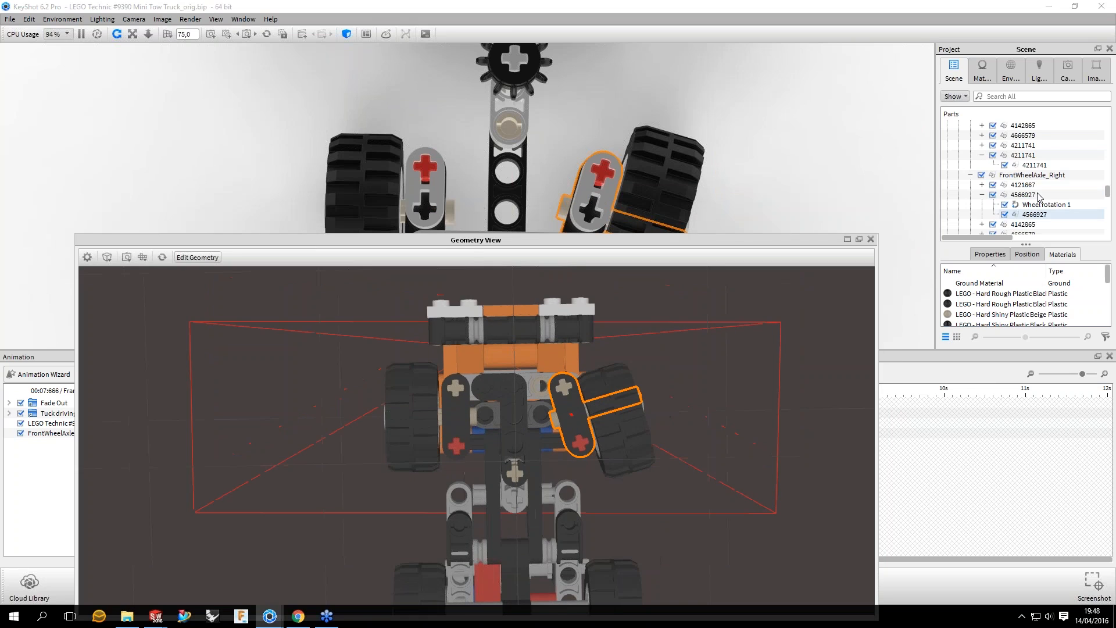
scroll(1032, 180, "down", 3)
scroll(1008, 140, "up", 1)
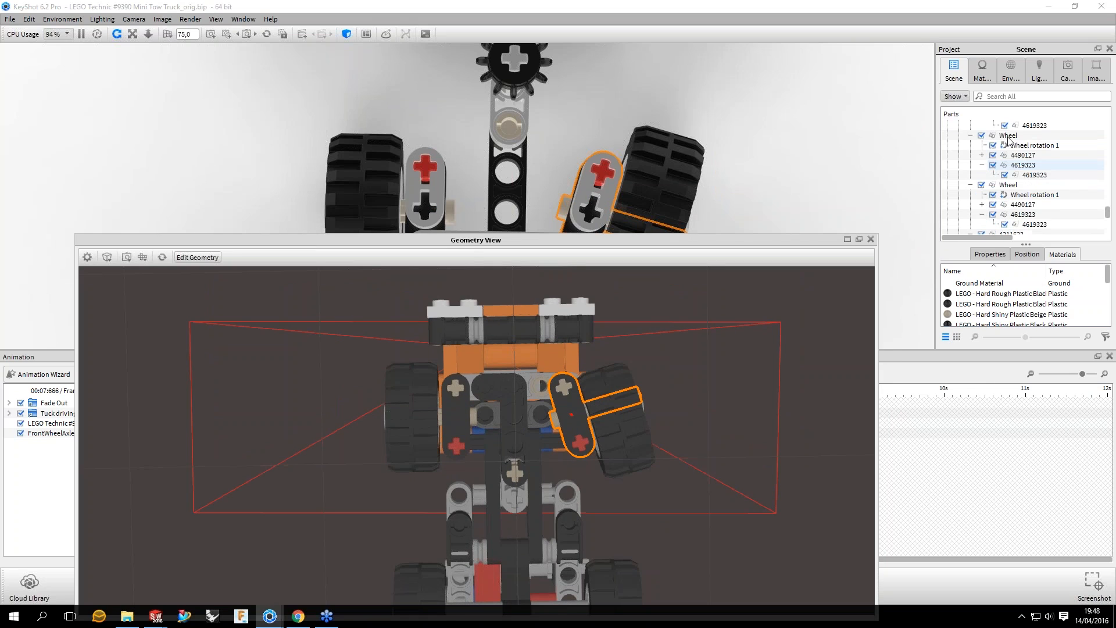
left_click(1009, 136)
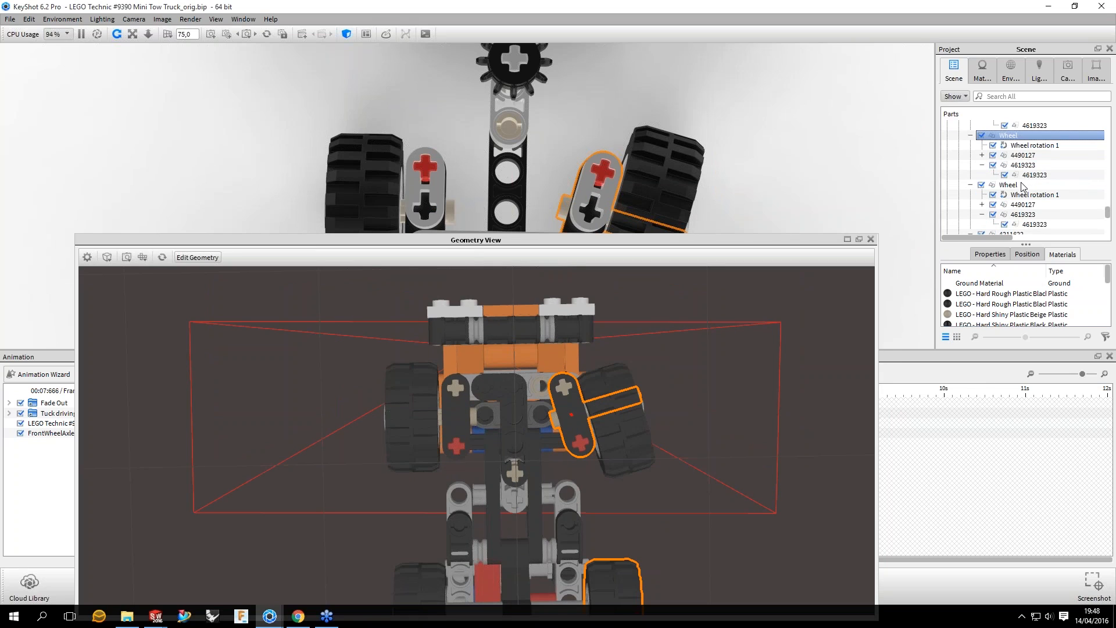
left_click(1021, 183)
left_click(1010, 166)
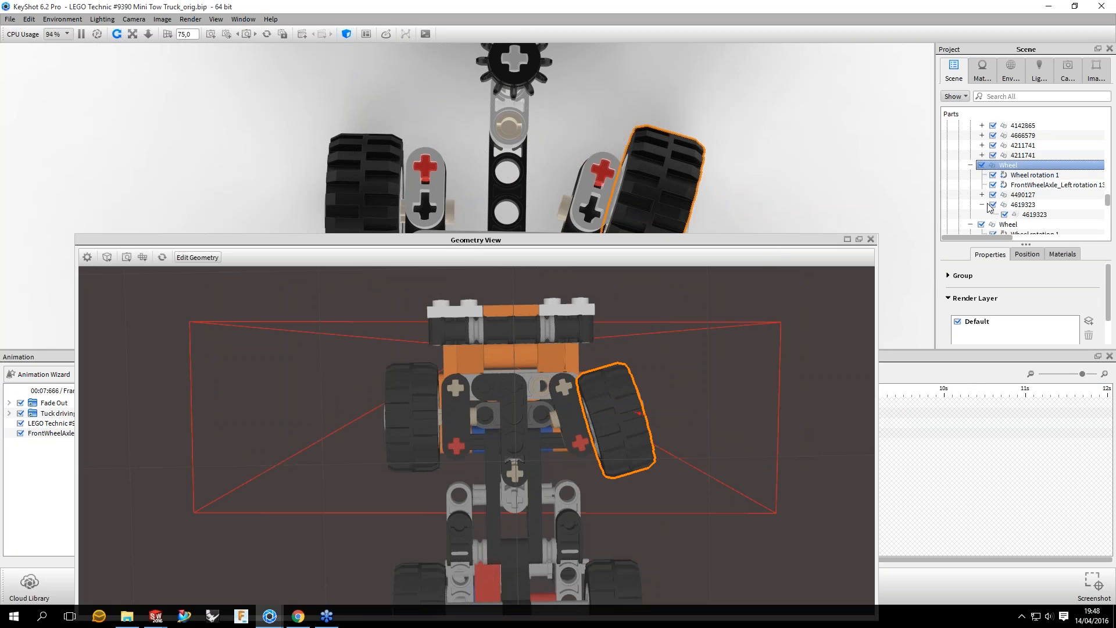
Step: Select FrontWheelAxle_Left together with the left front Wheel and preview them at frame 214, with the geometry view above the timeline
scroll(1069, 208, "up", 1)
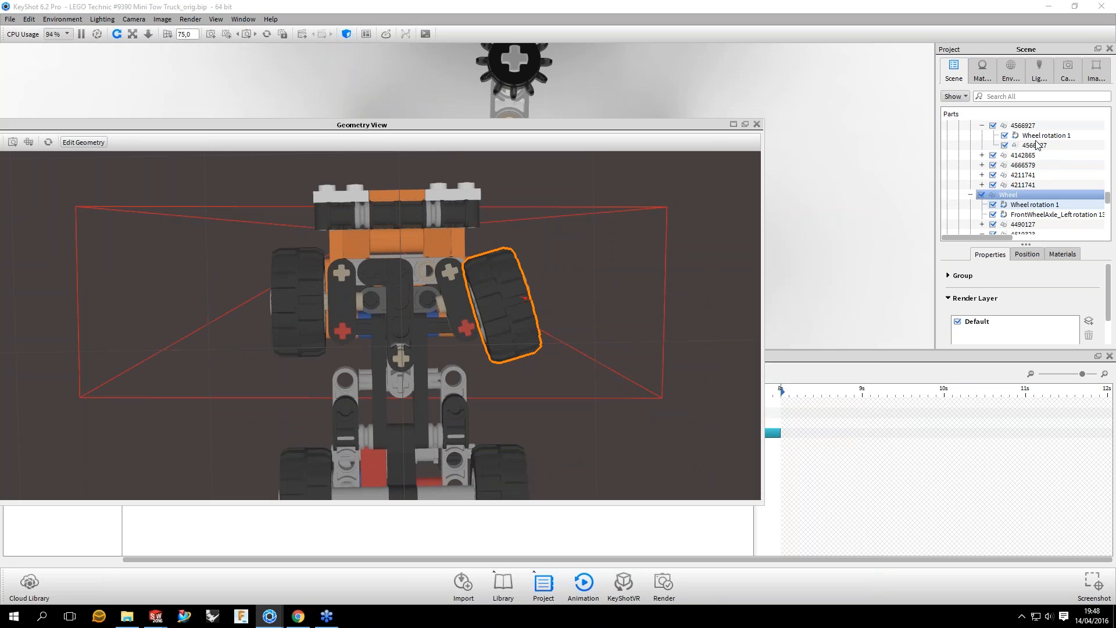
scroll(1037, 146, "up", 2)
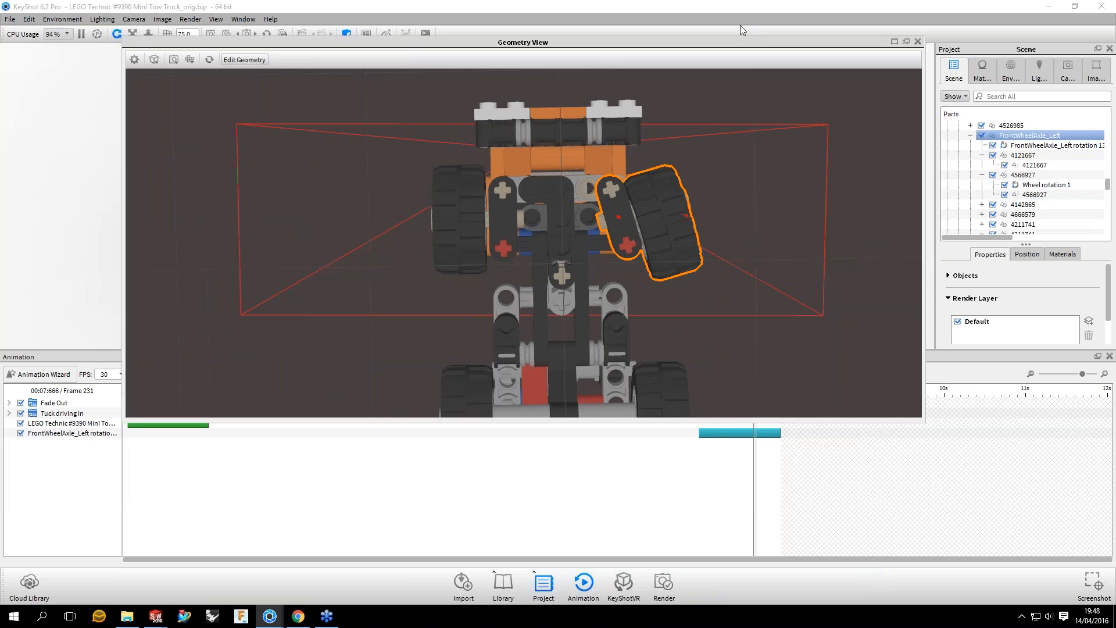
left_click_drag(750, 41, 735, 22)
left_click_drag(753, 390, 707, 390)
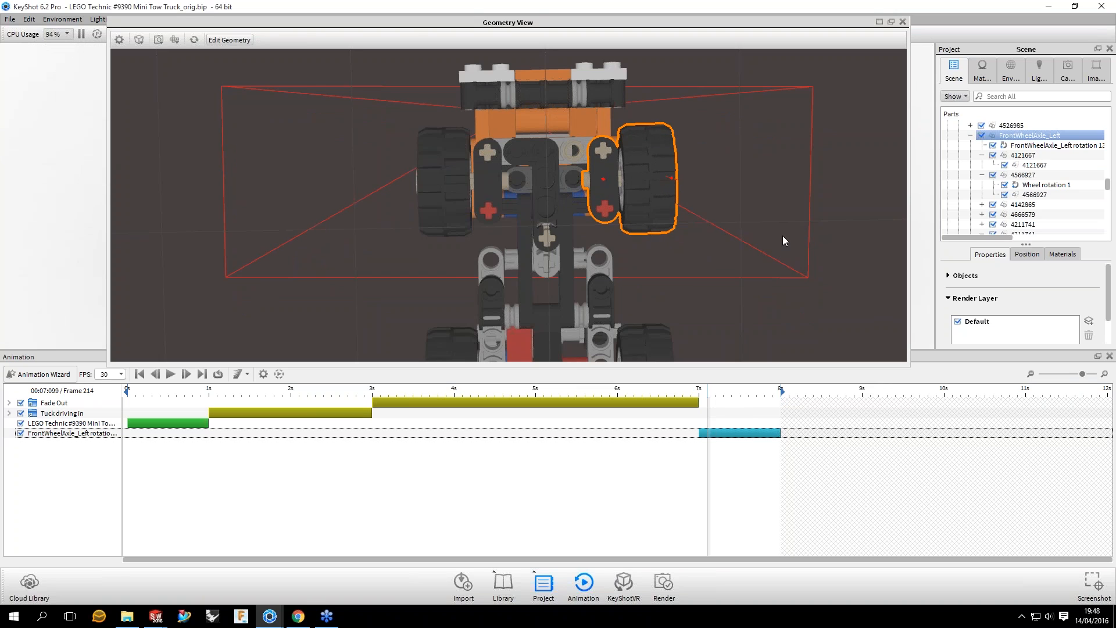
Step: Close the geometry view, set the left front axle rotation's pivot point to the FrontWheelAxle_Left group, and preview it at frame 240
key("o")
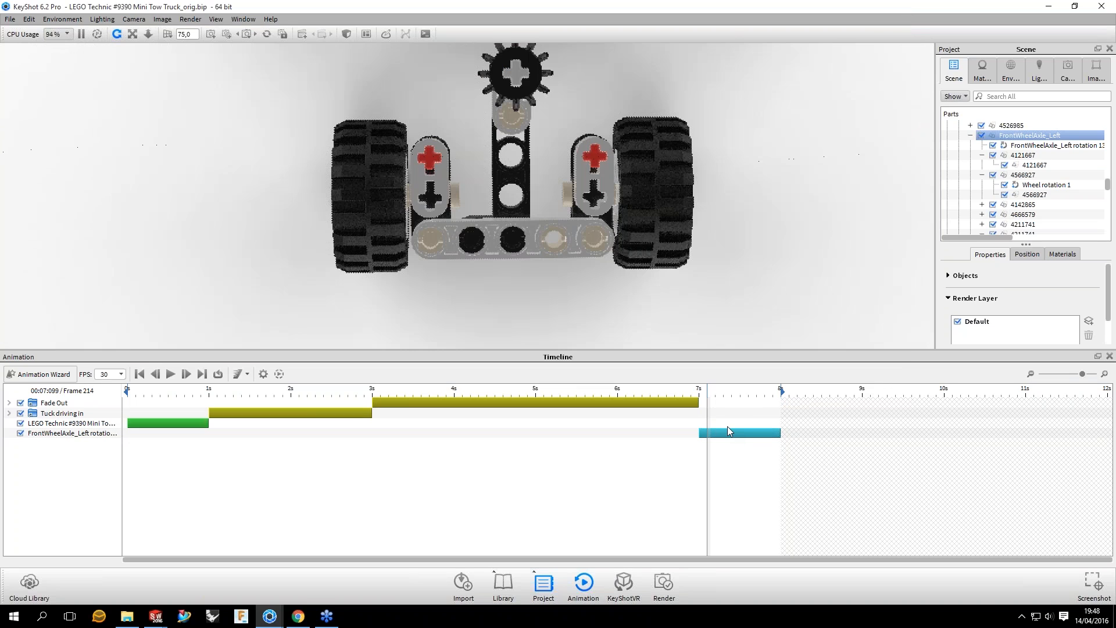
left_click(727, 429)
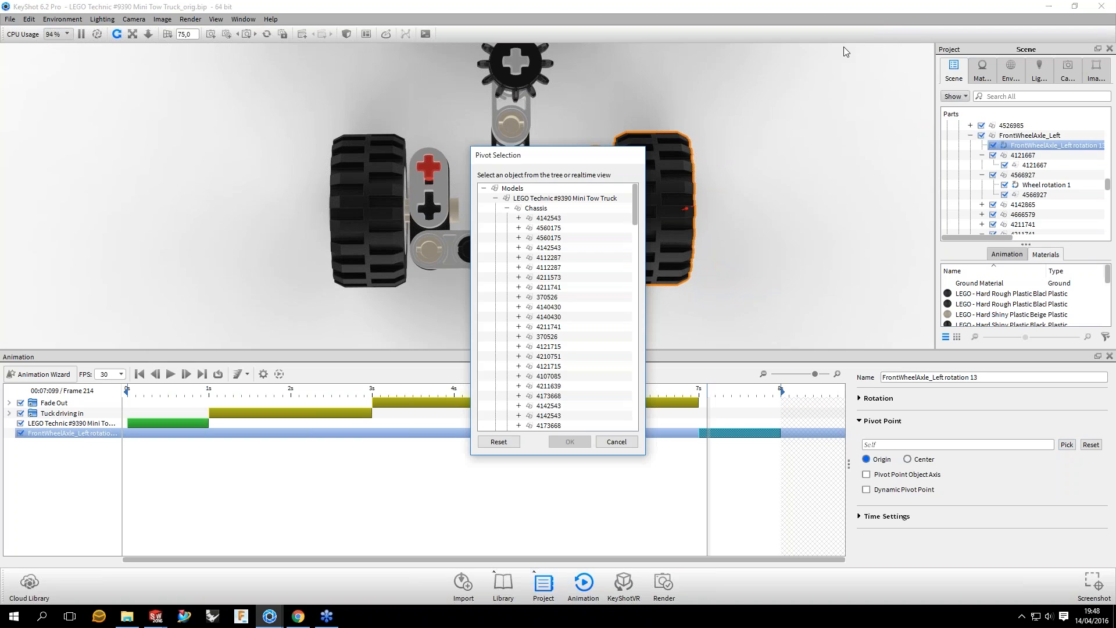
left_click_drag(568, 157, 843, 47)
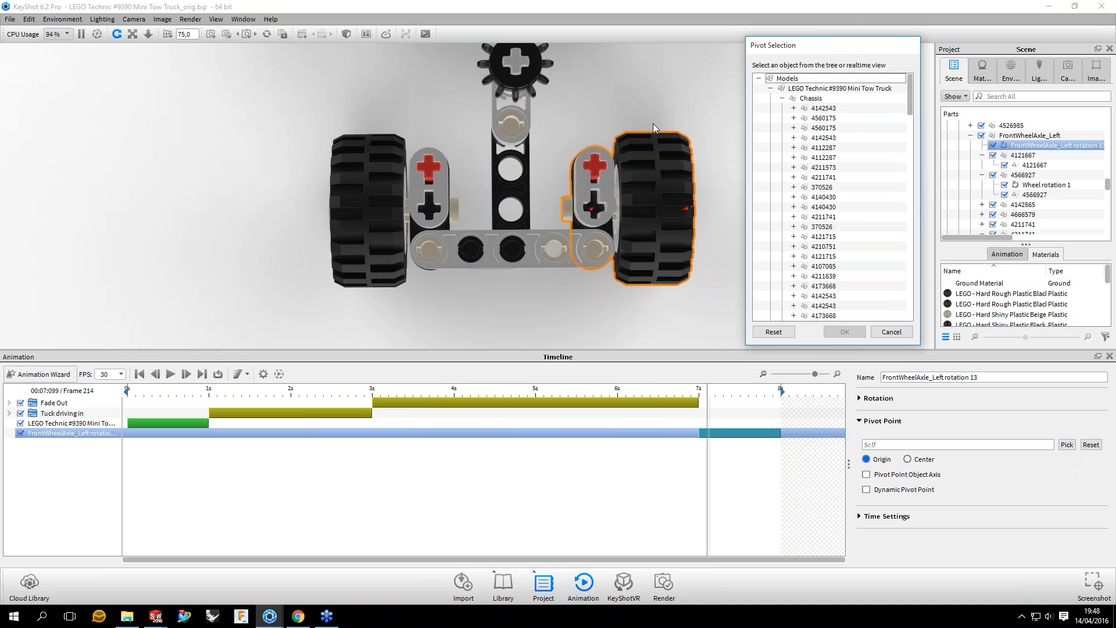
left_click(602, 185)
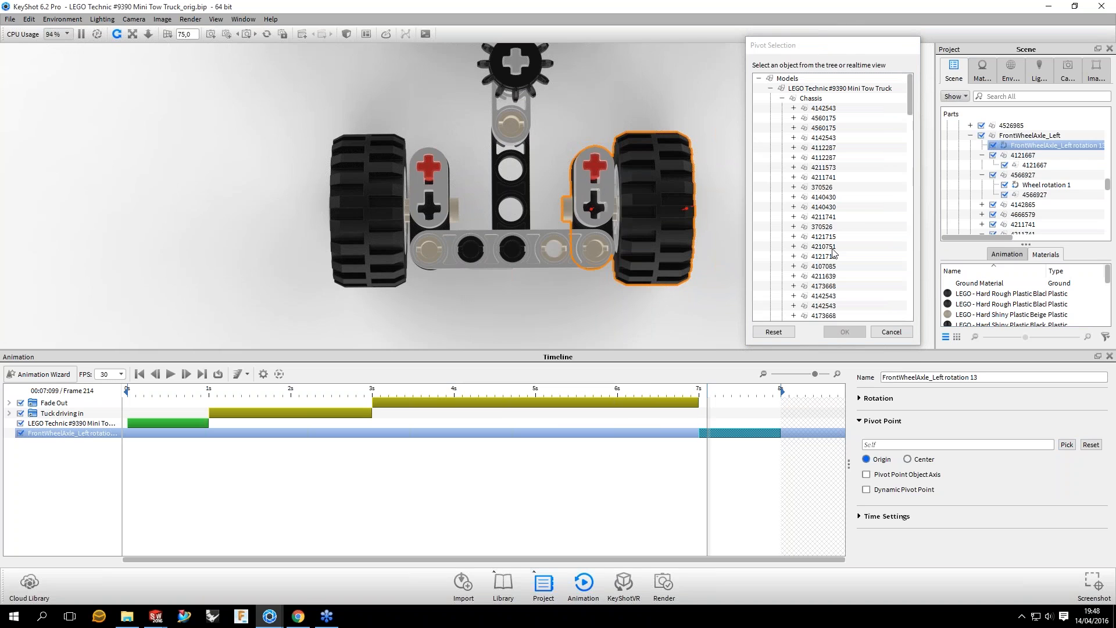
left_click(582, 214)
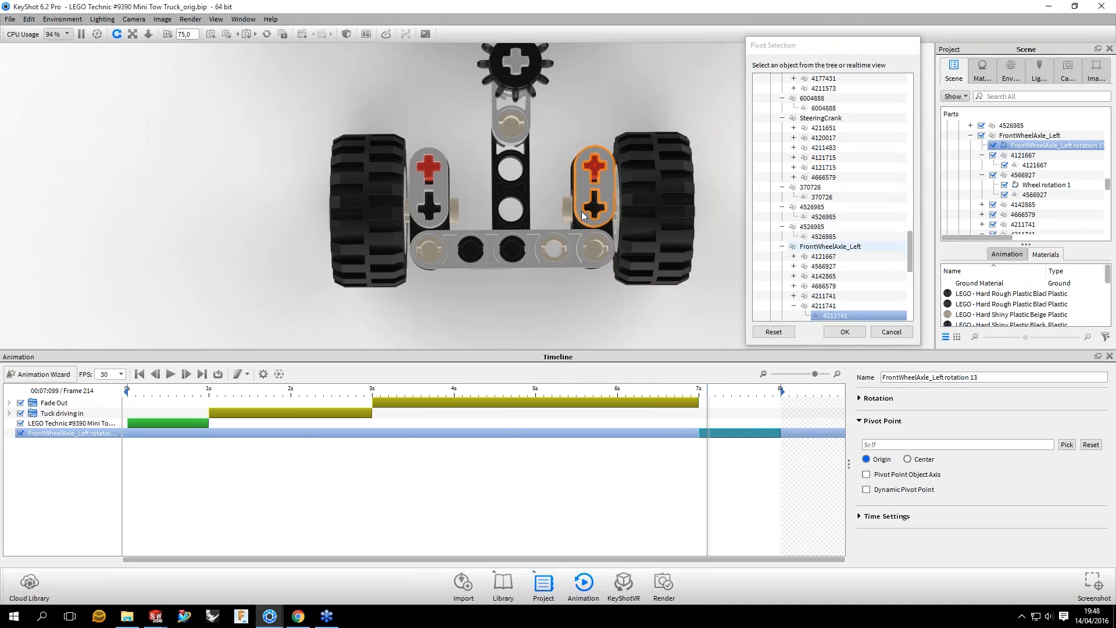
left_click(830, 246)
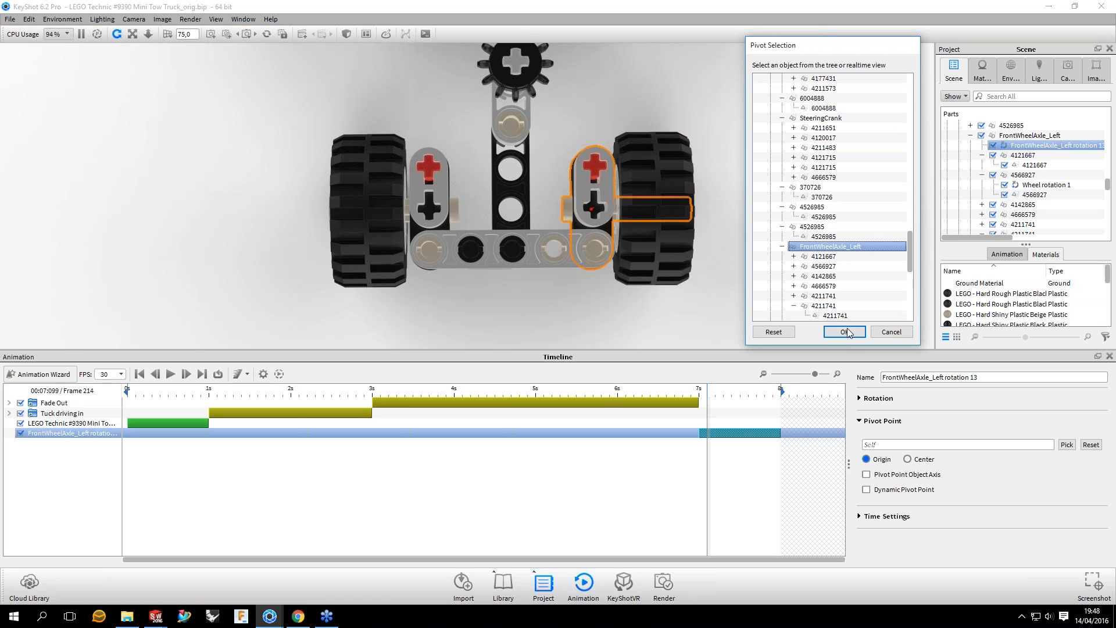
left_click(844, 331)
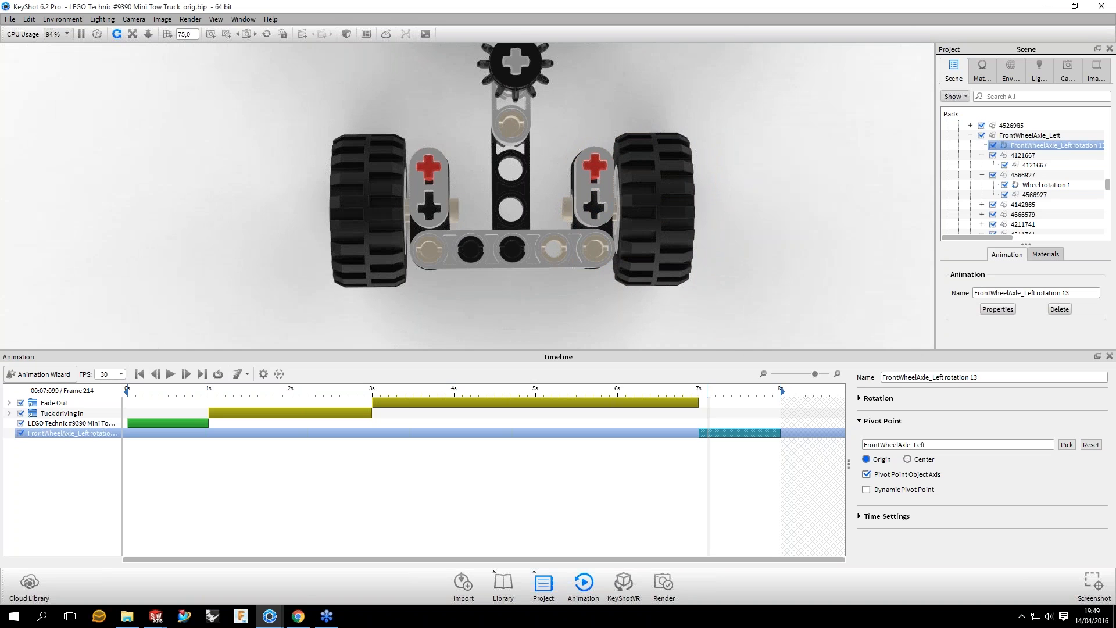
left_click_drag(707, 366, 777, 375)
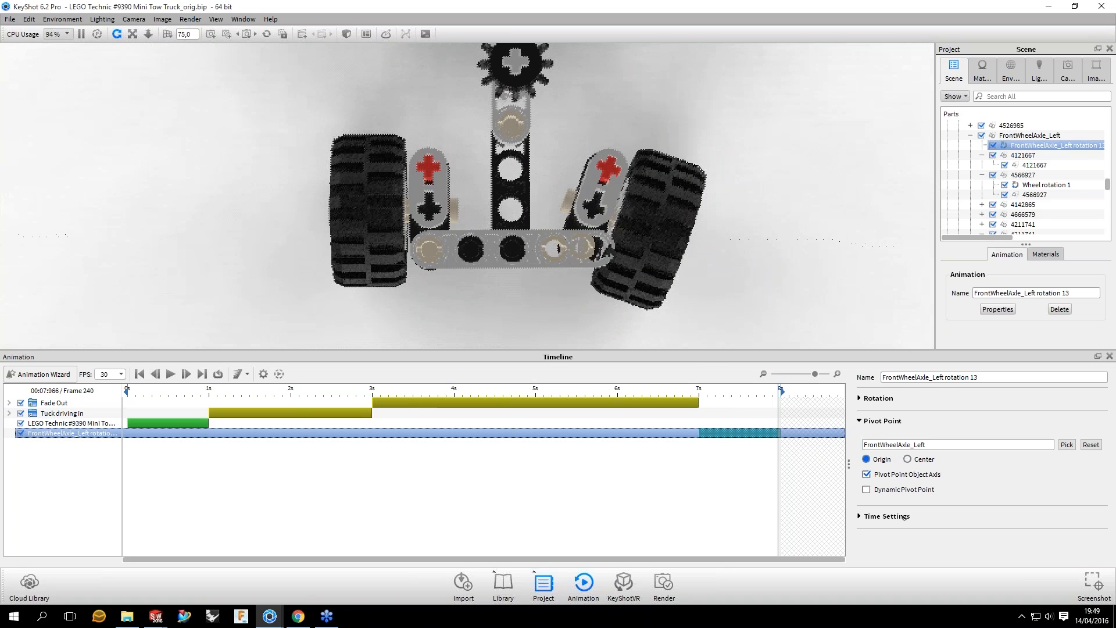
Step: Paste the left front axle rotation as a linked animation onto hub part 4211622 in the left front wheel
left_click_drag(605, 283, 494, 152)
left_click_drag(778, 392, 747, 391)
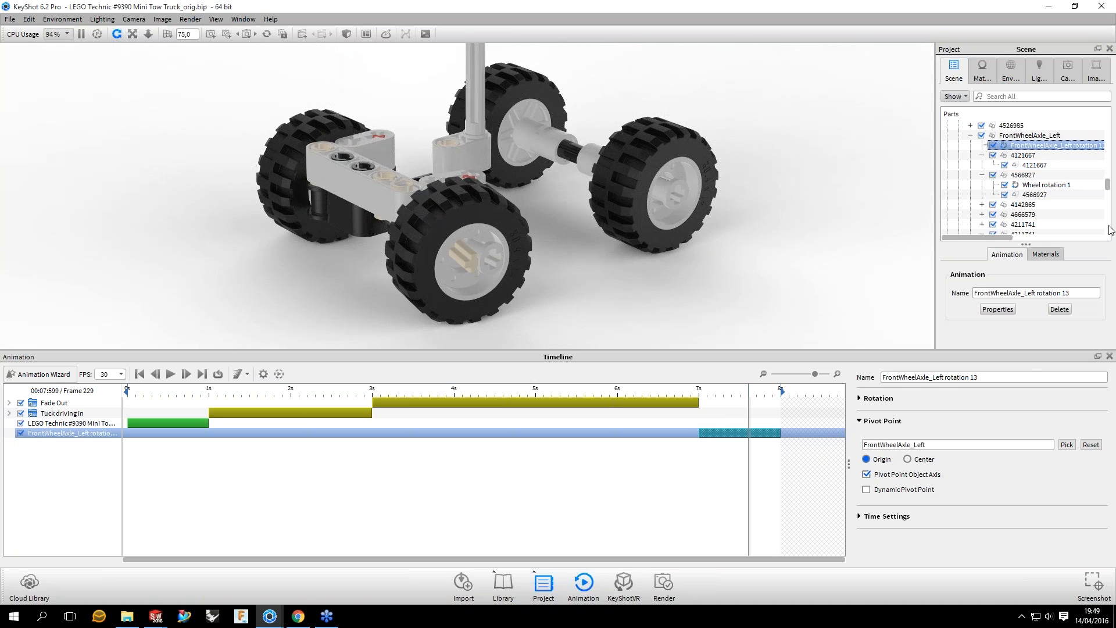
left_click(487, 256)
right_click(1016, 208)
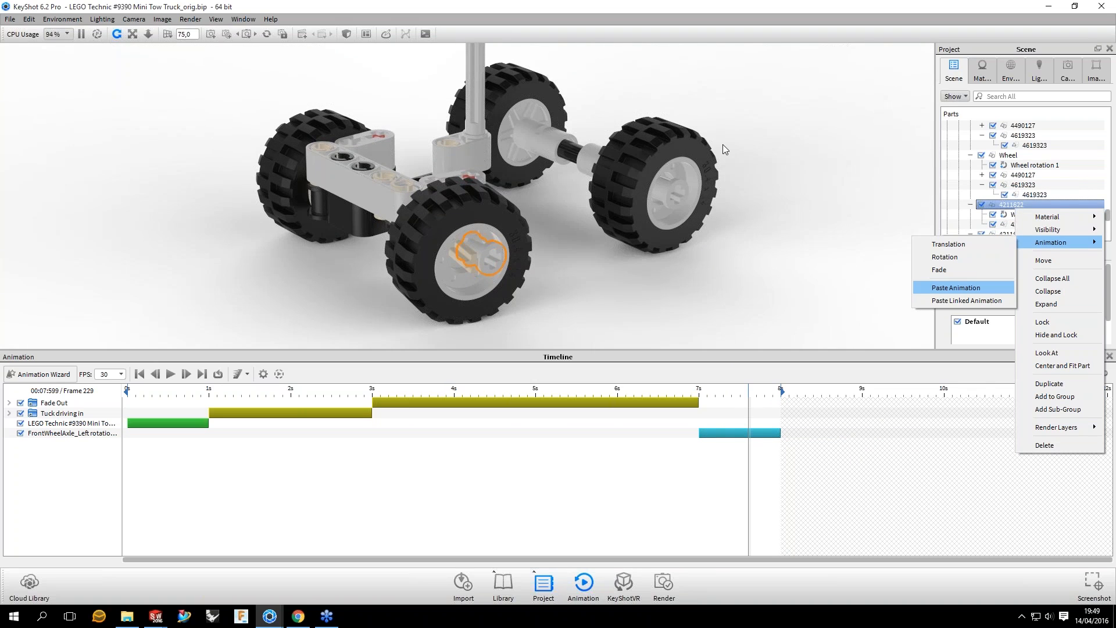
left_click(966, 300)
left_click_drag(781, 237, 843, 332)
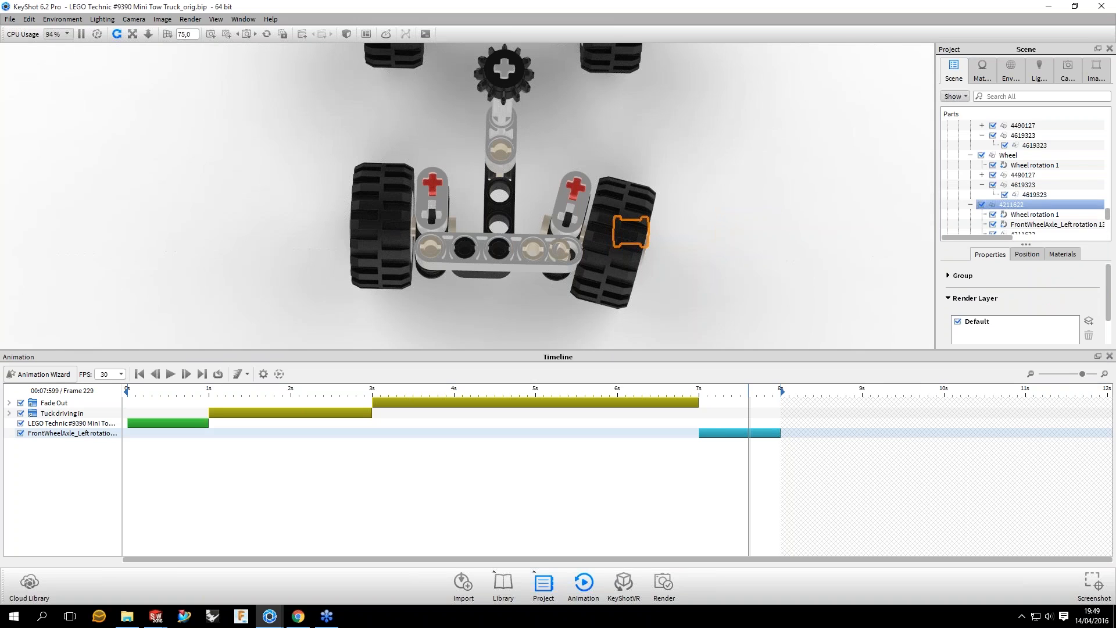
Step: Add a rotation animation to the FrontWheelAxle_Right group and place it from 7 to 8 seconds on the timeline
left_click(453, 433)
left_click(636, 212)
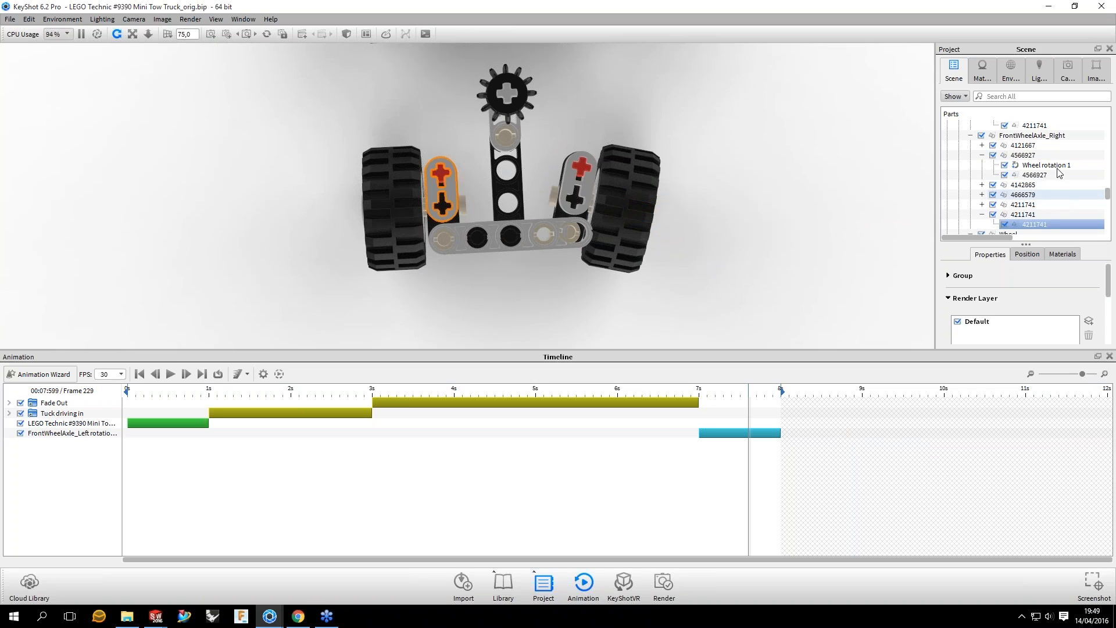
right_click(1024, 136)
mouse_move(1071, 173)
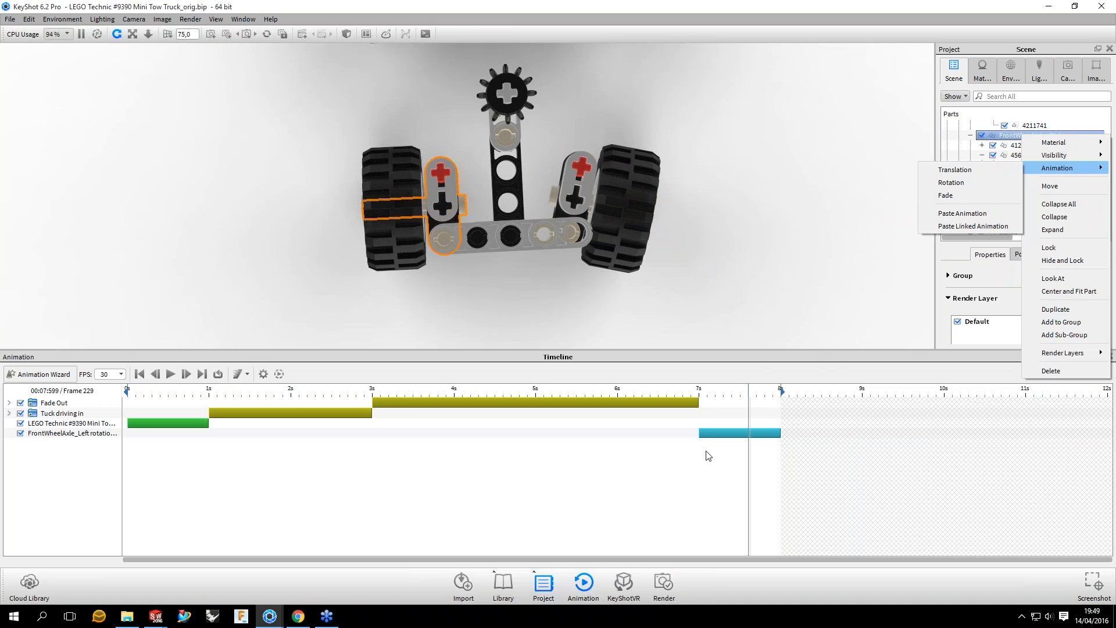
left_click(950, 183)
left_click_drag(797, 442, 748, 442)
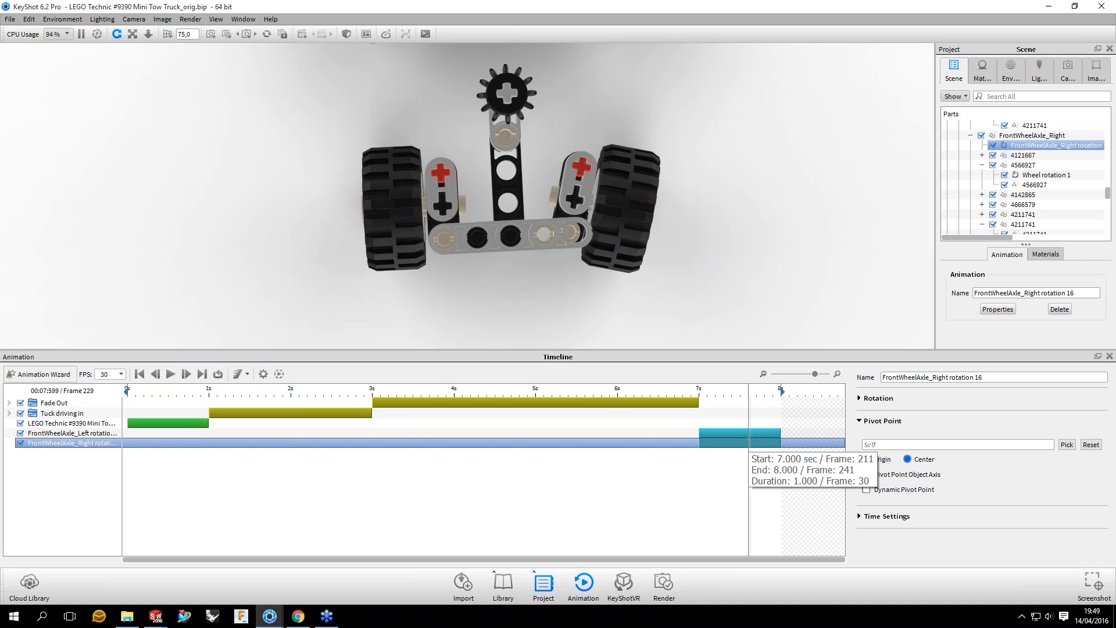
Step: Set the right front axle rotation to -20 degrees about the Y axis, previewing it at frame 227
left_click_drag(748, 392, 718, 391)
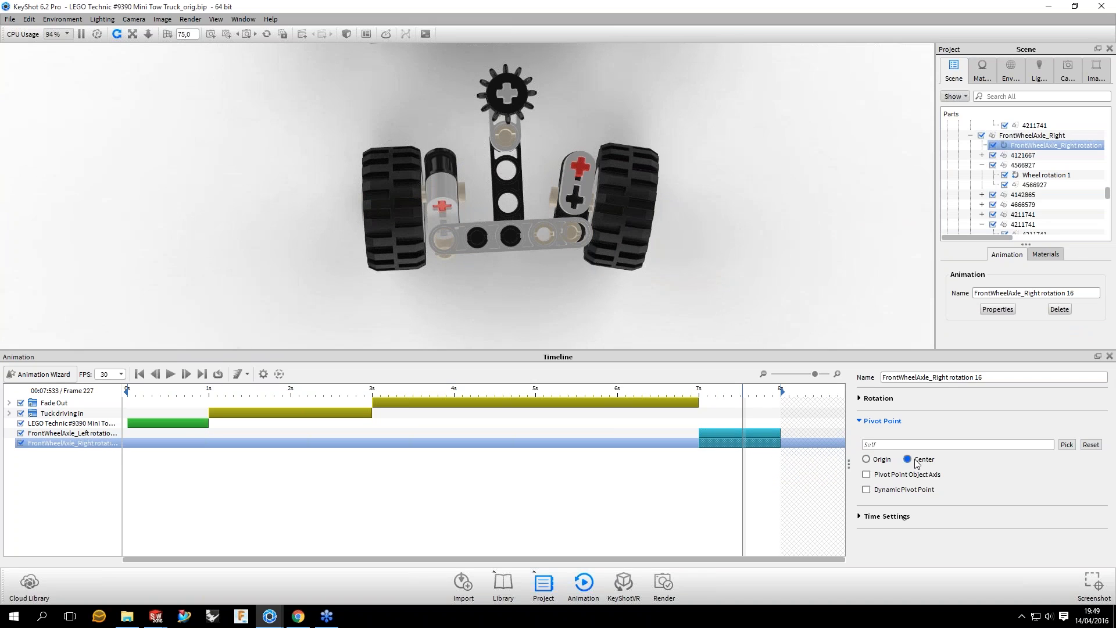
left_click(872, 398)
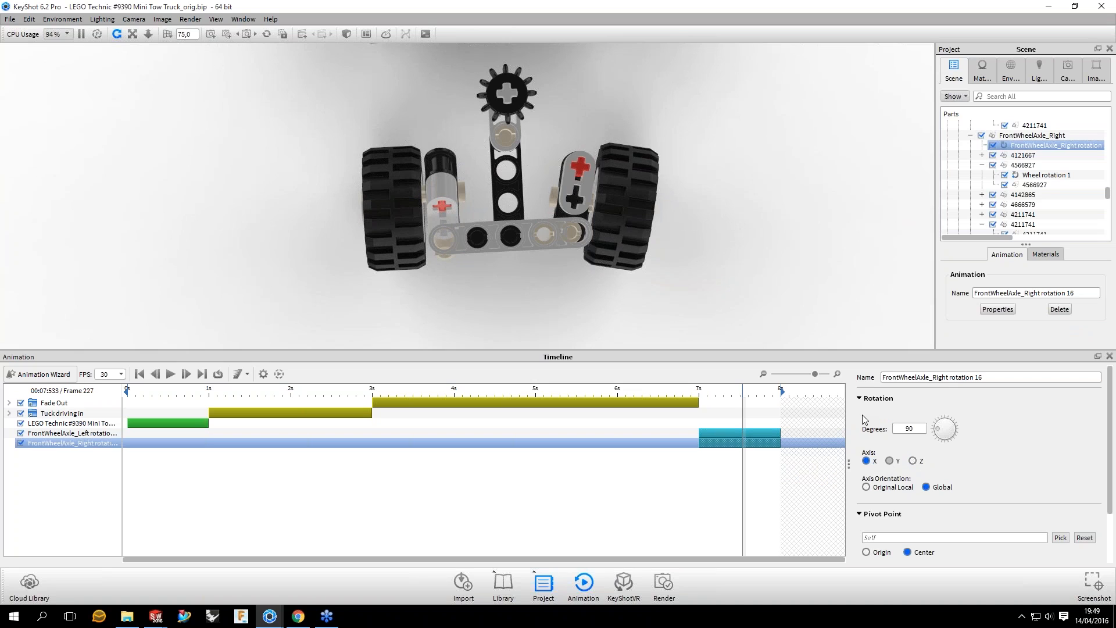
left_click(889, 461)
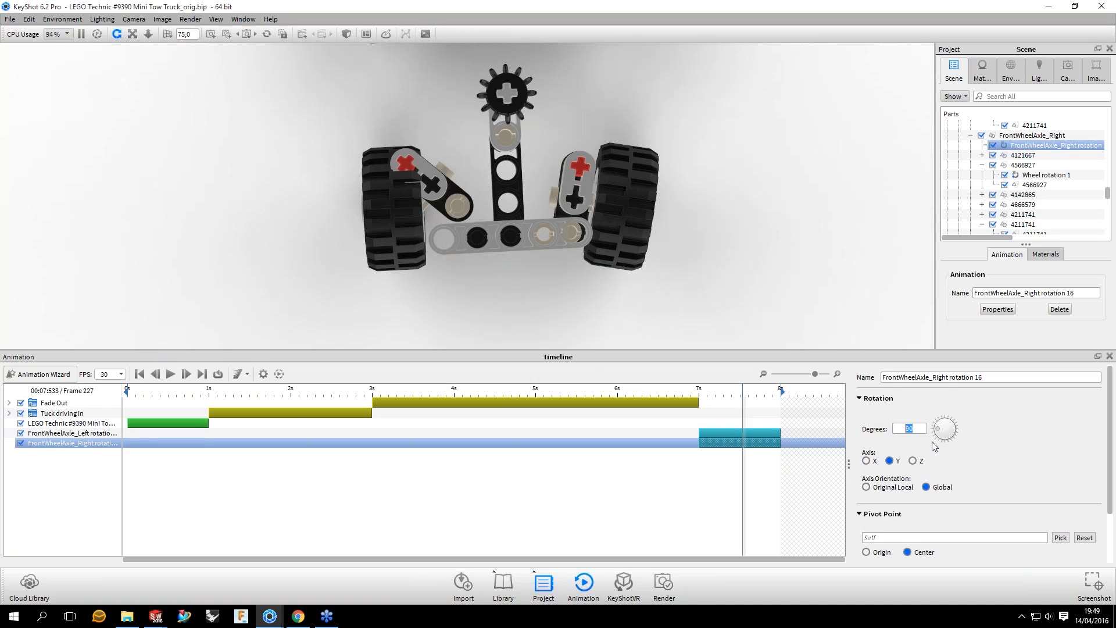
type("-20")
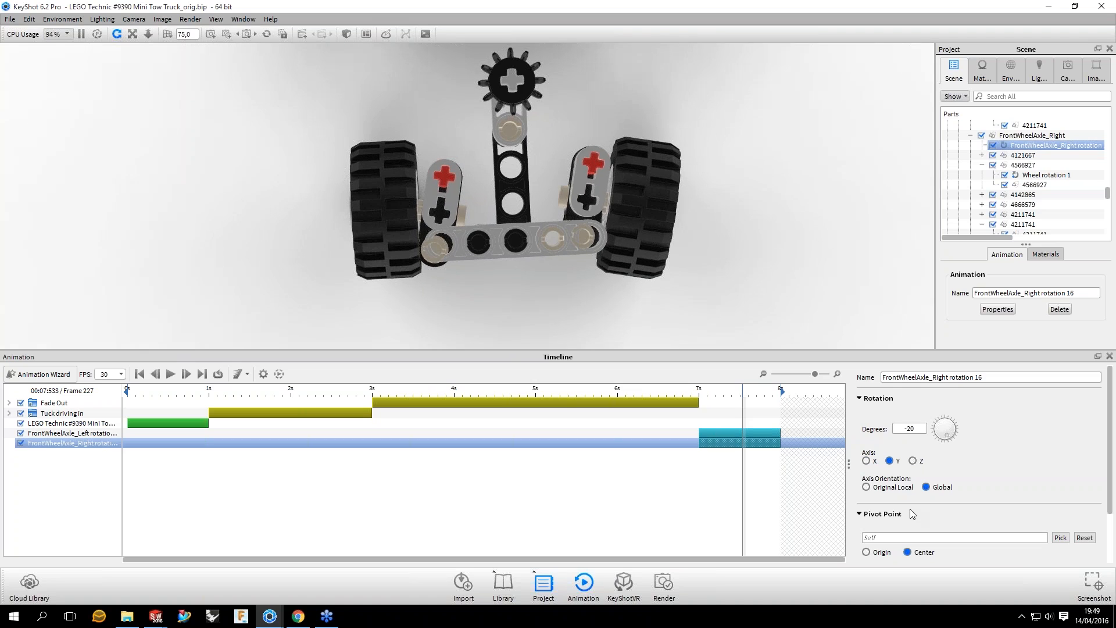
Step: Set the right front axle rotation's pivot point to the FrontWheelAxle_Right group
scroll(909, 508, "down", 2)
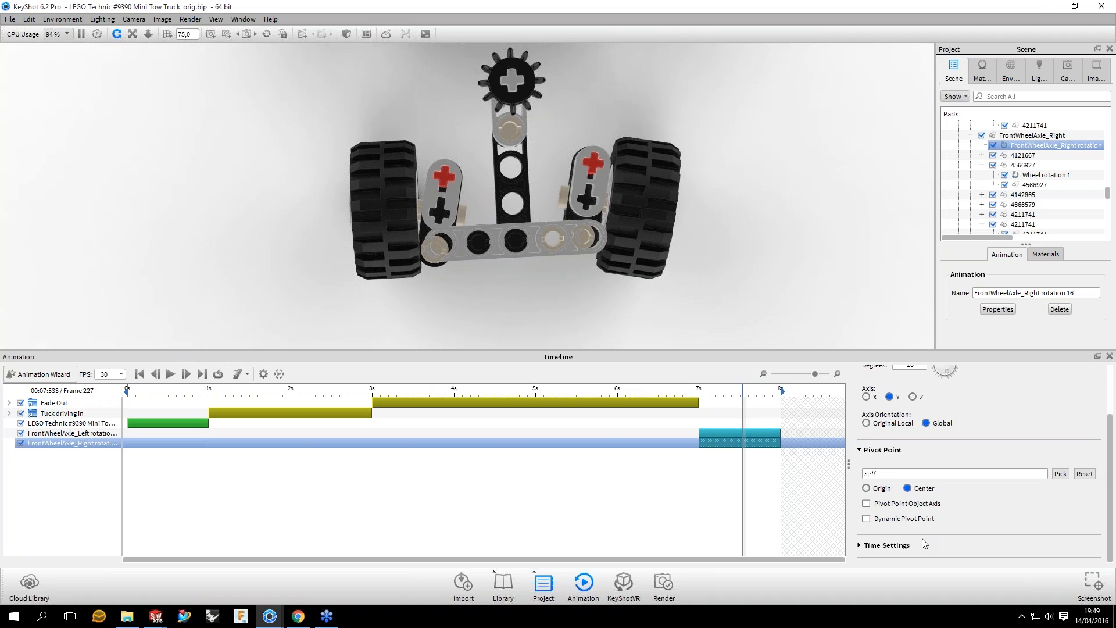
scroll(951, 504, "down", 2)
left_click(866, 477)
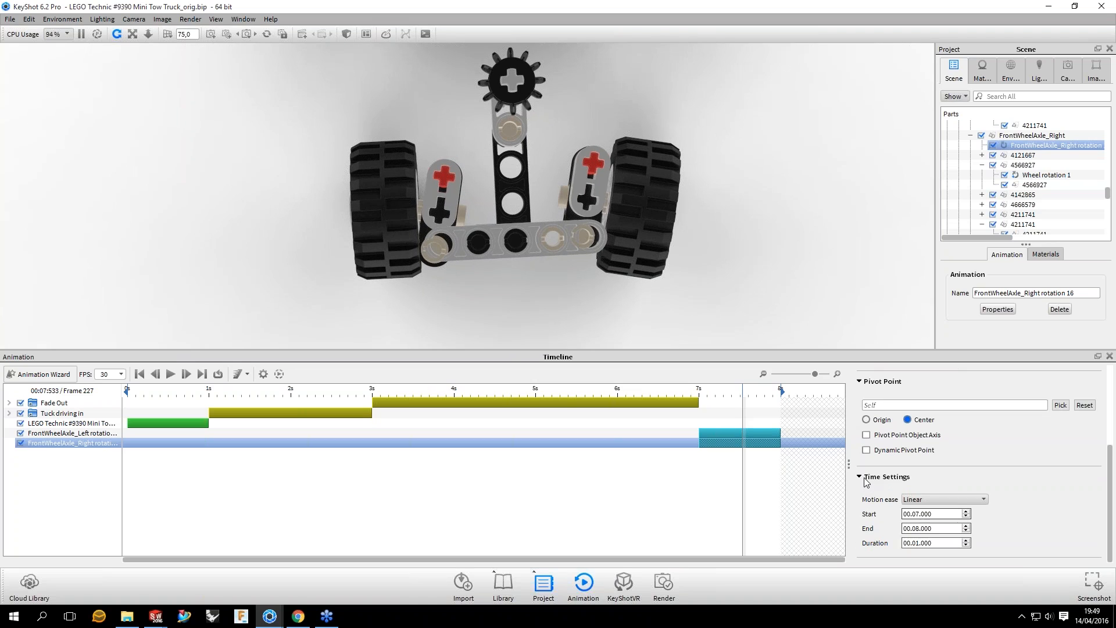
left_click(865, 479)
left_click(1061, 474)
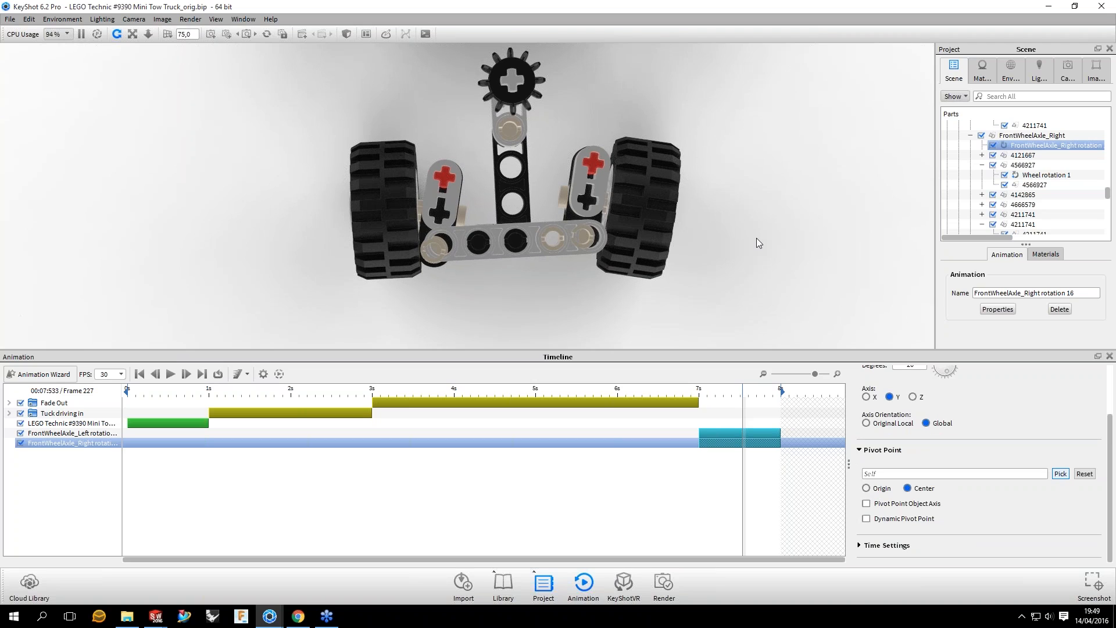
left_click(451, 191)
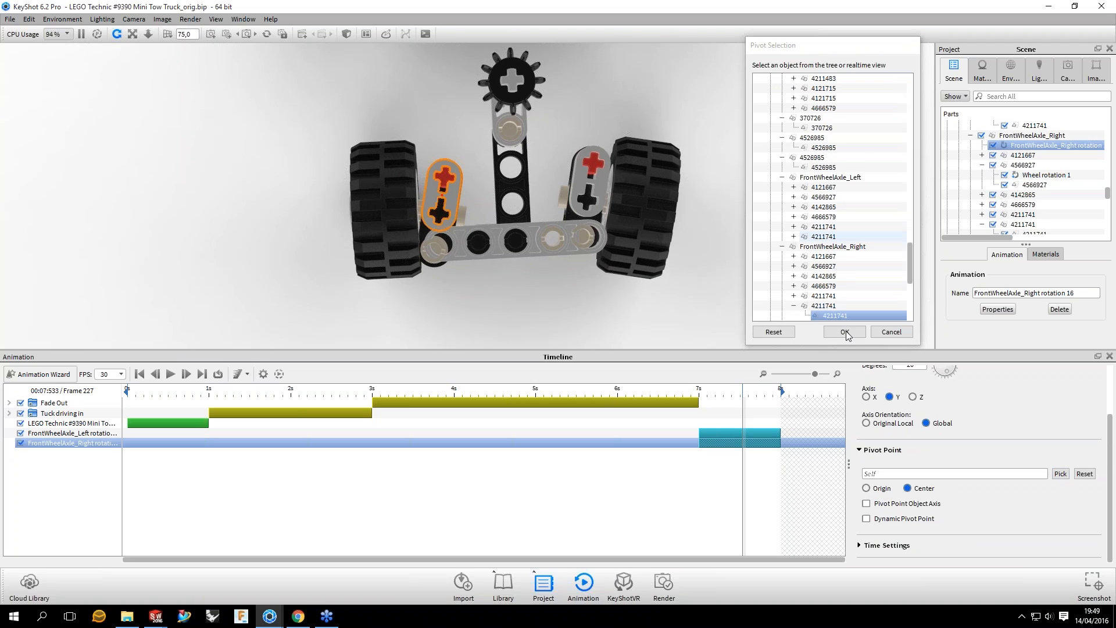
left_click(846, 336)
left_click(844, 332)
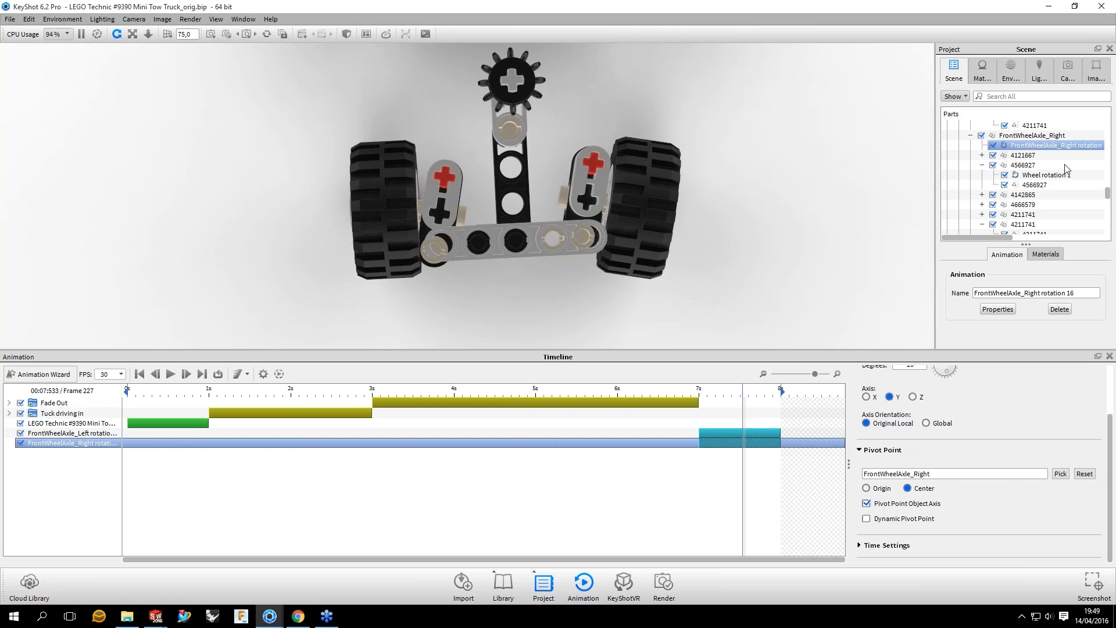
Step: Paste the right front axle rotation as a linked animation onto the right front Wheel group and its hub part 4211622
right_click(1007, 187)
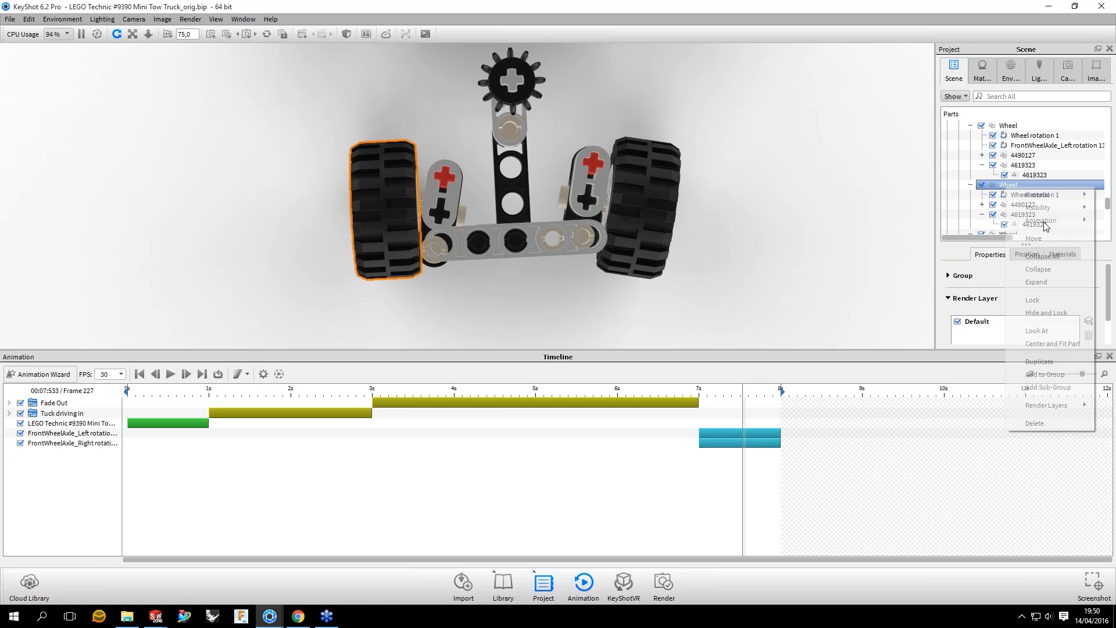
mouse_move(1044, 222)
left_click_drag(387, 230, 641, 259)
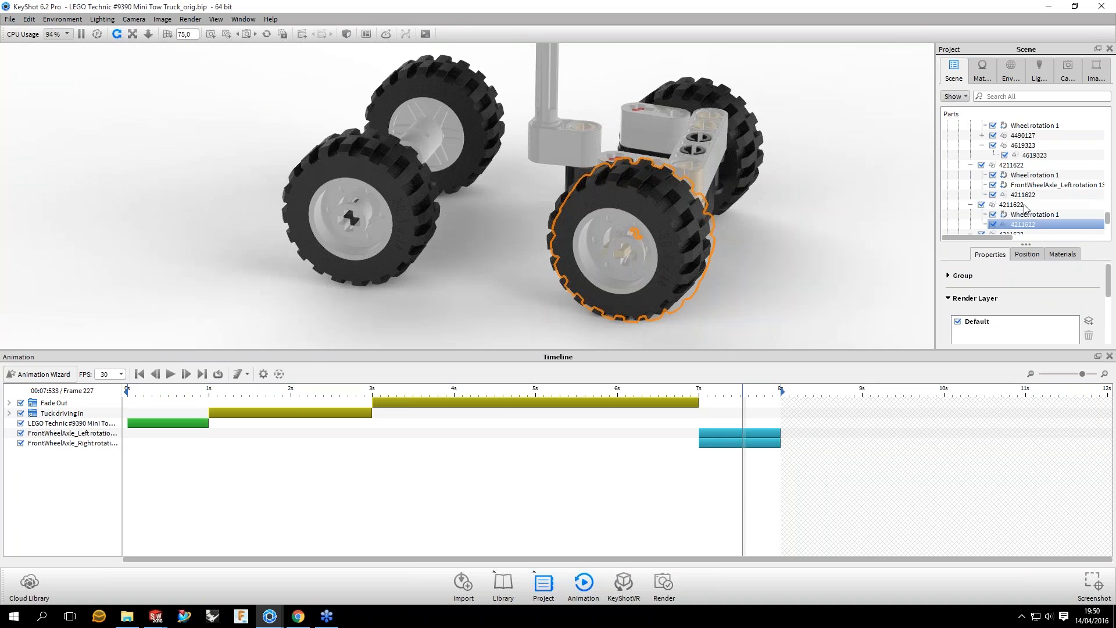
right_click(1025, 206)
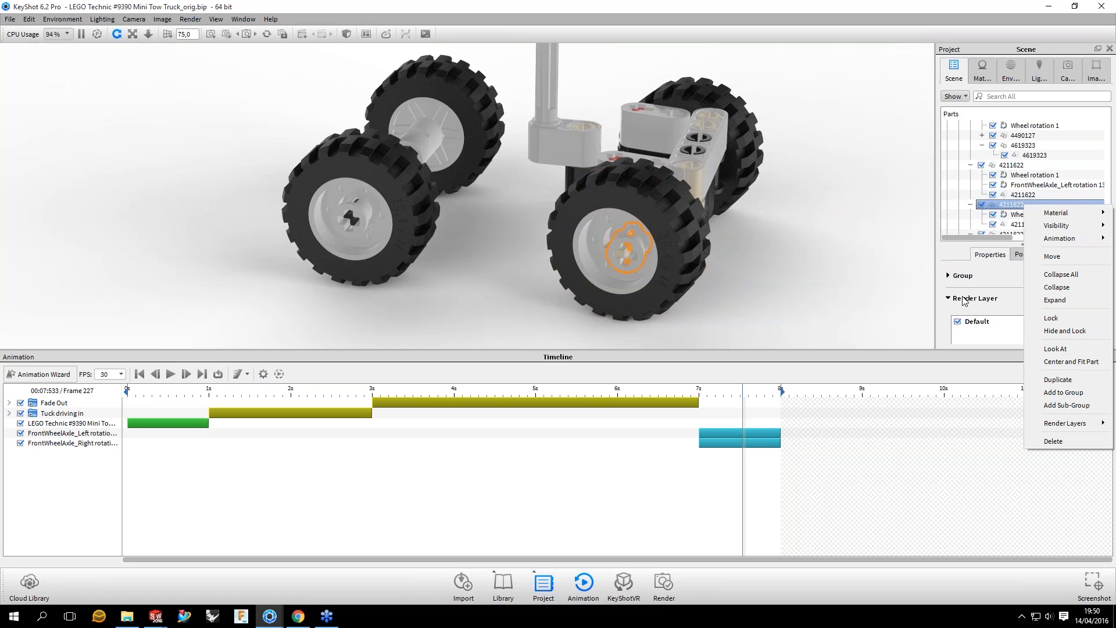
mouse_move(1059, 237)
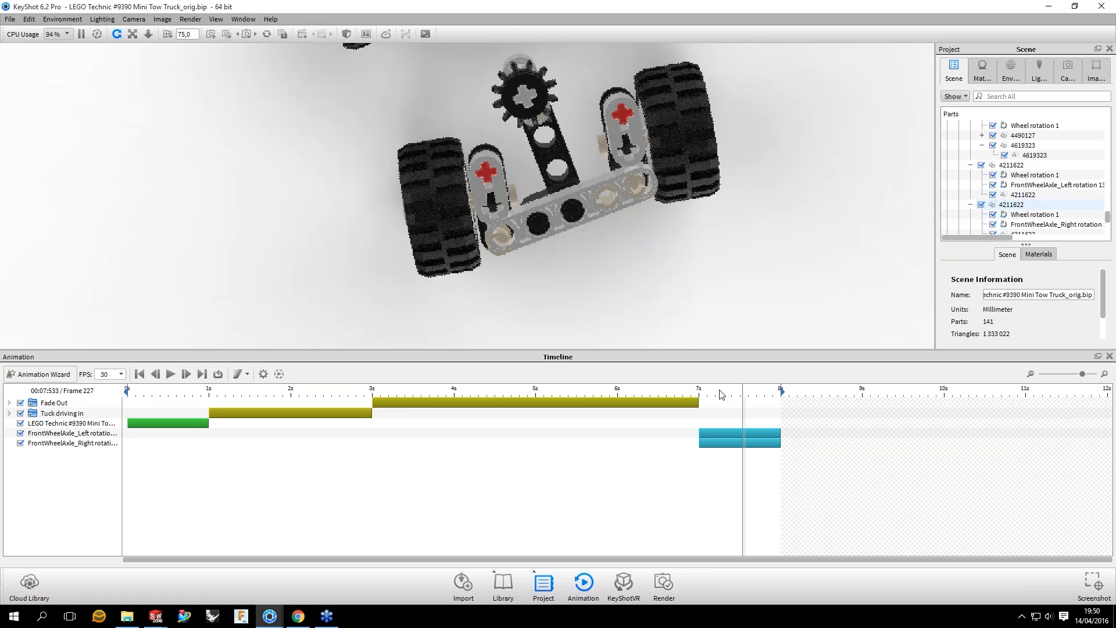
Step: Preview the steering of both front wheels from below between 7 and 8 seconds, ending at frame 211
left_click(716, 390)
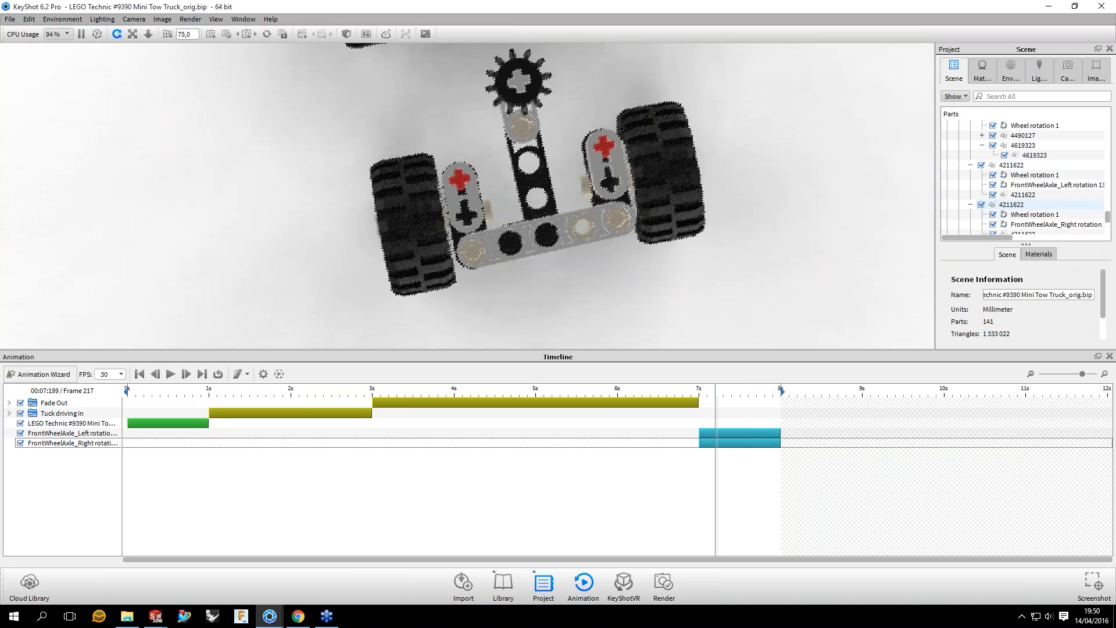
left_click_drag(715, 391, 780, 390)
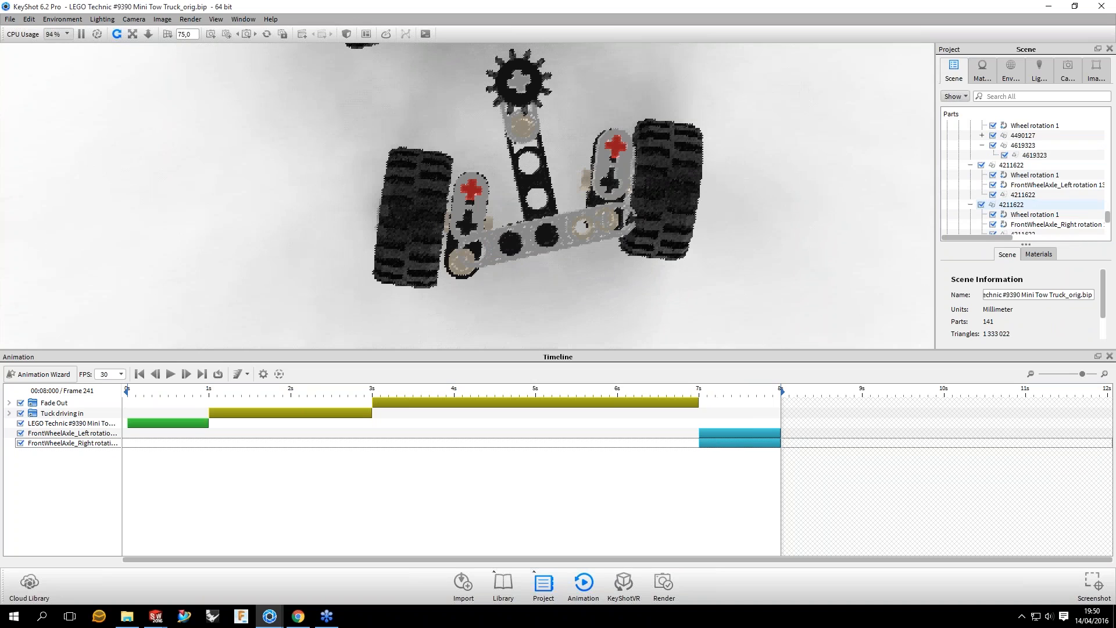
left_click_drag(690, 108, 661, 107)
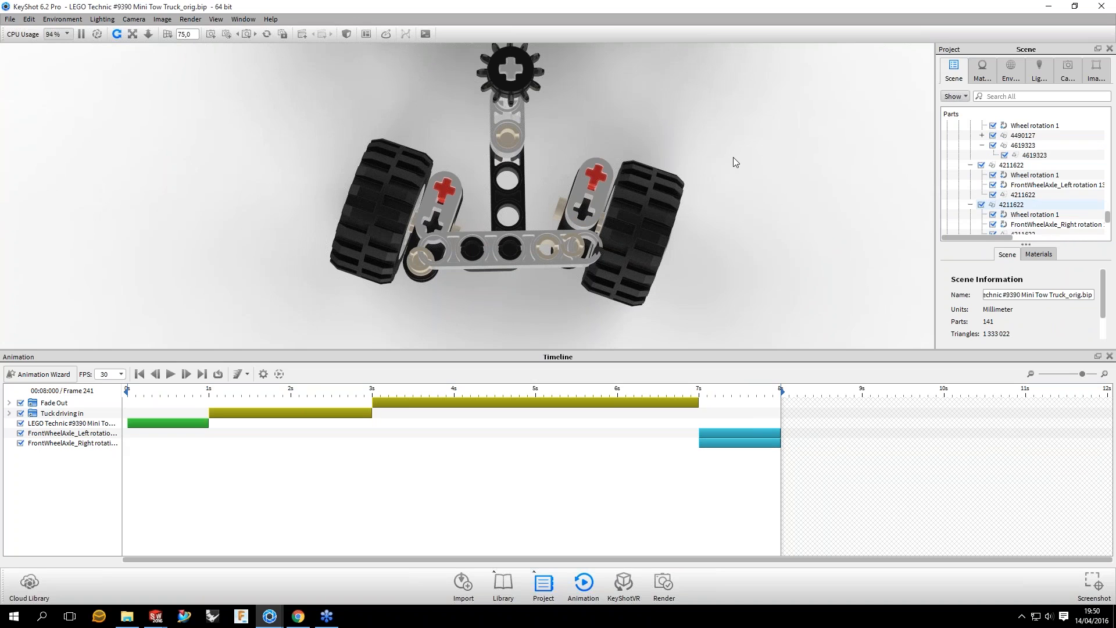
left_click_drag(733, 157, 731, 392)
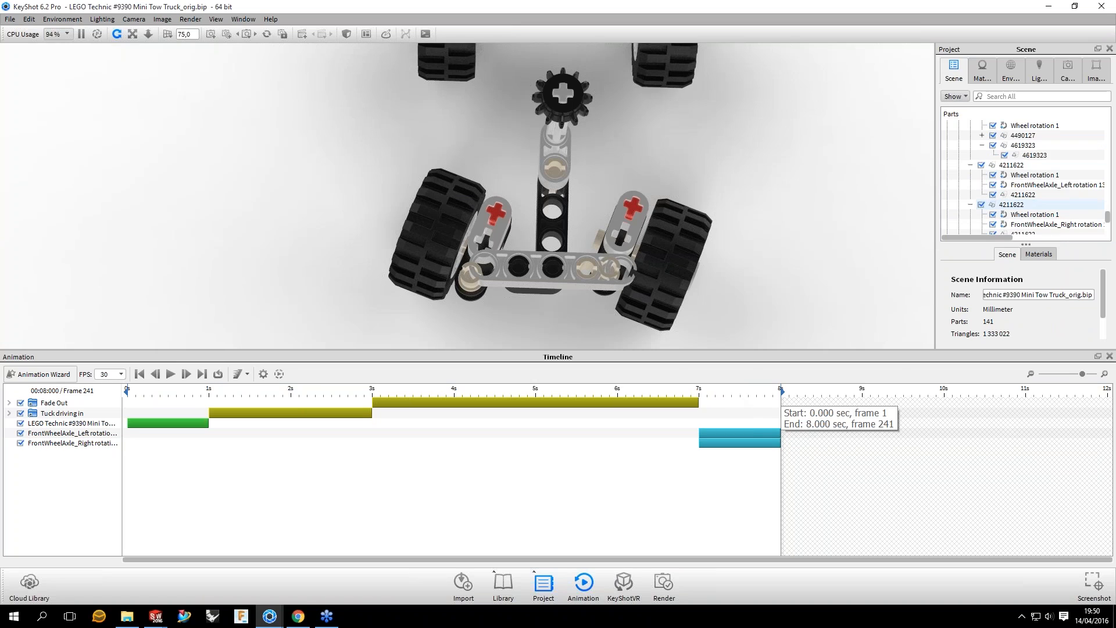
left_click_drag(780, 395, 698, 423)
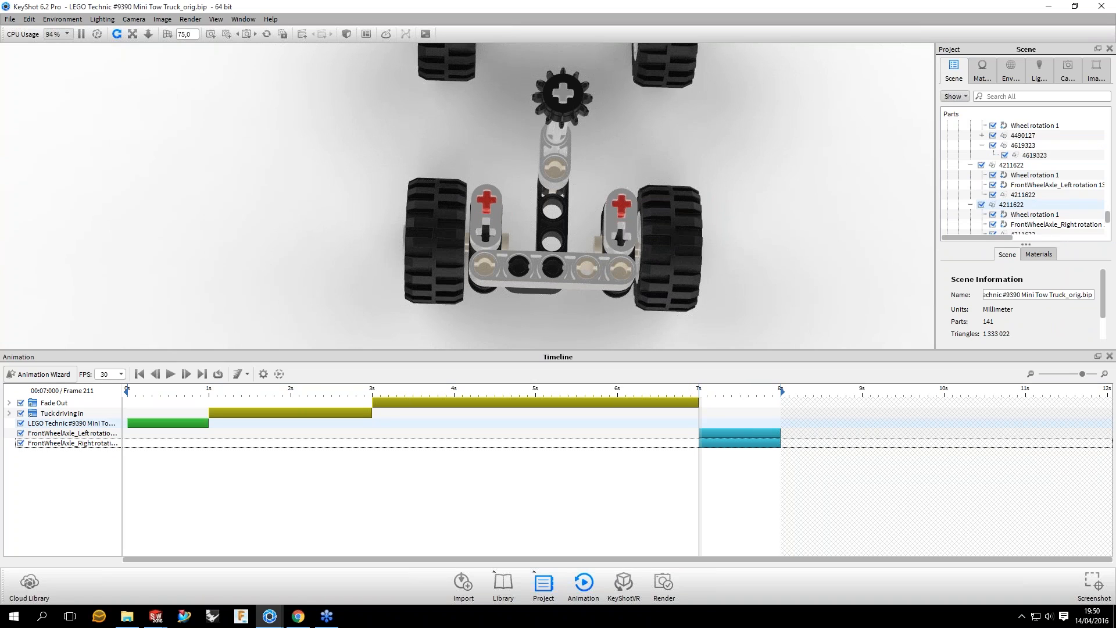
Step: Check the left front axle rotation's settings, select the SteeringCrank group, and preview it at frame 223
left_click(725, 433)
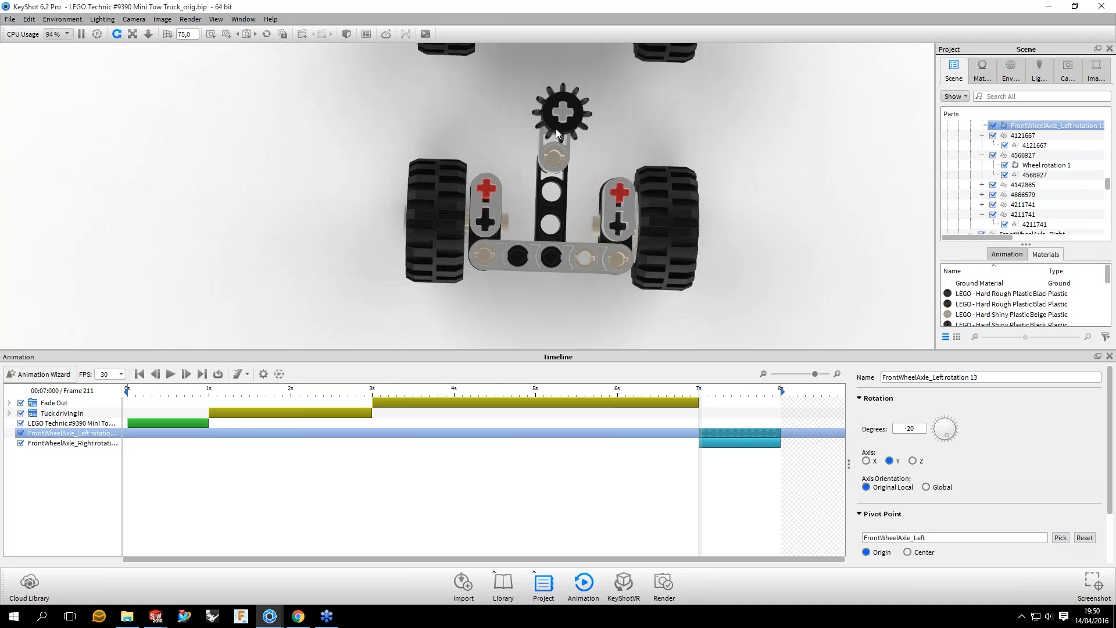
left_click(571, 259)
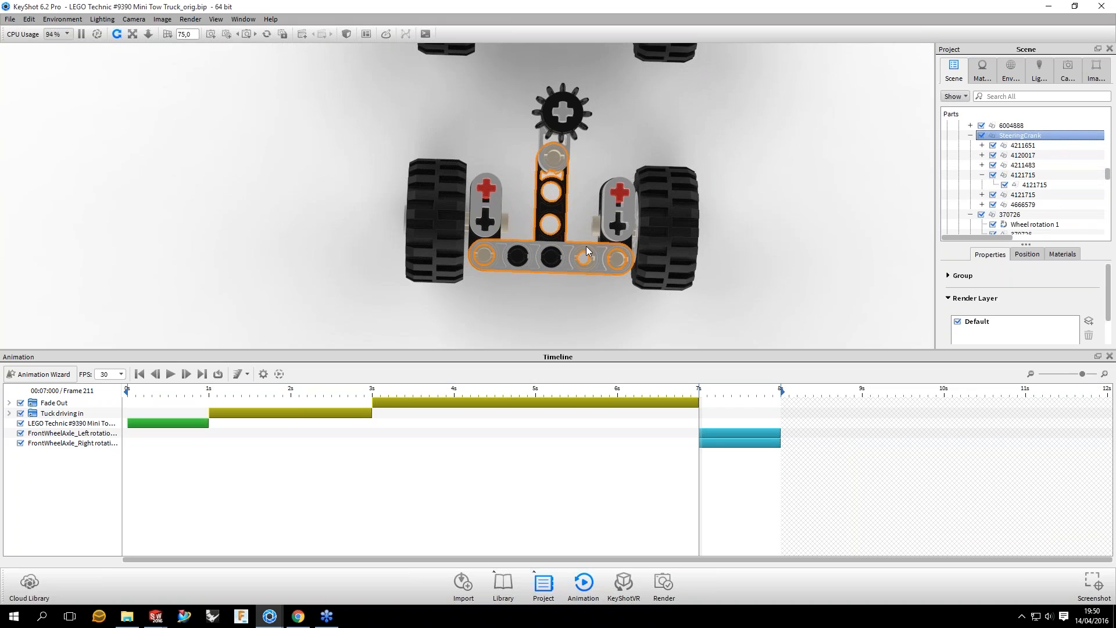
left_click(731, 414)
left_click(731, 393)
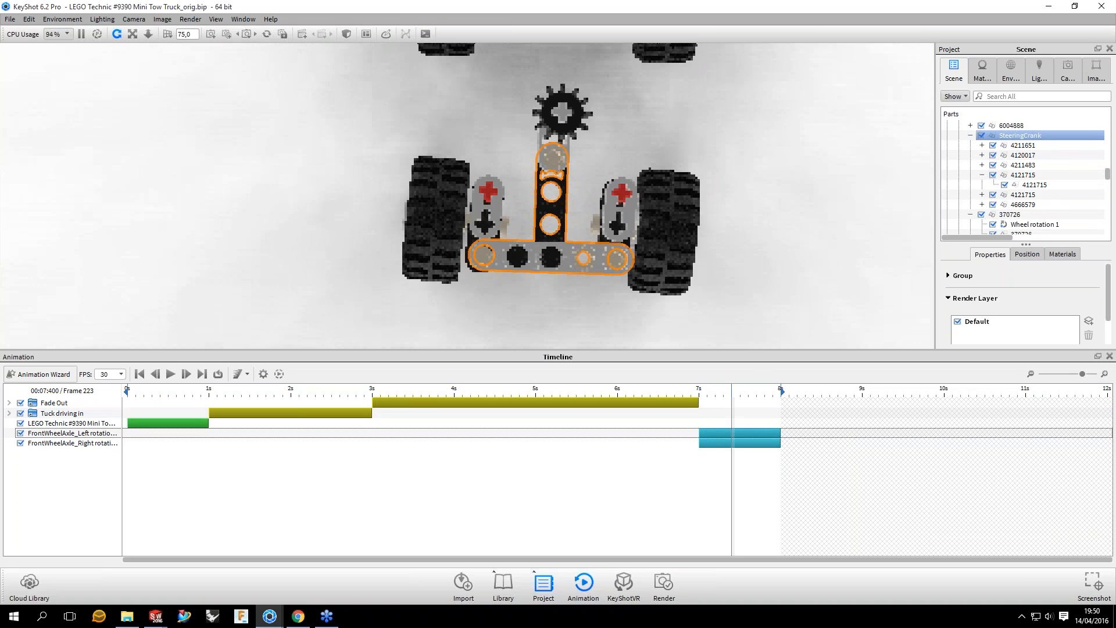
Step: Copy the left front axle rotation and paste it as a linked animation onto the SteeringCrank group
left_click_drag(731, 392, 775, 392)
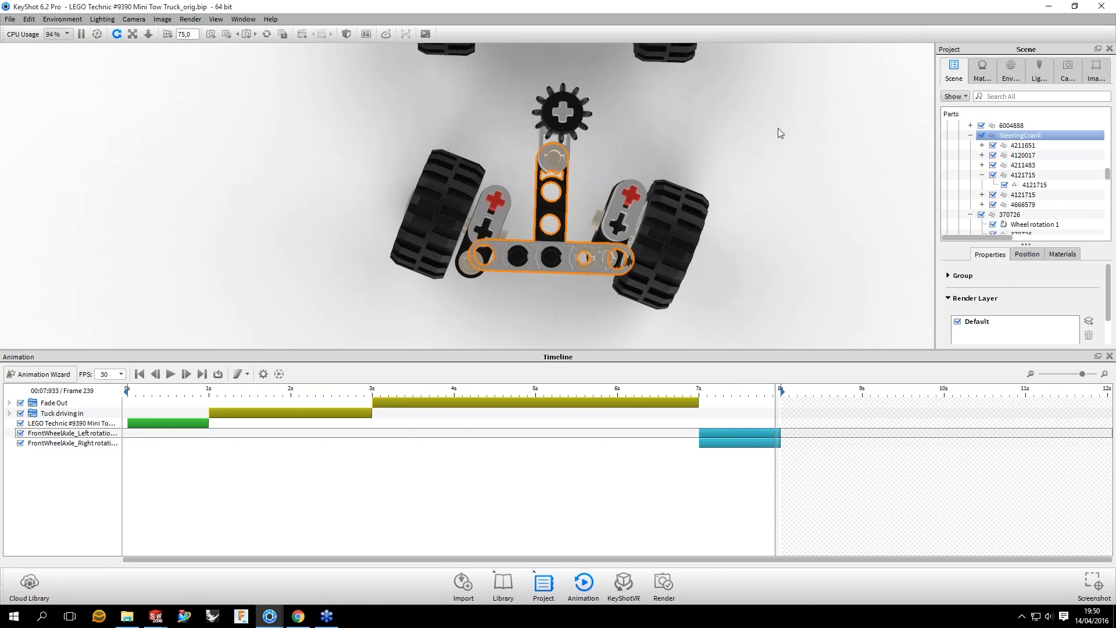
left_click_drag(778, 128, 777, 100)
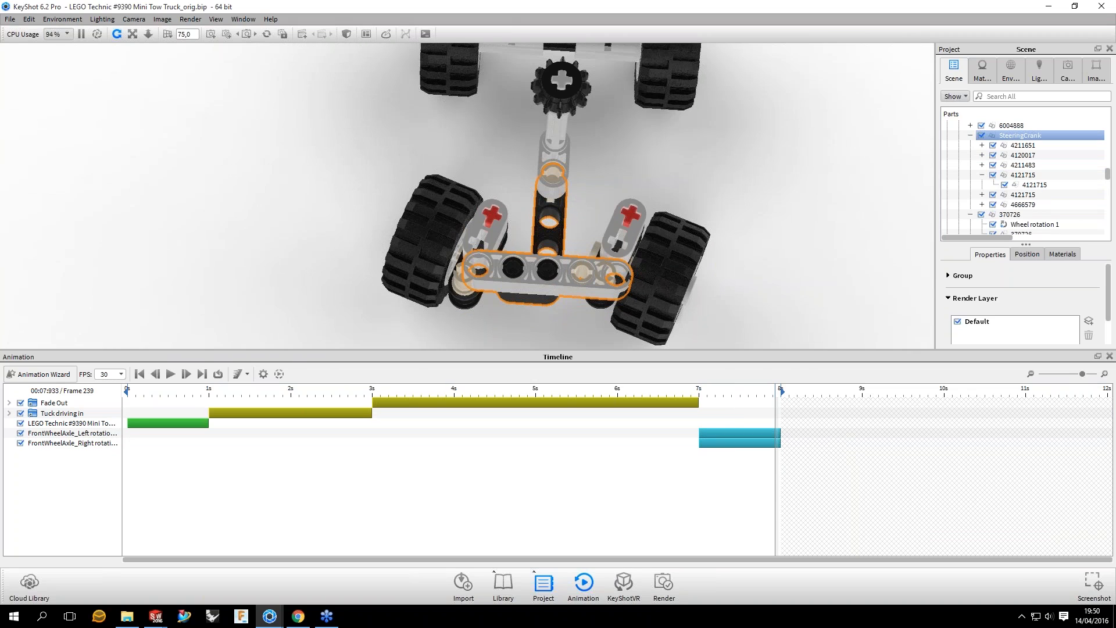
right_click(734, 433)
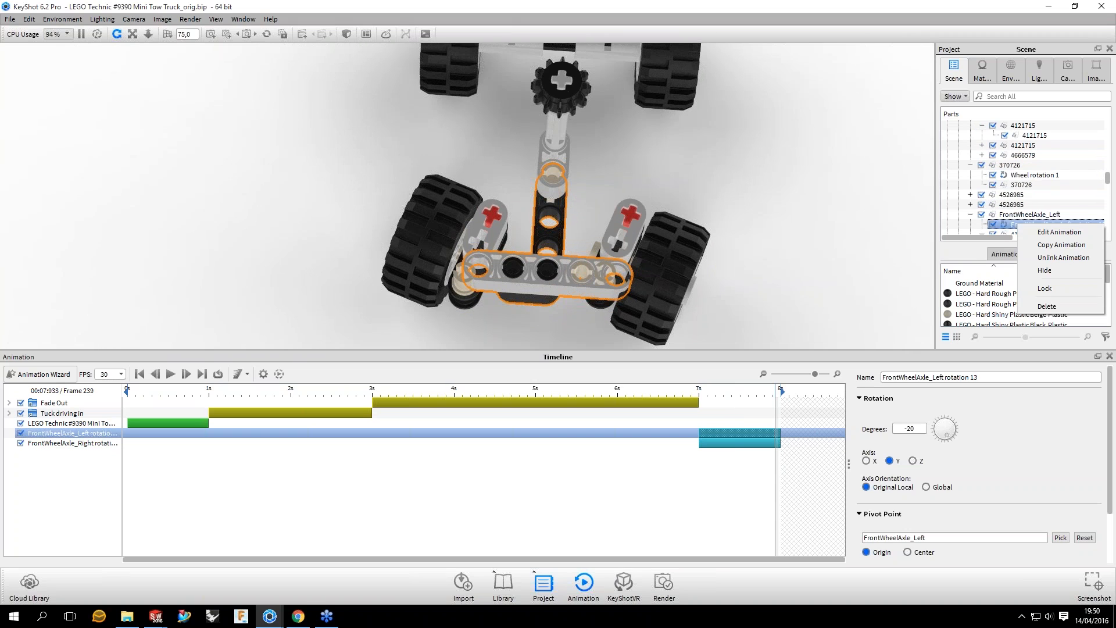
left_click(1061, 245)
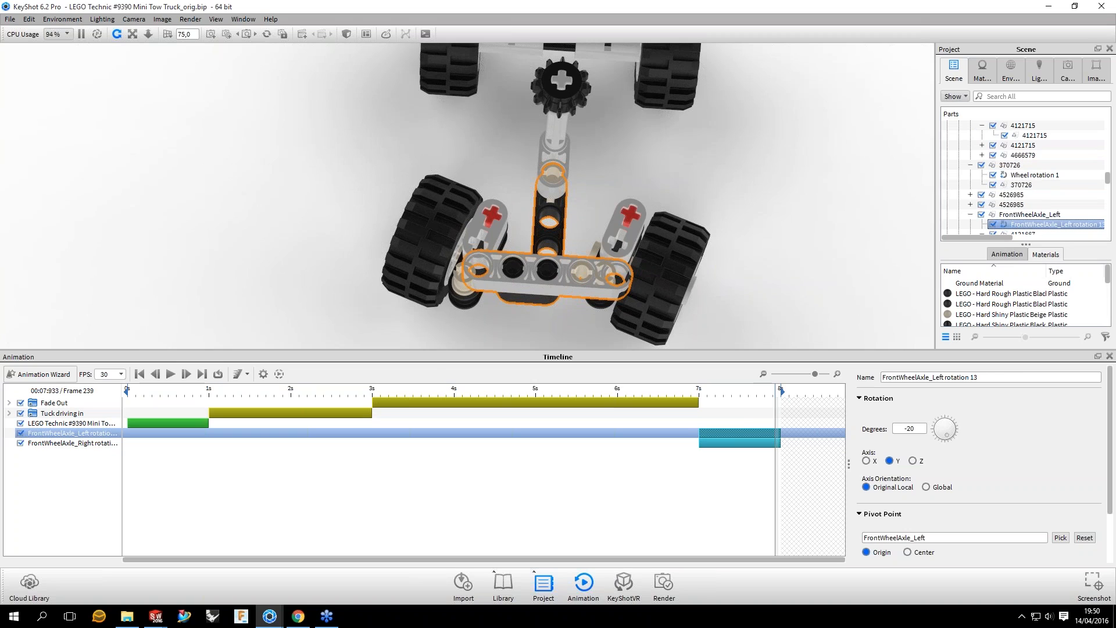
left_click(1081, 187)
left_click(550, 235)
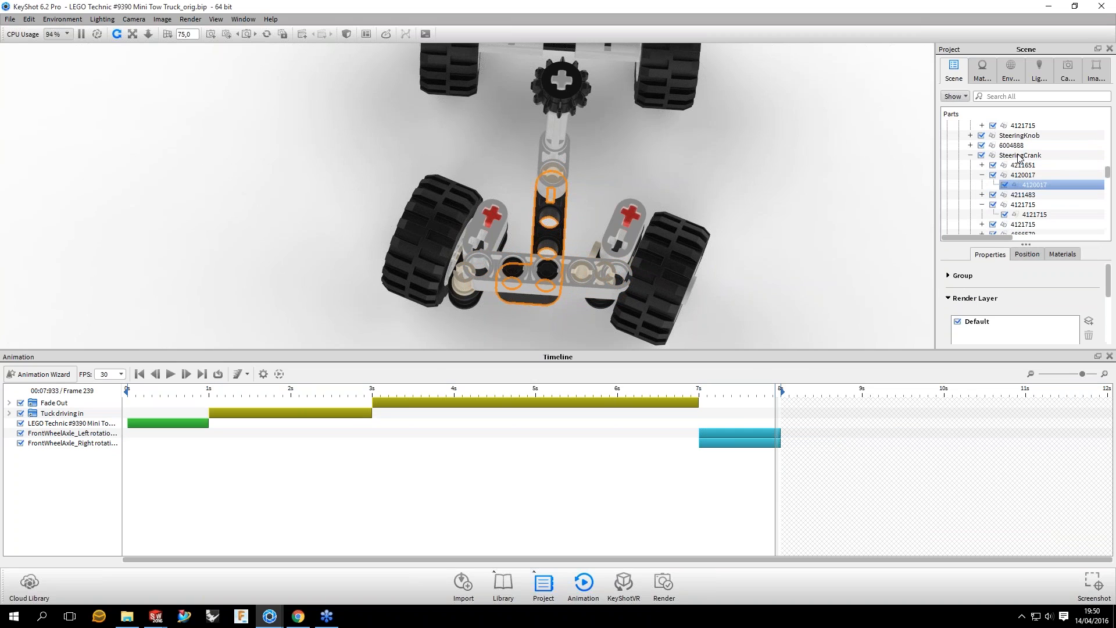
right_click(1018, 156)
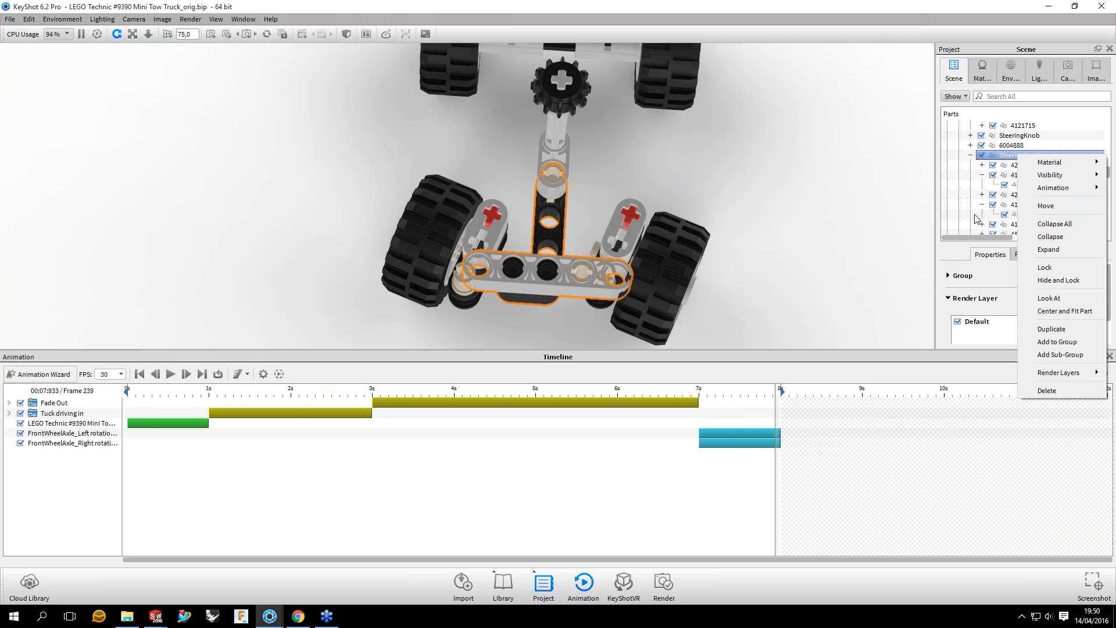
mouse_move(1053, 188)
left_click(942, 246)
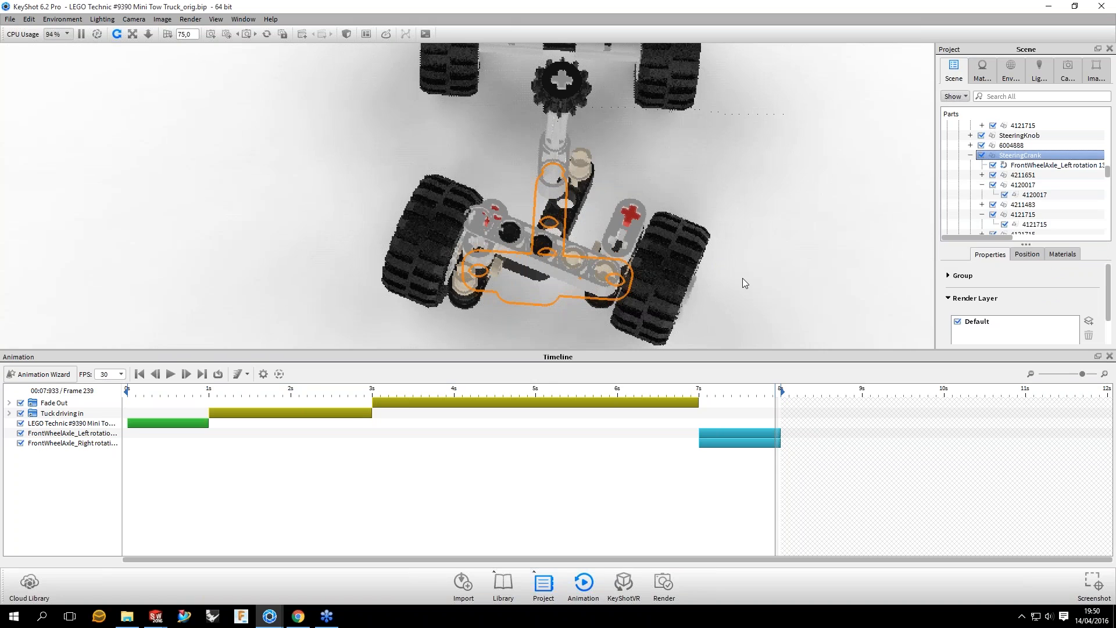
left_click(742, 279)
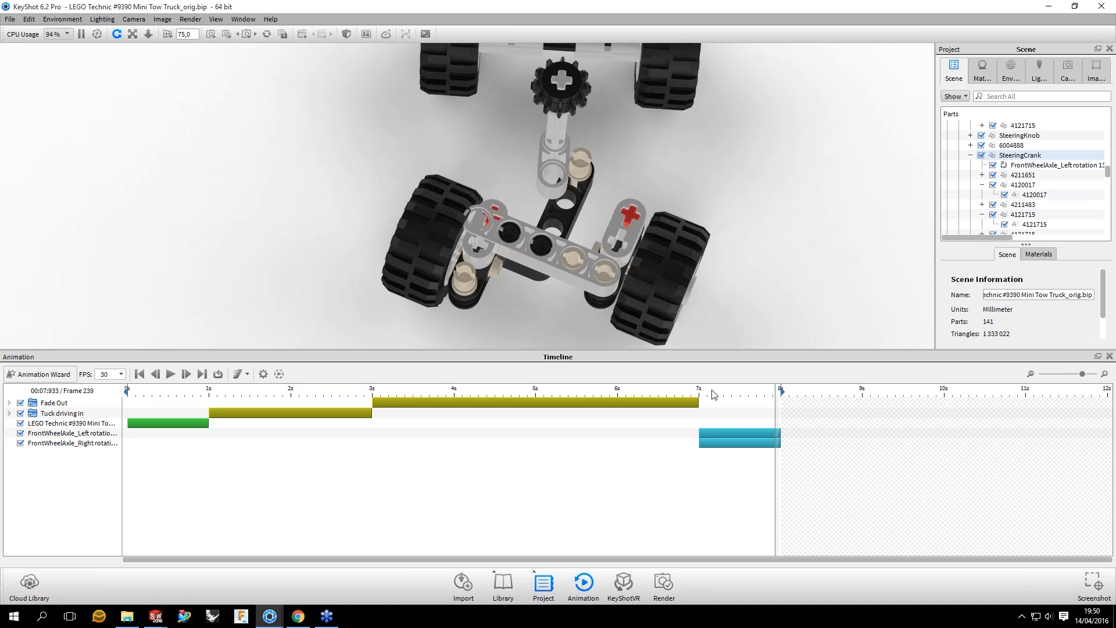
Step: Preview the steering crank's linked rotation from below between 7 and 8 seconds, with the SteeringCrank group selected, ending at frame 211
left_click(704, 433)
left_click_drag(705, 414, 781, 415)
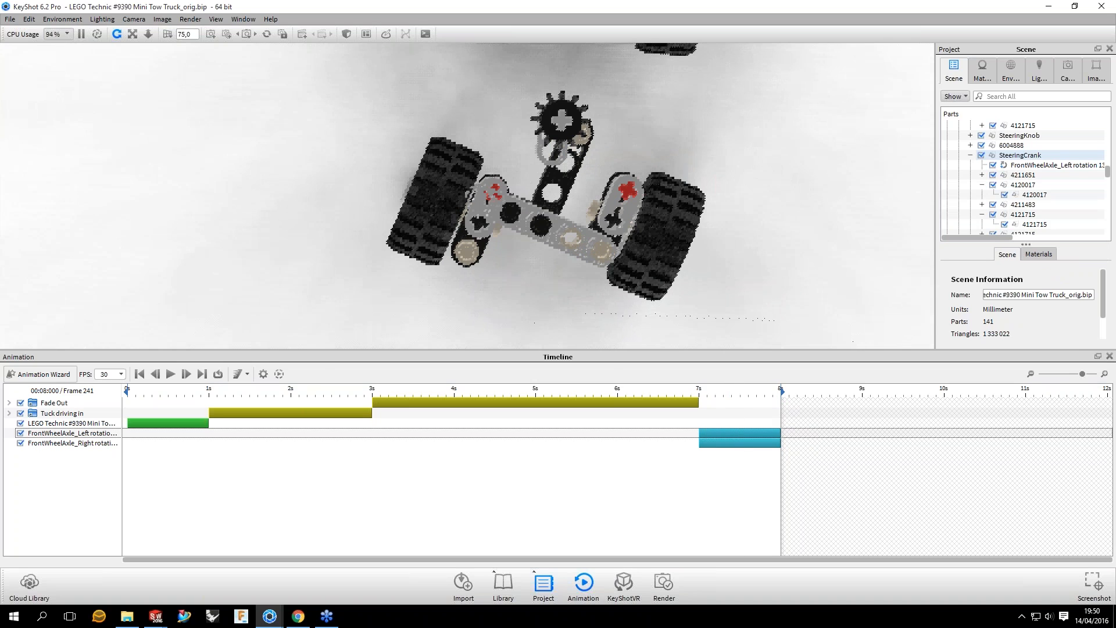
left_click(568, 193)
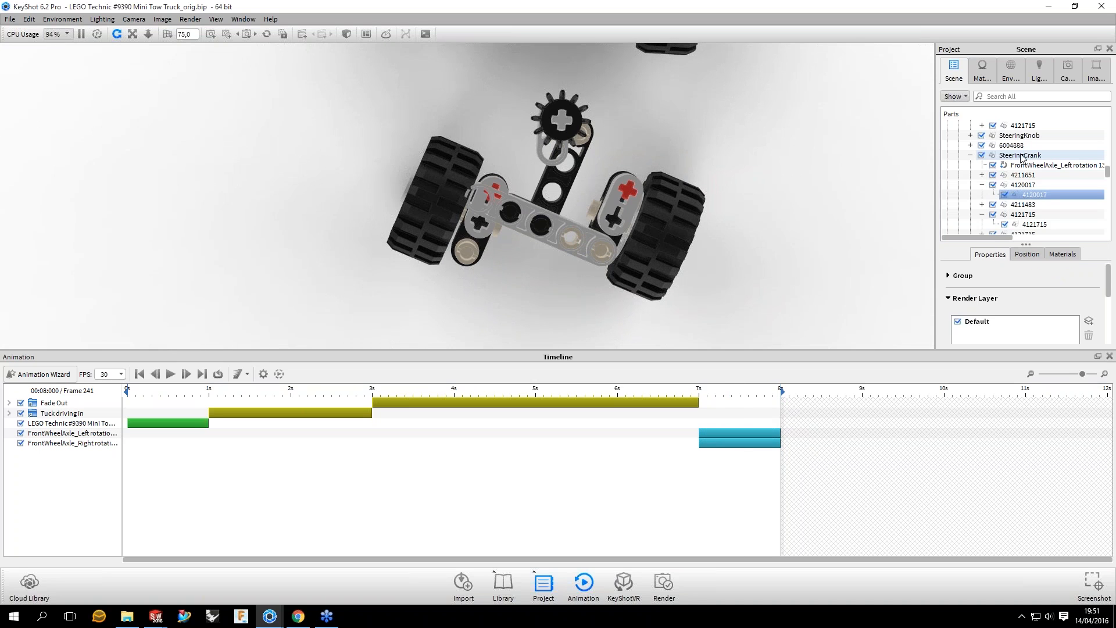
left_click(1020, 155)
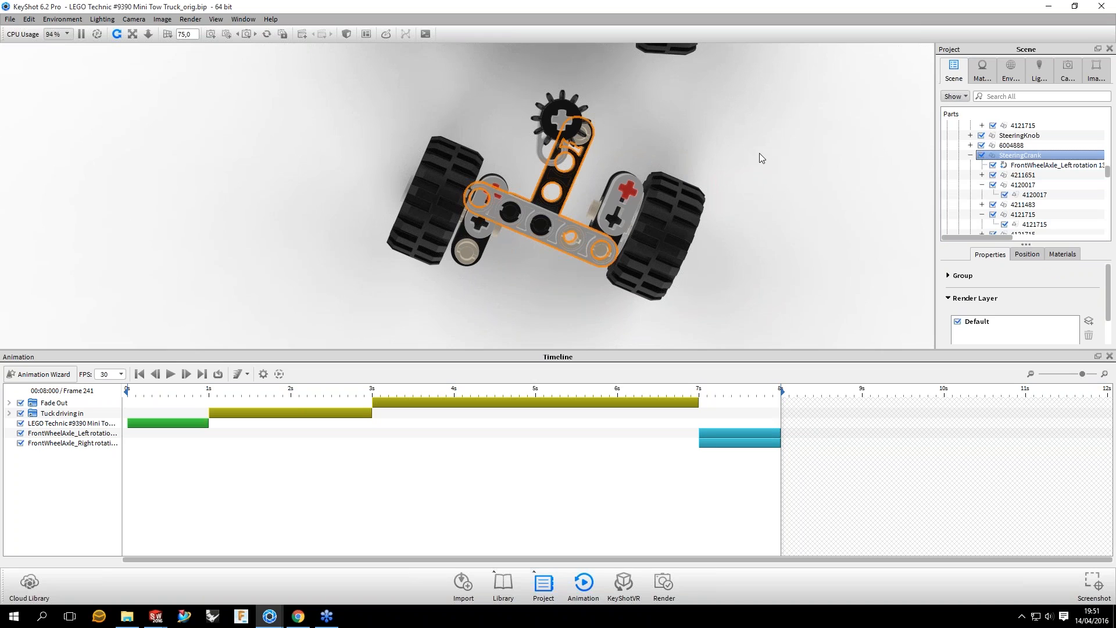
left_click_drag(759, 152, 832, 238)
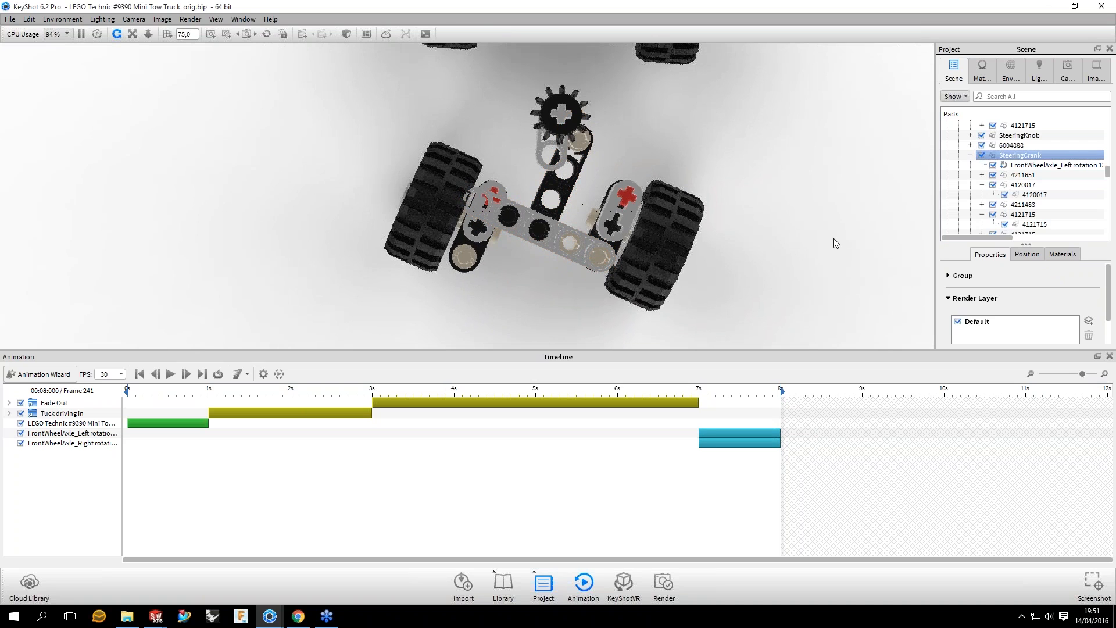
left_click(833, 238)
left_click(1023, 156)
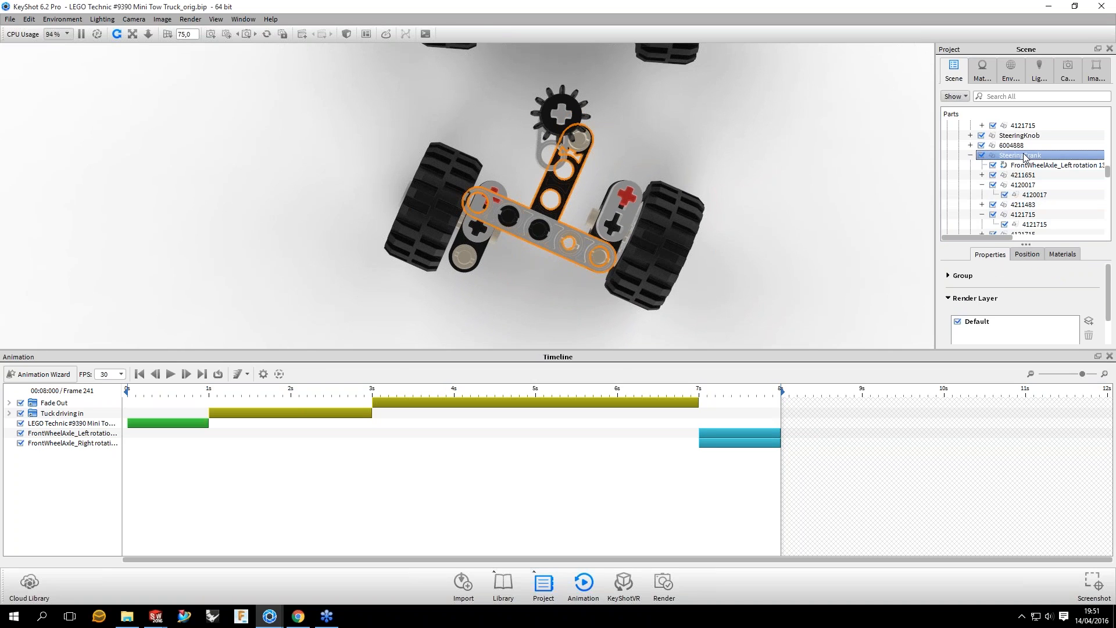
right_click(1024, 157)
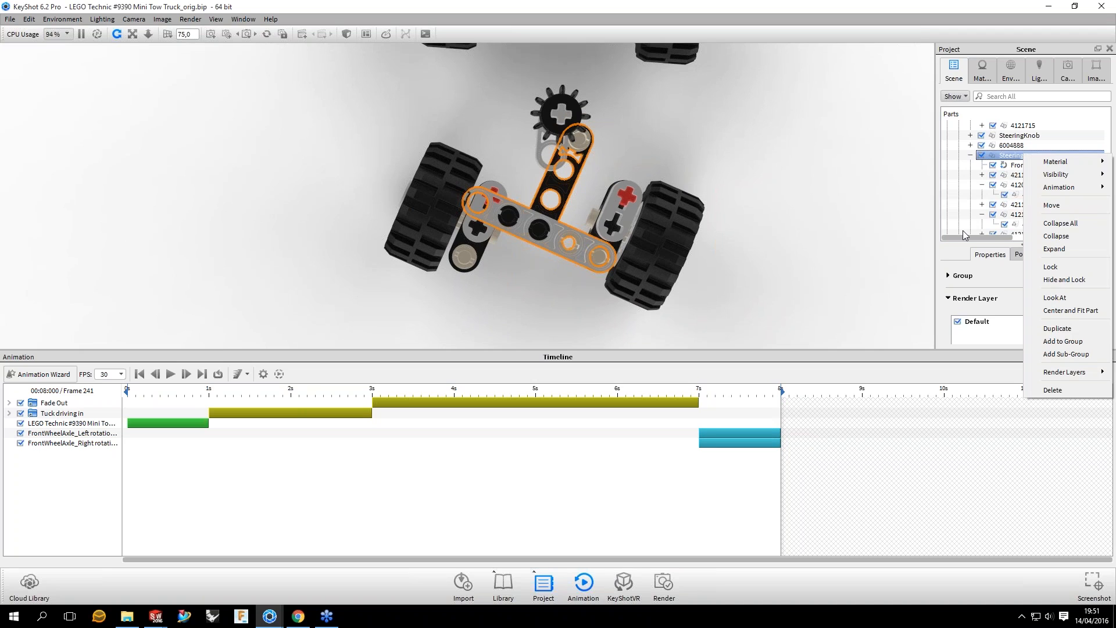
mouse_move(1058, 186)
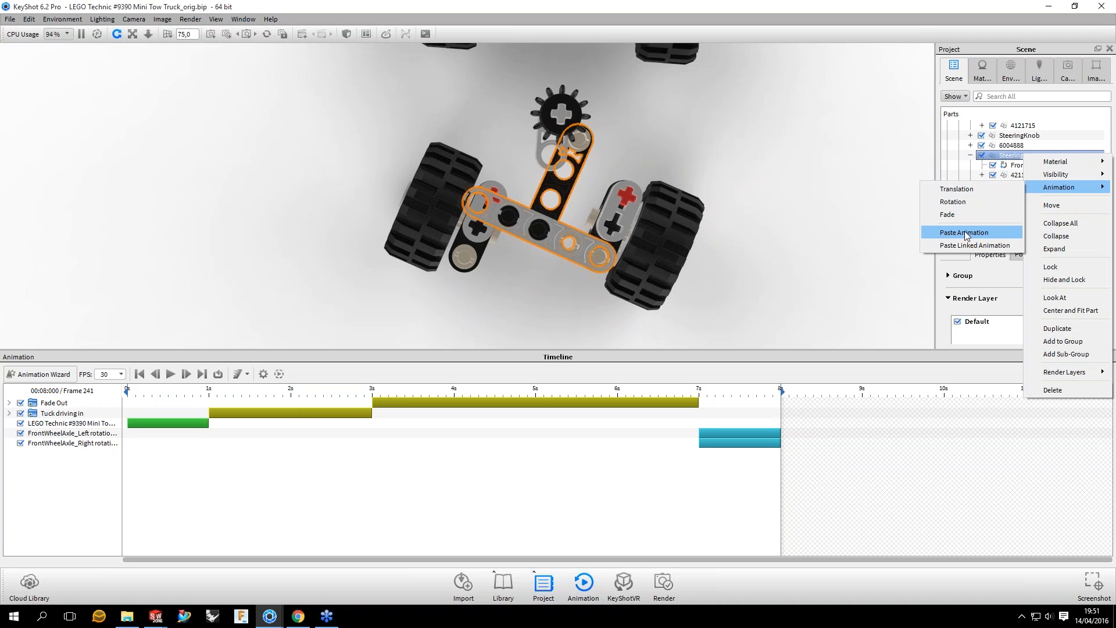
left_click_drag(781, 476, 699, 476)
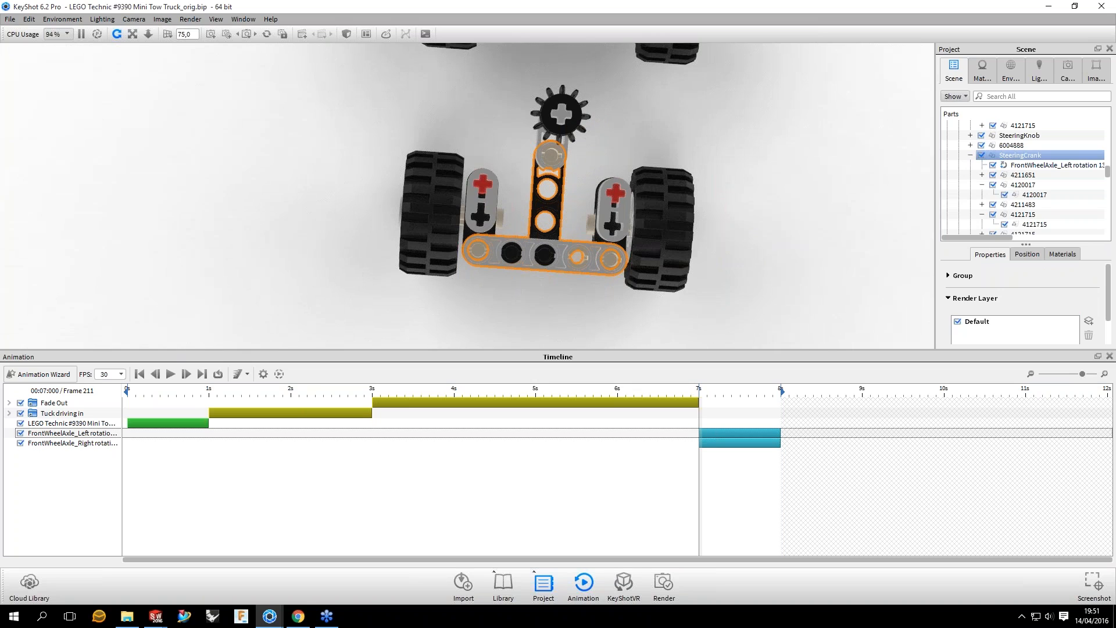
Step: Add a separate rotation animation of 20 degrees about the Y axis to the SteeringCrank group
right_click(1014, 156)
mouse_move(1050, 192)
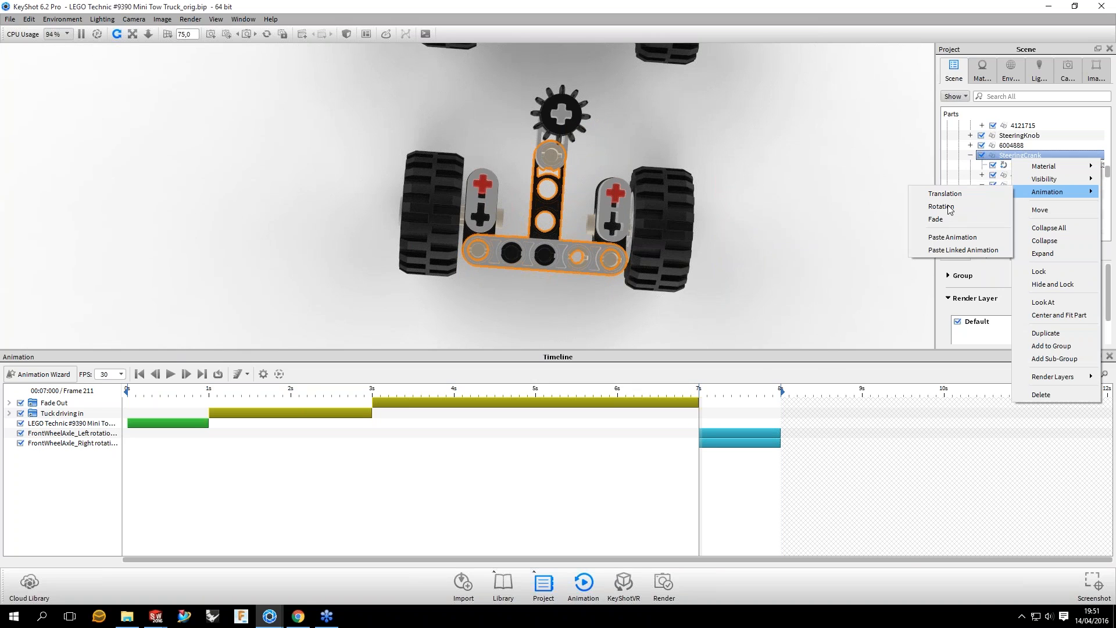
left_click(942, 206)
left_click_drag(699, 433, 730, 433)
left_click(890, 461)
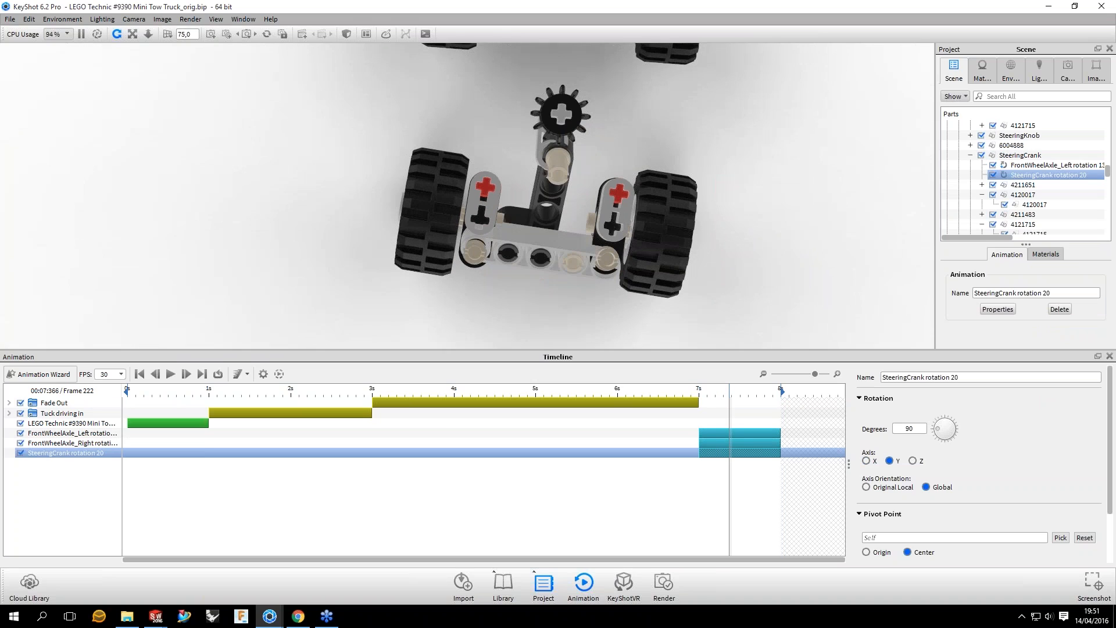
double_click(909, 429)
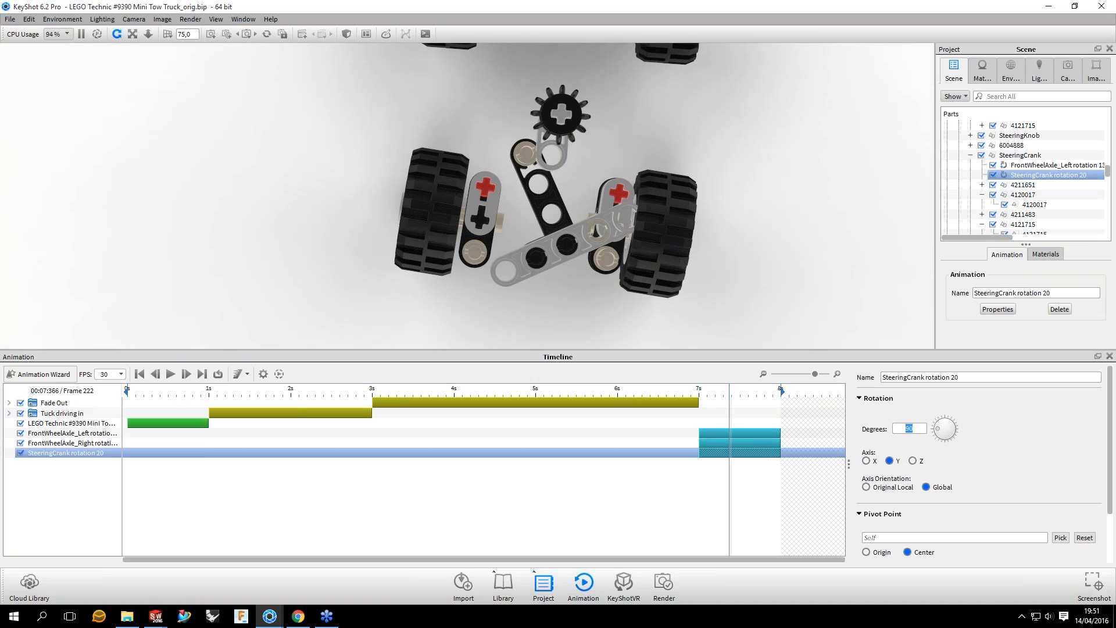
type("20")
key("Return")
Step: Place the steering crank's own rotation at 7 to 8 seconds on the timeline and preview it up to frame 229
mouse_move(729, 394)
left_mouse_down()
mouse_move(708, 394)
mouse_move(782, 394)
mouse_move(721, 394)
left_mouse_up()
scroll(1109, 526, "down", 2)
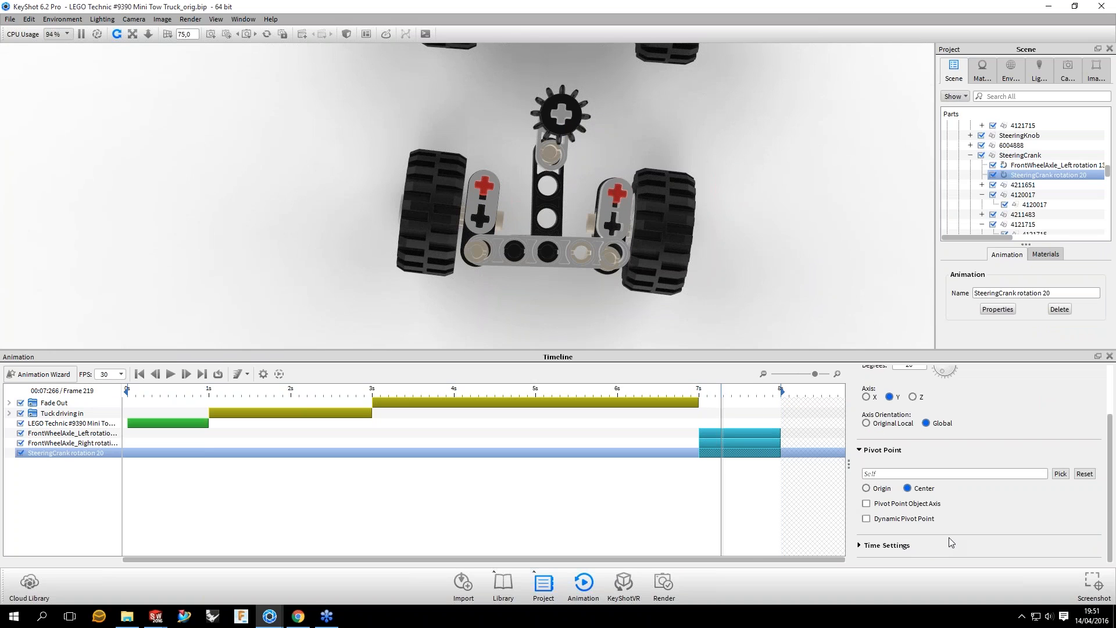
left_click(949, 542)
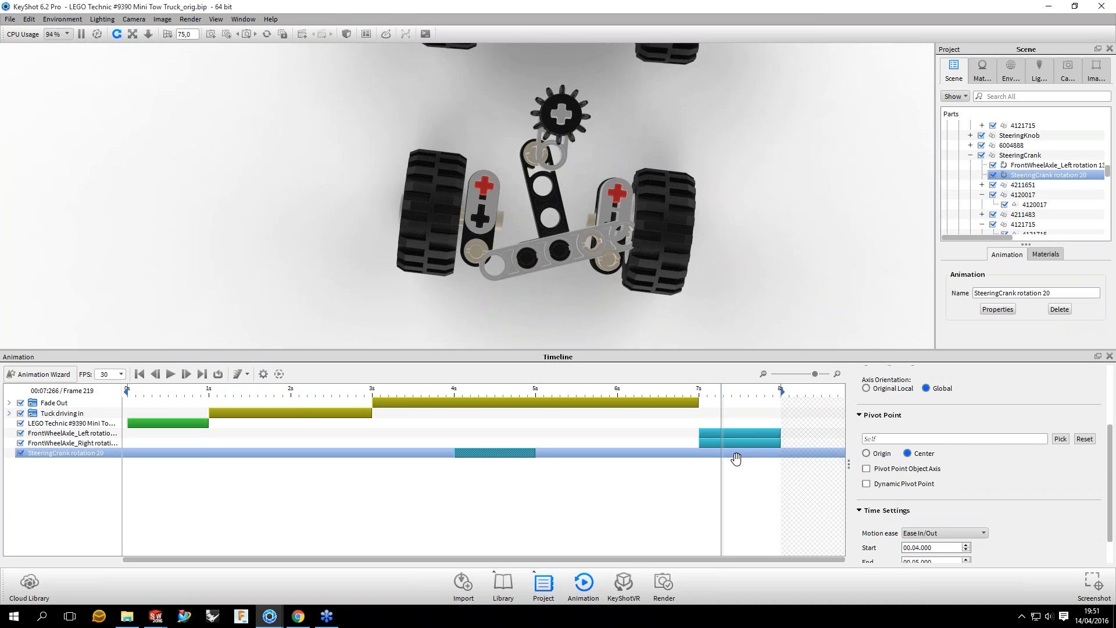
left_click_drag(491, 453, 736, 452)
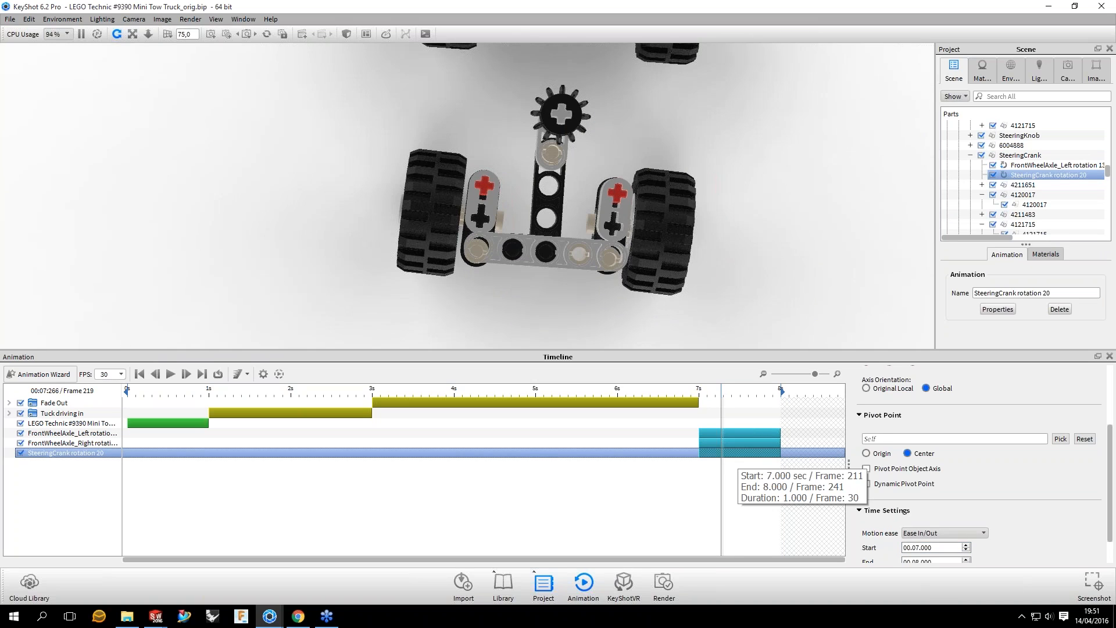
left_click_drag(721, 394, 748, 394)
left_click(749, 394)
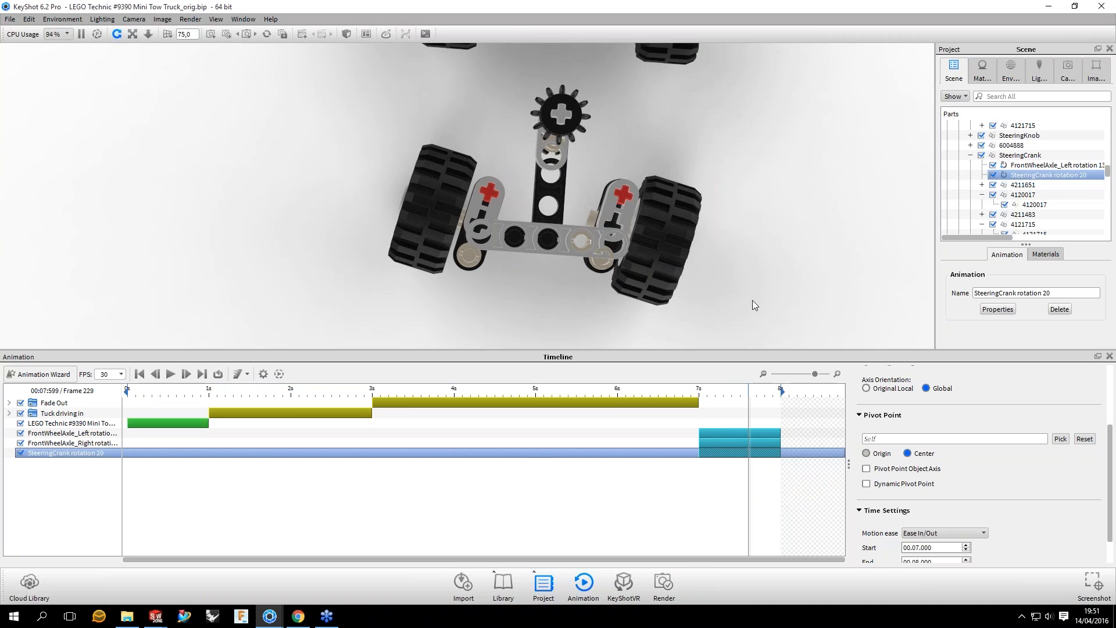
Step: Set the steering crank rotation's pivot point to the origin of part 4666579 in the FrontWheelAxle_Left group
left_click(866, 453)
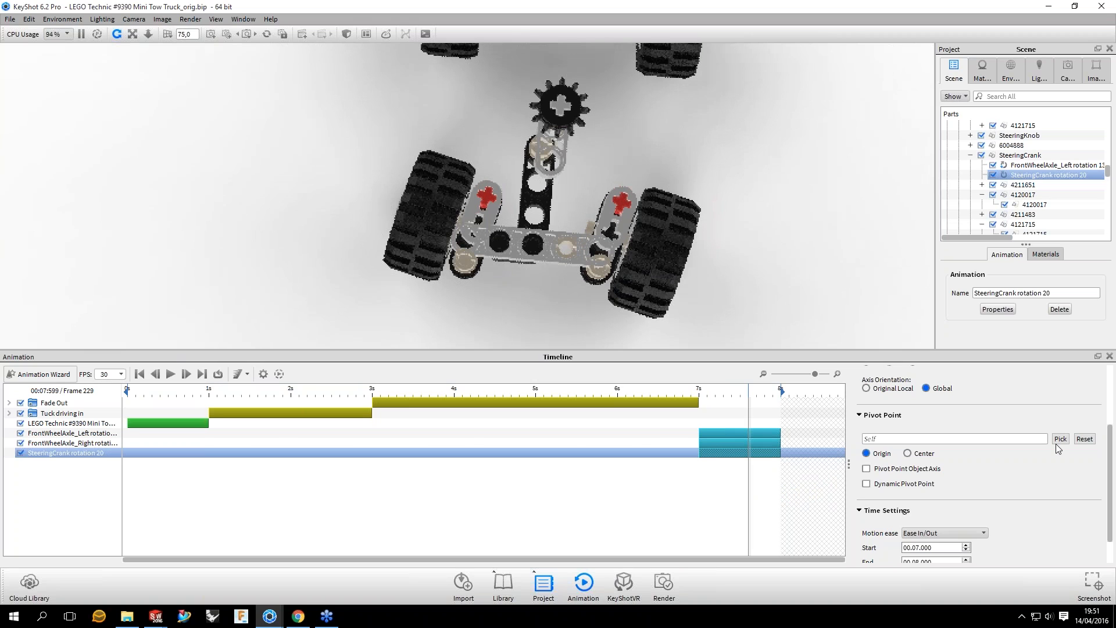
left_click(1060, 439)
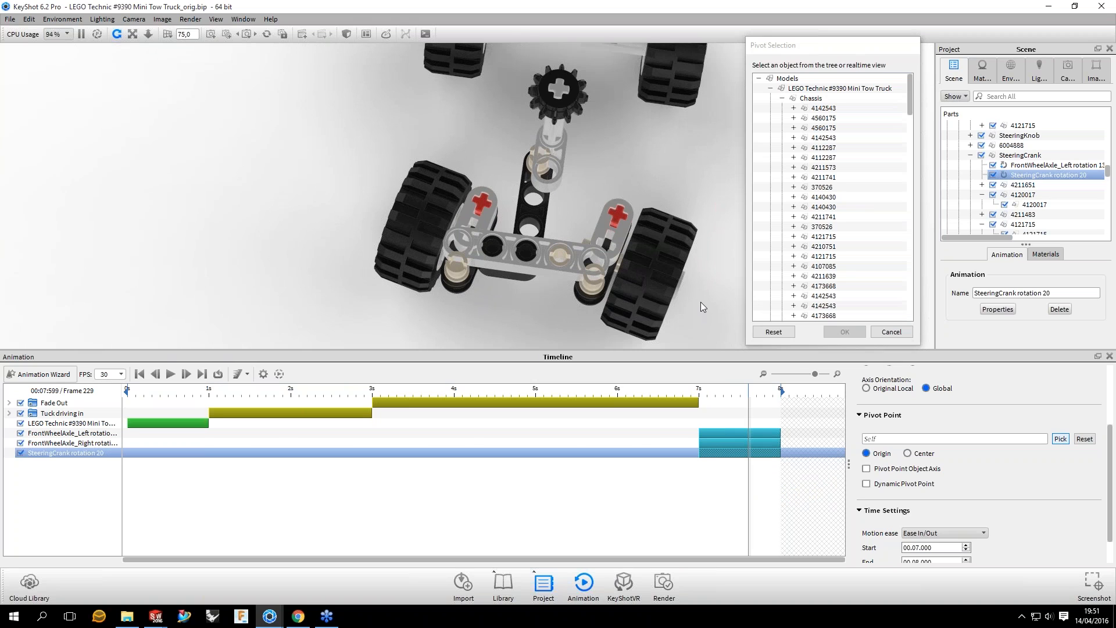
left_click_drag(714, 280, 591, 240)
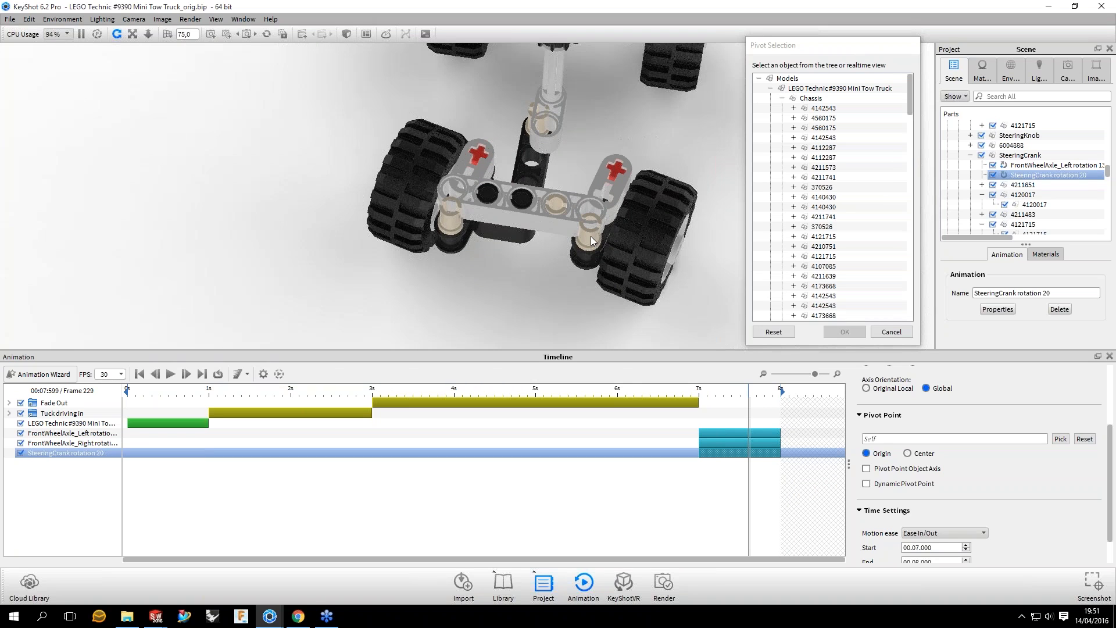
left_click(587, 235)
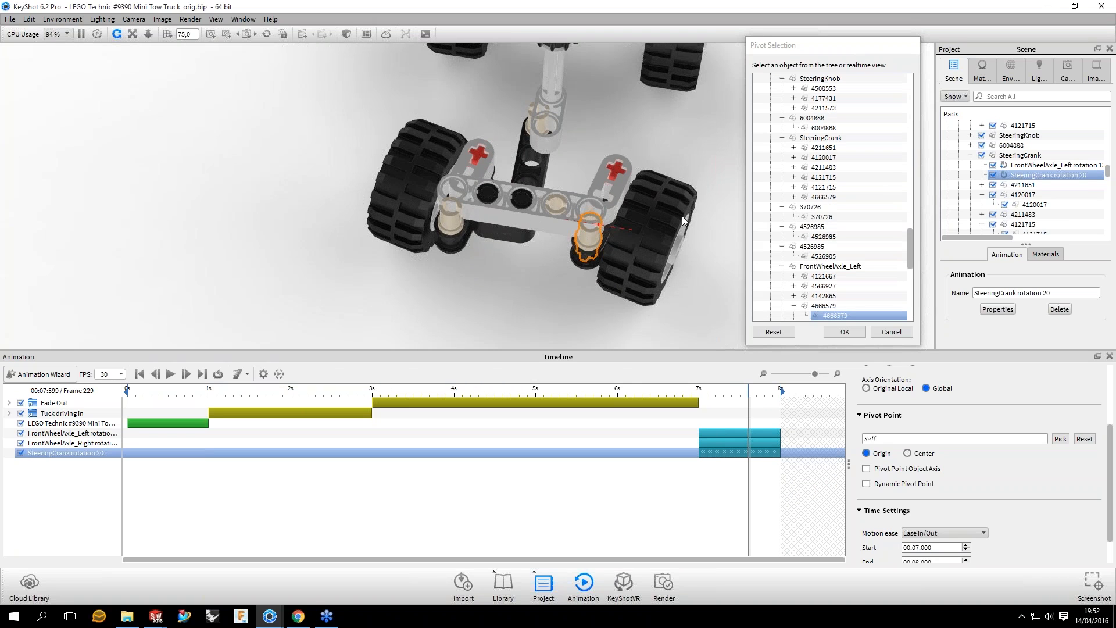
left_click_drag(682, 215, 720, 307)
left_click(858, 333)
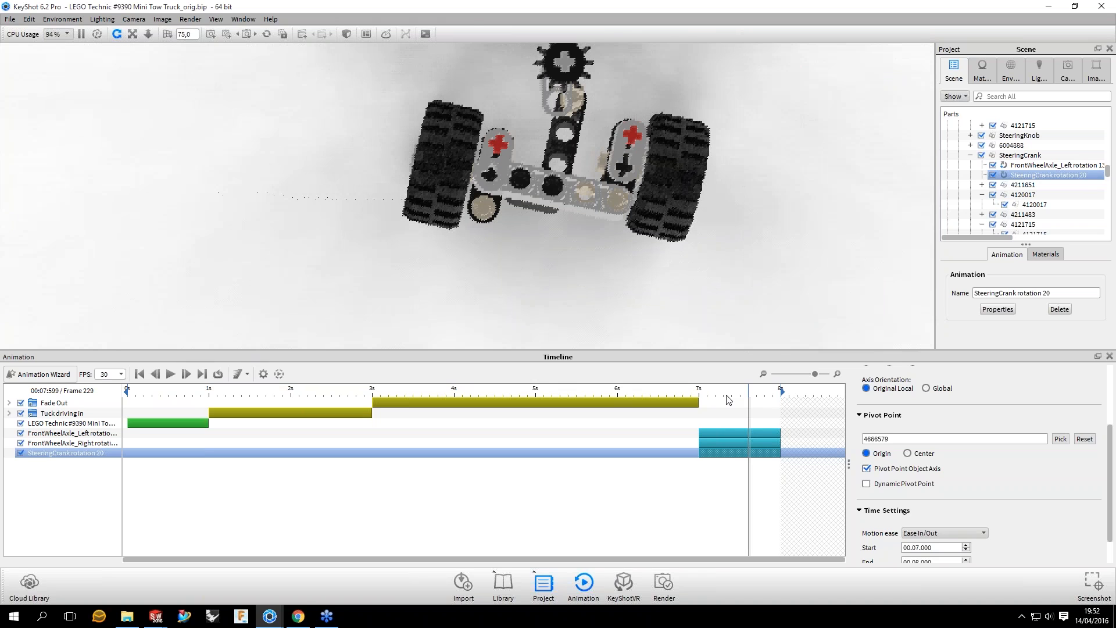
Step: Try the X and Z axes for the steering crank rotation, and set it to the Y axis with Global orientation
left_click_drag(728, 400, 770, 400)
scroll(917, 516, "up", 1)
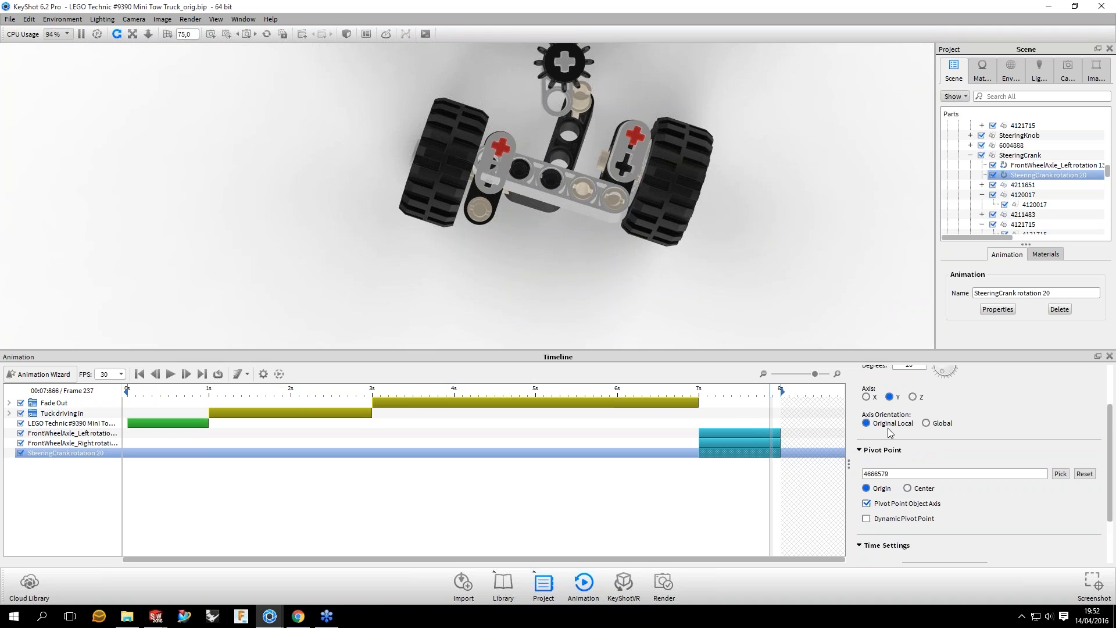
left_click(866, 398)
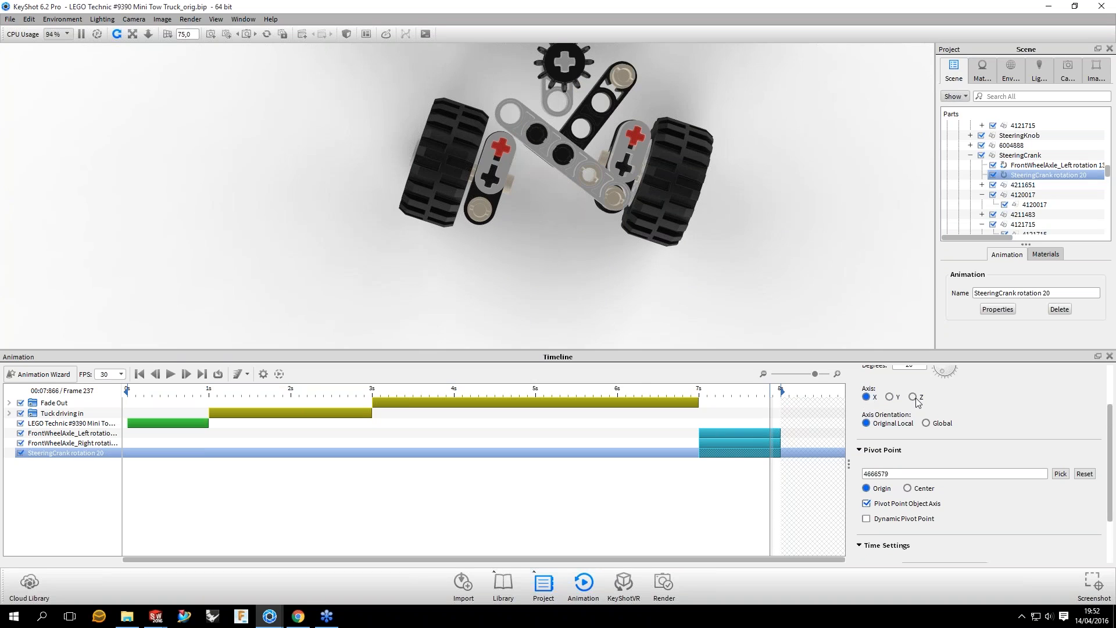
left_click(914, 399)
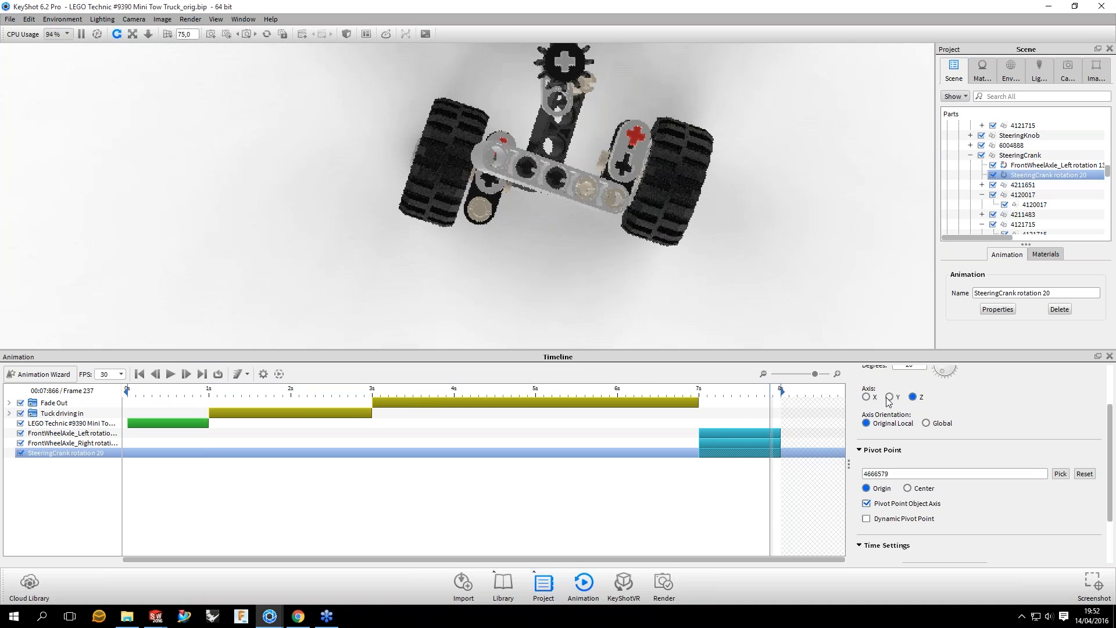
left_click(926, 423)
left_click(890, 397)
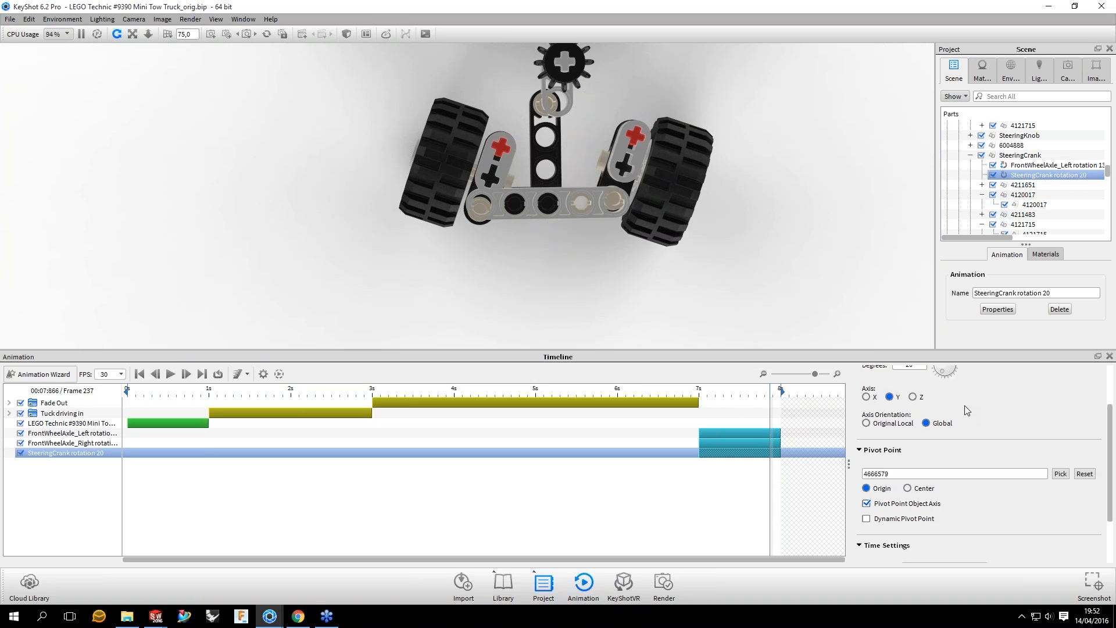
Step: Preview the steering crank at frame 241 and examine how its beam lines up with the axle pins
scroll(964, 410, "up", 1)
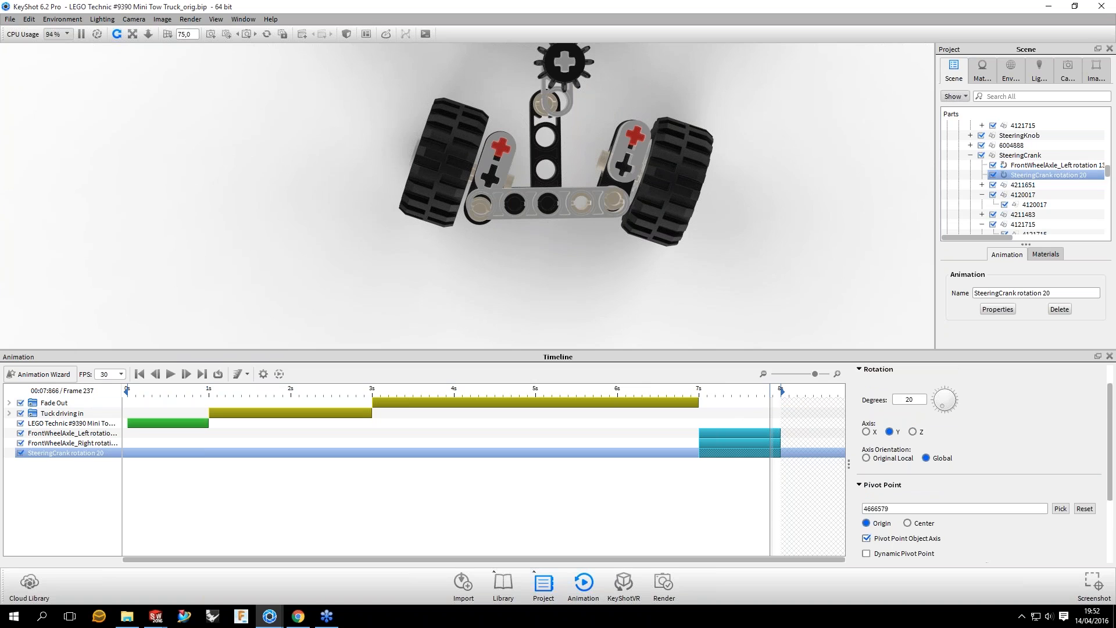
left_click_drag(770, 401, 795, 413)
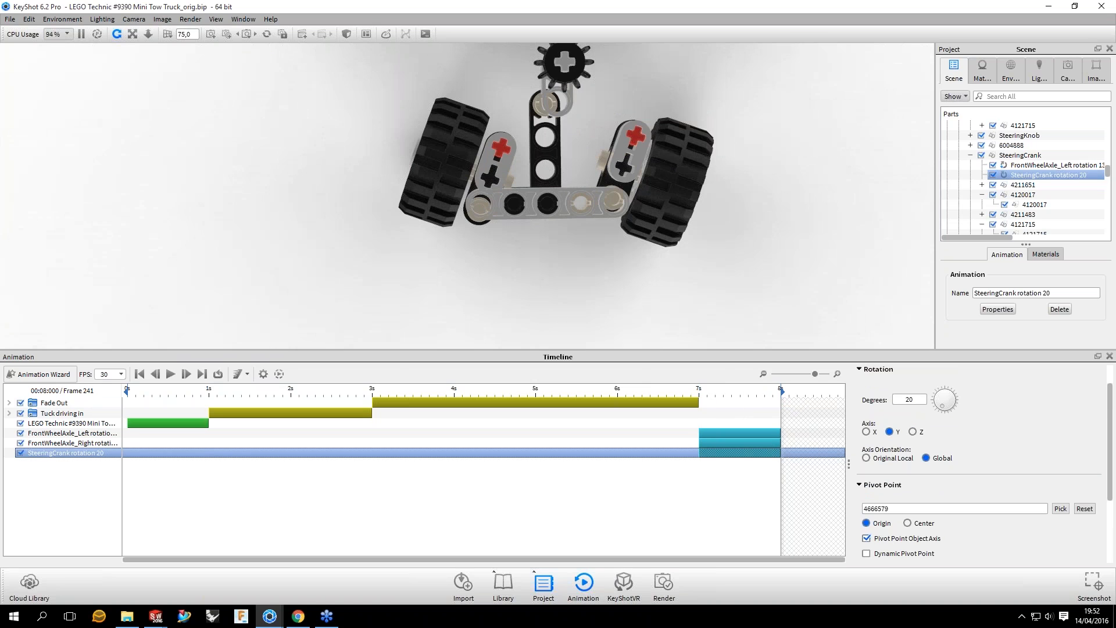
scroll(539, 257, "up", 5)
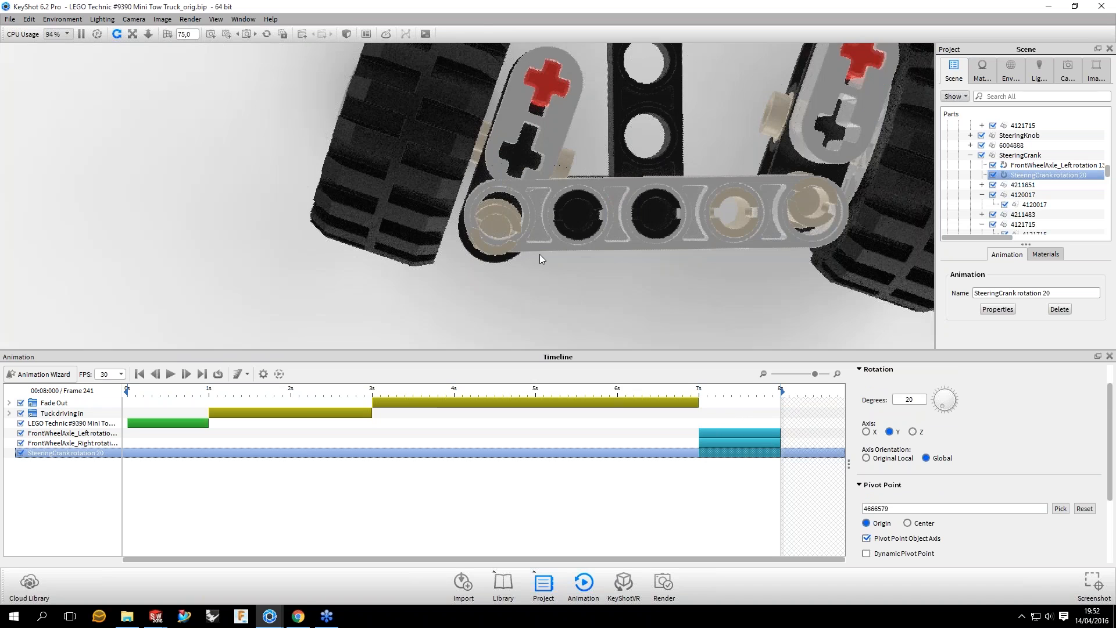
Step: Preview the steering back and forth between frames 208 and 241 and examine how the crank beam follows the axle pins
left_click_drag(539, 254, 706, 229)
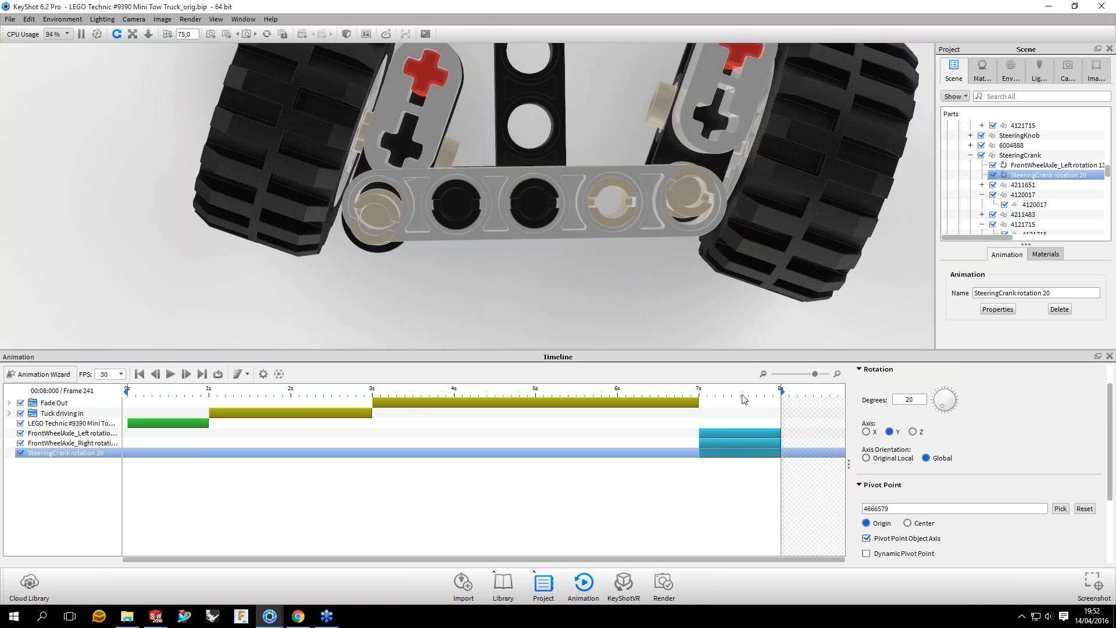
left_click_drag(742, 398, 781, 398)
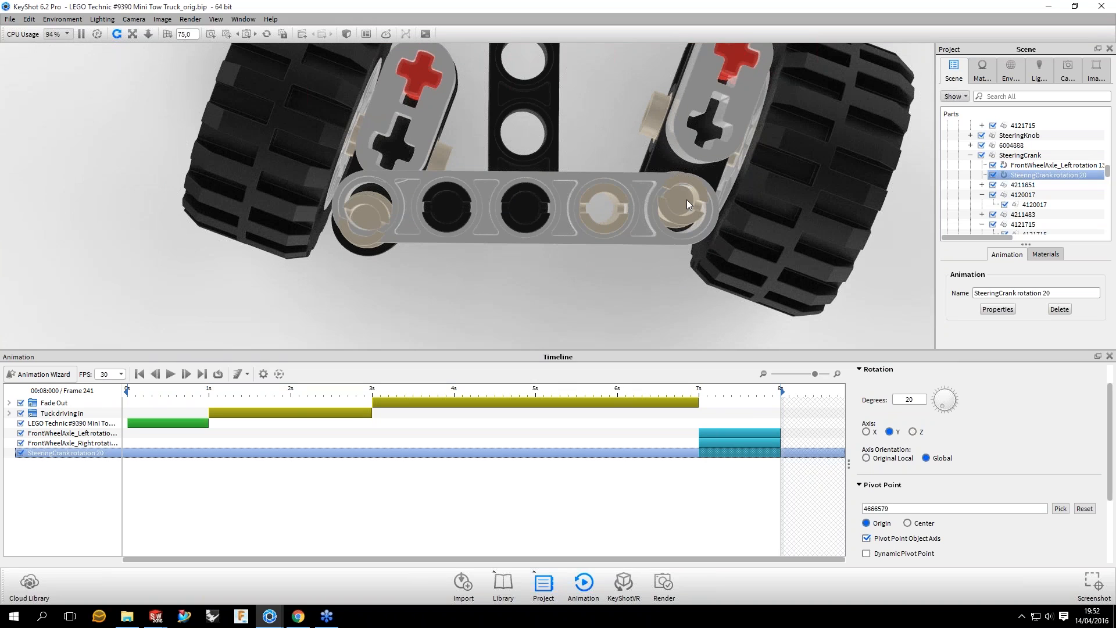
left_click_drag(780, 410, 699, 411)
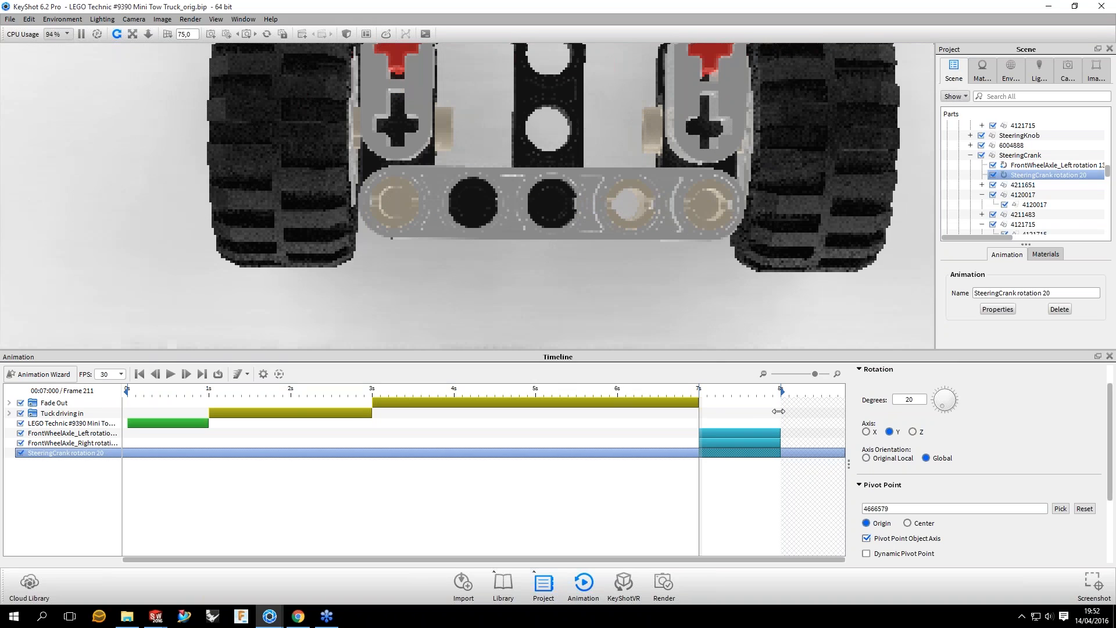
left_click(775, 411)
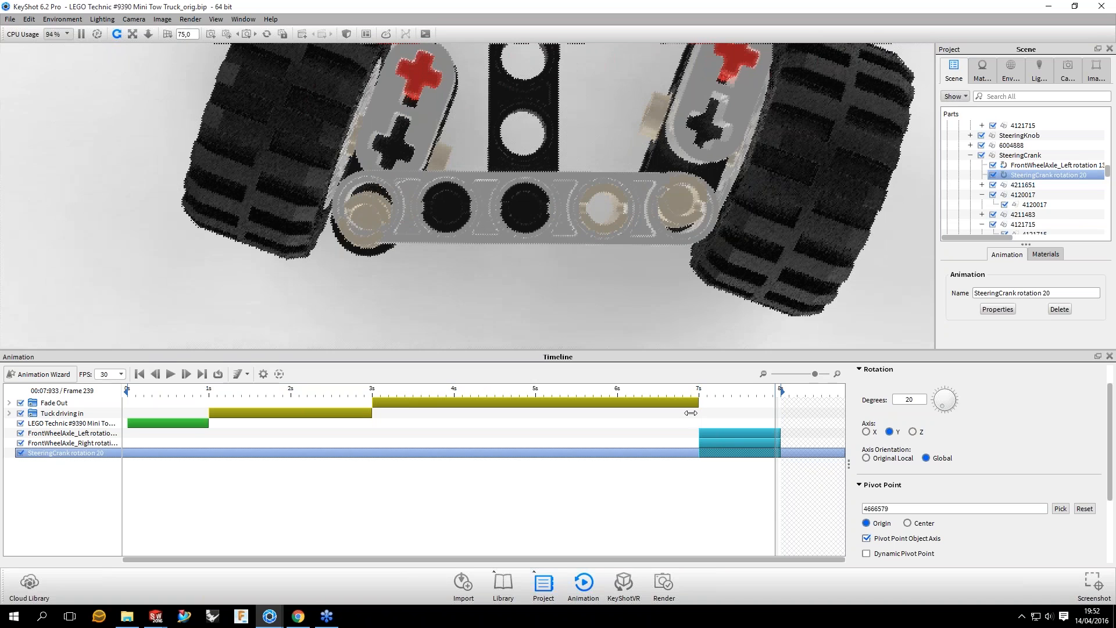
left_click(691, 413)
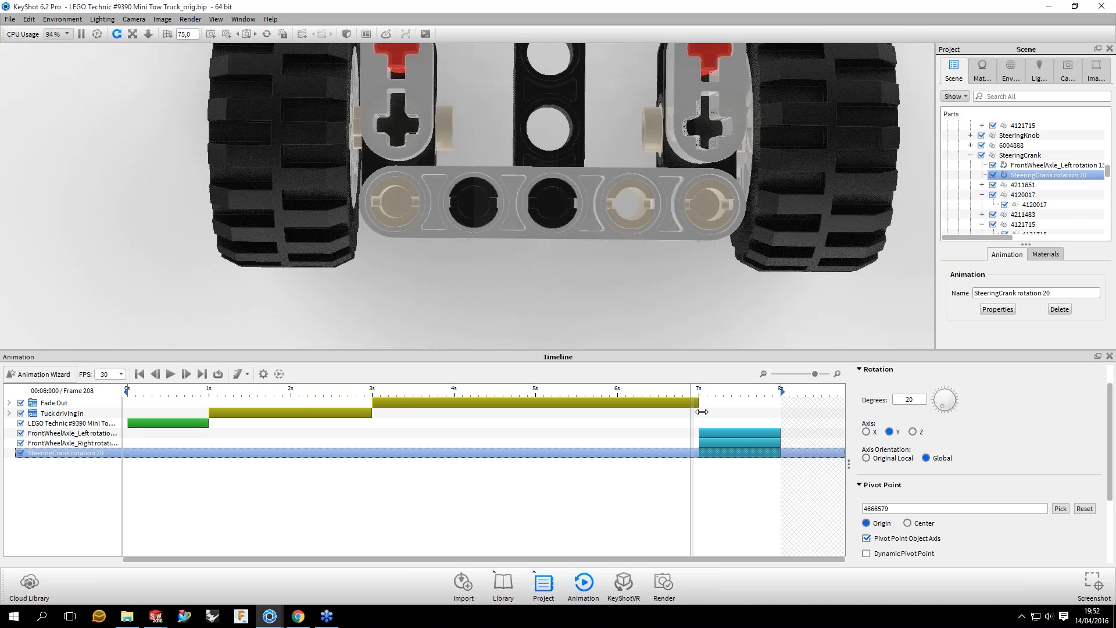
Step: Disable the steering crank's own rotation, preview frame 241, and enable it again to compare the beam's position
left_click(709, 410)
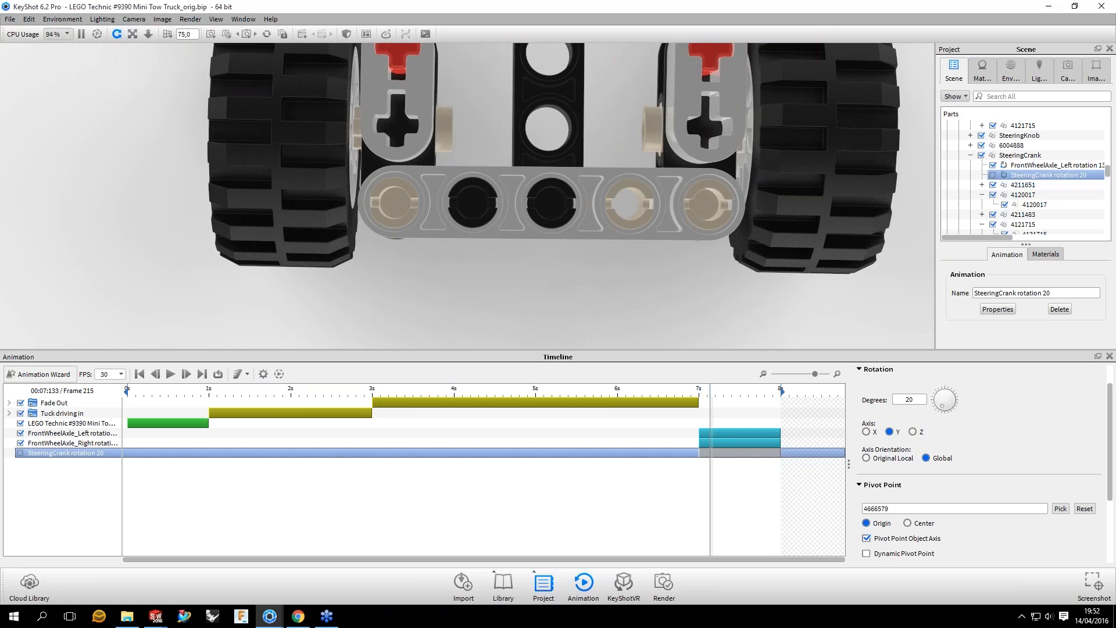
left_click(781, 391)
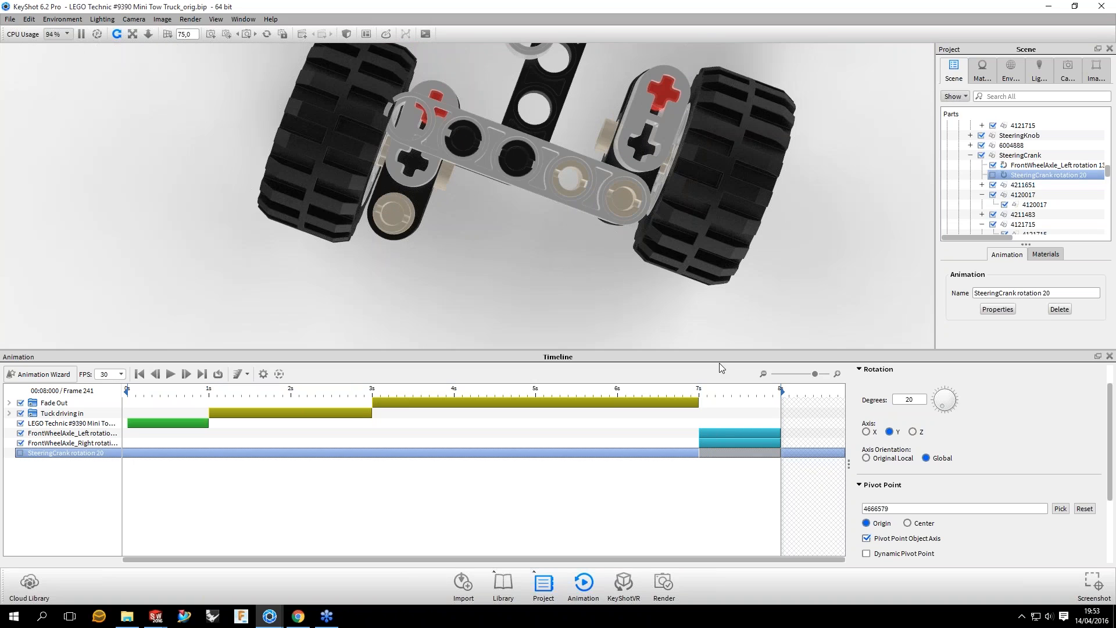
mouse_move(781, 391)
left_mouse_down()
mouse_move(702, 392)
mouse_move(780, 391)
left_mouse_up()
left_click(21, 453)
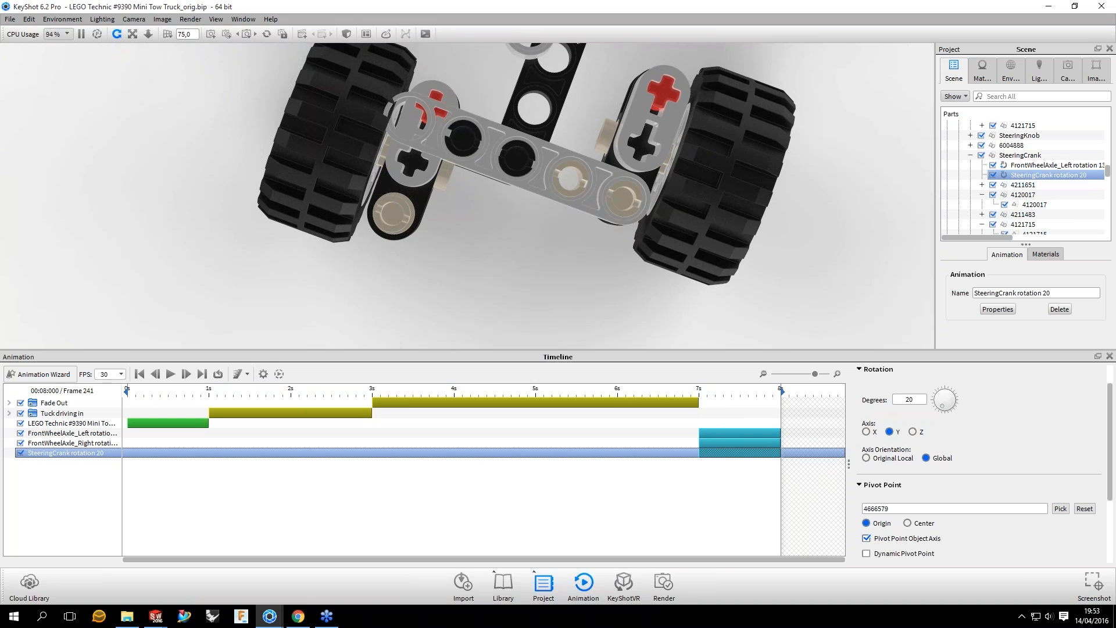
mouse_move(781, 391)
left_mouse_down()
mouse_move(735, 391)
mouse_move(773, 391)
left_mouse_up()
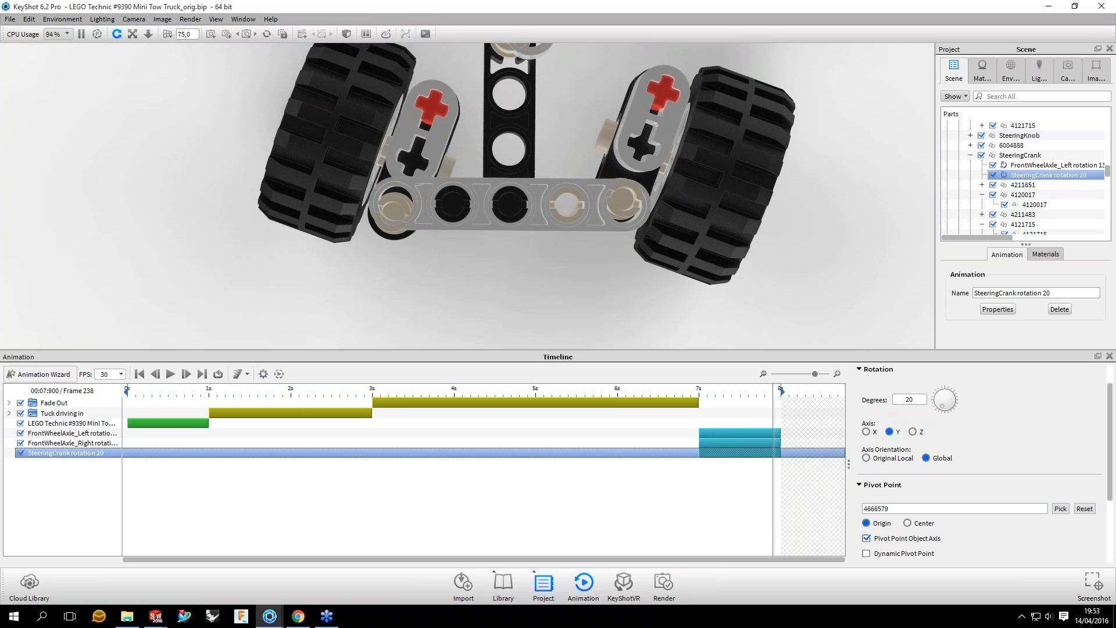
Step: Enable Dynamic Pivot Point for the SteeringCrank rotation and preview the beam's motion between 7 and 8 seconds
left_click(747, 452)
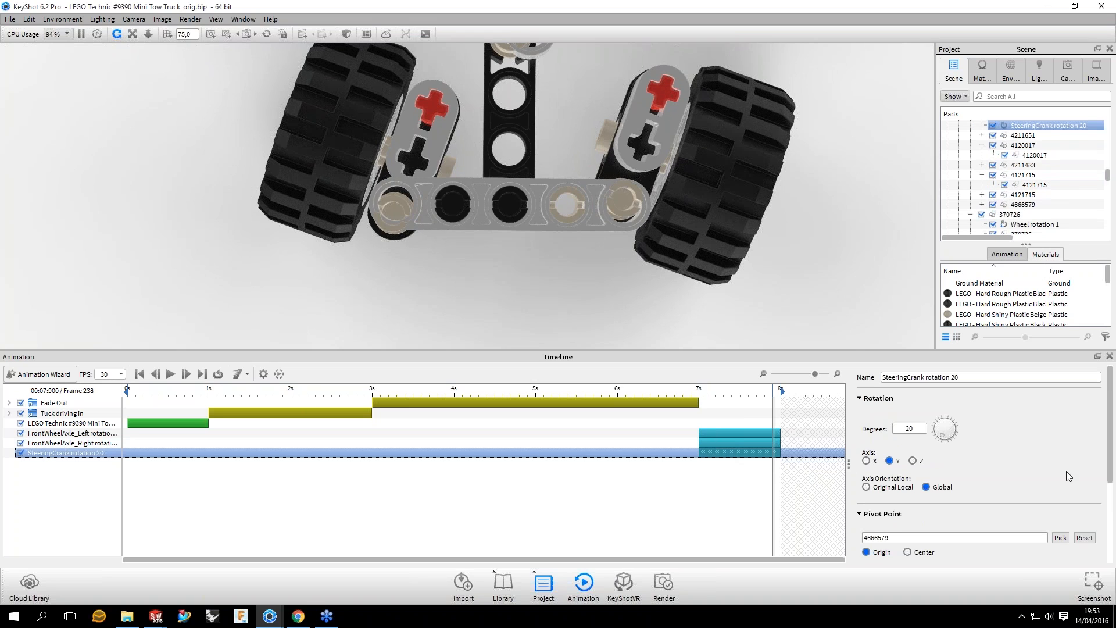
scroll(1066, 472, "down", 2)
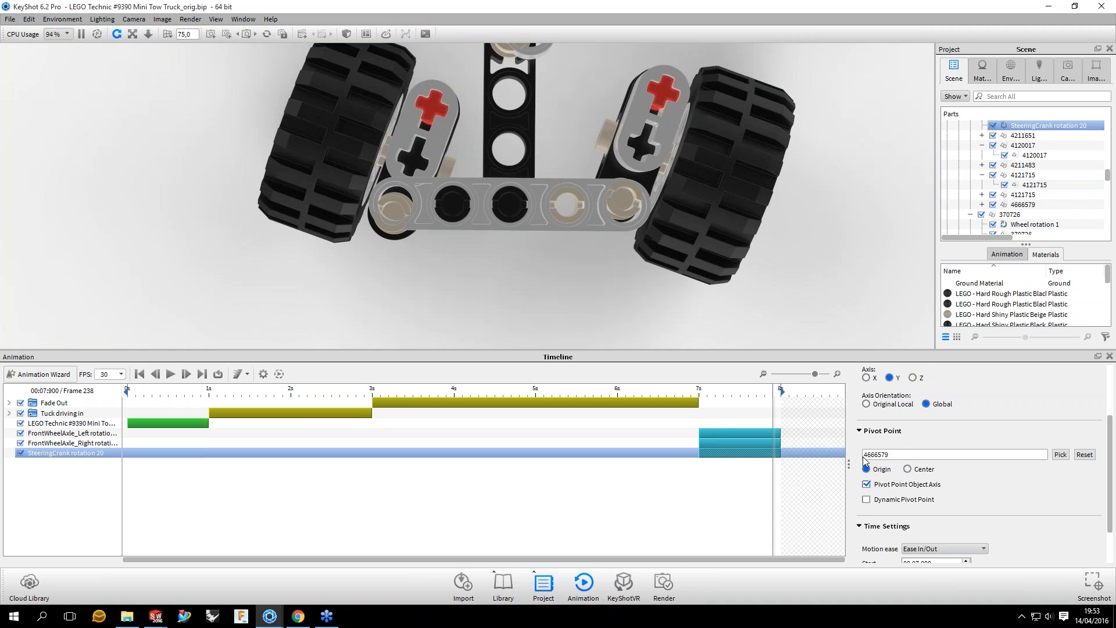
left_click(866, 500)
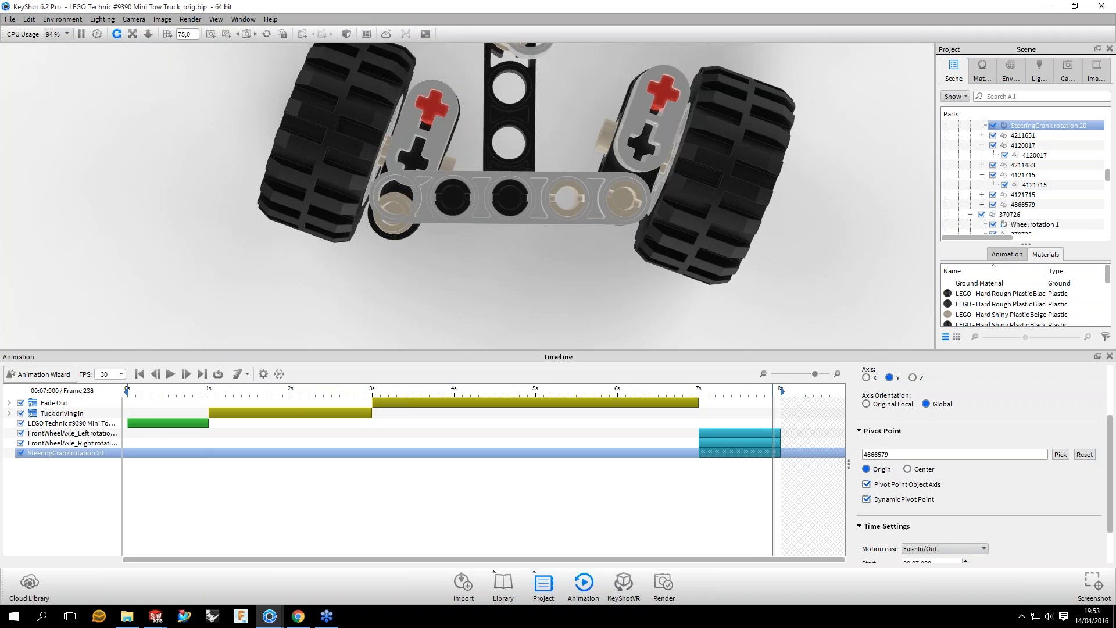
left_click_drag(773, 482, 751, 482)
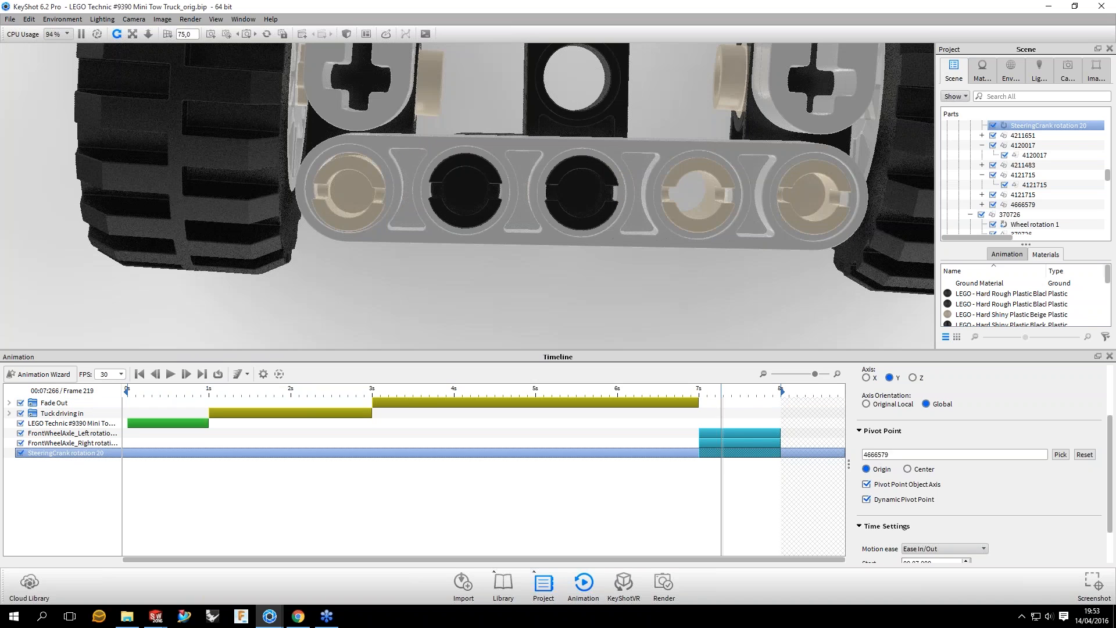
middle_click_drag(581, 193, 507, 182)
left_click_drag(721, 391, 743, 392)
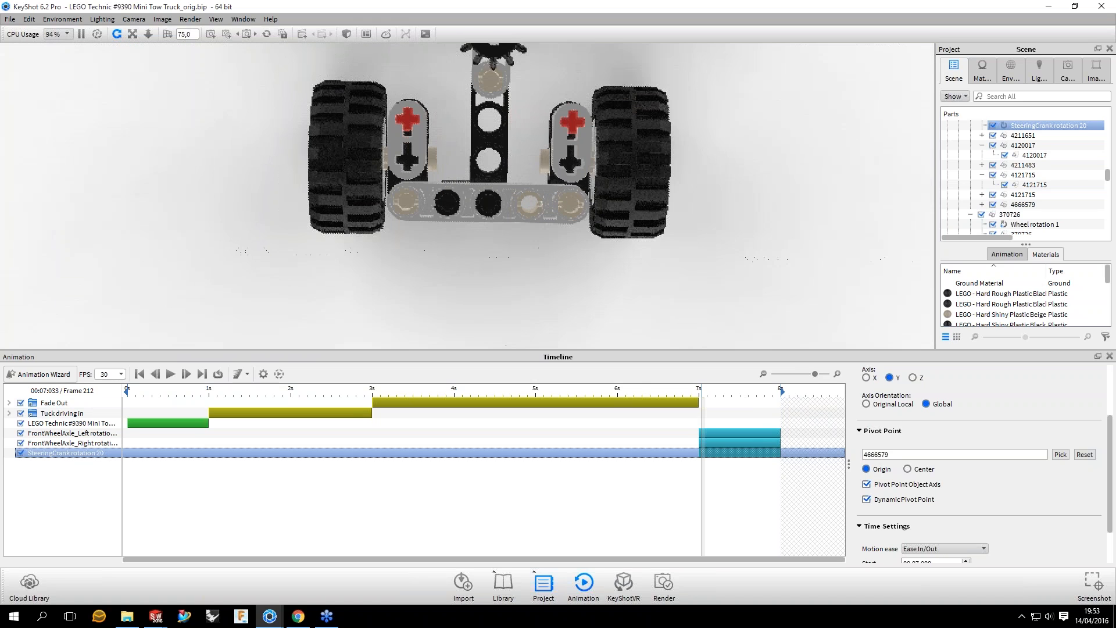
Step: Set the pivot point of the FrontWheelAxle_Right rotation to Origin and preview the steering motion
left_click(740, 443)
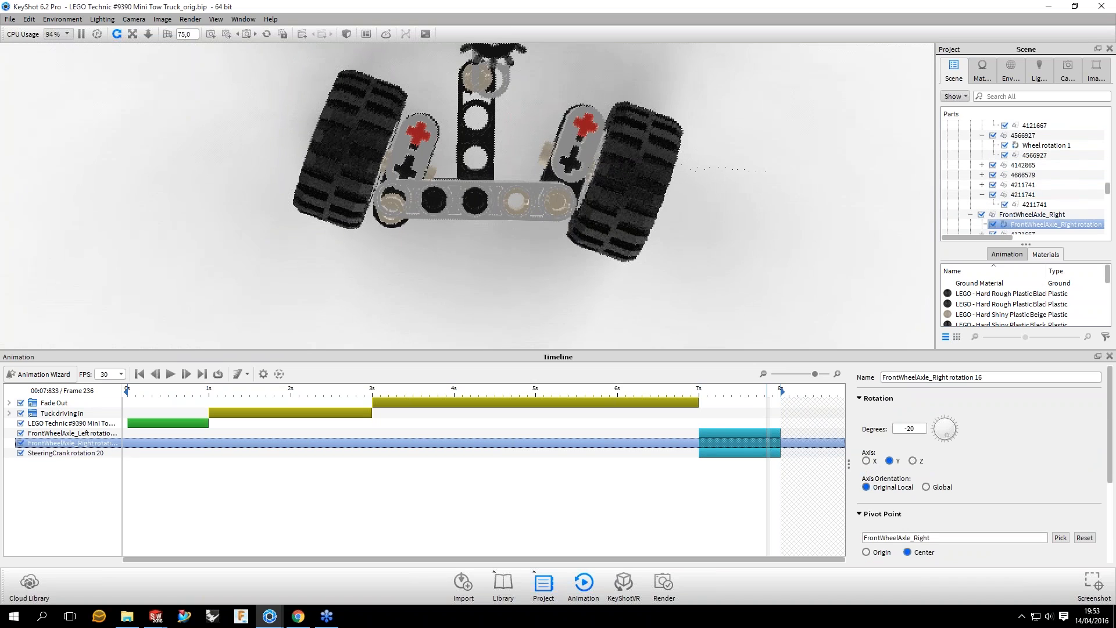
scroll(868, 484, "down", 2)
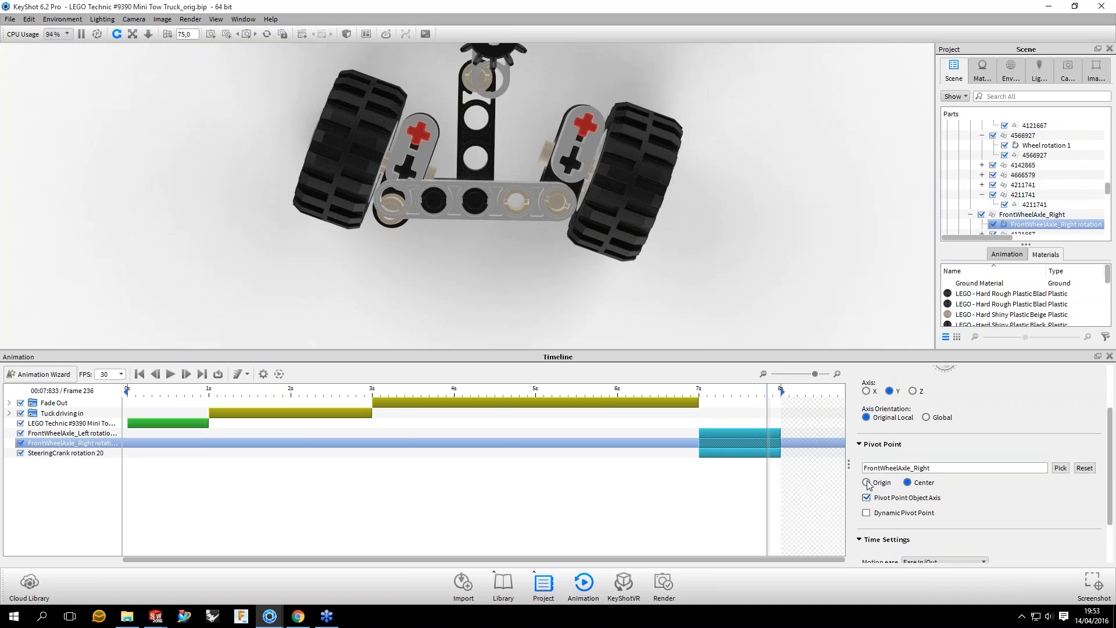
left_click(867, 483)
left_click_drag(768, 388, 721, 399)
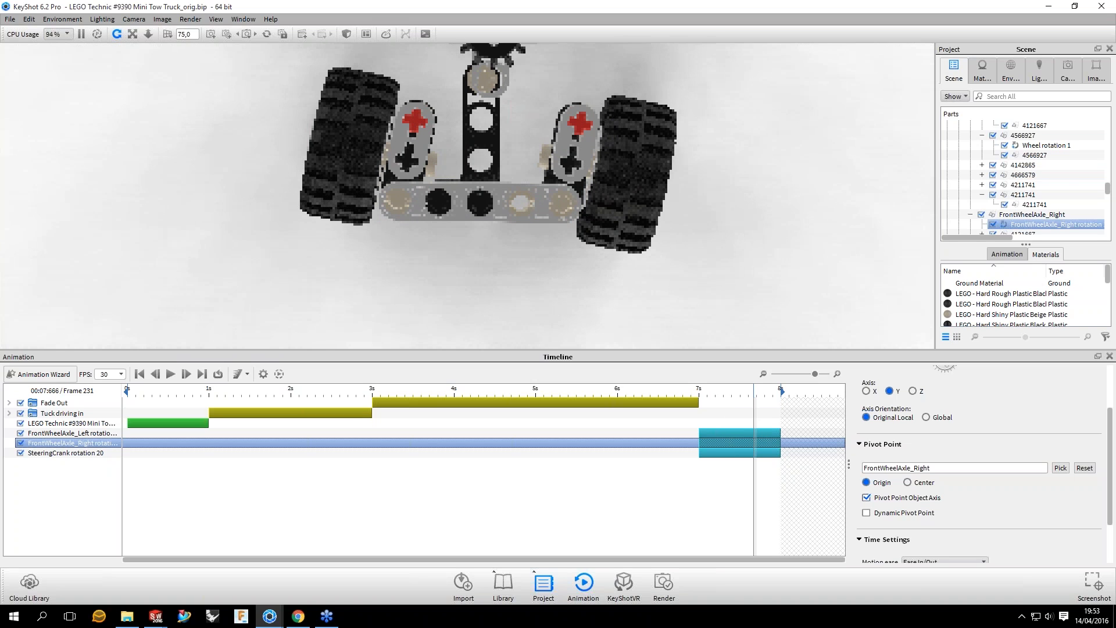
Step: Add a rotation animation to the SteeringKnob group and place it at 7 to 8 seconds on the timeline
mouse_move(555, 177)
left_mouse_down()
mouse_move(655, 129)
mouse_move(541, 187)
left_mouse_up()
left_click(542, 187)
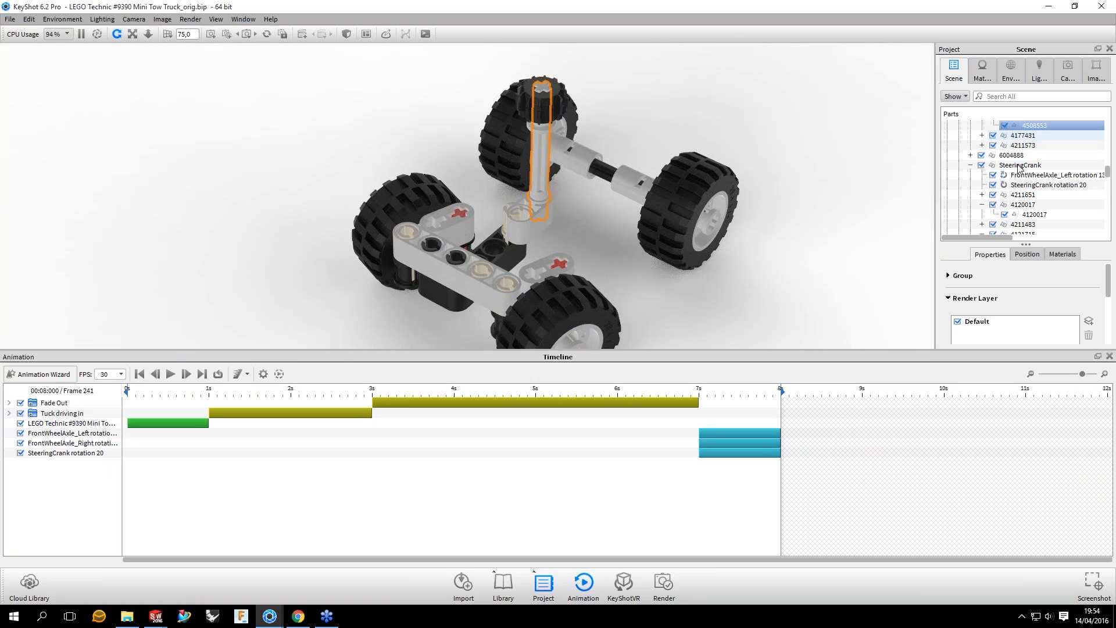
left_click(1018, 166)
right_click(1018, 165)
mouse_move(1053, 198)
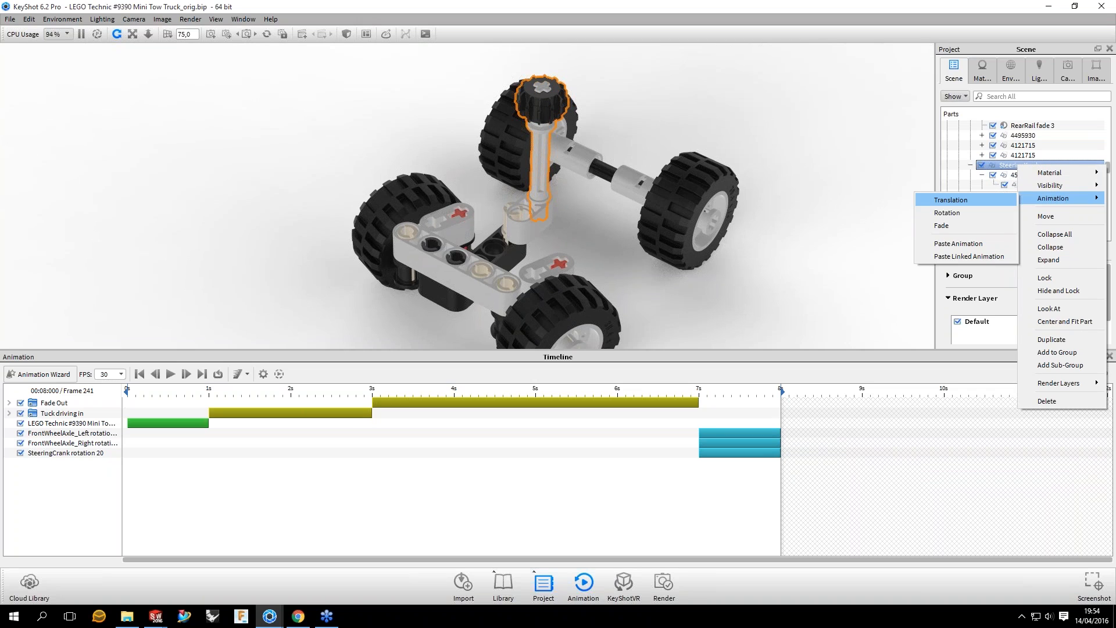
left_click(946, 213)
left_click_drag(717, 467, 720, 472)
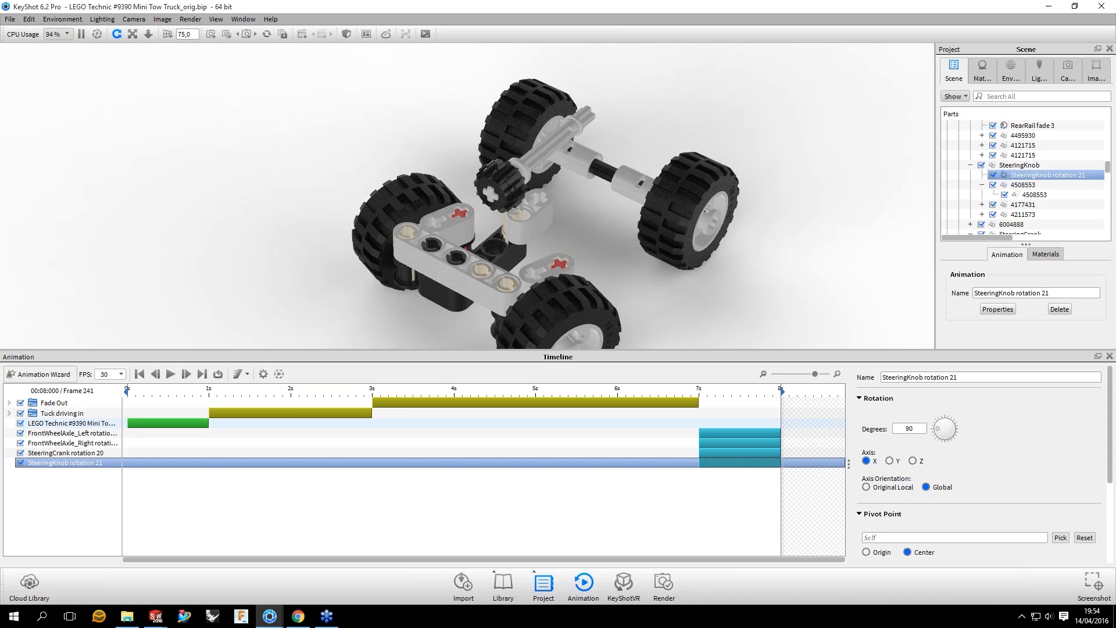
Step: Set the steering knob rotation to -20 degrees about the Y axis, preview it to frame 241, and set its pivot point to Origin
left_click(751, 391)
left_click(889, 460)
left_click_drag(915, 429, 856, 428)
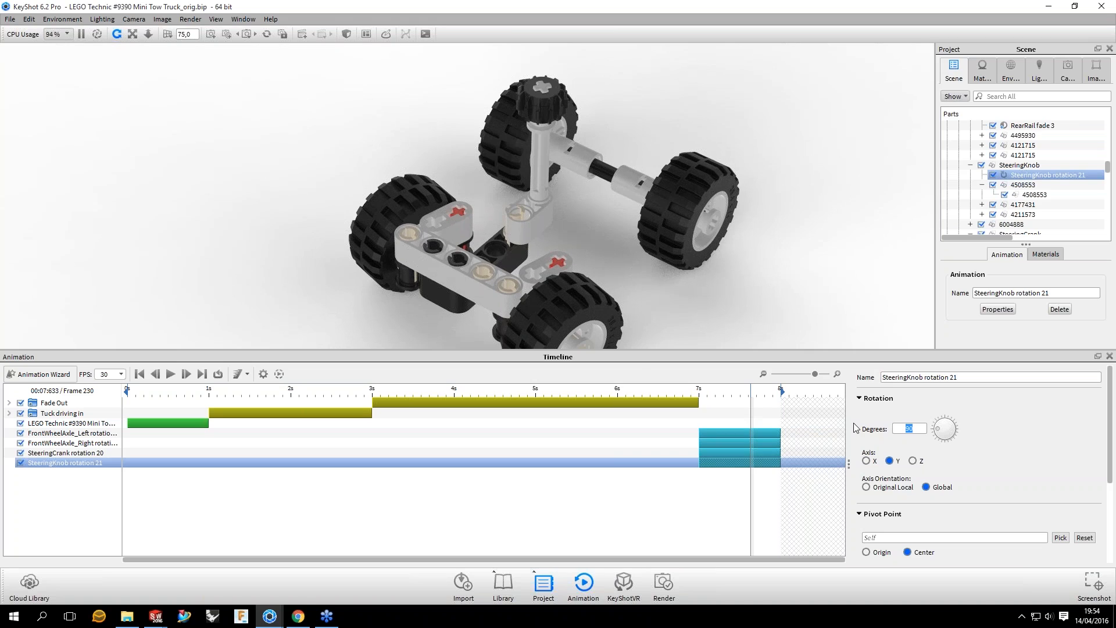
type("-20")
left_click(711, 393)
left_click_drag(710, 394, 782, 388)
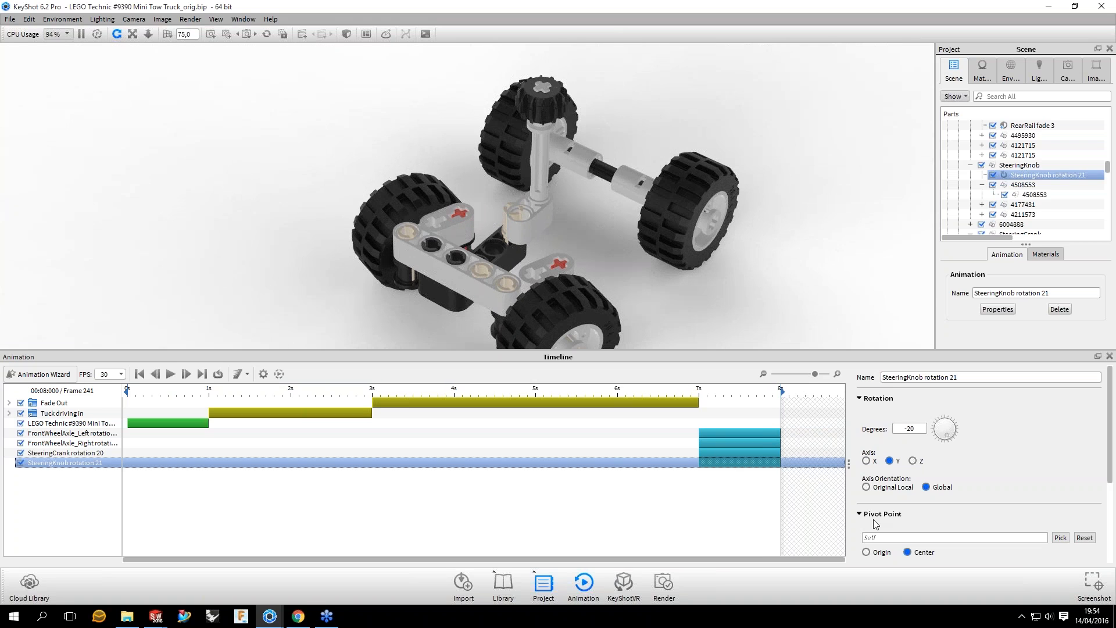
scroll(1080, 507, "down", 1)
left_click(1080, 507)
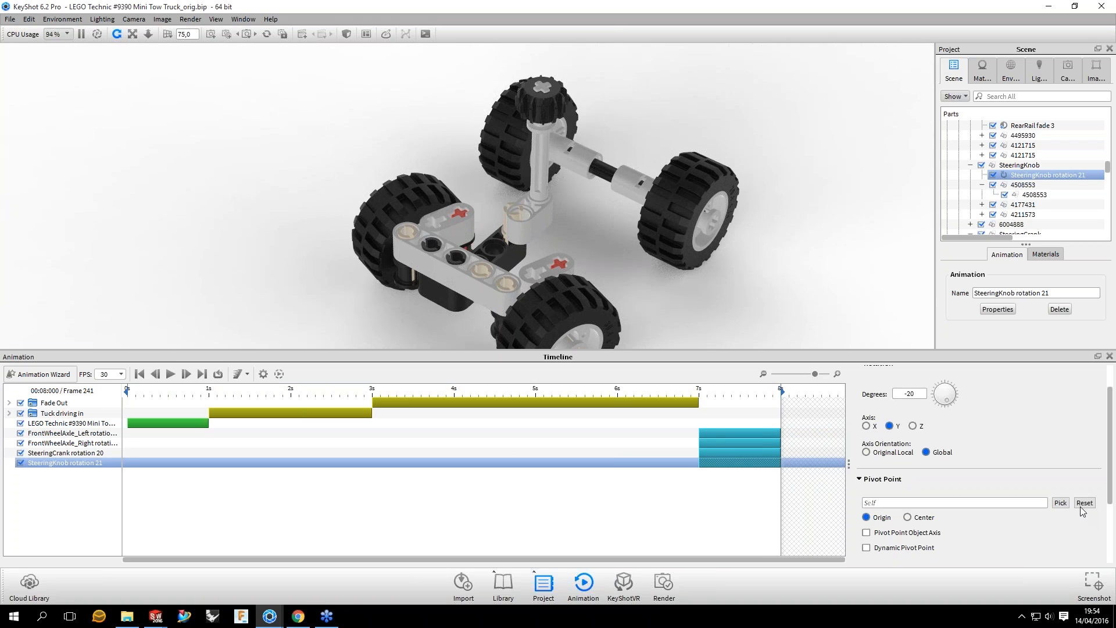
Step: Copy the steering knob rotation and paste it as a linked animation onto part 6004888 below the knob
left_click(739, 463)
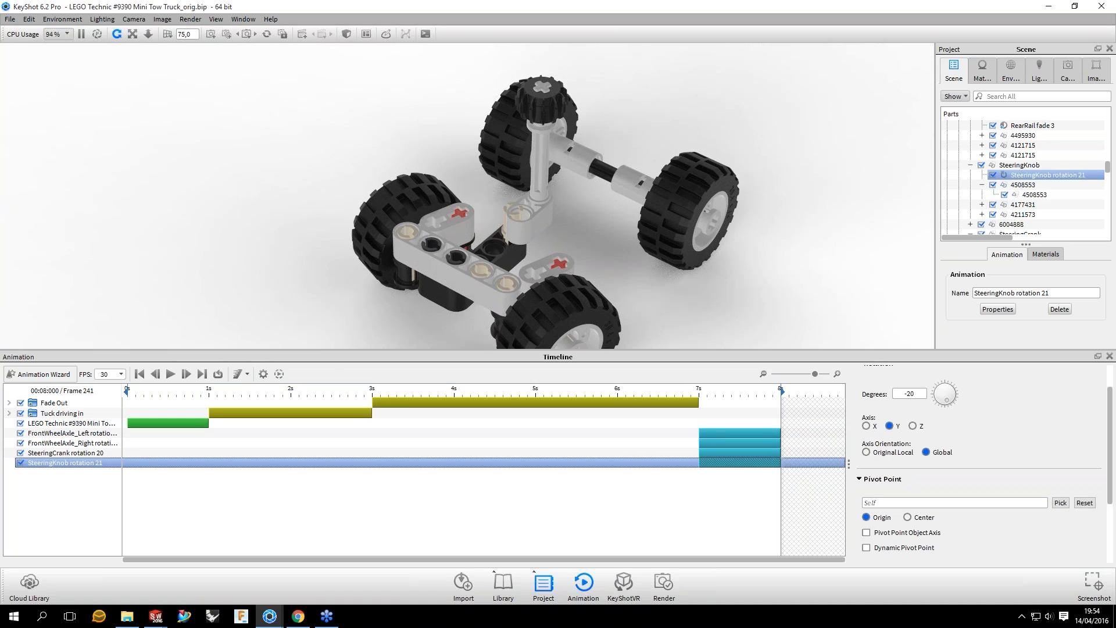
right_click(739, 463)
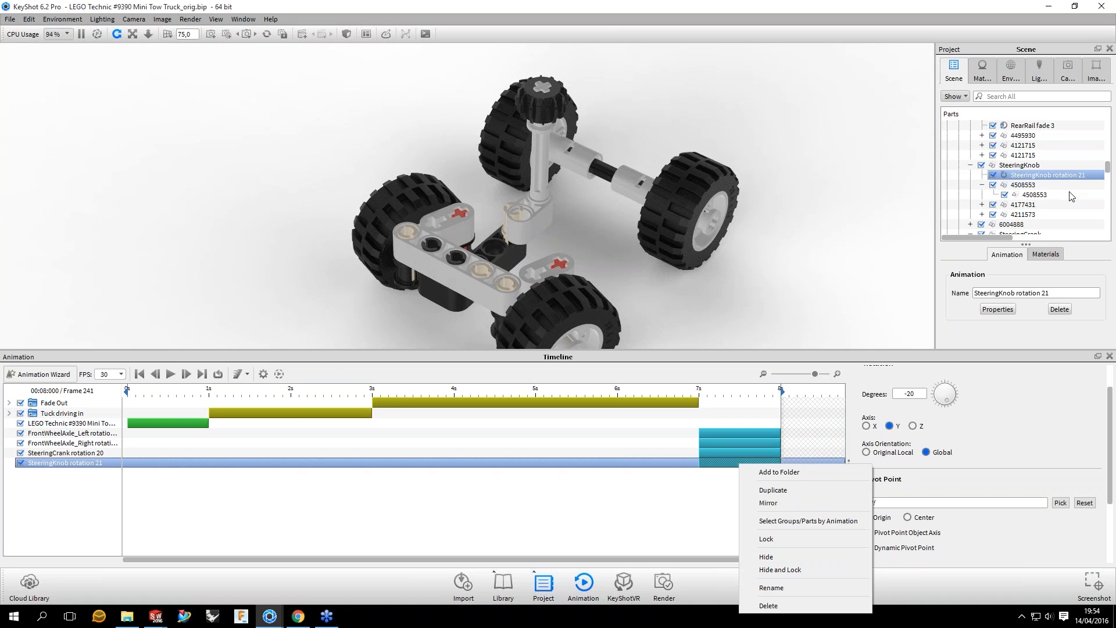
right_click(1071, 176)
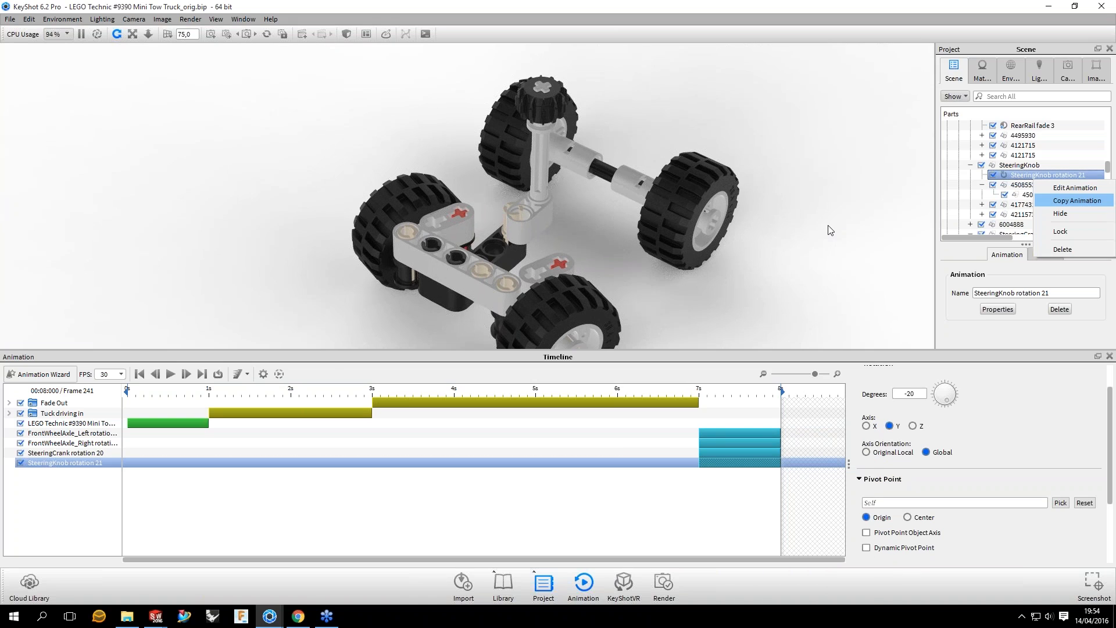
left_click(530, 224)
left_click(1012, 215)
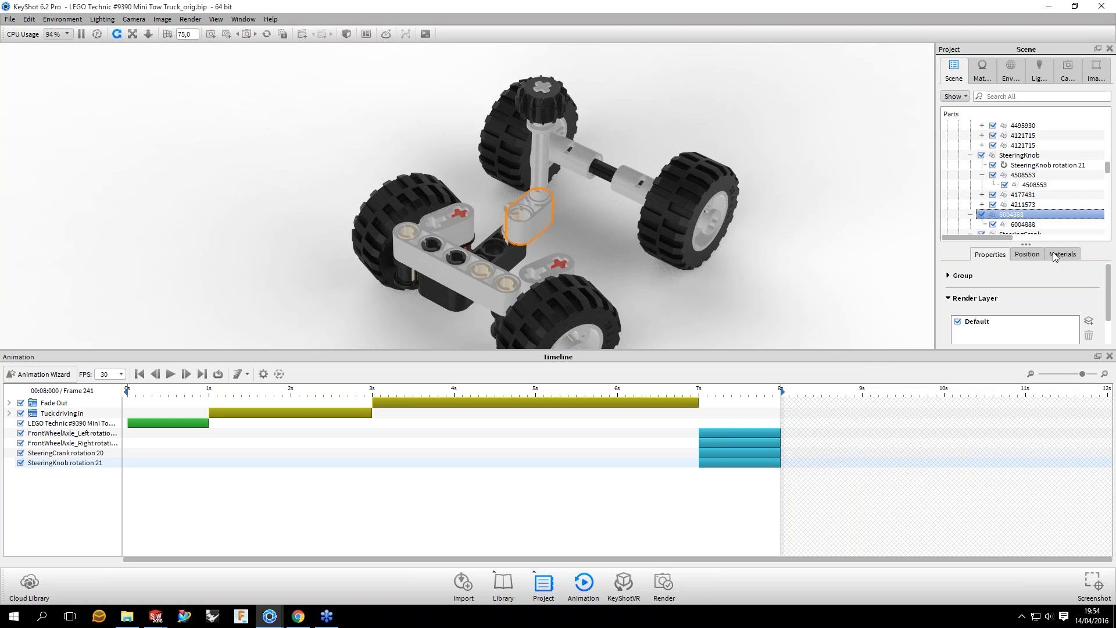
right_click(1022, 215)
mouse_move(1055, 248)
left_click(971, 307)
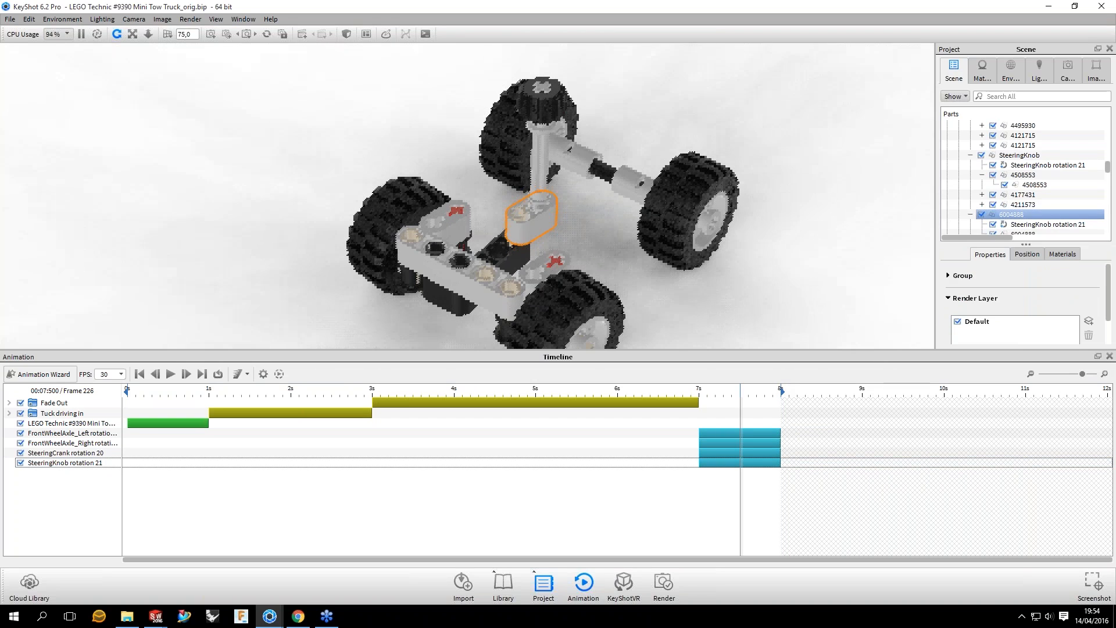
Step: Preview the linked knob rotation up to frame 241 and examine how part 6004888 turns with the steering shaft
left_click_drag(668, 196, 623, 151)
left_click_drag(780, 498, 781, 497)
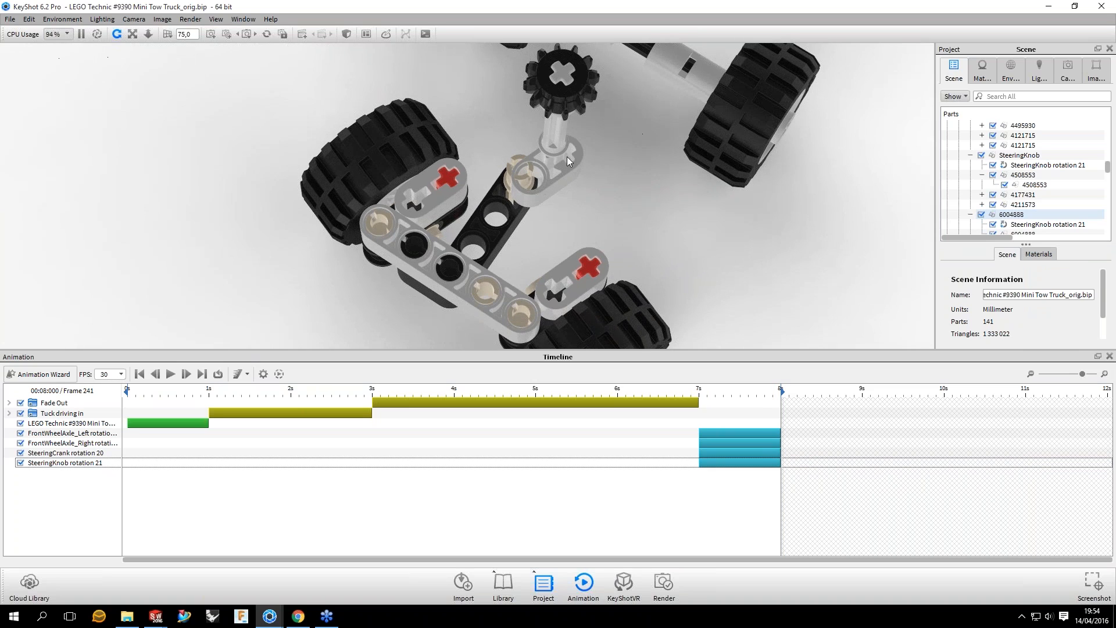
left_click_drag(570, 151, 569, 141)
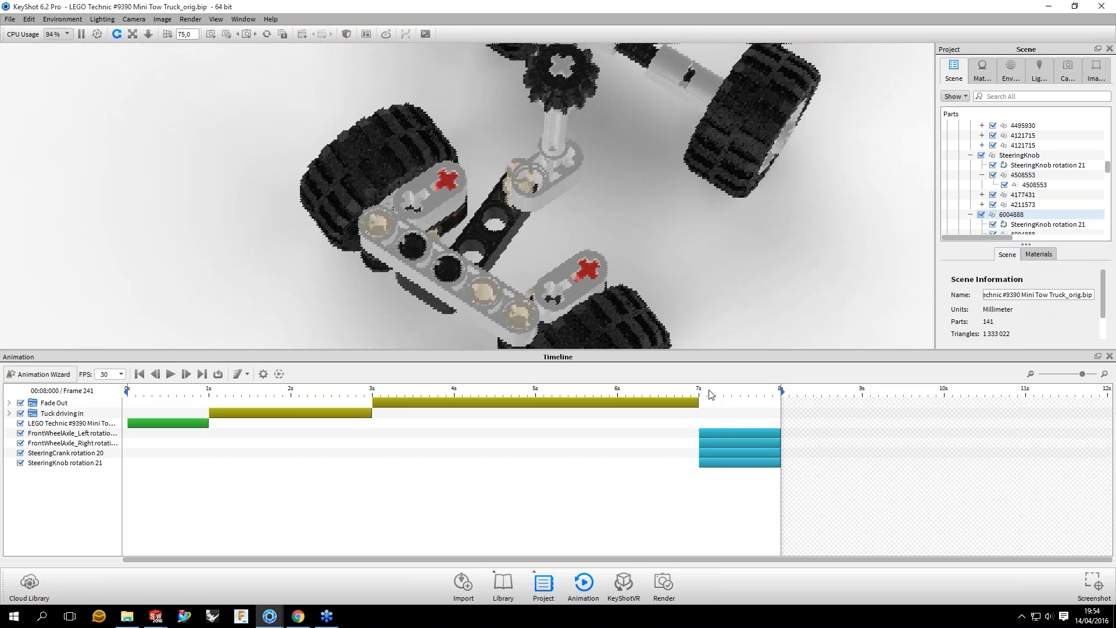
left_click_drag(709, 390, 781, 391)
Step: Pick the SteeringKnob group as the pivot point of the steering knob rotation
left_click(739, 462)
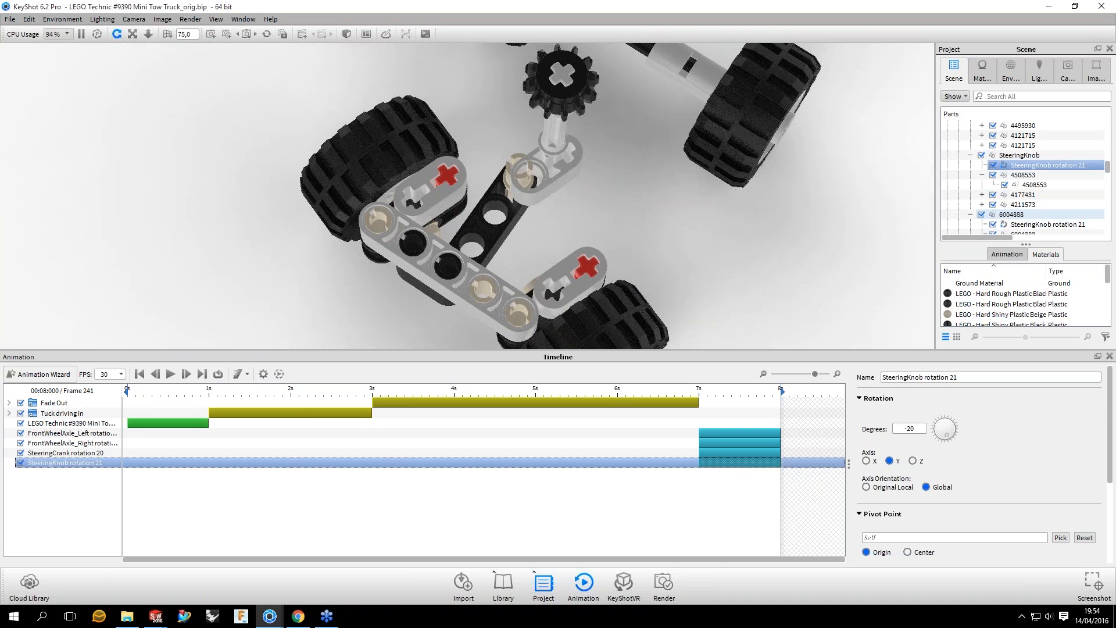
scroll(1046, 476, "down", 2)
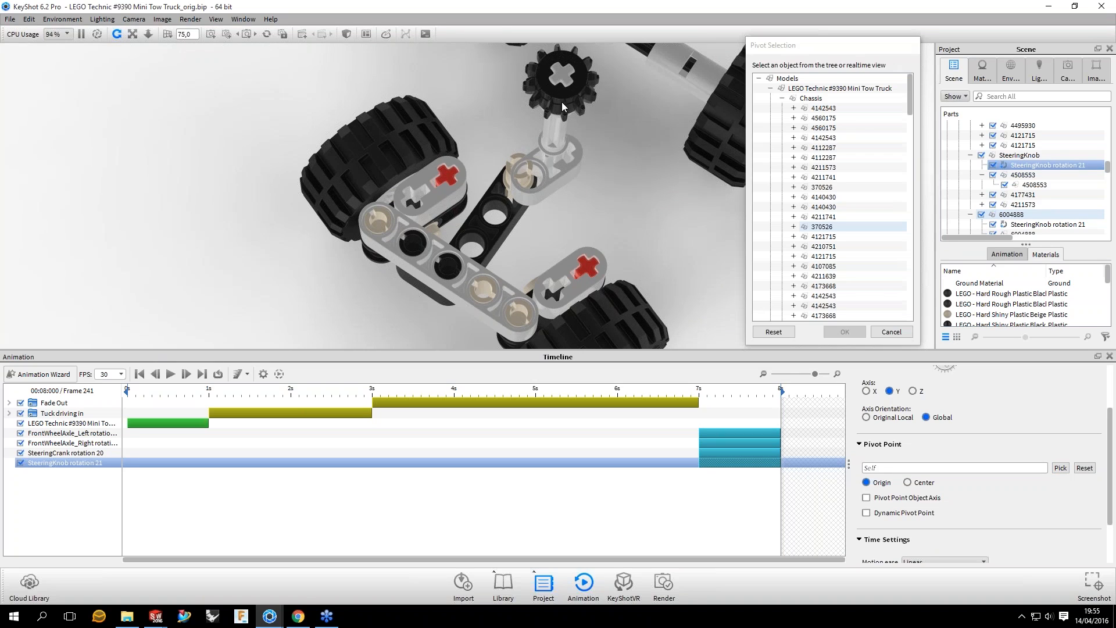
left_click(848, 330)
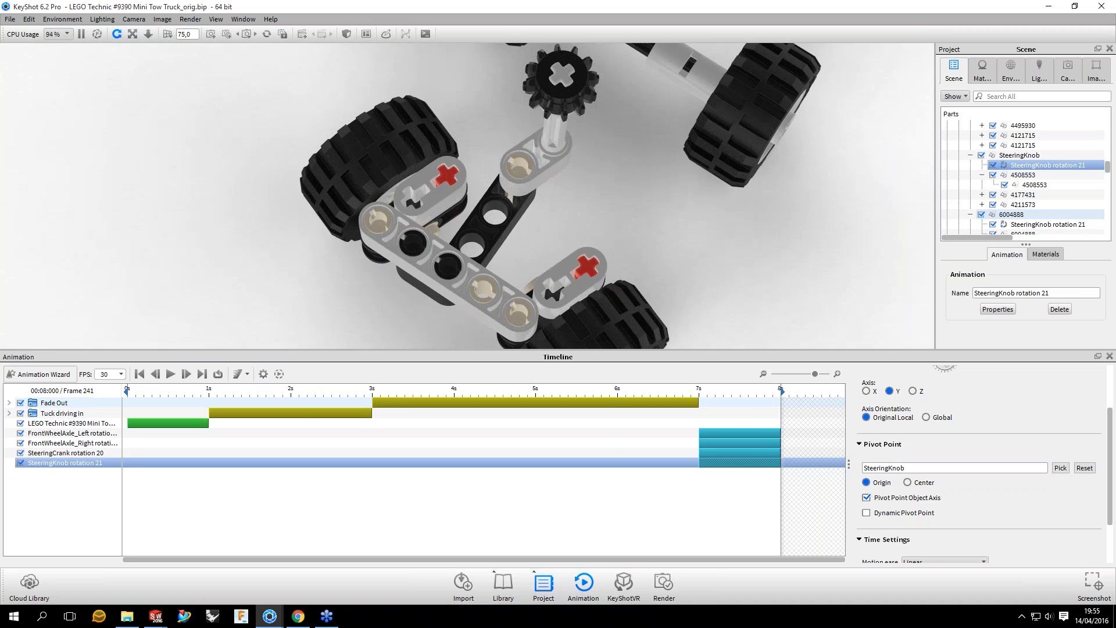
Step: Preview the complete steering motion up to frame 241 and view the chassis from the side
left_click(705, 424)
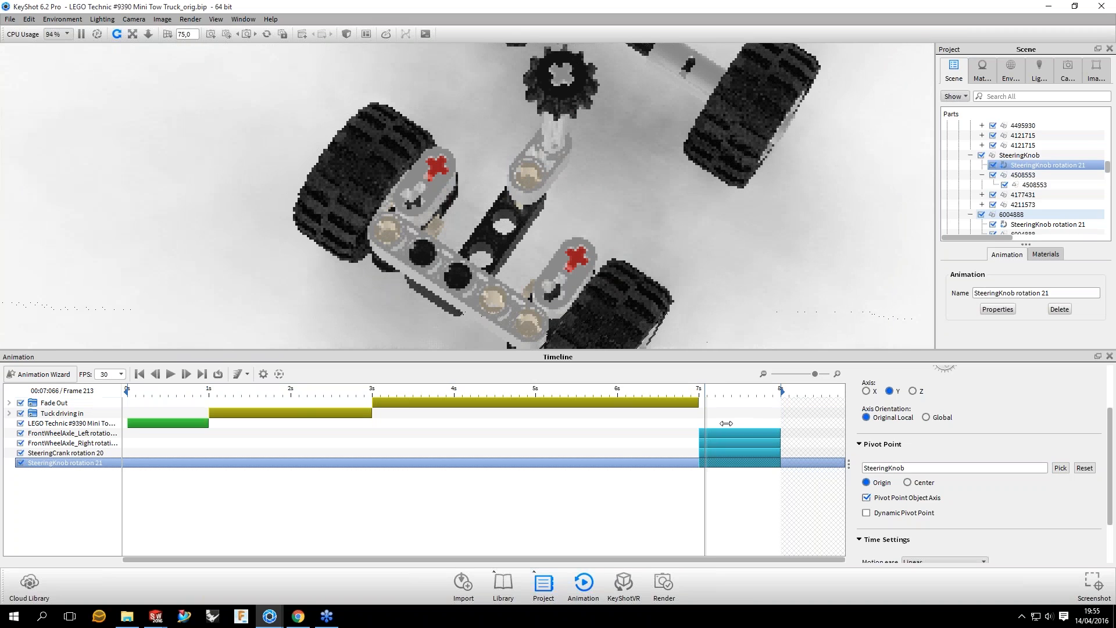
left_click(726, 423)
left_click_drag(723, 390, 781, 391)
left_click_drag(593, 256, 581, 145)
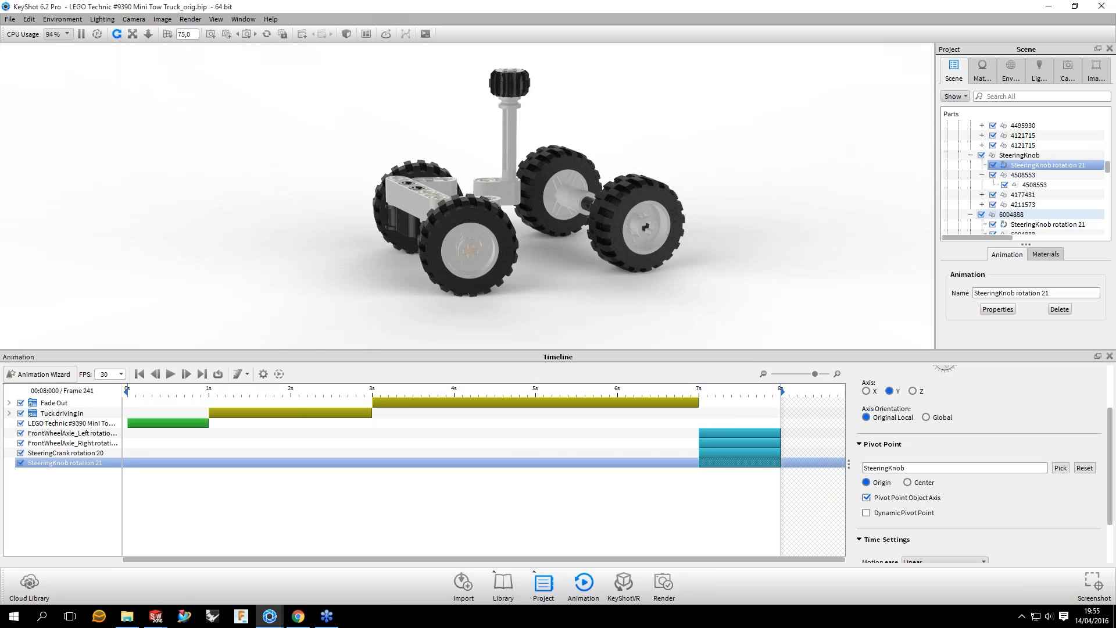
Step: Group the two front wheel axle rotations, the steering crank rotation and the steering knob rotation into a folder named "Turn right"
key("Left")
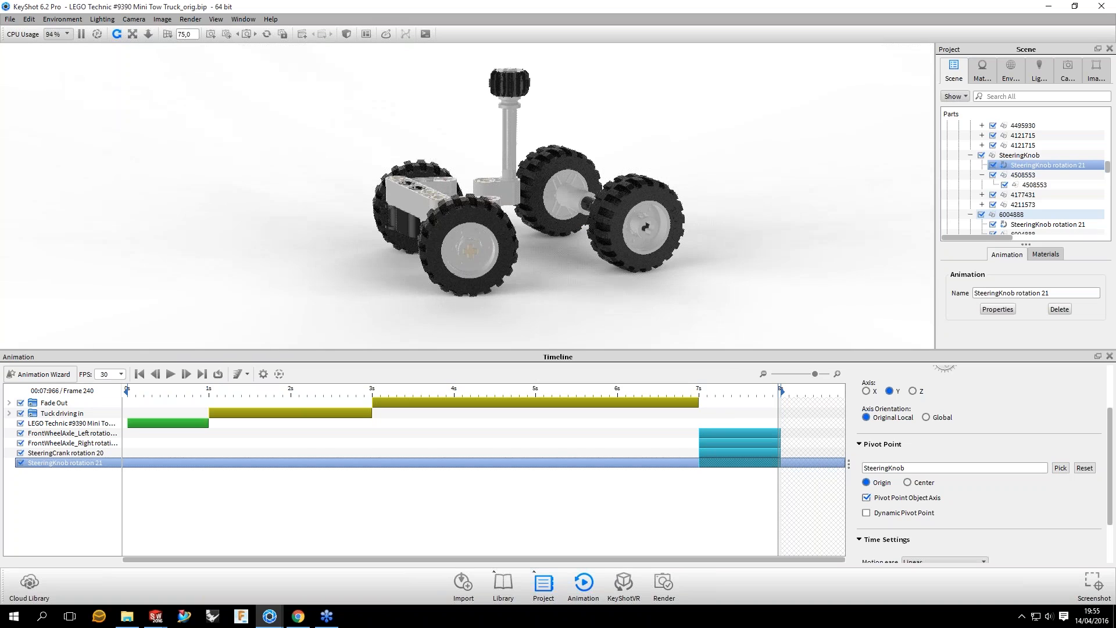
left_click(739, 433)
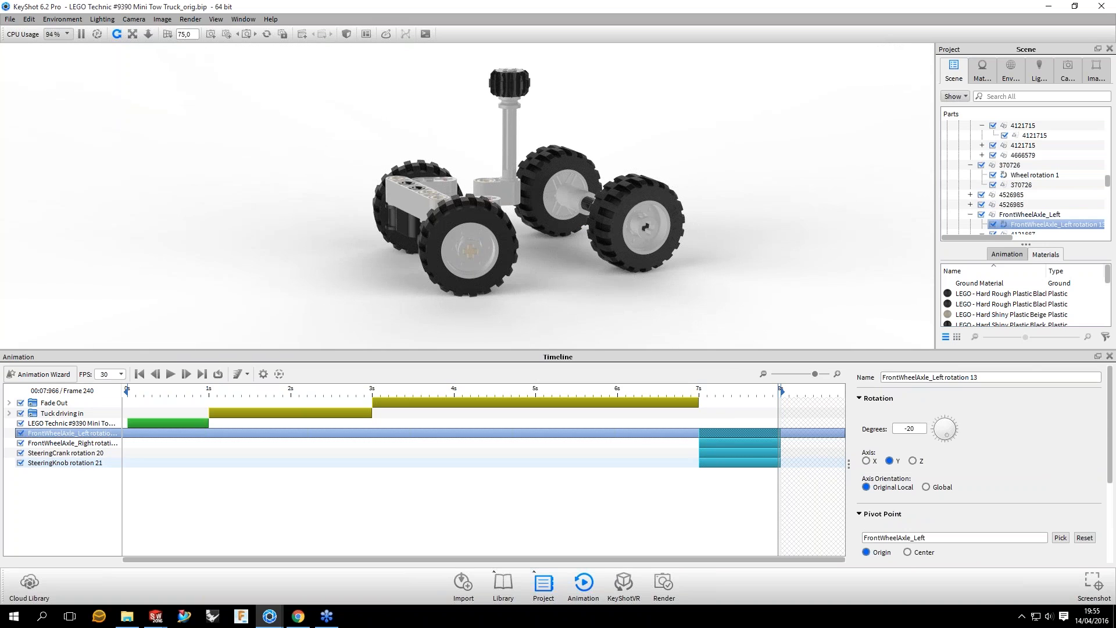
left_click(65, 462, "shift")
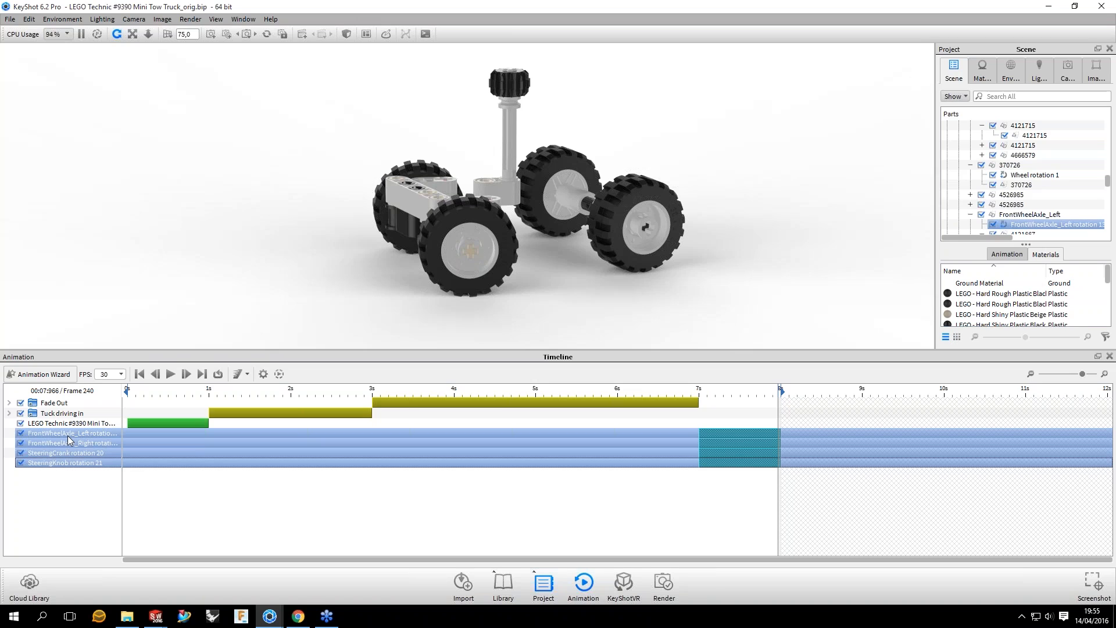
right_click(67, 435)
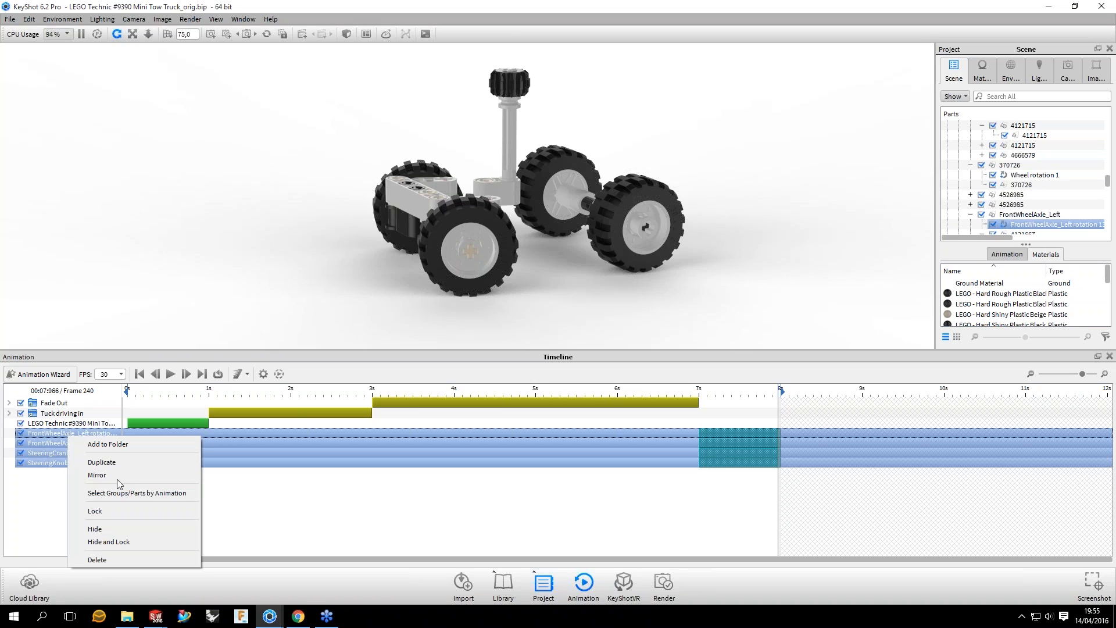
left_click(107, 445)
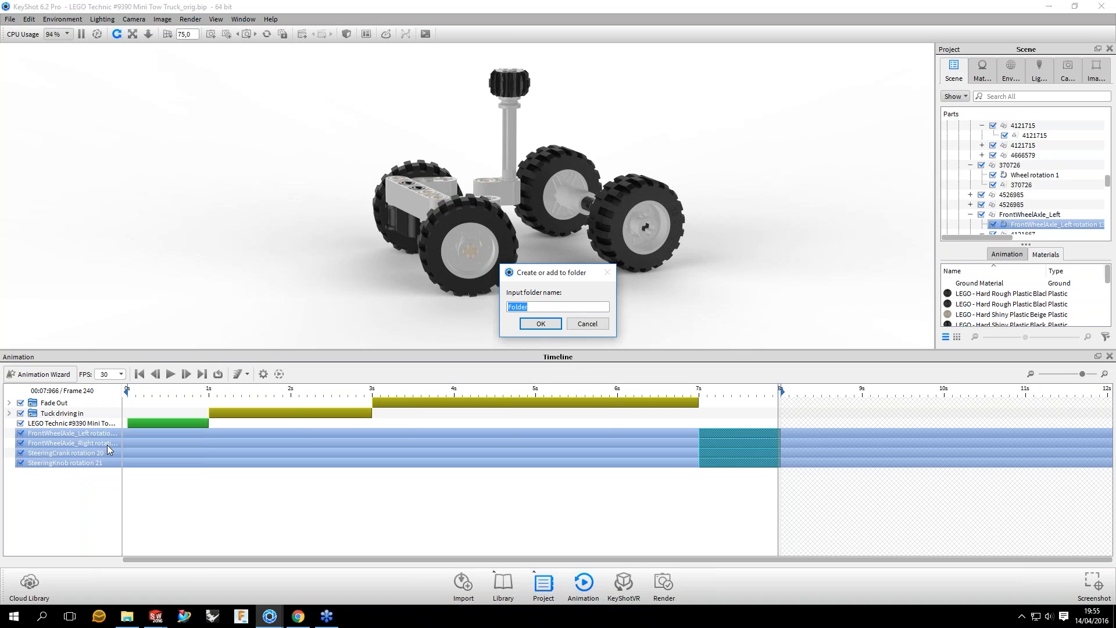
type("Turn right")
key("Return")
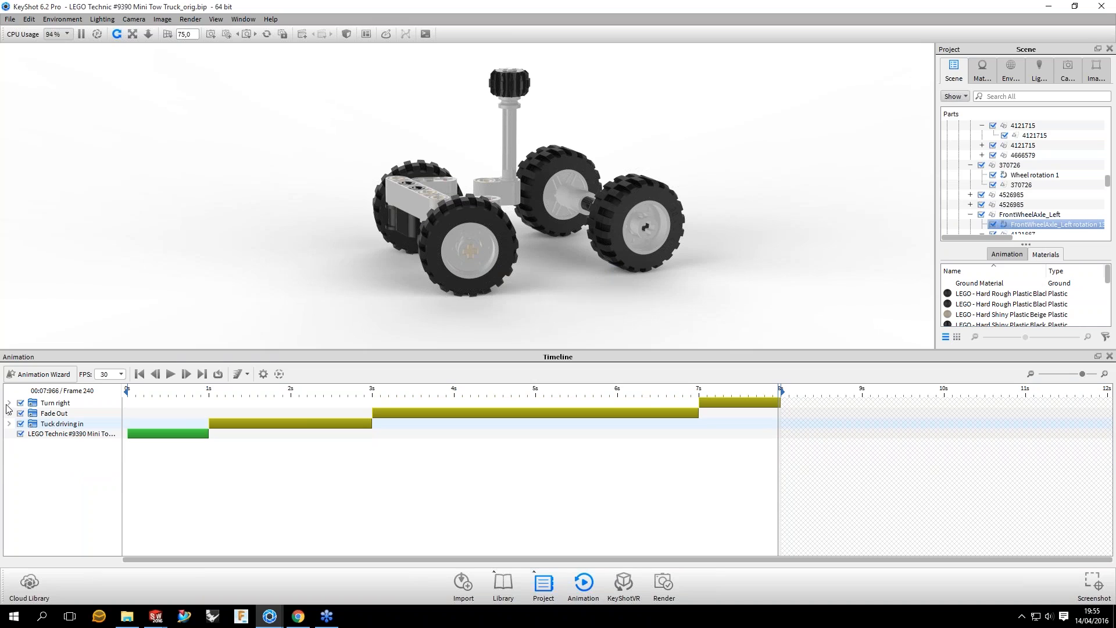
left_click(9, 403)
left_click(600, 521)
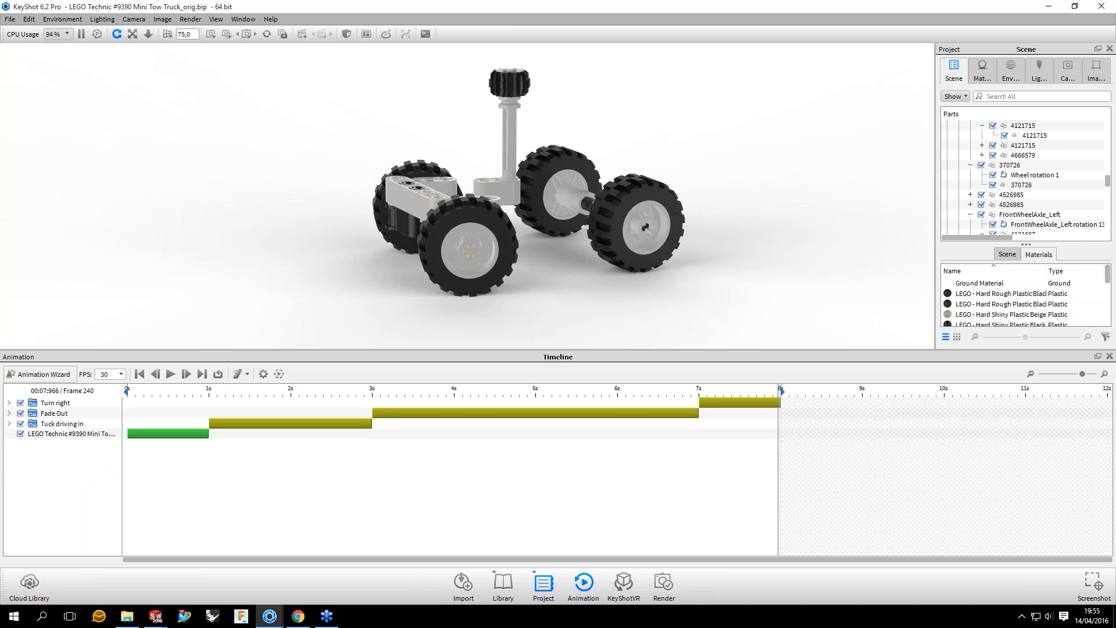
Step: Mirror the Turn right animation folder in the timeline
left_click(55, 403)
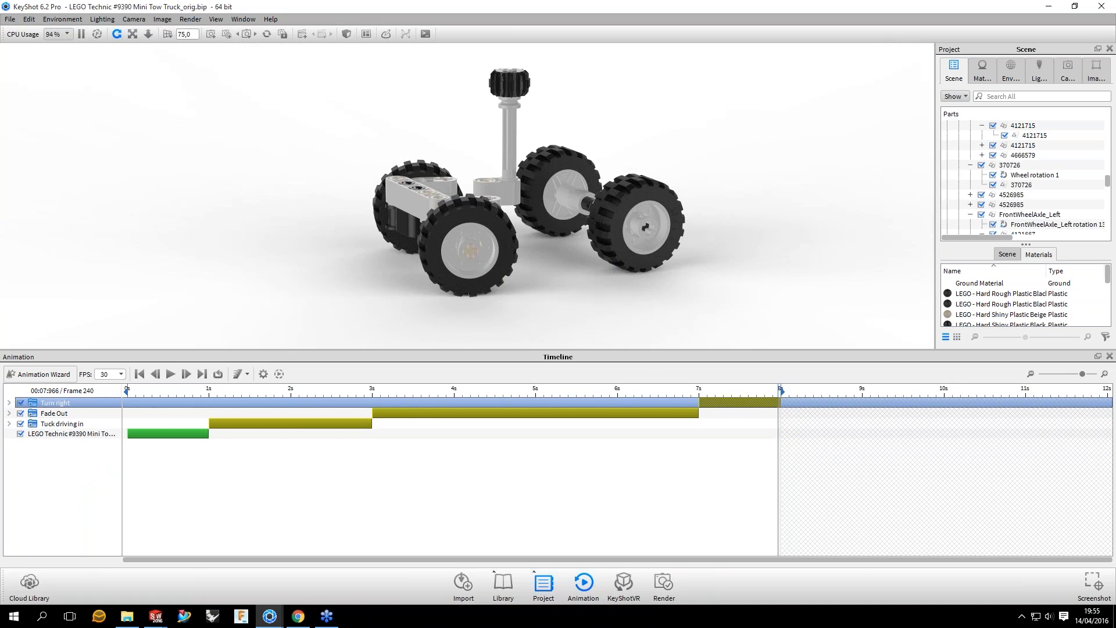
right_click(730, 404)
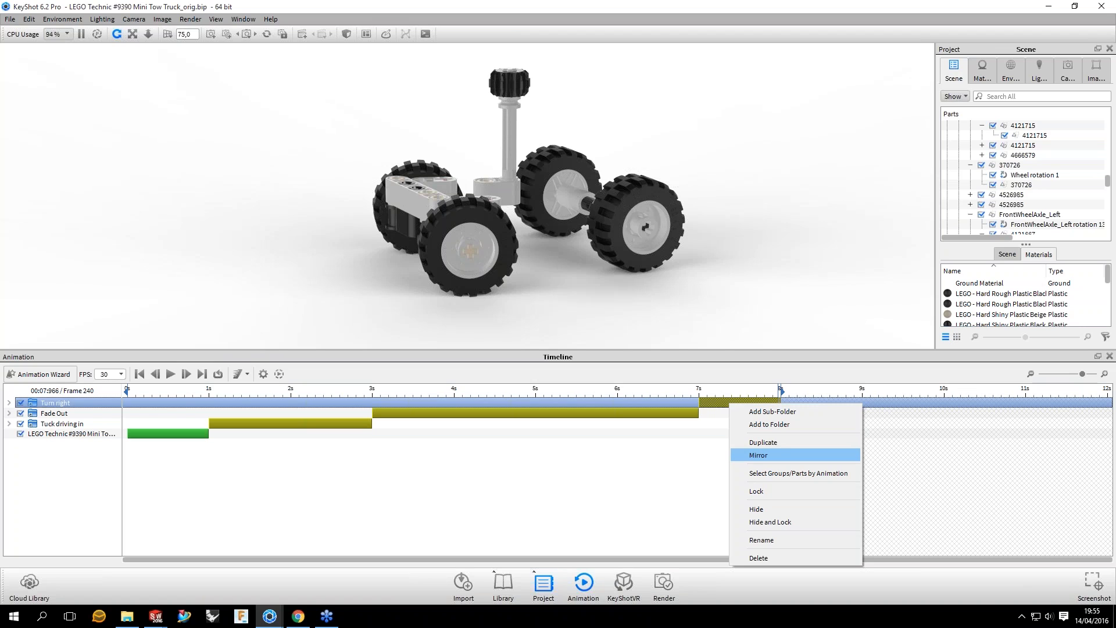
left_click(761, 454)
left_click(814, 443)
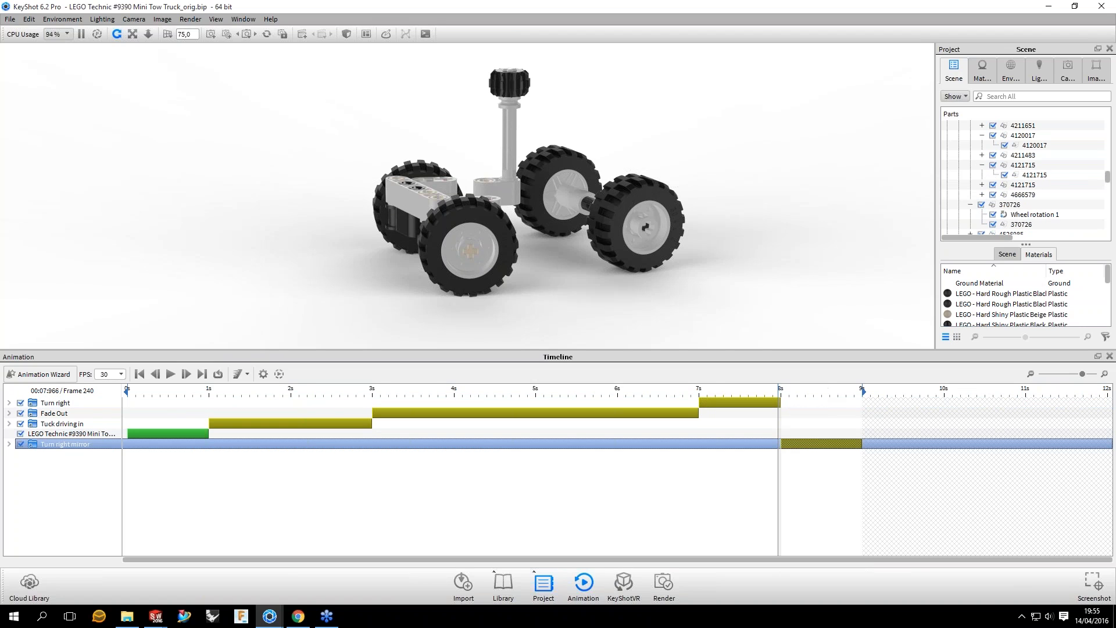
Step: Preview the turn and its mirrored return up to frame 271 and examine the steering from the side and from above
left_click(810, 390)
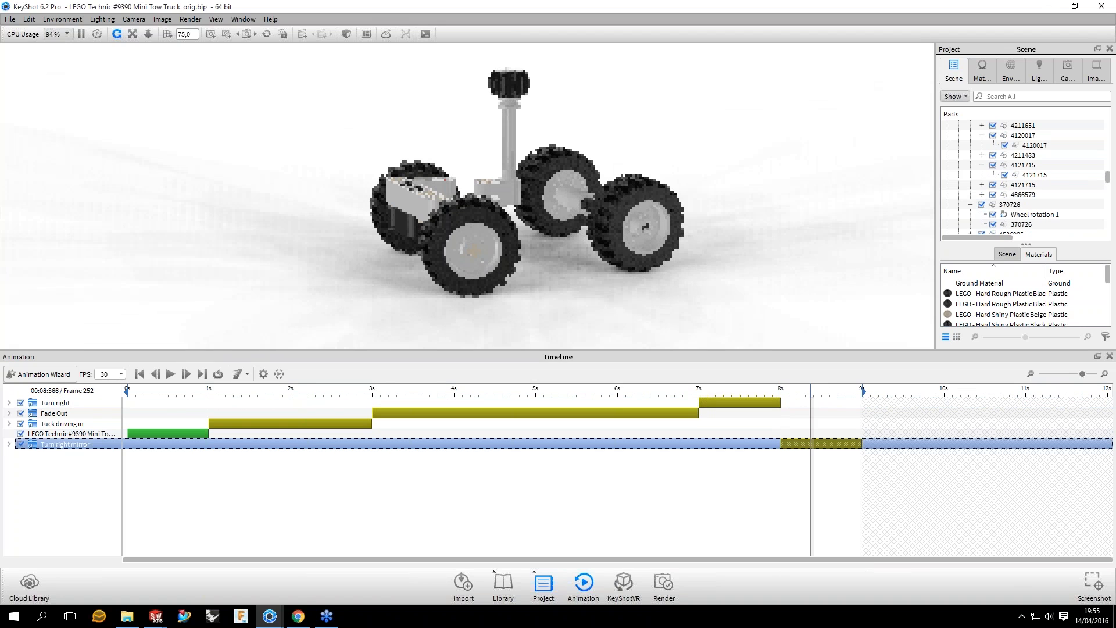
left_click_drag(811, 390, 863, 390)
left_click_drag(727, 198, 801, 268)
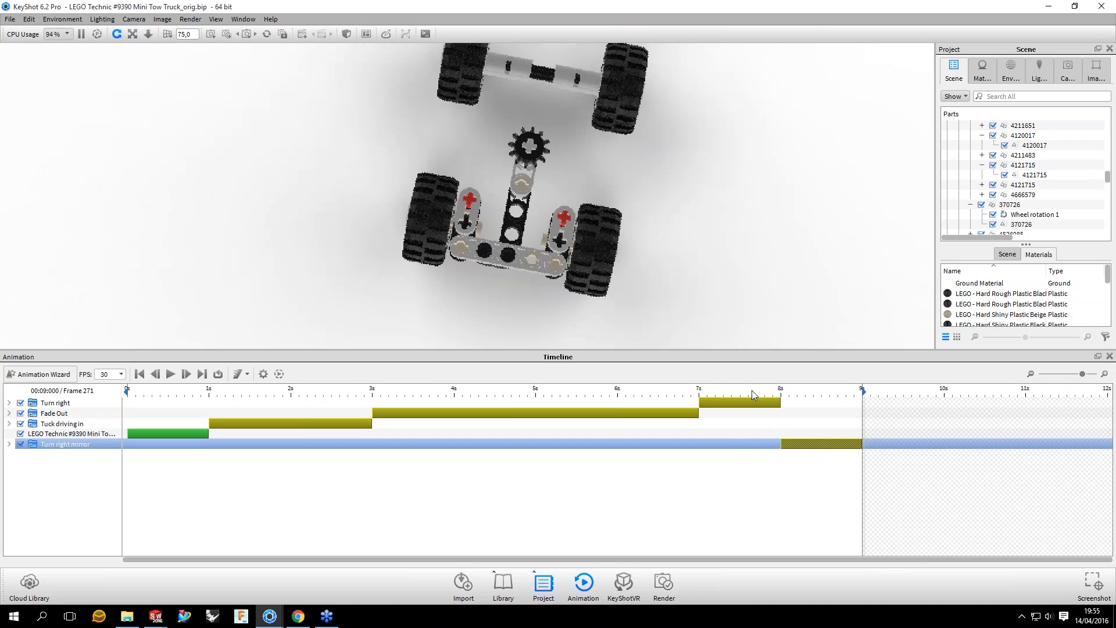
left_click(735, 392)
left_click_drag(735, 392, 860, 392)
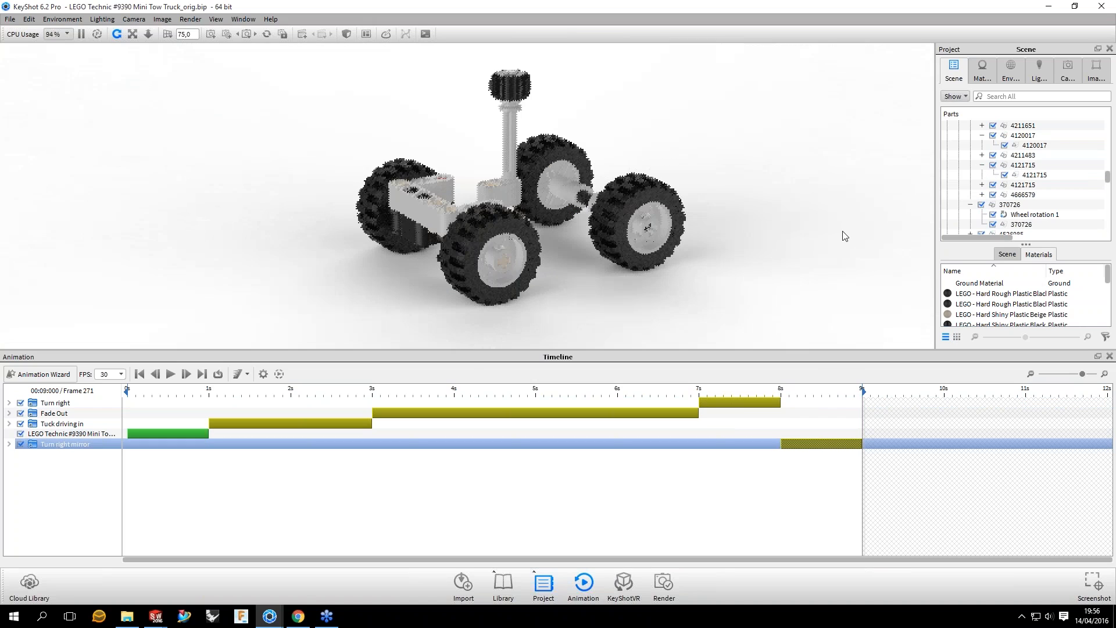
left_click_drag(844, 235, 748, 217)
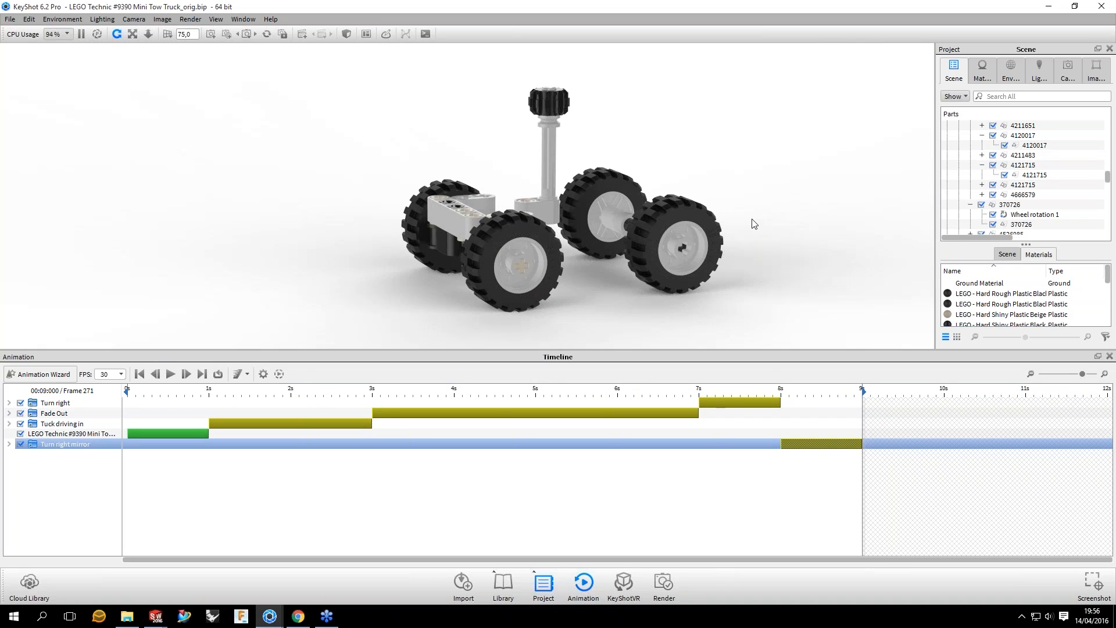
left_click_drag(806, 170, 794, 171)
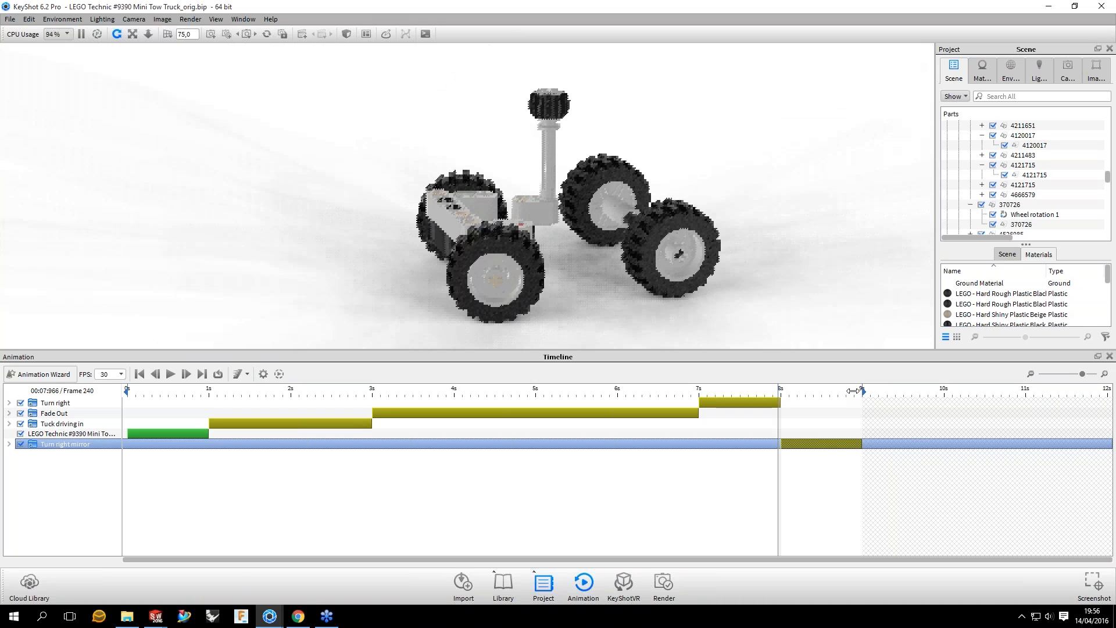
left_click_drag(558, 151, 558, 279)
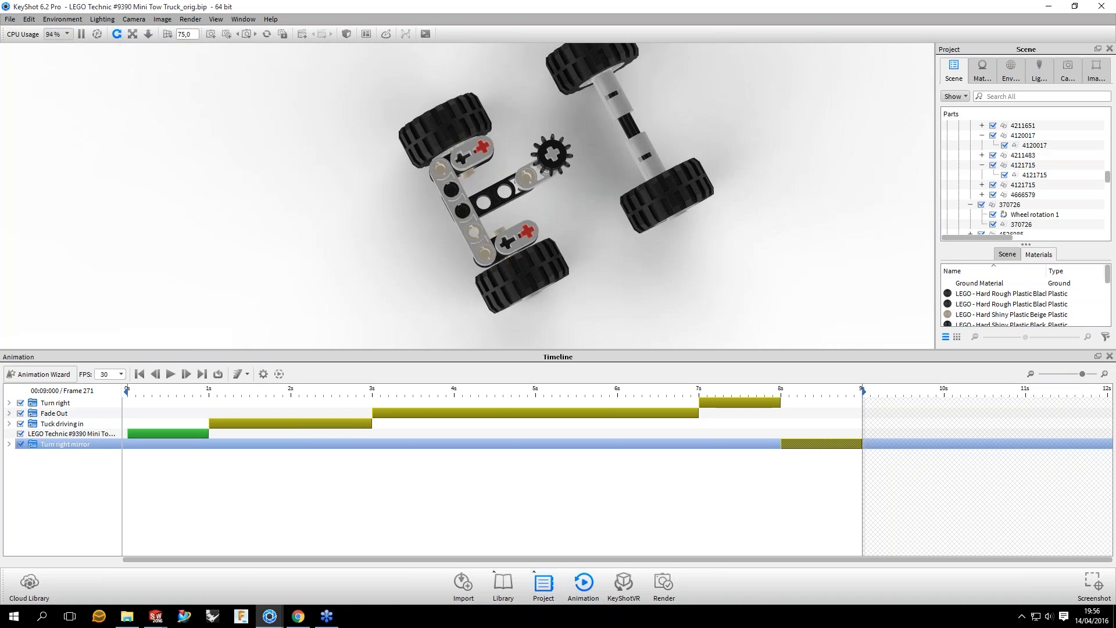
left_click_drag(863, 395, 922, 395)
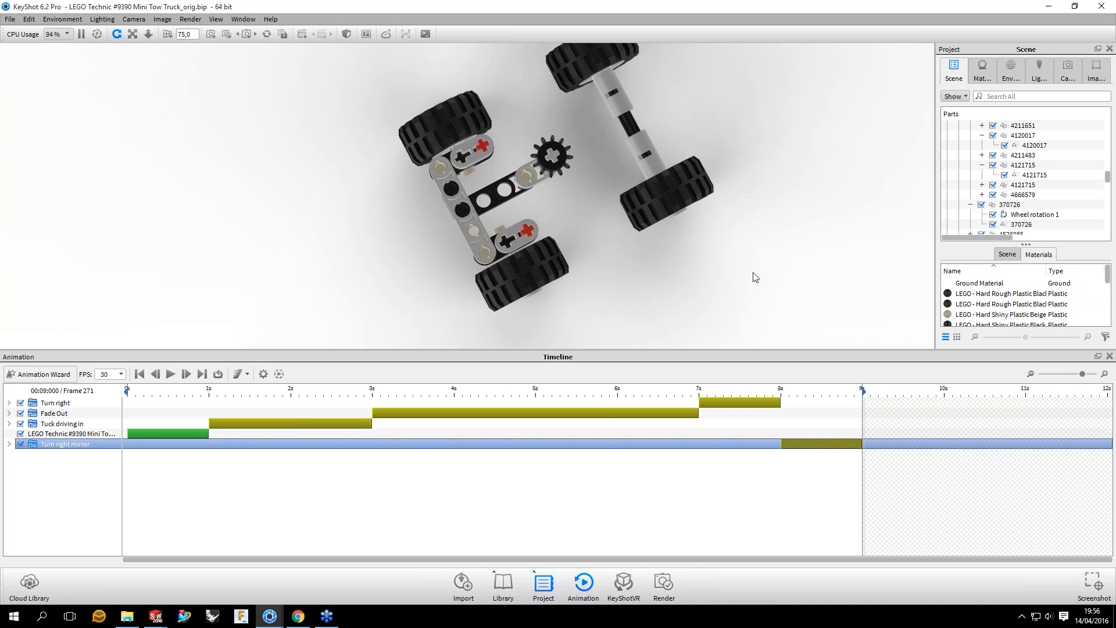
left_click_drag(754, 277, 728, 128)
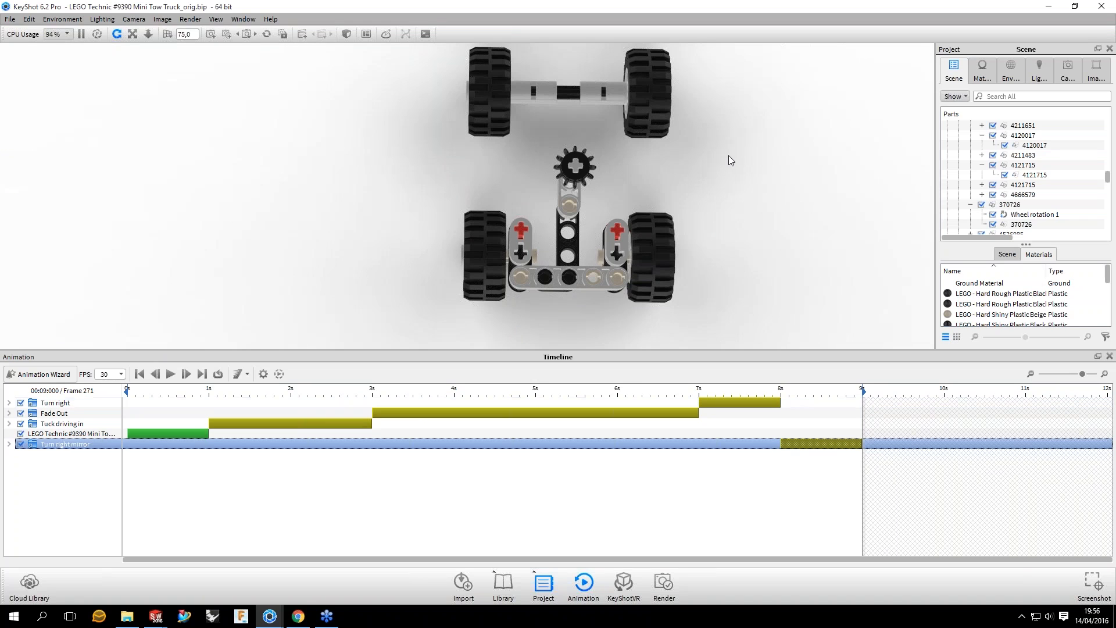
left_click_drag(694, 162, 690, 174)
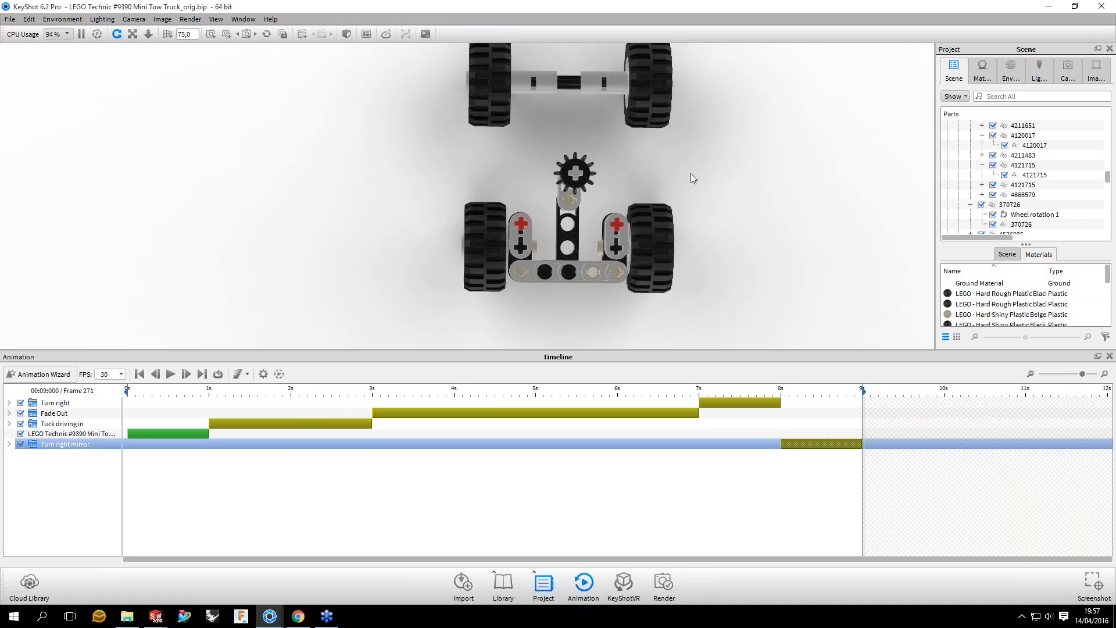
middle_click_drag(691, 174, 682, 172)
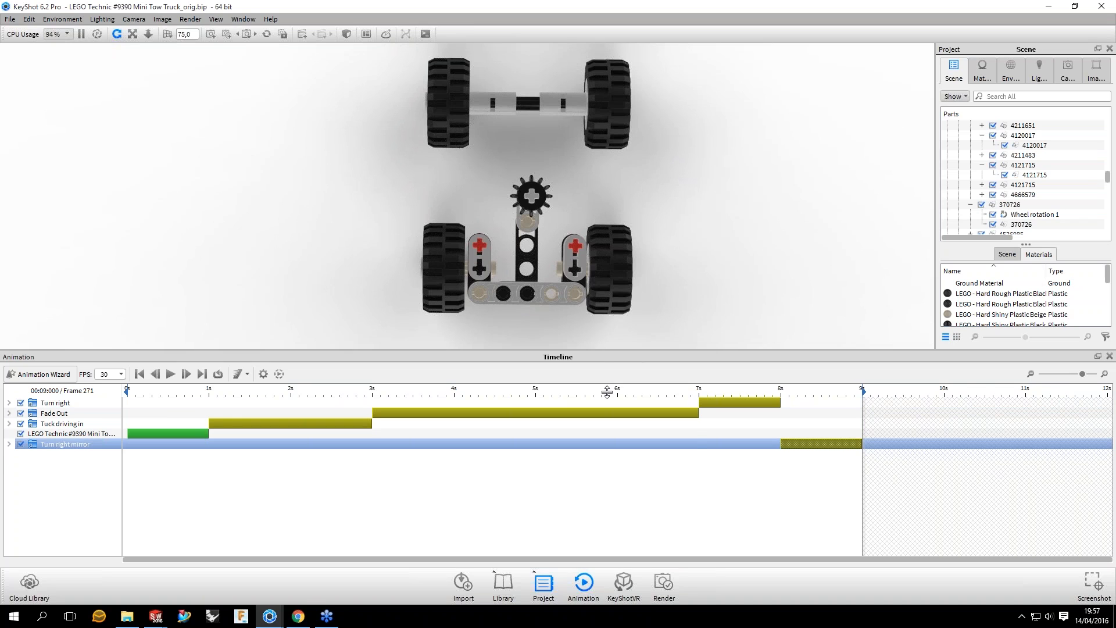
Step: Enlarge the viewport by shrinking the timeline area, and preview the fade-out and right turn from above up to frame 228
left_click_drag(607, 392, 607, 395)
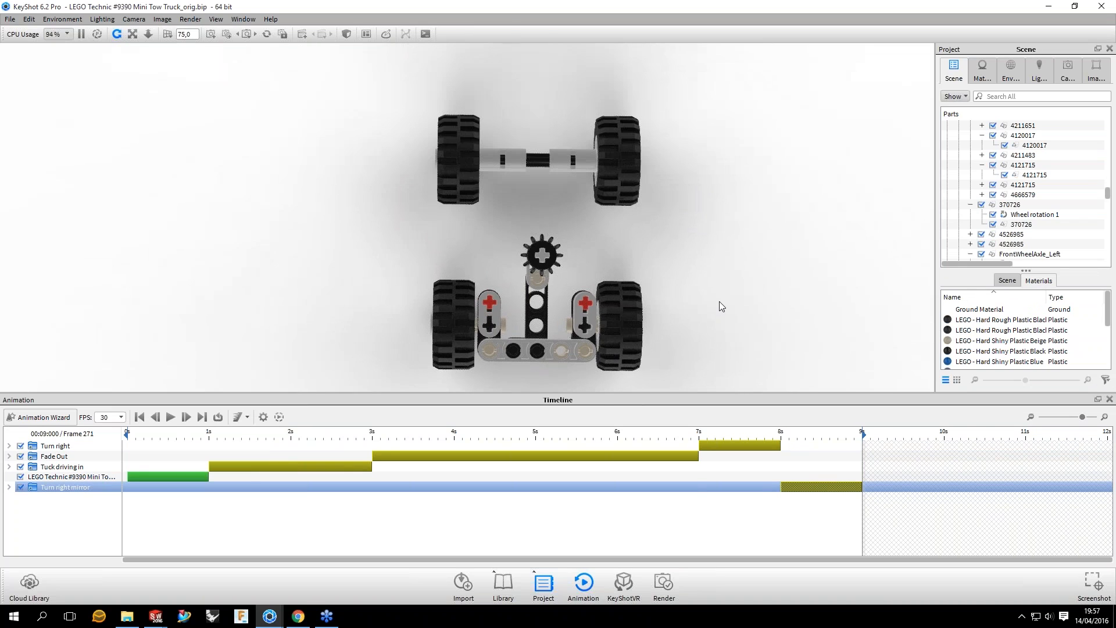
left_click_drag(719, 301, 717, 289)
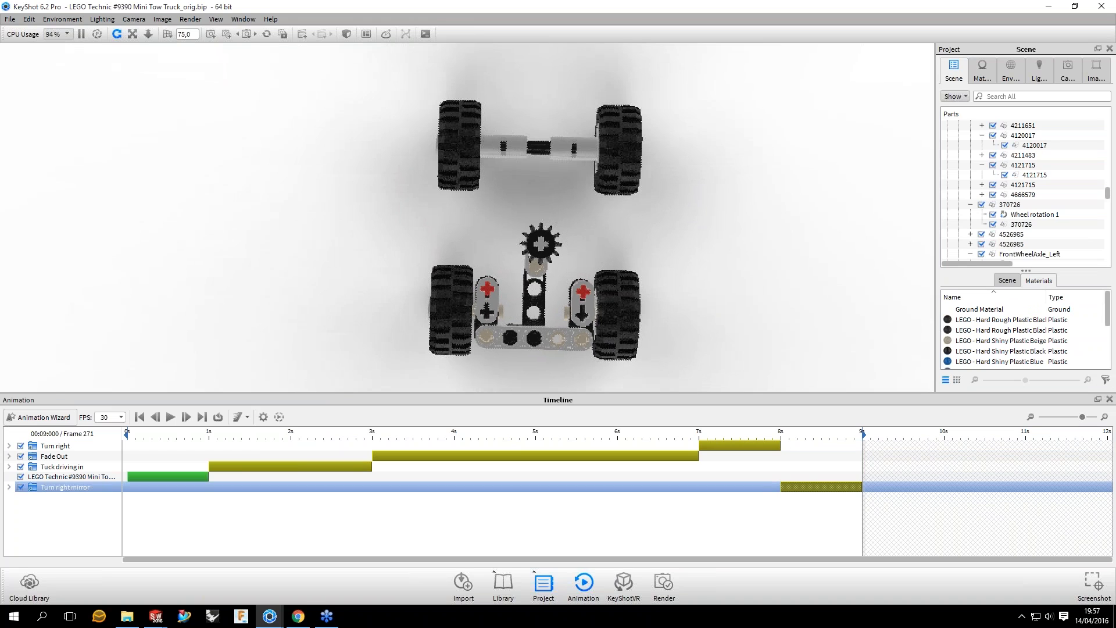
left_click(386, 435)
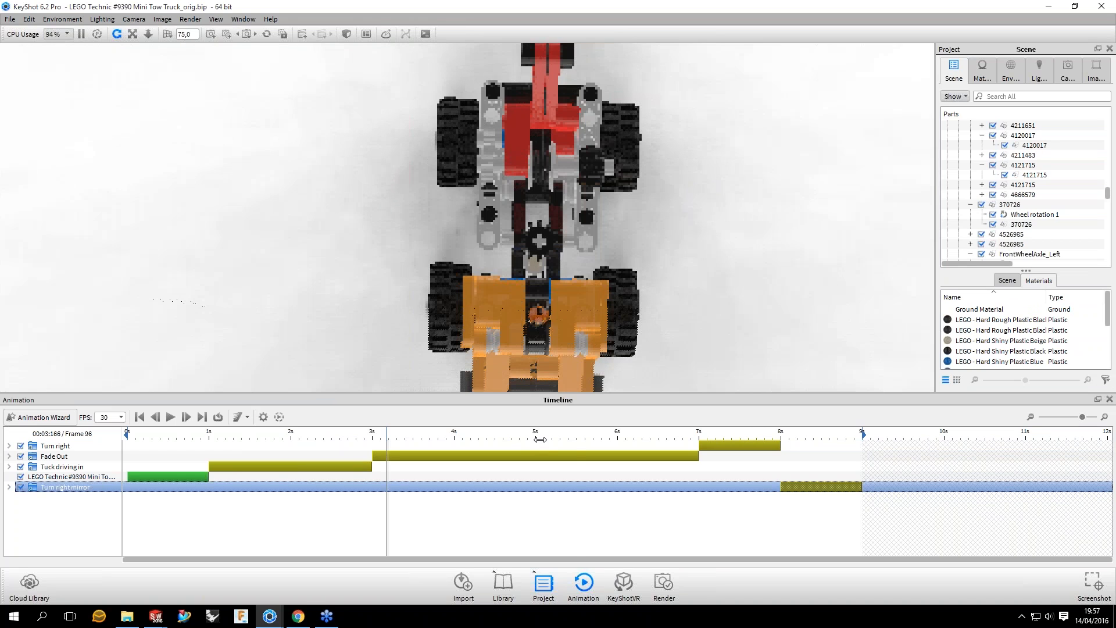
left_click_drag(540, 439, 745, 431)
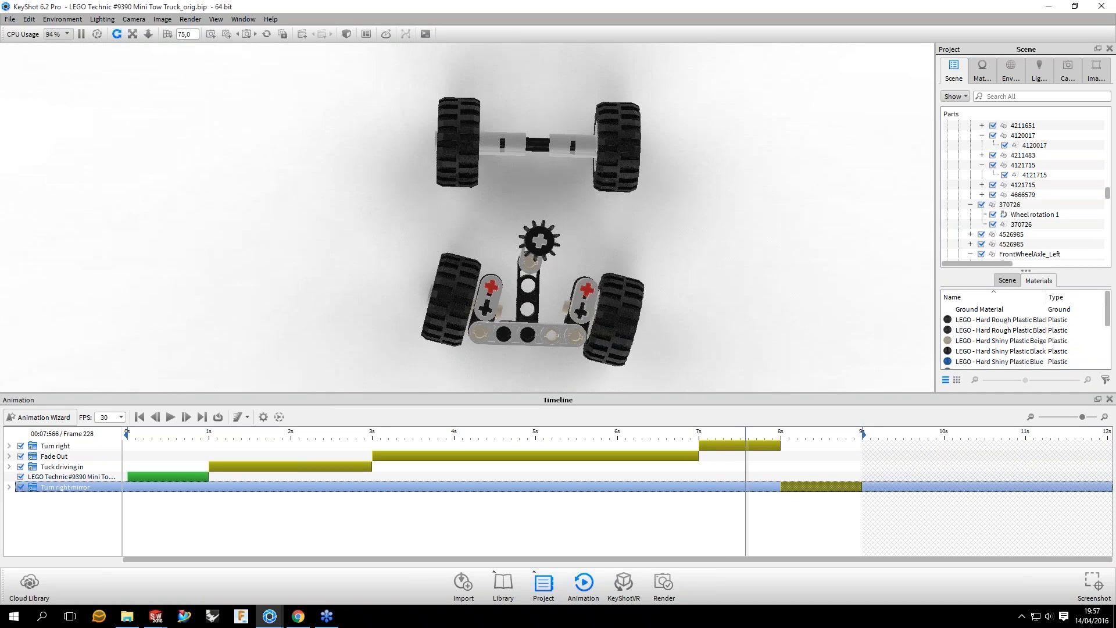
Step: Turn on looping and play the full animation from a low side view, pausing during the fade-out
left_click(170, 417)
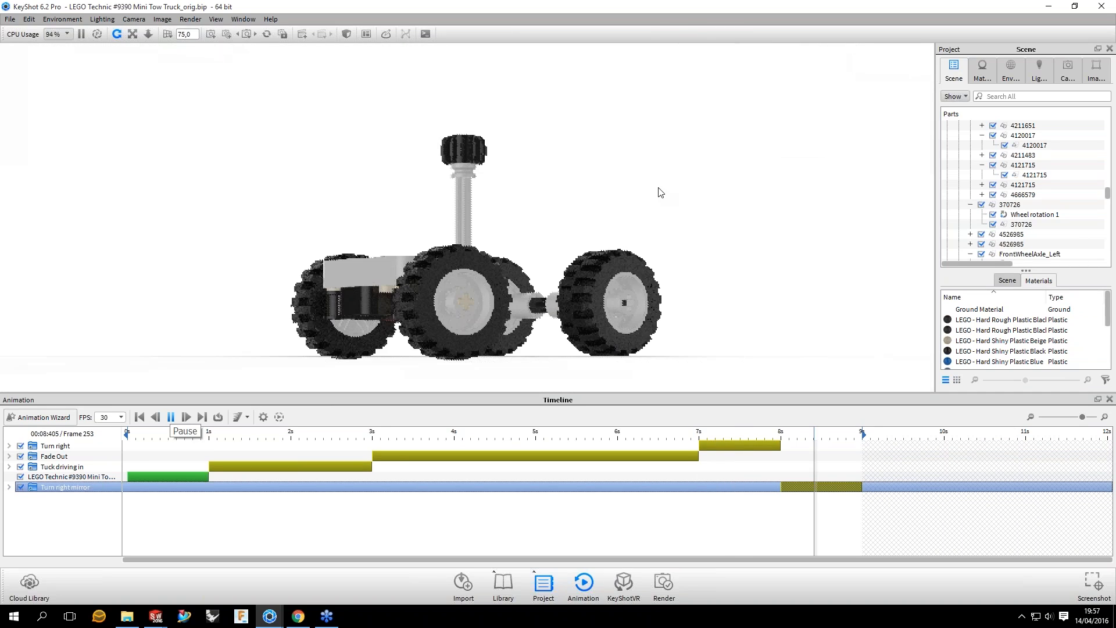
left_click(218, 416)
left_click_drag(583, 286, 721, 360)
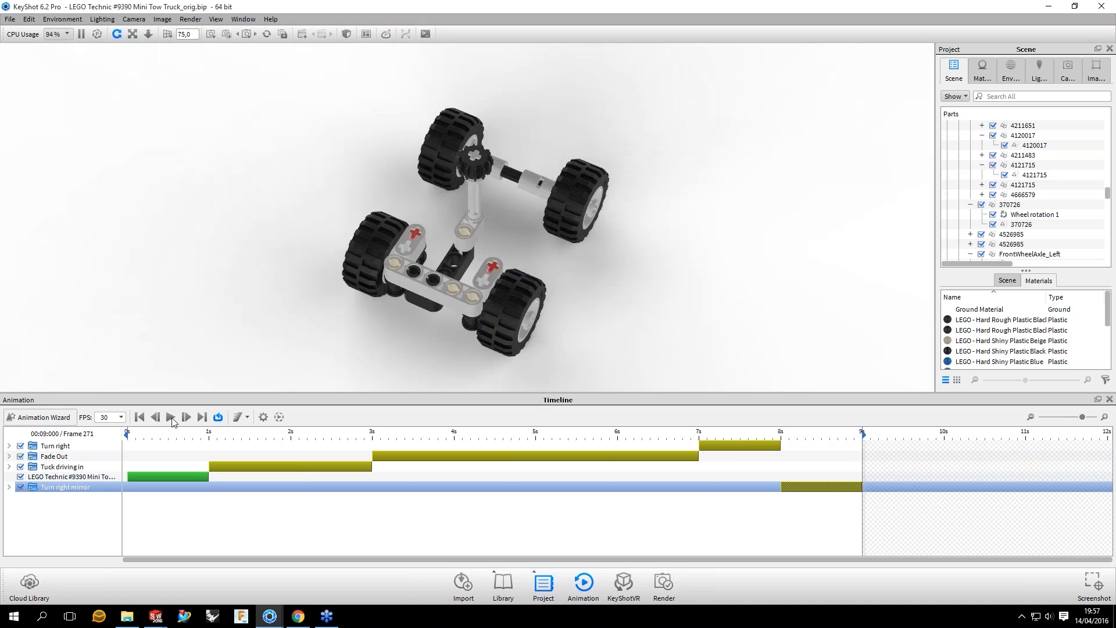
left_click(171, 418)
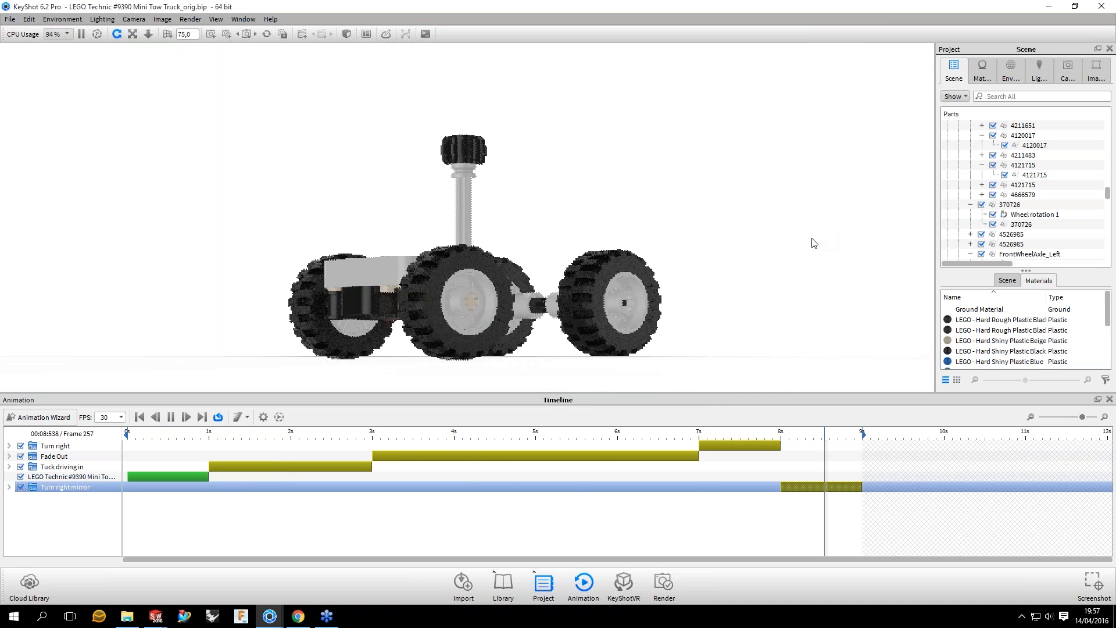
left_click(171, 418)
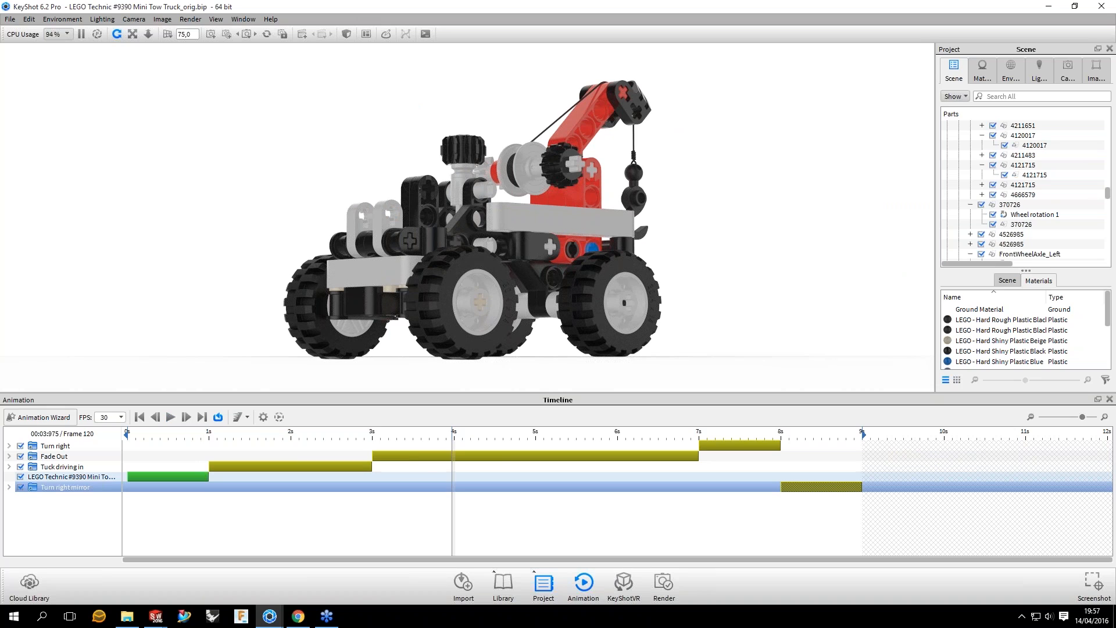
Step: Select the truck's translation animation, scrub the playhead to frame 90 and scale the timeline to show the full nine seconds
left_click(171, 477)
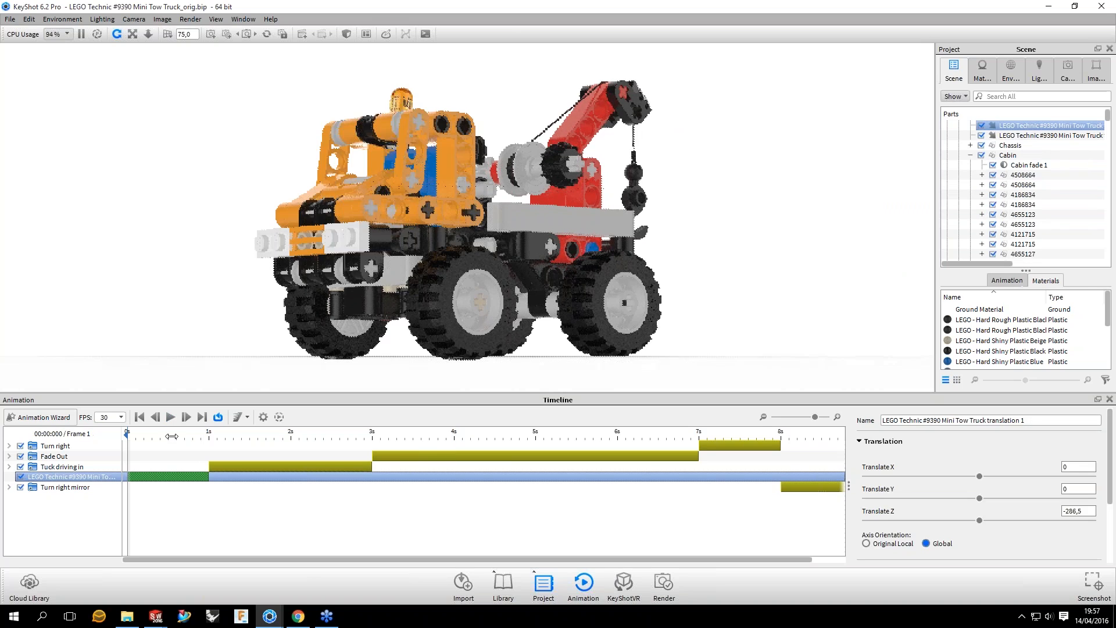
left_click_drag(170, 436, 528, 432)
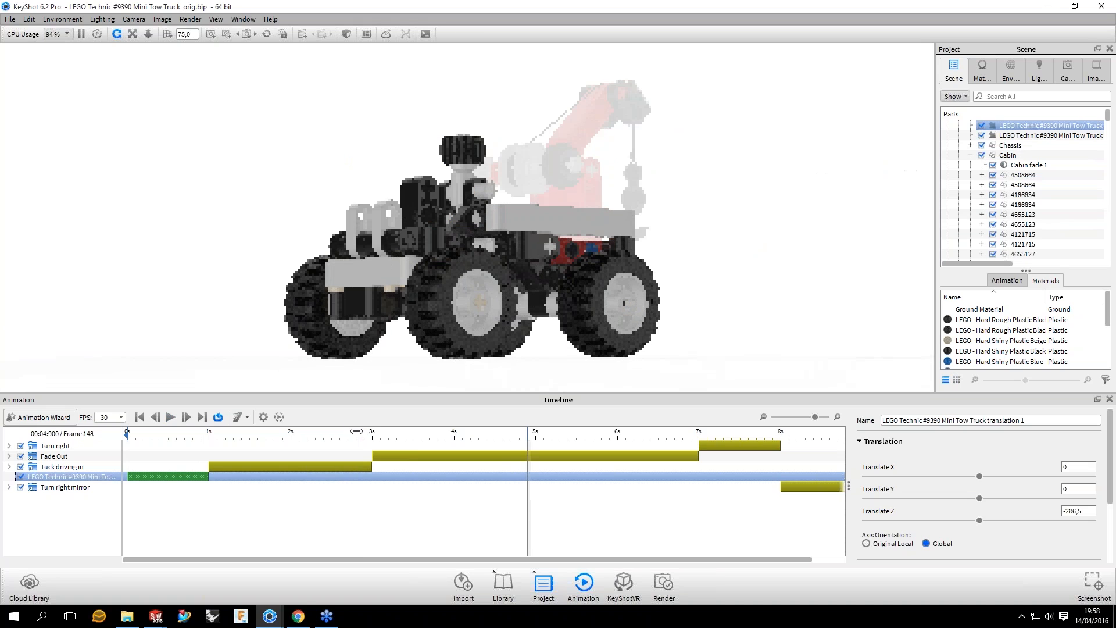
left_click(361, 432)
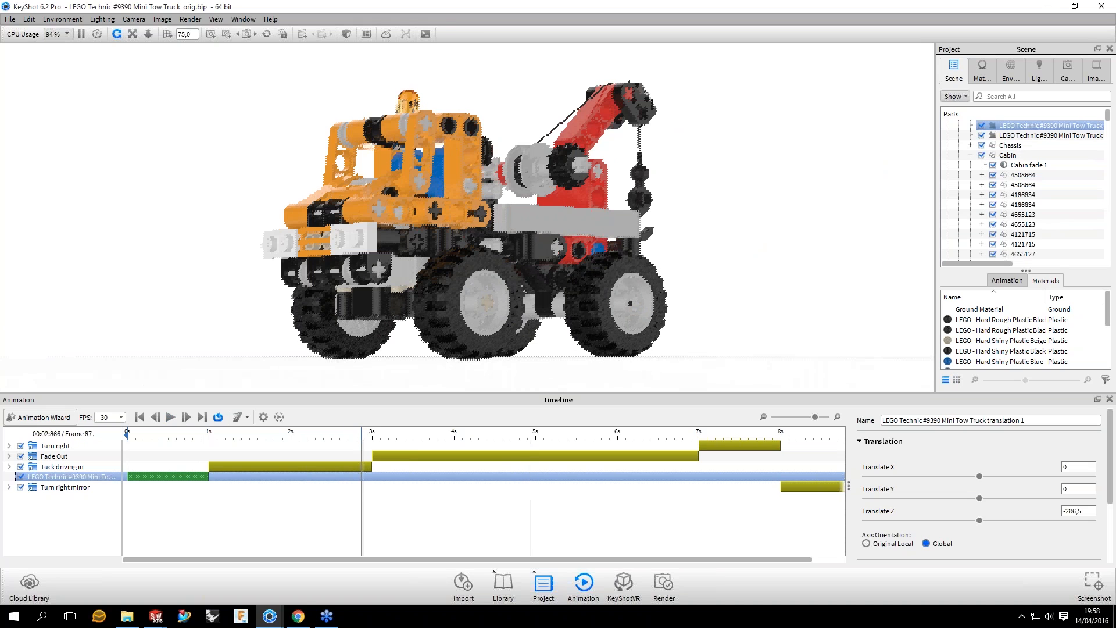
left_click_drag(361, 432, 369, 432)
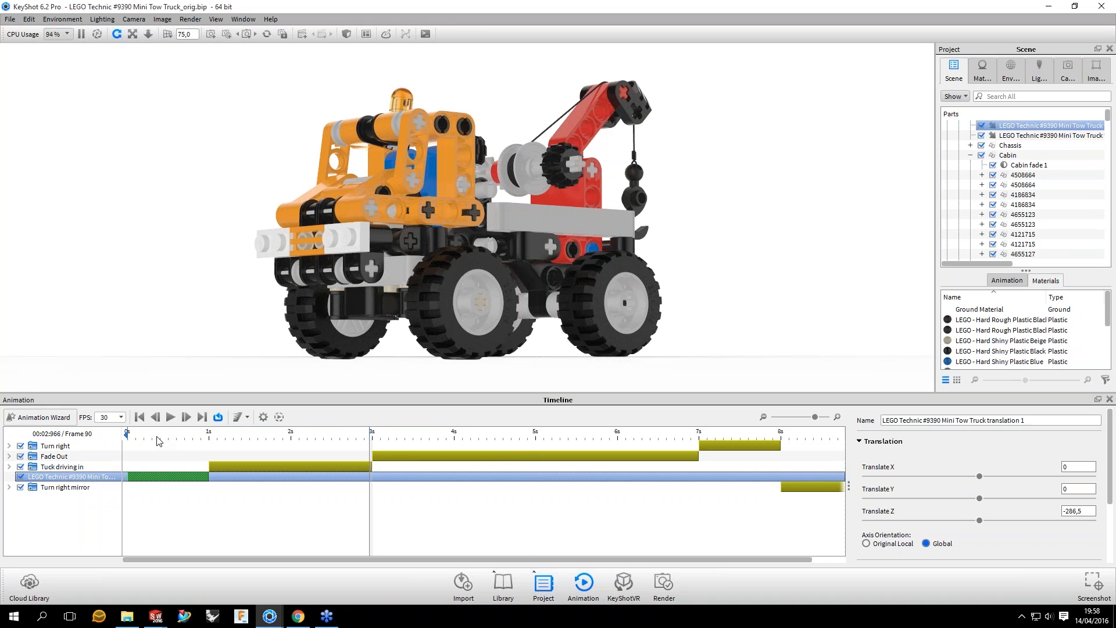
left_click(763, 417)
left_click(763, 418)
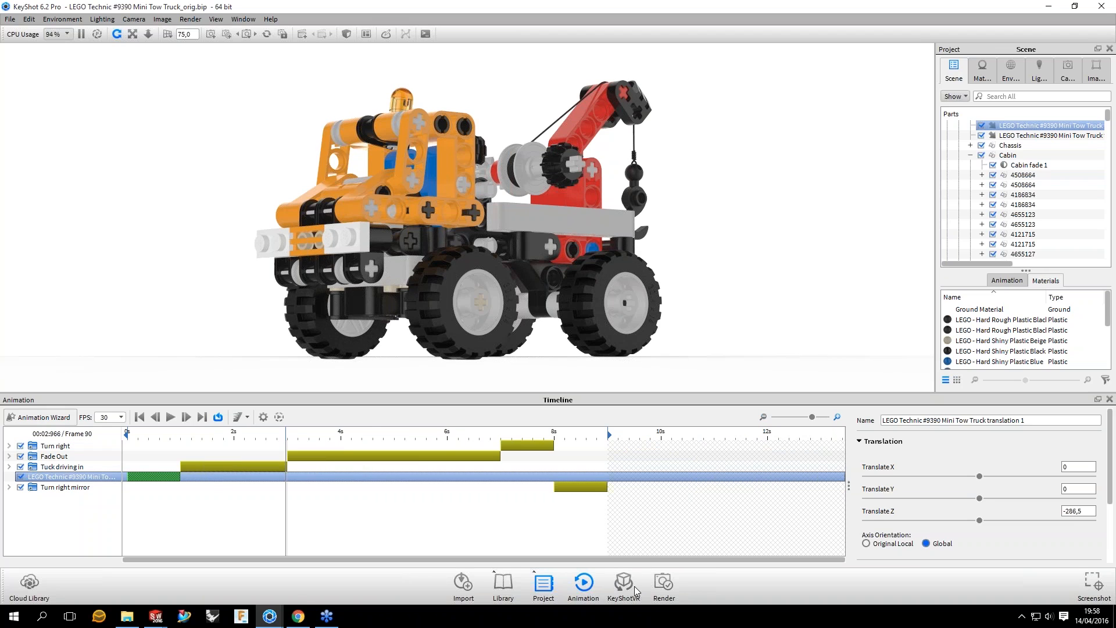
left_click(634, 591)
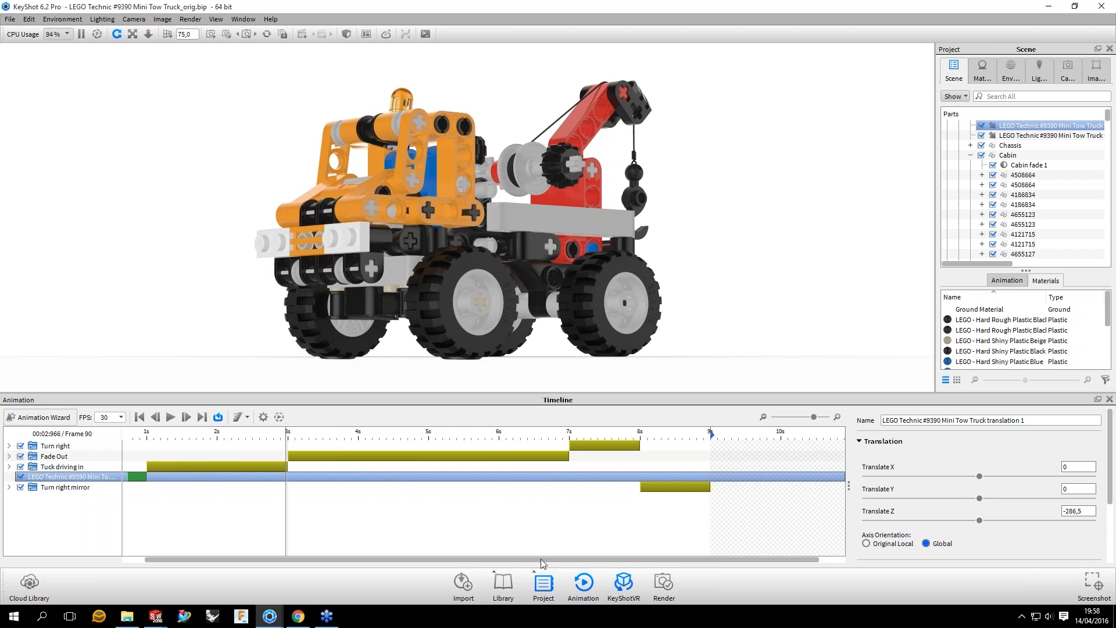
left_click_drag(541, 560, 518, 560)
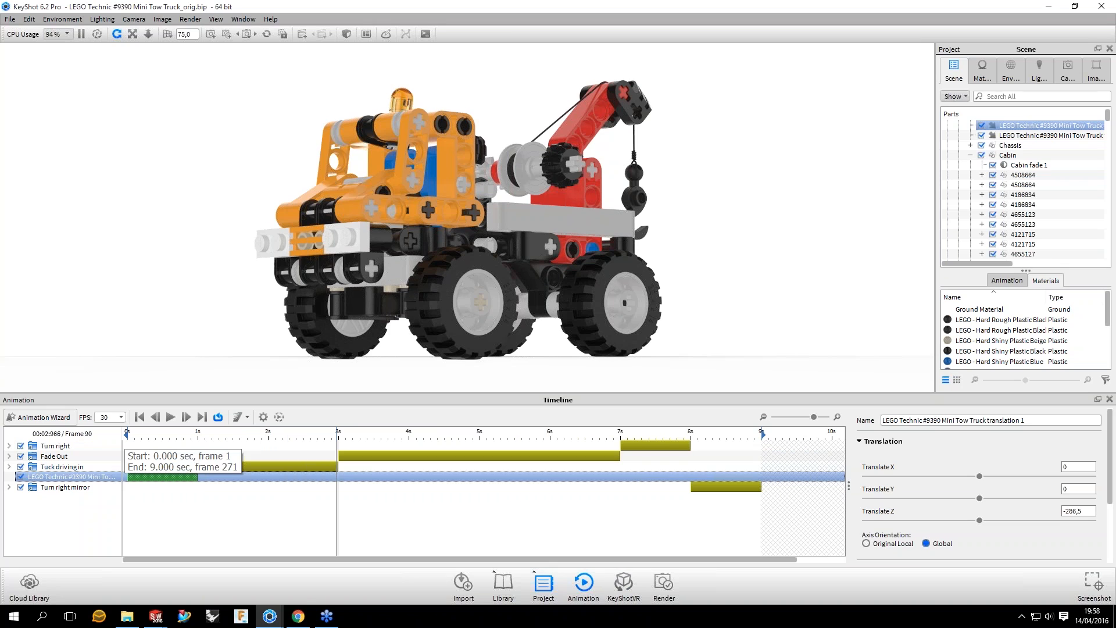
Step: Move the start of the animation's playback range to the one-second mark, excluding the truck's initial translation
left_click_drag(126, 433, 197, 435)
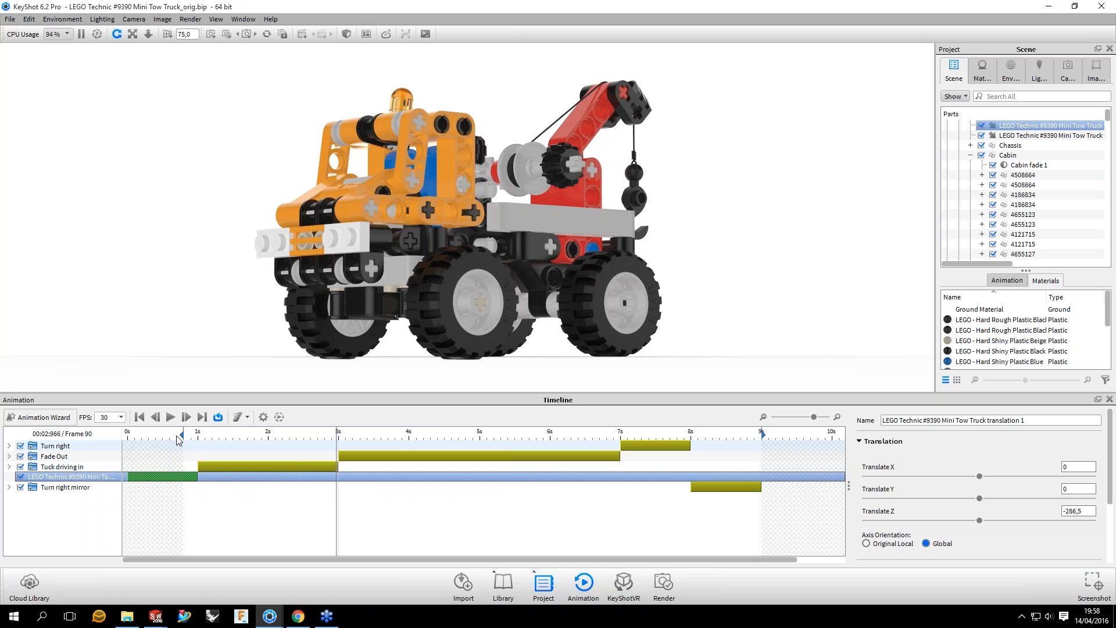
left_click_drag(182, 434, 196, 433)
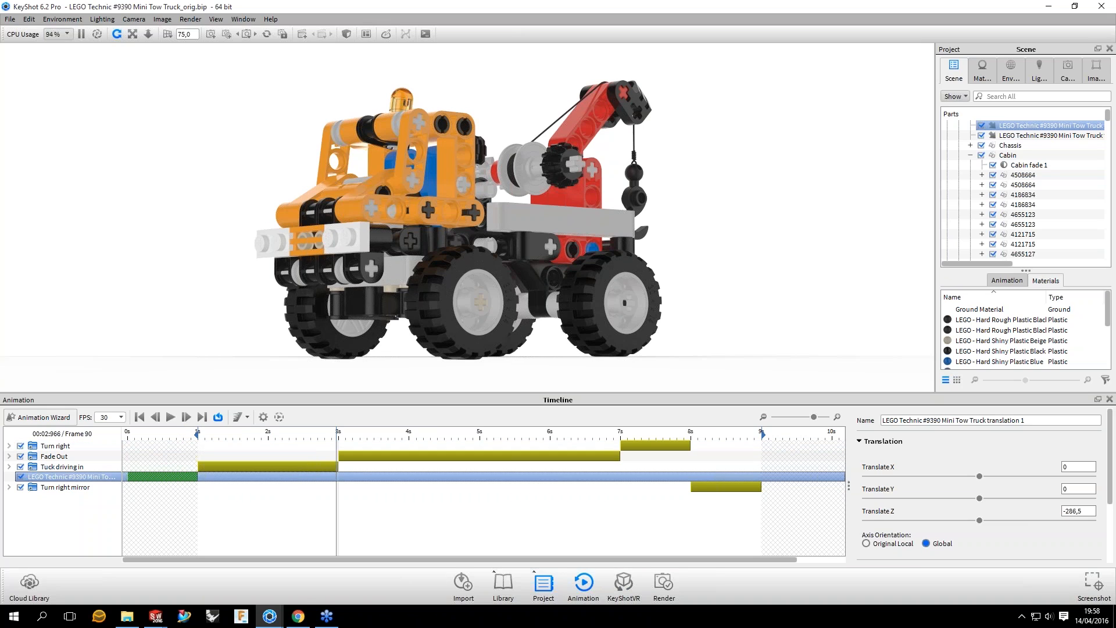
Step: Scrub back through the drive-in, return the playhead to frame 31 and play the trimmed animation from there
left_click_drag(337, 433, 285, 433)
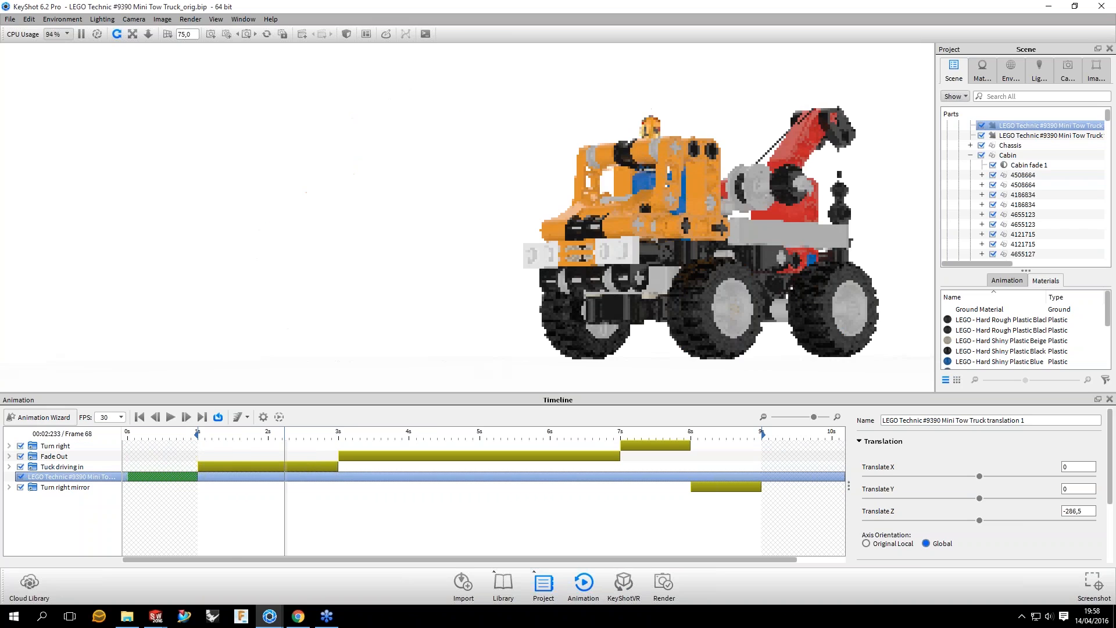
left_click(170, 417)
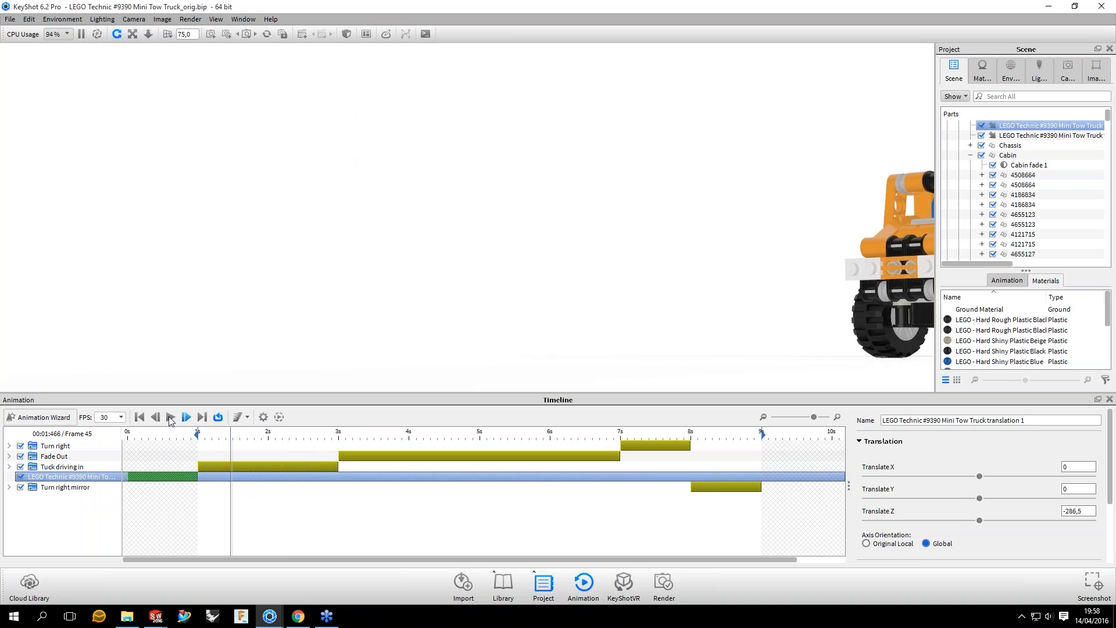
left_click(170, 417)
left_click(156, 418)
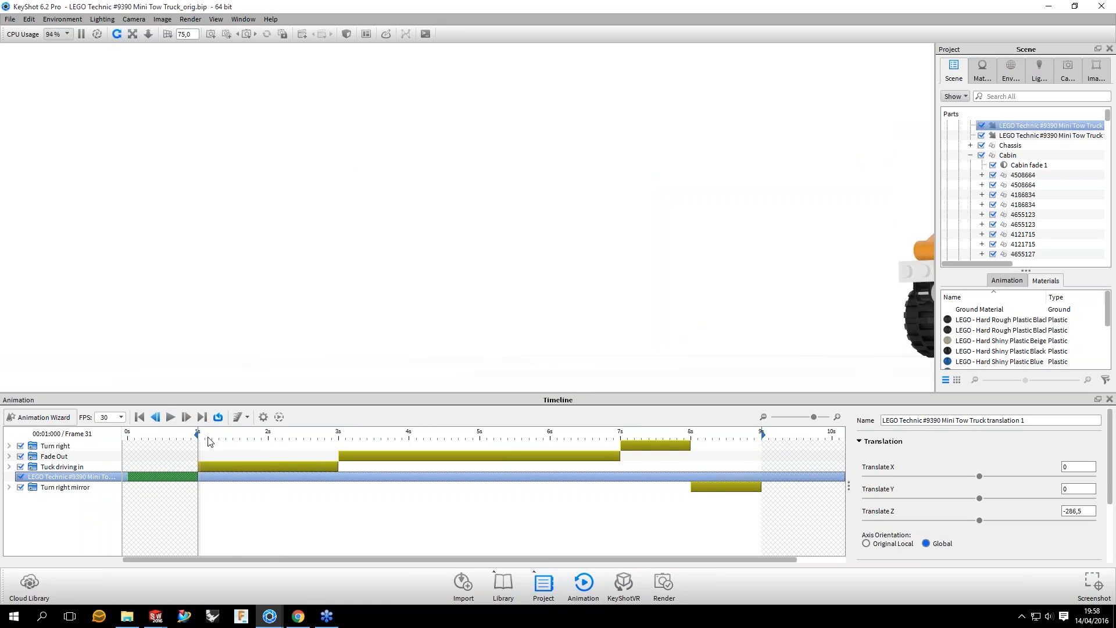
key("space")
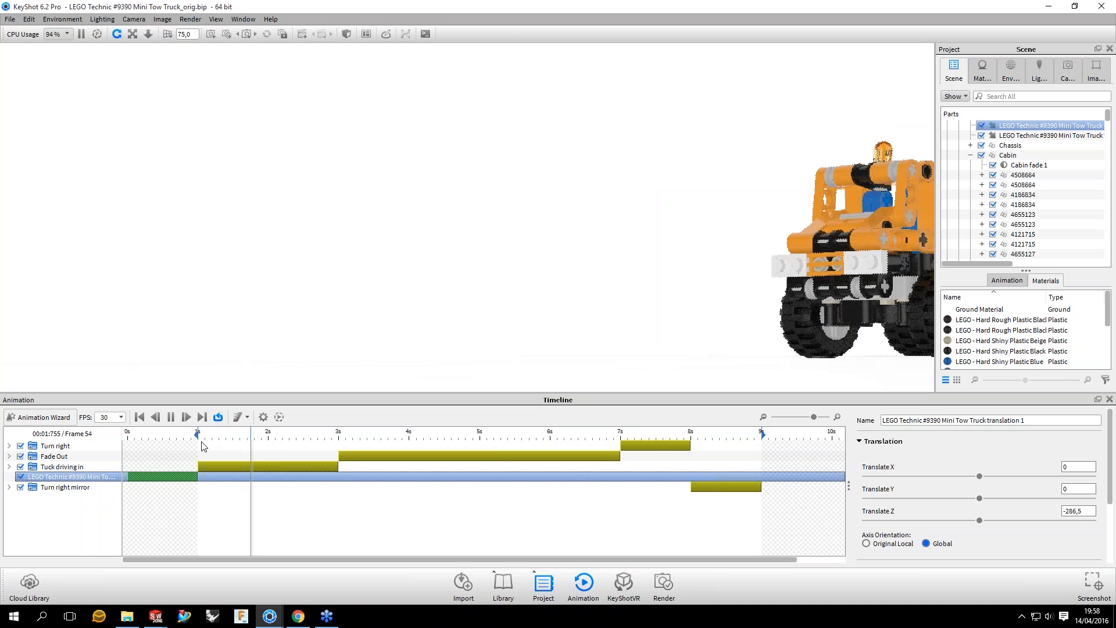